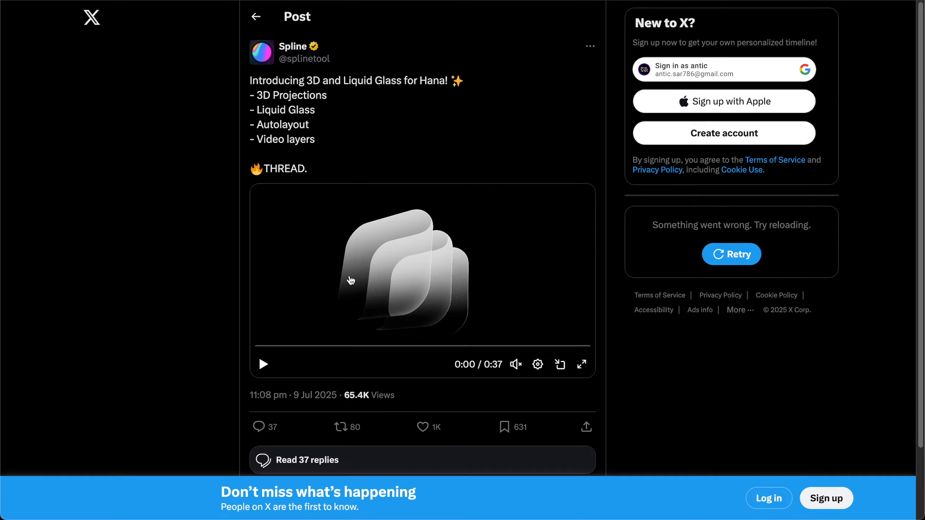
Step: Watch the Spline announcement video for Hana's 3D and Liquid Glass features in full screen
left_click(264, 364)
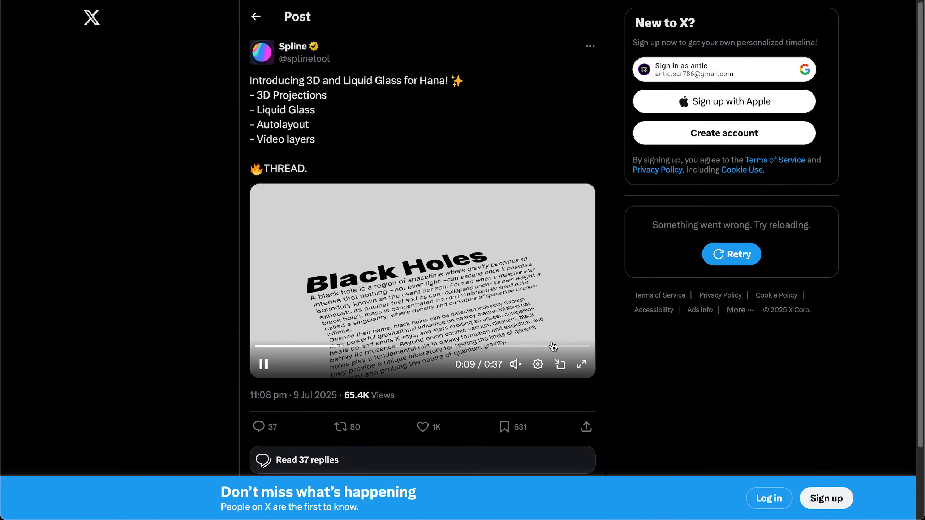
left_click(581, 364)
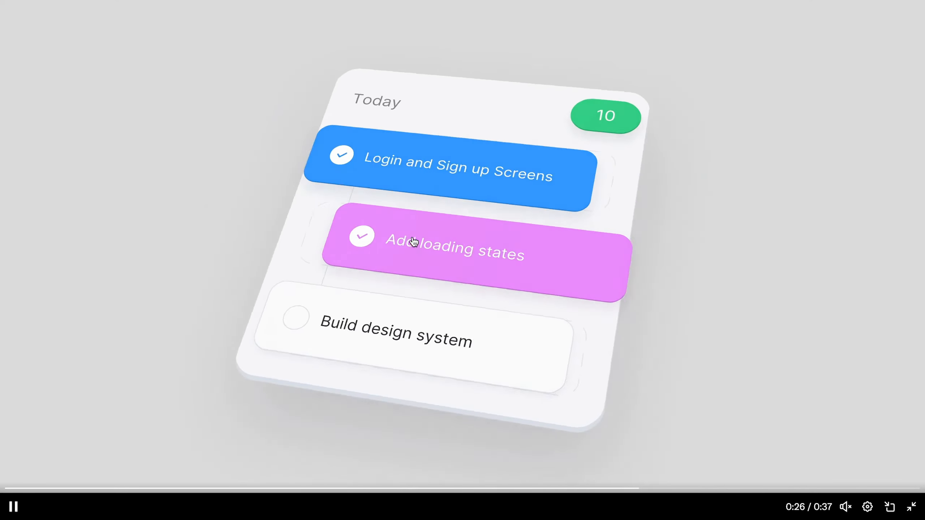
key("Escape")
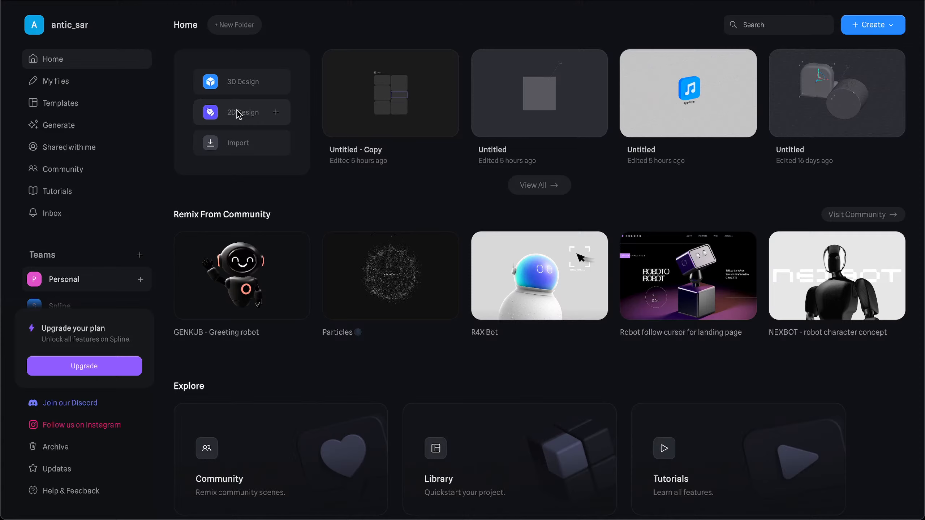
Step: Create a new 2D design file from the Spline home page
left_click(864, 28)
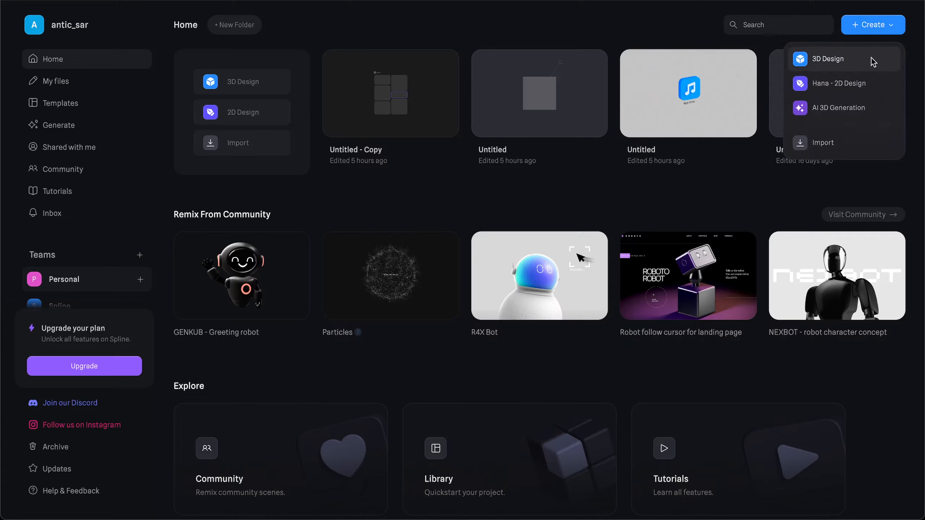
left_click(299, 115)
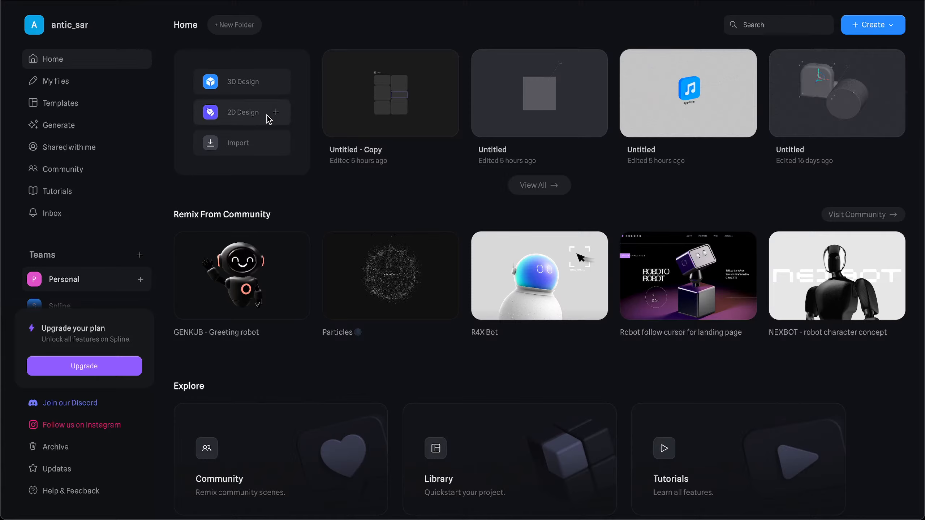
left_click(258, 116)
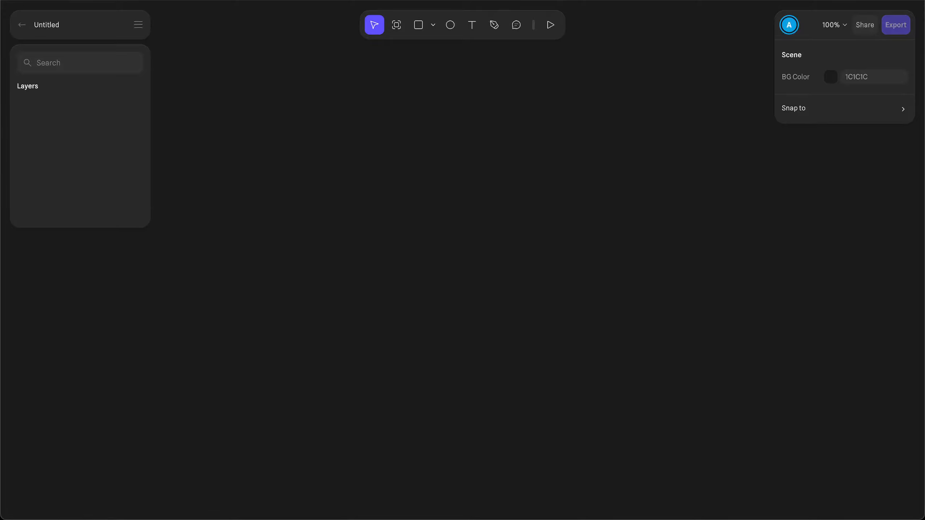
Step: Place the three reference screenshots on the canvas and spread them apart so they do not overlap
left_click_drag(218, 191, 323, 123)
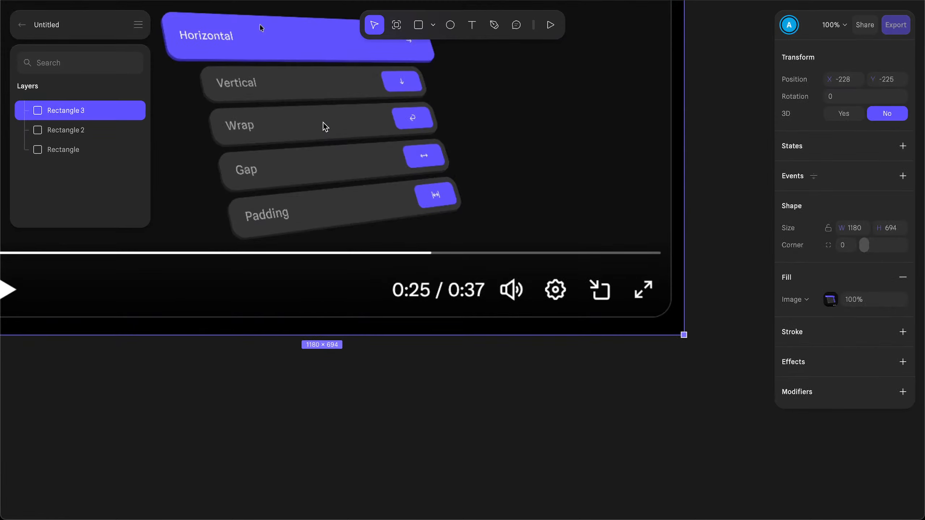
scroll(373, 196, "down", 5, "ctrl")
left_click_drag(384, 171, 387, 379)
left_click(386, 203)
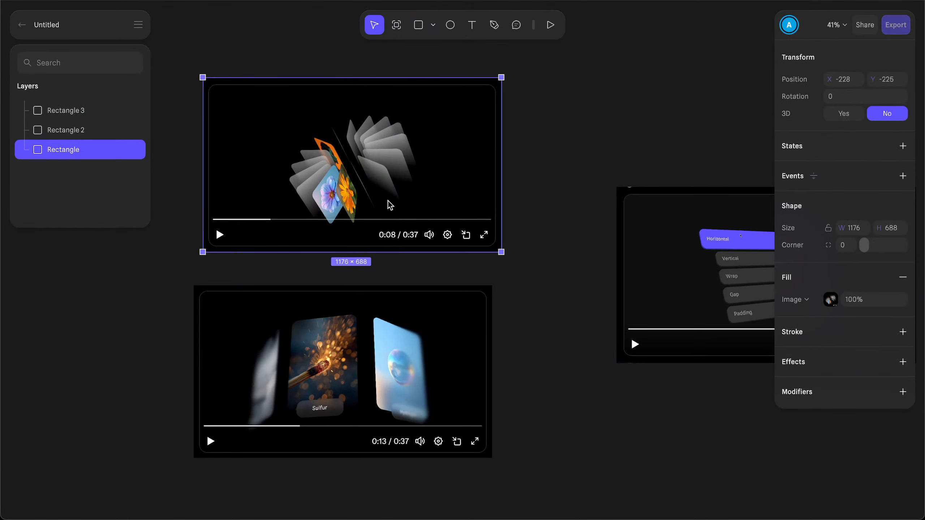
left_click(597, 294)
scroll(597, 294, "down", 6, "ctrl")
scroll(595, 291, "down", 5)
scroll(595, 290, "right", 6)
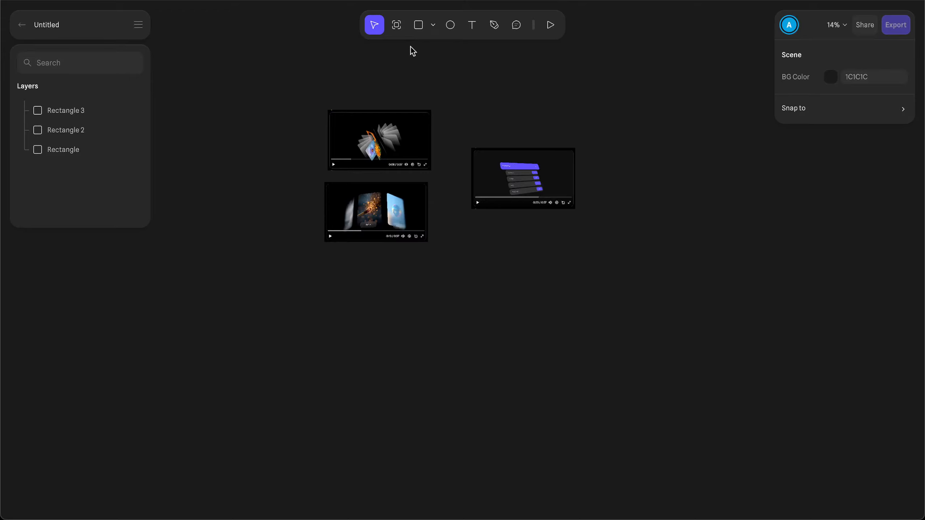
Step: Draw a rectangle about 993 × 599 in the empty area above the reference screenshots
left_click(416, 29)
left_click_drag(539, 58, 628, 110)
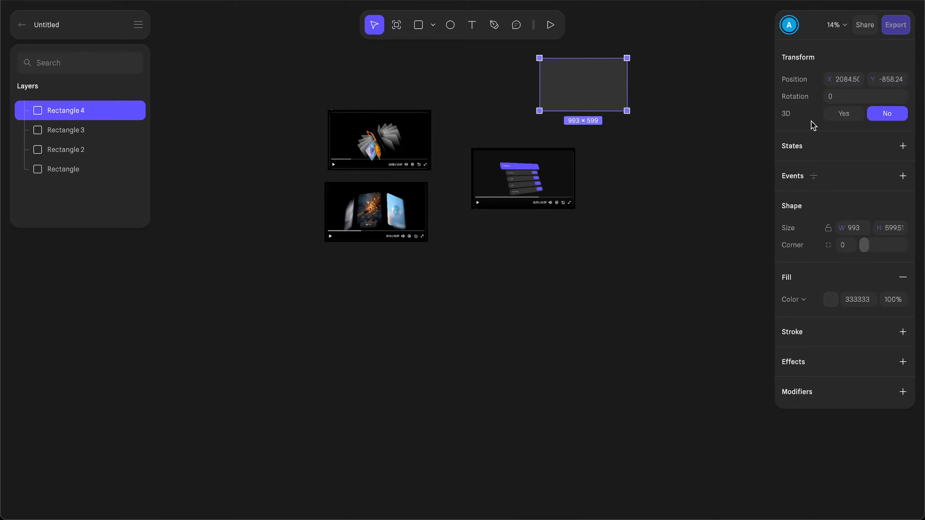
Step: Try 3D on the new rectangle with a Y rotation of -73 and -41, and switch 3D back off
left_click(843, 116)
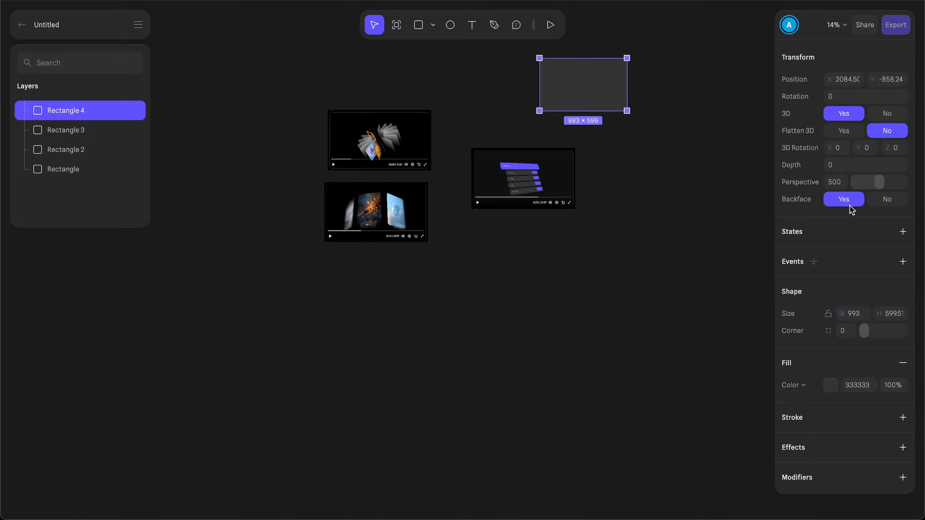
left_click_drag(858, 150, 831, 150)
scroll(644, 148, "up", 8)
scroll(645, 148, "up", 1, "ctrl")
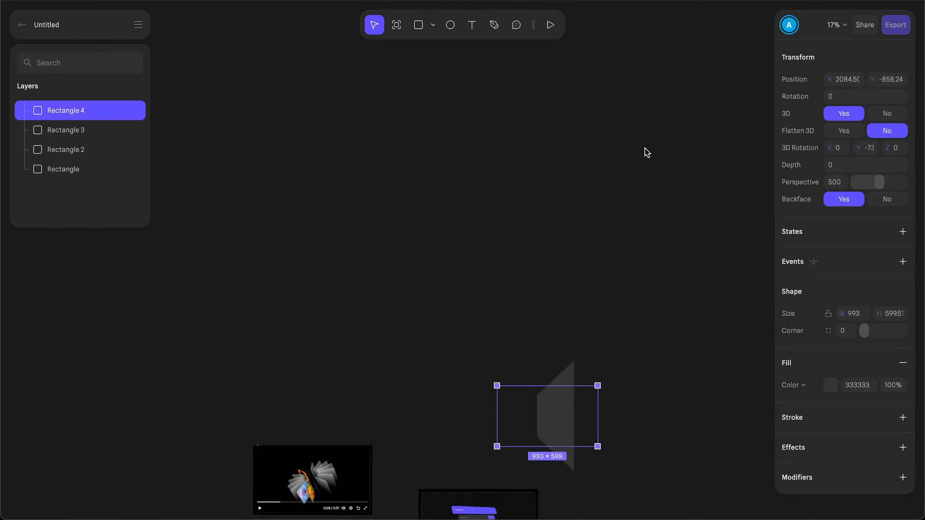
scroll(644, 148, "up", 7, "ctrl")
scroll(644, 148, "down", 18)
scroll(644, 148, "left", 4)
scroll(645, 148, "down", 4, "ctrl")
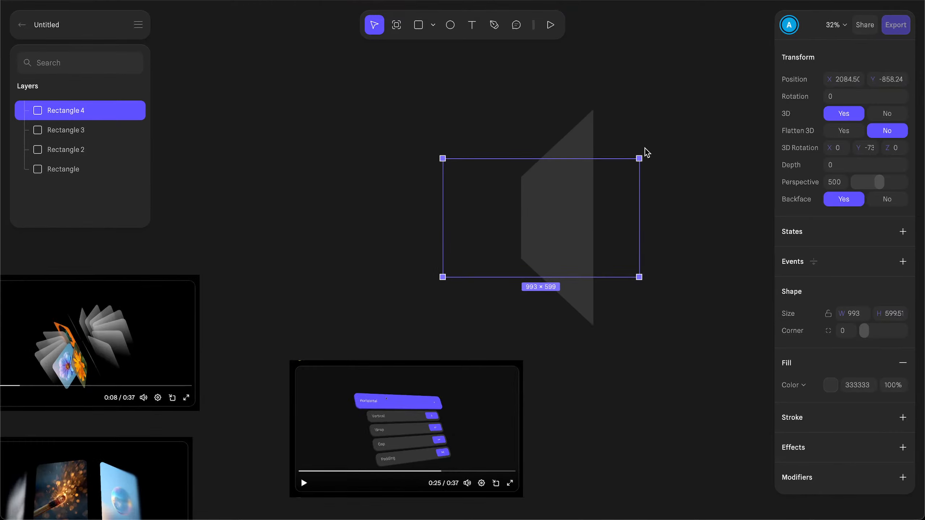
left_click_drag(858, 150, 870, 150)
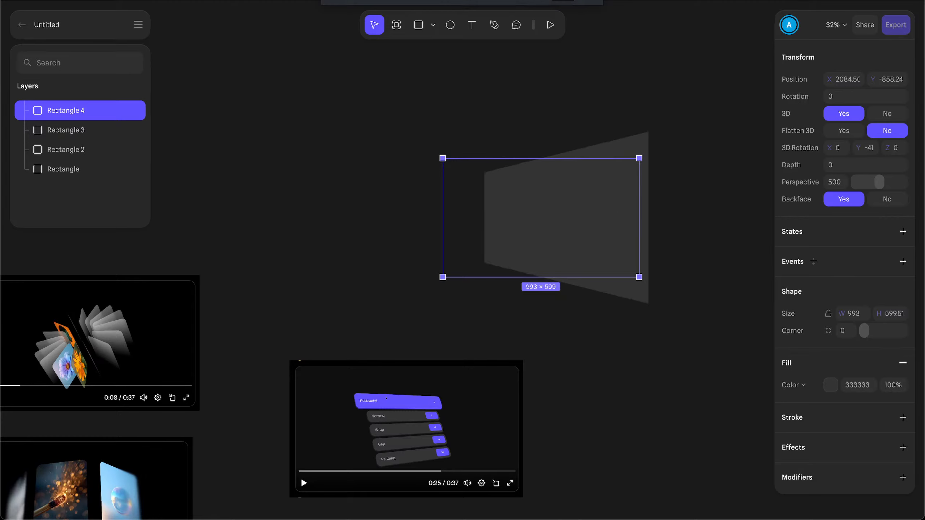
left_click(887, 115)
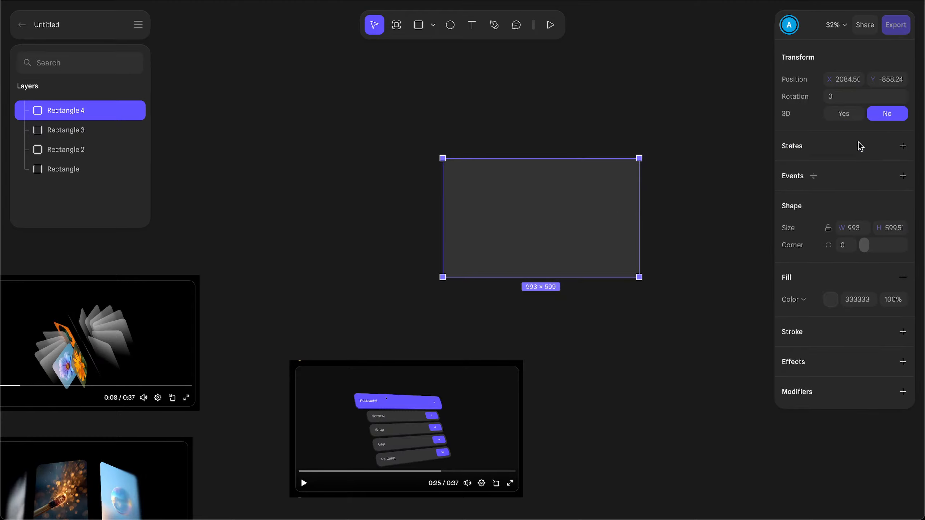
Step: Change the rectangle's fill to Video, checking its Start event and playback in the preview
left_click(808, 303)
left_click(796, 340)
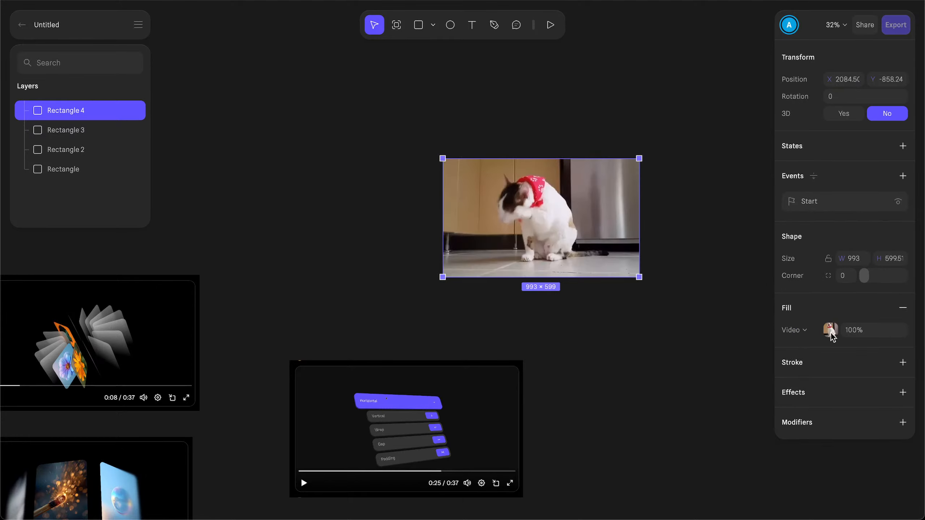
left_click(844, 204)
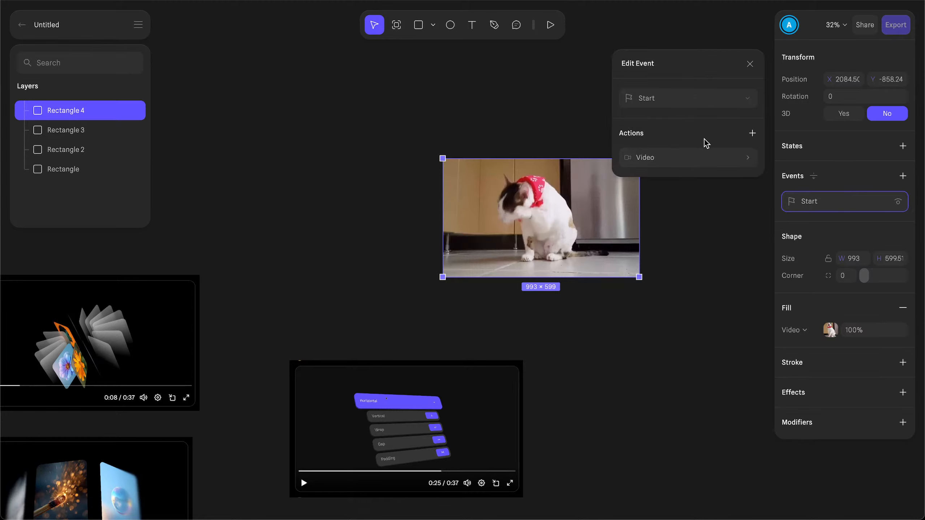
left_click(550, 26)
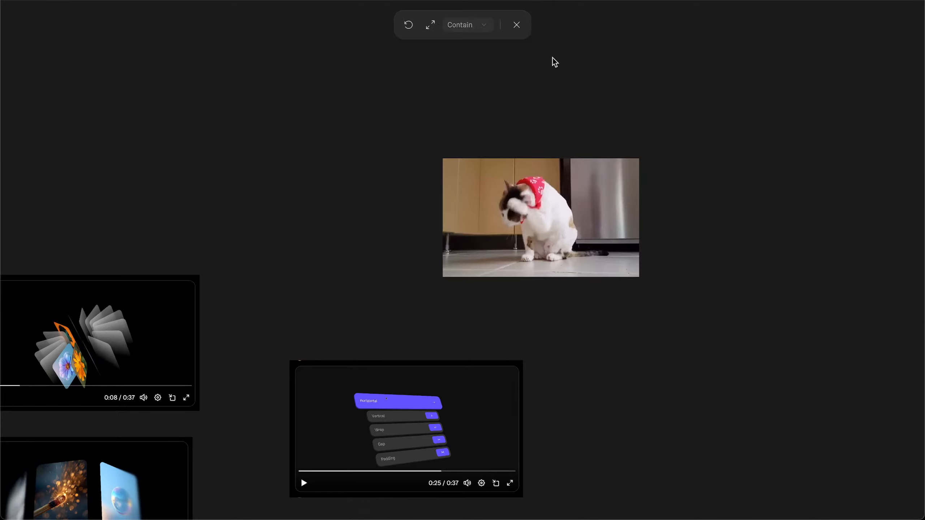
left_click(517, 25)
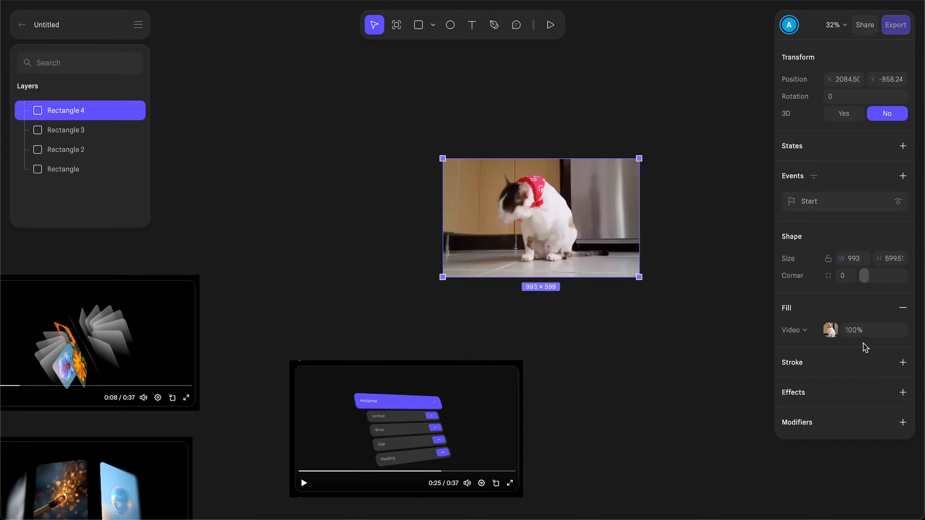
Step: Switch the rectangle's fill from Video back to Color
left_click(805, 331)
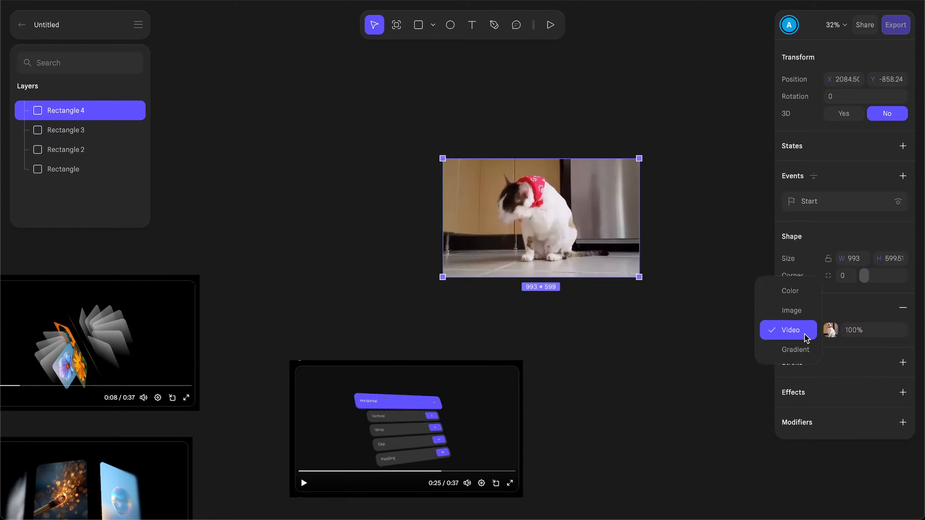
left_click(805, 292)
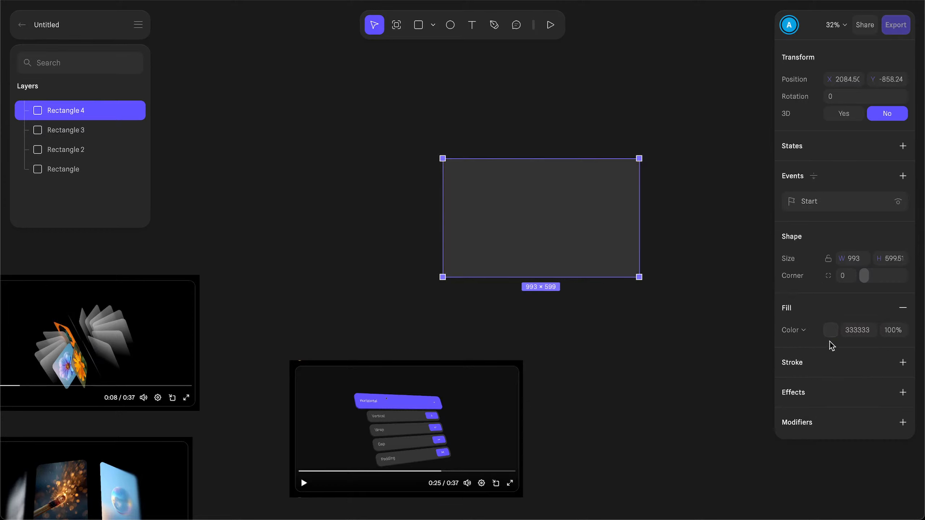
Step: Draw a second rectangle about 1081 × 668 overlapping the first one and set its fill to Video
left_click(418, 25)
mouse_move(396, 110)
left_mouse_down()
mouse_move(576, 239)
mouse_move(611, 244)
left_mouse_up()
left_click(795, 299)
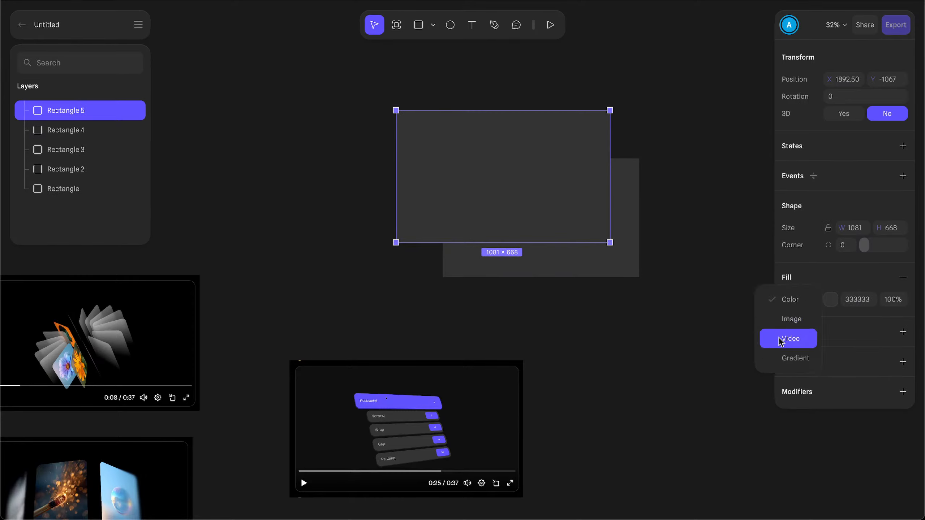
left_click(780, 340)
Step: Bring the plain grey rectangle in front of the checkered one and give it a Liquid Glass effect
left_click(517, 261)
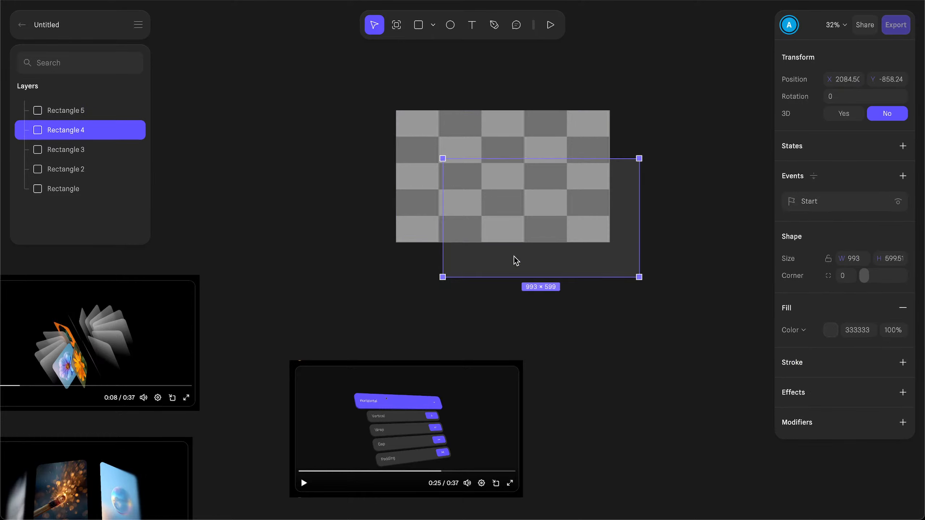
key("ctrl+]")
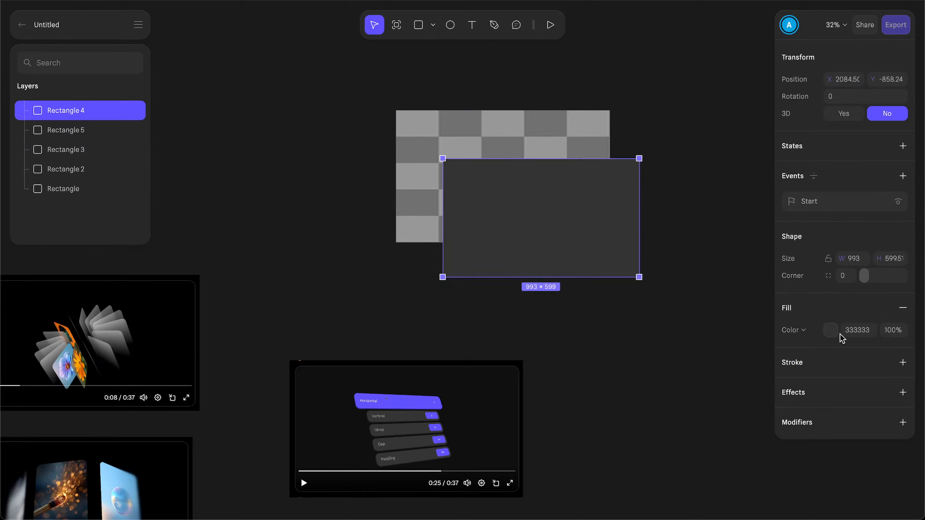
left_click(902, 392)
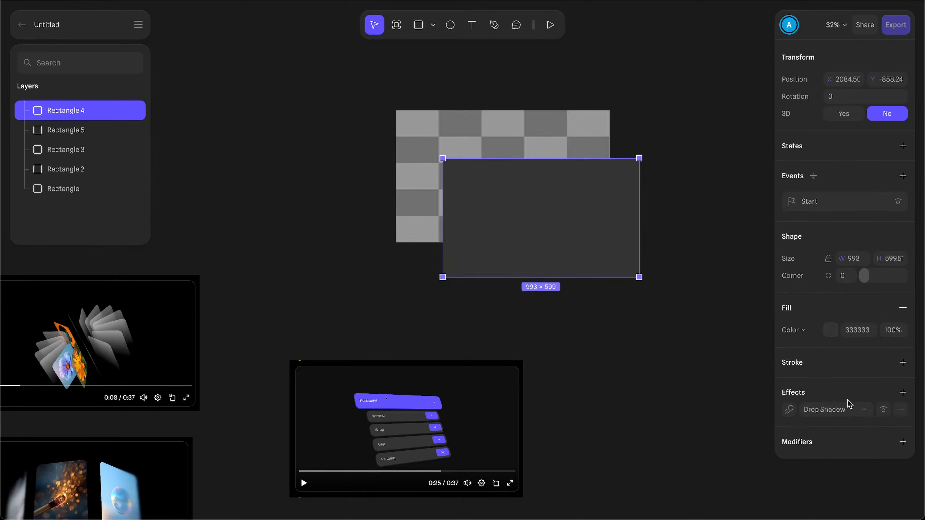
left_click(832, 410)
left_click(822, 487)
Step: Set the front rectangle's fill opacity to 0% and shift it slightly up over the checkered rectangle
left_click(894, 330)
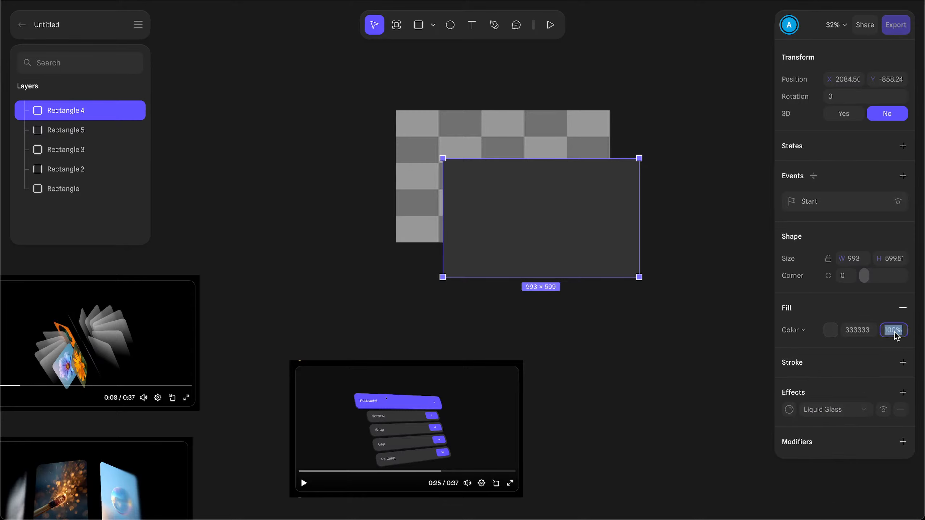
type("0")
key("Return")
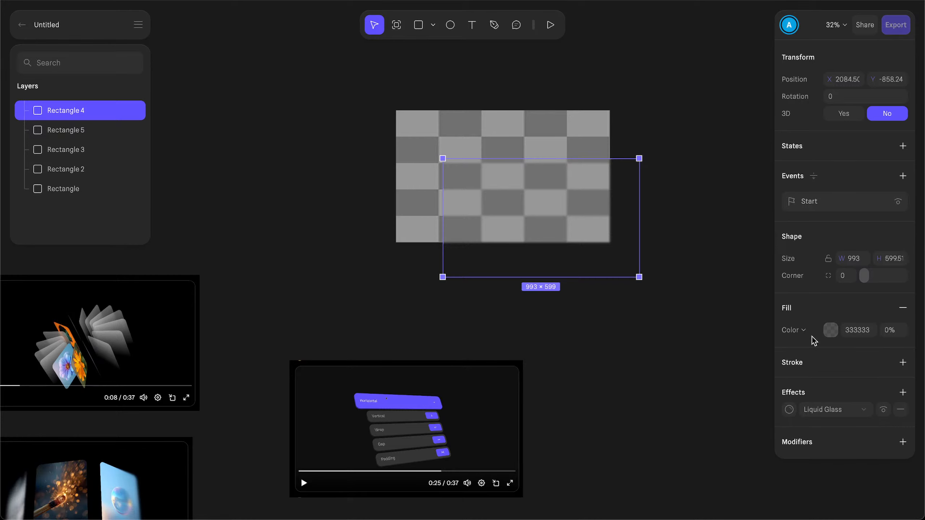
mouse_move(533, 215)
left_mouse_down()
mouse_move(525, 194)
mouse_move(536, 199)
left_mouse_up()
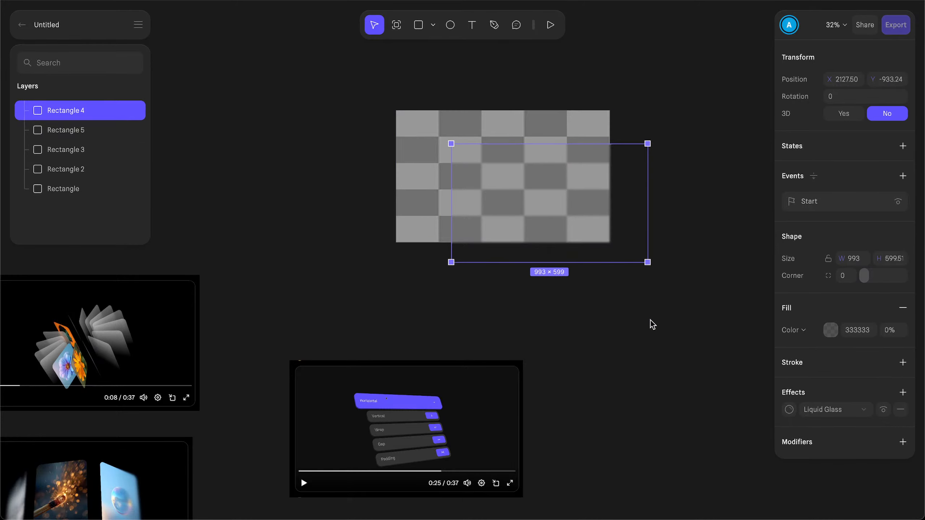
Step: Set the Liquid Glass effect's distortion to 100 and its profile to 67
left_click(789, 409)
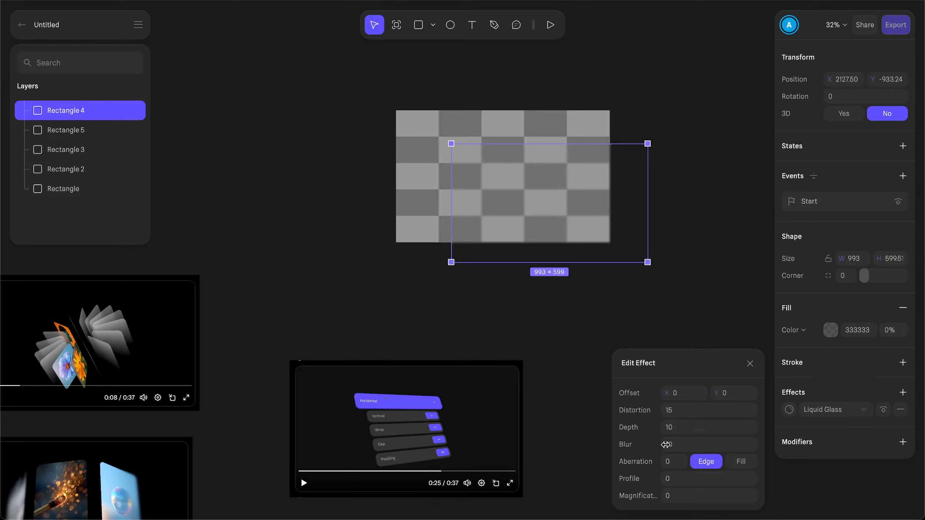
left_click_drag(664, 411, 664, 411)
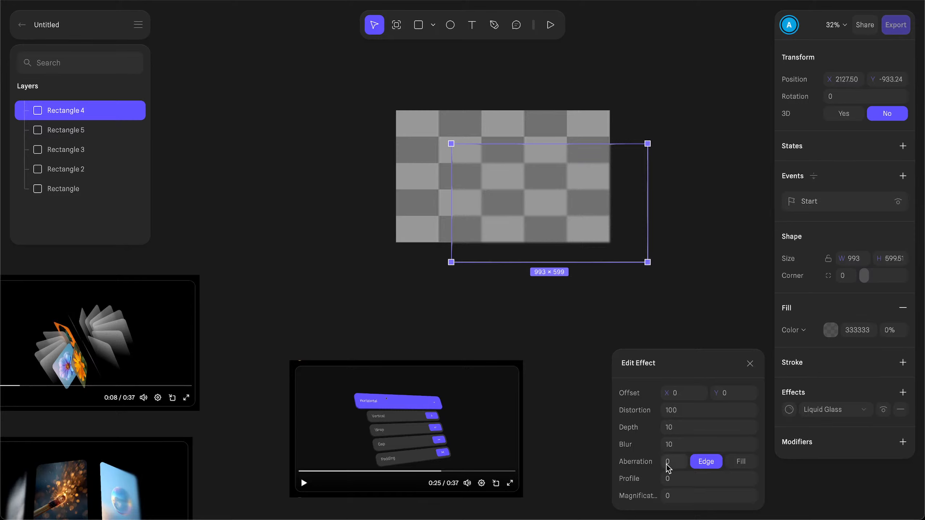
left_click_drag(662, 479, 662, 479)
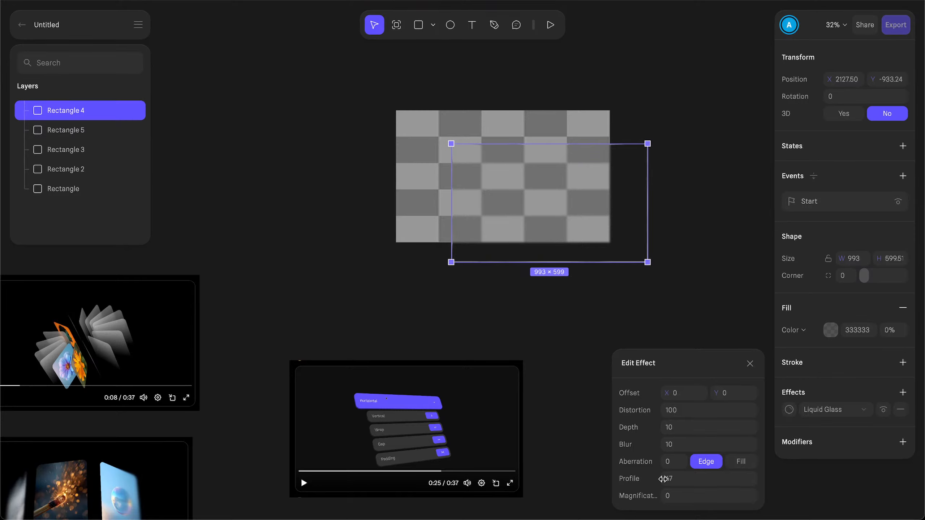
Step: Move the glass rectangle down and to the right, and raise its Liquid Glass blur to 68
left_click_drag(543, 224, 558, 248)
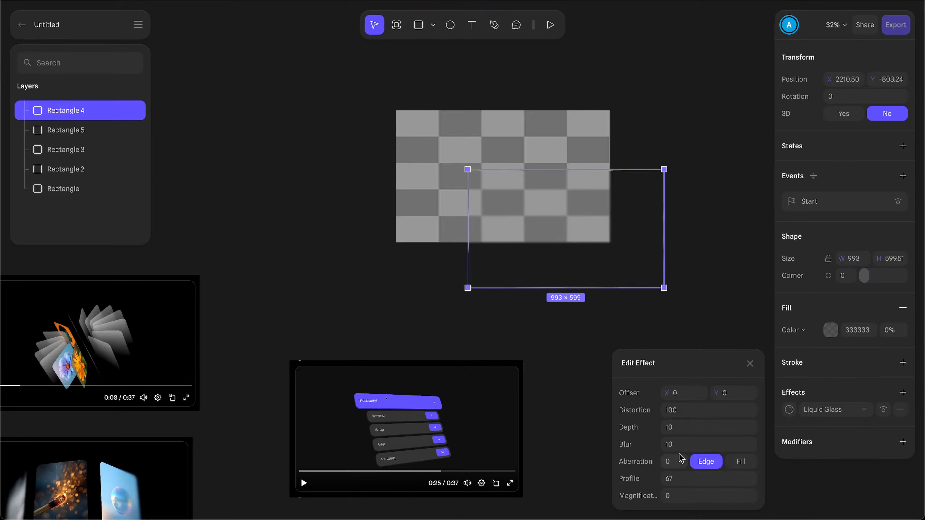
mouse_move(661, 444)
left_mouse_down()
mouse_move(669, 444)
mouse_move(661, 445)
left_mouse_up()
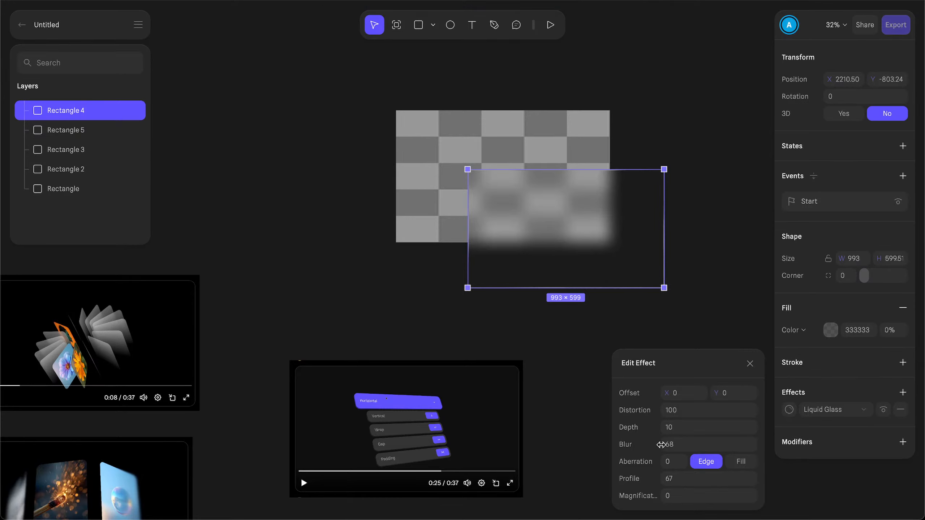
left_click(569, 327)
Step: Move the glass rectangle slightly up and left over the checkered rectangle to about X 2170.5, Y -868.8
left_click(567, 242)
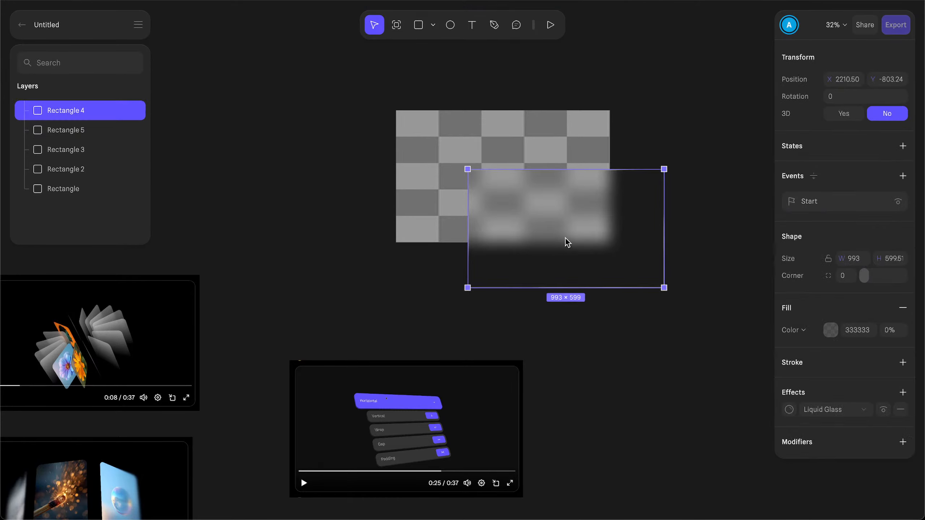
left_click_drag(568, 242, 559, 229)
scroll(631, 323, "up", 8, "ctrl")
scroll(631, 322, "up", 7)
scroll(631, 328, "down", 5, "ctrl")
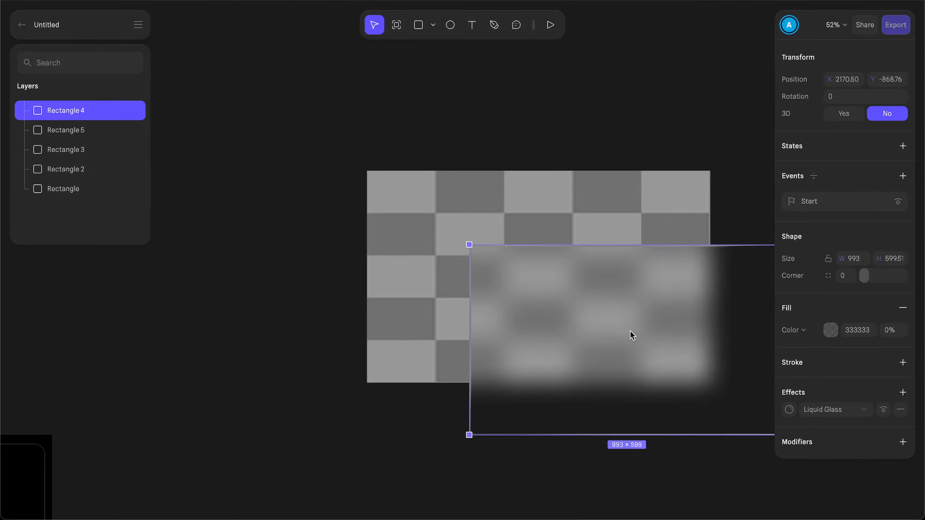
Step: Set the glass rectangle's Liquid Glass distortion to 0 and its depth to 45
scroll(630, 331, "up", 5, "ctrl")
left_click(789, 409)
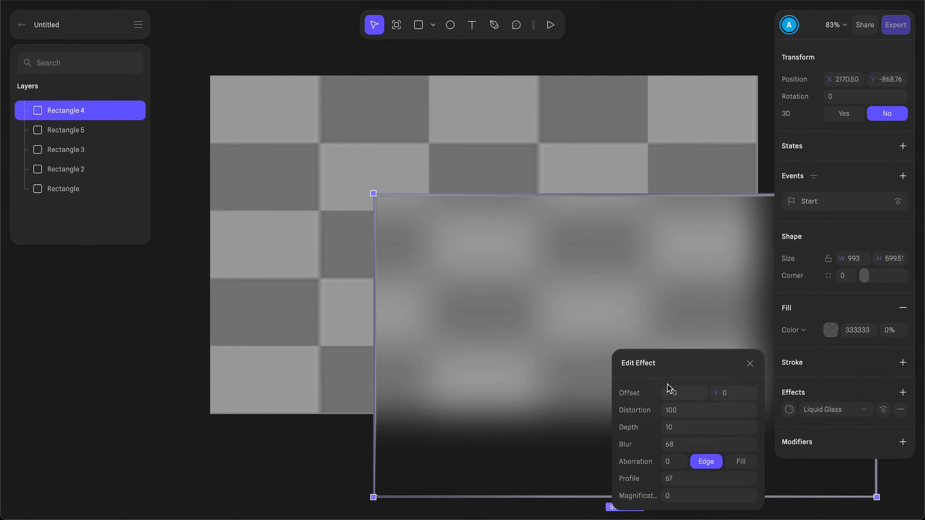
left_click_drag(671, 410, 598, 410)
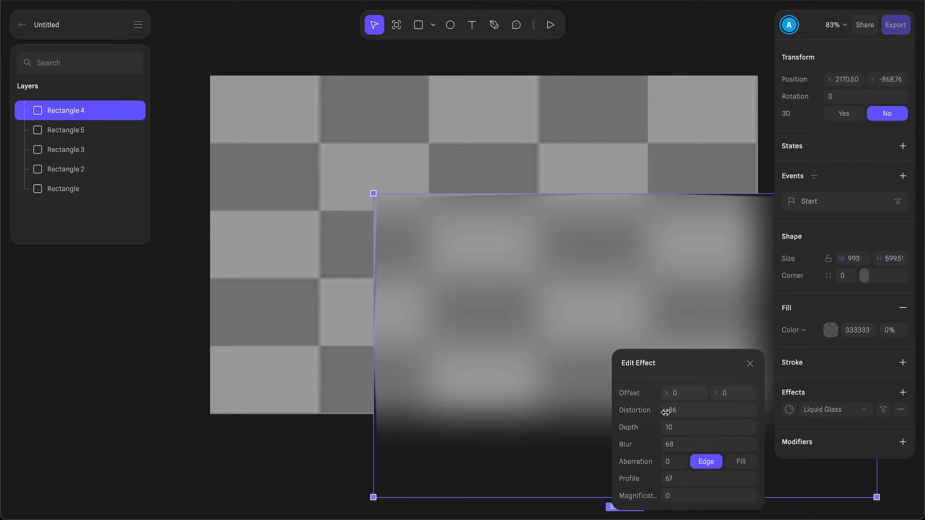
left_click(709, 423)
left_click(711, 416)
type("0")
key("Return")
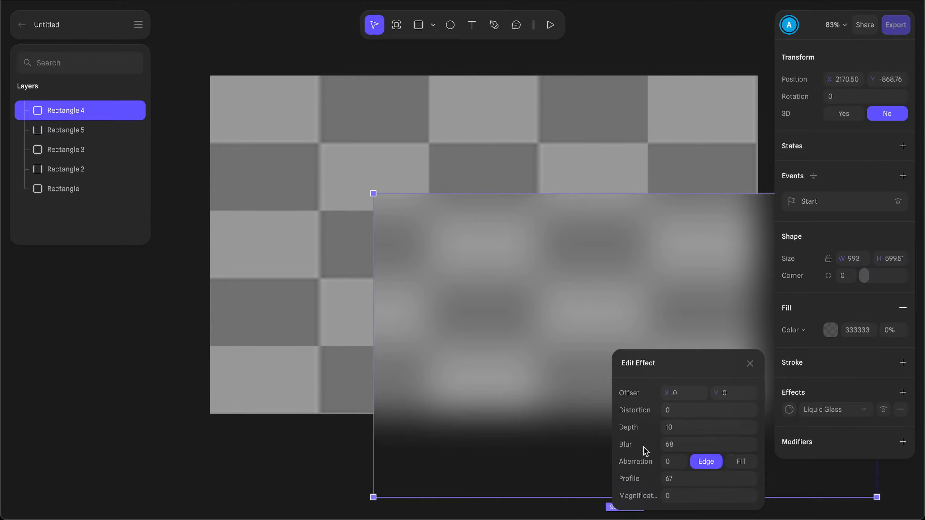
left_click_drag(661, 431, 665, 430)
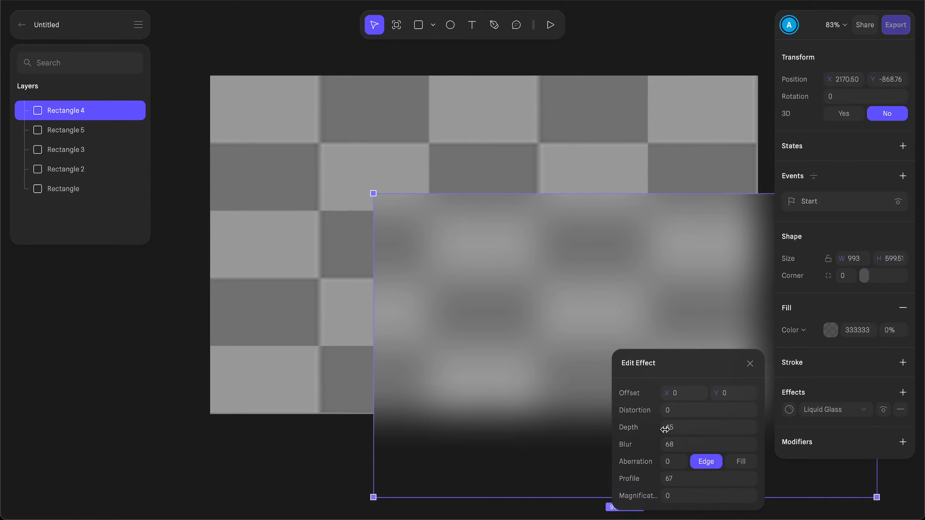
Step: Reposition the checkered rectangle with its fill changed to video, and offset the glass rectangle over it to about X 2353.5, Y -923.2
scroll(461, 304, "down", 5, "ctrl")
right_click(461, 304)
left_click(416, 290)
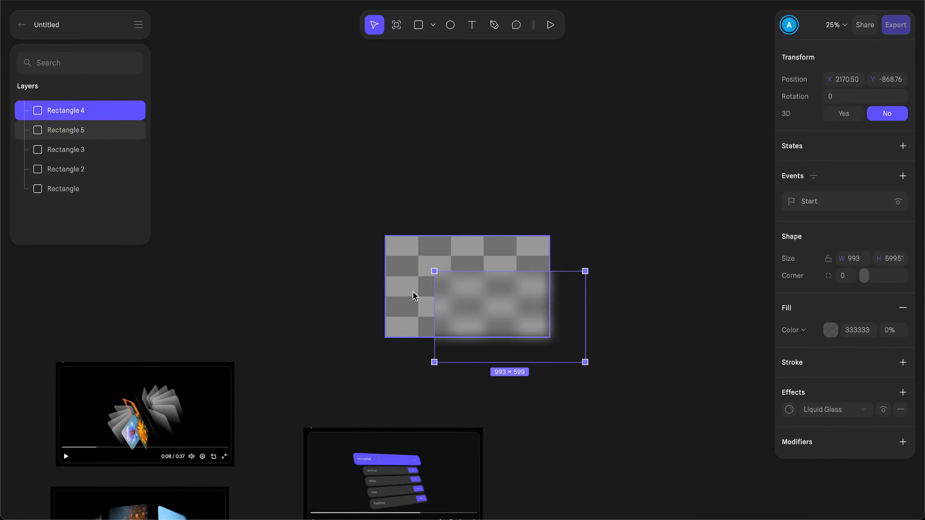
left_click(352, 287)
left_click_drag(406, 280, 425, 261)
left_click(799, 291)
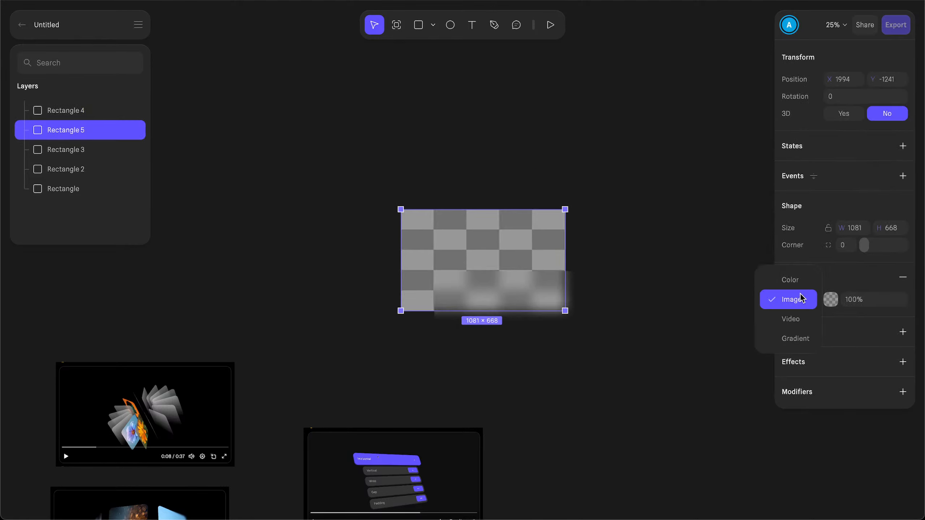
left_click(791, 318)
left_click_drag(513, 253, 513, 272)
left_click_drag(550, 326, 590, 344)
Step: Set the glass rectangle's Liquid Glass distortion to 68, depth to 100, blur to 29 and edge aberration to 71
left_click(789, 409)
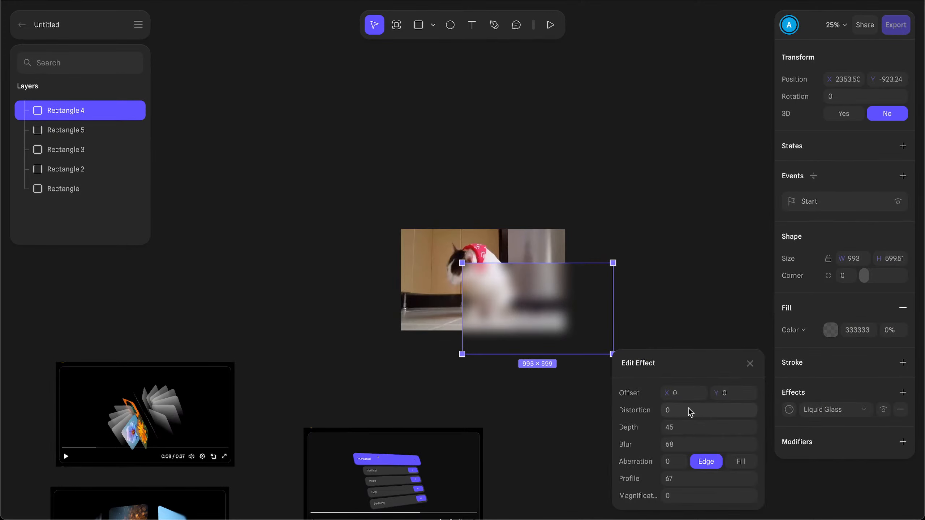
left_click_drag(664, 415, 674, 449)
mouse_move(655, 449)
left_mouse_down()
mouse_move(664, 465)
mouse_move(691, 465)
mouse_move(663, 465)
left_mouse_up()
scroll(571, 385, "up", 5, "ctrl")
scroll(571, 385, "down", 2, "ctrl")
scroll(571, 385, "up", 1)
scroll(571, 385, "left", 1)
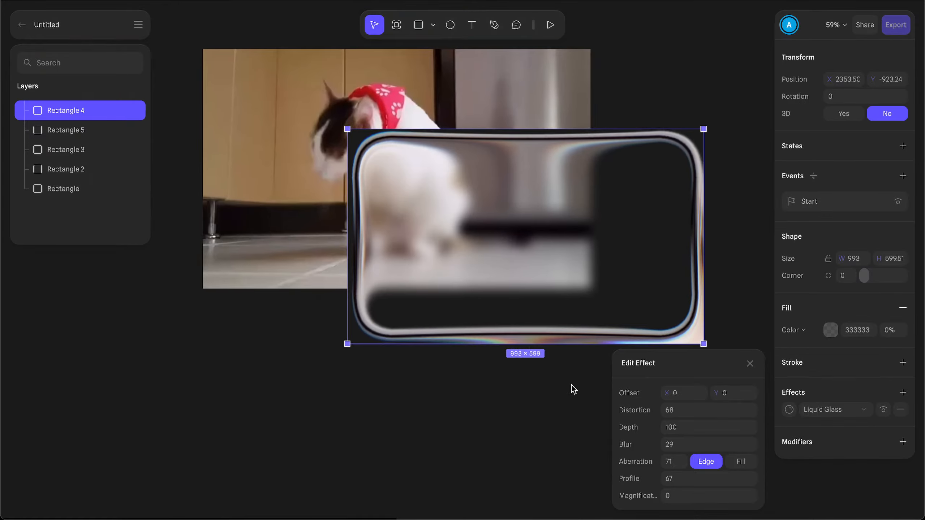
Step: Adjust the Liquid Glass effect to profile 57, magnification 70, depth 53 and distortion 3
left_click_drag(664, 482, 669, 497)
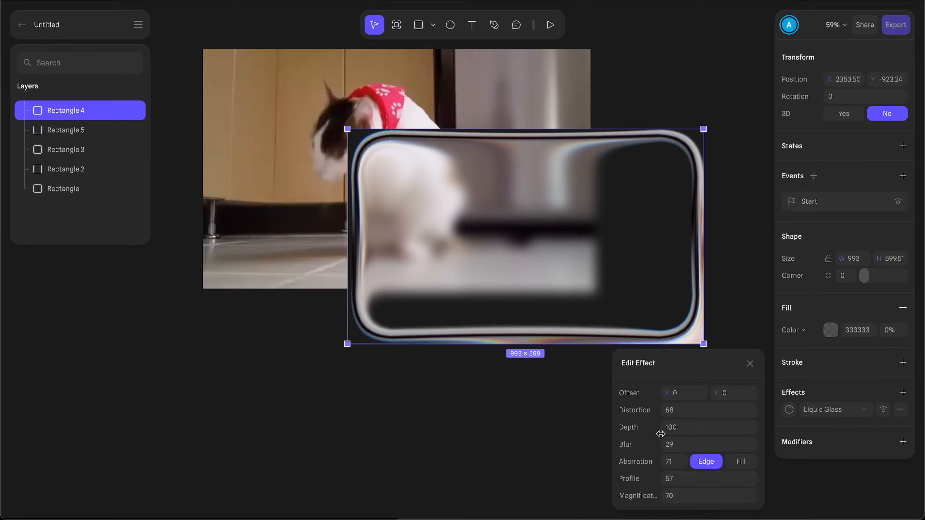
mouse_move(661, 427)
left_mouse_down()
mouse_move(640, 427)
mouse_move(653, 427)
mouse_move(655, 412)
mouse_move(631, 413)
mouse_move(662, 413)
left_mouse_up()
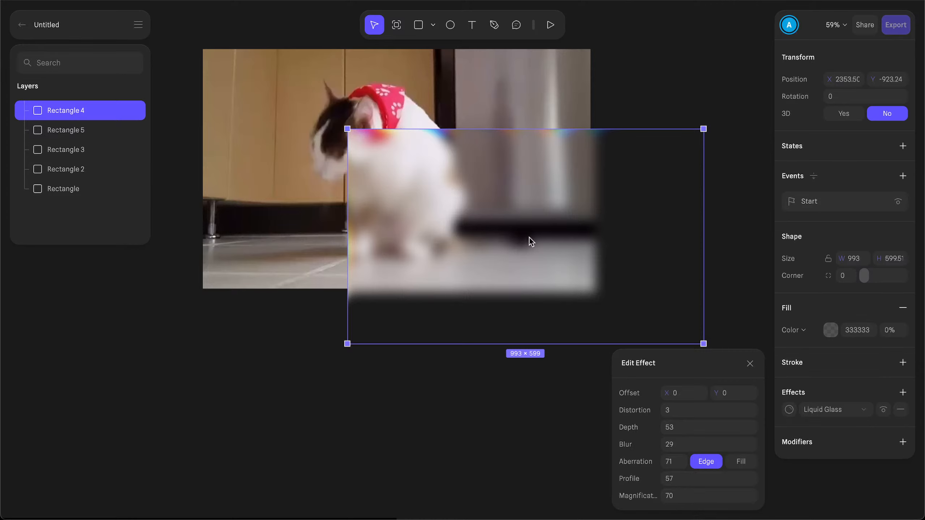
Step: Shrink the glass rectangle to about 604 × 275 and place it over the video's lower-right corner at about X 2434, Y -850.2
left_click_drag(529, 237, 417, 227)
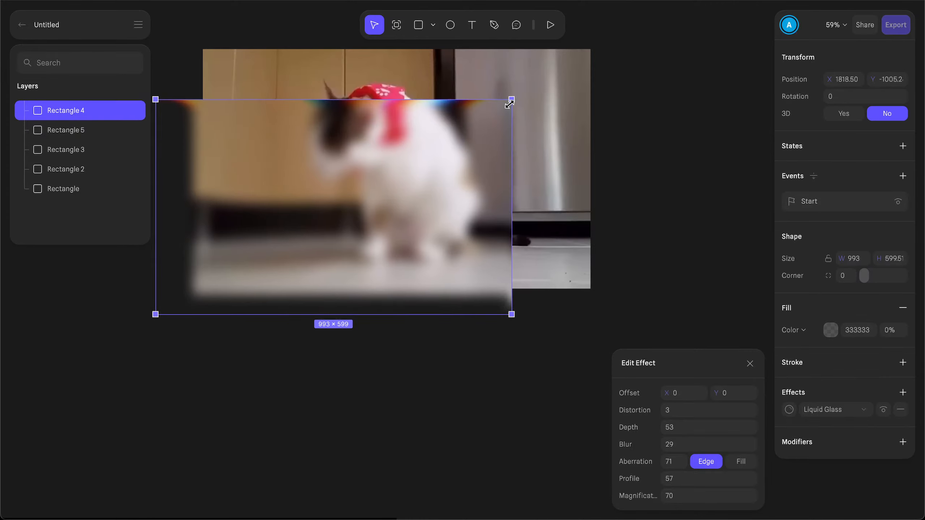
left_click_drag(509, 104, 363, 226)
left_click_drag(322, 249, 601, 260)
left_click(440, 354)
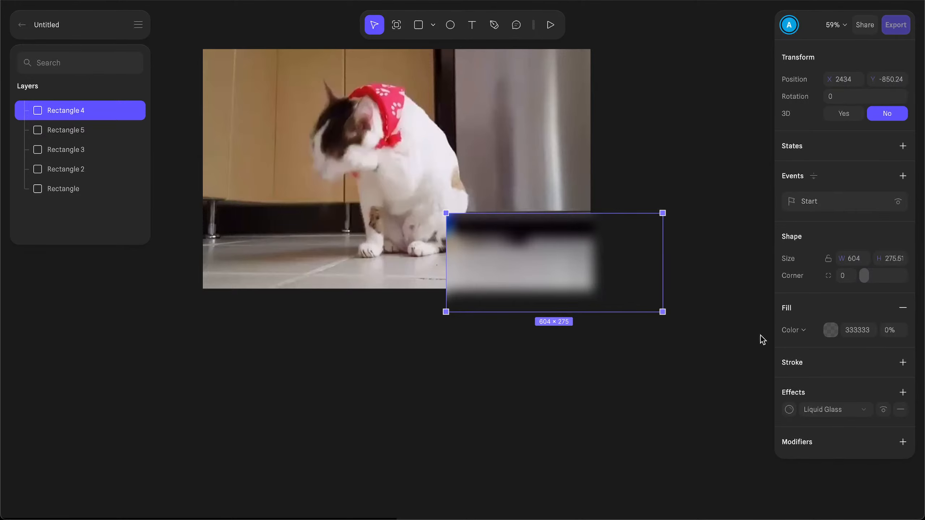
Step: Draw a frame of about 2508 × 1640 beside the video rectangle and add an auto layout to it
scroll(423, 300, "down", 5, "ctrl")
scroll(422, 296, "down", 1)
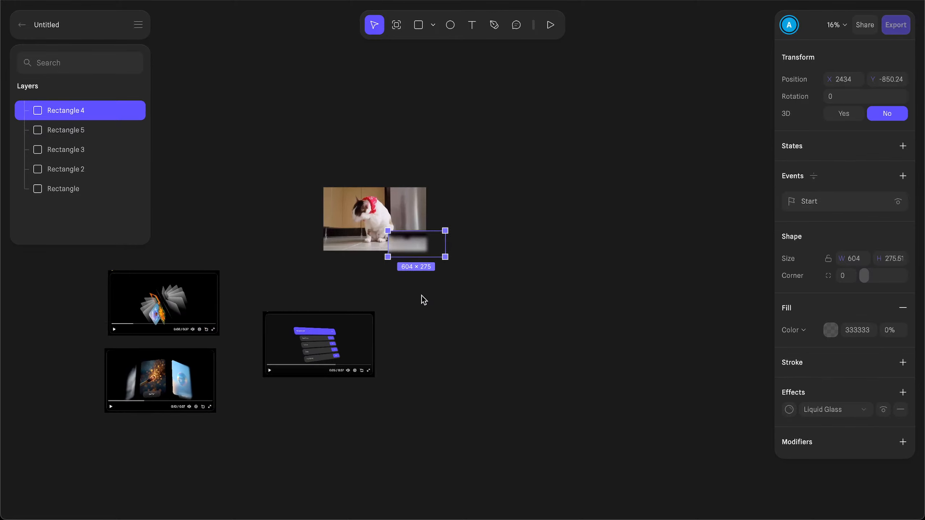
left_click(487, 201)
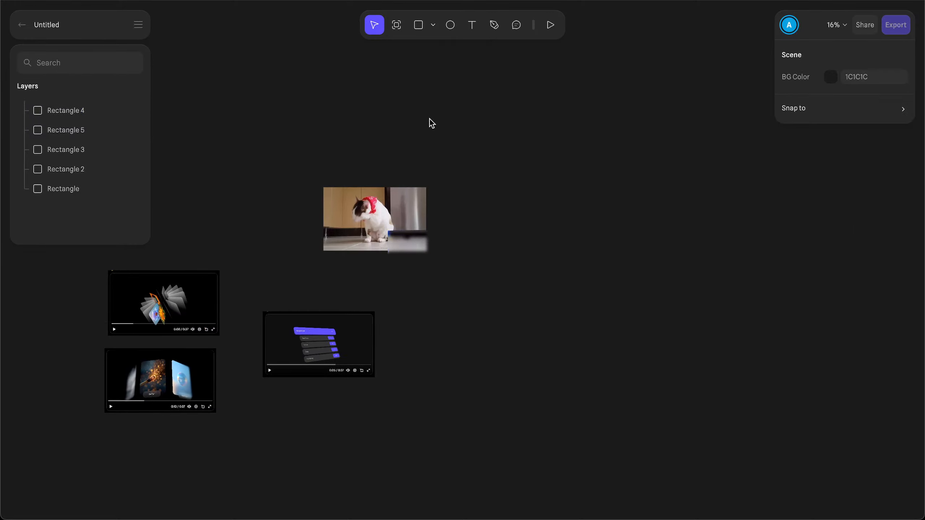
left_click(397, 25)
left_click_drag(482, 169, 720, 325)
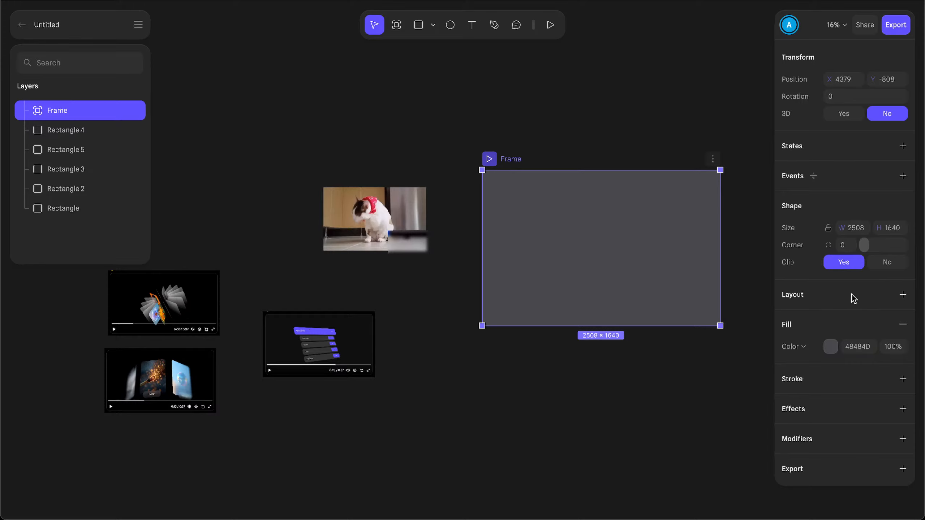
left_click(903, 295)
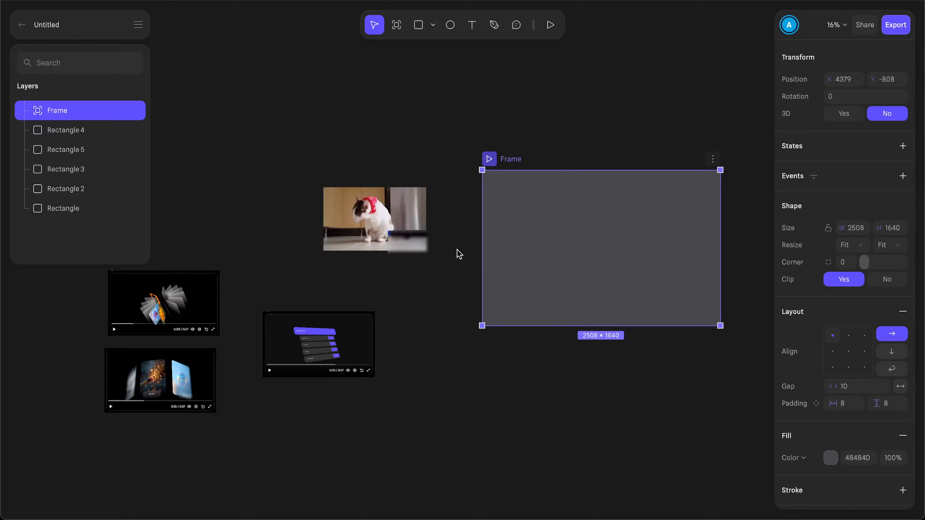
Step: Put the cat video rectangle into the frame, duplicate it twice, and move the frame up and to the left
left_click_drag(350, 224, 503, 226)
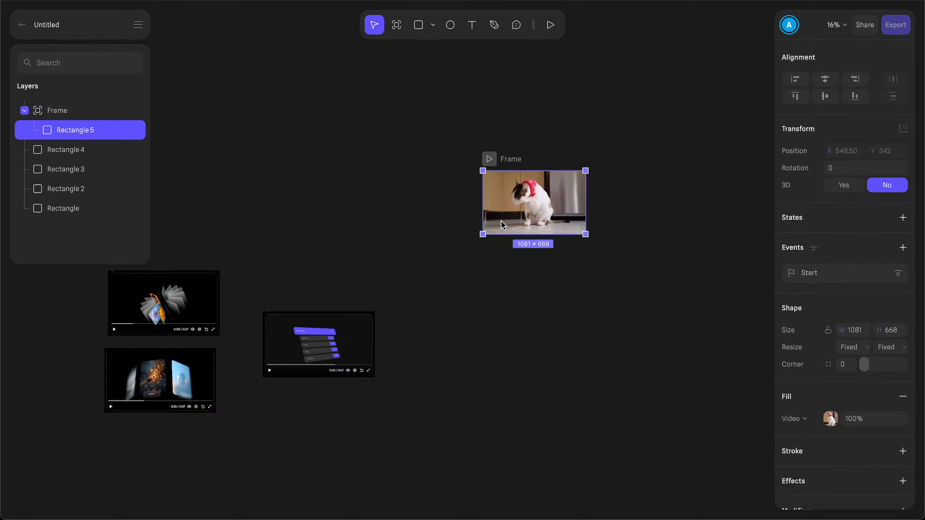
key("ctrl+d")
key("ctrl+d")
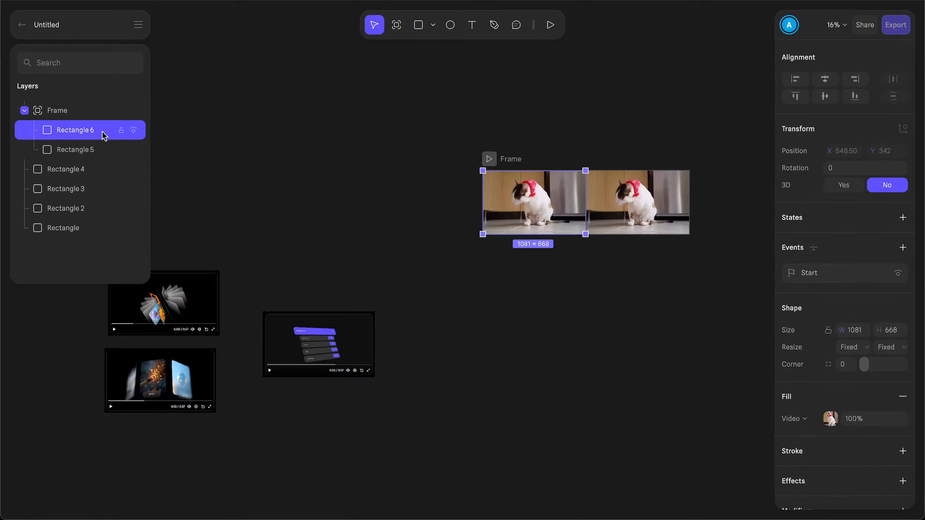
left_click(515, 169)
left_click_drag(515, 170, 454, 141)
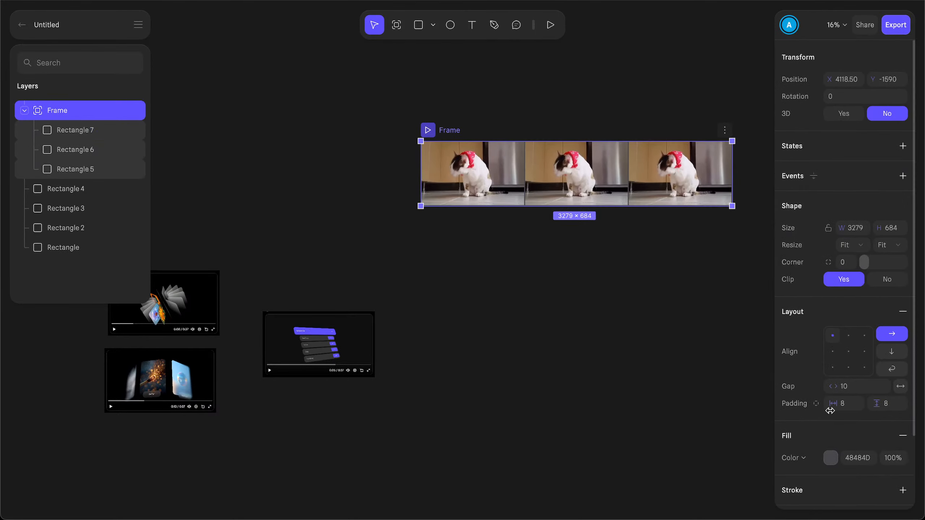
Step: Set the frame's padding to 85 horizontally and 72 vertically and its gap to 79, try the vertical direction, and wrap the items at 2849 width
left_click_drag(831, 407, 849, 390)
left_click(884, 351)
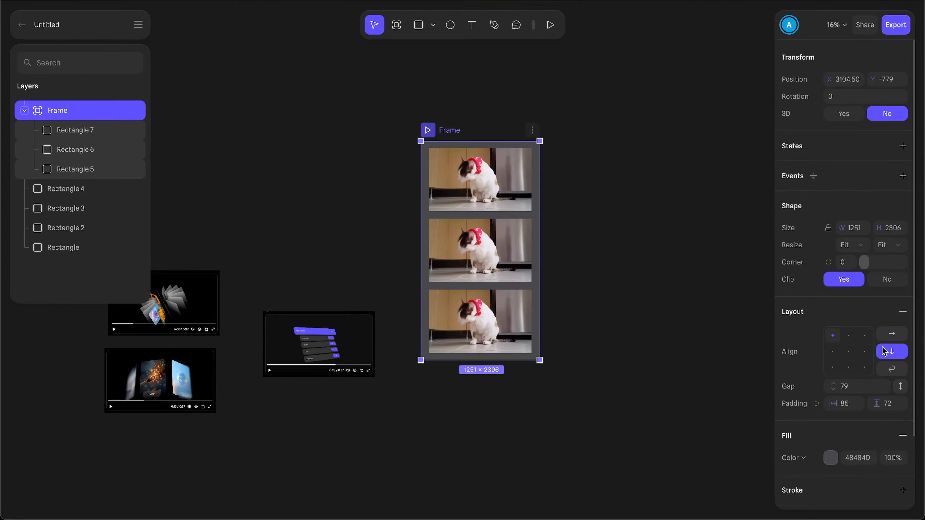
left_click(889, 372)
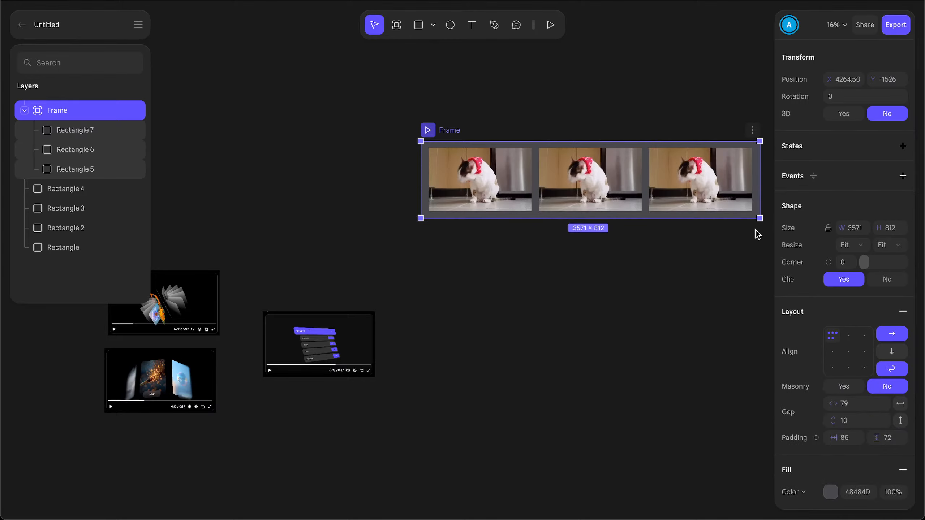
left_click_drag(759, 191, 692, 213)
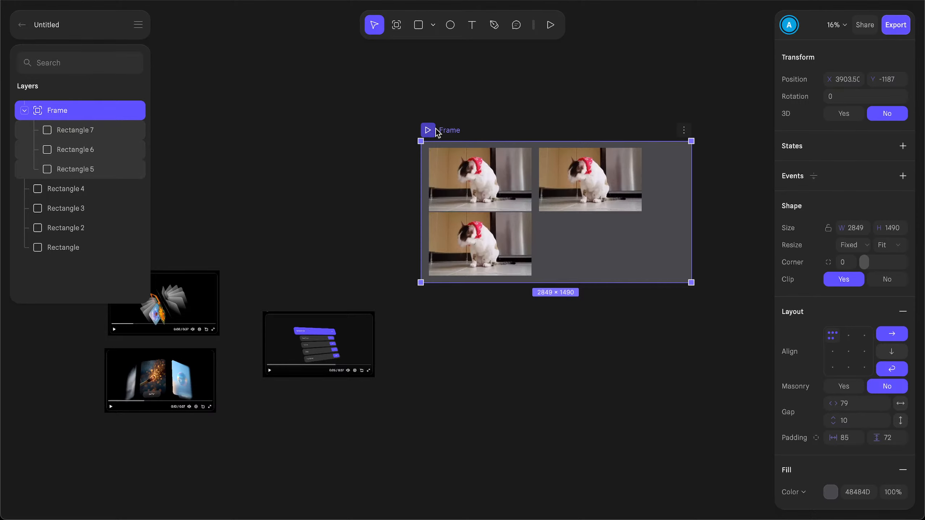
Step: Move the frame around the canvas and delete it together with its three video rectangles
left_click_drag(458, 131, 453, 76)
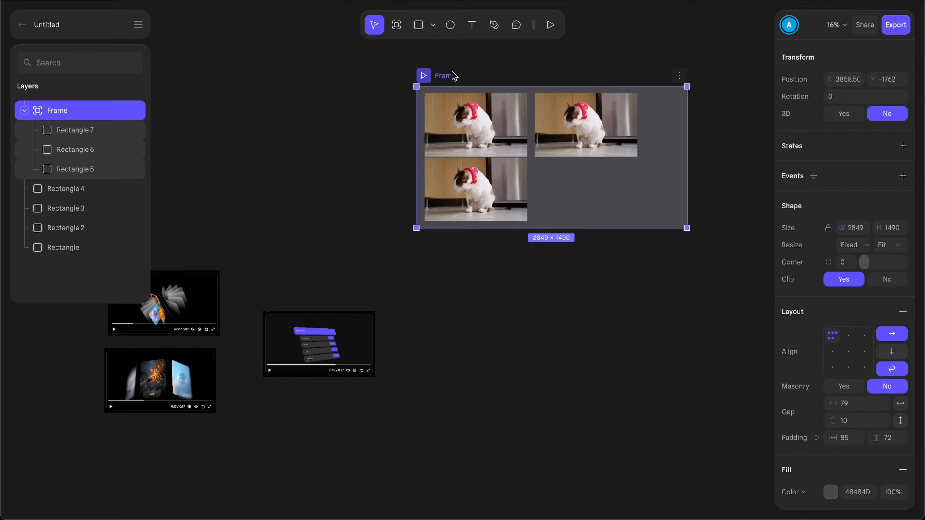
left_click_drag(447, 80, 493, 119)
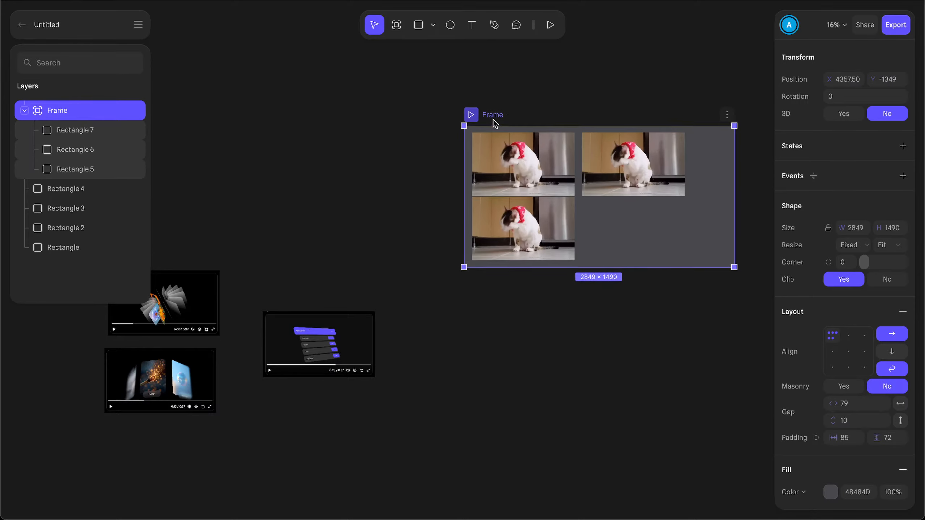
key("Delete")
Step: Move the other two reference images up, away from the flower-card reference image, and select the flower-card image
scroll(271, 349, "left", 10)
scroll(271, 349, "down", 4)
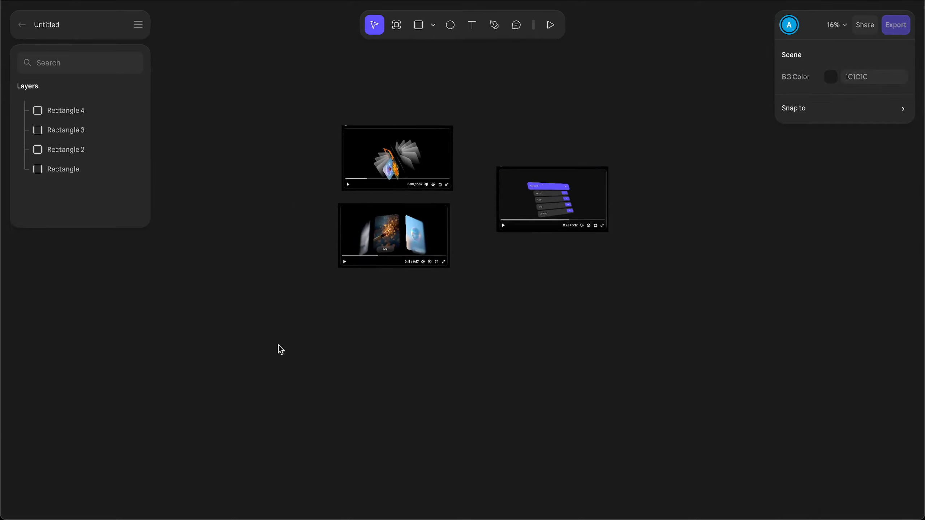
left_click(407, 212)
left_click(553, 260)
left_click_drag(403, 280, 503, 84)
left_click_drag(619, 207, 670, 79)
left_click(413, 204)
key("shift+2")
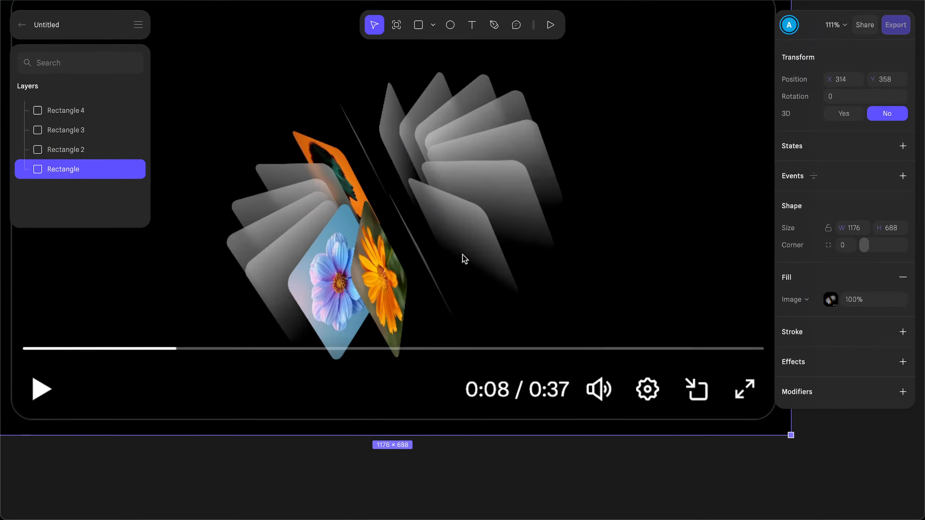
Step: Draw a rectangle of about 285 × 298 on the empty canvas to the left of the flower-card reference image
scroll(461, 261, "down", 3, "ctrl")
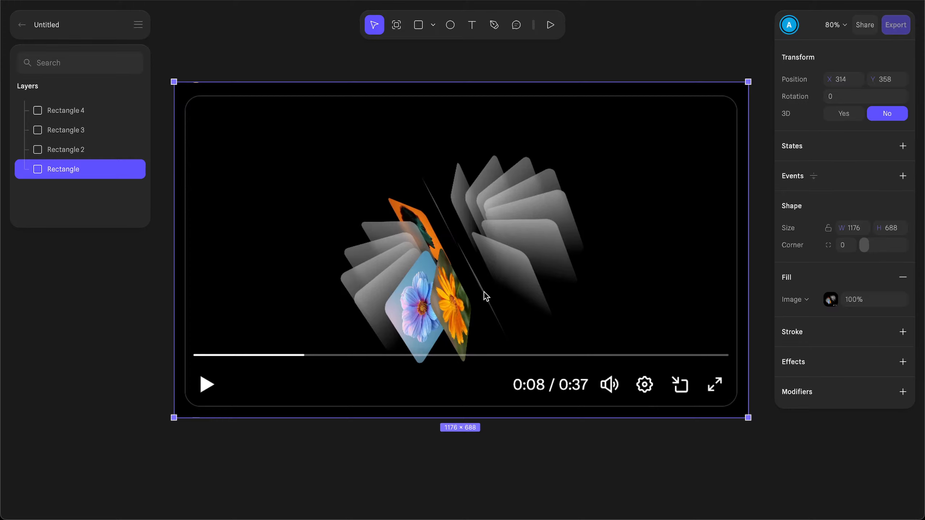
scroll(485, 299, "down", 4, "ctrl")
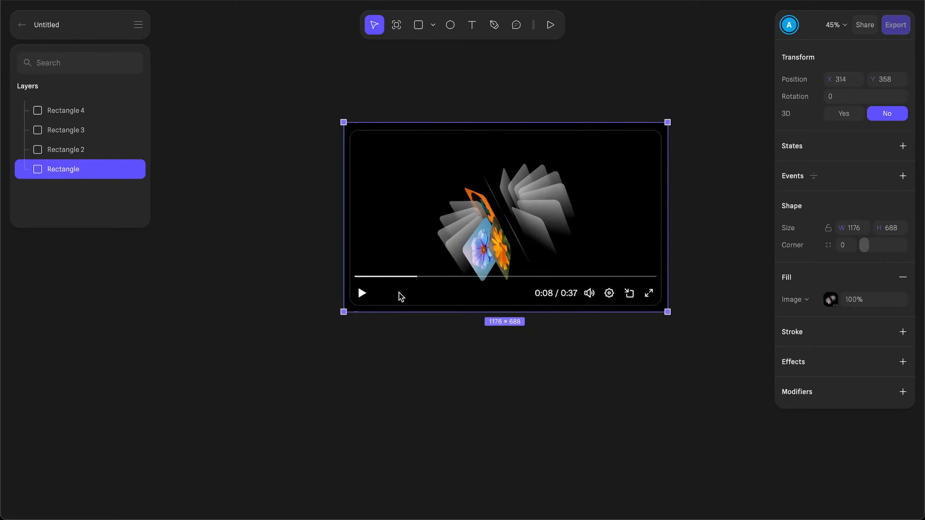
scroll(433, 259, "left", 5)
left_click(418, 24)
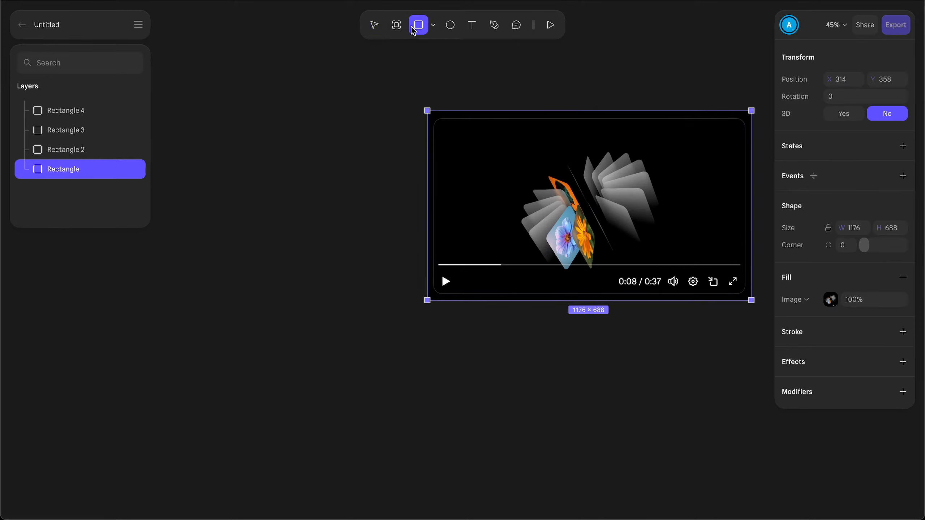
left_click_drag(291, 191, 370, 274)
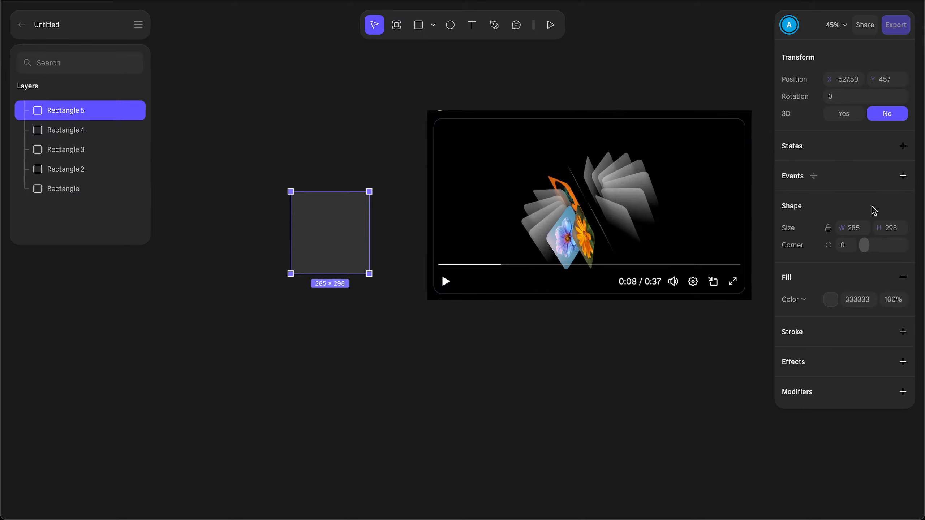
Step: Enable 3D on the new rectangle with a Y rotation of 72, and move it to about X -752.5, Y 806
left_click(844, 113)
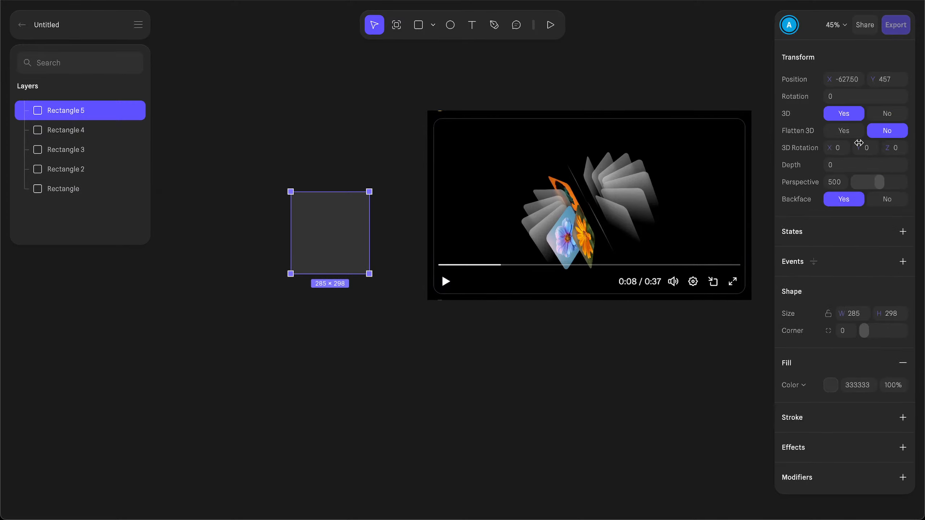
left_click_drag(857, 150, 881, 150)
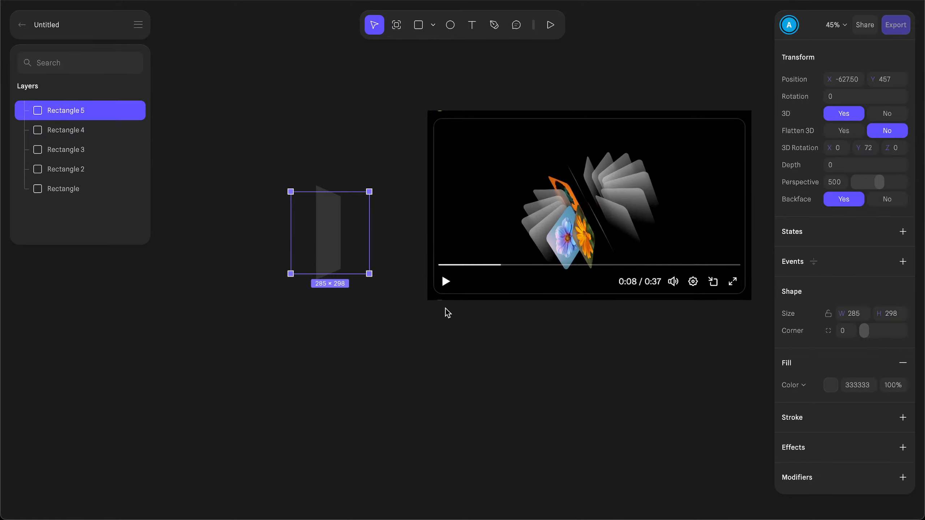
left_click_drag(330, 247, 297, 348)
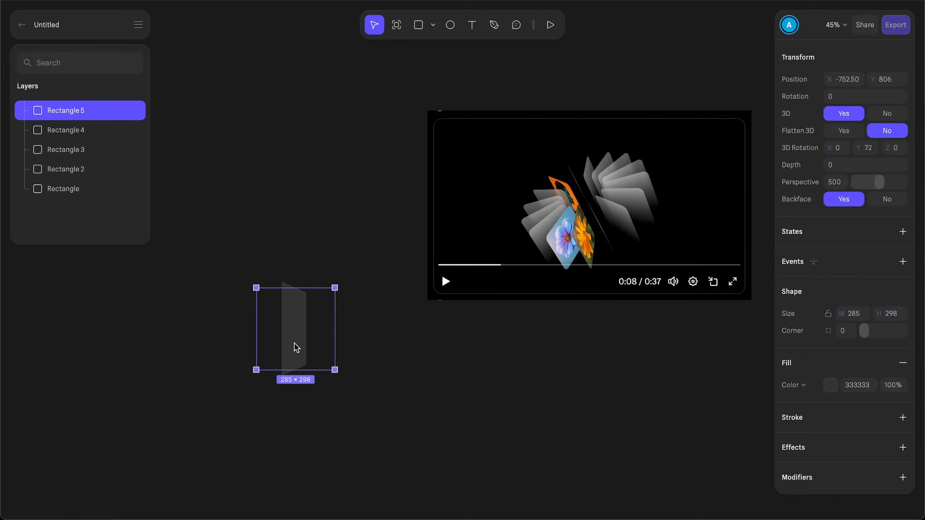
Step: Group the rotated rectangle, enable 3D on the group, and select the rectangle inside it
key("ctrl+g")
left_click(842, 114)
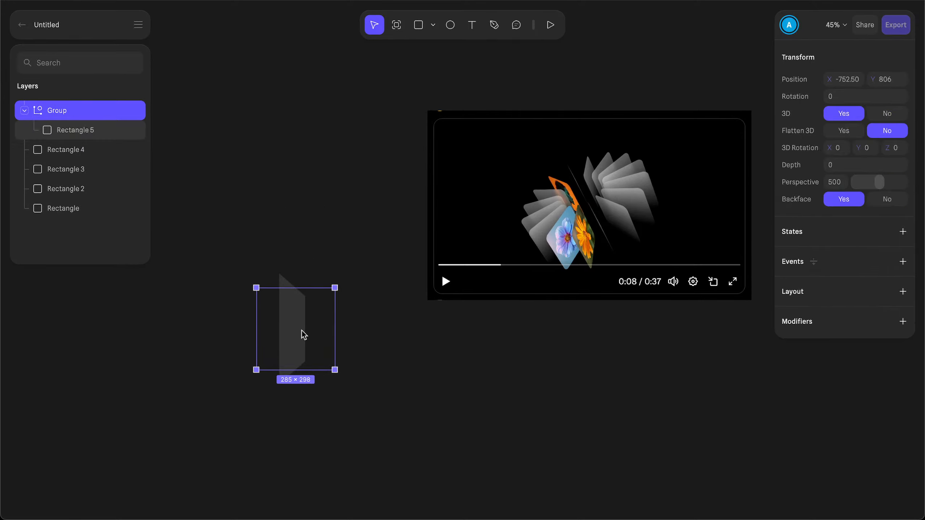
left_click(84, 130)
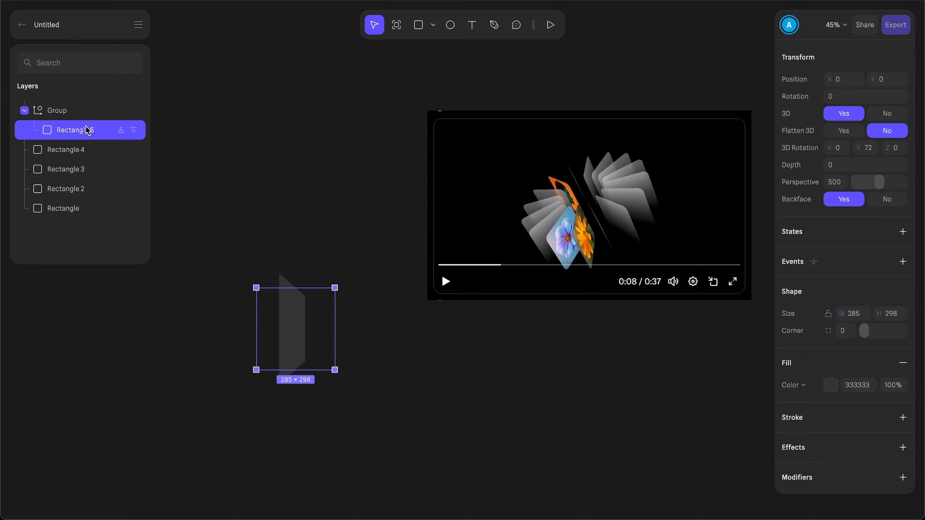
Step: Reset the inner rectangle's Y rotation to 0 and rotate its parent group in 3D, with Y at 57 and a negative Z angle
left_click(870, 153)
type("0")
key("Return")
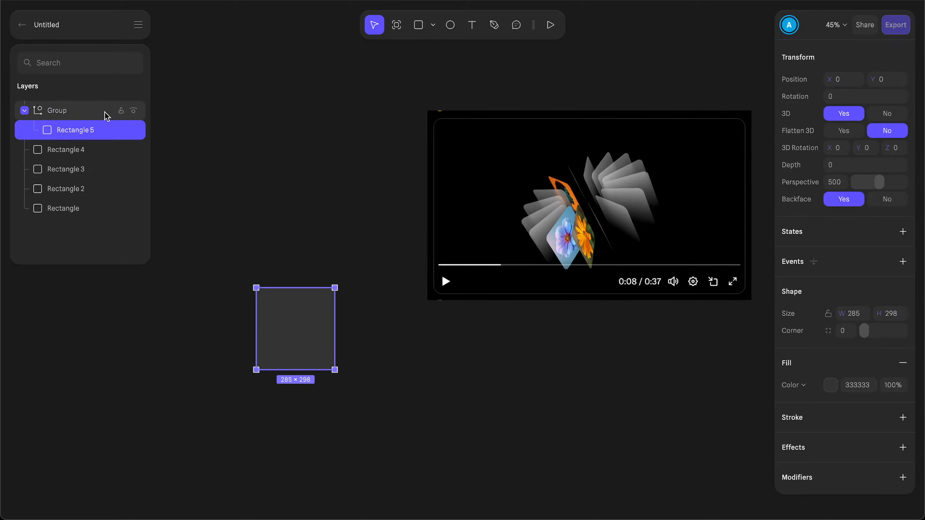
left_click(72, 113)
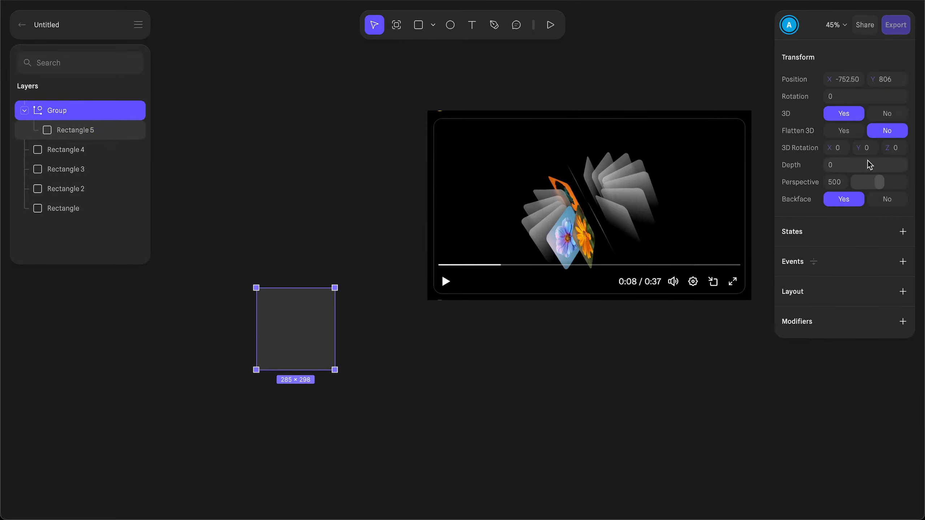
left_click(69, 130)
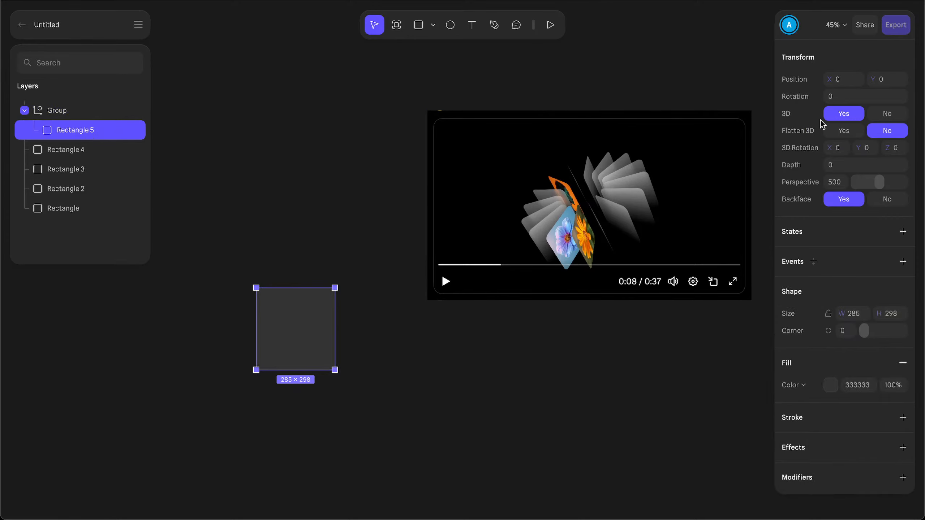
left_click(72, 111)
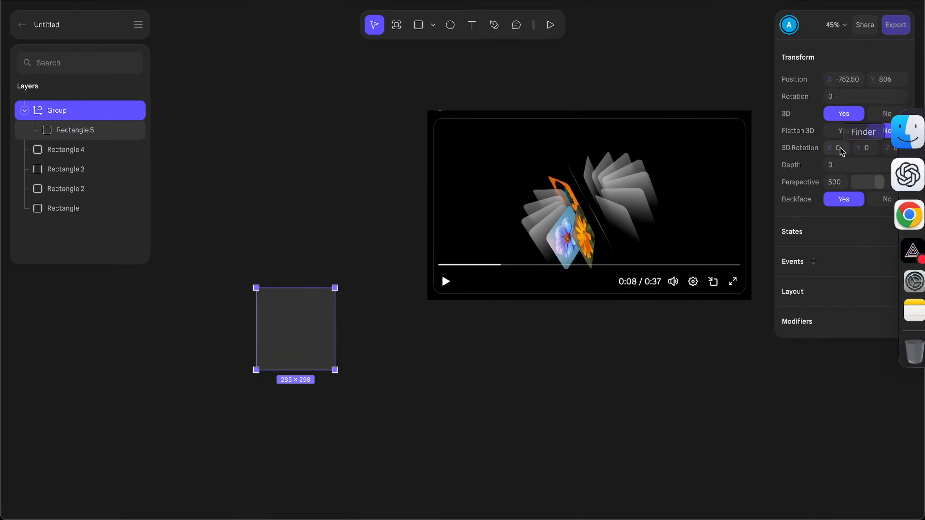
mouse_move(857, 151)
left_mouse_down()
mouse_move(873, 151)
mouse_move(844, 154)
mouse_move(881, 146)
mouse_move(870, 147)
left_mouse_up()
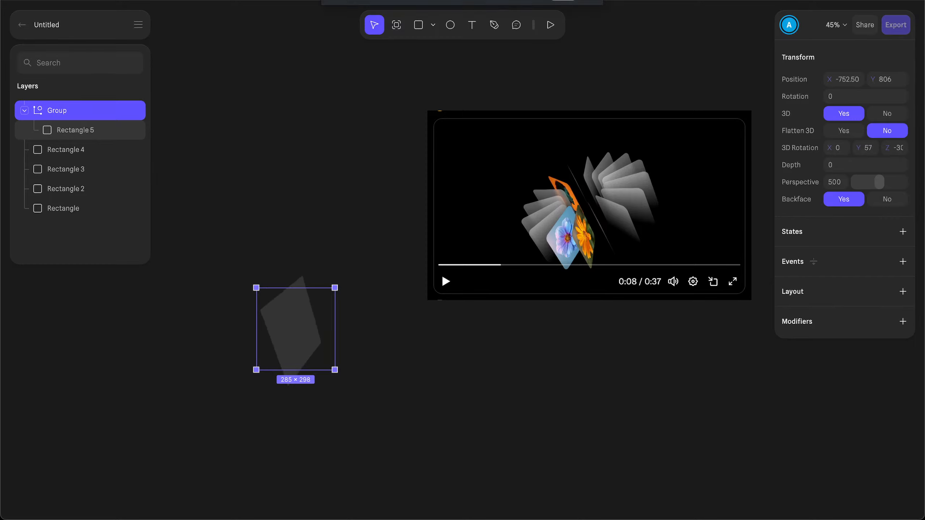
Step: Duplicate the rectangle inside the group, move the copy to X 117.50, Y -127, and rotate it about -28 around Y
left_click(83, 133)
key("super+d")
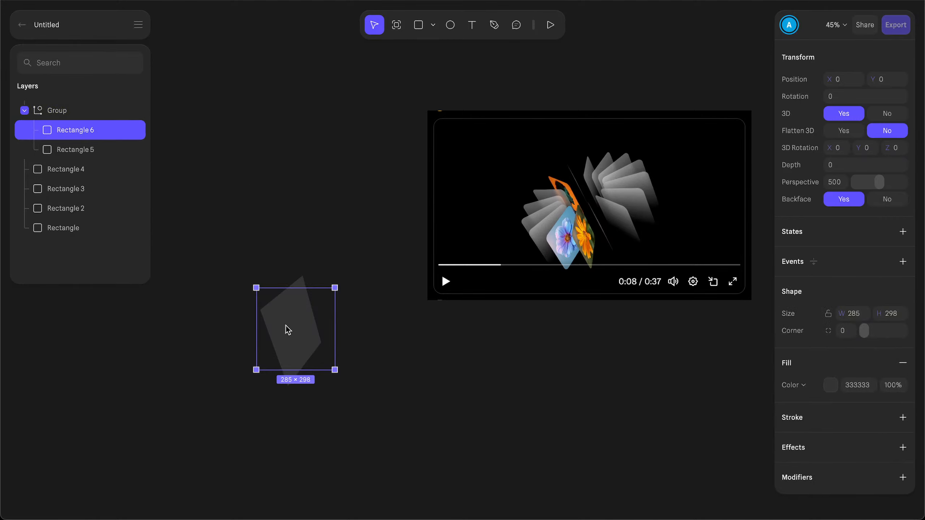
left_click_drag(287, 327, 319, 297)
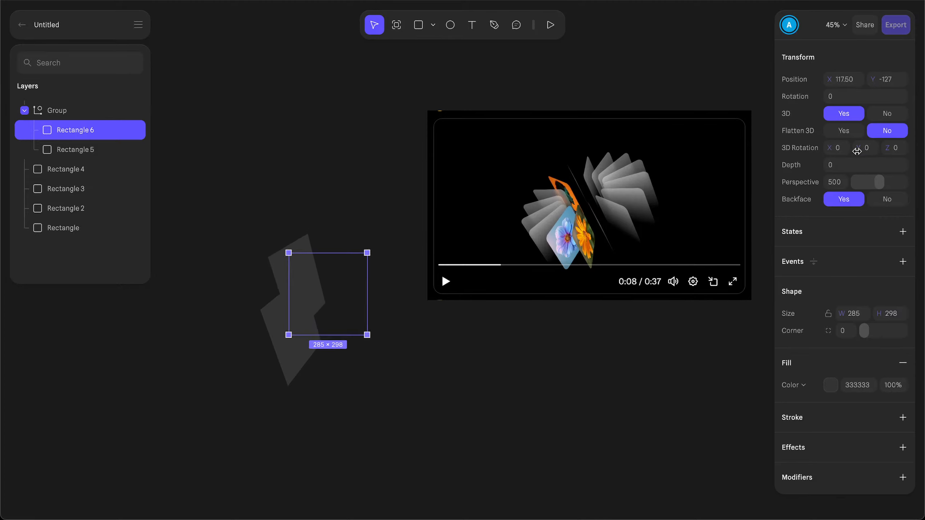
left_click_drag(857, 151, 846, 150)
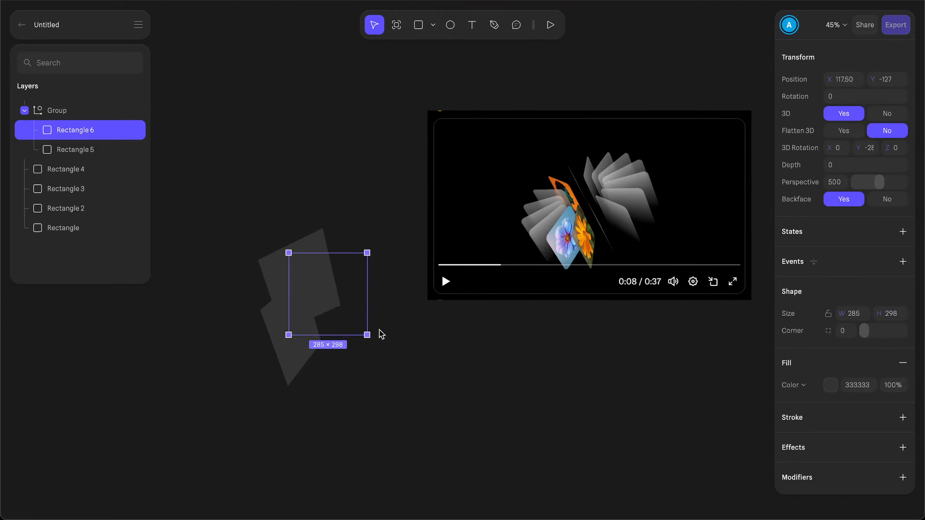
Step: Give both rectangles in the group a gradient fill and set the copy's Y rotation to -13
left_click(83, 147, "shift")
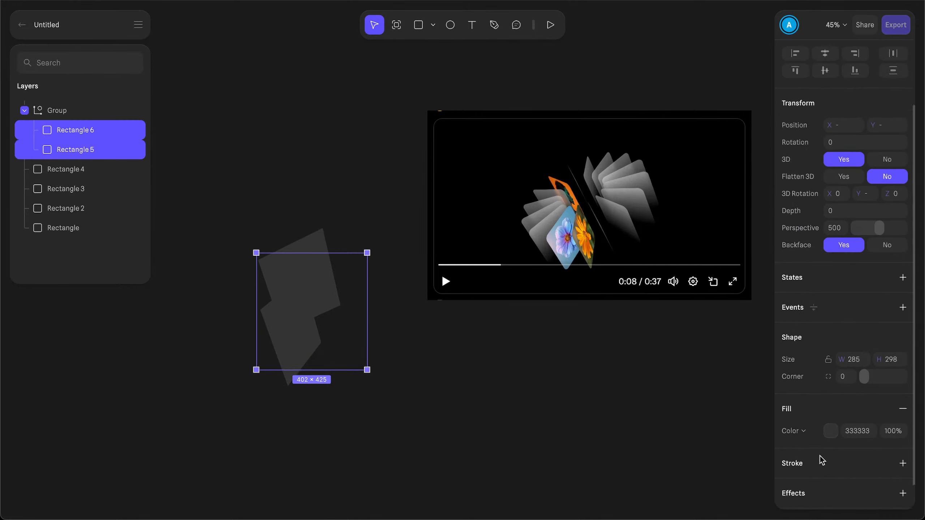
scroll(821, 460, "down", 1)
left_click(795, 400)
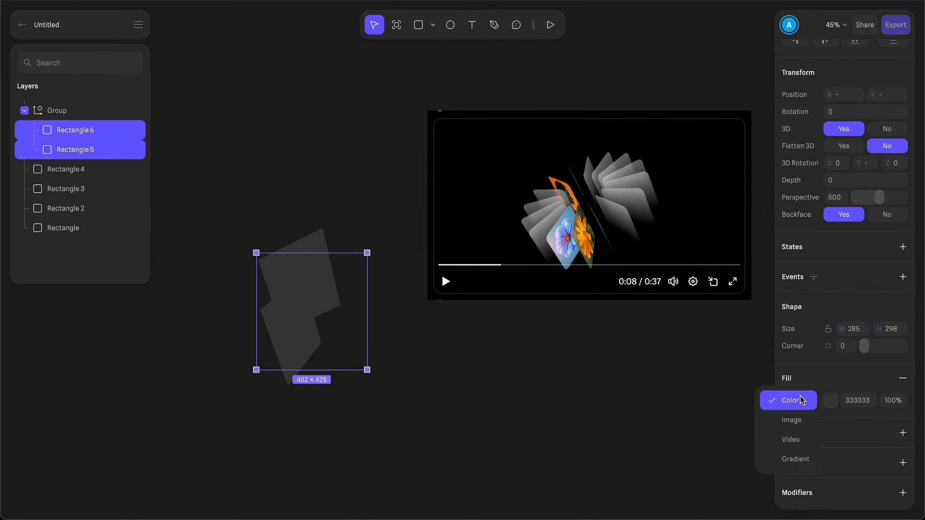
left_click(795, 458)
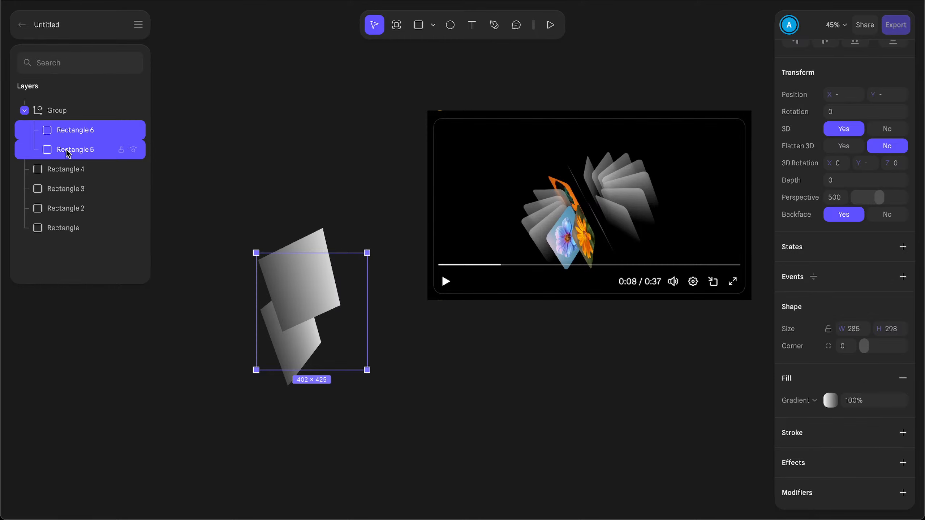
left_click(69, 130)
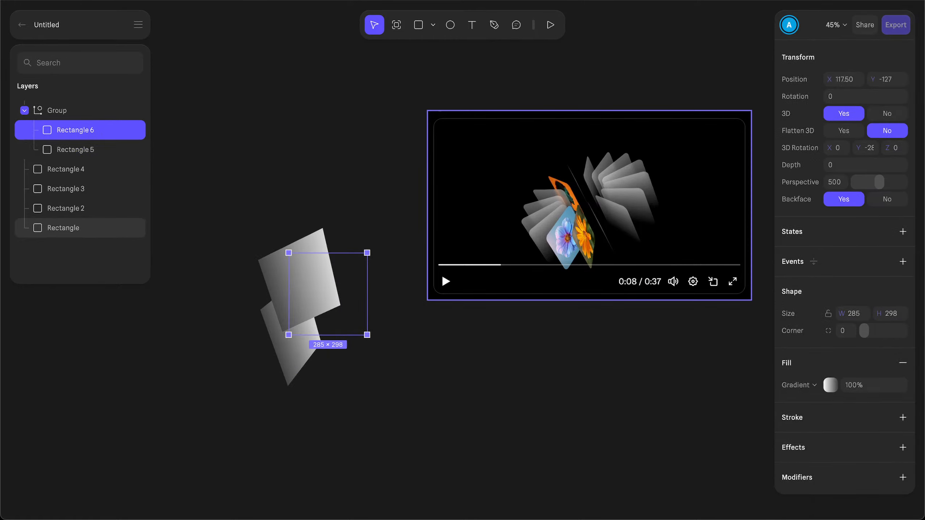
left_click_drag(852, 148, 854, 150)
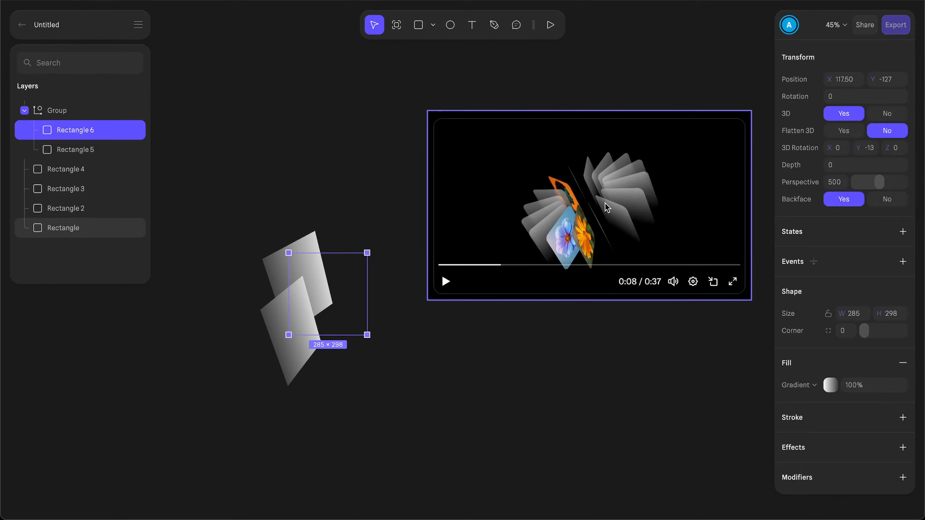
Step: Delete the group containing the two gradient rectangles
scroll(605, 204, "up", 5, "ctrl")
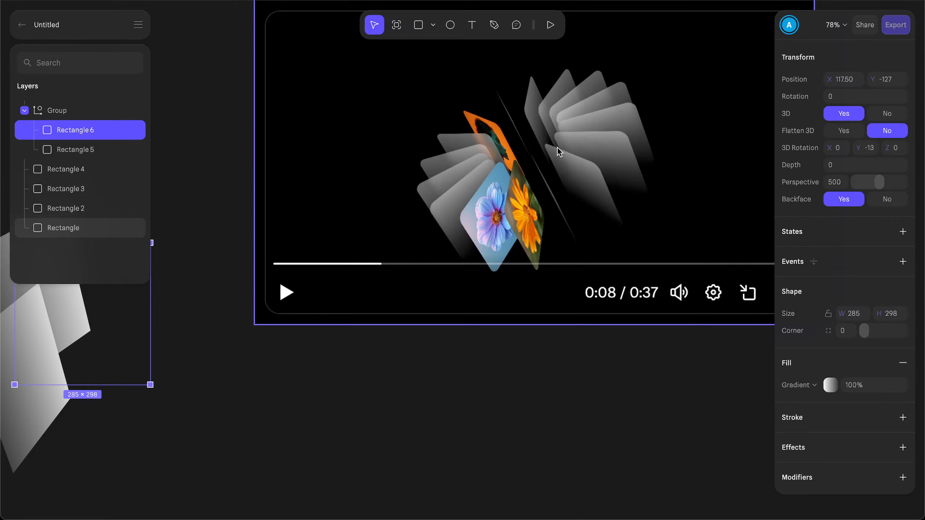
scroll(406, 445, "left", 9)
scroll(407, 446, "down", 3)
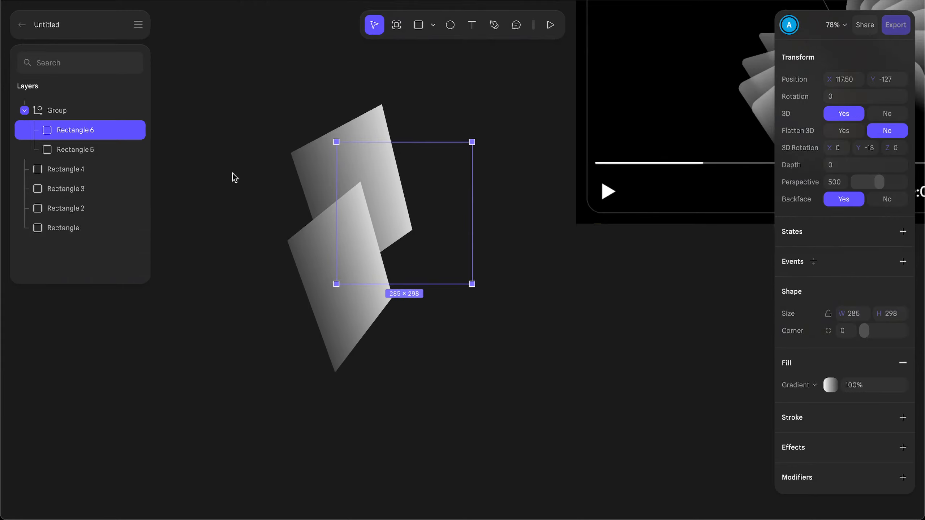
left_click_drag(233, 174, 428, 325)
key("Delete")
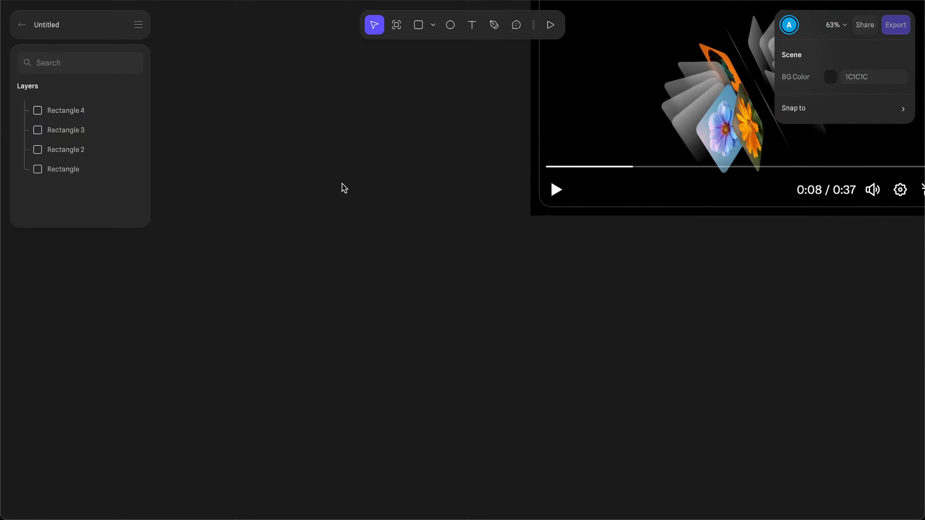
Step: Draw a square of about 215 × 215 on the empty canvas beside the reference image and give it a gradient fill
left_click(419, 26)
left_click_drag(242, 217, 324, 299)
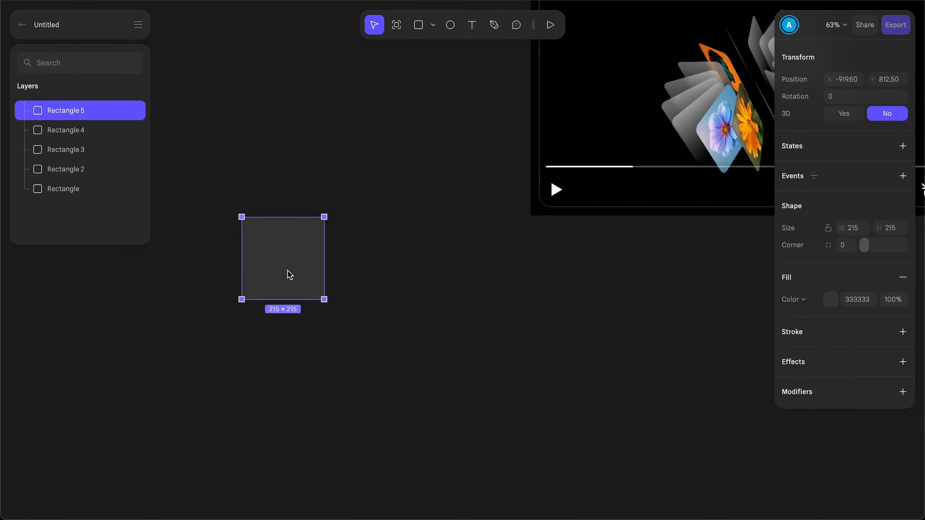
left_click(806, 302)
left_click(783, 360)
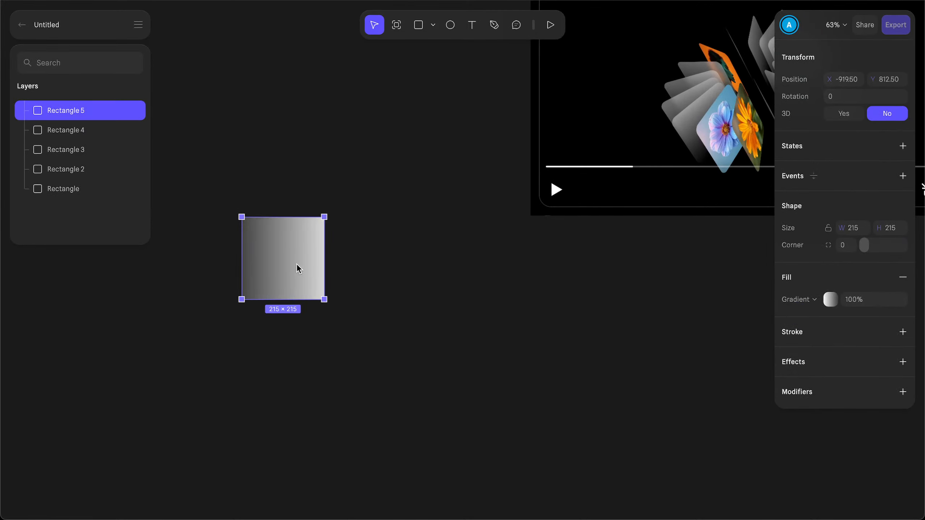
Step: Place a copy of the gradient square level with it, about 667 across overall, and group the two squares
left_click_drag(297, 265, 468, 275, "alt")
left_click(310, 287, "shift")
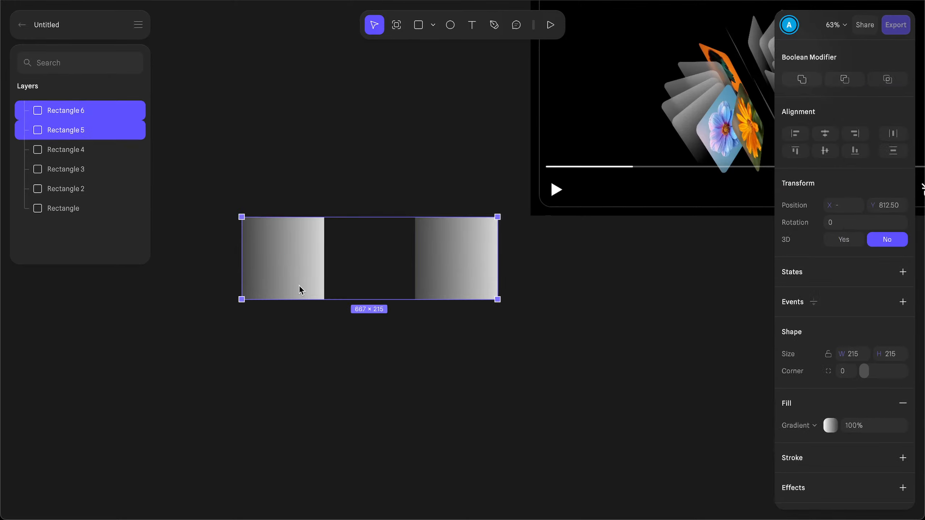
key("super+g")
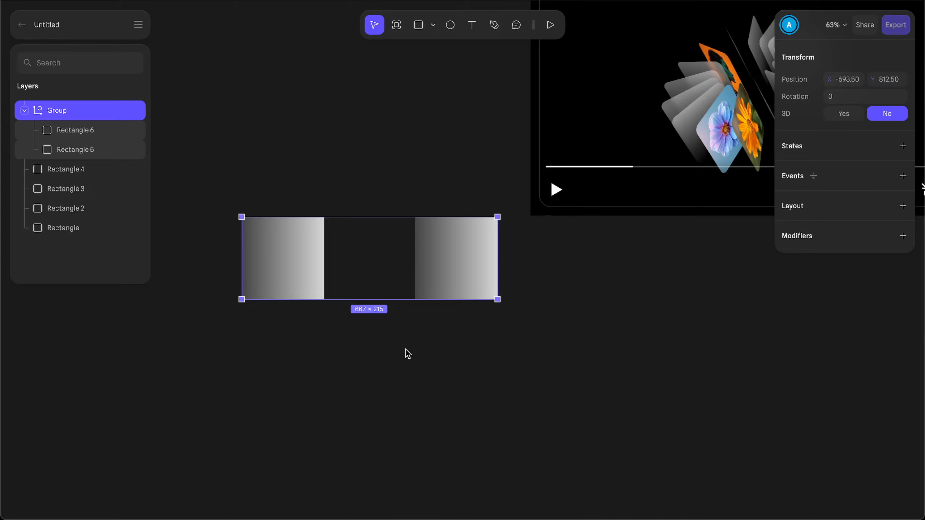
Step: Duplicate the two-square group three times in place and group all four pairs into one parent group
key("super+d")
key("super+d")
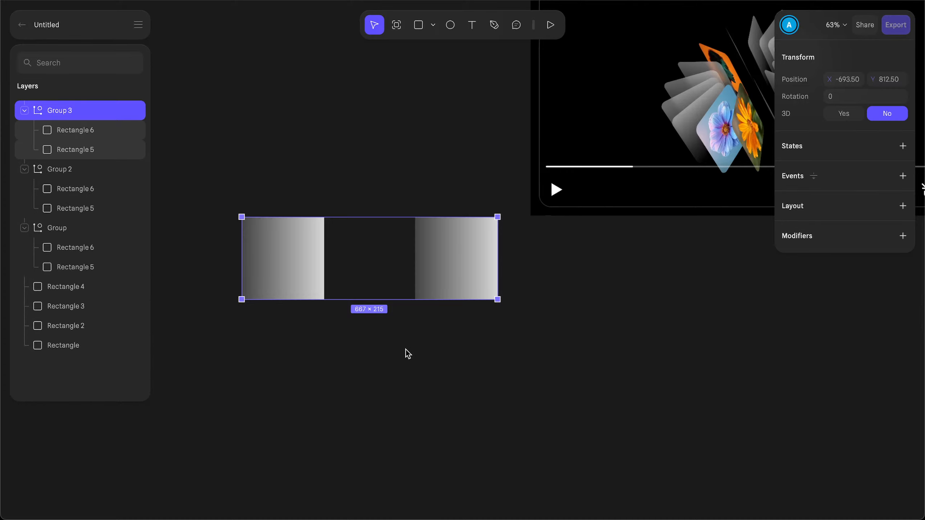
key("super+d")
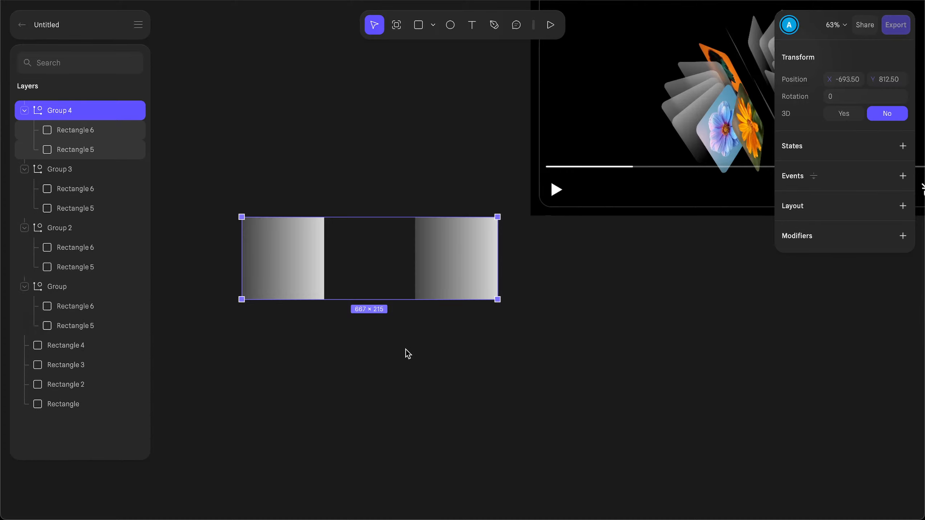
left_click_drag(223, 169, 517, 354)
key("super+g")
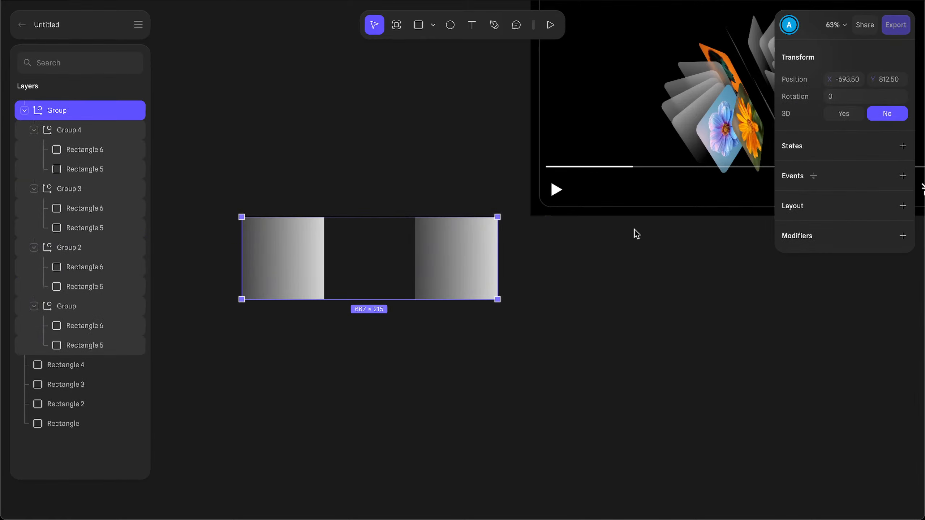
Step: Enable 3D on the parent group and rotate it to about X -45 and Y 53
left_click(860, 113)
left_click_drag(857, 147, 875, 148)
key("ctrl+z")
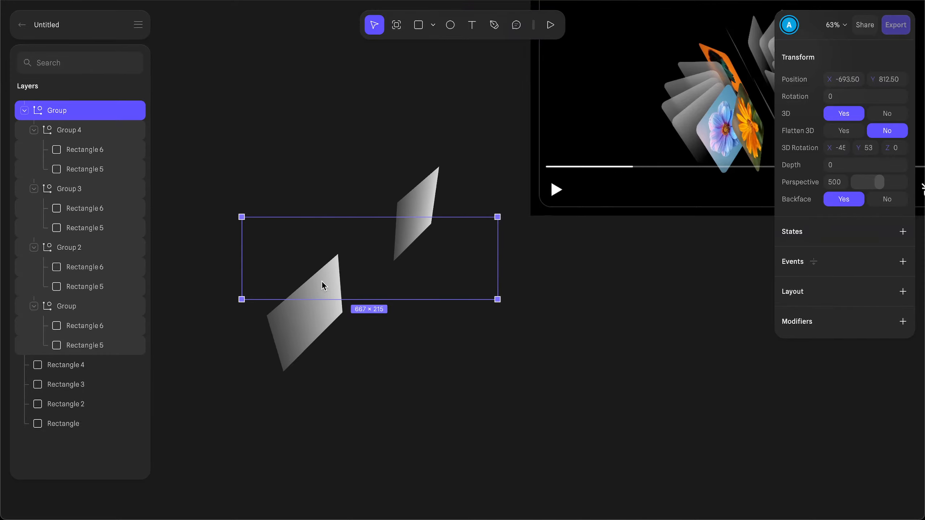
Step: Enable 3D on all four nested groups inside the parent group
left_click(63, 130)
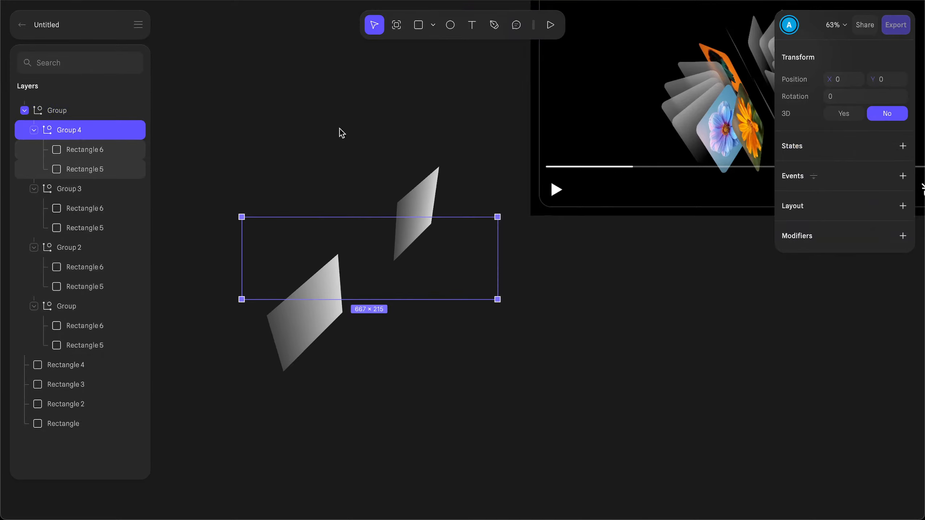
left_click(844, 113)
left_click(89, 193)
left_click(79, 251, "shift")
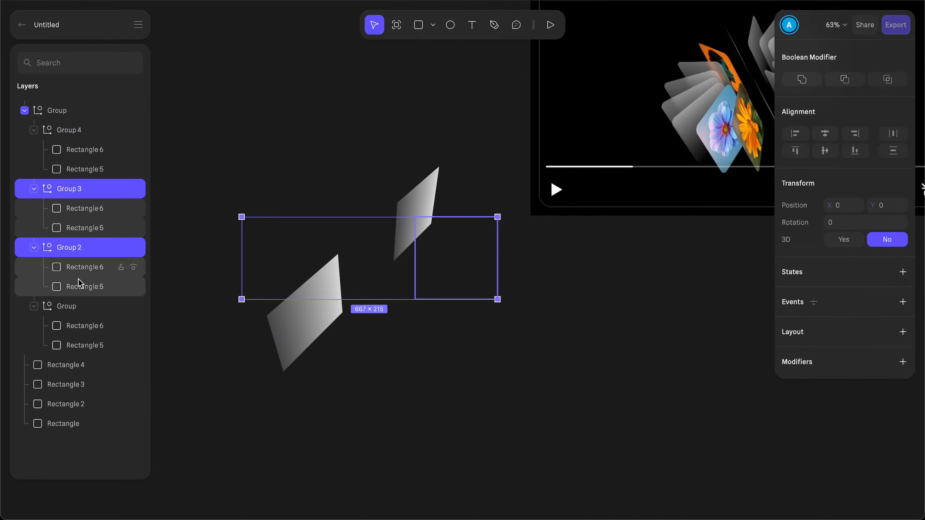
left_click(75, 307, "shift")
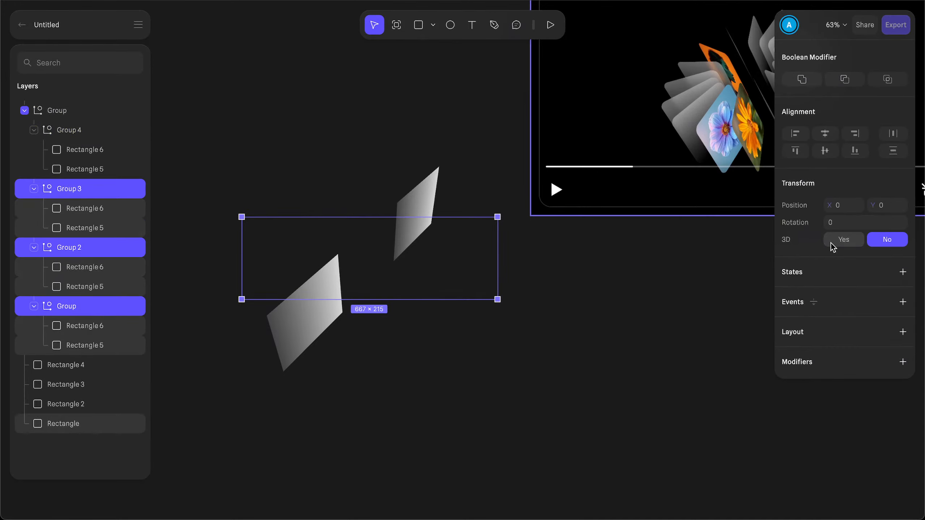
left_click(841, 239)
left_click(87, 130, "shift")
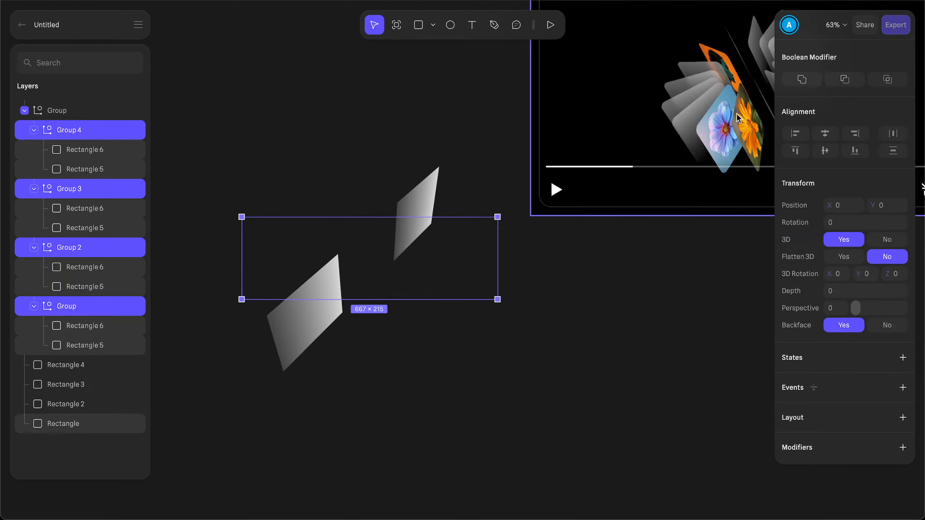
Step: Set the 3D Y rotation of Group 2, Group 3 and Group 4 to 33
left_click(73, 251)
left_click(79, 137, "shift")
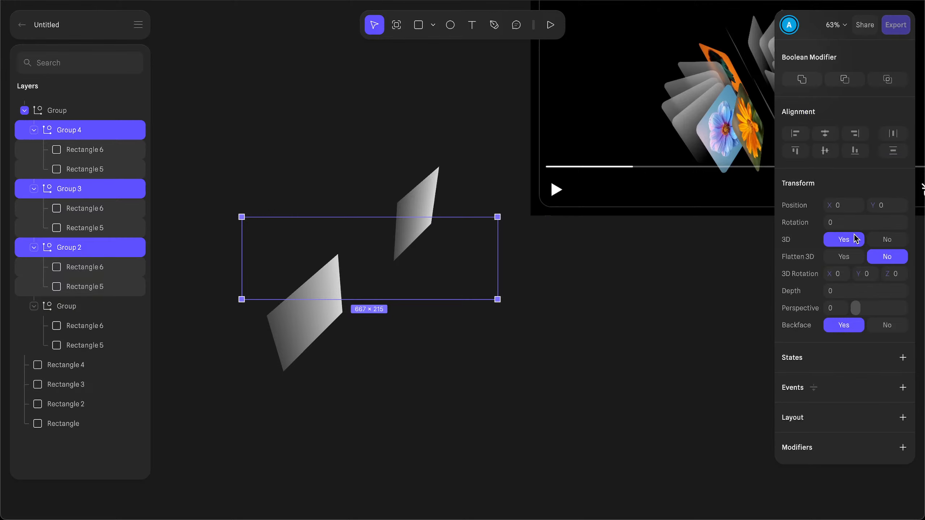
left_click_drag(857, 274, 869, 274)
Step: Set the 3D Y rotation of Group 3 and Group 4 to 66
left_click(69, 189)
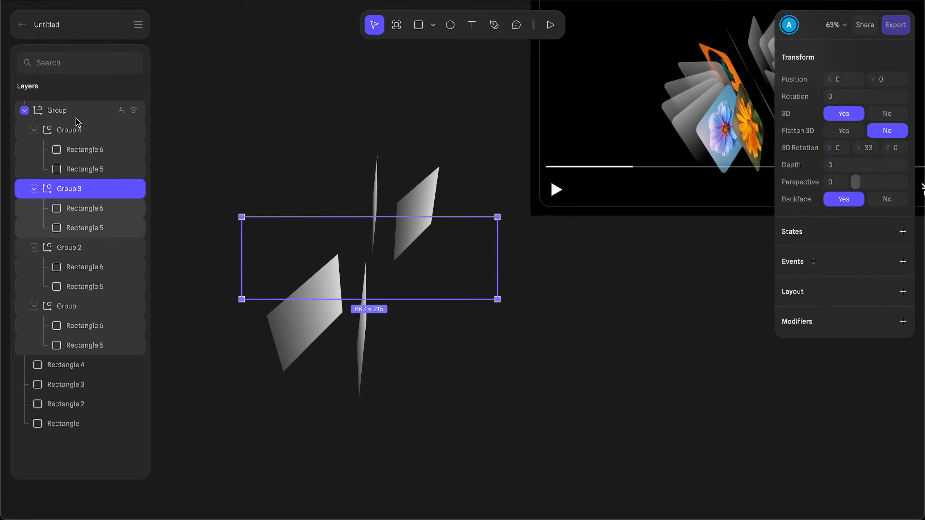
left_click(73, 130, "shift")
left_click_drag(857, 276, 869, 275)
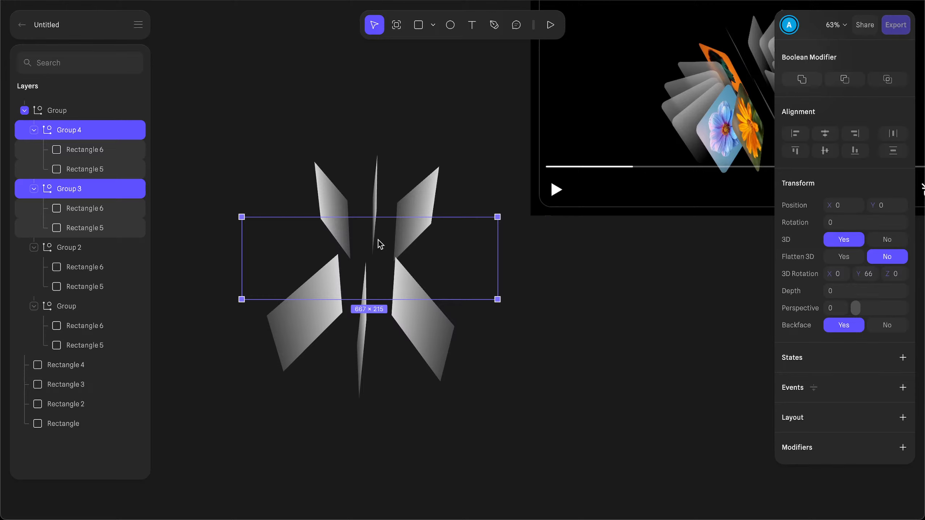
Step: Set the 3D Y rotation of Group 4 alone to 124, and select the parent group
left_click(77, 133)
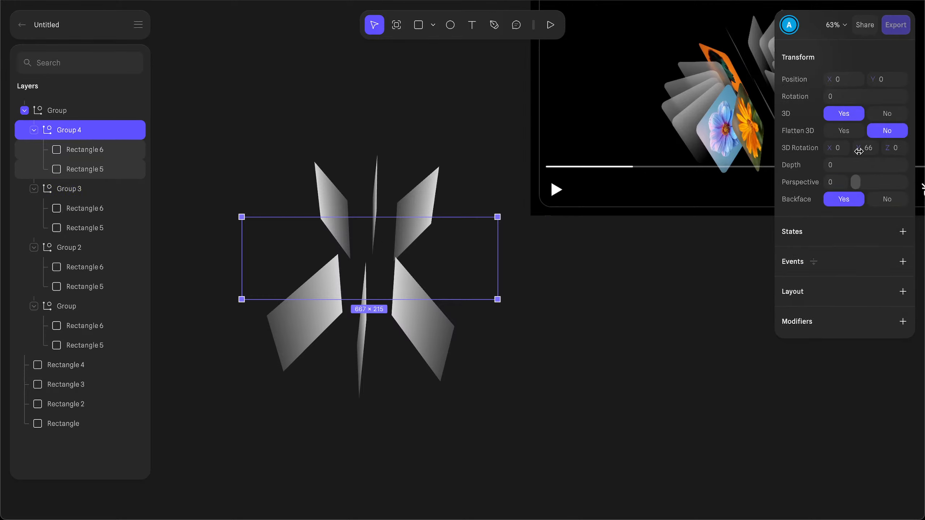
left_click_drag(859, 151, 874, 151)
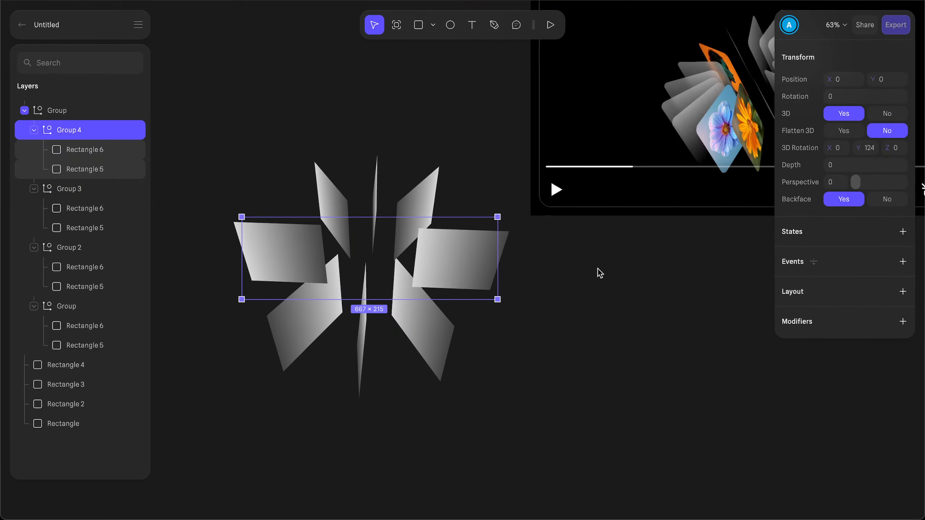
left_click(563, 378)
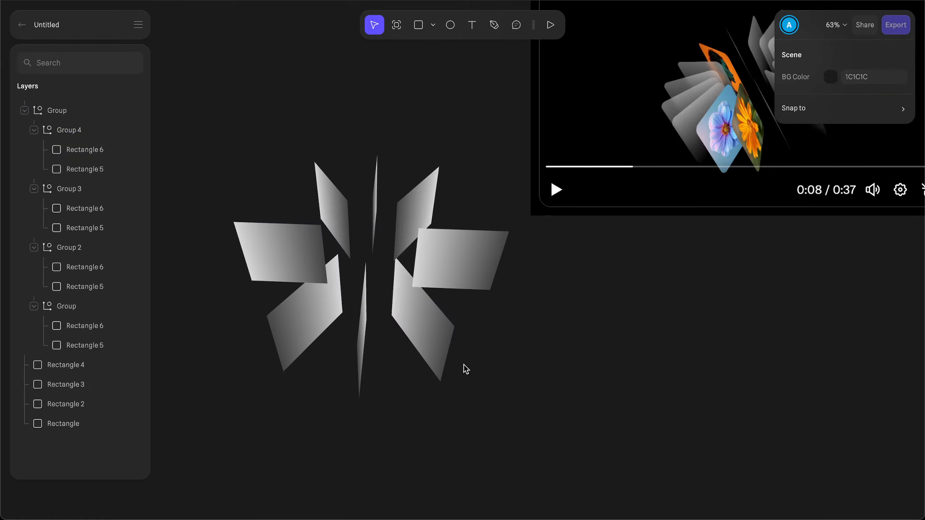
left_click(68, 110)
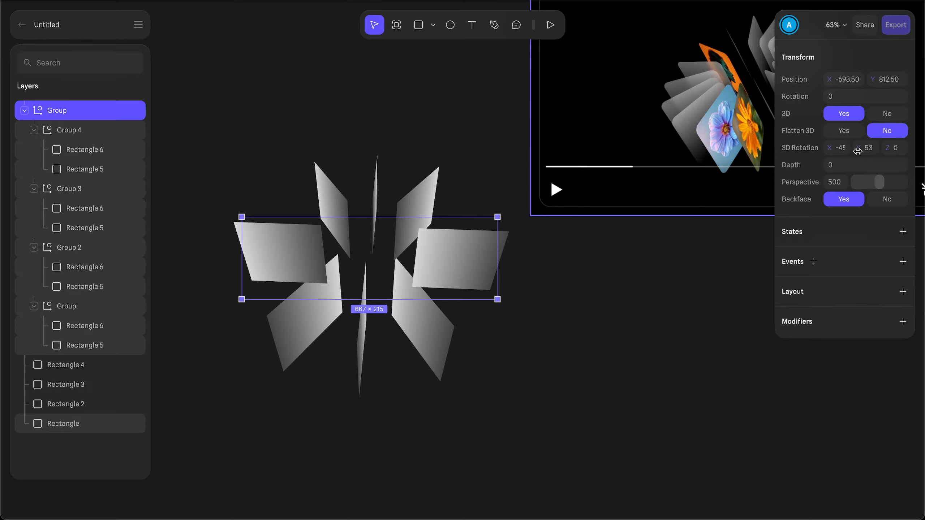
Step: Set the parent group's 3D rotation to X -25, Y 28 and Z -18
type("0")
key("Return")
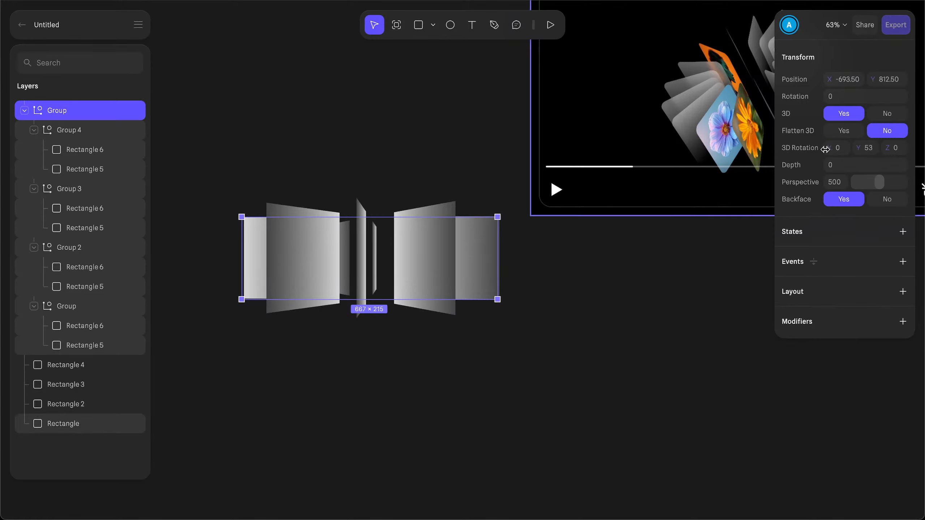
left_click_drag(825, 148, 884, 148)
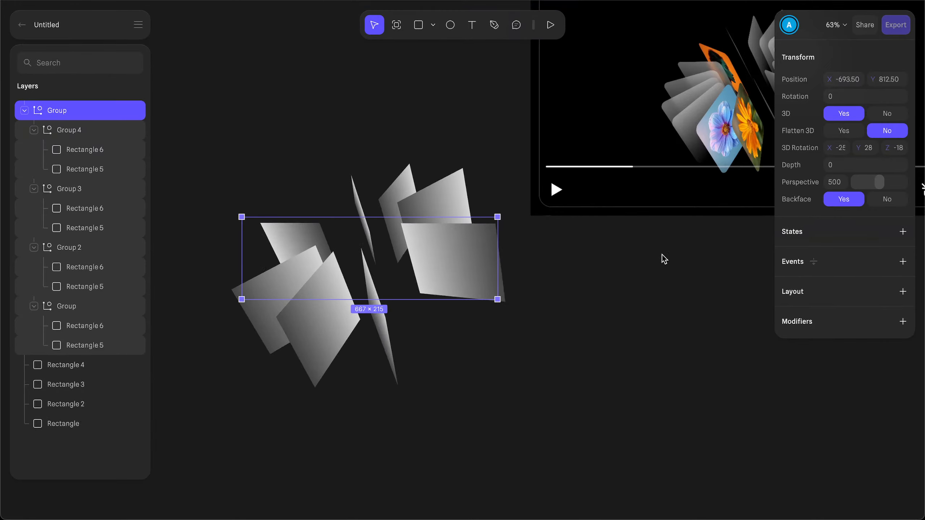
scroll(662, 254, "right", 4)
scroll(662, 255, "up", 2)
scroll(623, 290, "left", 3)
scroll(623, 291, "down", 2)
scroll(623, 291, "up", 1)
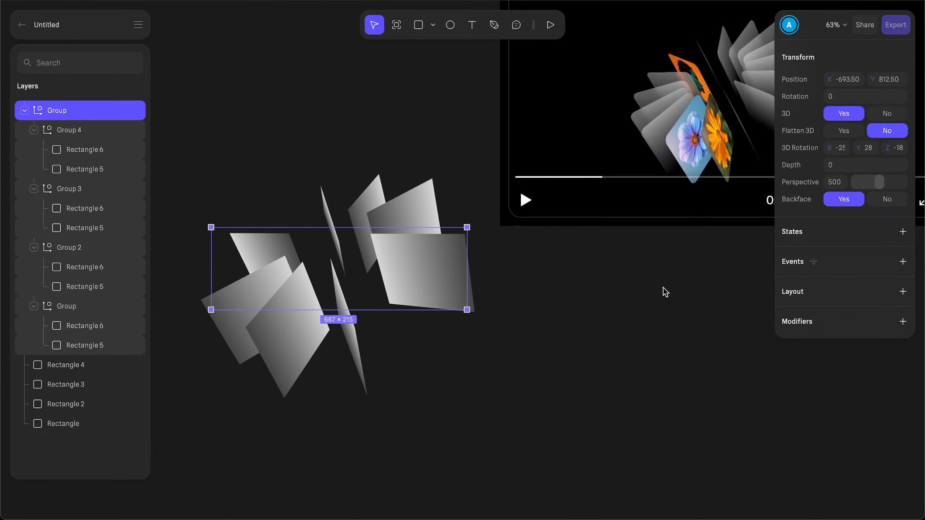
Step: Round the corners of all eight rectangles inside the four nested groups together
left_click(75, 150)
left_click(74, 174, "shift")
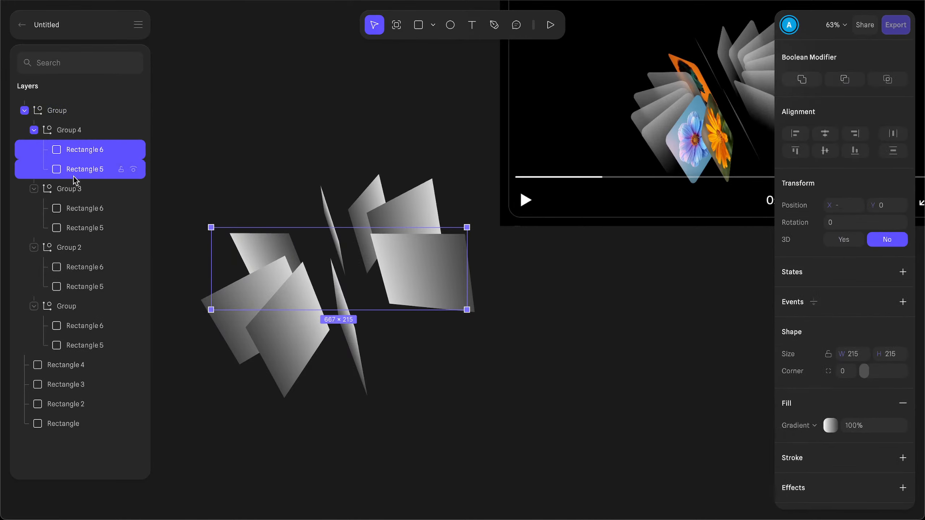
left_click(76, 209, "shift")
left_click(76, 229, "shift")
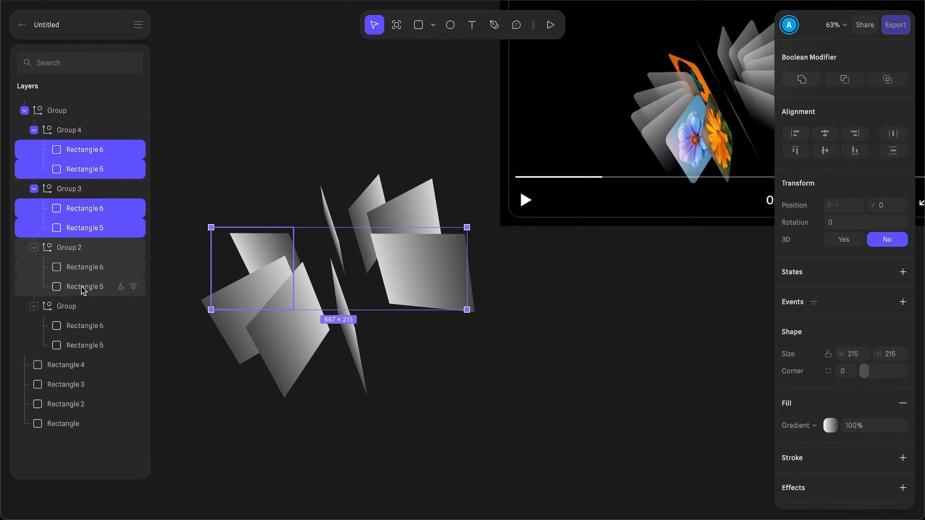
left_click(84, 267, "shift")
left_click(84, 287, "shift")
left_click(80, 326, "shift")
left_click(88, 345, "shift")
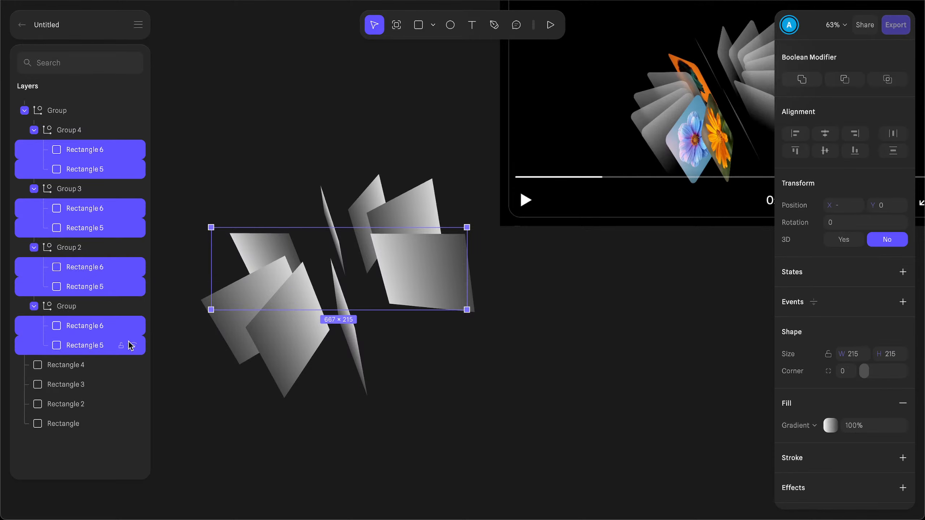
left_click_drag(869, 373, 880, 373)
left_click(566, 377)
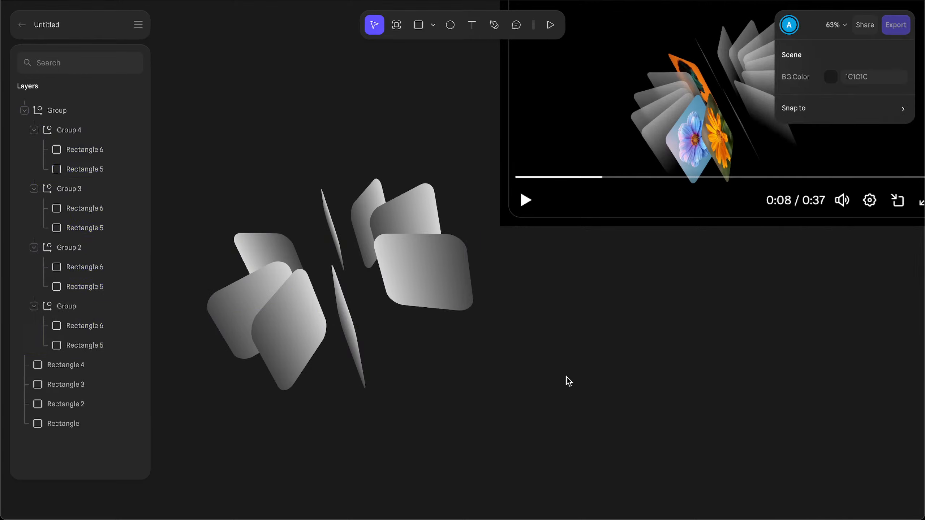
Step: Space the nested groups evenly in 3D Y rotation, with Group 2 at 30, Group 3 midway and Group 4 at 90
left_click(67, 306)
left_click(82, 252)
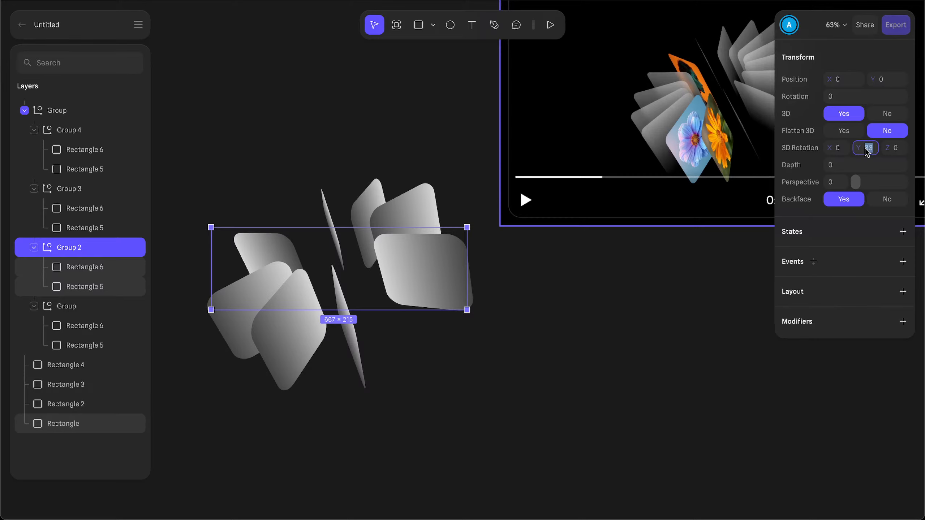
type("40")
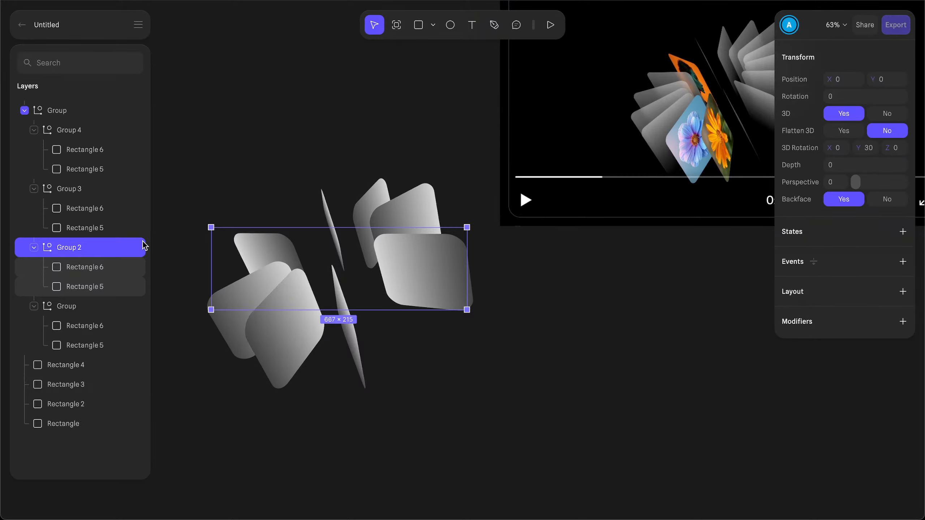
left_click(64, 189)
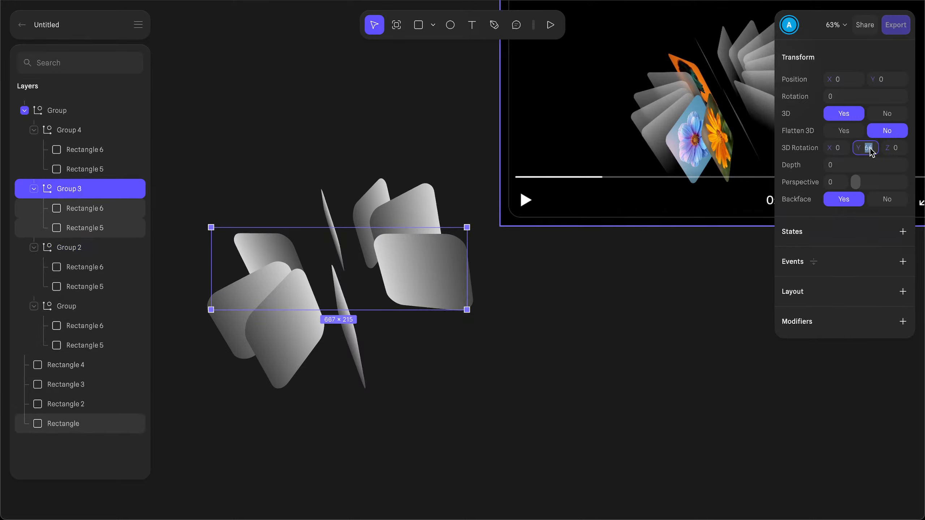
left_click(69, 130)
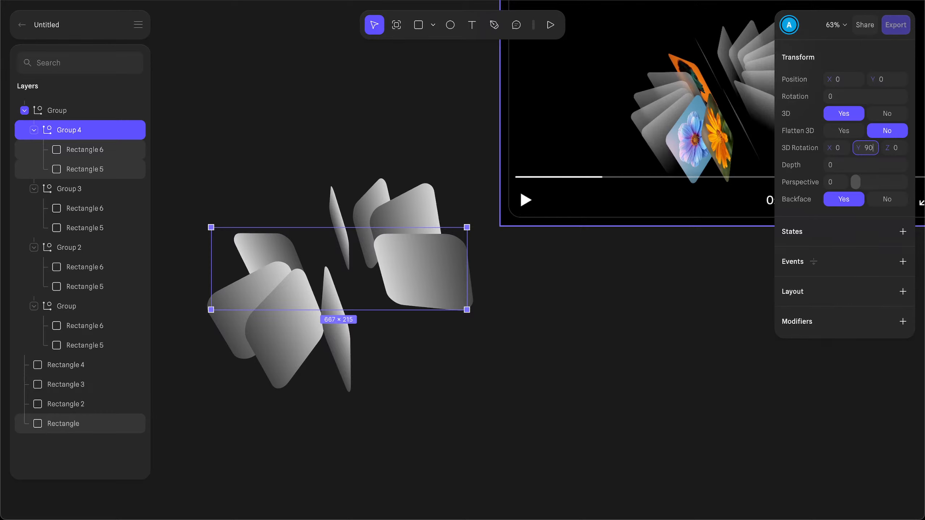
type("90")
key("Return")
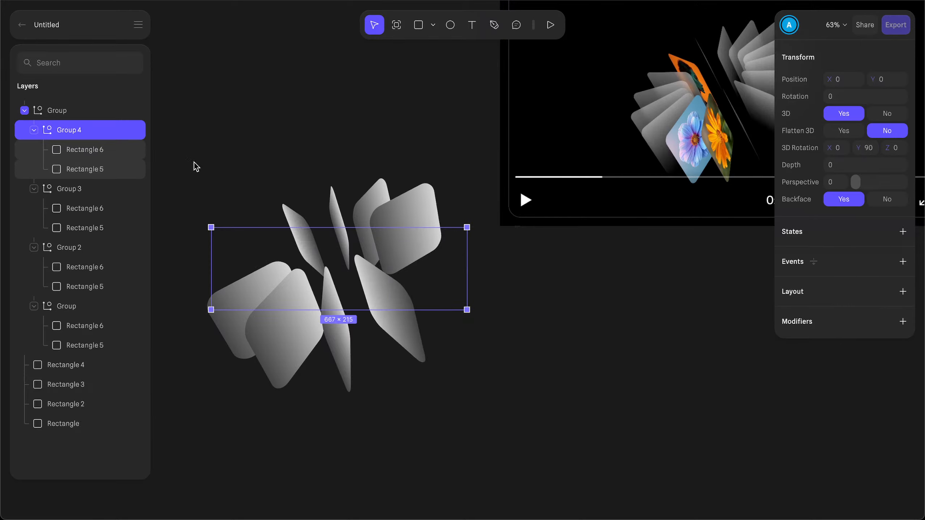
Step: Duplicate Group 4 with a 3D Y rotation of 120, and duplicate that copy with a 3D Y rotation of 150
key("ctrl+d")
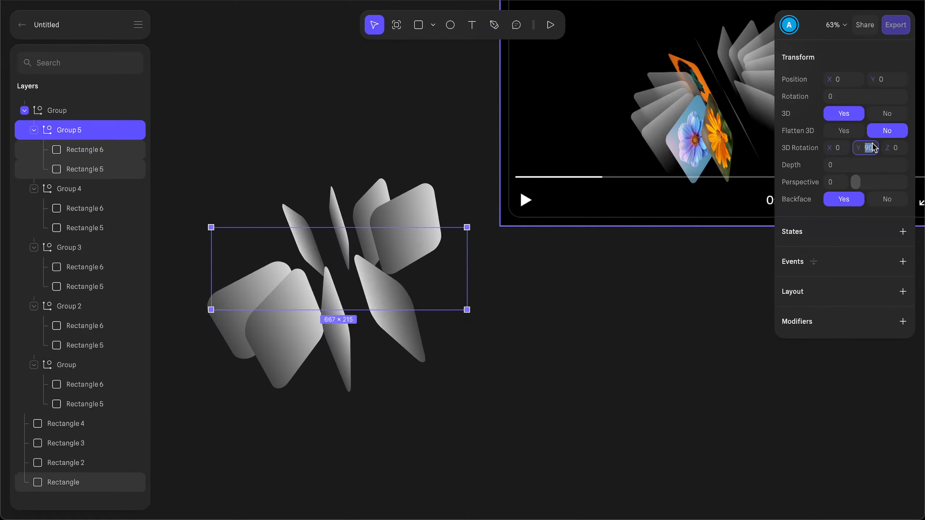
key("Return")
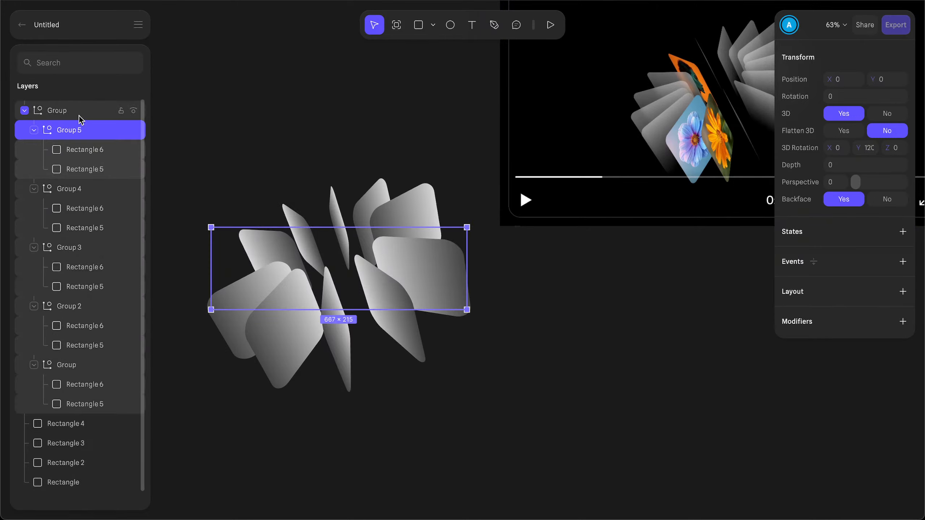
key("ctrl+d")
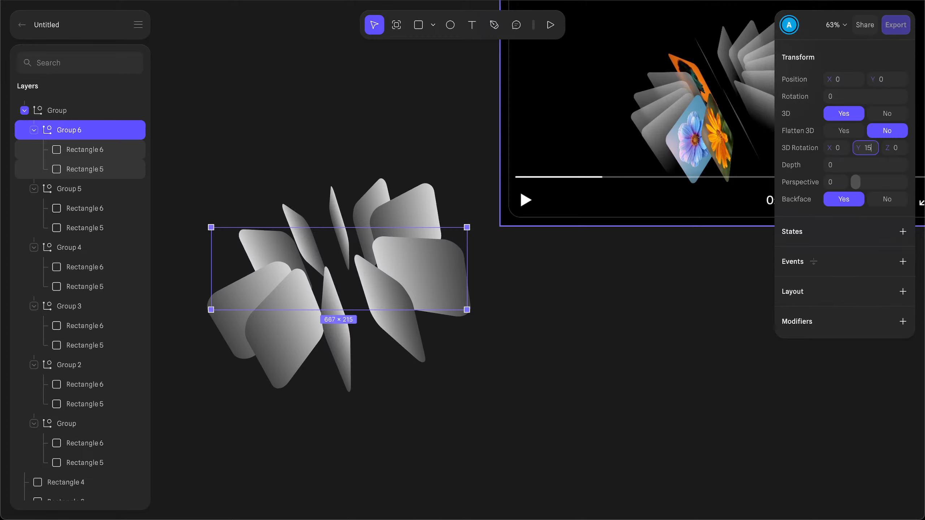
key("Return")
Step: Set the parent group's 3D rotation to Y 15 and Z -26, and try Flatten 3D before switching it back off
scroll(559, 364, "up", 2)
scroll(559, 364, "right", 1)
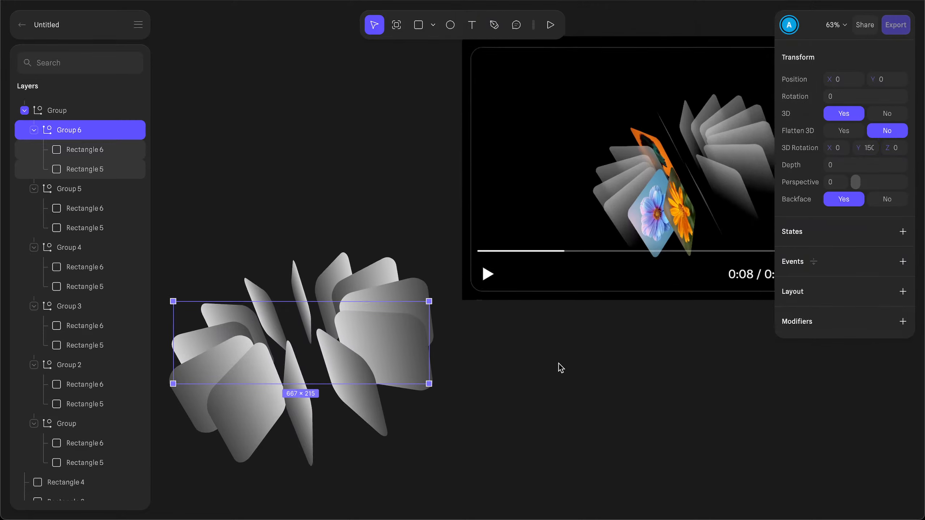
scroll(559, 363, "down", 2)
scroll(559, 363, "left", 2)
scroll(559, 364, "down", 1)
scroll(559, 364, "left", 1)
left_click(58, 111)
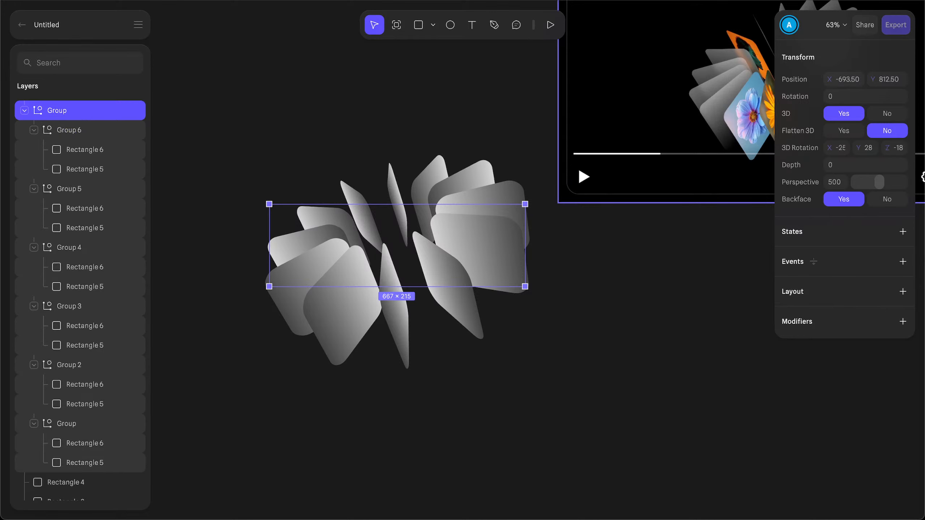
left_click_drag(884, 149, 852, 151)
left_click(843, 131)
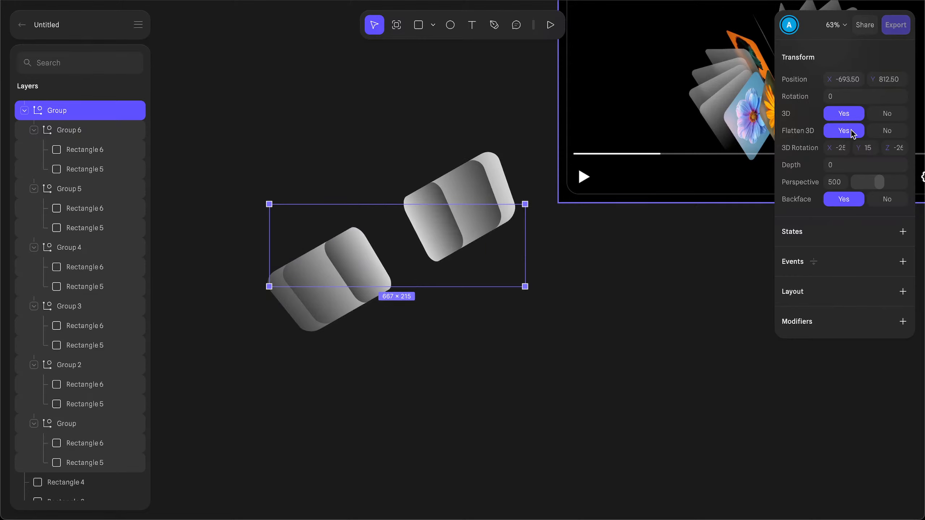
left_click(887, 131)
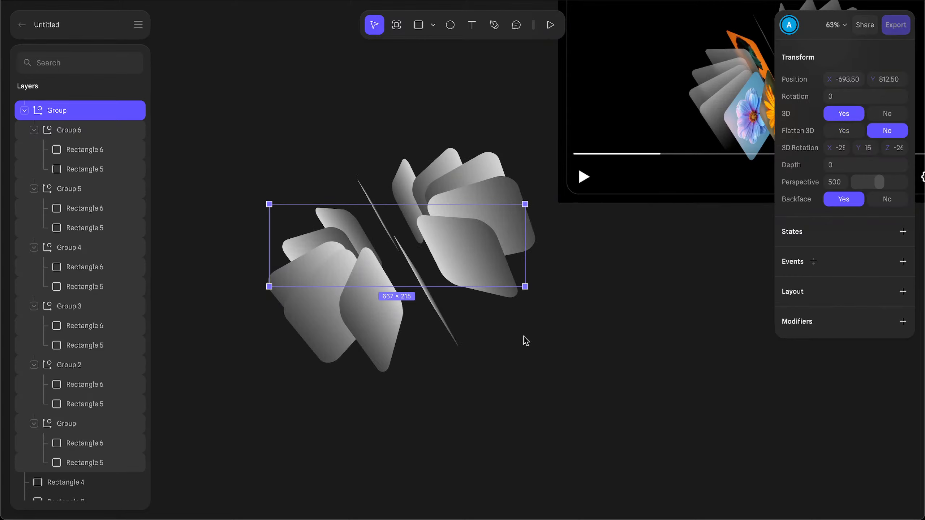
Step: Set the parent group's 3D rotation to X -23 and Y 27, undoing the accidental resize
scroll(524, 341, "up", 2)
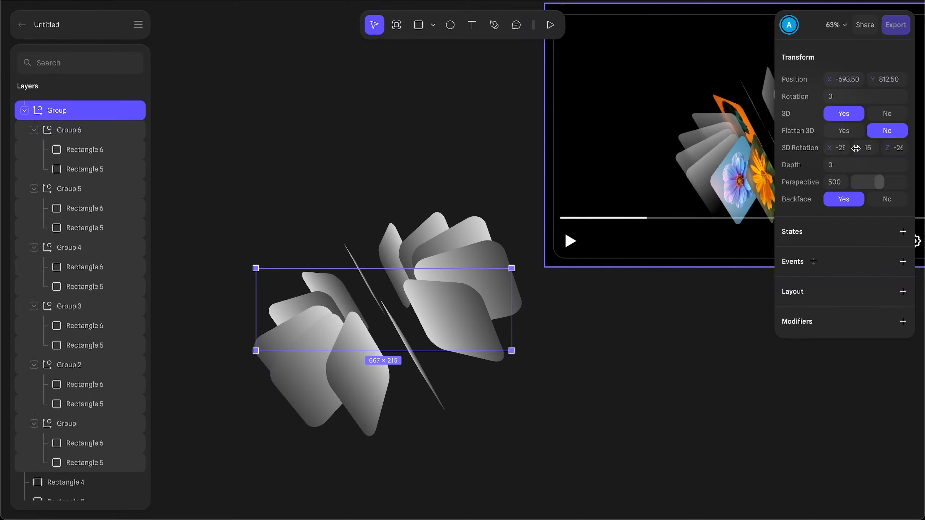
mouse_move(856, 148)
left_mouse_down()
mouse_move(867, 148)
mouse_move(855, 148)
left_mouse_up()
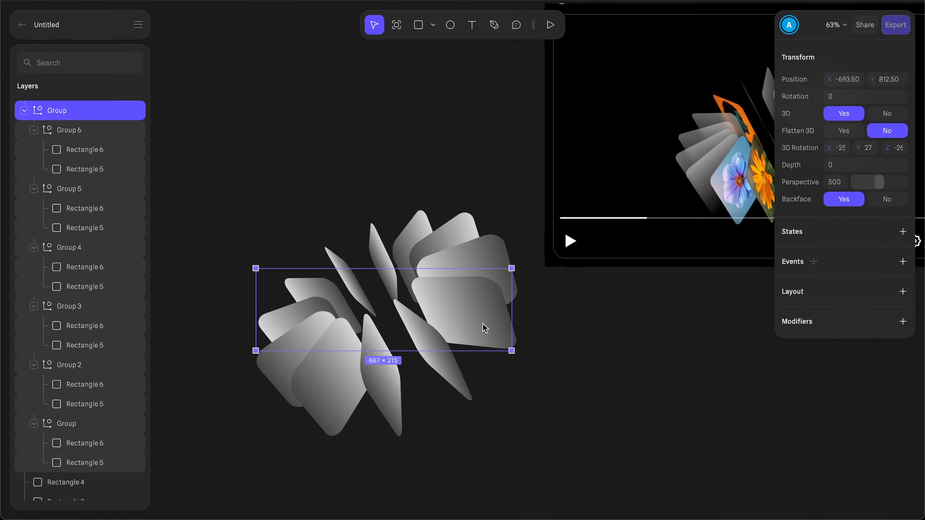
scroll(542, 363, "down", 3)
scroll(539, 353, "left", 2)
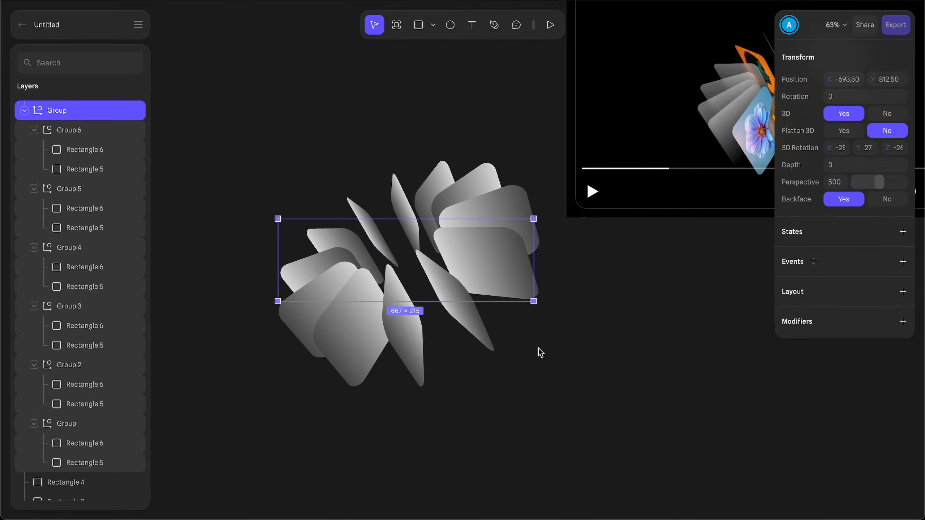
mouse_move(533, 299)
left_mouse_down()
mouse_move(551, 338)
mouse_move(582, 361)
mouse_move(559, 277)
mouse_move(527, 289)
left_mouse_up()
key("ctrl+z")
mouse_move(827, 150)
left_mouse_down()
mouse_move(813, 150)
mouse_move(828, 150)
left_mouse_up()
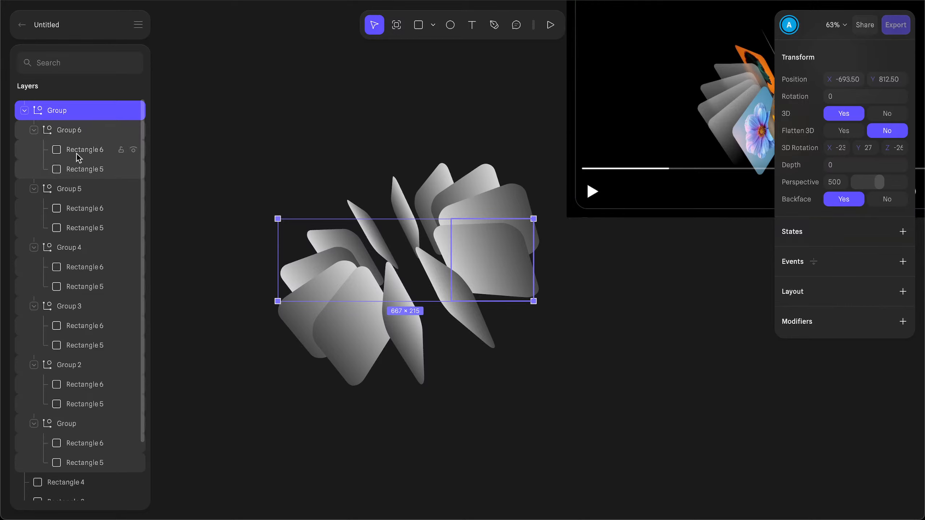
Step: Collapse Group 6 in the layer tree and spin the parent group about its 3D Y axis
left_click(71, 132)
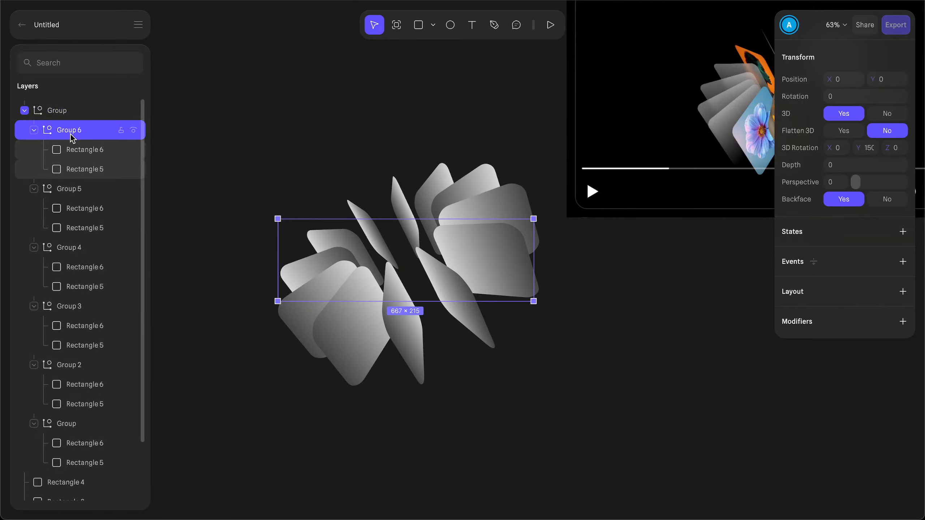
left_click(34, 131)
left_click(58, 111)
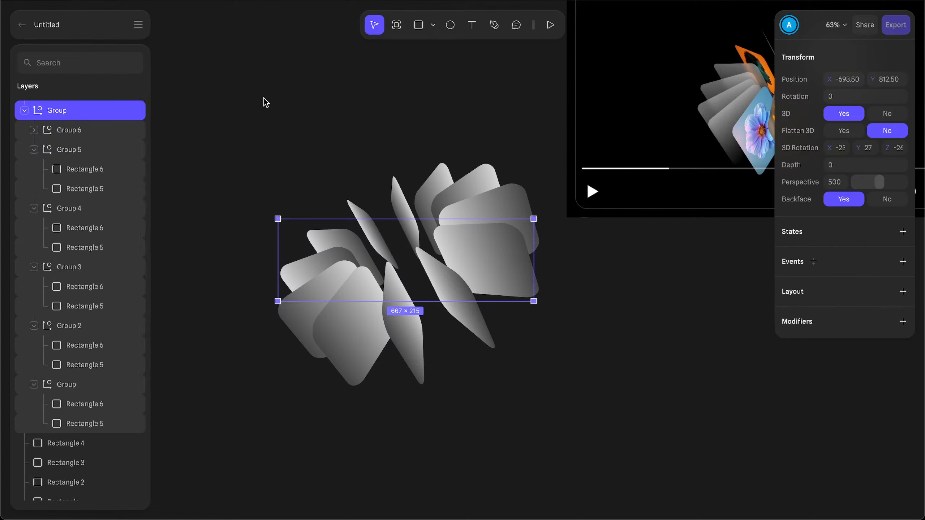
mouse_move(859, 148)
left_mouse_down()
mouse_move(829, 148)
mouse_move(873, 151)
mouse_move(861, 152)
left_mouse_up()
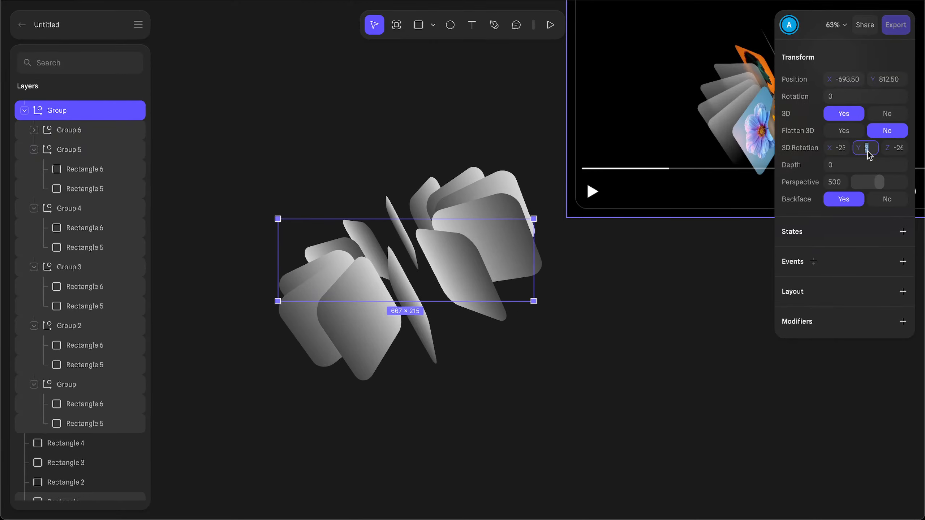
Step: Reset the parent group's 3D rotation to 0 on all axes, and set X to -25 and Y to 150
type("0")
key("Return")
key("Return")
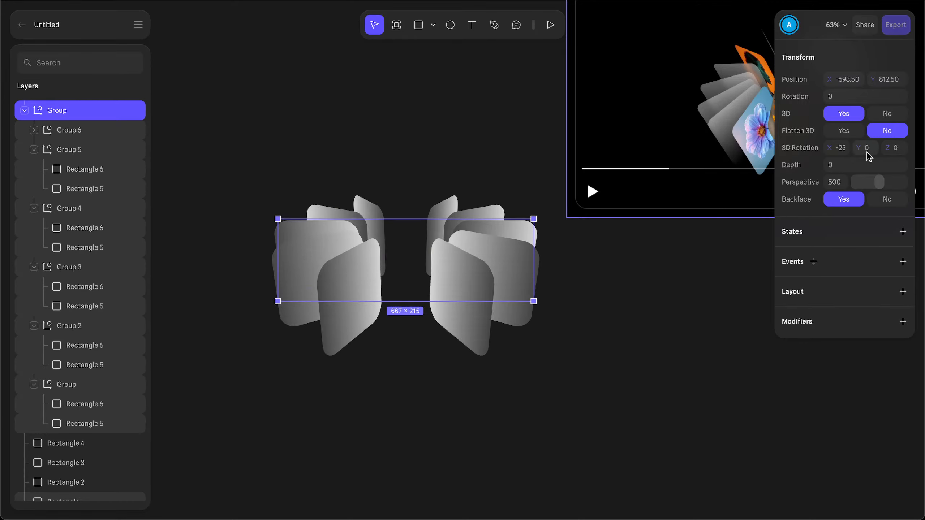
left_click(841, 150)
type("0")
key("Return")
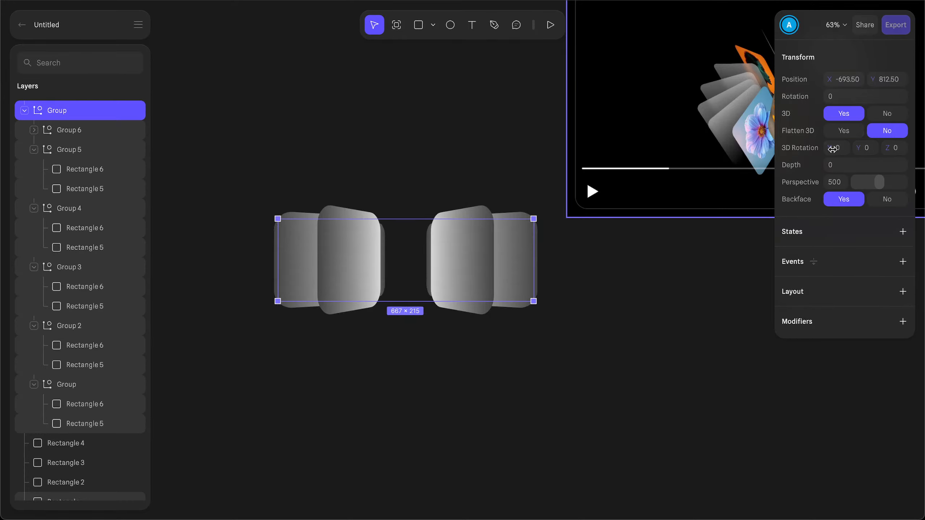
left_click_drag(837, 148, 870, 148)
Step: Wrap the card ring in a new outer group, enable 3D on it and set its rotation to X -11, Y -3, Z -17
left_click(66, 114)
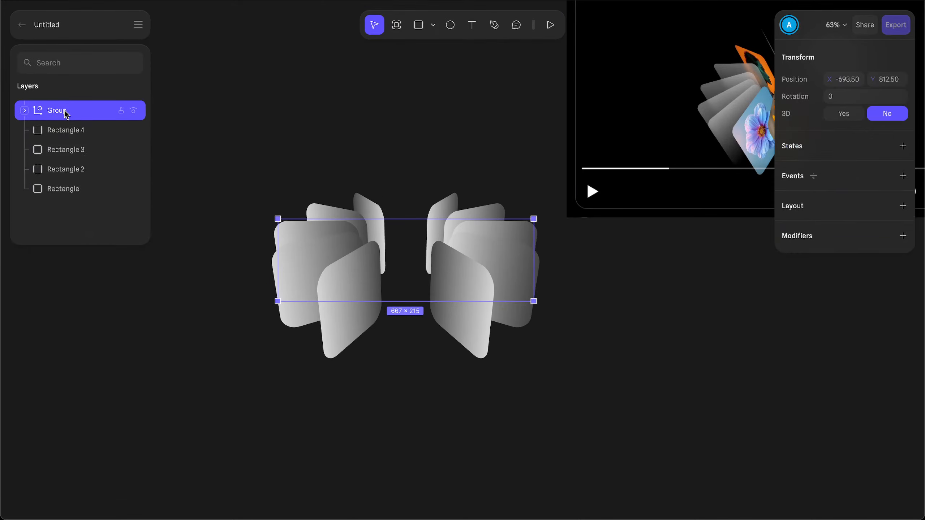
left_click(843, 114)
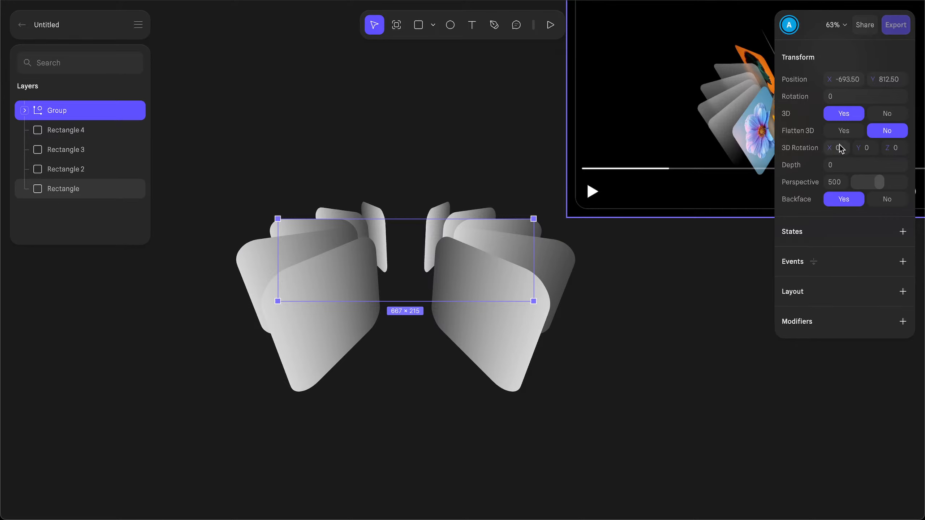
left_click_drag(859, 148, 828, 149)
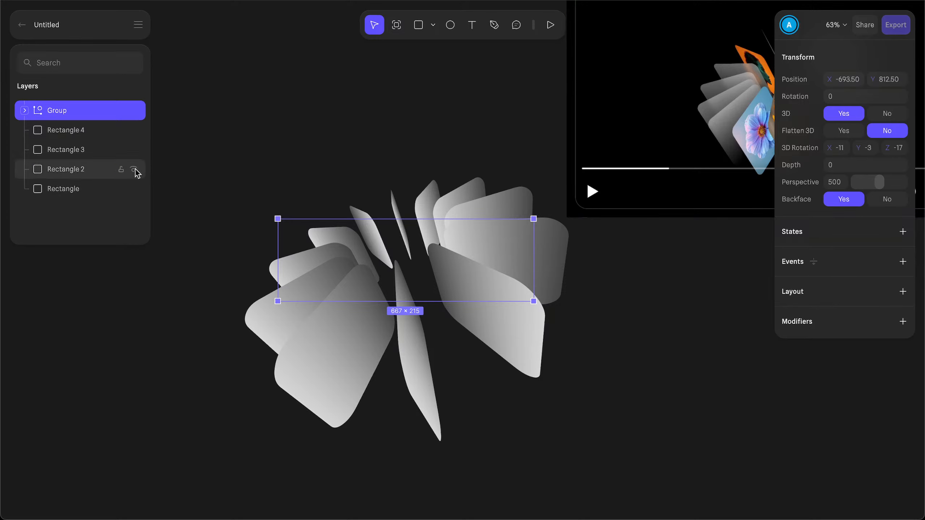
Step: Set the inner group's 3D Y rotation to 58 and its perspective to 250
left_click(24, 110)
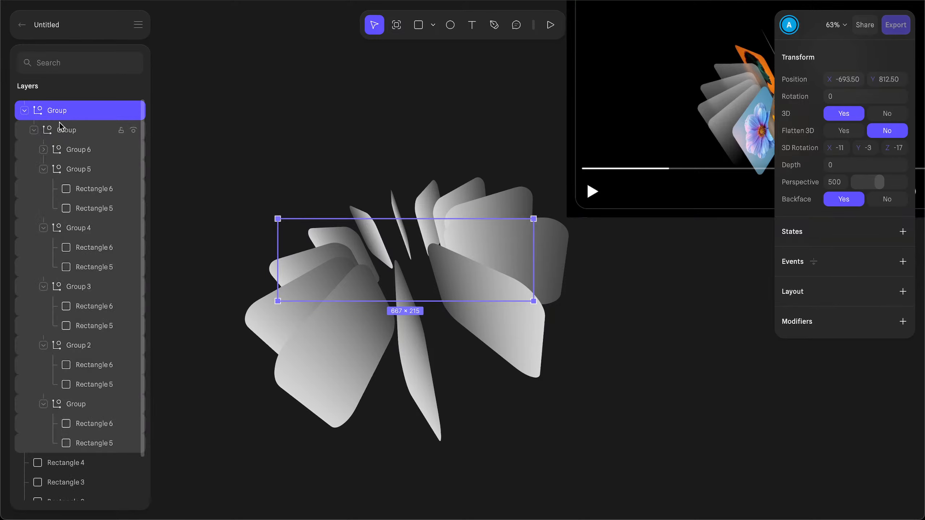
left_click(34, 131)
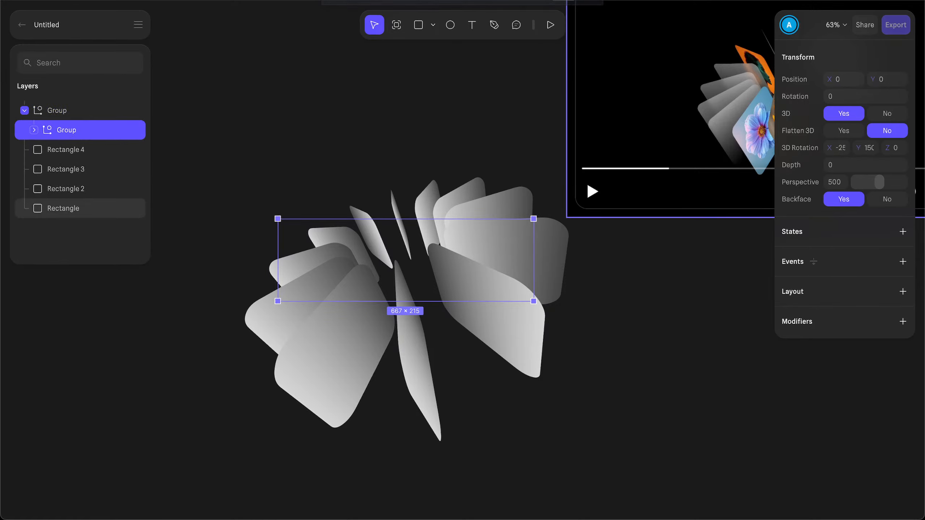
left_click_drag(858, 148, 829, 147)
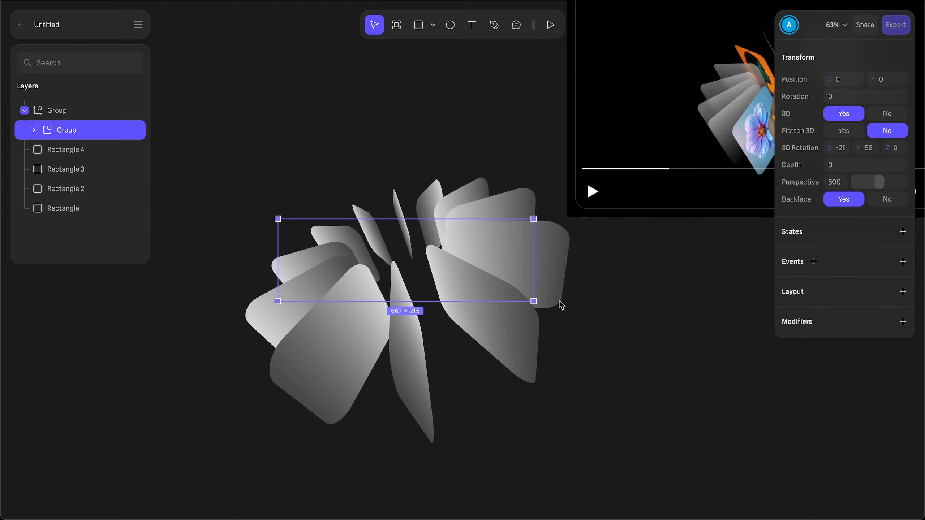
type("250")
key("Return")
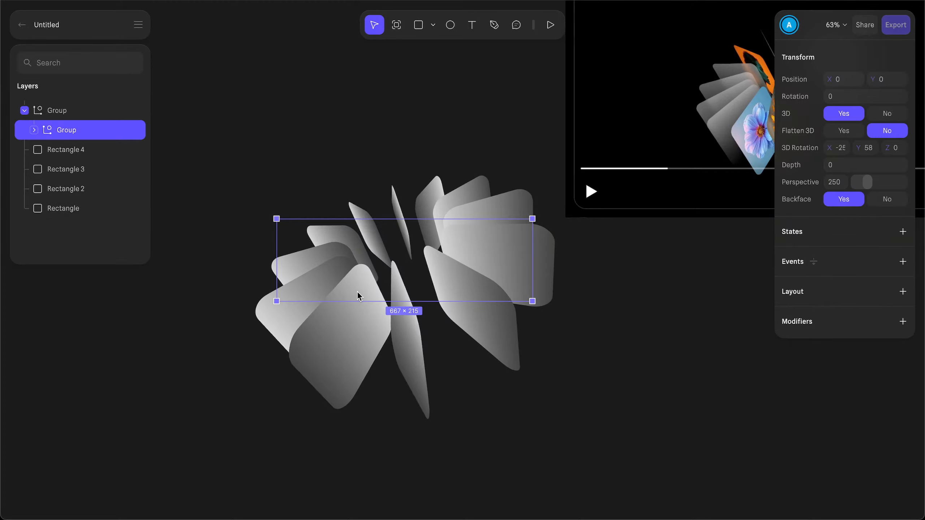
Step: Move the flower-card reference image next to the finished card ring, to X -1116, Y 63
scroll(357, 293, "down", 5, "ctrl")
scroll(357, 292, "up", 2, "ctrl")
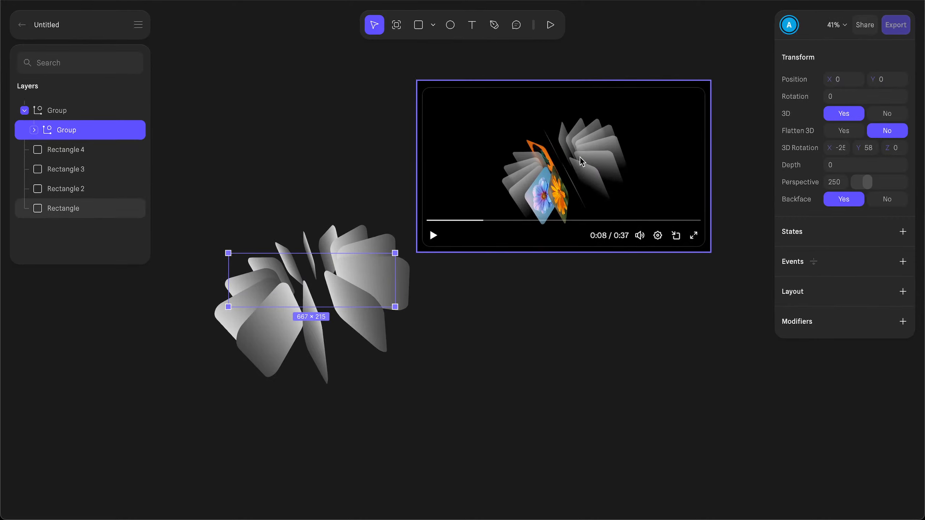
scroll(529, 262, "down", 4, "ctrl")
left_click_drag(529, 255, 332, 250)
scroll(500, 281, "up", 3)
scroll(500, 280, "right", 2)
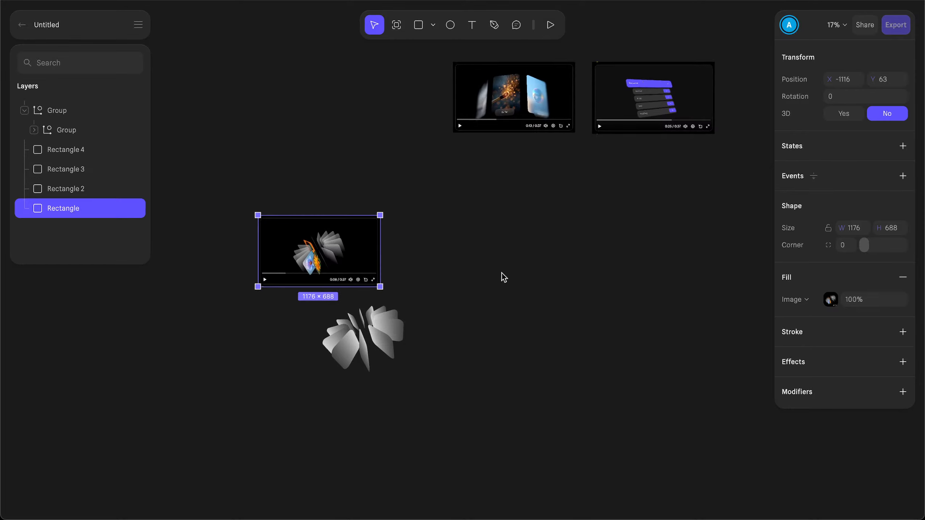
Step: Examine the Sulfur card carousel reference and compare its card arrangement with the flower-card reference and the finished ring
scroll(455, 158, "up", 6, "ctrl")
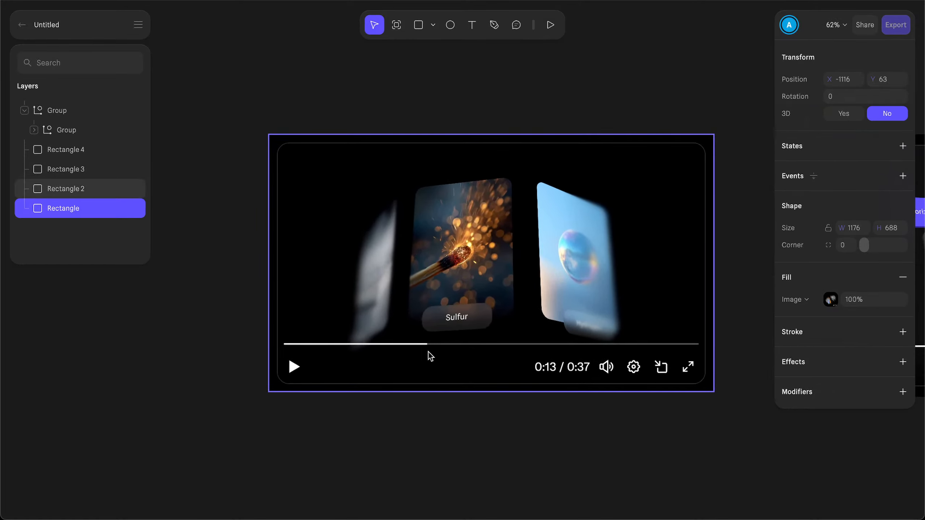
left_click(478, 315)
left_click(465, 425)
scroll(466, 328, "down", 2)
scroll(465, 328, "left", 1)
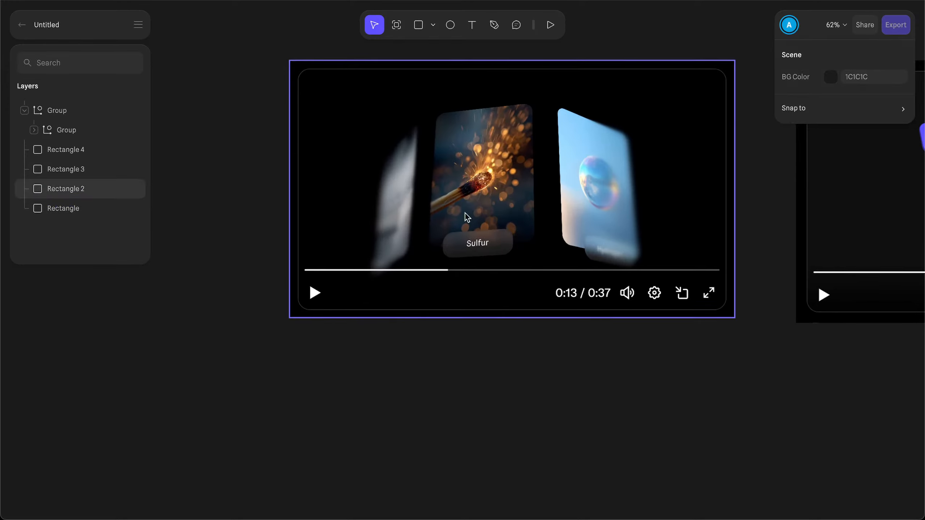
scroll(439, 289, "down", 4, "ctrl")
scroll(233, 413, "up", 2)
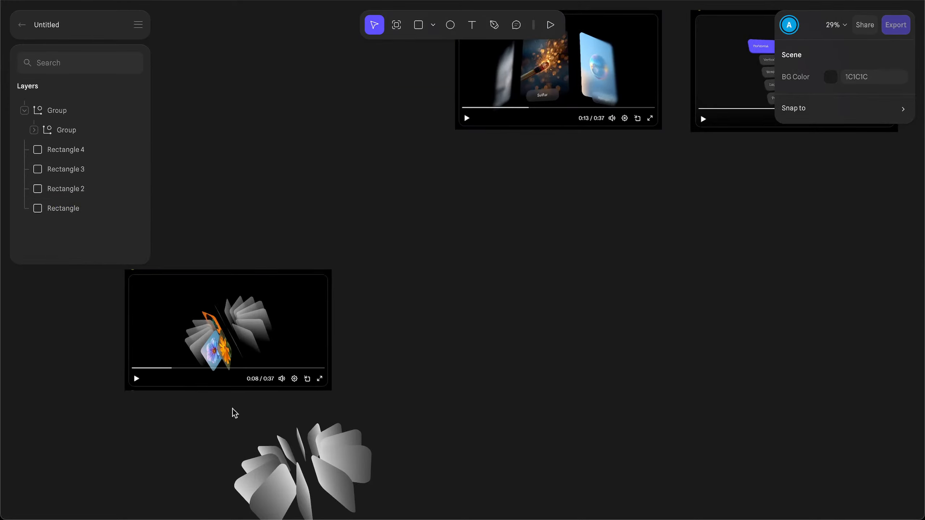
scroll(334, 448, "up", 3)
scroll(334, 448, "up", 1)
left_click(334, 448)
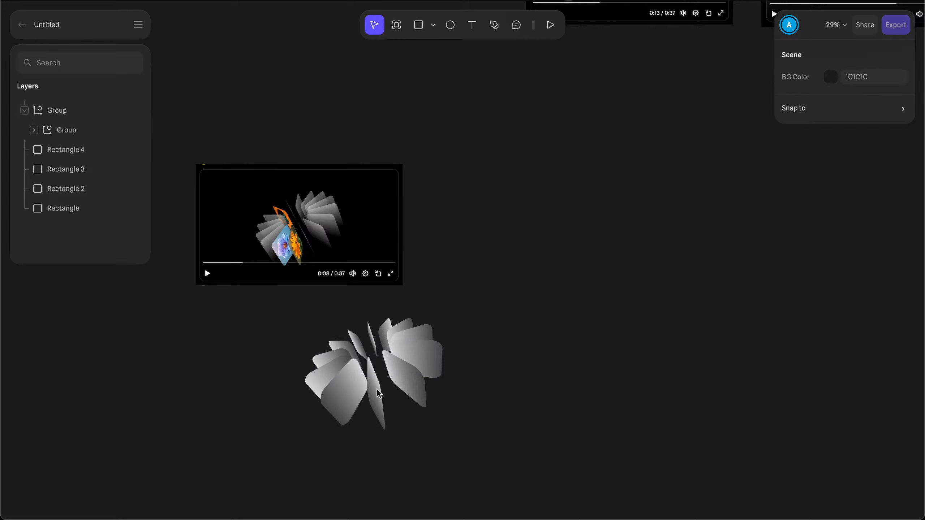
scroll(393, 390, "up", 5)
scroll(394, 390, "right", 4)
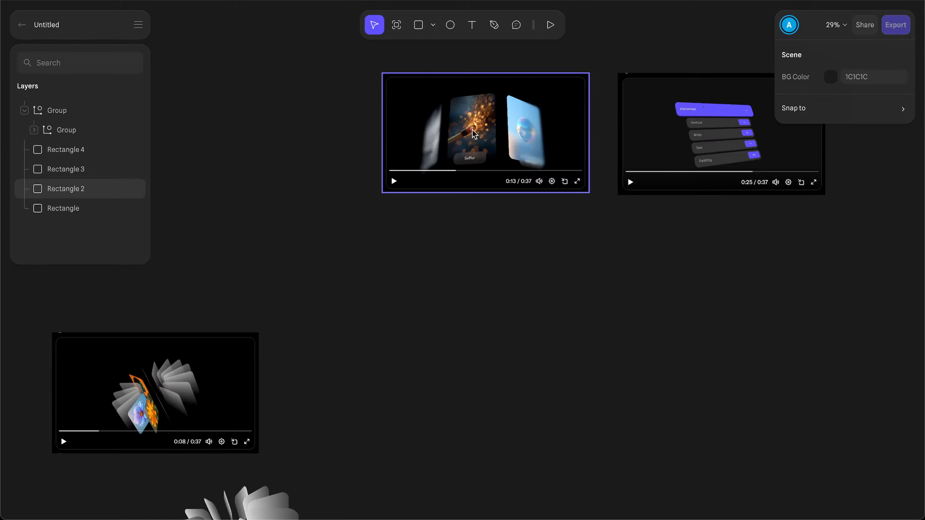
Step: Draw a portrait card rectangle about 449 × 687 below the carousel reference, with corner radius 66 and a gradient fill
left_click(418, 26)
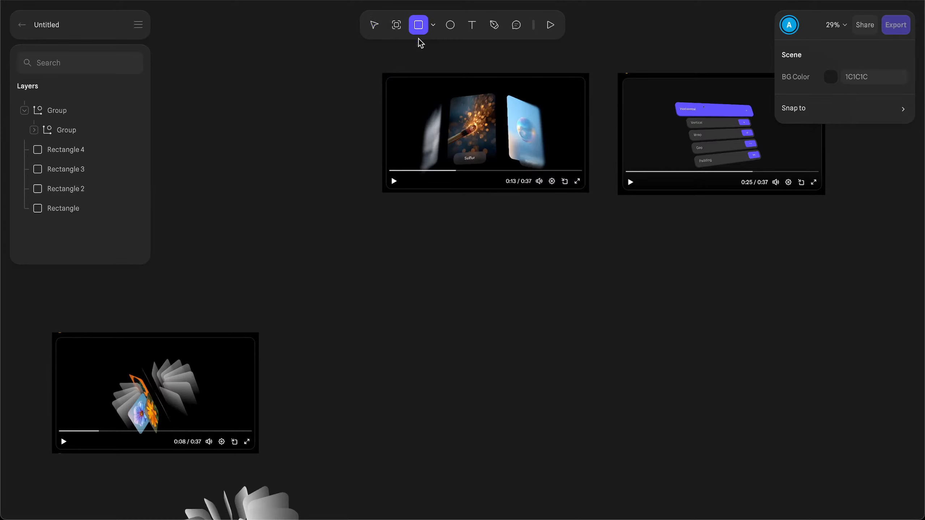
left_click_drag(444, 278, 524, 400)
left_click_drag(864, 245, 890, 247)
left_click(830, 300)
left_click(805, 300)
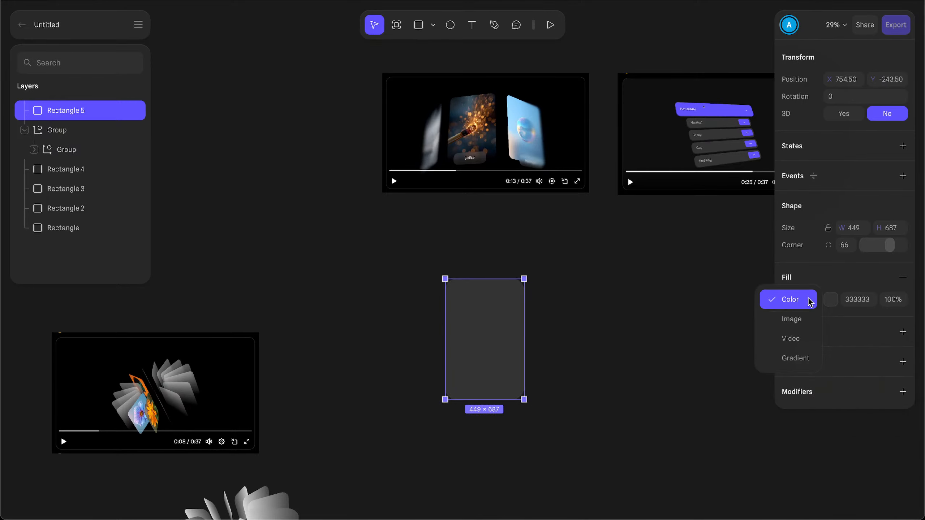
left_click(802, 356)
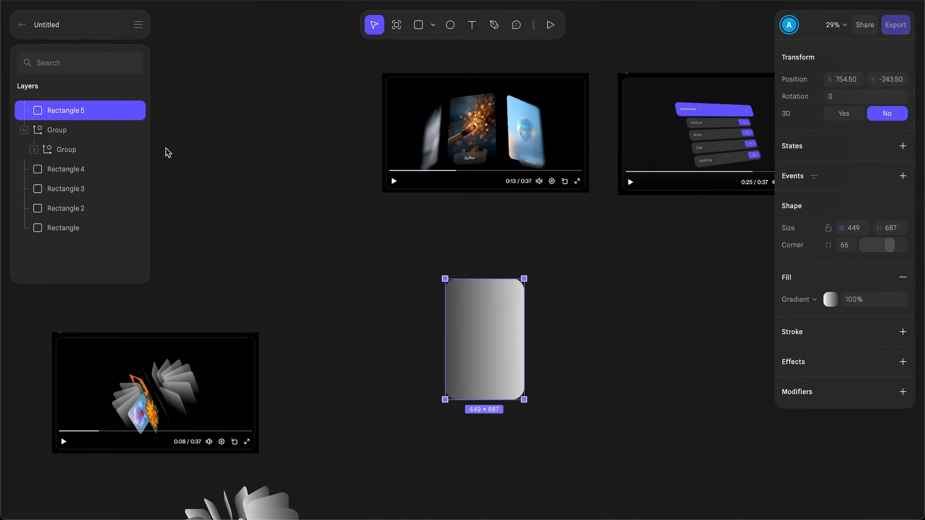
Step: Duplicate the card and shrink the copy to a label about 291 × 145 overlapping the card's bottom edge
key("ctrl+d")
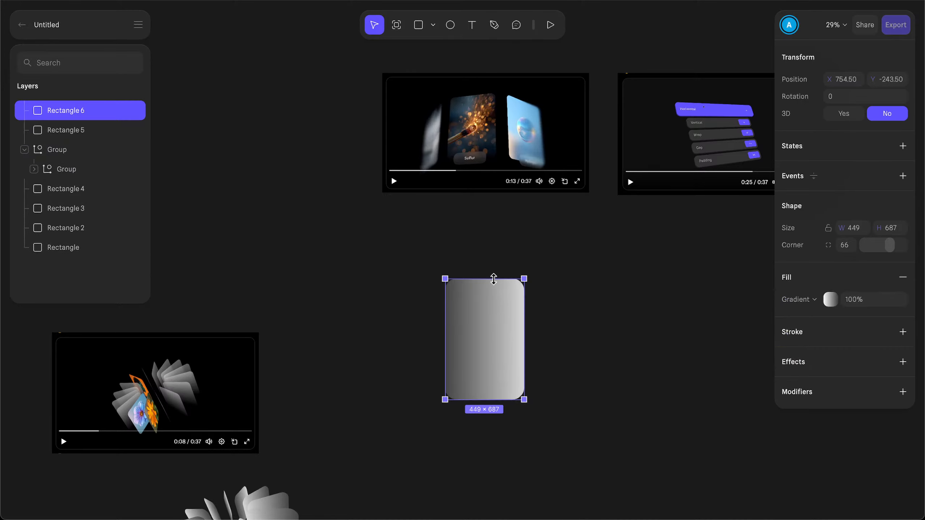
left_click_drag(493, 279, 510, 402)
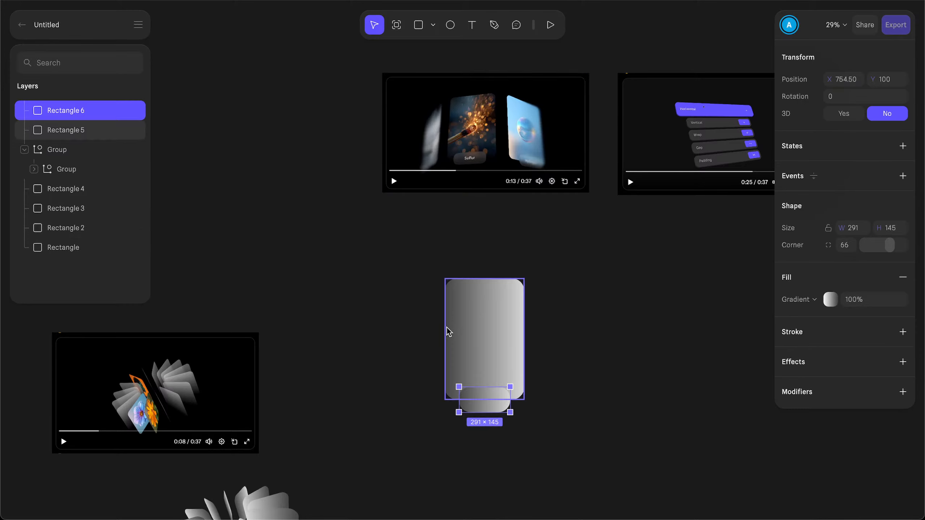
Step: Reorient the label's linear gradient to run vertically from dark at its top edge to light at its bottom edge
left_click(815, 300)
left_click(833, 299)
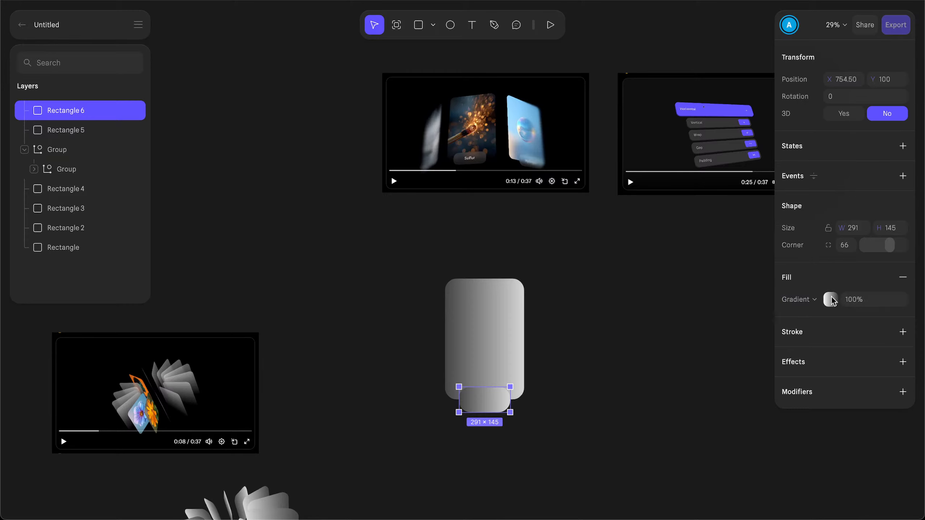
left_click(832, 300)
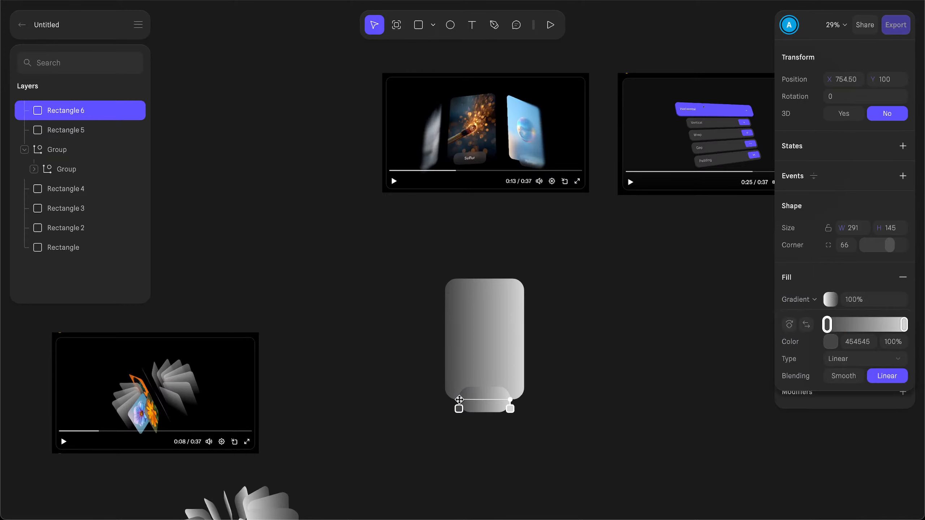
left_click_drag(459, 400, 494, 426)
scroll(494, 425, "up", 5, "ctrl")
scroll(495, 426, "up", 2)
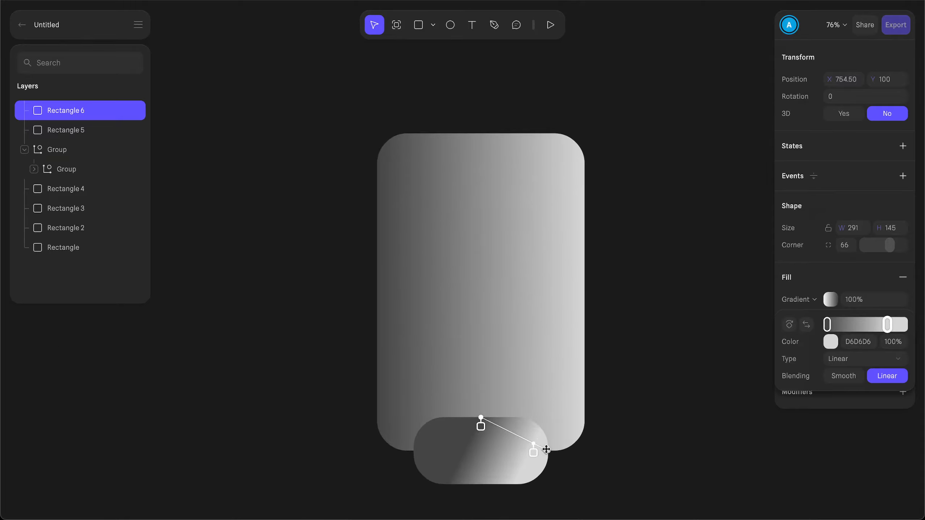
left_click_drag(546, 449, 481, 491)
scroll(482, 492, "down", 3, "ctrl")
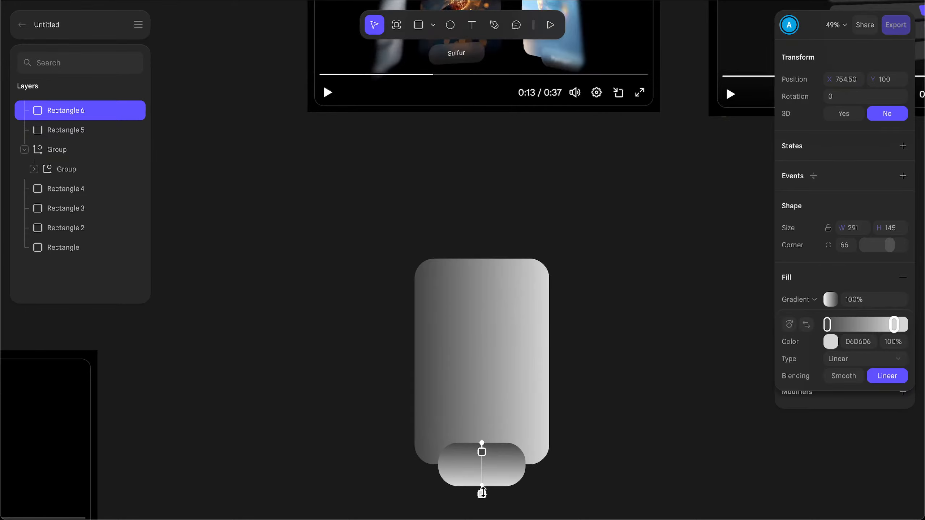
Step: Set the label's corner radius to 42 and reduce its height to about 121
left_click_drag(889, 245, 880, 245)
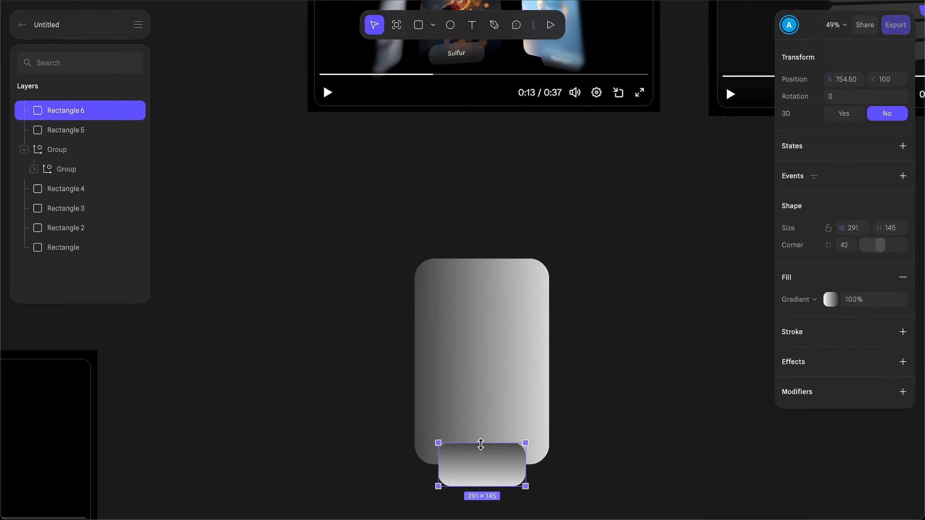
left_click_drag(481, 443, 480, 450)
scroll(481, 453, "down", 2, "ctrl")
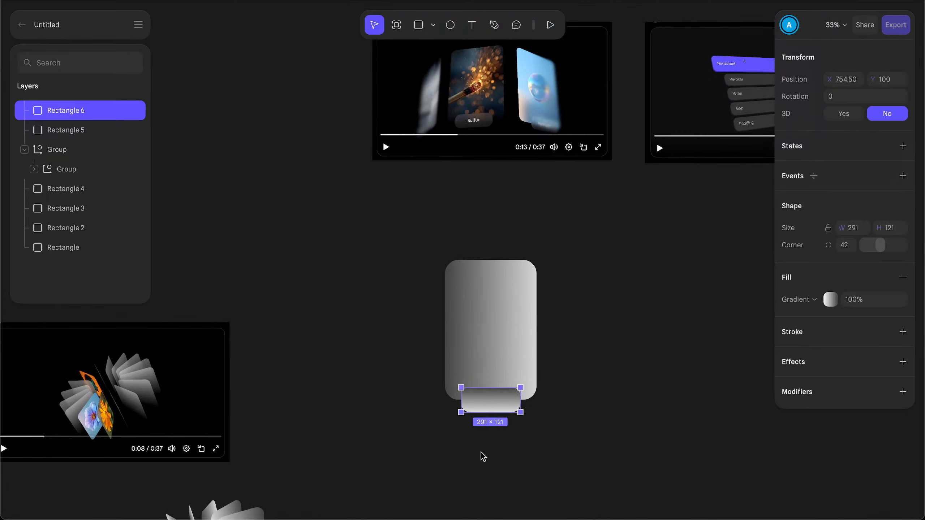
Step: Move the card and its label together to X 522.50, beneath the carousel reference
left_click(489, 401, "shift")
left_click_drag(489, 388, 443, 337)
left_click(599, 370)
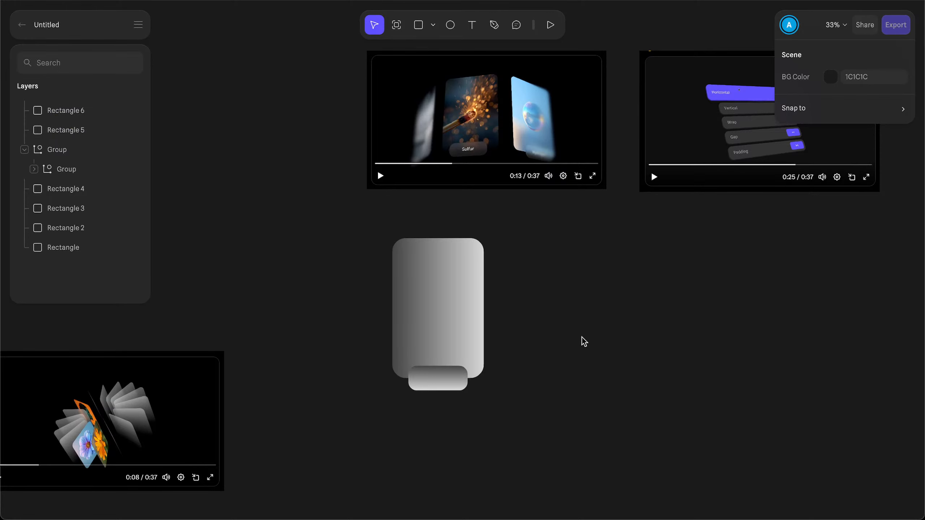
Step: Group the card with its label and enable 3D on the group
left_click(427, 376)
left_click(427, 282, "shift")
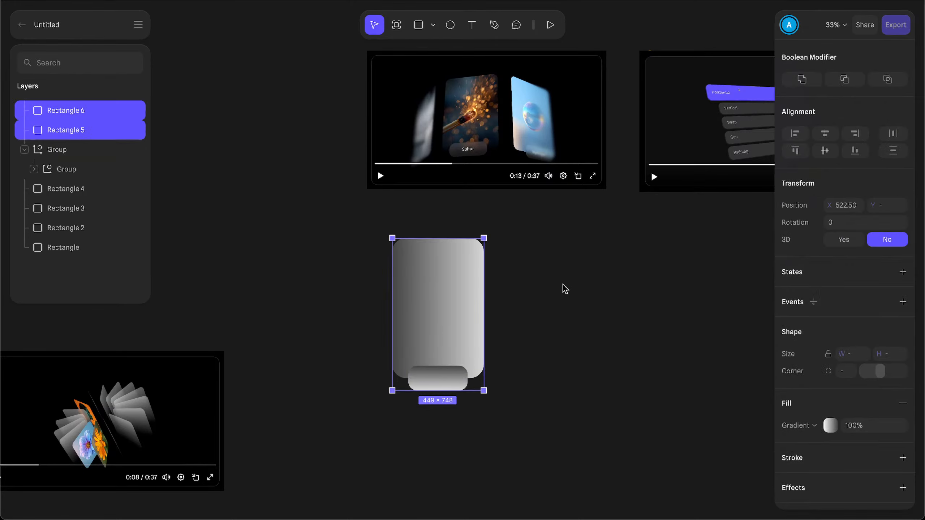
key("ctrl+g")
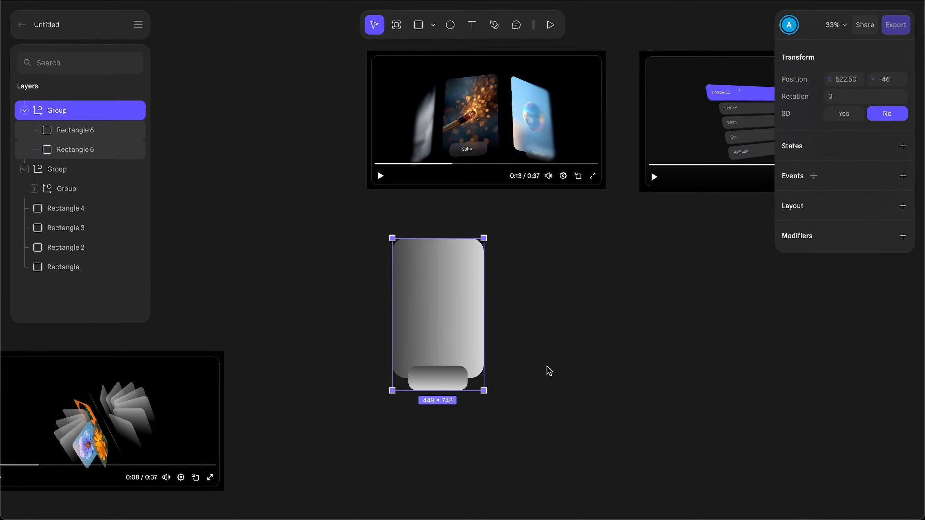
left_click(852, 113)
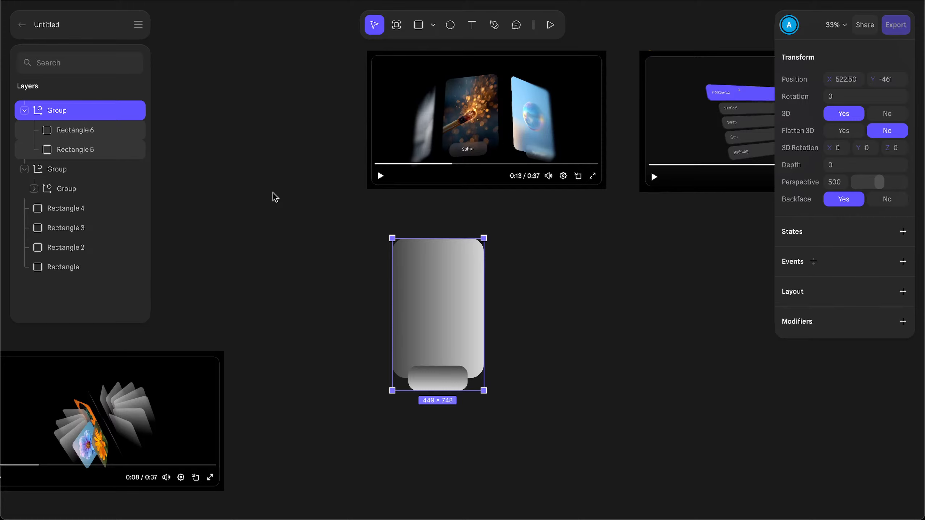
Step: Duplicate the card group and wrap both copies in a new parent group with 3D enabled
key("ctrl+d")
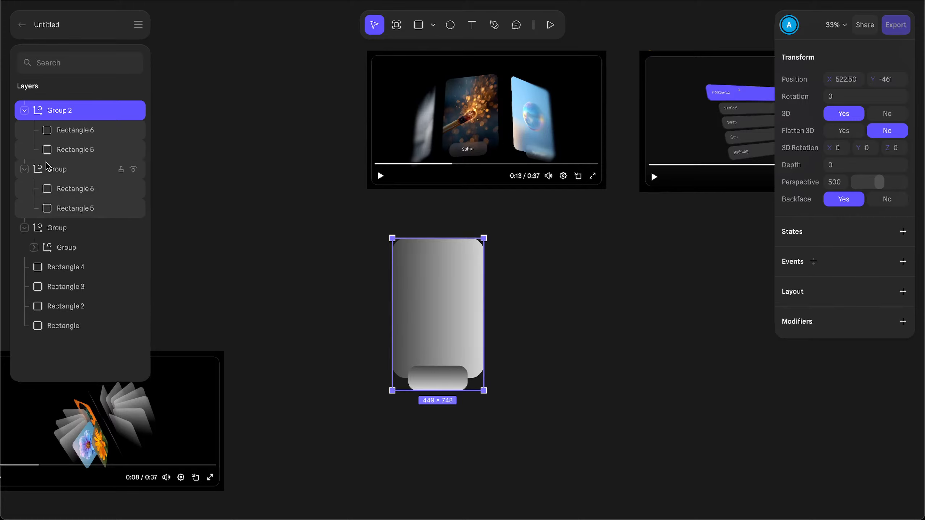
left_click(58, 170, "shift")
key("ctrl+g")
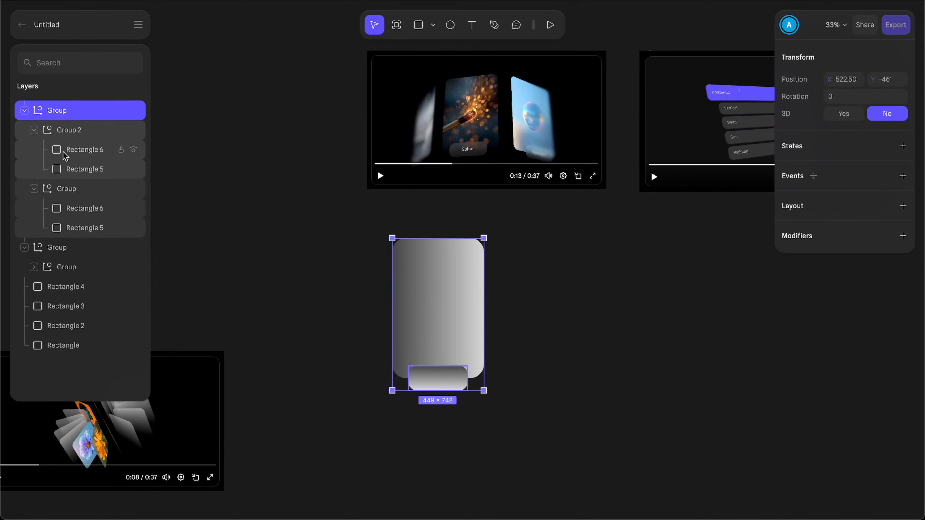
left_click(844, 113)
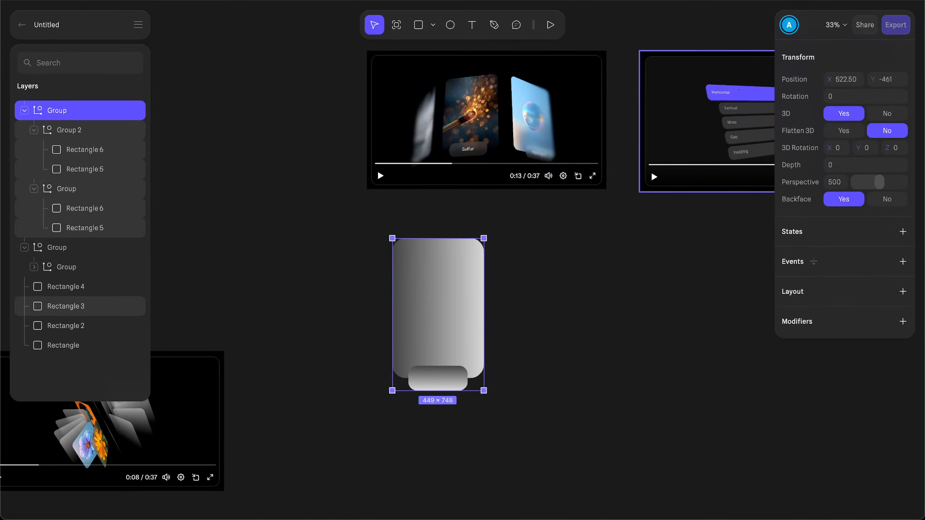
Step: Tilt the parent group about its 3D X axis and try different depths on the two card groups
mouse_move(829, 151)
left_mouse_down()
mouse_move(841, 150)
mouse_move(820, 150)
mouse_move(829, 150)
left_mouse_up()
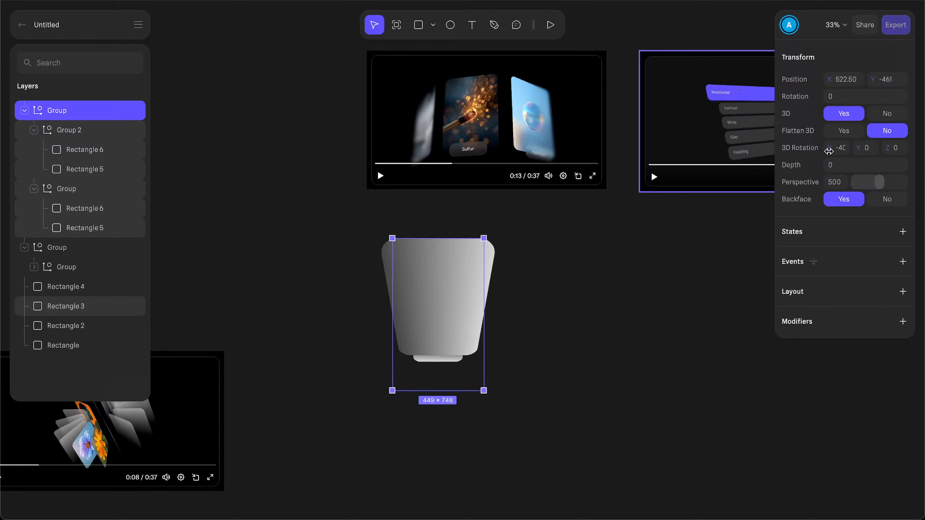
left_click(82, 189)
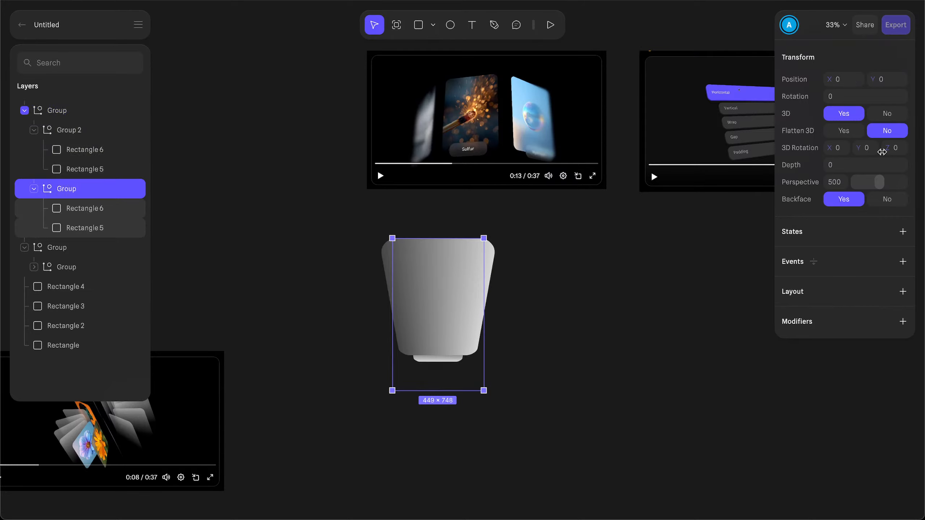
mouse_move(832, 168)
left_mouse_down()
mouse_move(860, 169)
mouse_move(828, 170)
left_mouse_up()
left_click(68, 130)
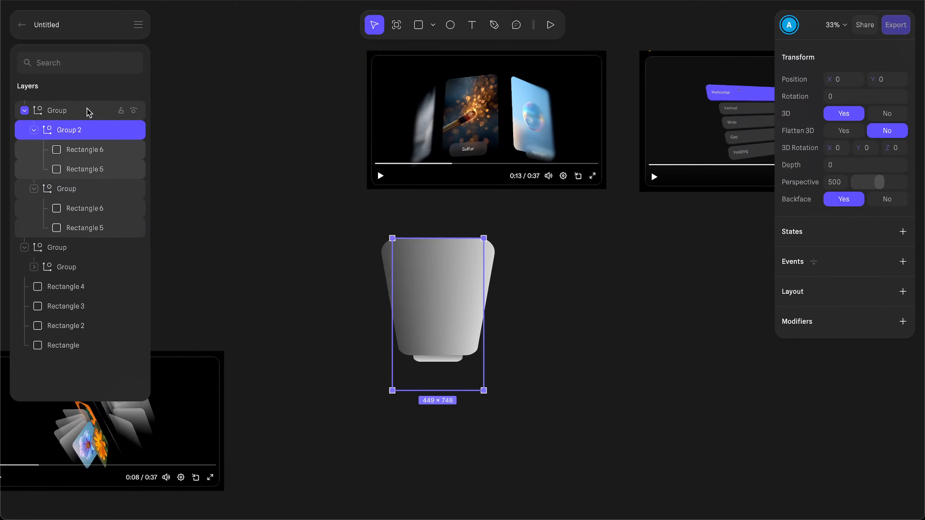
mouse_move(824, 165)
left_mouse_down()
mouse_move(852, 165)
mouse_move(821, 165)
left_mouse_up()
key("ctrl+z")
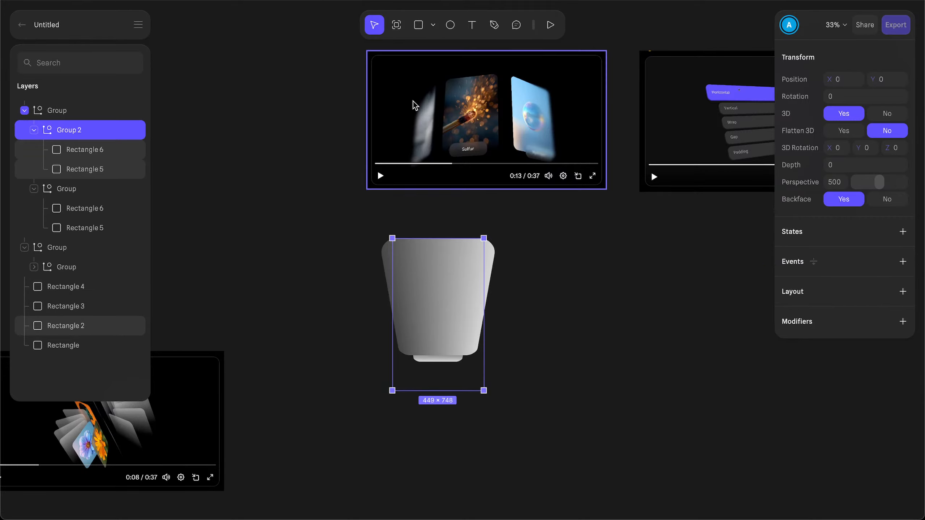
Step: Try rotating the parent group about its 3D Z axis and changing the depth of the original card group
left_click(124, 112)
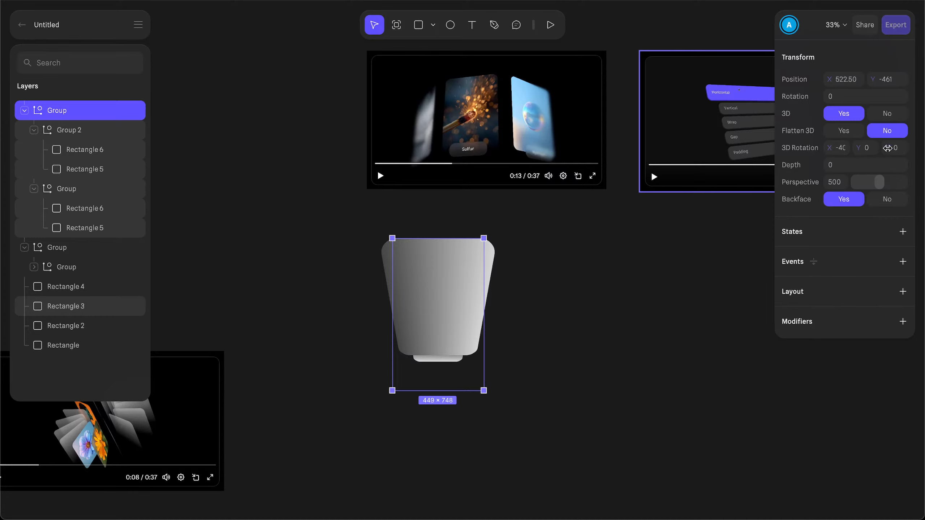
mouse_move(887, 148)
left_mouse_down()
mouse_move(916, 148)
mouse_move(888, 148)
left_mouse_up()
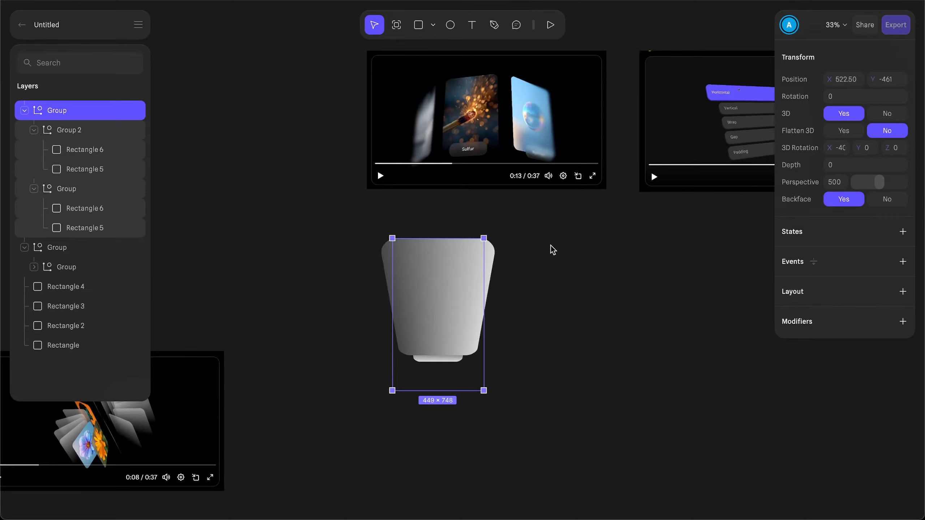
left_click(76, 188)
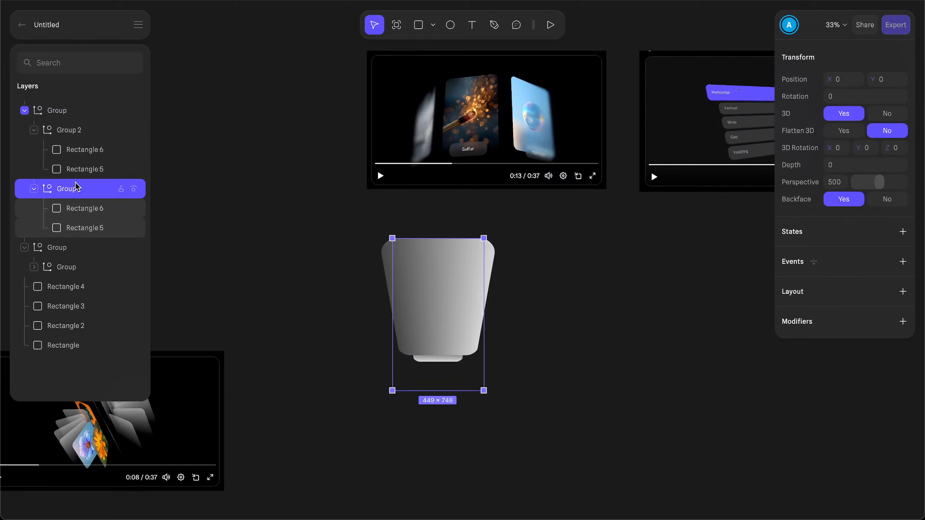
mouse_move(827, 168)
left_mouse_down()
mouse_move(843, 168)
mouse_move(825, 168)
left_mouse_up()
key("ctrl+z")
left_click(69, 130)
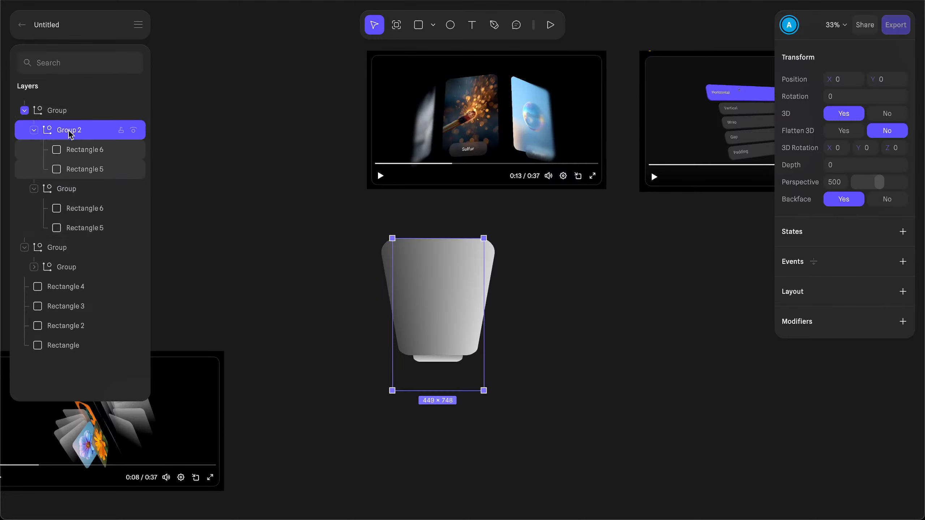
Step: Reset the parent group's 3D X rotation to 0
left_click(71, 111)
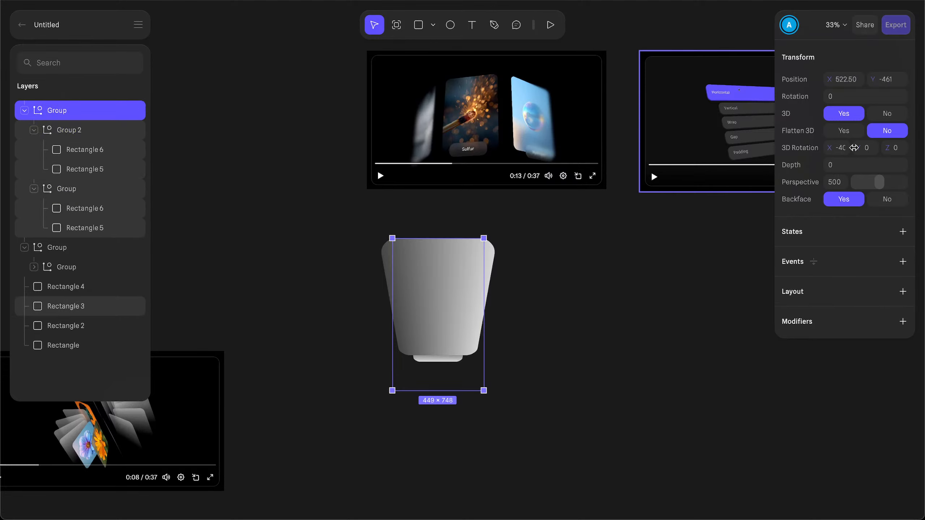
left_click(838, 148)
type("0")
key("Return")
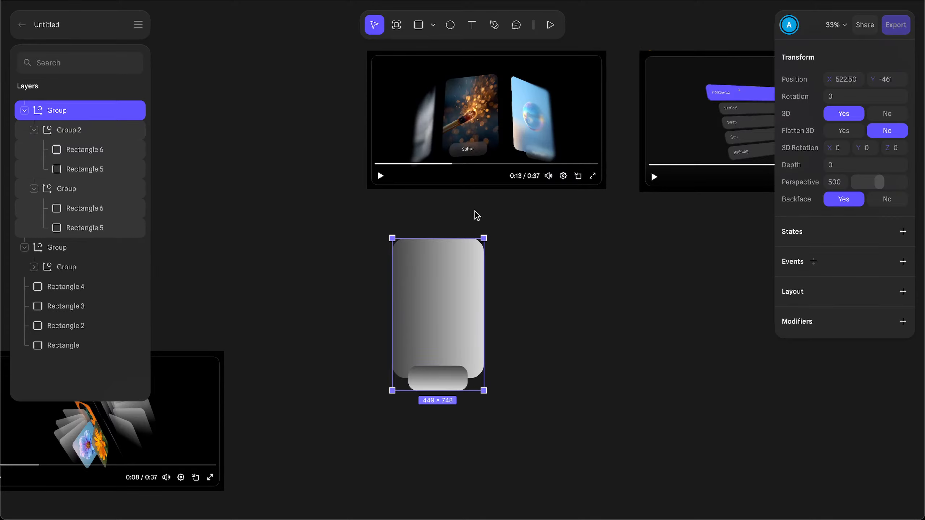
Step: Set the parent card group's 3D rotation to X 24 and Y 51
left_click(837, 148)
type("11")
key("Return")
left_click_drag(837, 148, 876, 148)
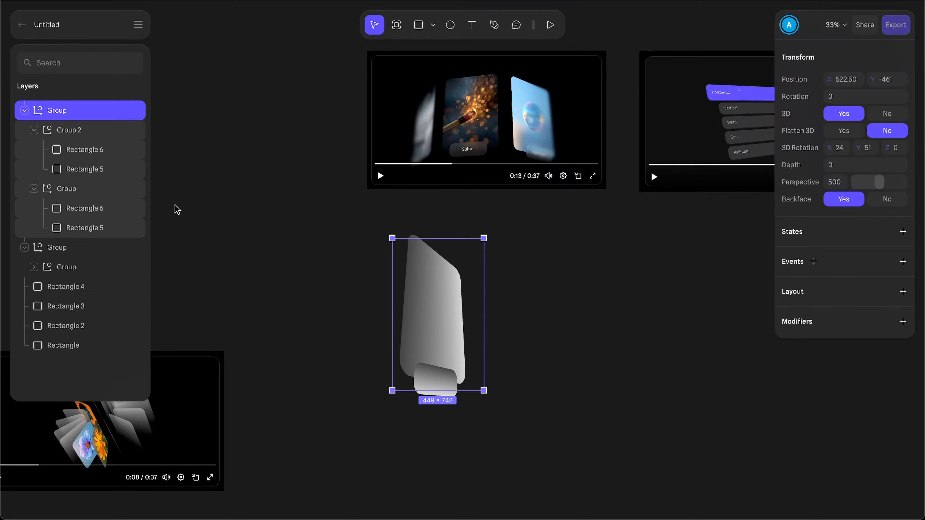
Step: Increase the depth of the original card group inside the parent group to 164
left_click(77, 190)
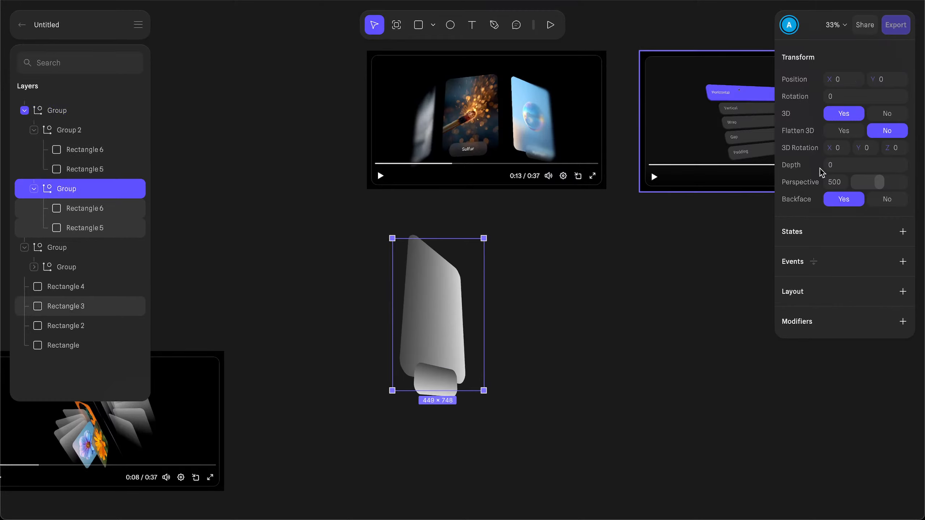
left_click_drag(821, 169, 881, 168)
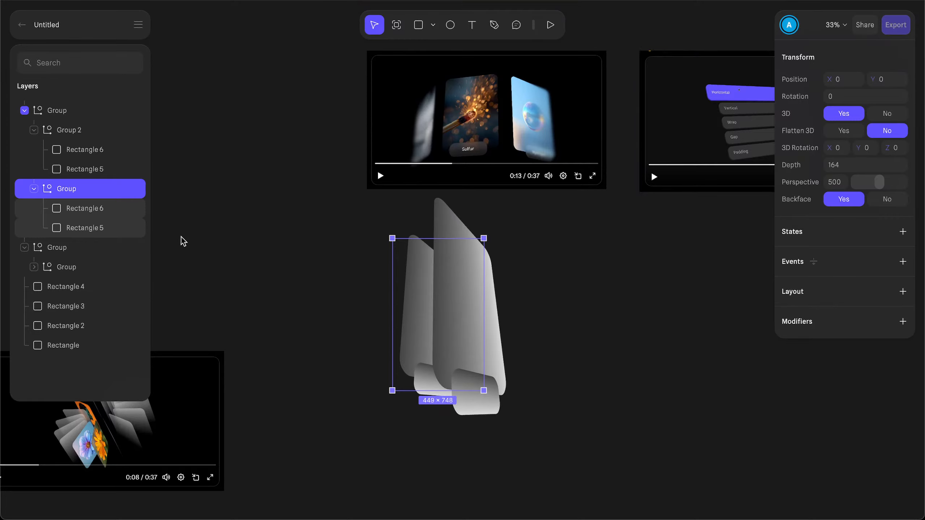
left_click(78, 131)
Step: Tilt the parent card group about its 3D X axis to about -26 and set its perspective to 250
left_click(78, 110)
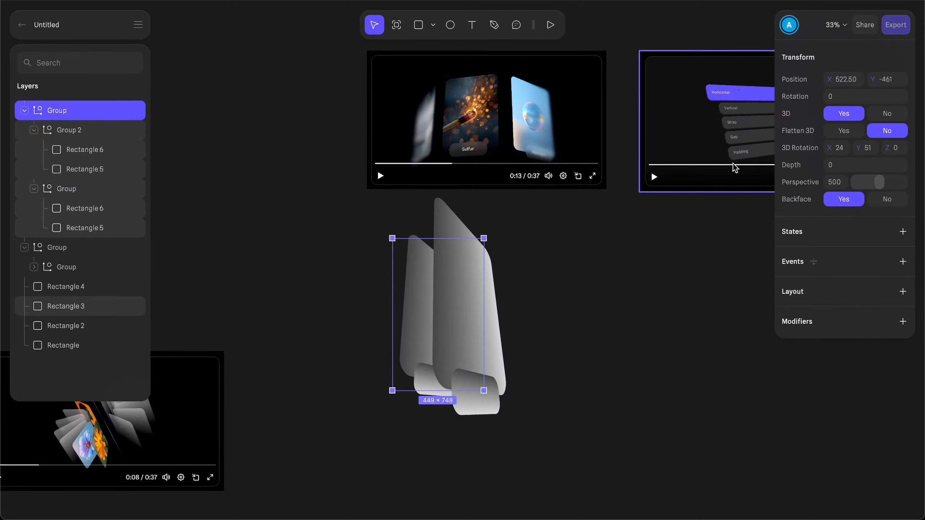
left_click_drag(823, 153, 805, 153)
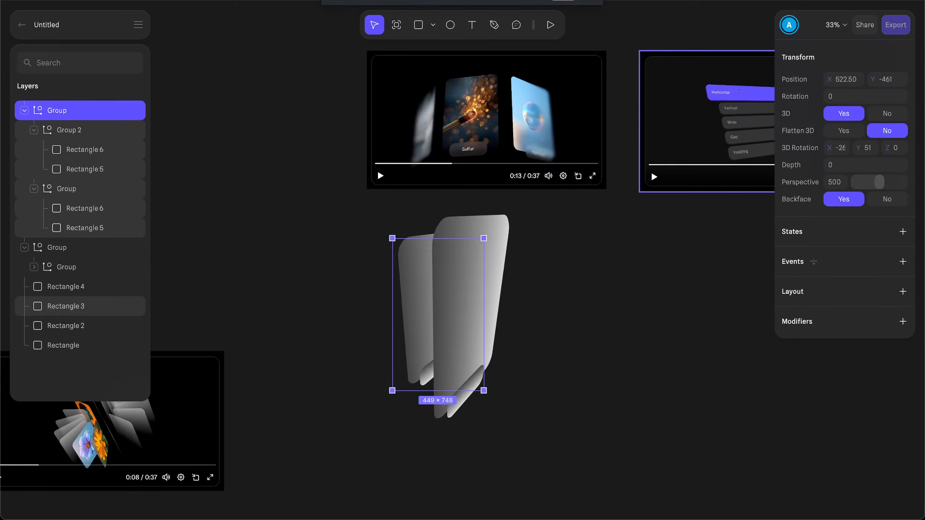
left_click_drag(879, 181, 870, 184)
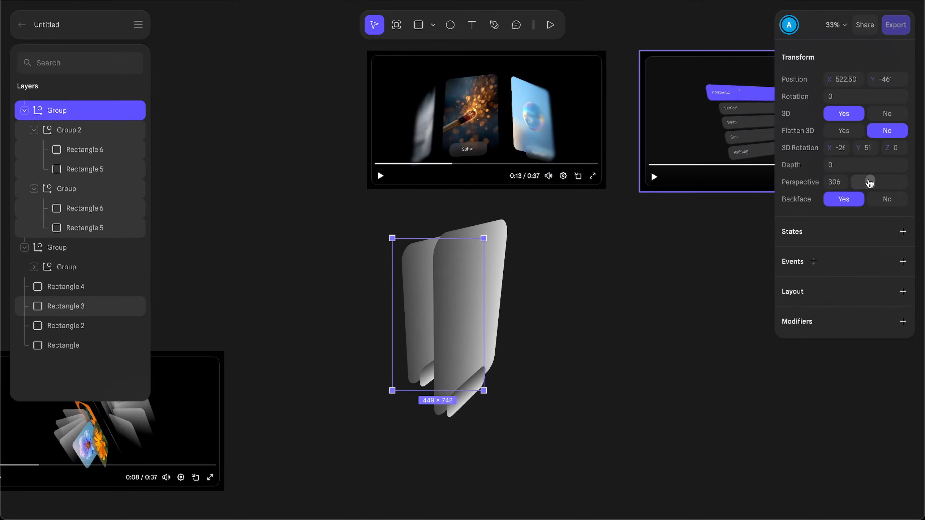
left_click(836, 183)
type("250")
key("Return")
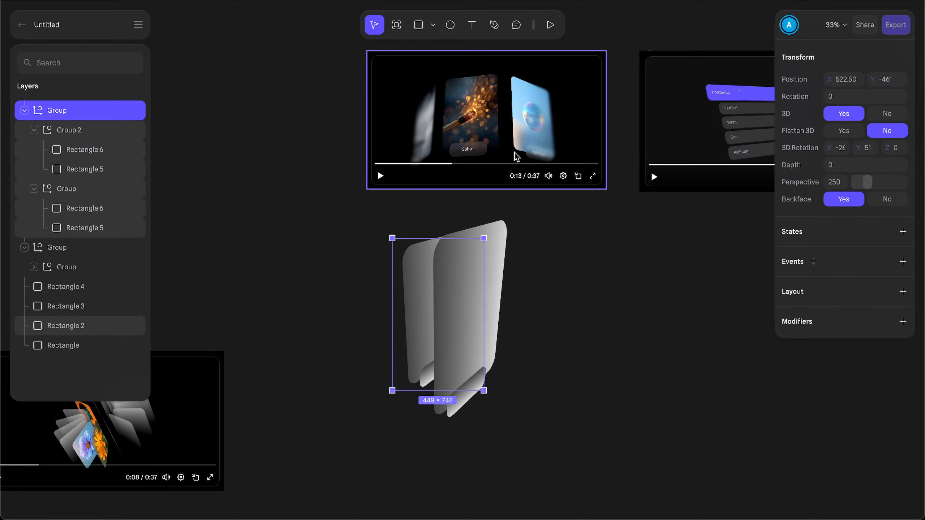
Step: Duplicate the finished flower-card ring and place the copy below the labelled card group
scroll(516, 160, "left", 9)
scroll(516, 161, "down", 8)
scroll(517, 163, "right", 5)
scroll(517, 163, "up", 2)
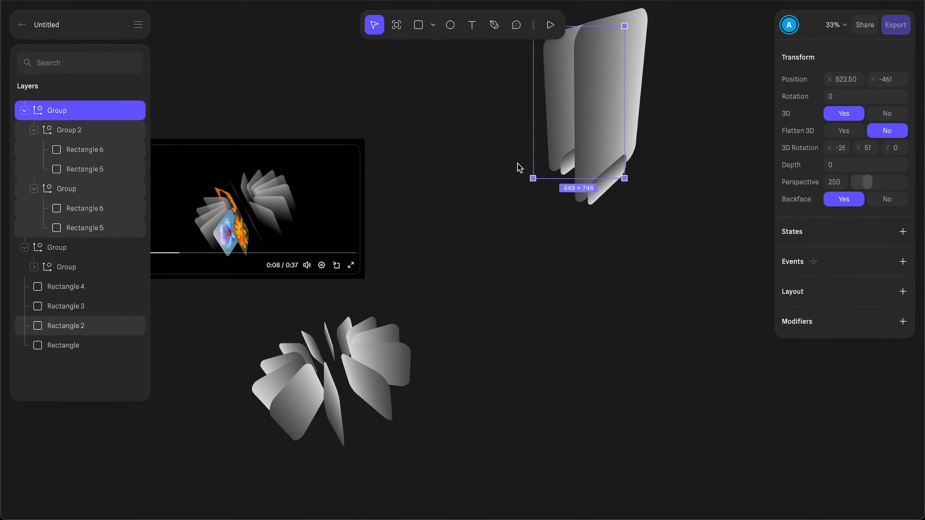
left_click(372, 361)
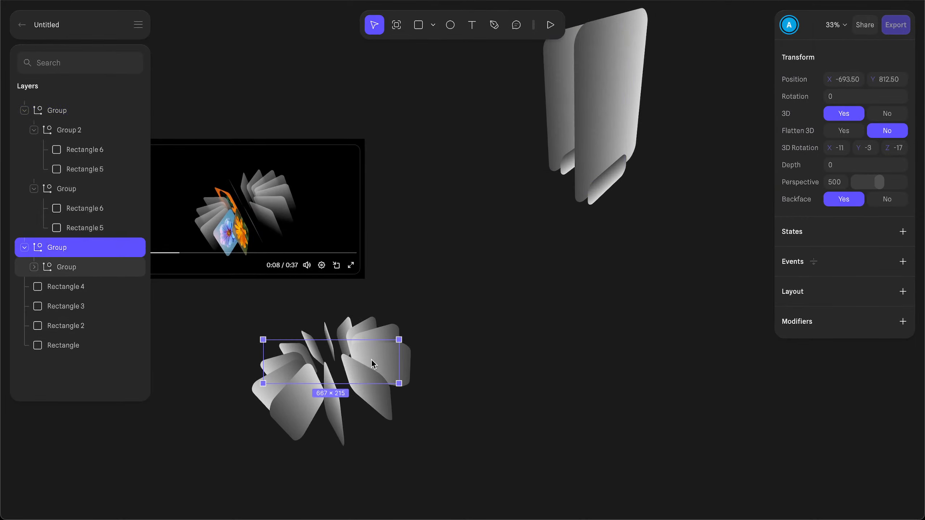
key("super+d")
left_click(345, 363)
left_click_drag(345, 362, 660, 365)
left_click(626, 369)
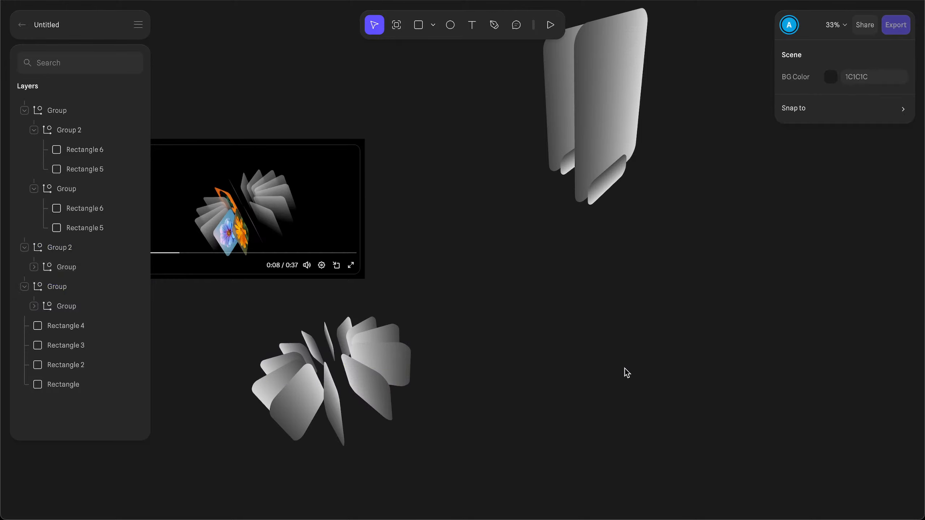
left_click(60, 251)
left_click_drag(301, 360, 623, 337)
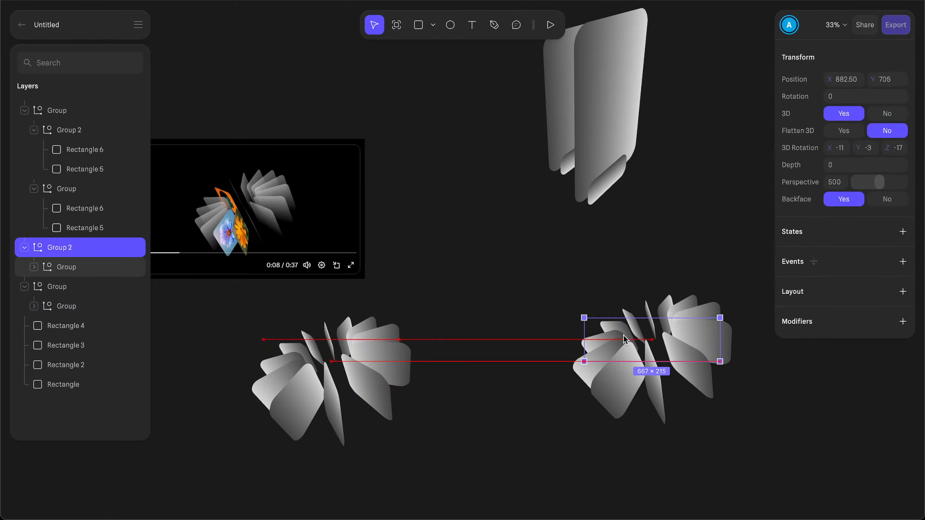
scroll(507, 255, "right", 5)
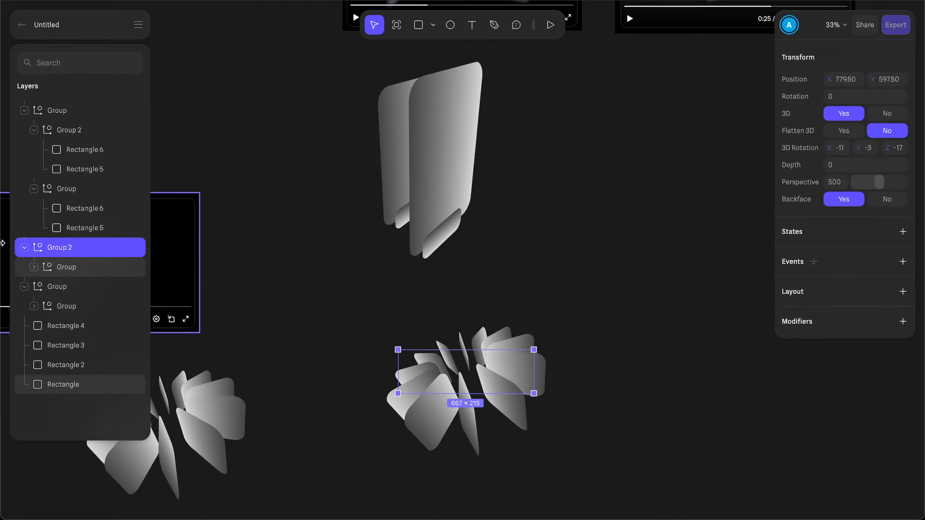
Step: Delete Group 4, Group 5 and Group 6 from the duplicated ring, keeping three card pairs
left_click(34, 267)
left_click(83, 288)
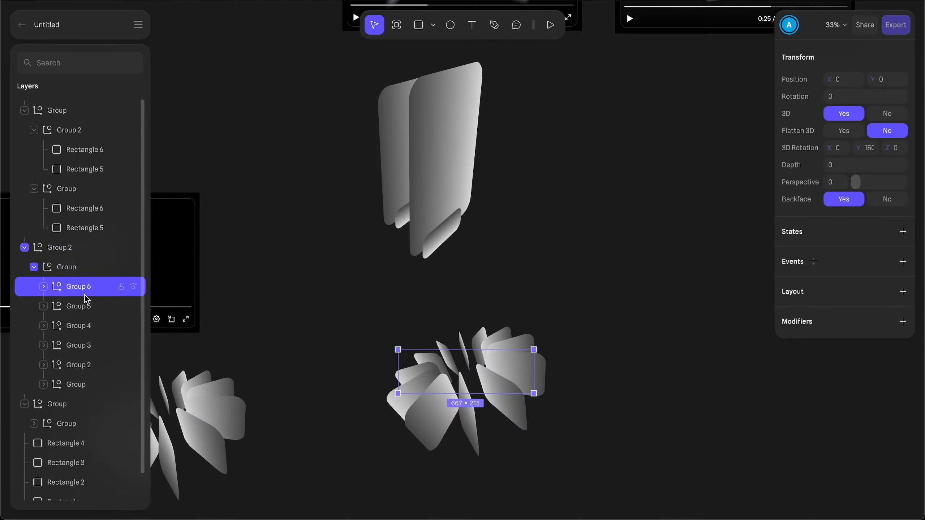
scroll(372, 244, "up", 6)
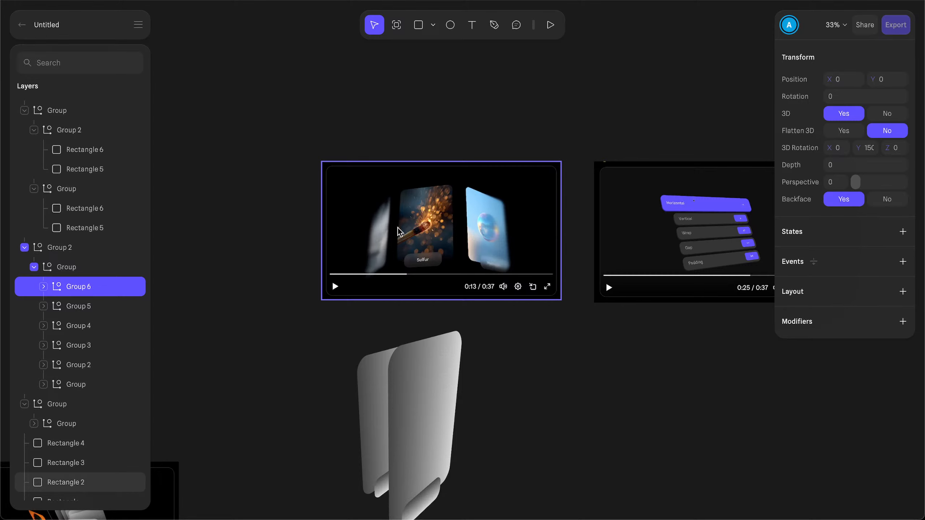
scroll(507, 430, "down", 3)
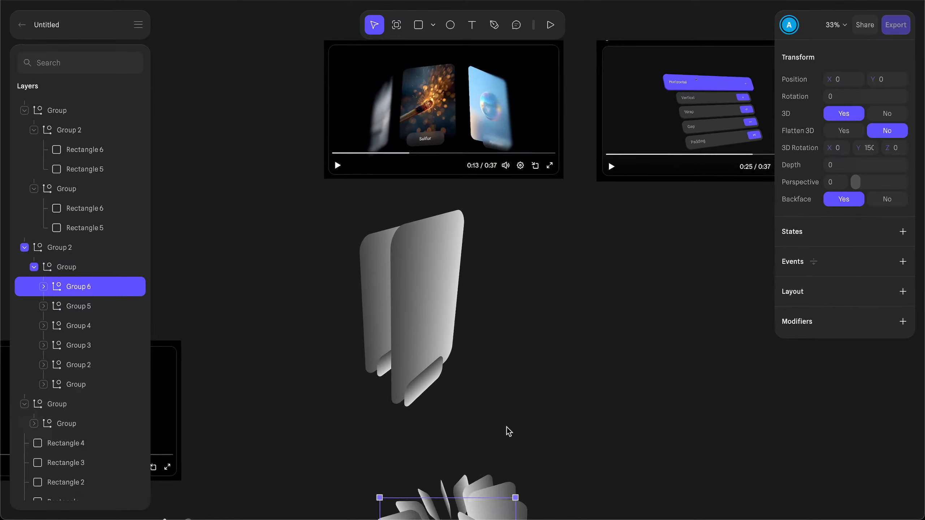
scroll(496, 327, "down", 6)
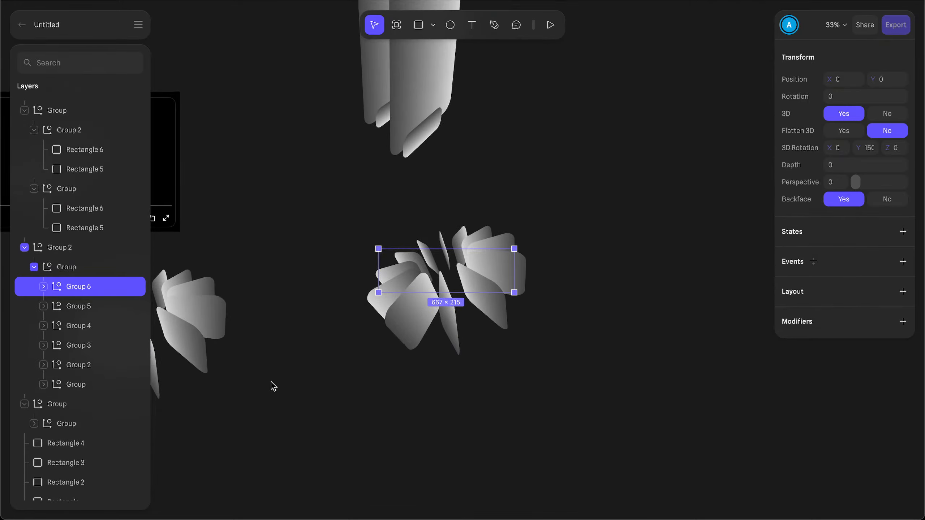
left_click(79, 385)
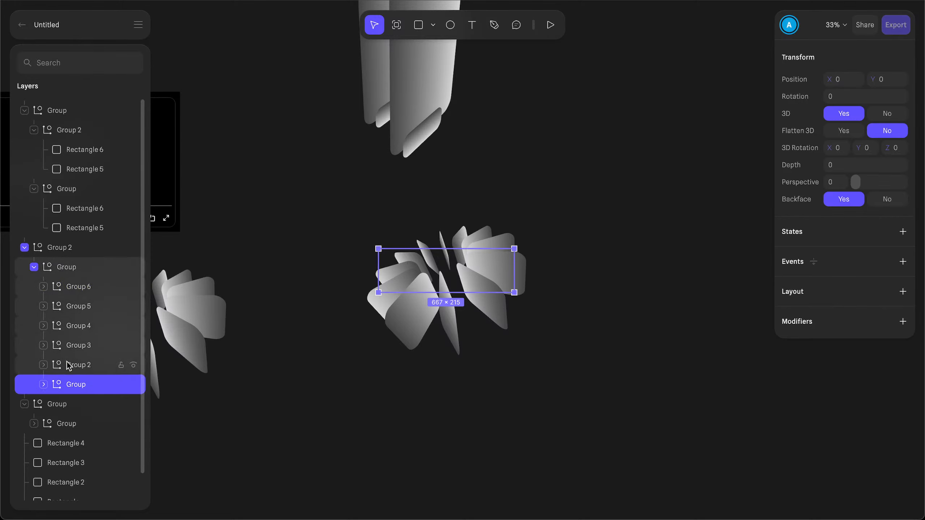
left_click(80, 288)
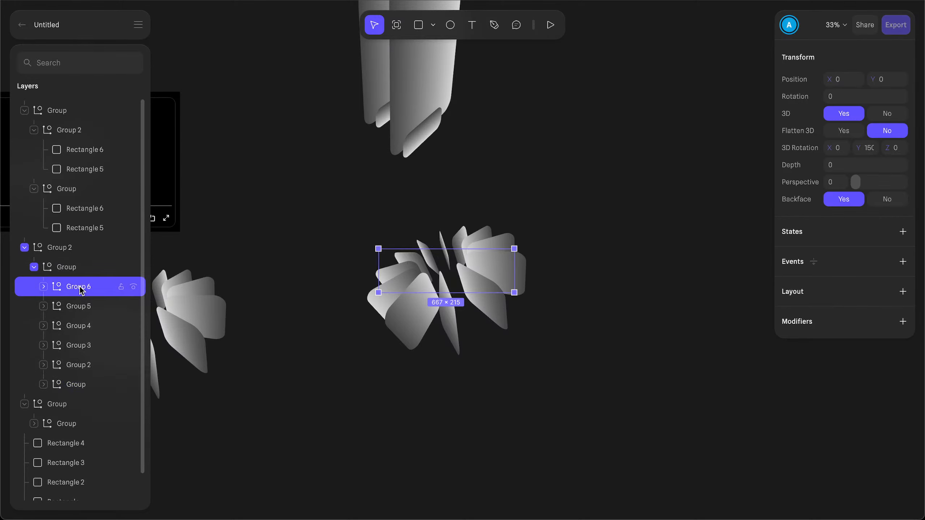
left_click(82, 329, "shift")
key("Delete")
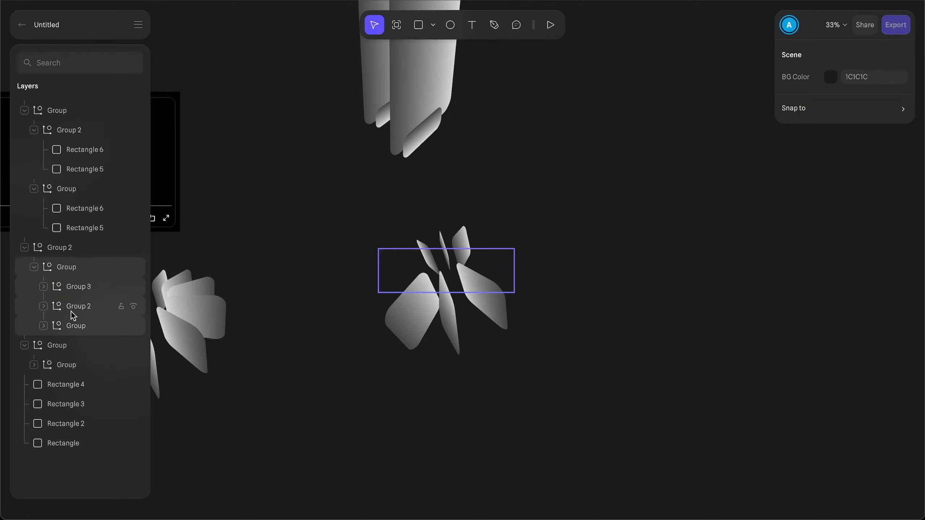
Step: Set the 3D Y rotation of the second card pair, Group 2, in the duplicated ring to 120
left_click(75, 325)
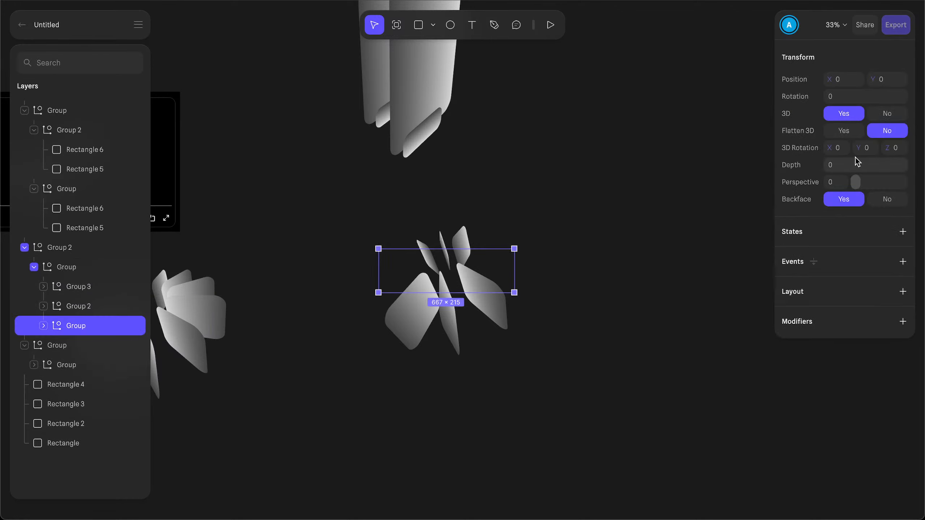
left_click(89, 309)
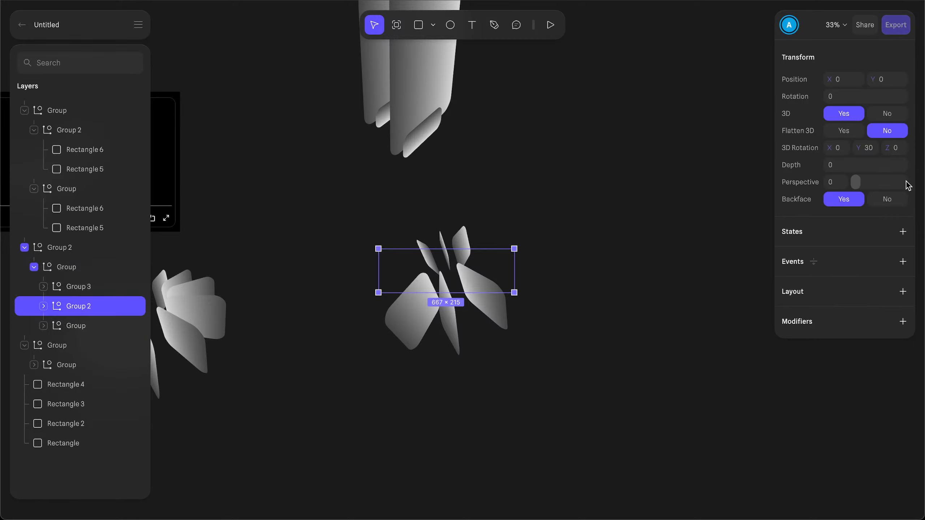
left_click(868, 148)
type("120")
key("Return")
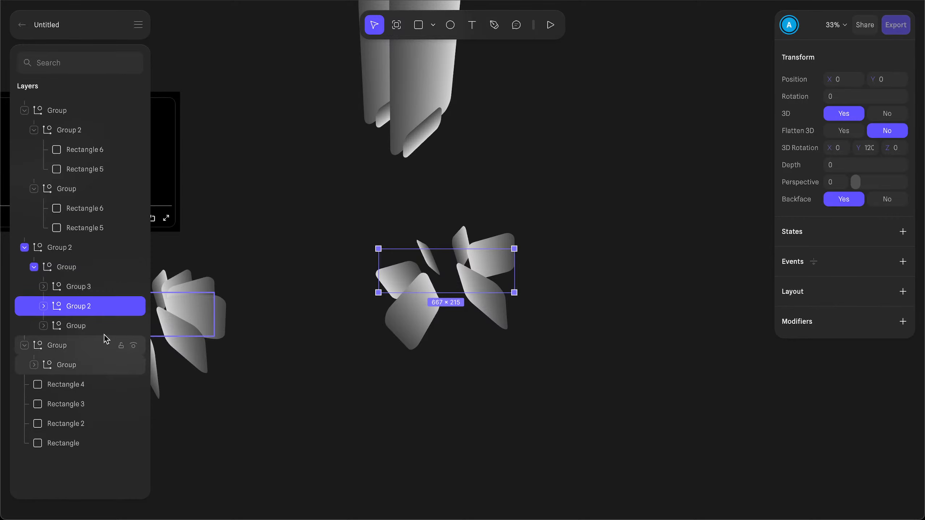
Step: Enable 3D on both rectangles of the first card pair in the duplicated ring
left_click(45, 326)
left_click(75, 350)
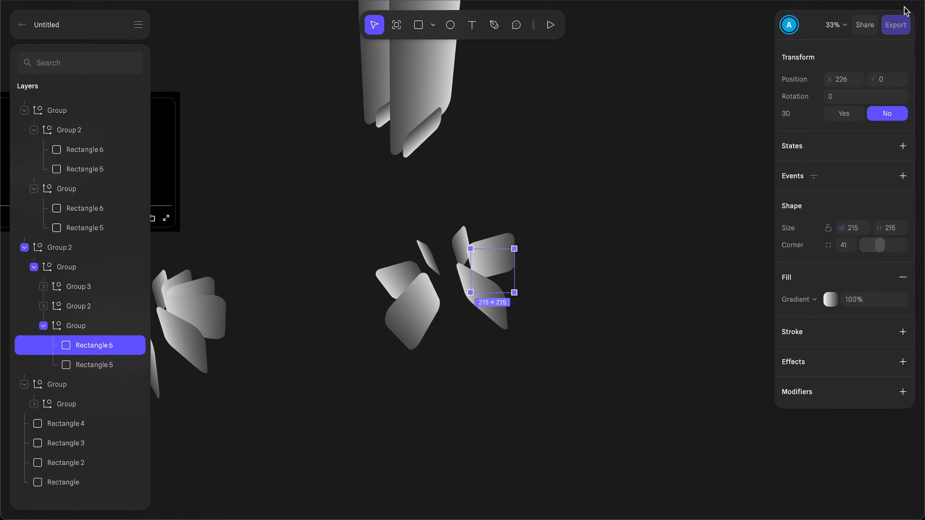
left_click(841, 116)
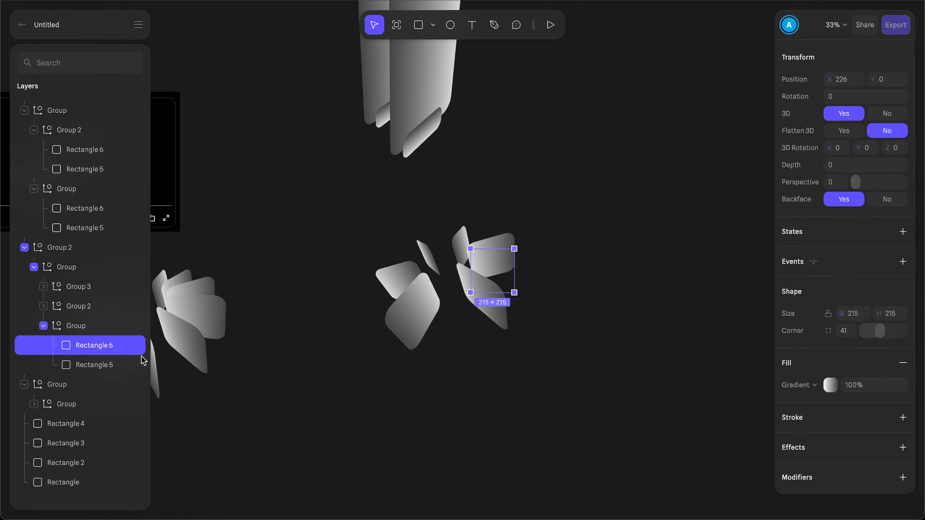
left_click(89, 364)
left_click(843, 113)
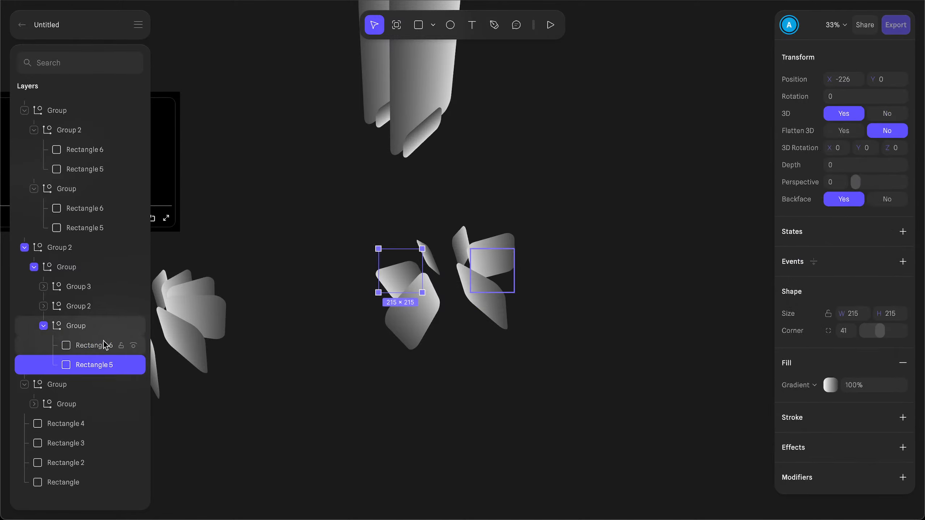
Step: Set the 3D Y rotation of both rectangles in the first card pair to 90
mouse_move(856, 149)
left_mouse_down()
mouse_move(916, 148)
mouse_move(869, 153)
left_mouse_up()
type("90")
key("Return")
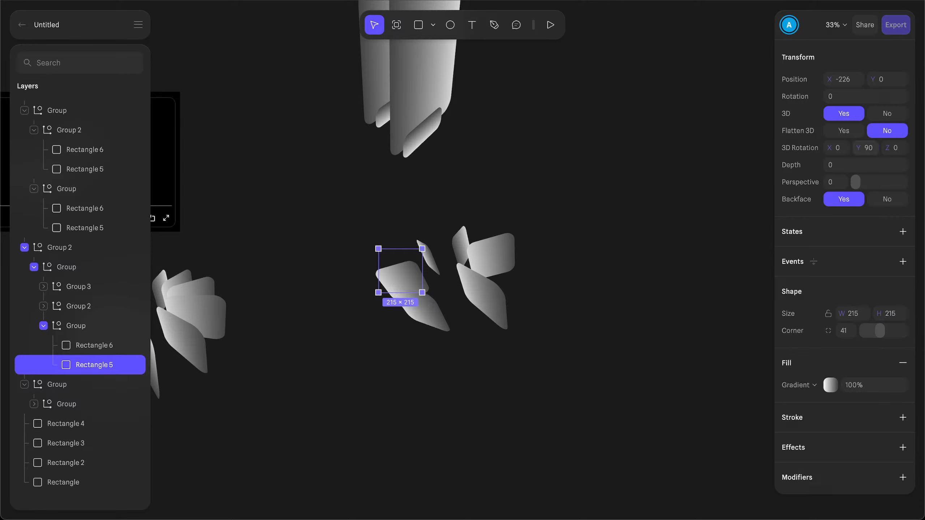
left_click(91, 346)
left_click(867, 148)
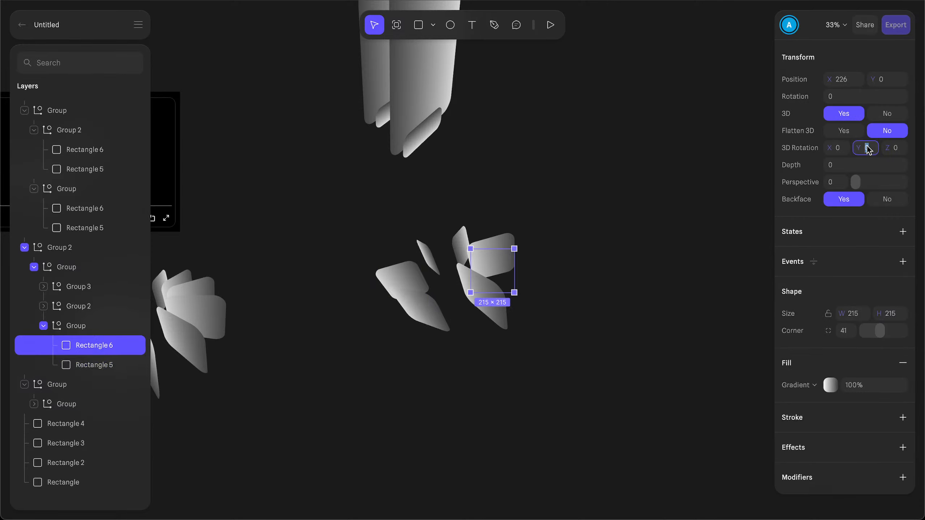
type("90")
key("Return")
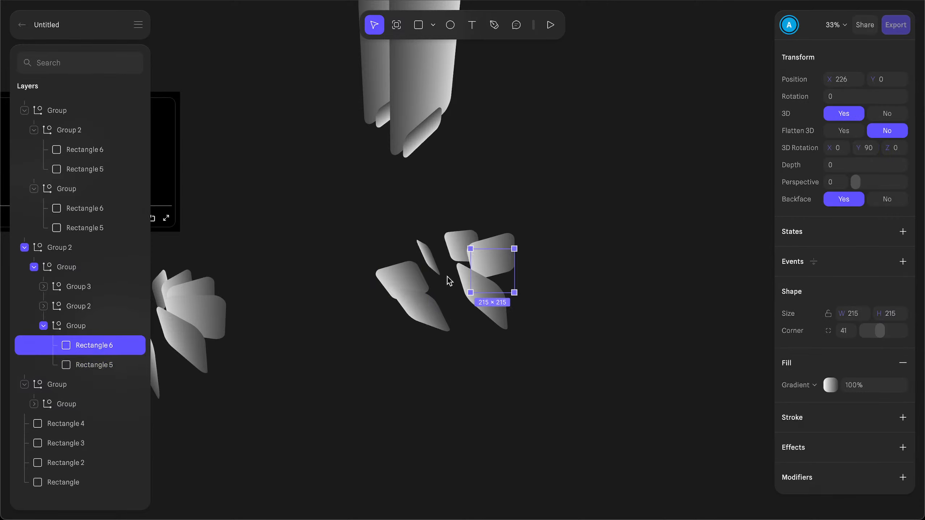
Step: Enable 3D on both rectangles of the ring copy's second card pair, Group 2, and set their 3D Y rotation to 90
left_click(46, 306)
left_click(89, 326)
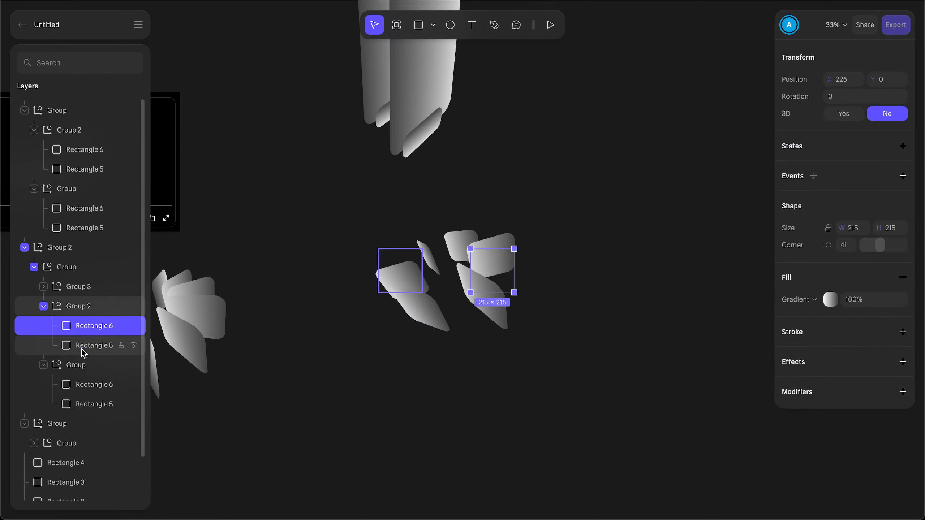
left_click(83, 345, "shift")
left_click(860, 240)
left_click(867, 276)
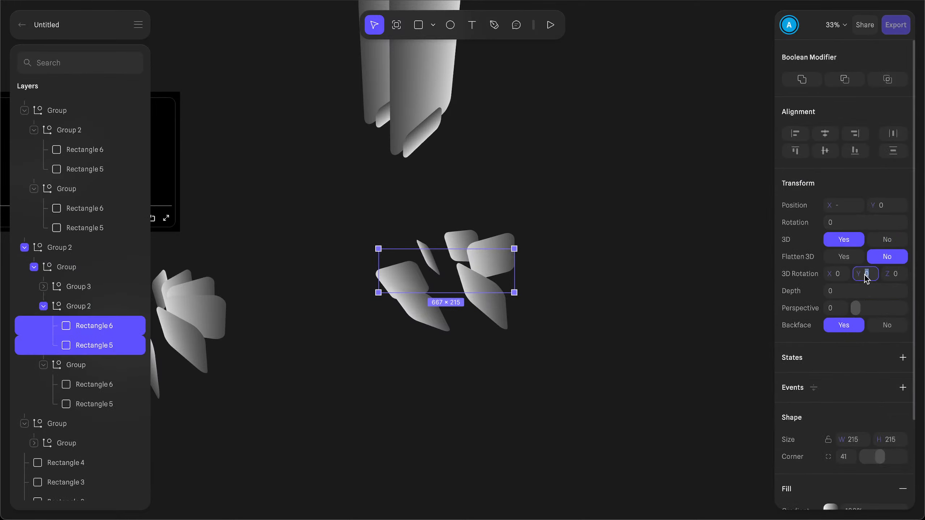
type("90")
key("Return")
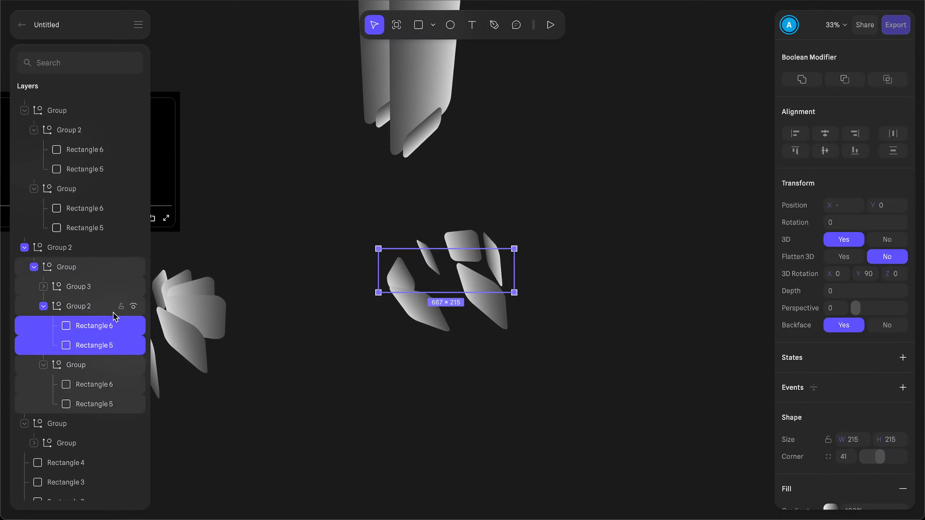
Step: Enable 3D on both rectangles of the ring copy's third card pair, Group 3, and set their 3D Y rotation to 90
left_click(43, 287)
left_click(89, 314)
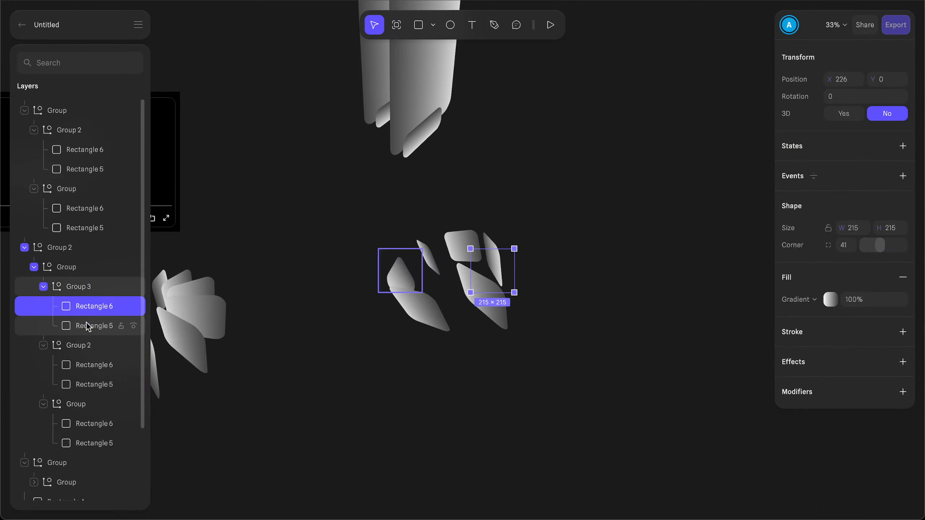
left_click(84, 325, "shift")
left_click(841, 236)
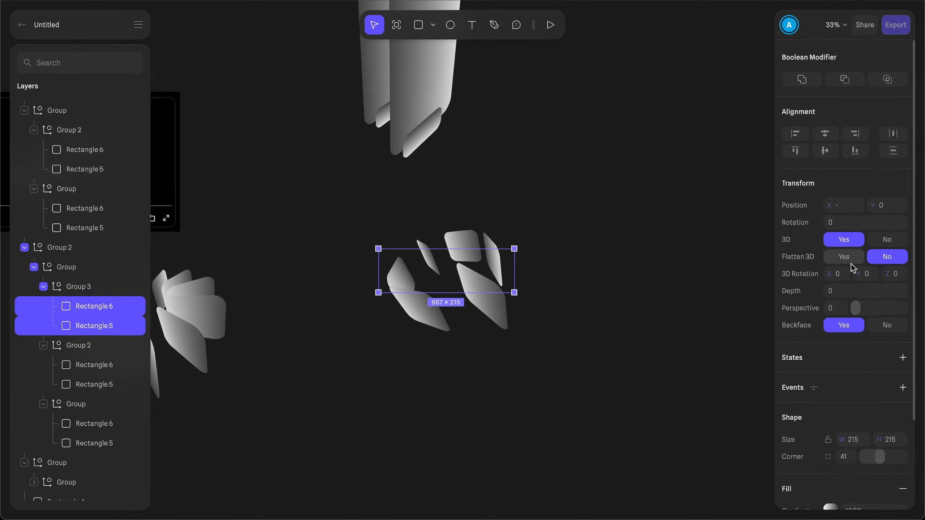
left_click(838, 312)
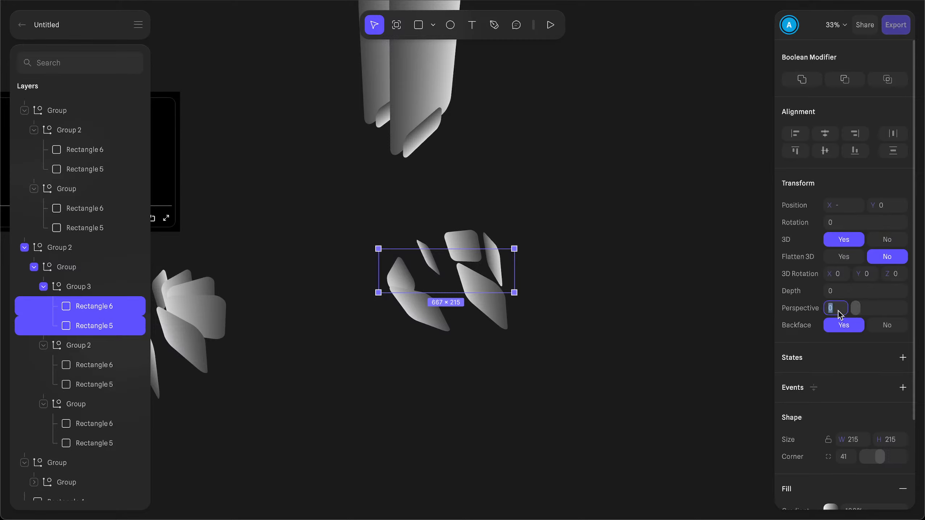
left_click(872, 274)
key("Return")
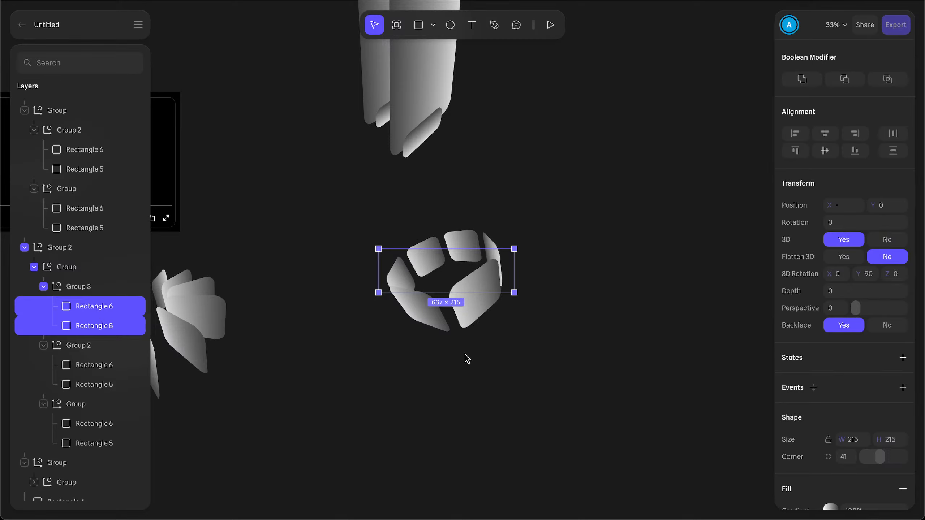
Step: Add the rectangles of Group 2 and Group to the selection and increase the height of all six cards to 402
left_click(84, 368, "shift")
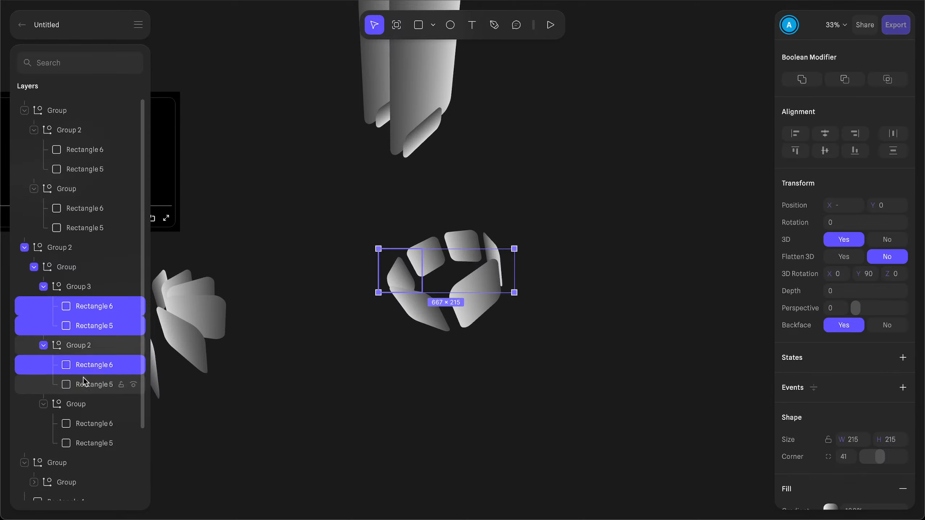
left_click(83, 380, "shift")
left_click(83, 424, "shift")
left_click(83, 442, "shift")
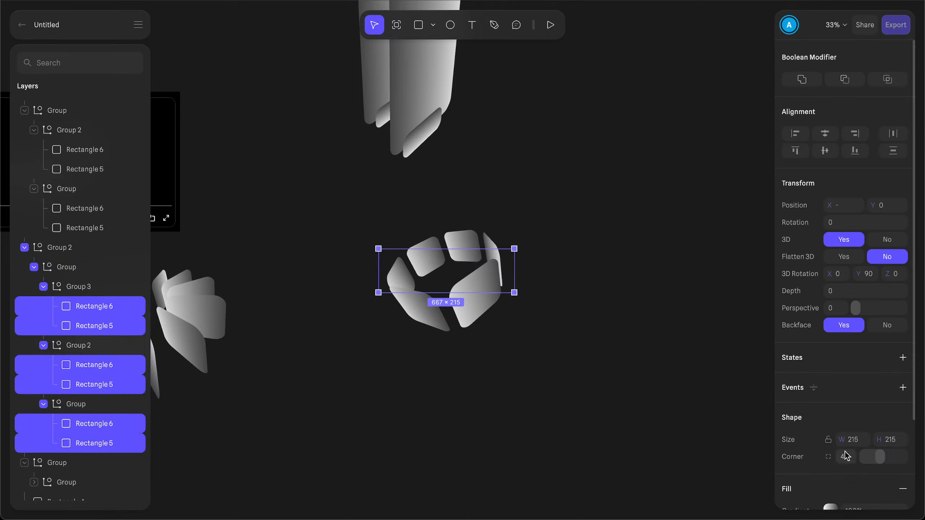
left_click_drag(876, 441, 910, 441)
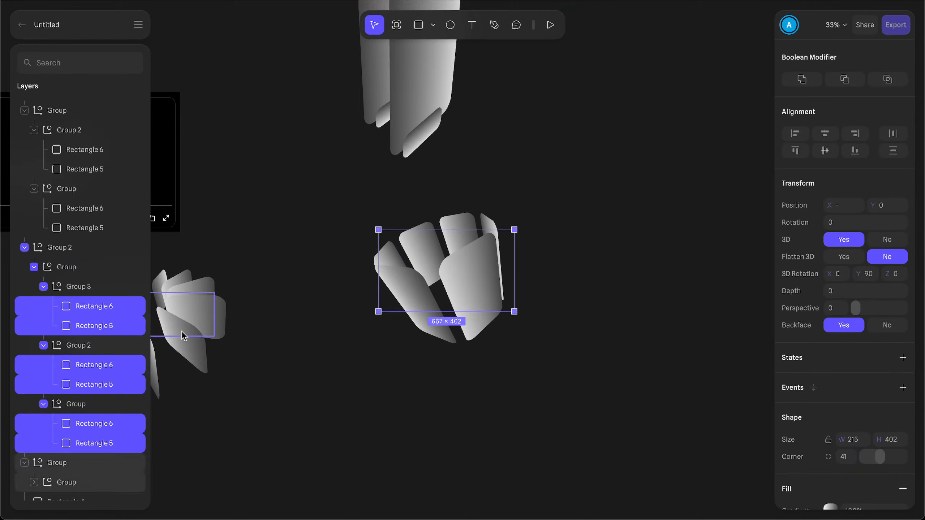
Step: Reset the 3D X and Y rotation of the ring copy's inner Group to 0
left_click(74, 267)
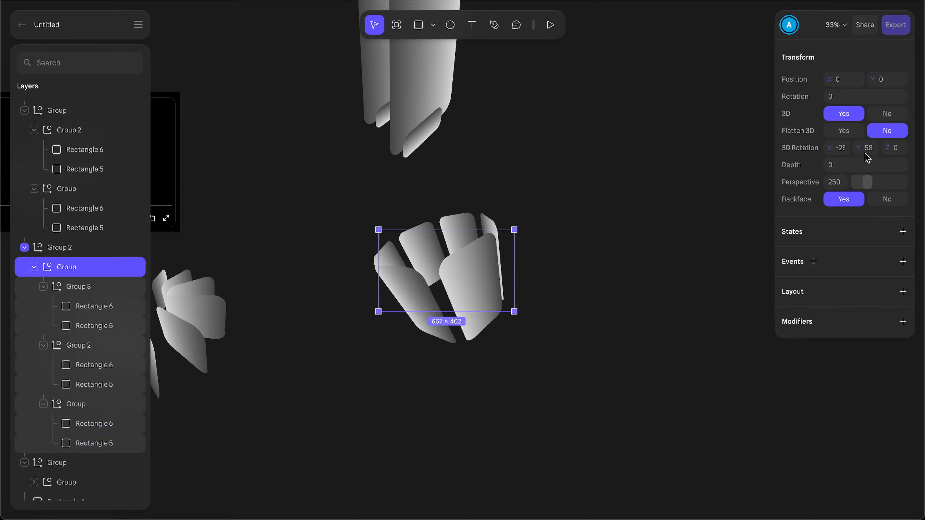
left_click(842, 154)
type("0")
key("Return")
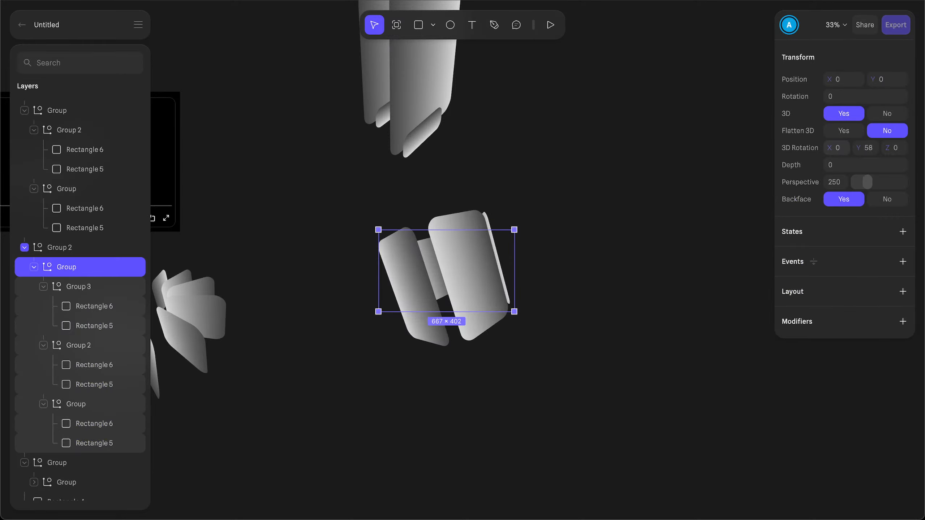
left_click(868, 148)
type("0")
key("Return")
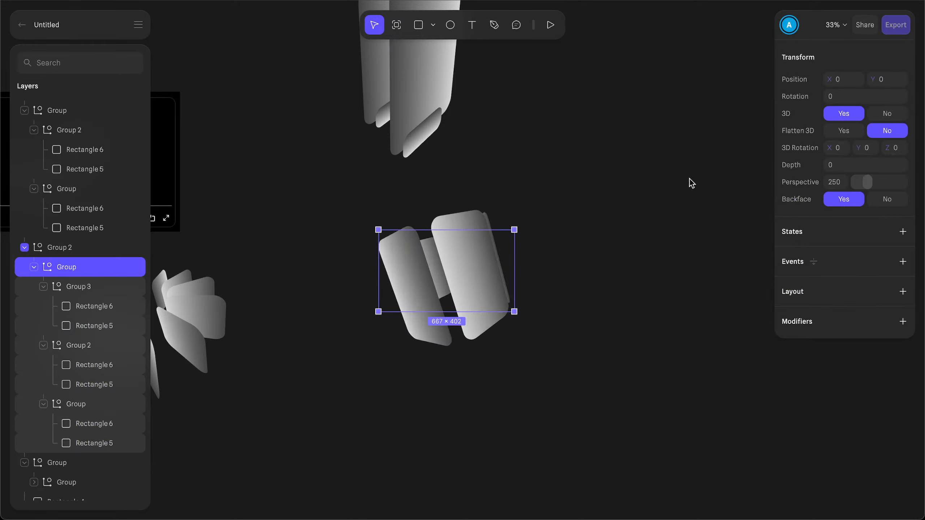
Step: Reset the 3D X, Y and Z rotation of the ring copy's outer Group 2 to 0
left_click(62, 248)
left_click(897, 150)
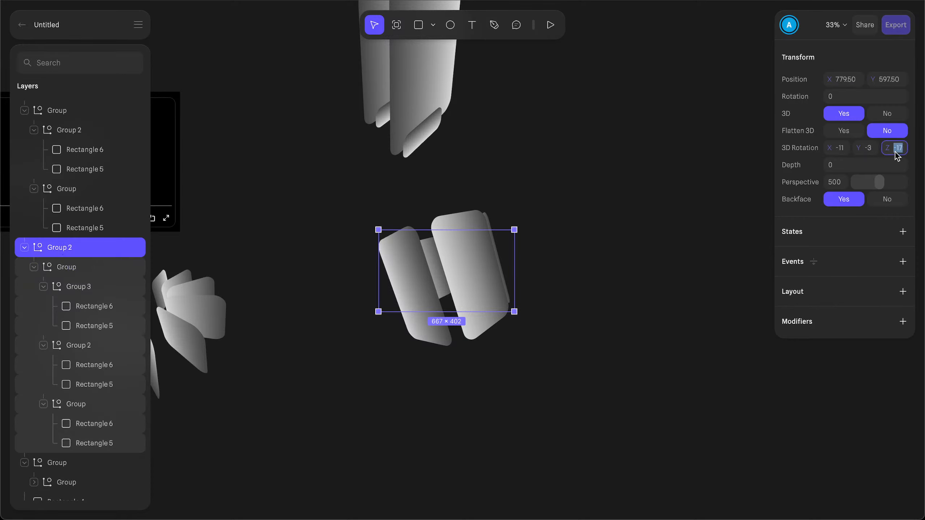
left_click(866, 150)
type("0")
left_click(844, 148)
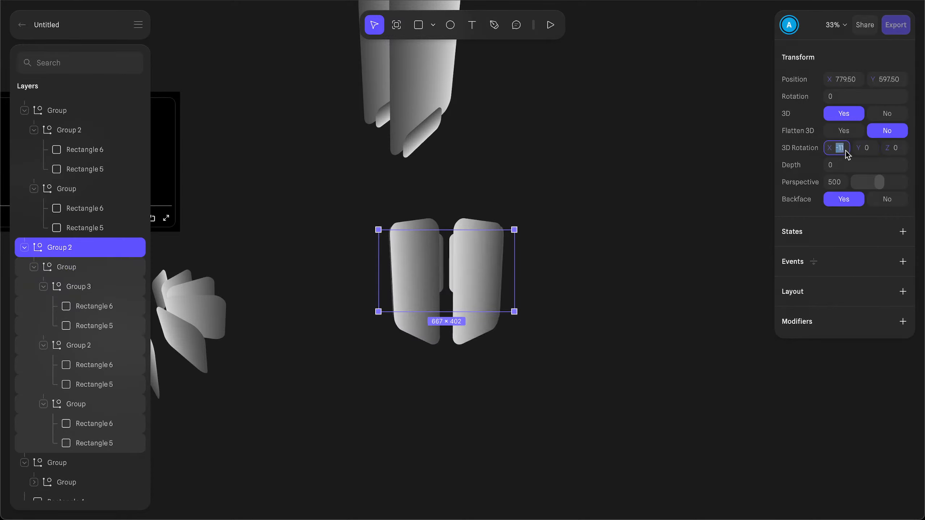
type("0")
key("Return")
scroll(557, 207, "left", 2)
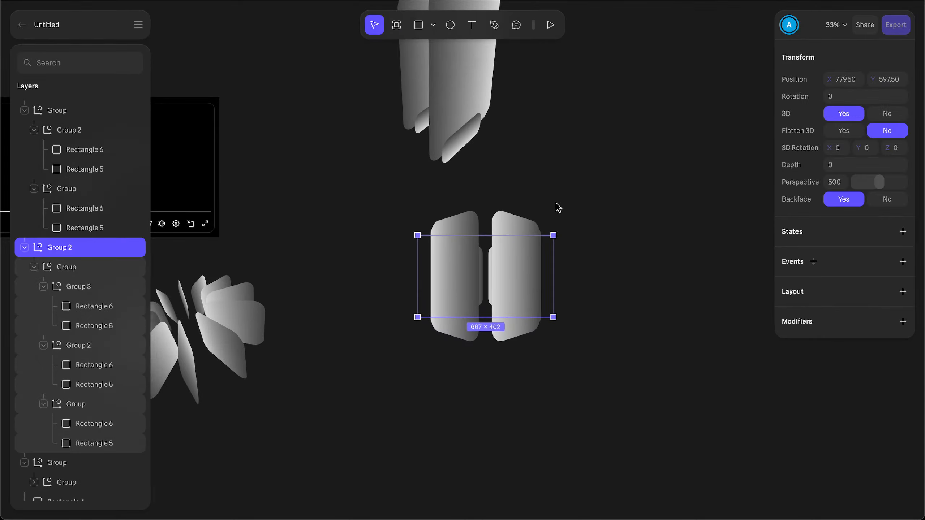
Step: Tilt the outer Group 2 card ring to a 3D rotation of X -27 and Y 7
left_click_drag(858, 148, 823, 155)
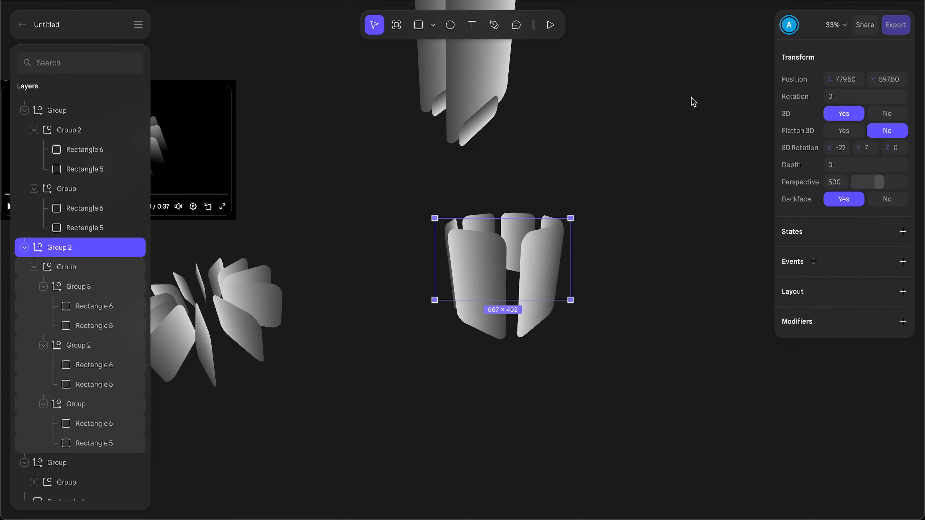
scroll(617, 65, "up", 12)
scroll(616, 65, "down", 2)
scroll(637, 276, "down", 11)
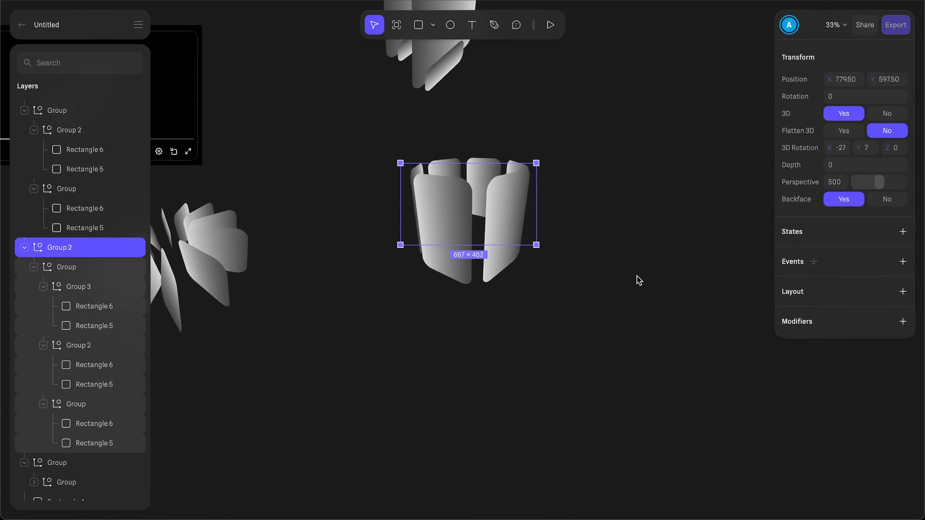
Step: Move the two-panel card group away from the Sulfur carousel reference and place the new card ring directly beneath that reference
scroll(637, 279, "up", 4)
scroll(559, 220, "down", 5, "ctrl")
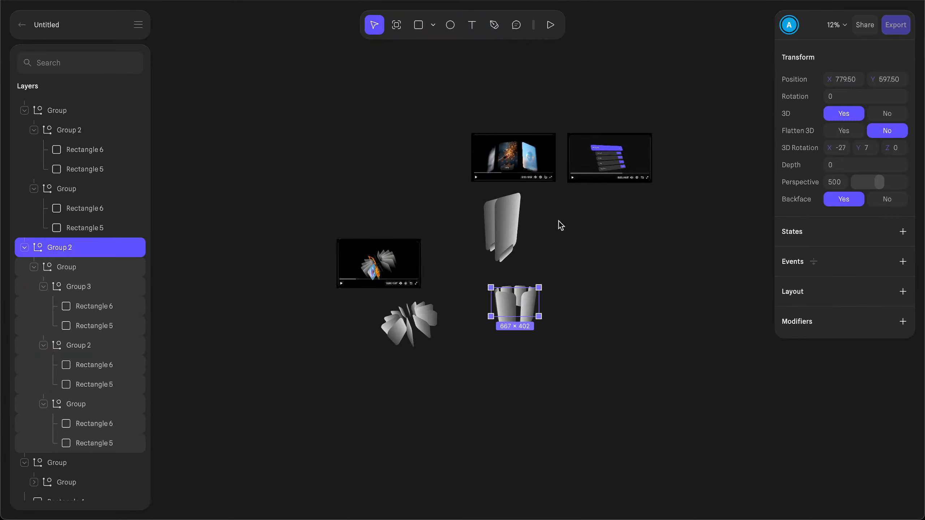
scroll(559, 221, "up", 4, "ctrl")
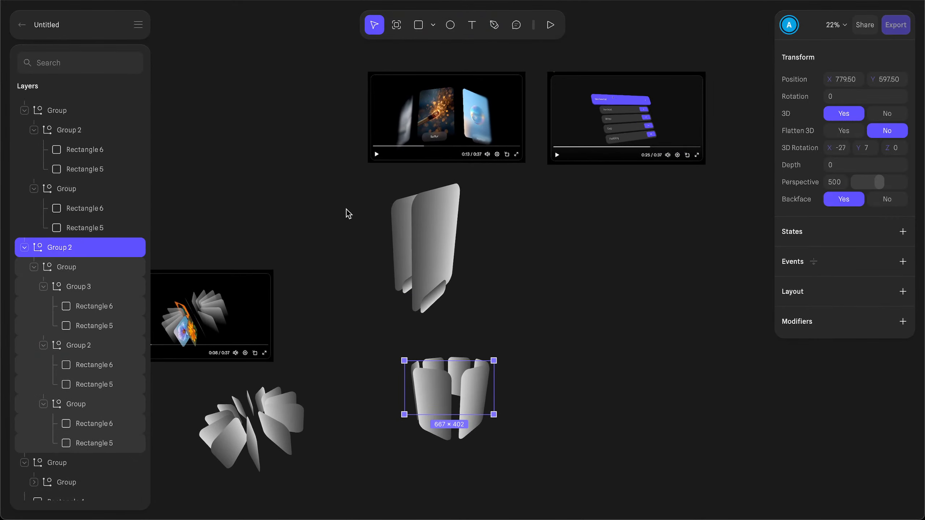
left_click_drag(405, 254, 239, 183)
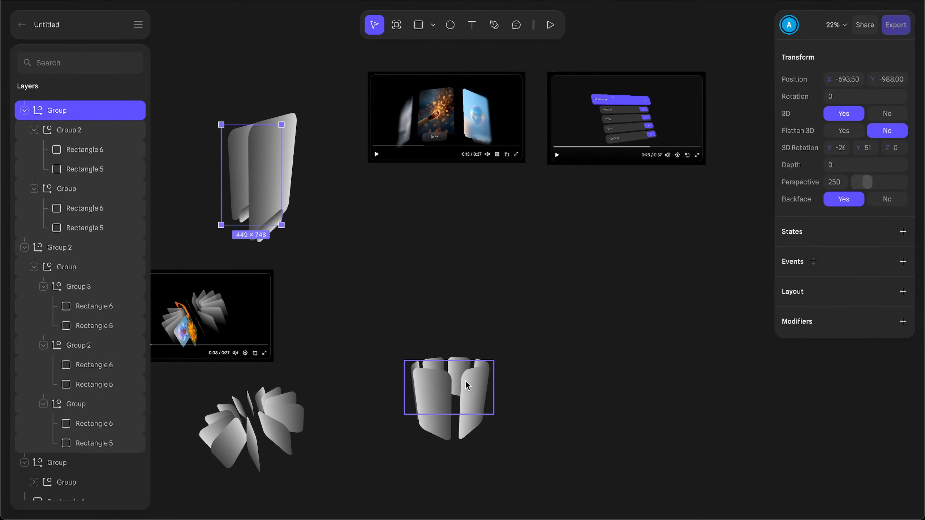
left_click_drag(454, 392, 465, 269)
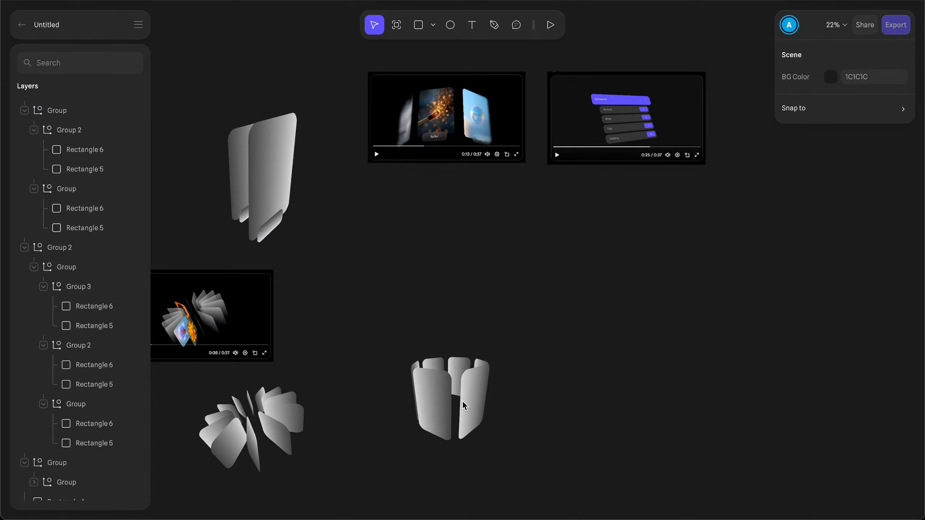
left_click_drag(476, 372, 495, 227)
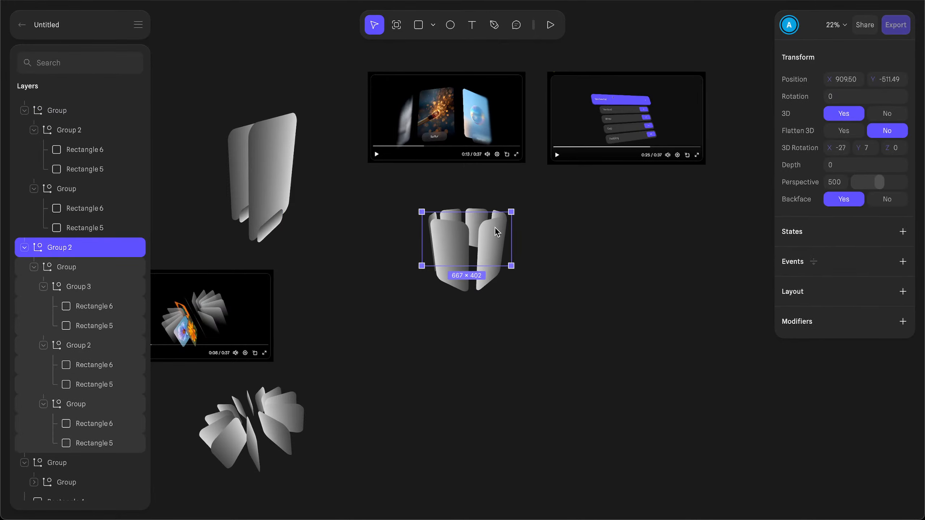
Step: Set the card ring's 3D rotation to X 10 and Y 30 so that one card faces the front like the reference
scroll(493, 229, "up", 5, "ctrl")
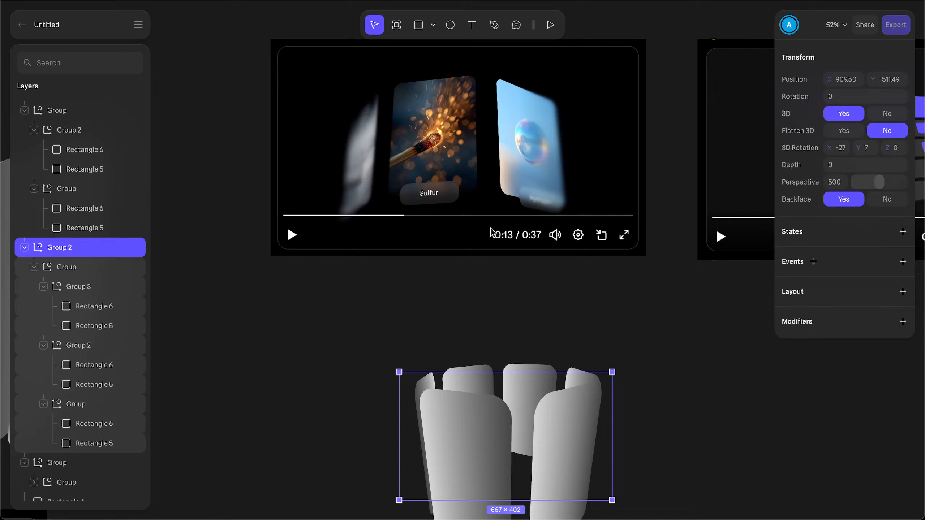
scroll(500, 248, "right", 2)
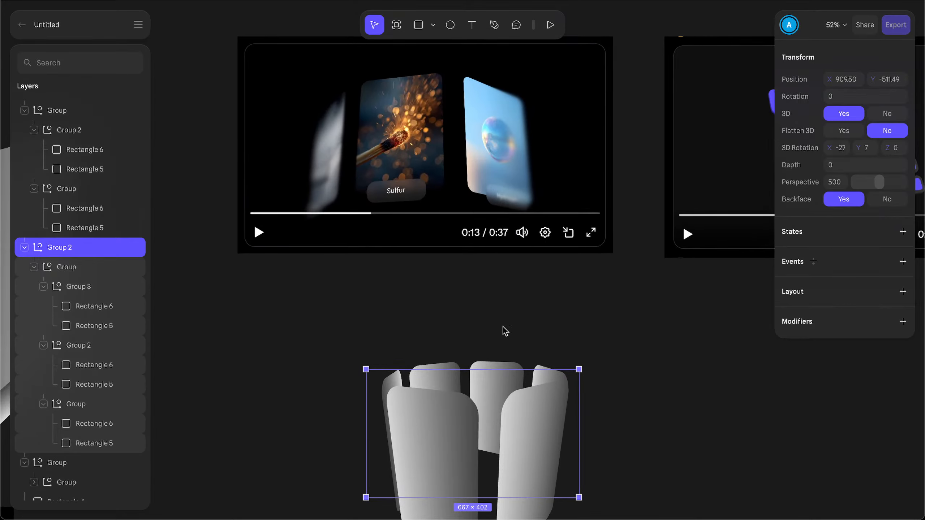
scroll(504, 331, "down", 5)
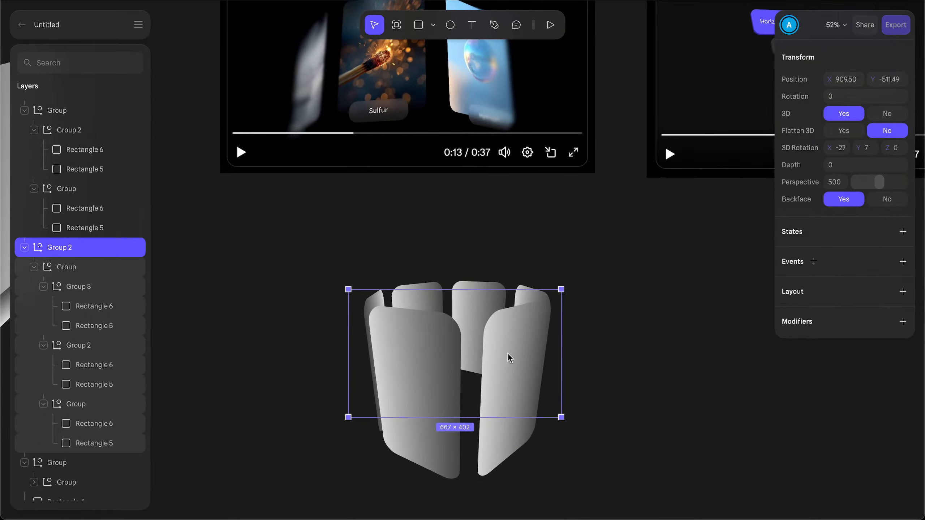
left_click(839, 149)
left_click_drag(830, 154, 878, 148)
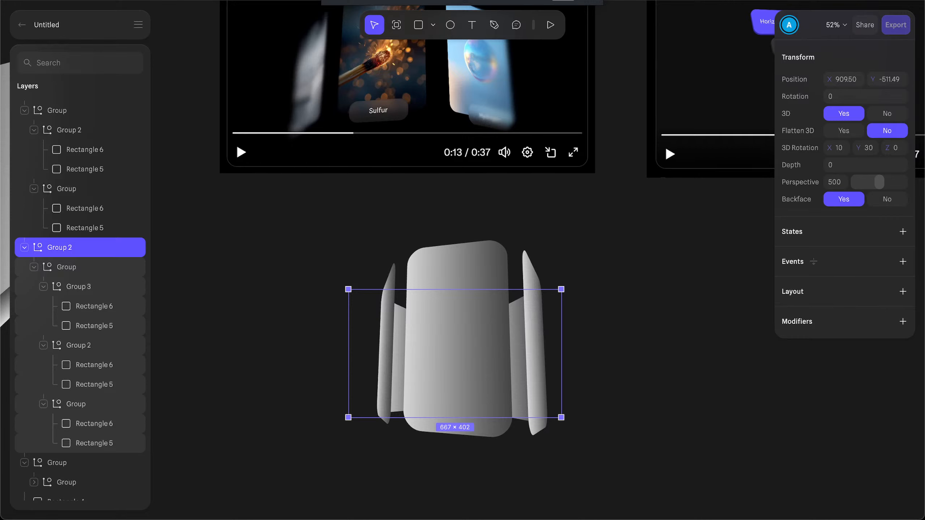
Step: Briefly hide and show Rectangle 6 in the second and third card pairs to identify which card each layer is
left_click(102, 307)
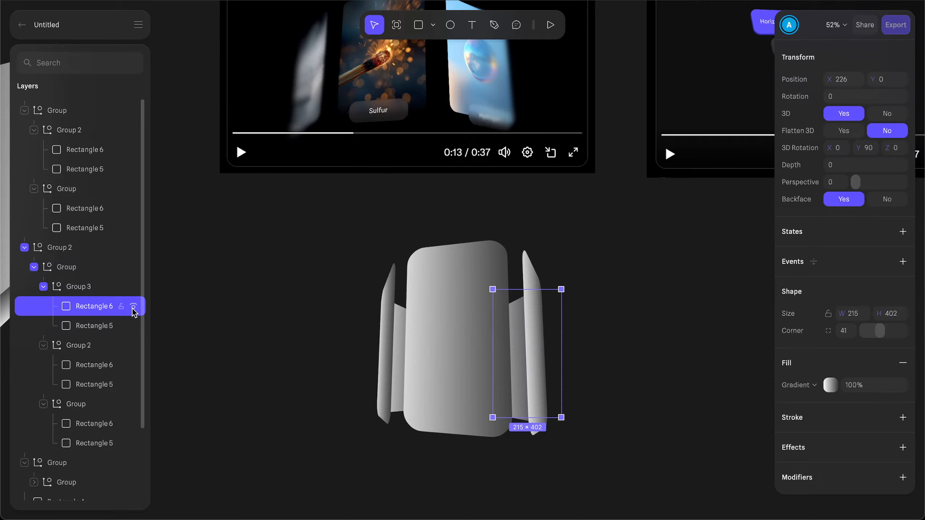
left_click(133, 365)
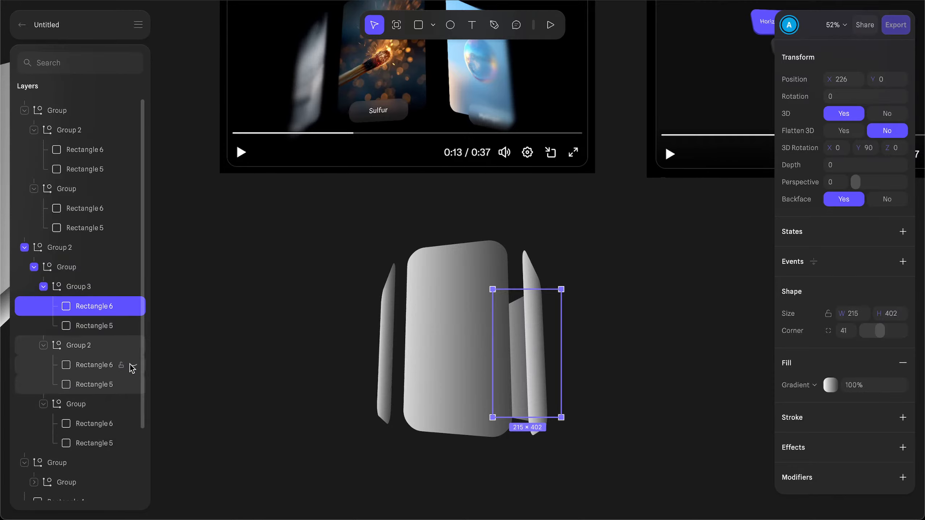
left_click(133, 424)
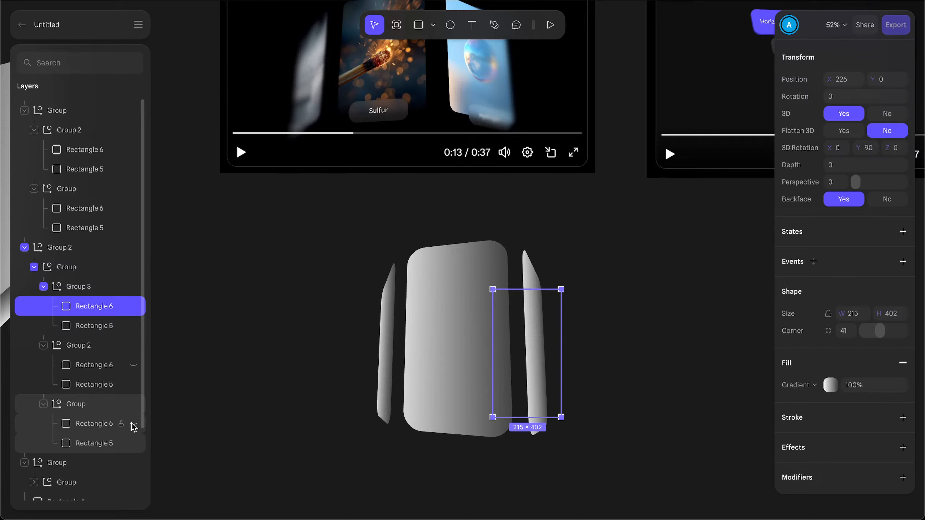
left_click(133, 425)
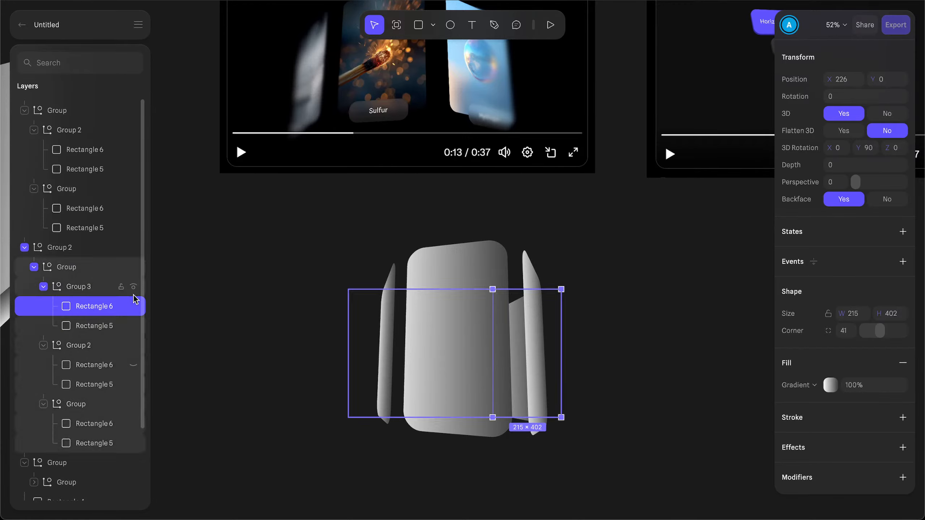
left_click(132, 365)
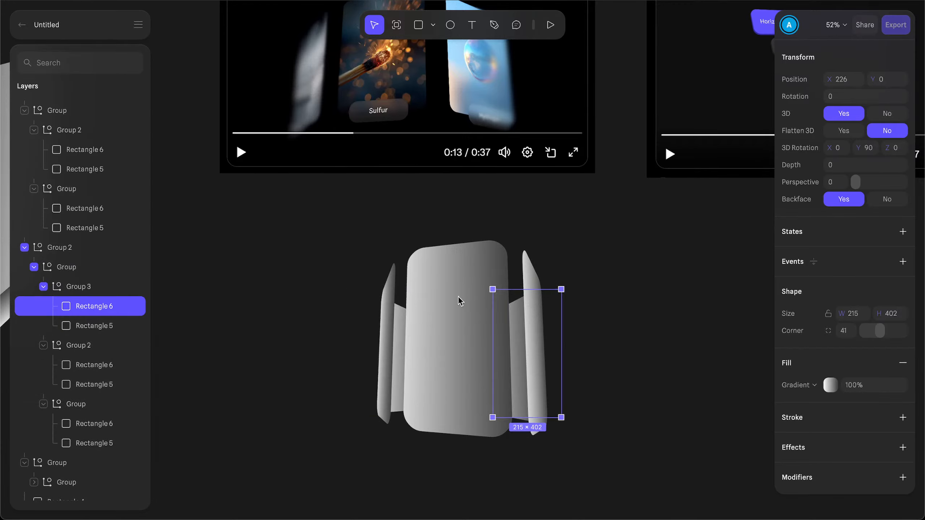
left_click(702, 240)
scroll(599, 332, "down", 3, "ctrl")
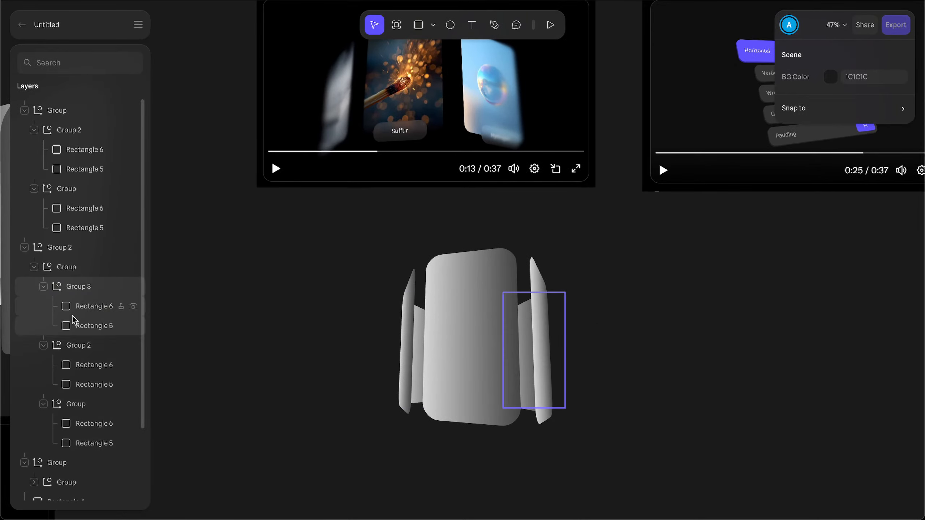
Step: Spread the Group 3 card pair by setting the X position of Rectangle 6 to 350 and Rectangle 5 to -350
left_click(80, 311)
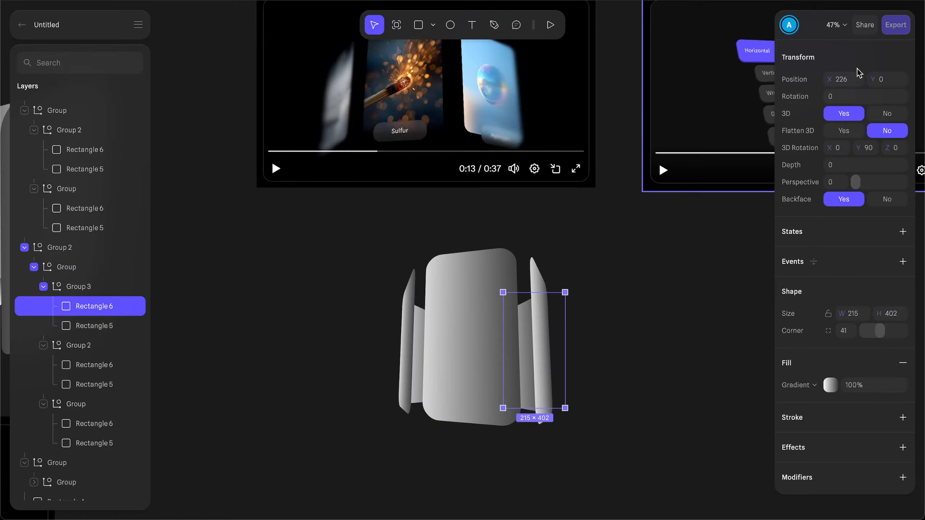
left_click(852, 80)
type("350")
key("Return")
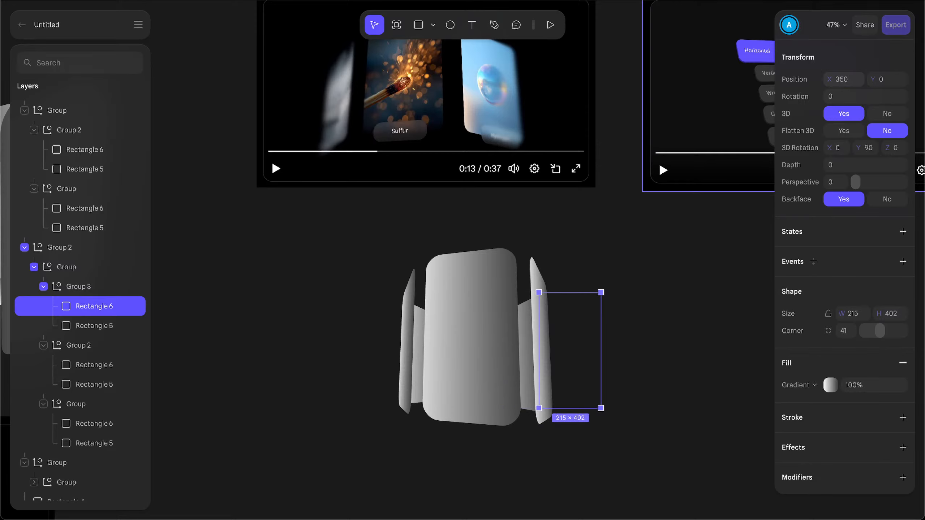
left_click(97, 326)
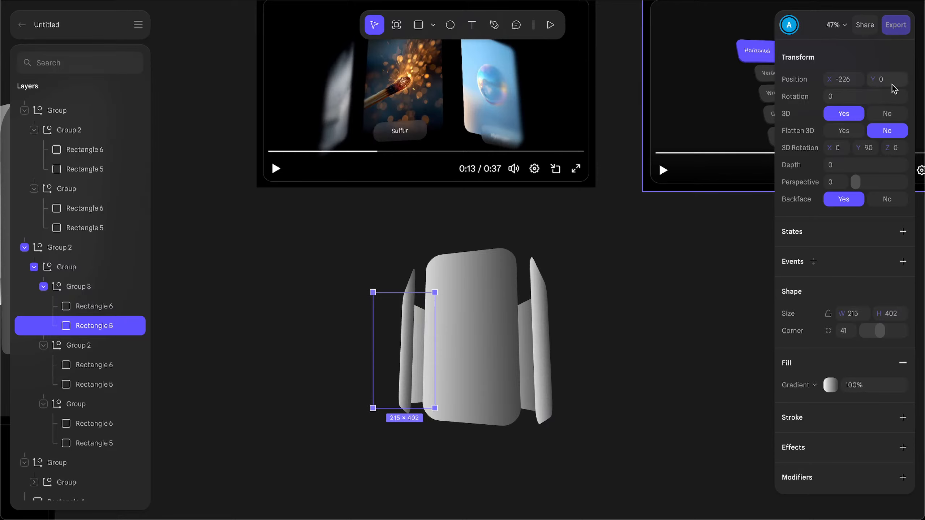
left_click(850, 80)
type("-350")
key("Return")
Step: Spread the nested Group 2 card pair by setting the X position of Rectangle 6 to 350 and Rectangle 5 to -350
left_click(80, 365)
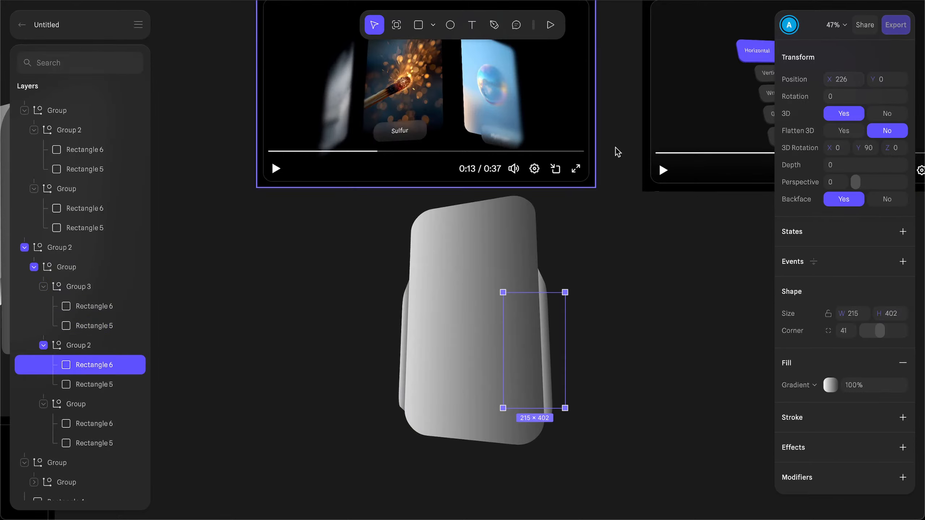
left_click(850, 79)
type("350")
key("Return")
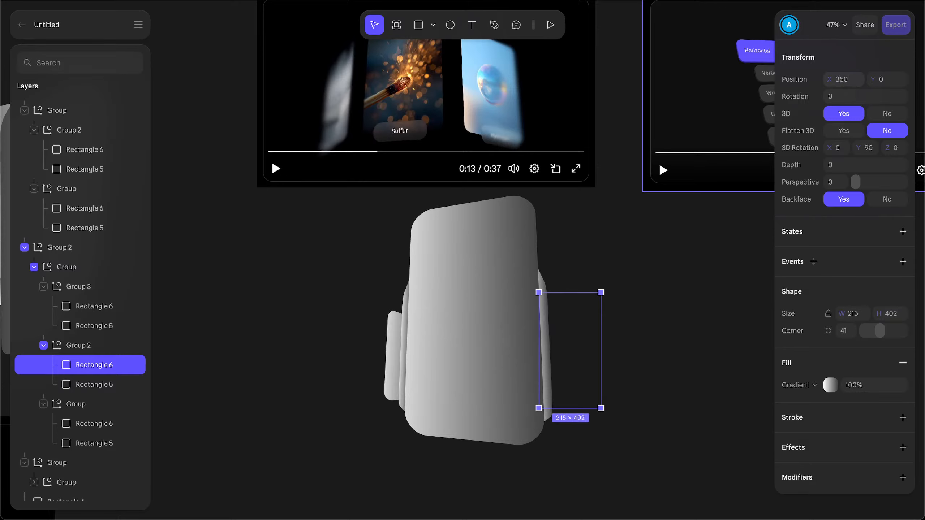
left_click(94, 387)
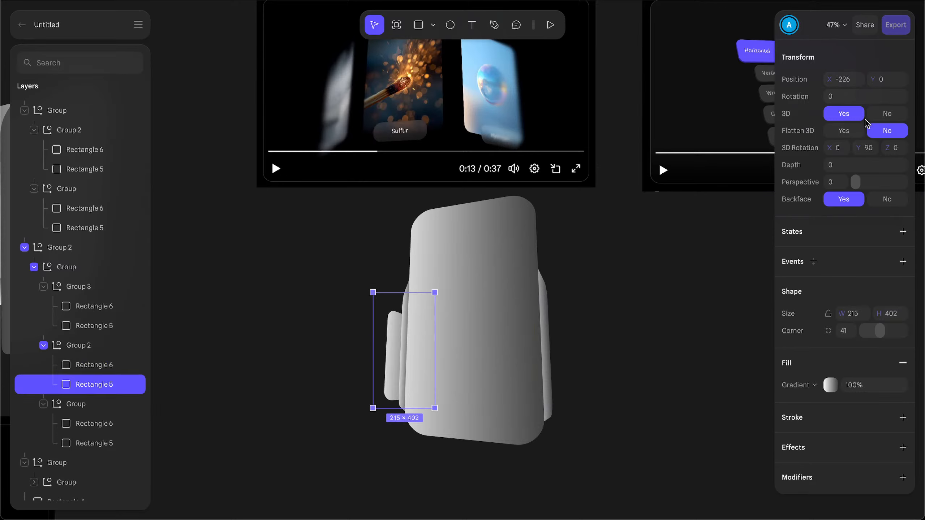
left_click(844, 80)
type("0")
key("Return")
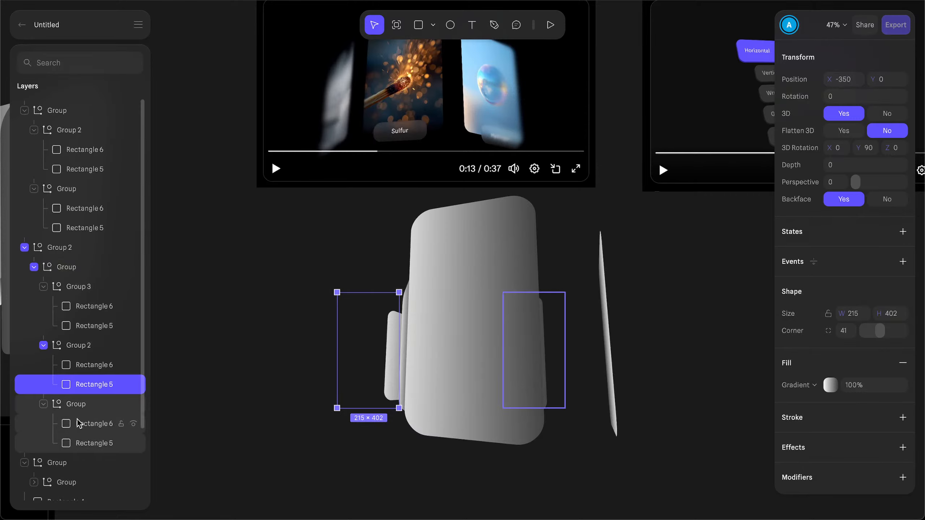
Step: Set the X position of Rectangle 6 in the ring's remaining card pair, Group, to 350
left_click(91, 424)
left_click(845, 79)
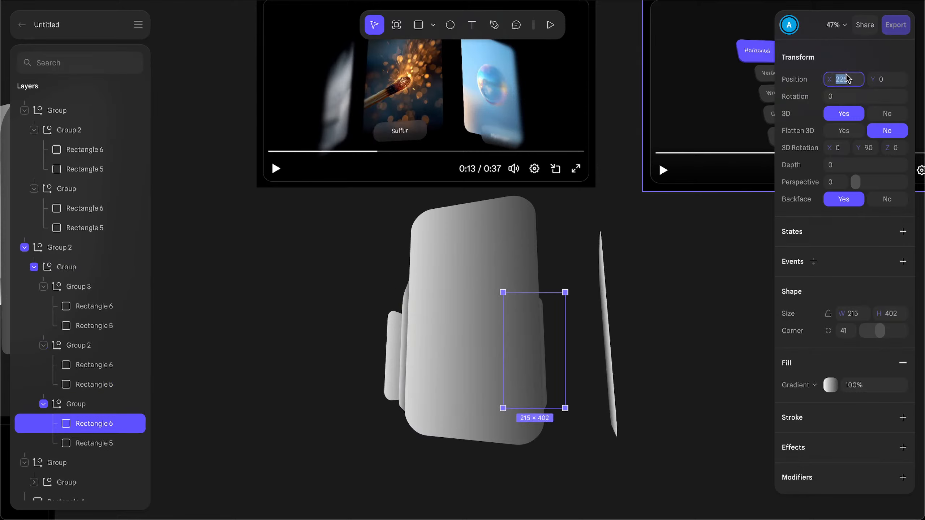
type("35")
key("Return")
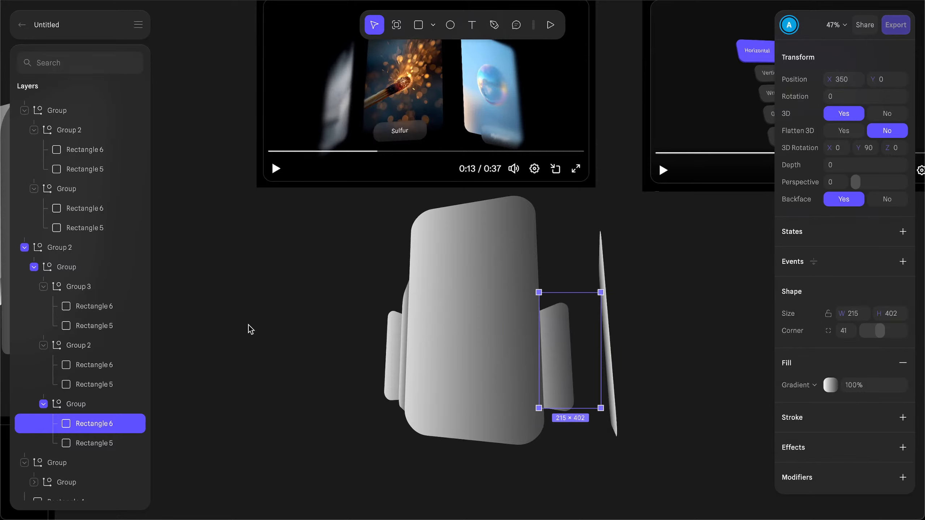
Step: Set the X position of Rectangle 5 in the ring's remaining card pair, Group, to -350
left_click(85, 443)
left_click(846, 80)
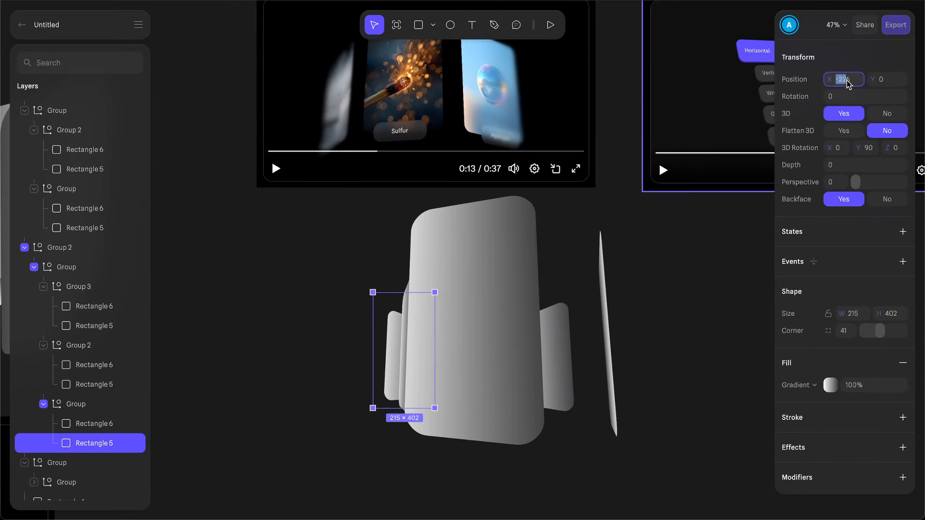
key("BackSpace")
type("-350")
key("Return")
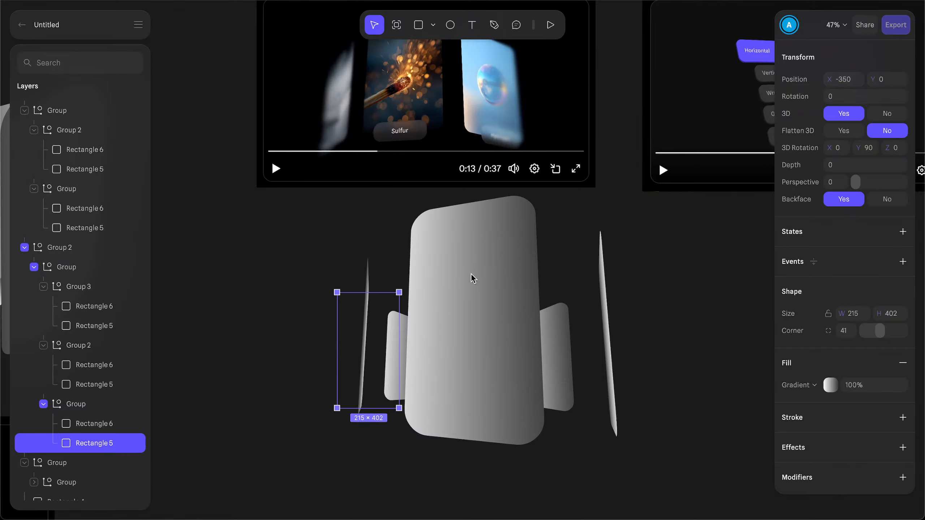
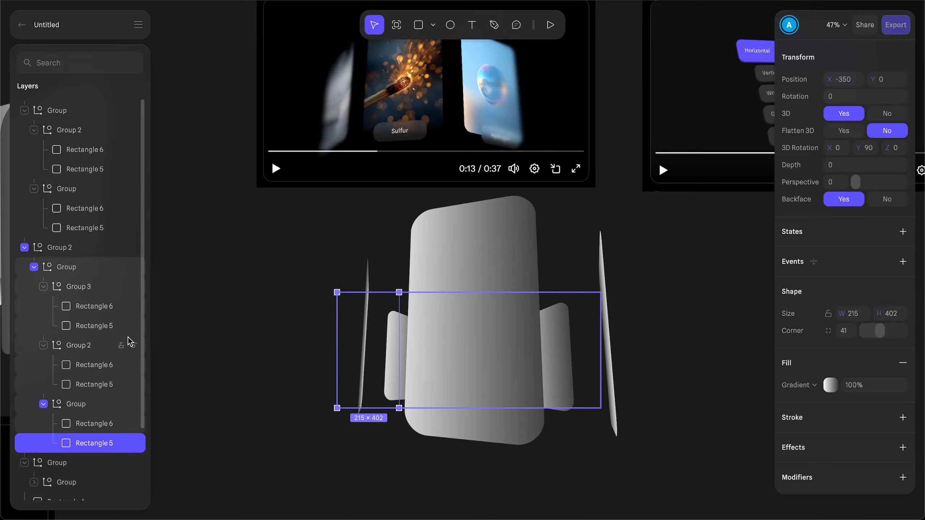
Step: Reduce the perspective of the outer Group 2 containing the card ring to 30
left_click(81, 408)
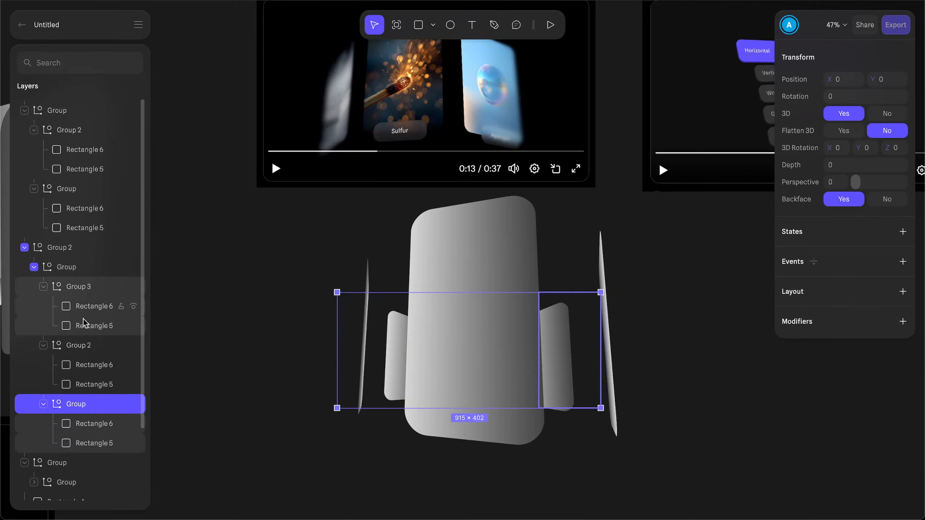
left_click(83, 346, "shift")
left_click(82, 269)
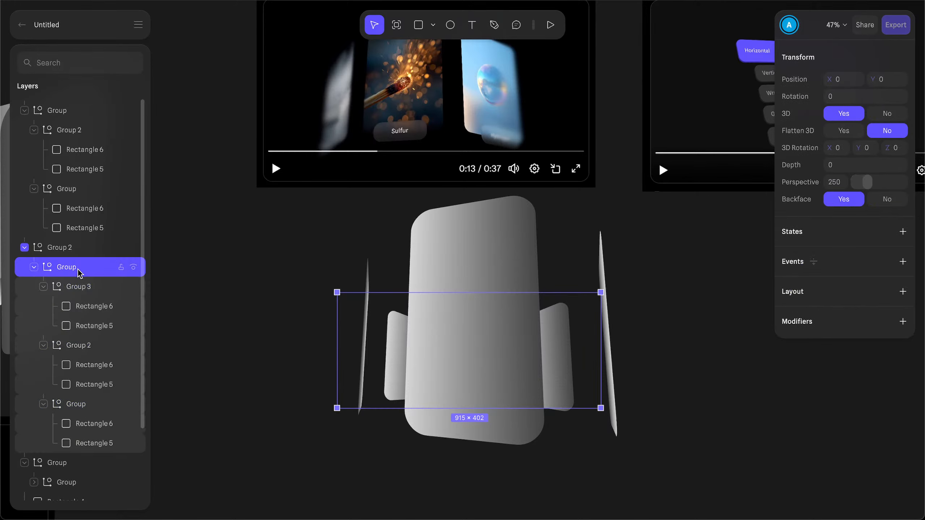
left_click(80, 247)
left_click(875, 183)
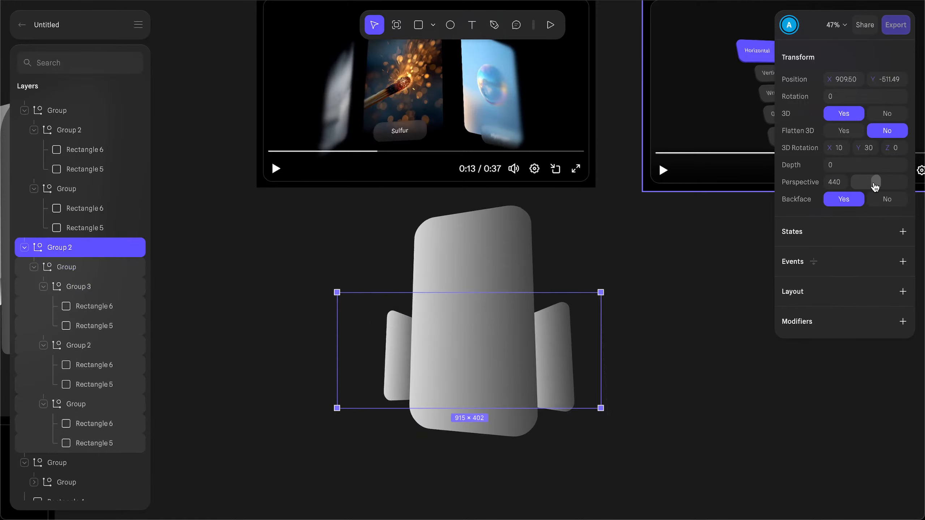
left_click_drag(874, 184, 853, 183)
left_click(834, 185)
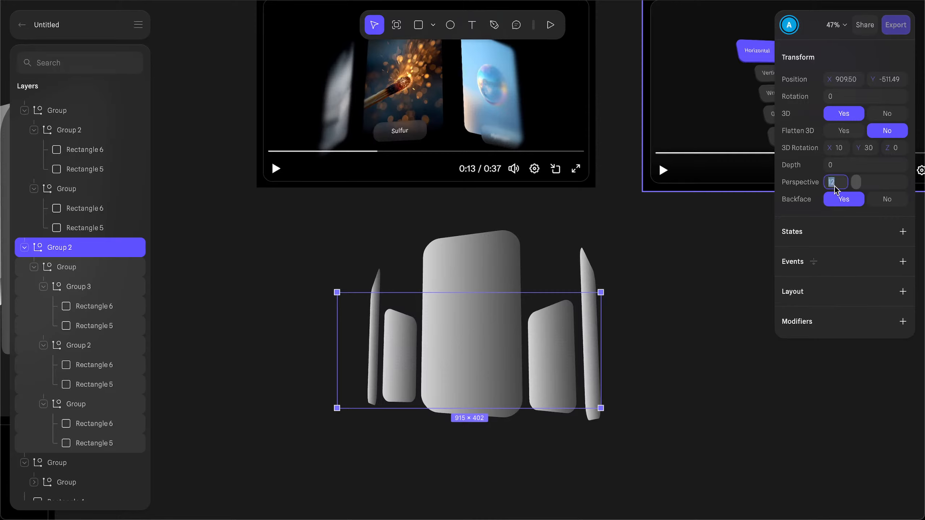
type("30")
key("Return")
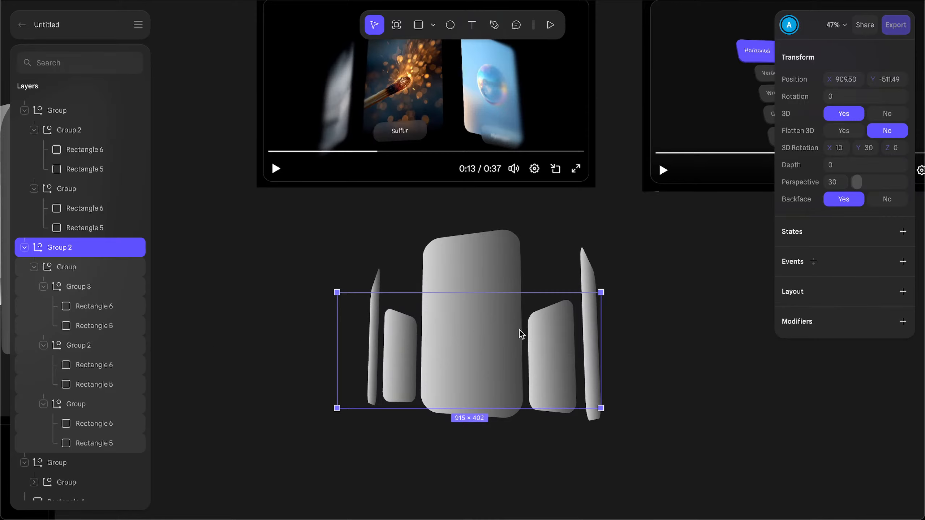
scroll(396, 296, "up", 3)
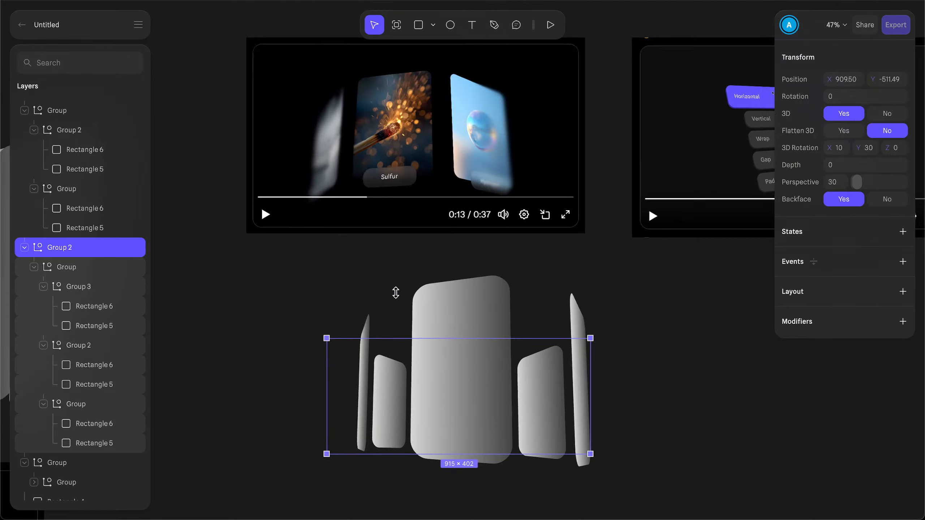
scroll(397, 295, "down", 3)
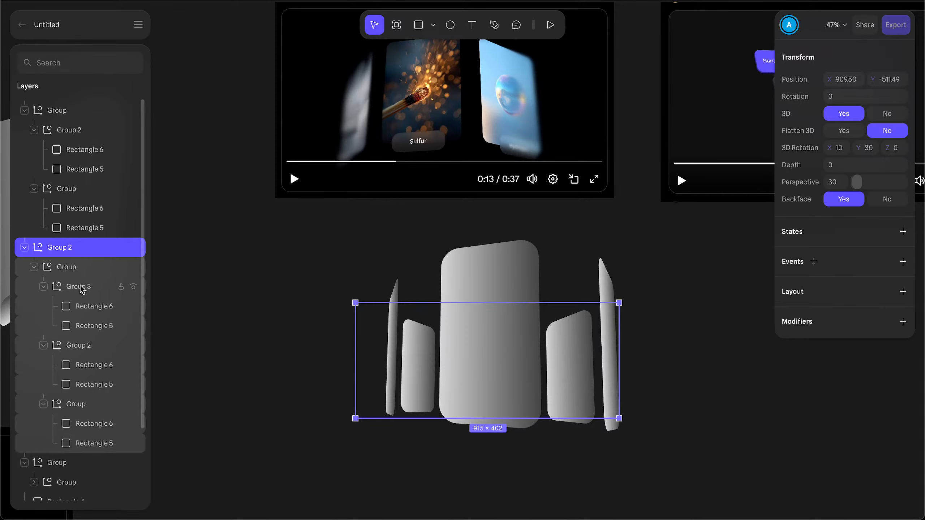
Step: Tighten the Group 3 card pair by setting the X position of Rectangle 6 to 300 and Rectangle 5 to -300
left_click(82, 306)
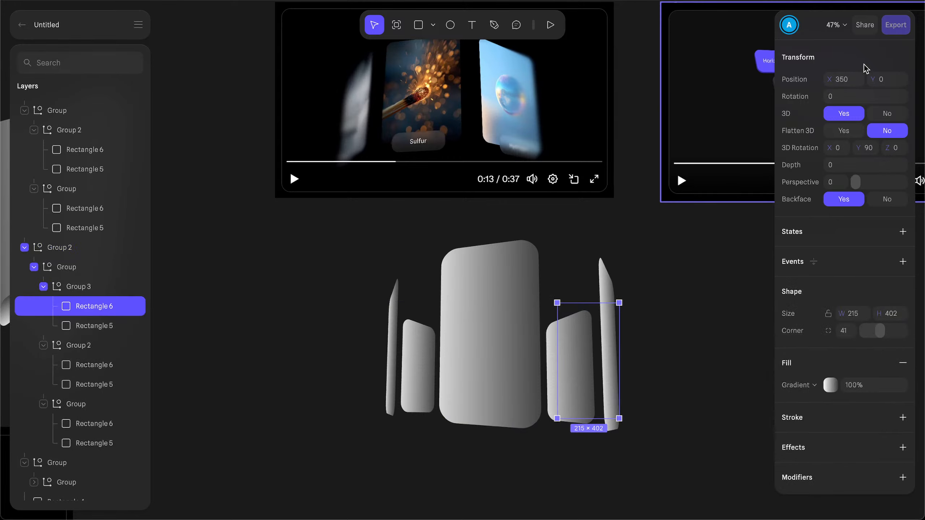
left_click(839, 82)
type("300")
key("Return")
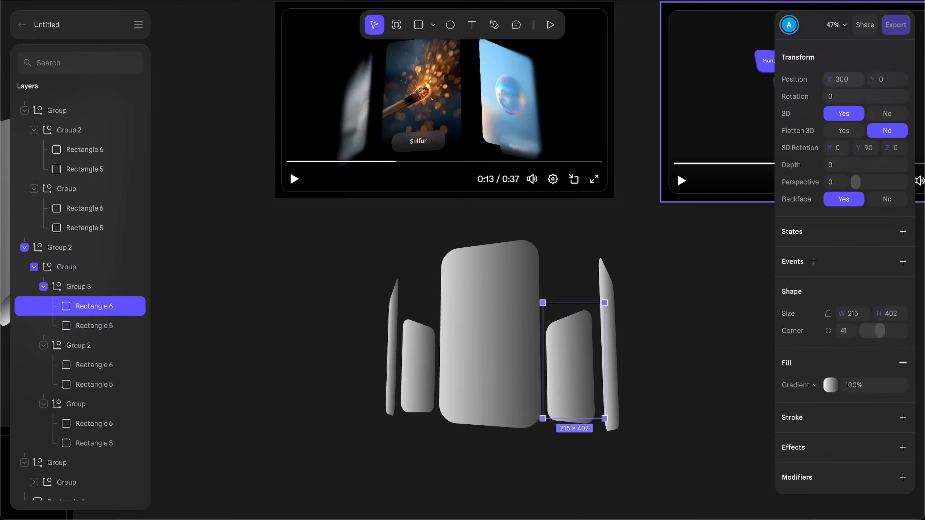
left_click(89, 328)
left_click(856, 85)
type("300")
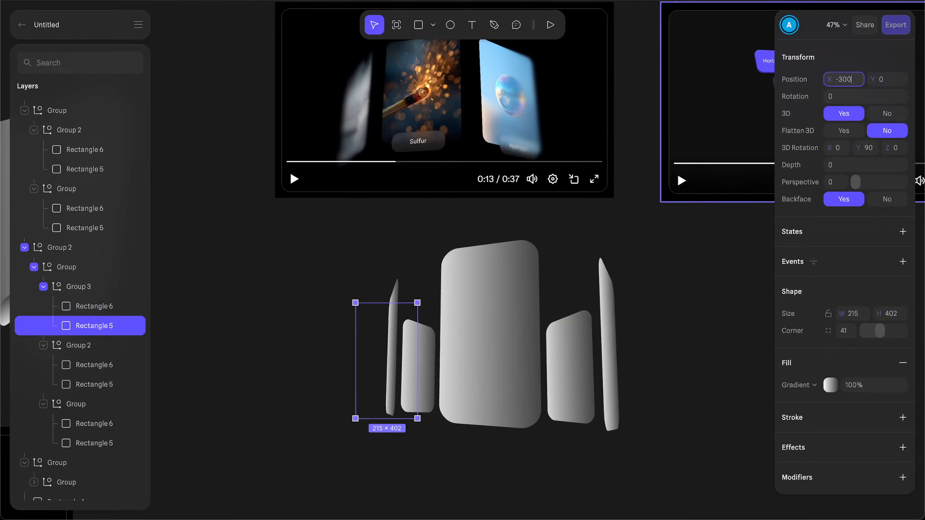
key("Return")
Step: Tighten the nested Group 2 card pair by setting the X position of Rectangle 5 to -300 and Rectangle 6 to 300
left_click(80, 382)
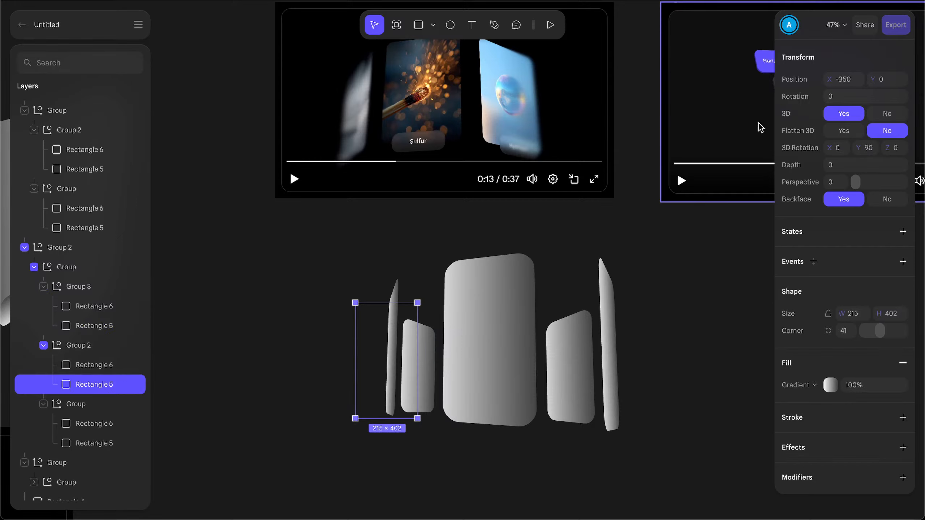
double_click(852, 79)
type("3")
key("Return")
left_click(91, 365)
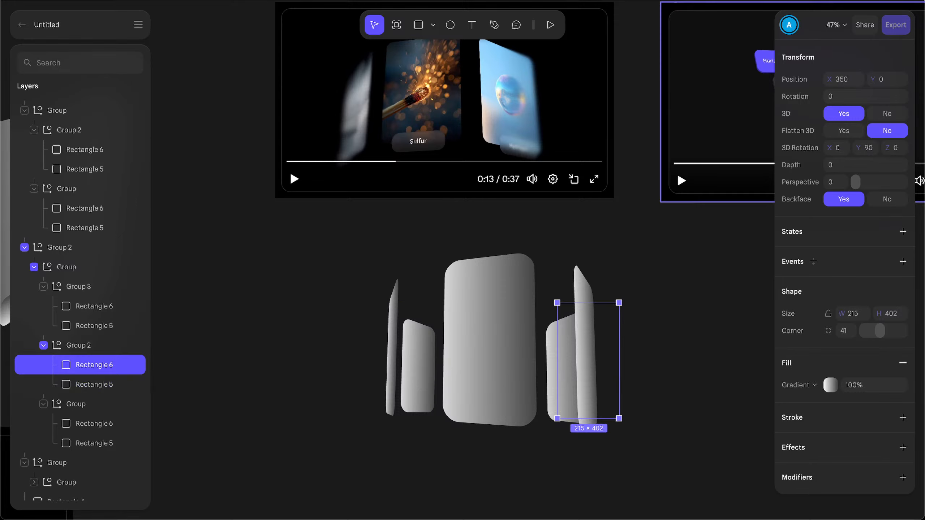
double_click(841, 79)
type("3")
key("Return")
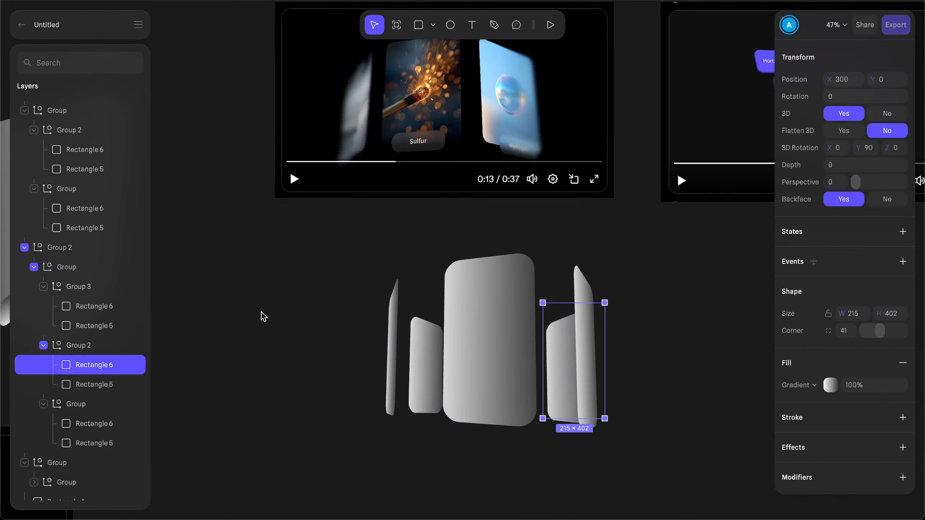
Step: Tighten the innermost Group card pair by setting the X position of Rectangle 6 to 300 and Rectangle 5 to -300
left_click(92, 423)
double_click(841, 79)
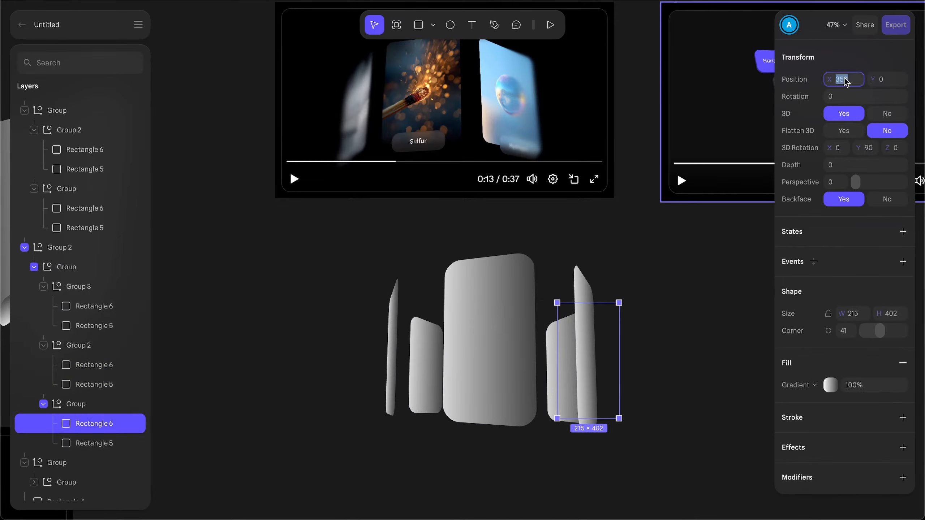
type("300")
key("Return")
left_click(100, 441)
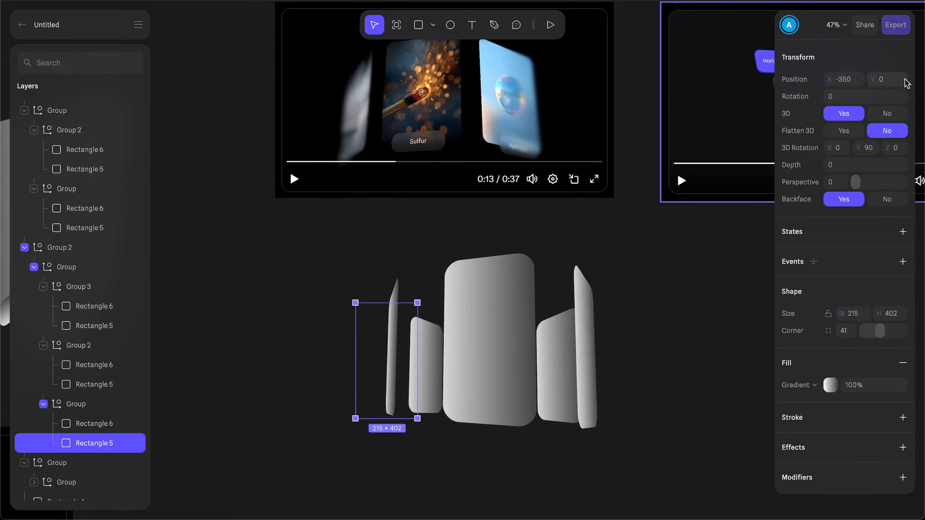
double_click(853, 81)
type("-300")
key("Return")
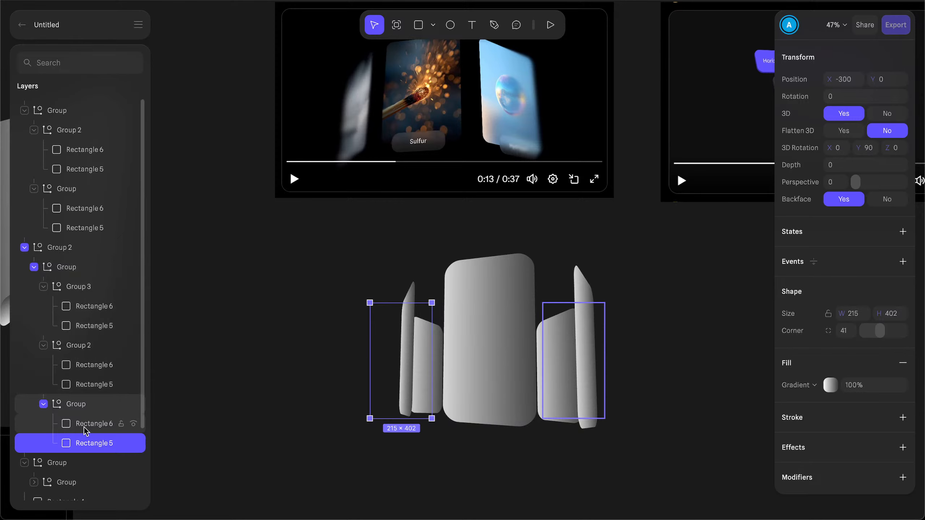
Step: Set the 3D Y rotation of Rectangle 5 and Rectangle 6 in the innermost Group card pair to 100
mouse_move(858, 147)
left_mouse_down()
mouse_move(870, 147)
mouse_move(858, 149)
left_mouse_up()
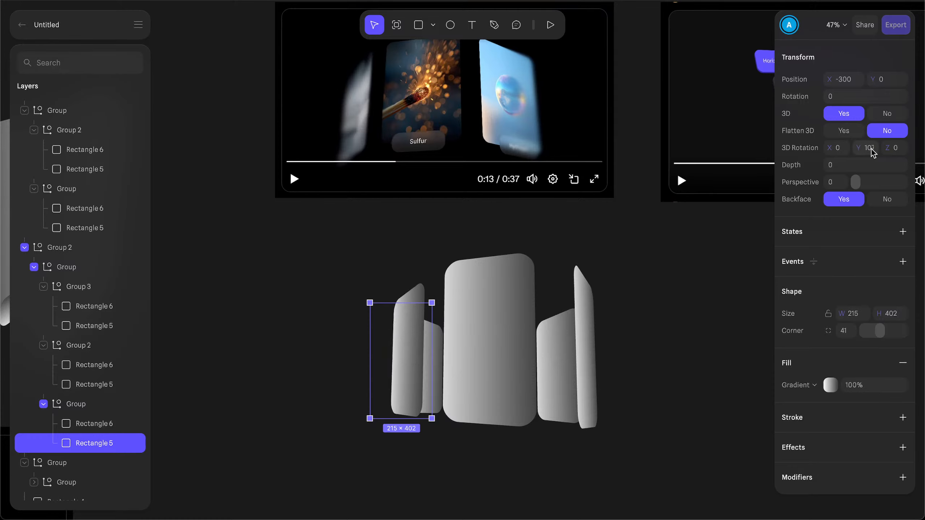
left_click(871, 149)
type("1")
type("00")
key("Return")
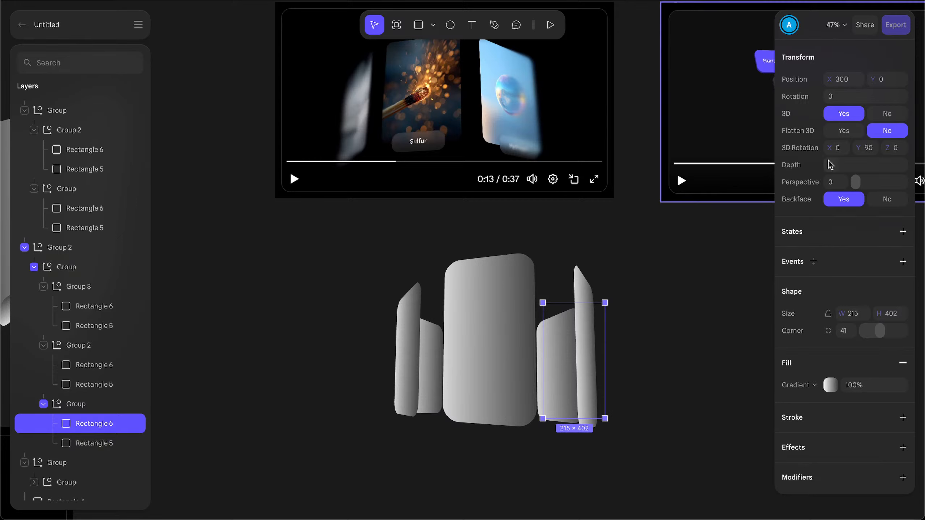
type("100")
key("Return")
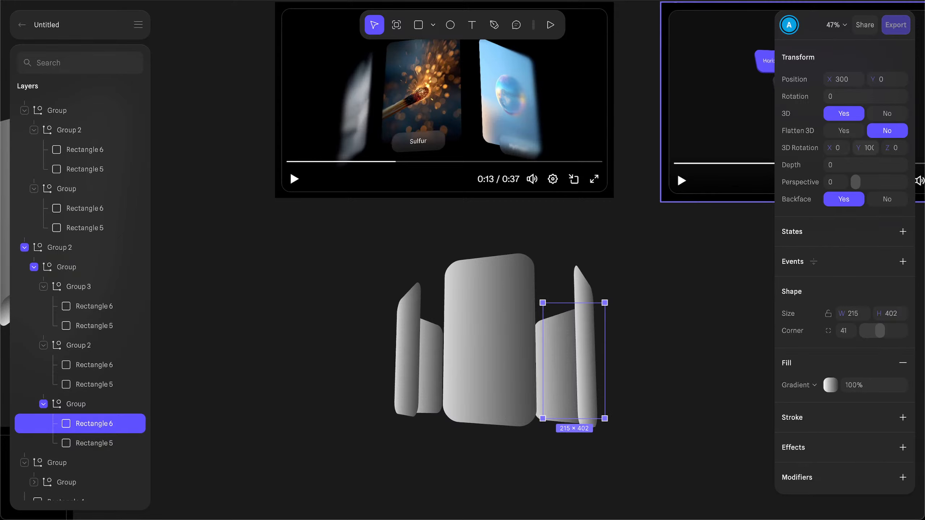
Step: Set the 3D Y rotation of Rectangle 6 in the Group 3 card pair to 100
left_click(105, 385)
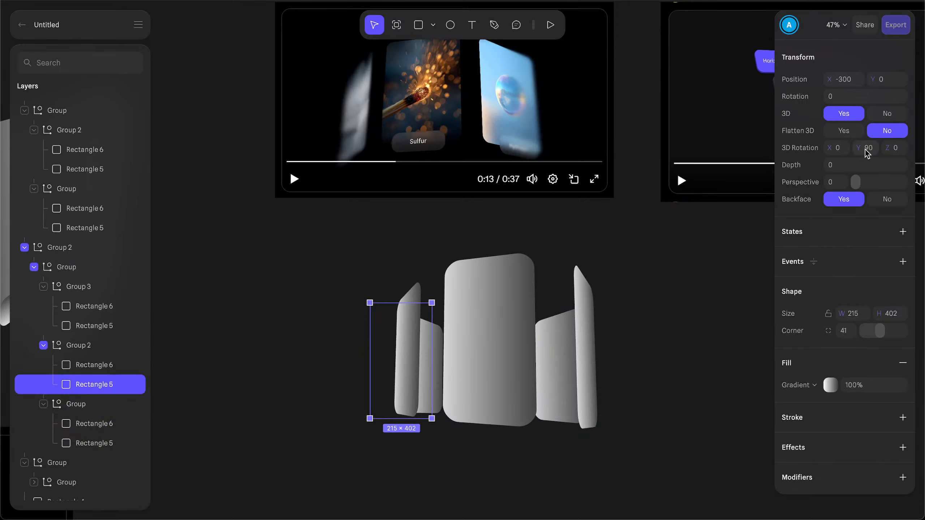
left_click(577, 316)
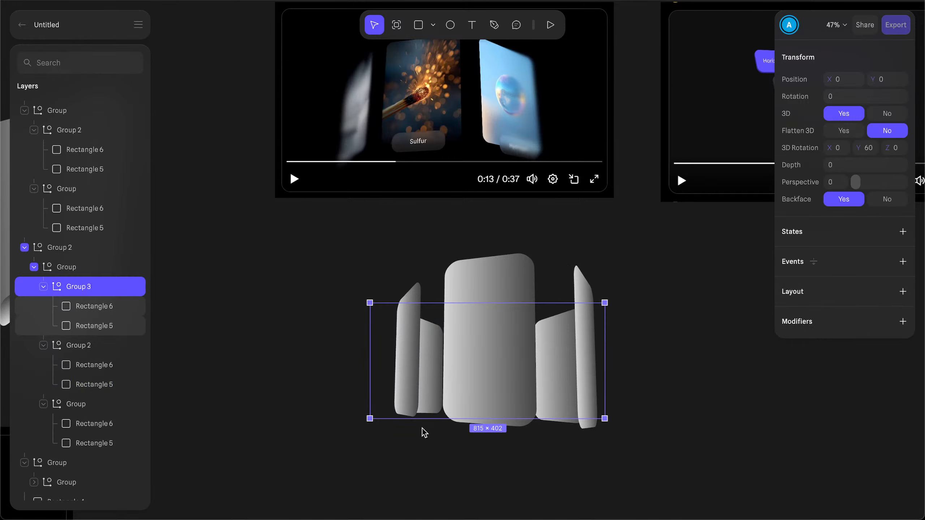
left_click(75, 307)
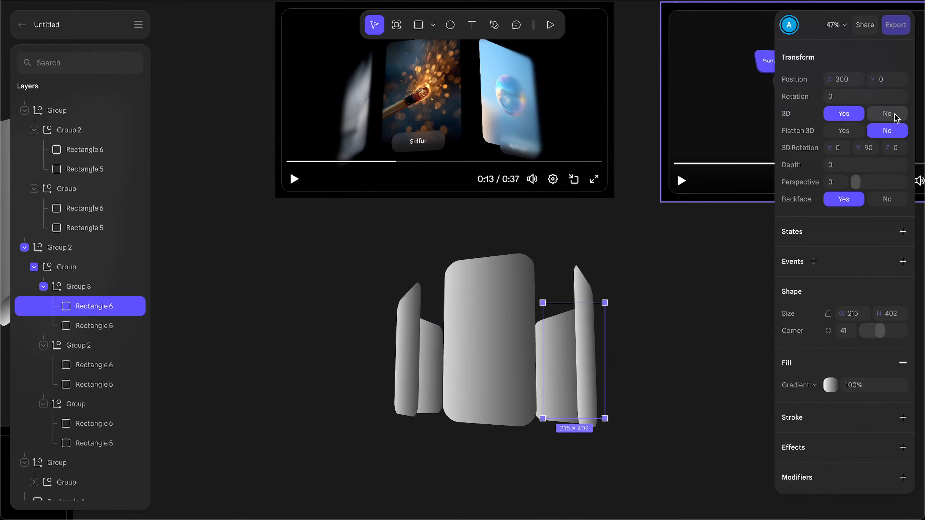
left_click(868, 148)
type("10")
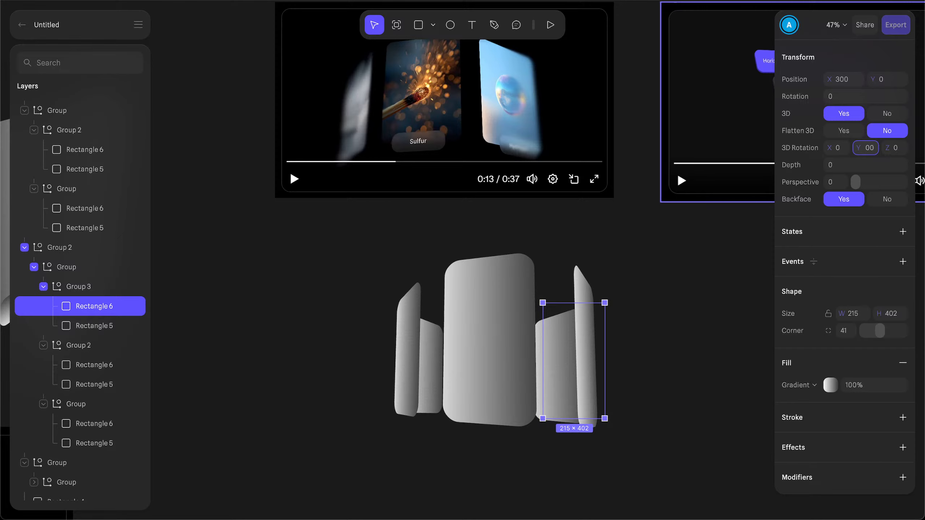
key("Return")
left_click(869, 148)
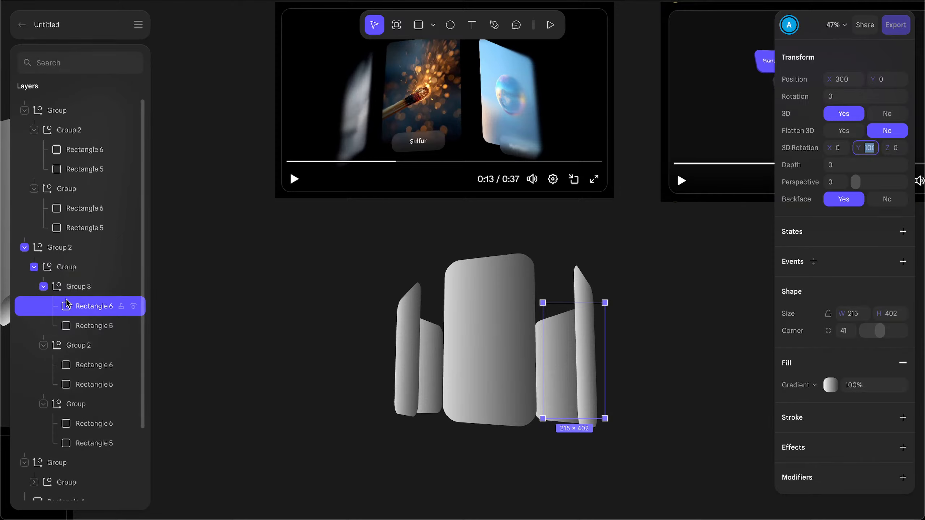
scroll(74, 364, "down", 1)
Step: Set the 3D Y rotation of Rectangle 6 in the nested Group 2 card pair to 100
left_click(78, 337)
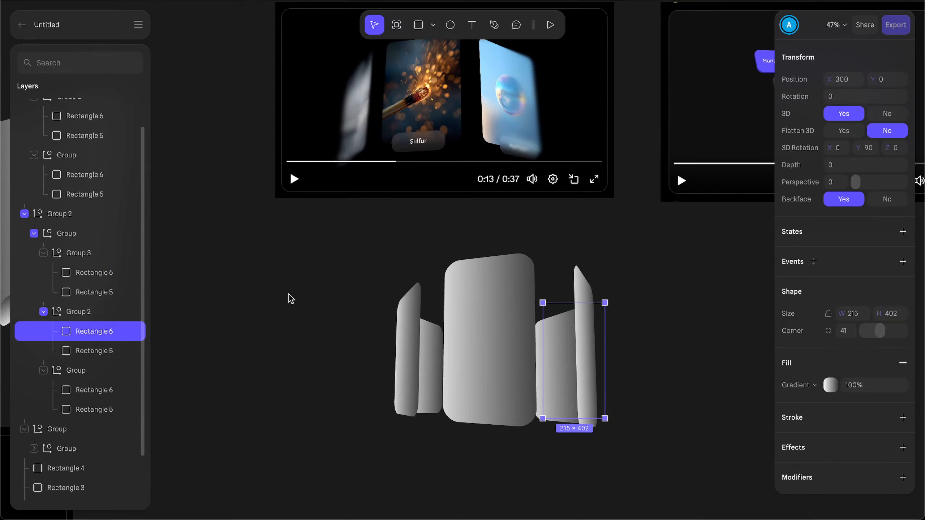
left_click(867, 150)
type("100")
key("Return")
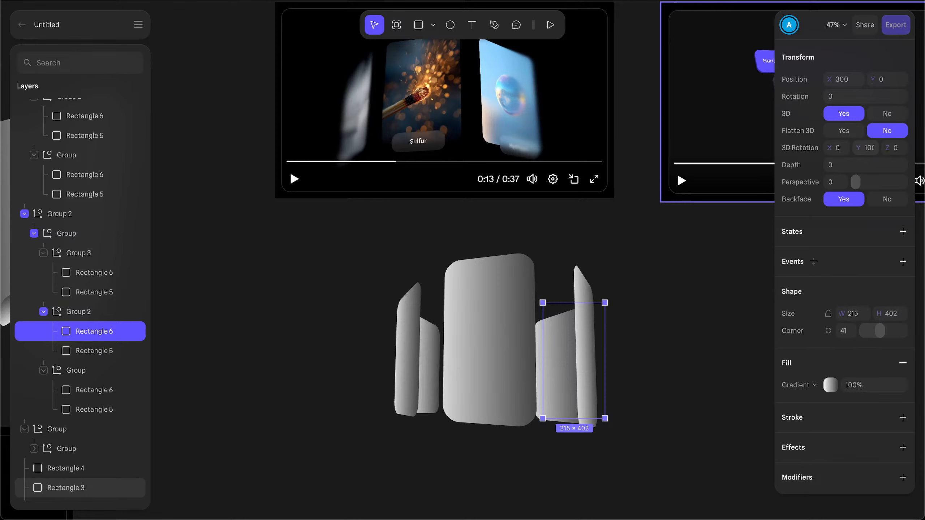
Step: Try a 3D Y rotation of 100 on Rectangle 5 in the nested Group 2 card pair
left_click(103, 351)
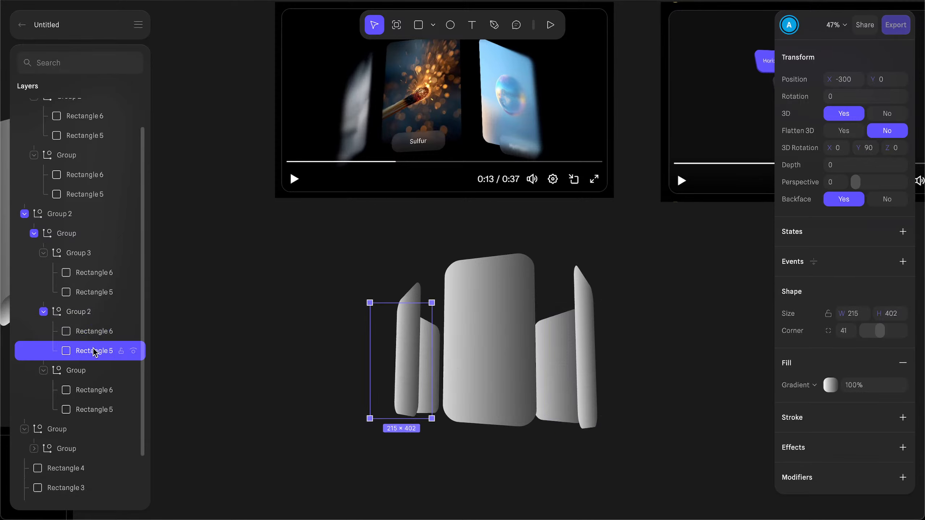
left_click(870, 149)
type("00")
key("Return")
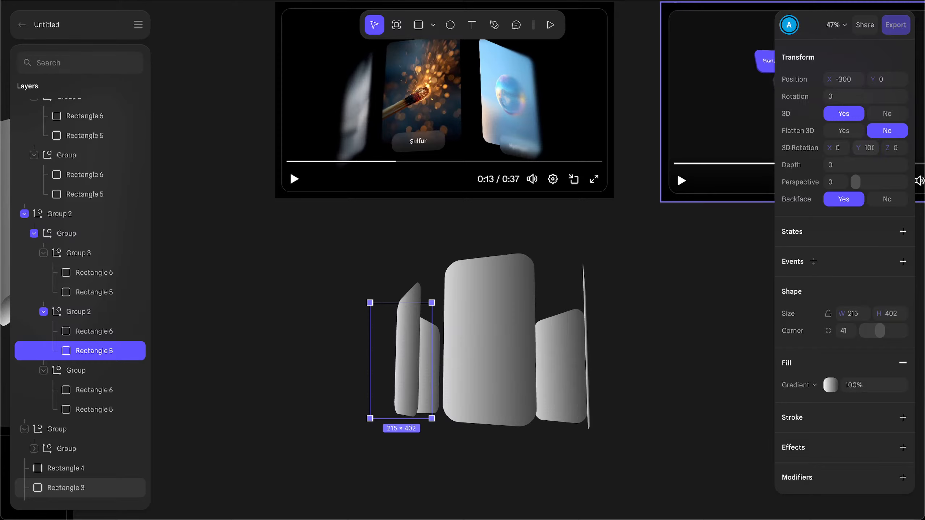
Step: Set the 3D Y rotation of Rectangle 5 in the nested Group 2 to -100, and select the Group holding all card pairs
left_click(876, 147)
type("-")
key("Return")
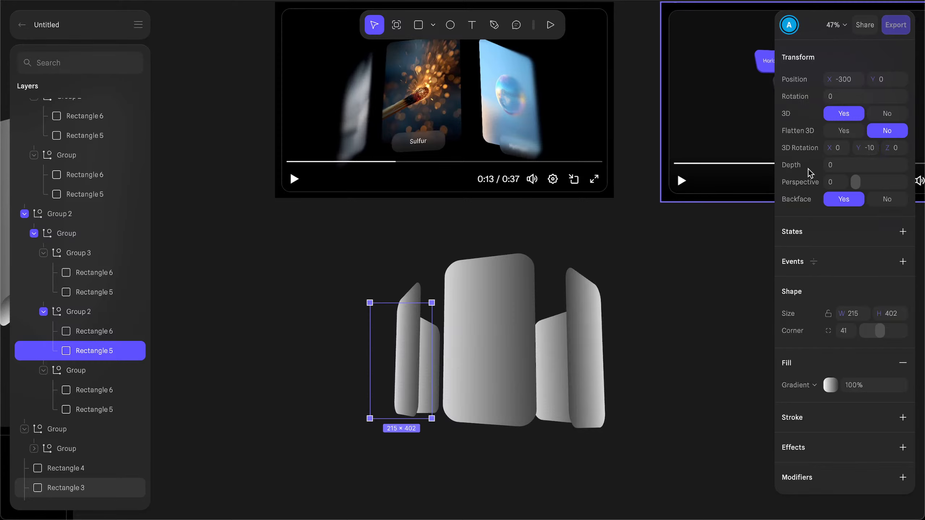
left_click(864, 153)
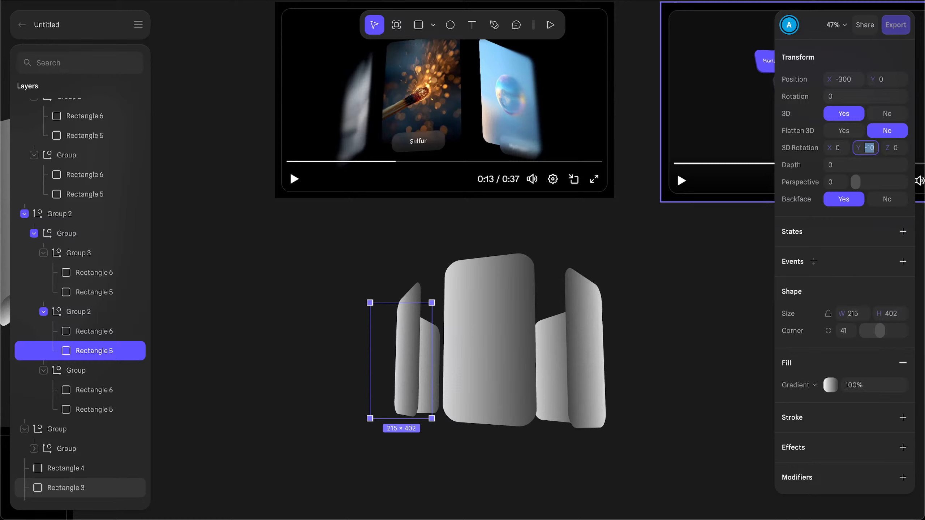
key("Return")
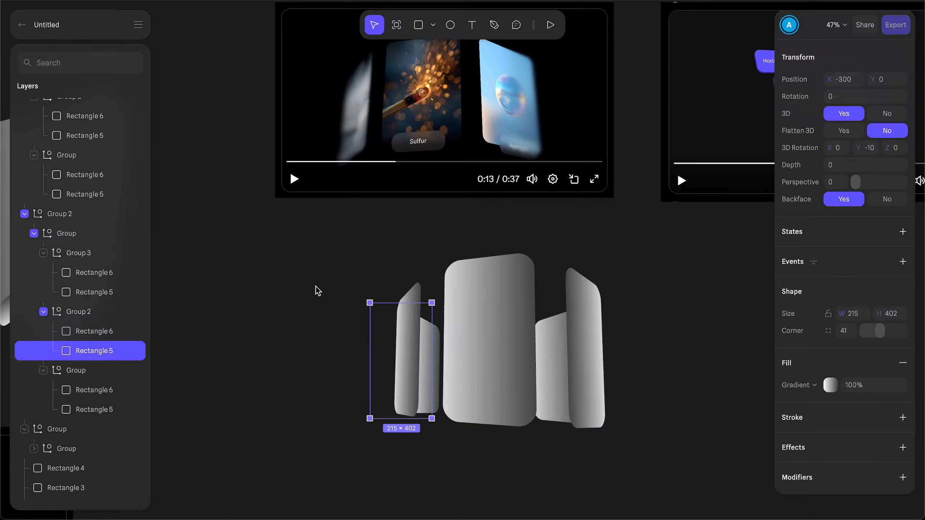
left_click(104, 235)
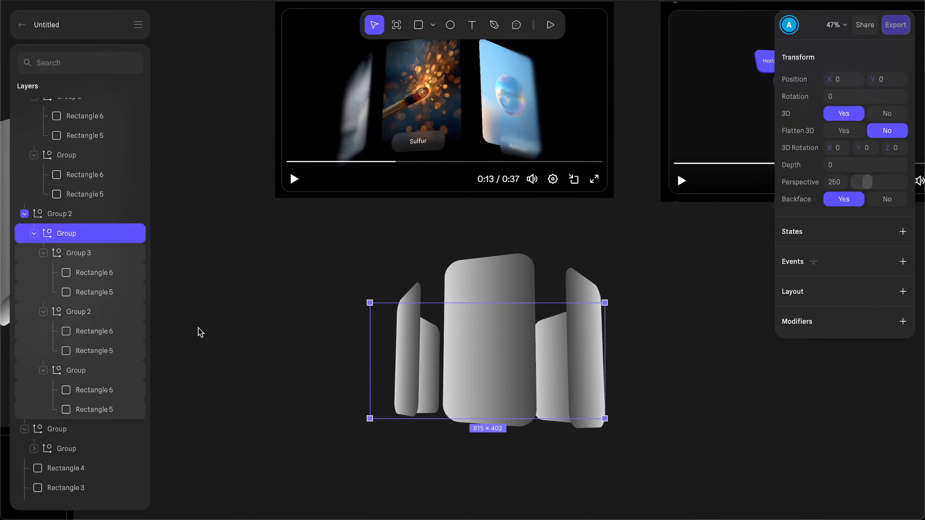
Step: Reset the 3D X and Y rotations of the outer Group 2 to 0
left_click(68, 214)
left_click(841, 148)
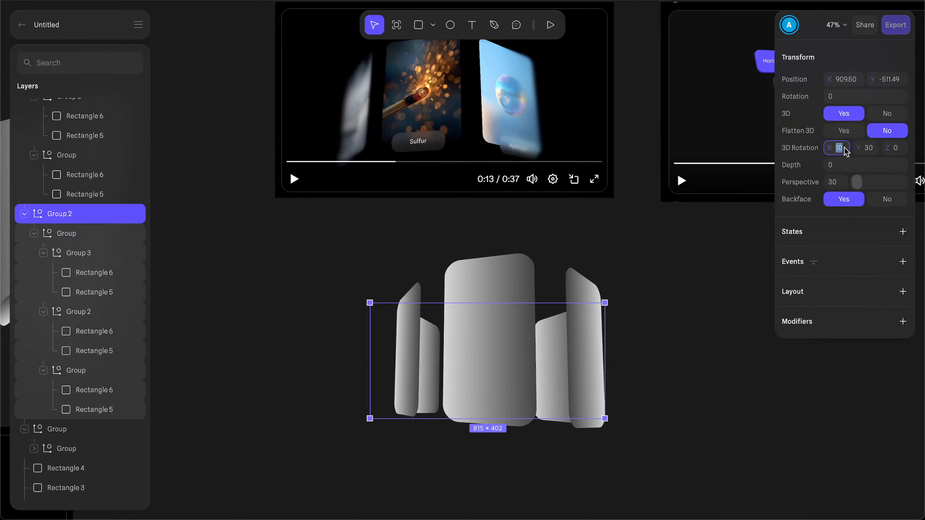
type("0")
key("Return")
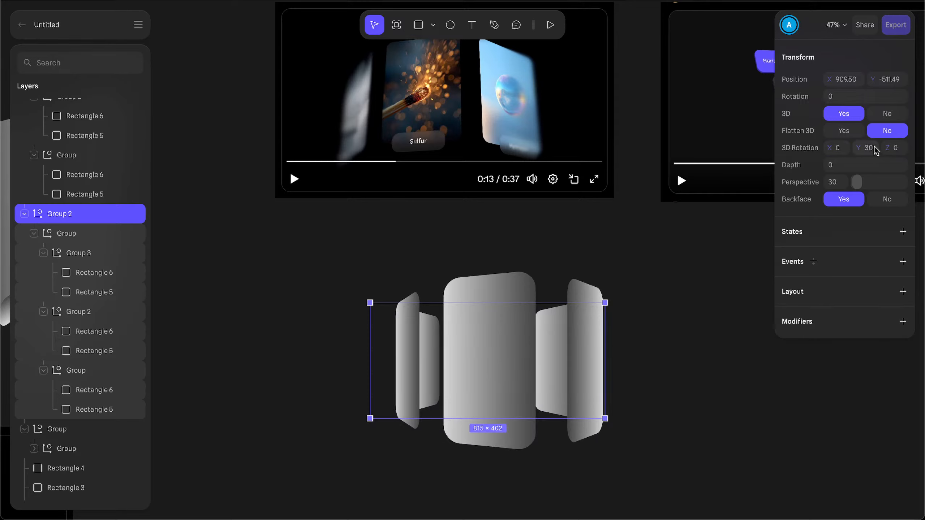
type("0")
key("Return")
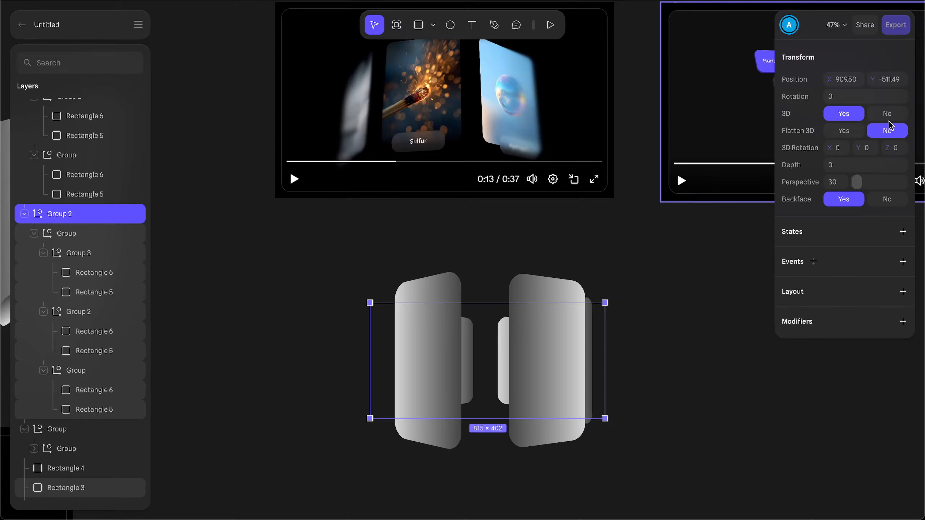
Step: Set the 3D X rotation of the Group holding all card pairs to 20 and turn it about Y until one card faces forward
left_click(70, 235)
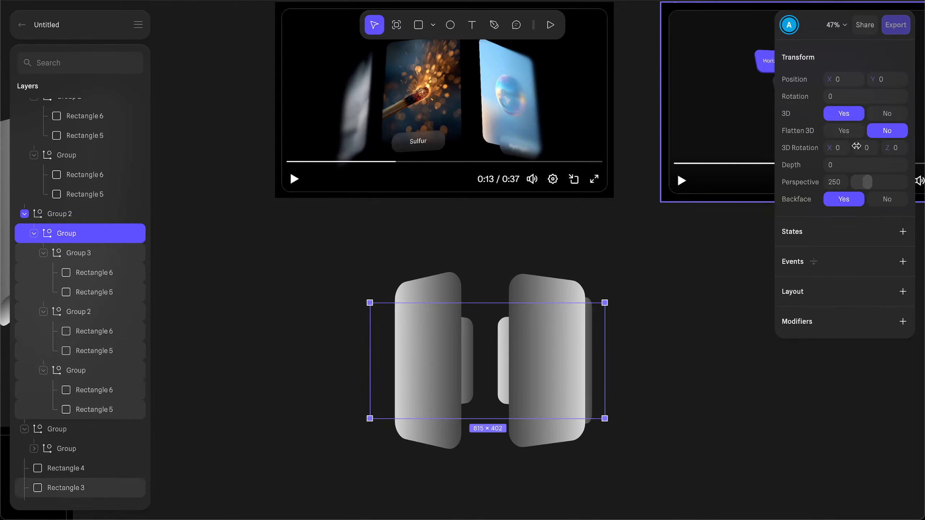
mouse_move(849, 150)
left_mouse_down()
mouse_move(892, 150)
mouse_move(825, 153)
mouse_move(870, 150)
mouse_move(835, 150)
mouse_move(858, 149)
left_mouse_up()
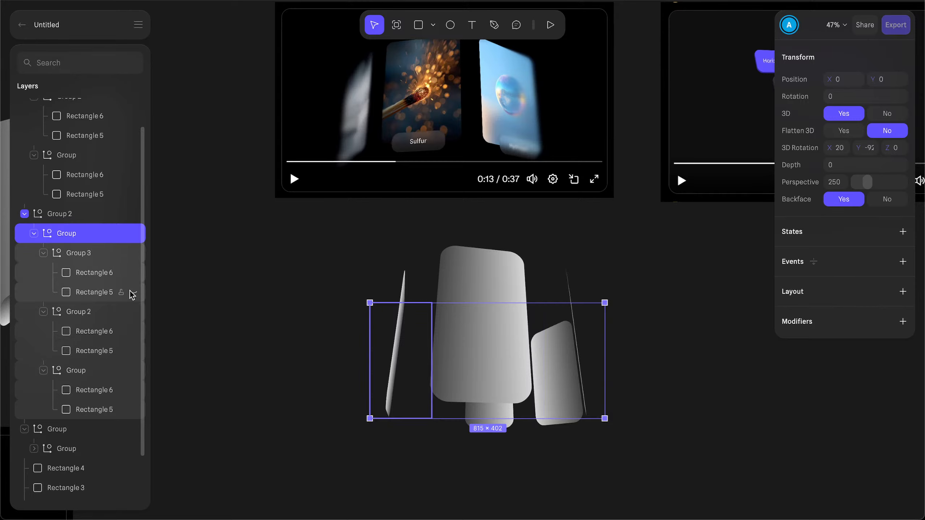
Step: Identify the front card by toggling card visibility, and set the 3D Y rotation of Rectangle 6 in the innermost Group pair to 90
left_click(131, 333)
left_click(132, 333)
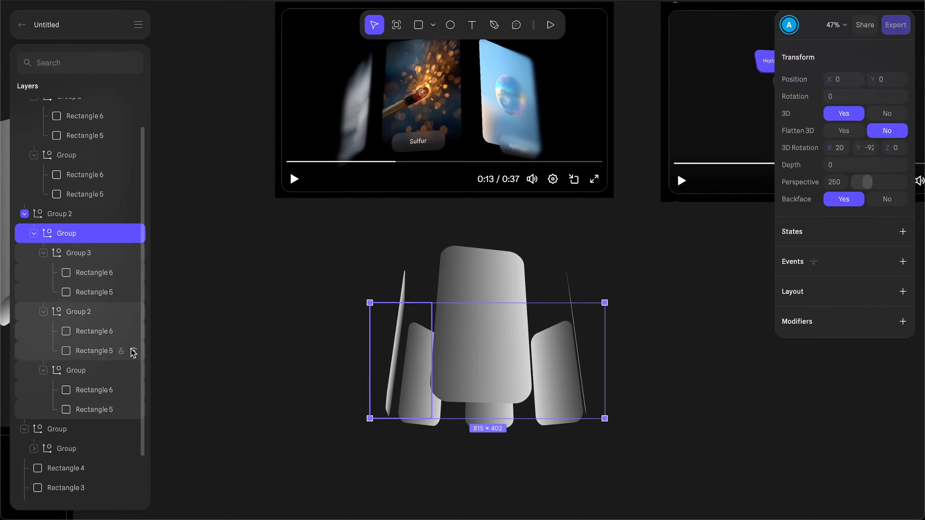
left_click(132, 350)
left_click(132, 351)
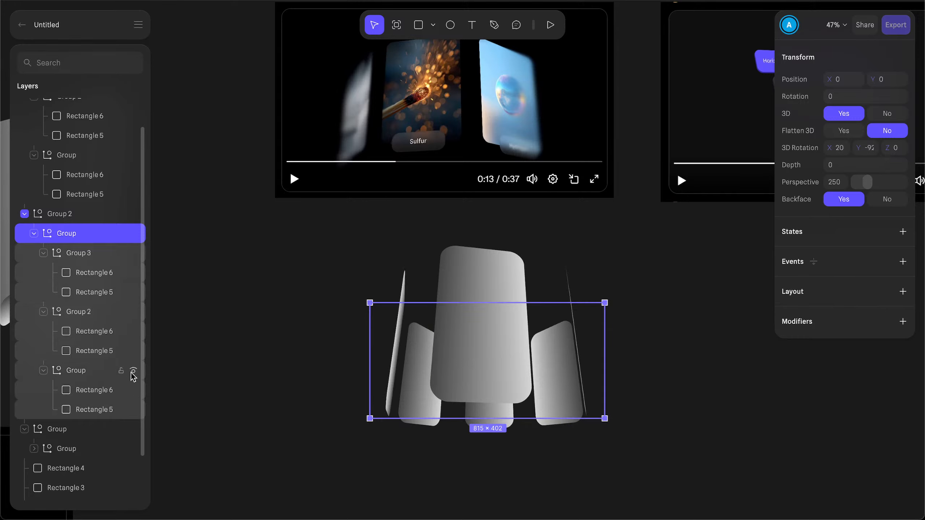
left_click(133, 394)
left_click(132, 393)
left_click(112, 392)
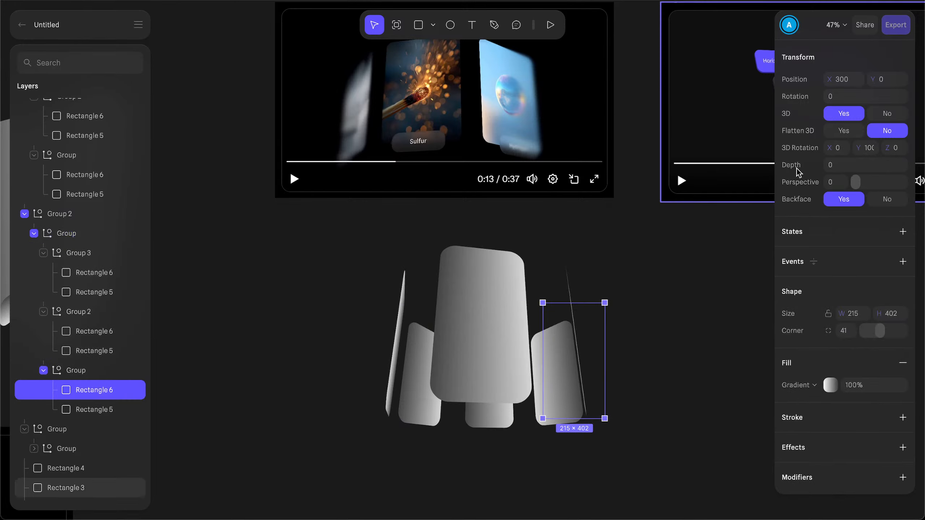
left_click_drag(859, 148, 852, 148)
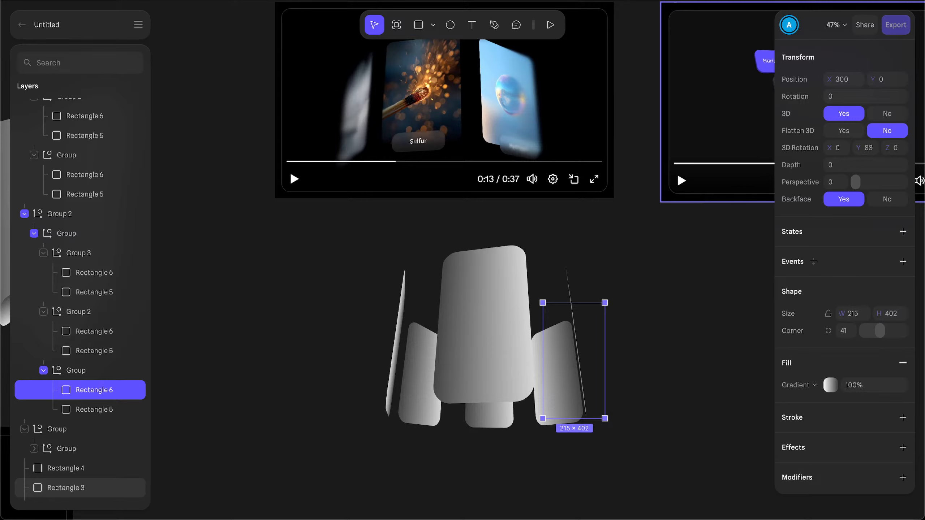
left_click(873, 150)
type("90")
key("Return")
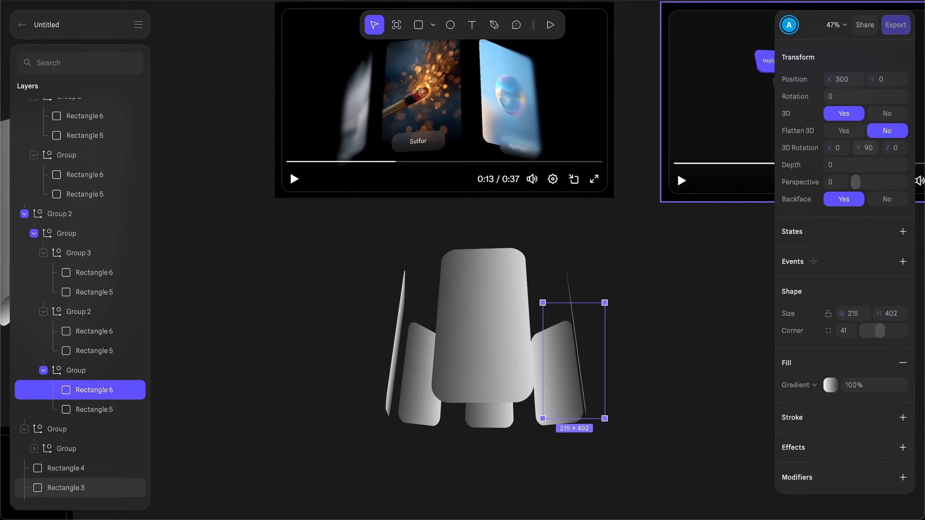
Step: Turn the Group holding all card pairs about Y to the next card, and set the 3D Y rotation of Rectangle 6 in Group 3 to 90
left_click(69, 233)
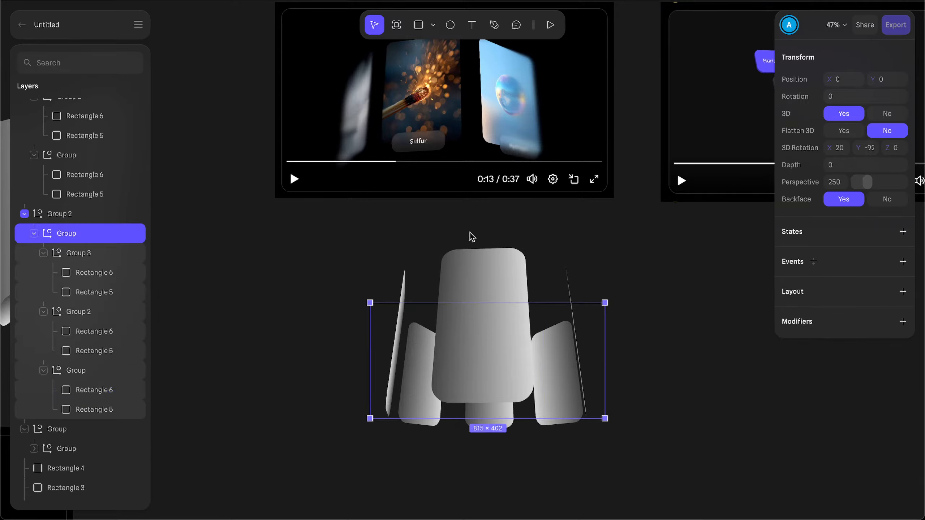
left_click_drag(857, 148, 885, 148)
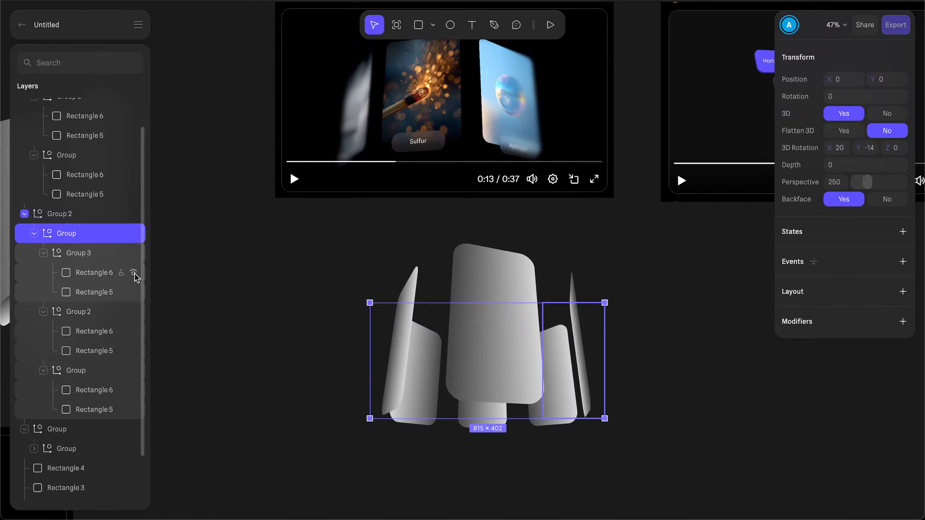
left_click(134, 273)
left_click(868, 149)
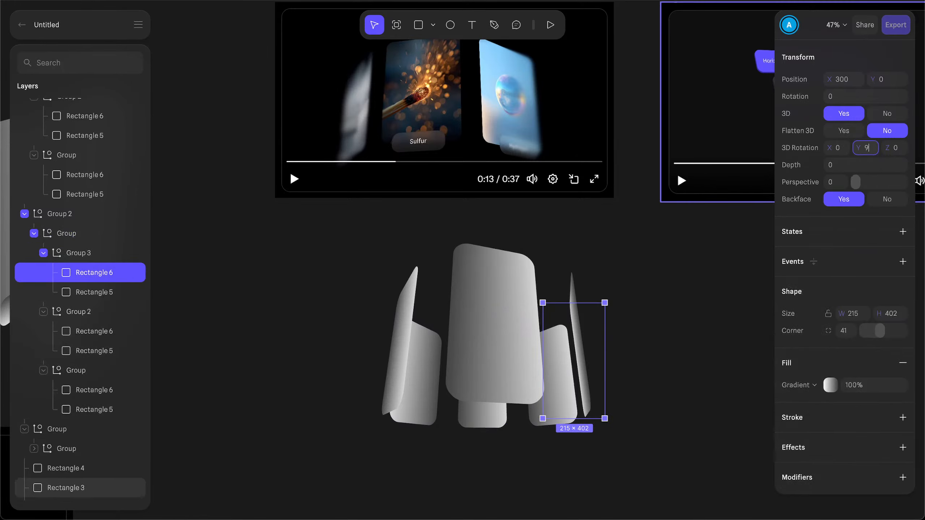
Step: Turn the Group holding all card pairs further about Y to bring another slanted card to the front
left_click(72, 234)
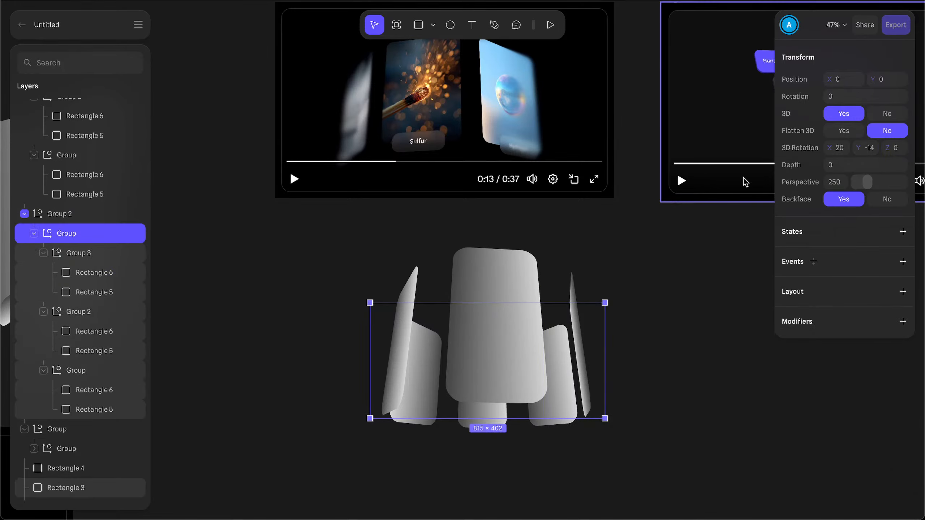
left_click_drag(862, 147, 845, 147)
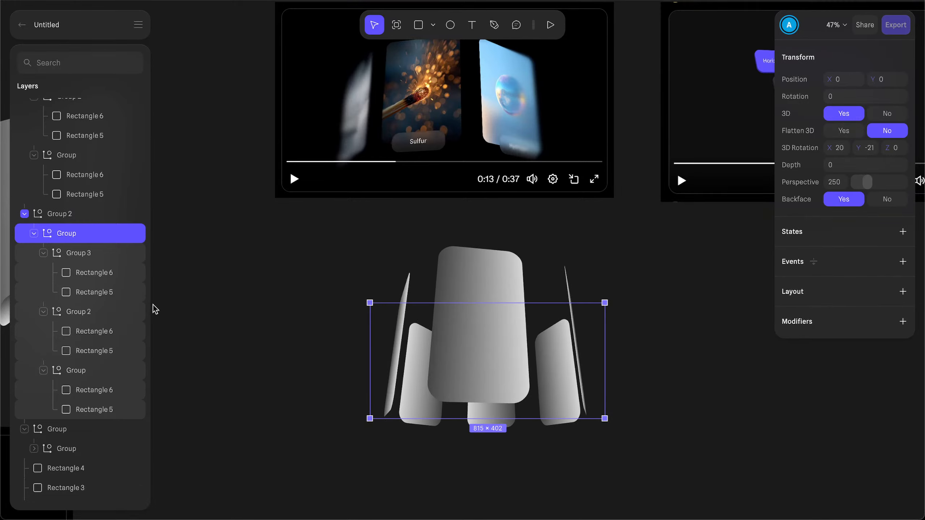
Step: Set the 3D Y rotation of Rectangle 6 in the nested Group 2 to 90
left_click(95, 292)
left_click(100, 331)
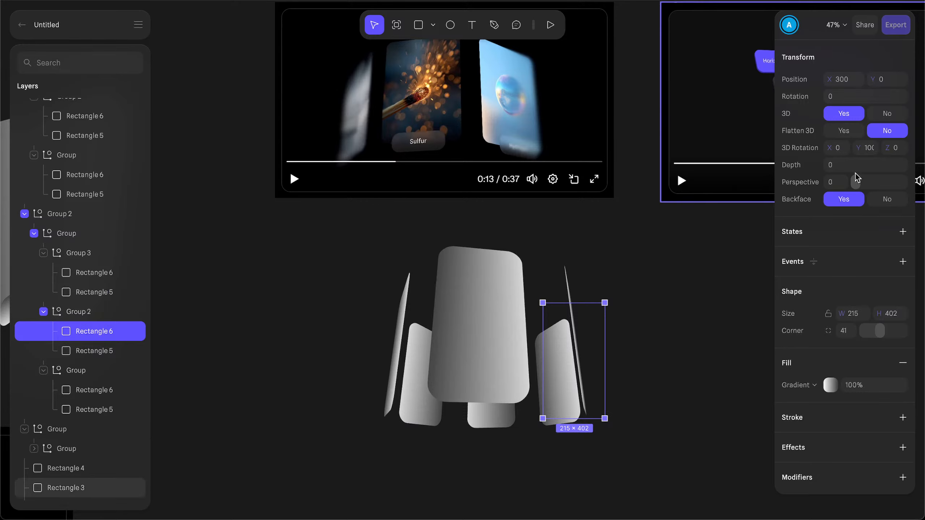
left_click(869, 148)
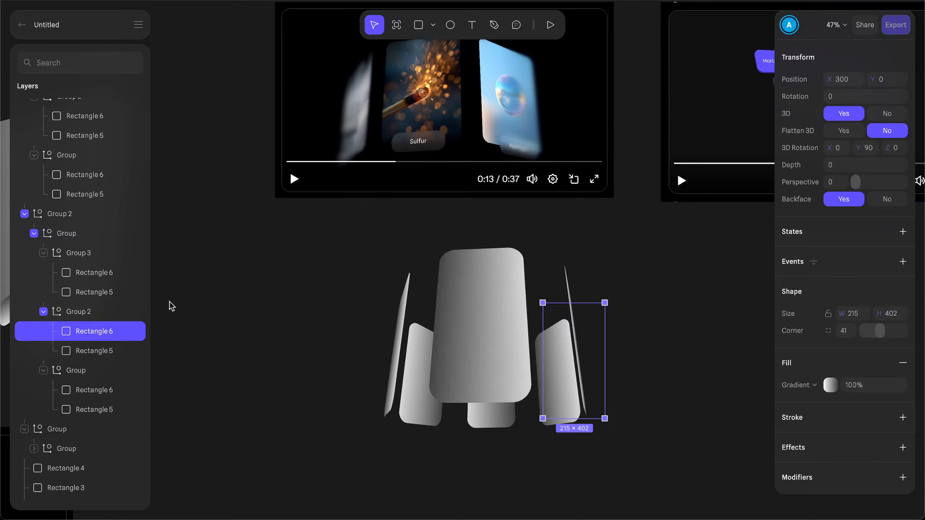
Step: Rotate the carousel group around Y to check its cards, and set the Y rotation of Rectangle 5 in the innermost Group to 90
left_click(94, 350)
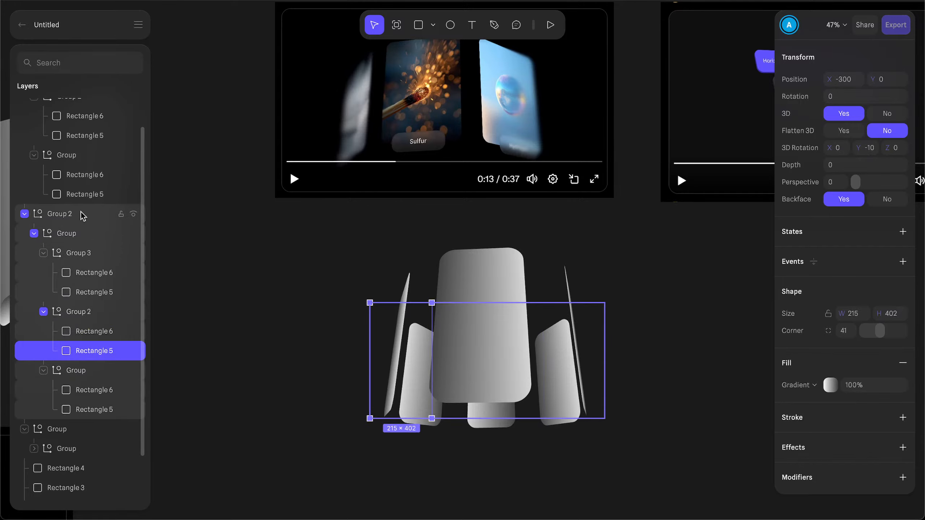
left_click(81, 233)
mouse_move(859, 148)
left_mouse_down()
mouse_move(871, 148)
mouse_move(856, 148)
left_mouse_up()
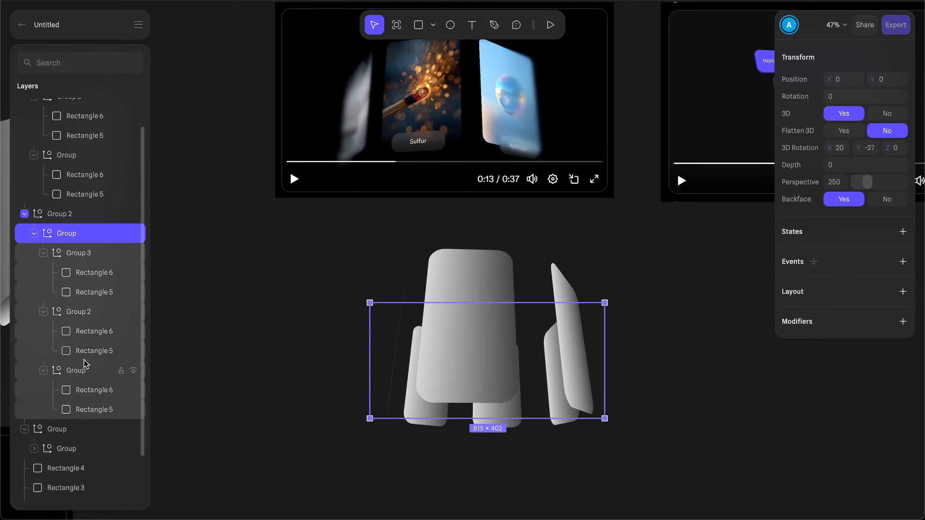
left_click(89, 352)
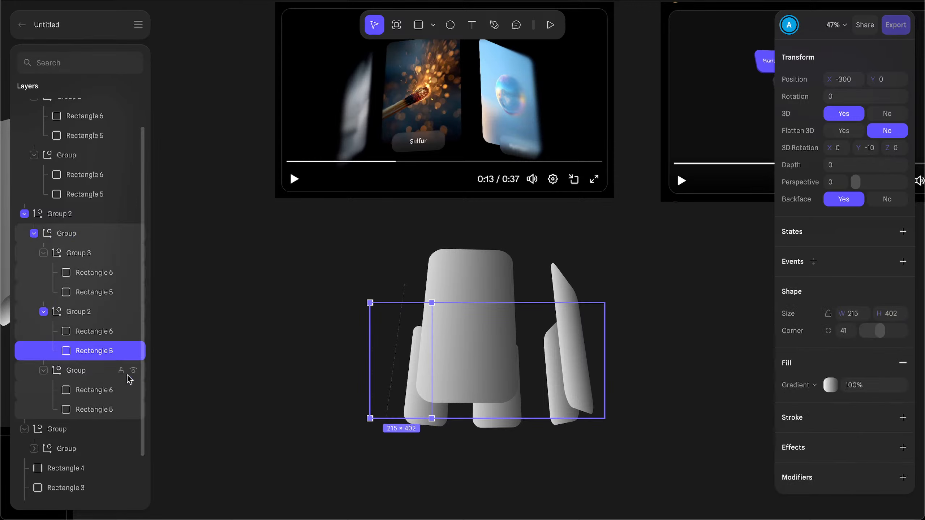
left_click(83, 410)
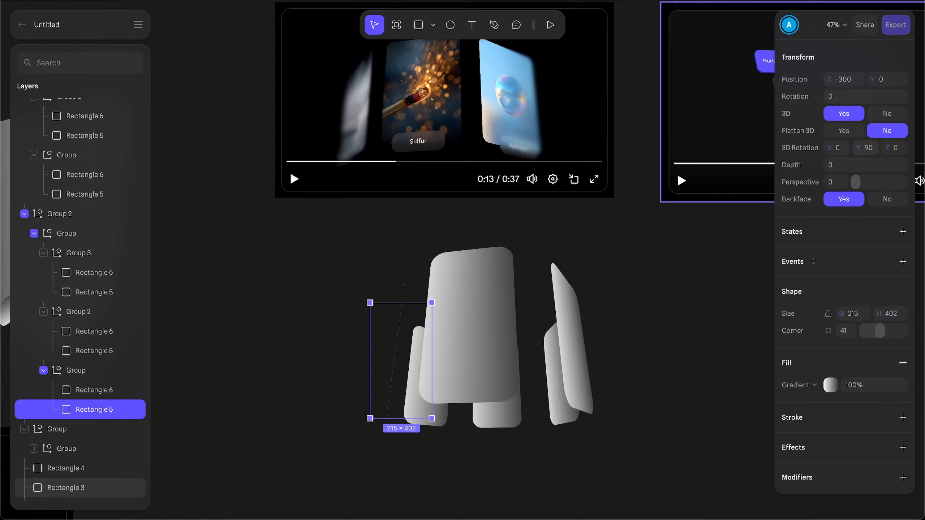
Step: Rotate the carousel group around Y until a card faces the front, and check the rotation of Rectangle 6 in Group 3
left_click(82, 233)
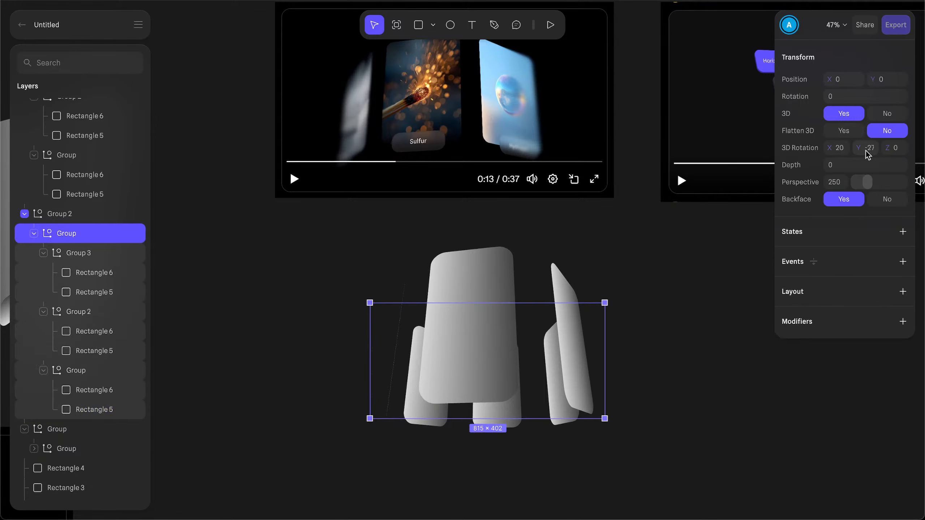
mouse_move(865, 150)
left_mouse_down()
mouse_move(836, 151)
mouse_move(904, 150)
mouse_move(848, 150)
mouse_move(881, 151)
left_mouse_up()
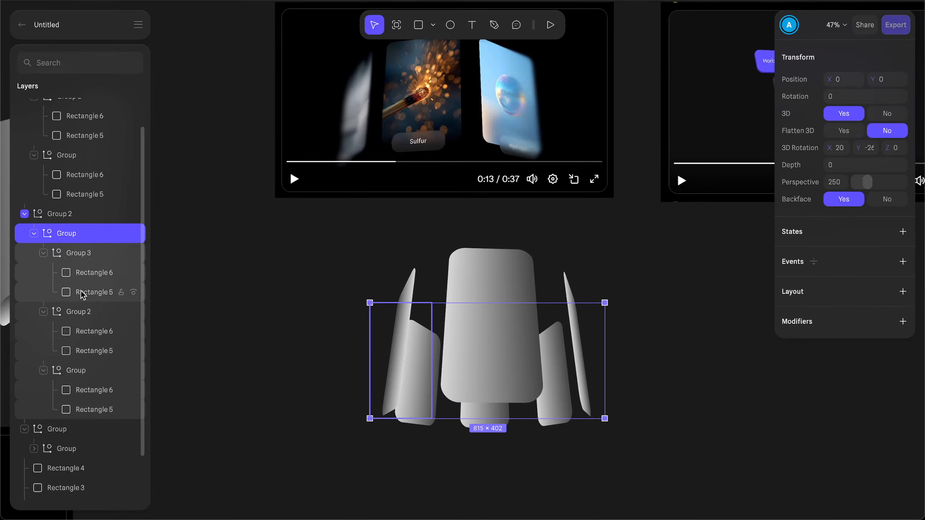
left_click(82, 277)
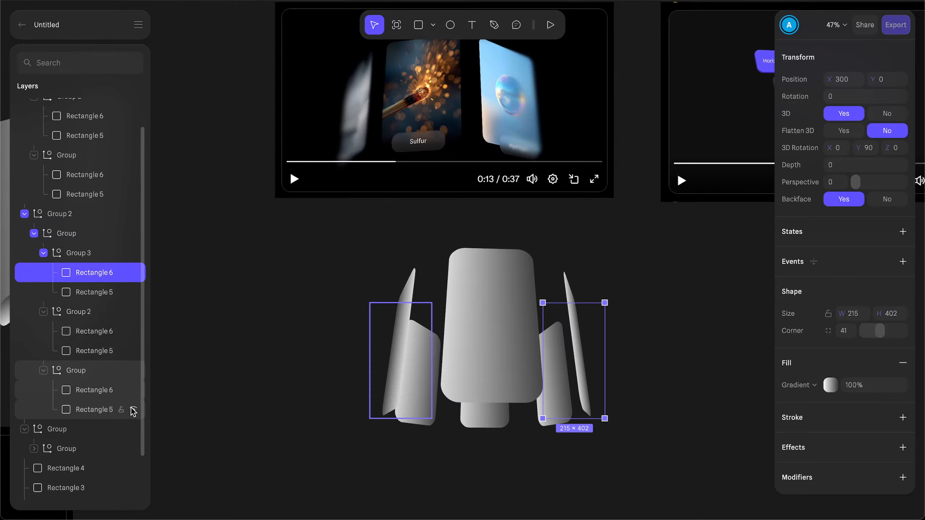
Step: Duplicate Rectangle 5 in the innermost Group and reorient the copy's linear gradient so it runs vertically, dark at the top and light at the bottom
left_click(95, 410)
key("ctrl+d")
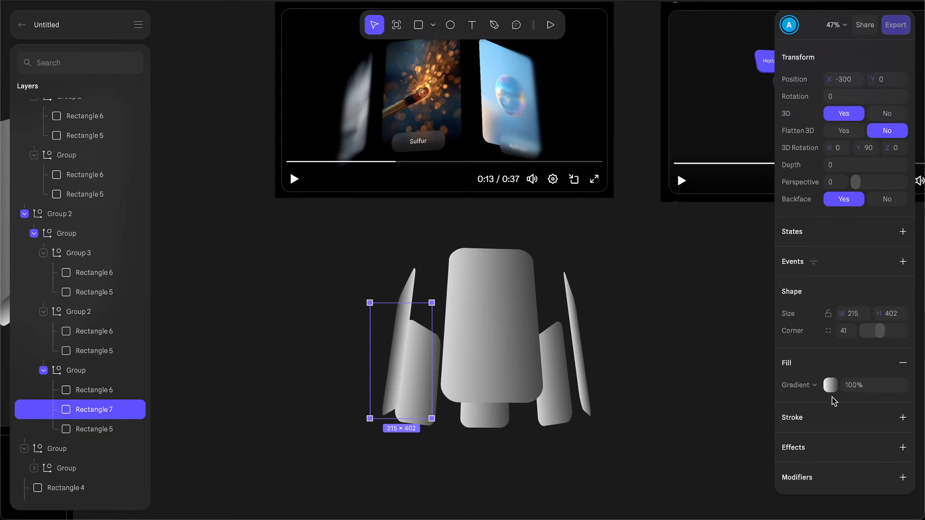
left_click(821, 384)
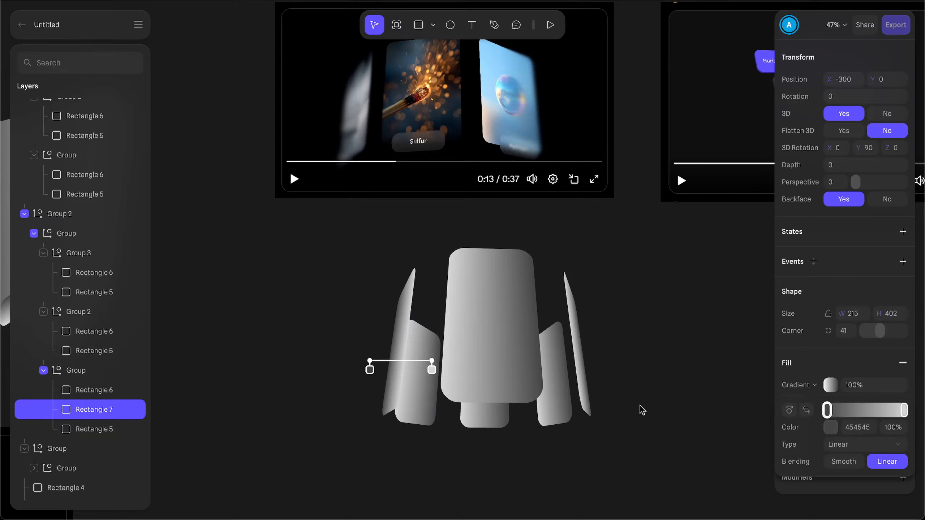
mouse_move(370, 364)
left_mouse_down()
mouse_move(384, 306)
mouse_move(434, 297)
left_mouse_up()
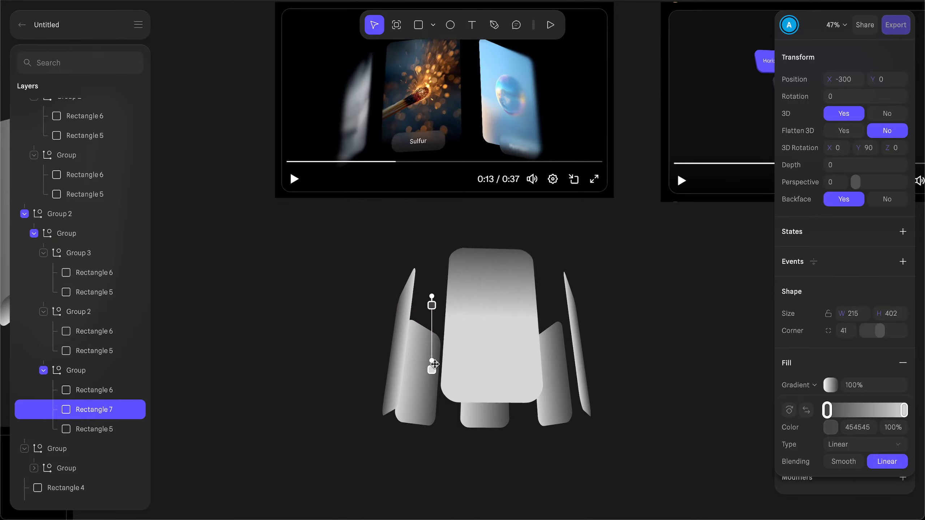
left_click_drag(433, 362, 391, 426)
left_click_drag(434, 296, 395, 330)
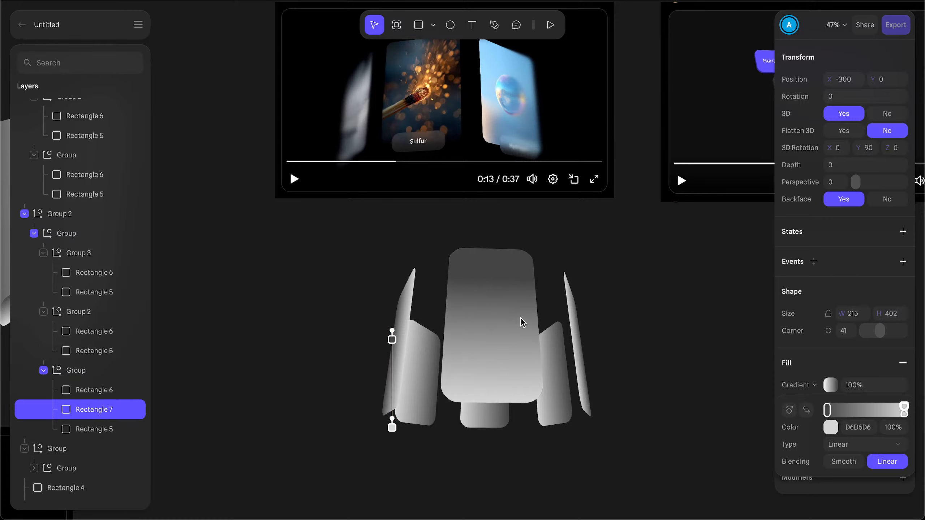
left_click(305, 357)
left_click(81, 415)
left_click(384, 351)
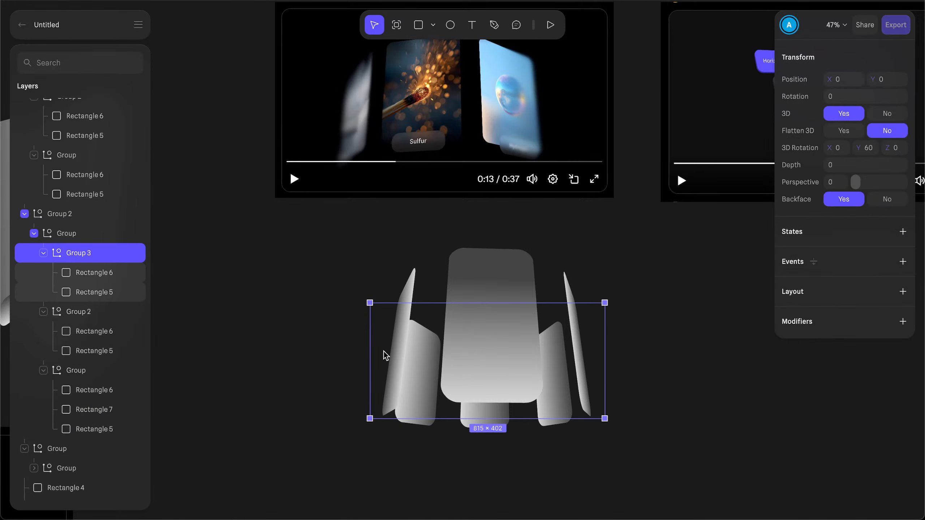
left_click_drag(383, 351, 384, 367)
key("ctrl+z")
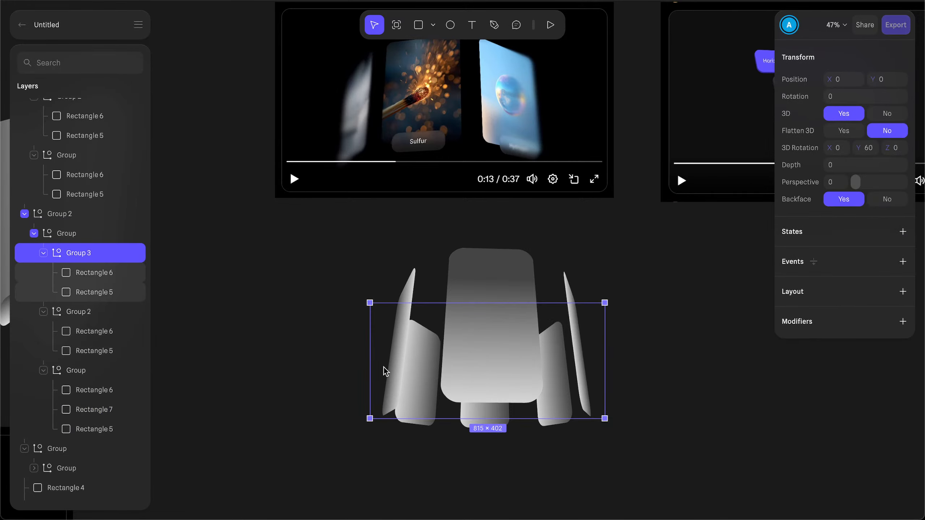
Step: Resize Rectangle 7 to a width of 155 and a height of 129
left_click(84, 409)
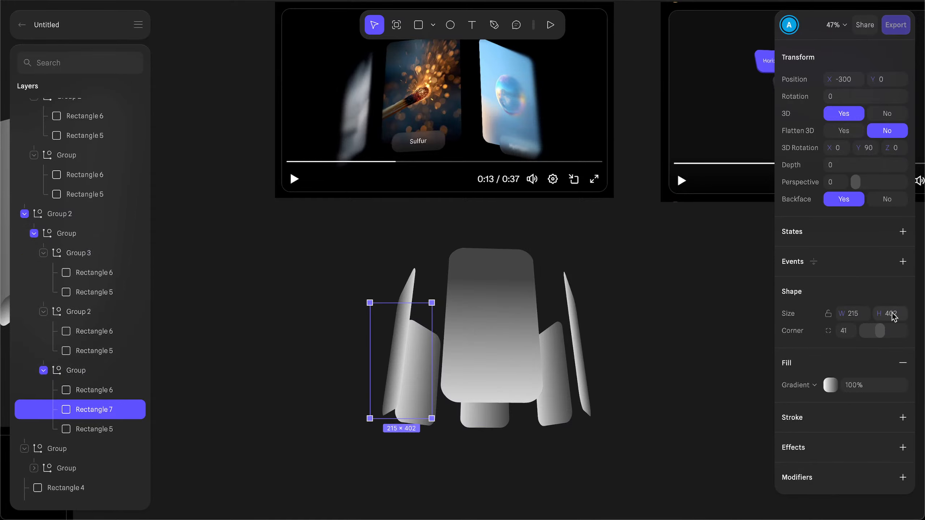
left_click_drag(878, 313, 779, 313)
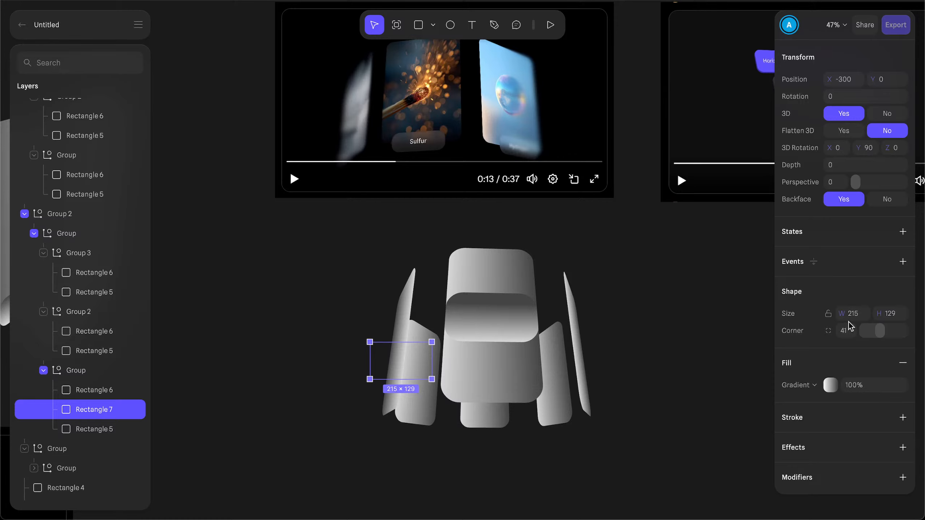
left_click_drag(841, 314, 819, 314)
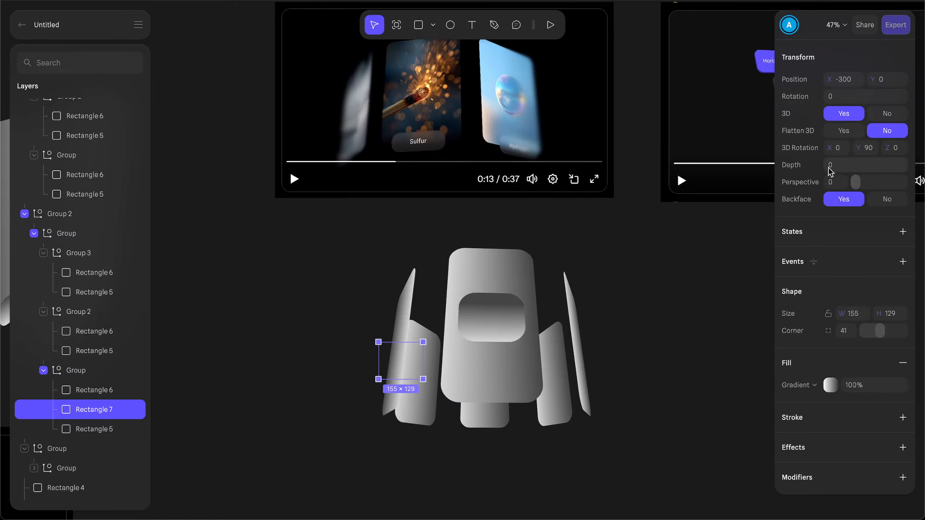
left_click_drag(829, 168, 829, 168)
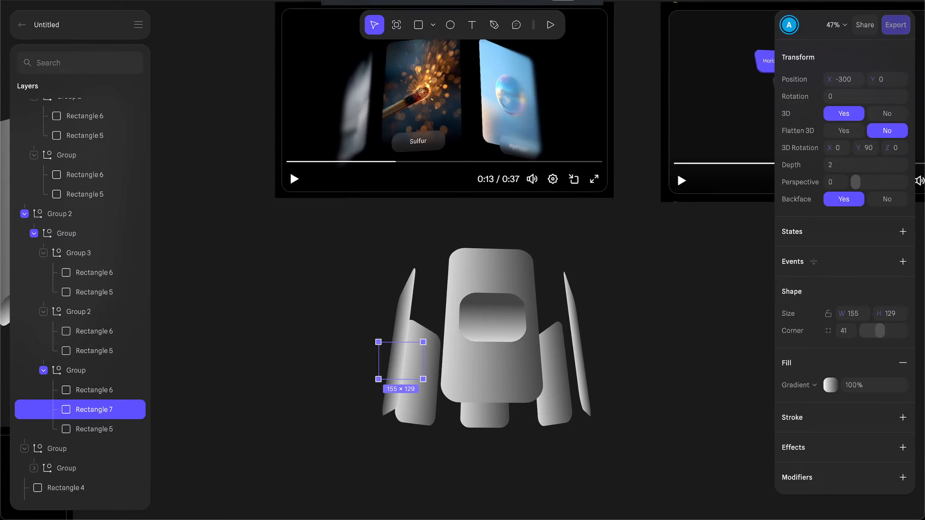
left_click(842, 168)
type("0")
key("Return")
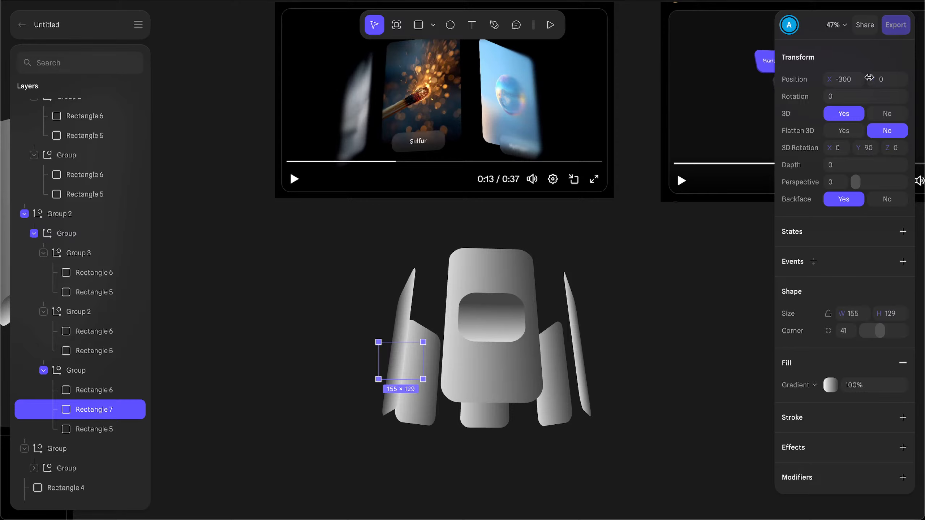
Step: Lower Rectangle 7 to a Y position of 189 and reduce its height to 80
left_click_drag(869, 78, 894, 78)
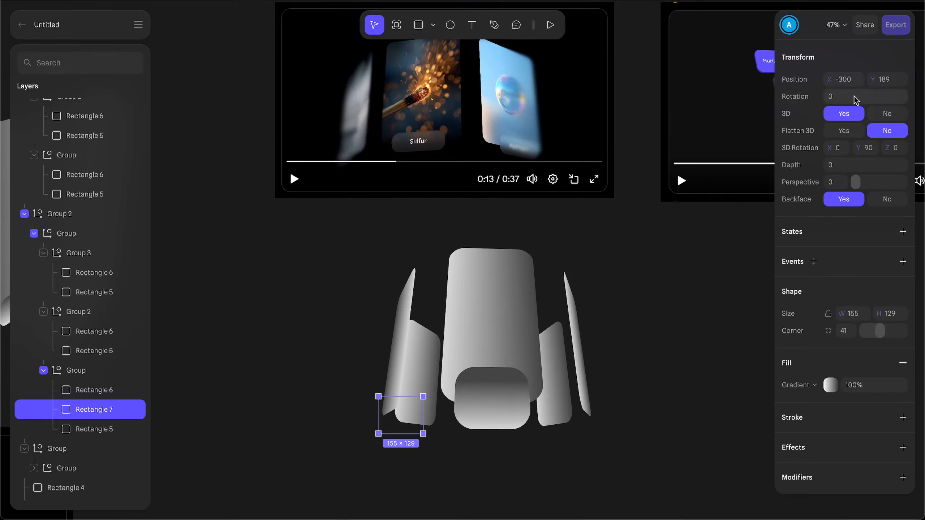
left_click_drag(875, 317, 859, 316)
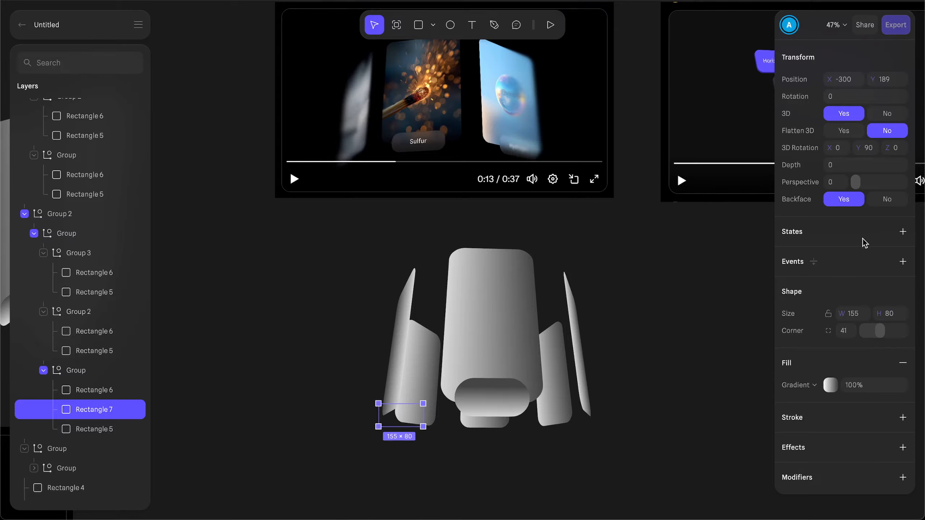
Step: Set Rectangle 7's corner radius to 24 and duplicate the rectangle
left_click(848, 329)
type("16")
key("Return")
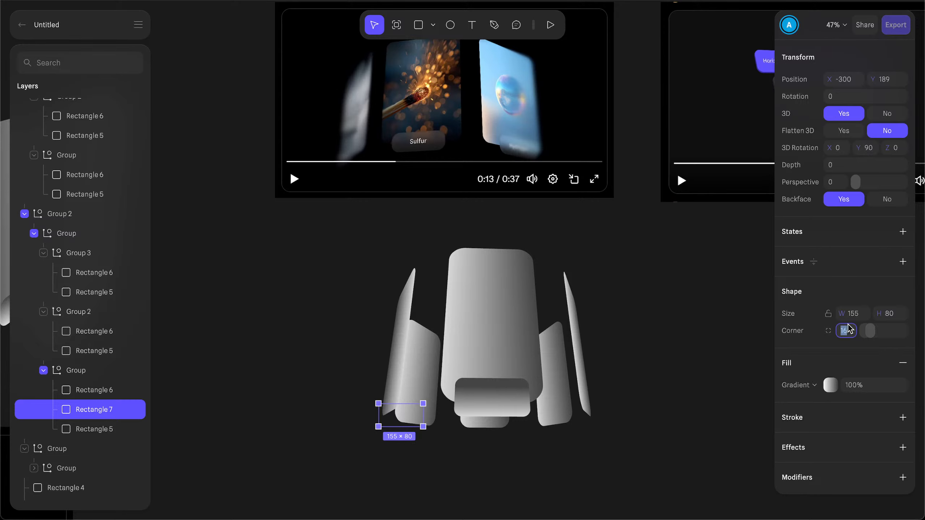
type("24")
key("Return")
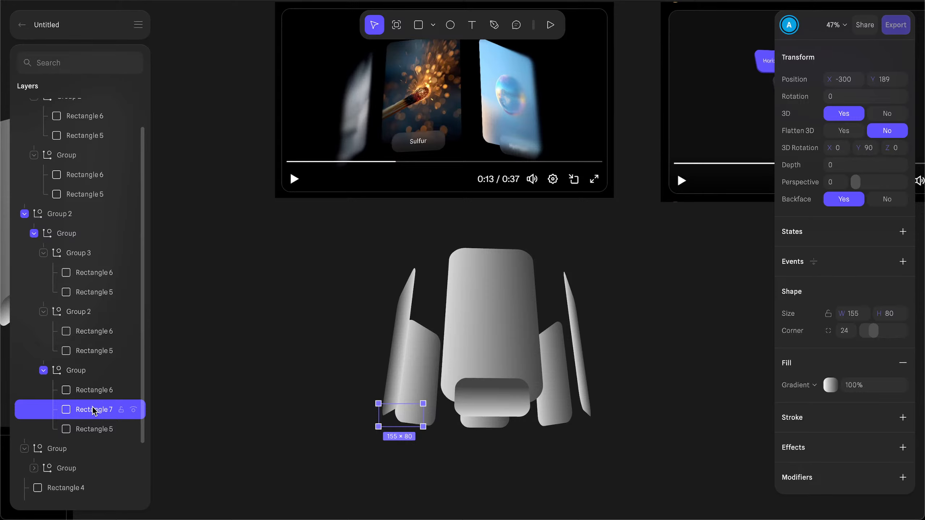
key("ctrl+d")
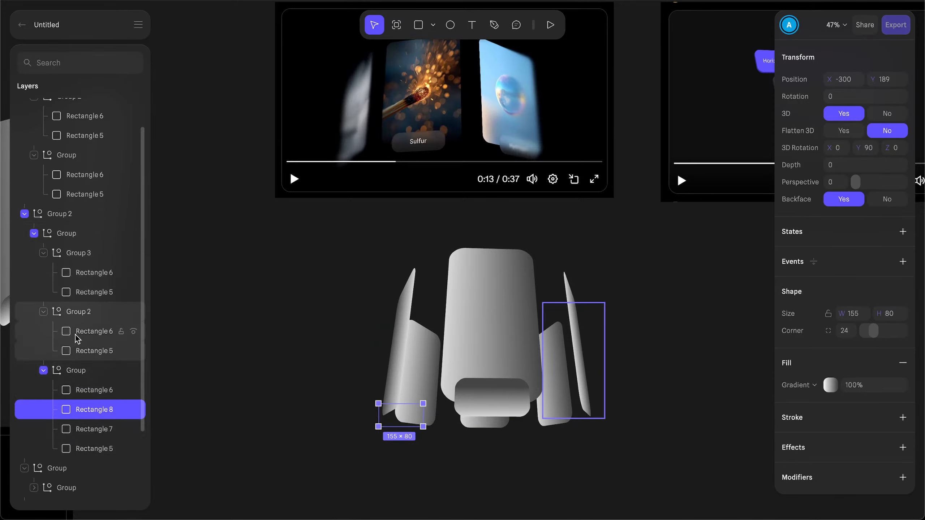
Step: Turn off 3D for the outer Group 2, the carousel group inside it and its three nested card groups
left_click(79, 216)
left_click(886, 113)
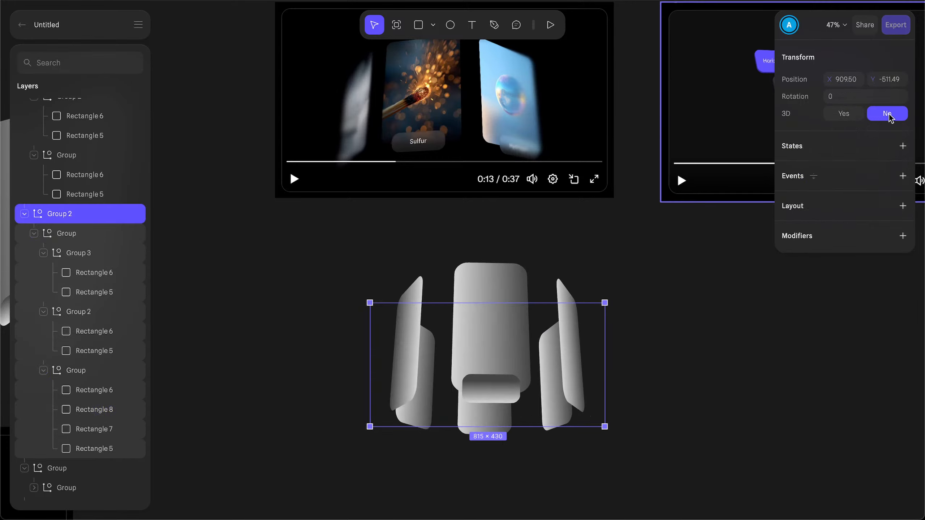
left_click(61, 235)
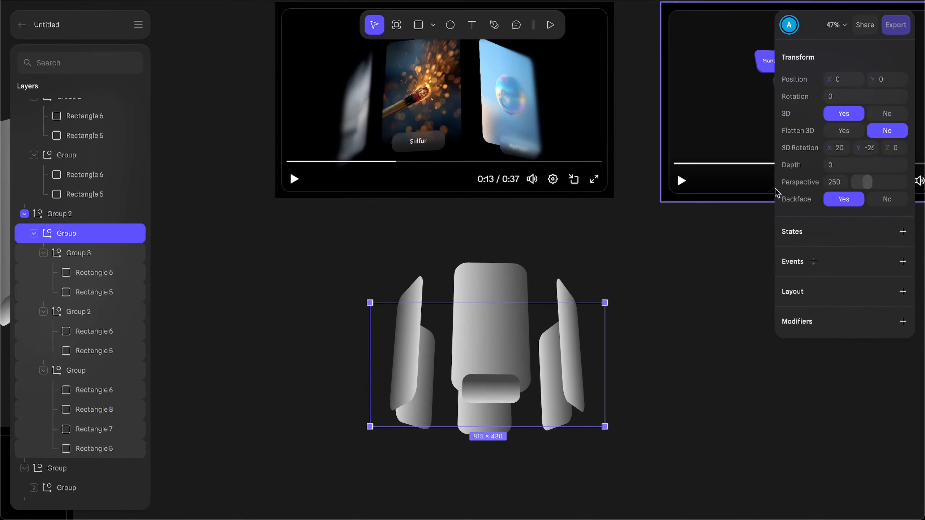
left_click(898, 114)
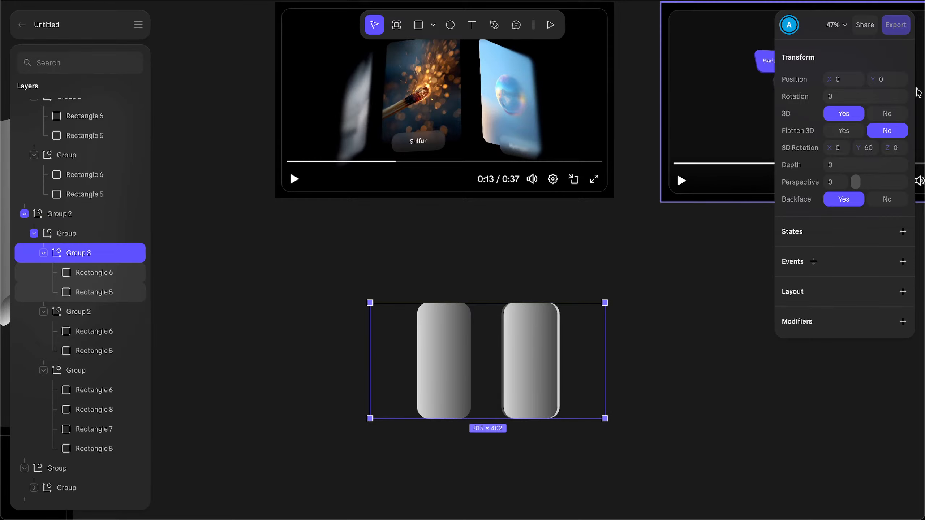
left_click(887, 114)
left_click(83, 312)
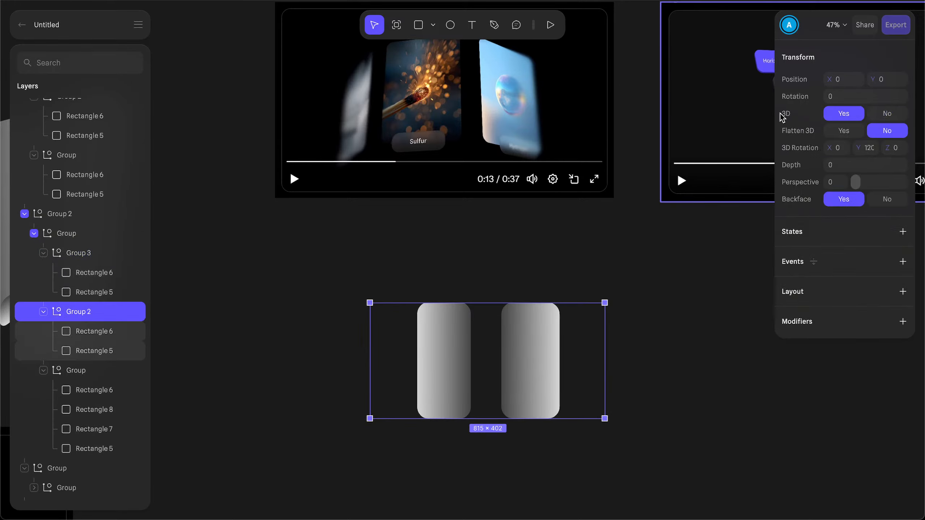
left_click(884, 115)
left_click(75, 370)
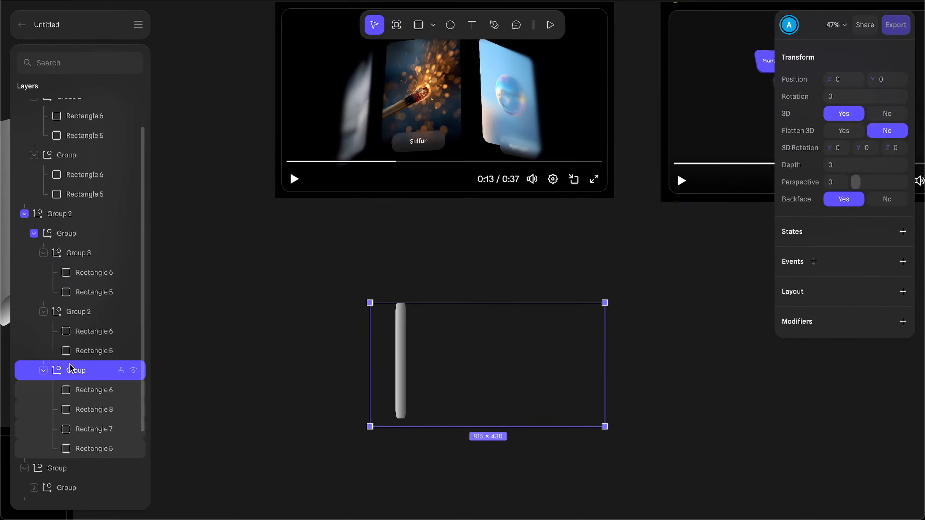
left_click(884, 114)
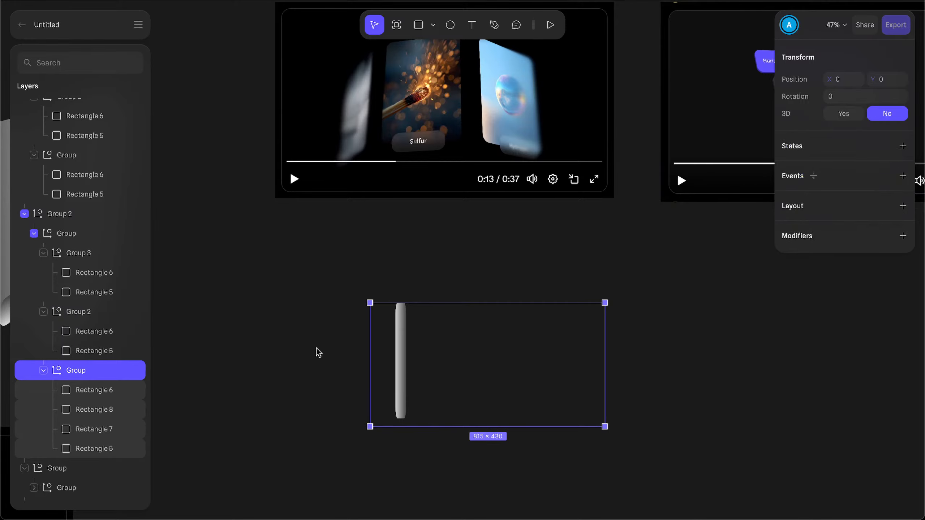
Step: Collapse the topmost Group in the layer list and select the outer Group 2
scroll(77, 413, "down", 2)
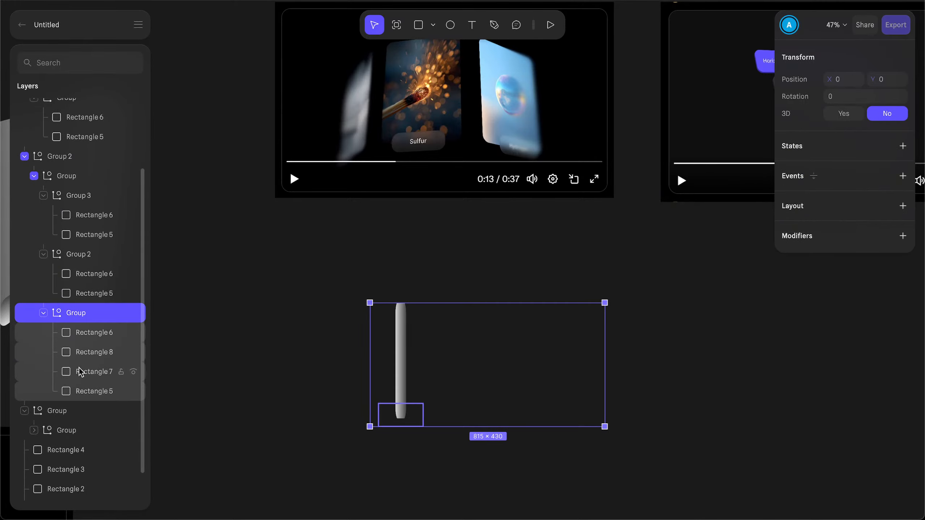
scroll(81, 214, "up", 2)
left_click(80, 199)
scroll(80, 197, "up", 3)
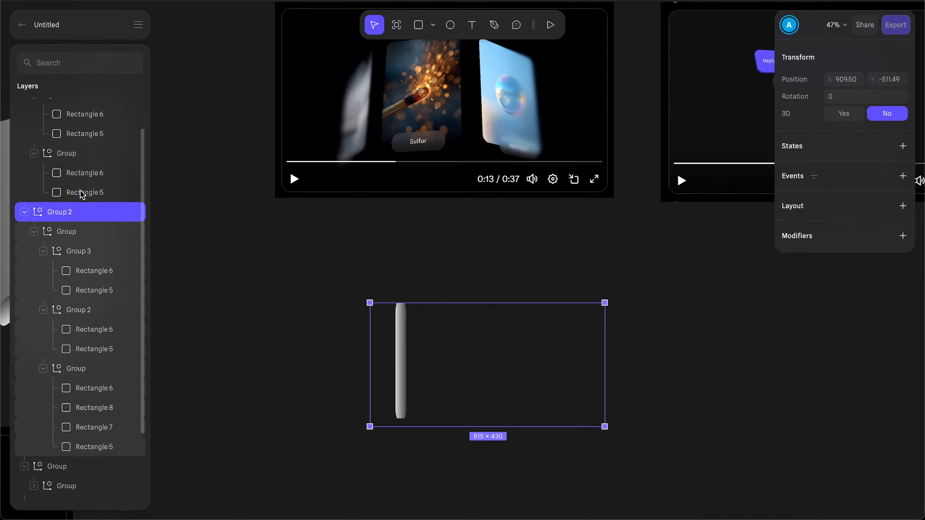
left_click(25, 110)
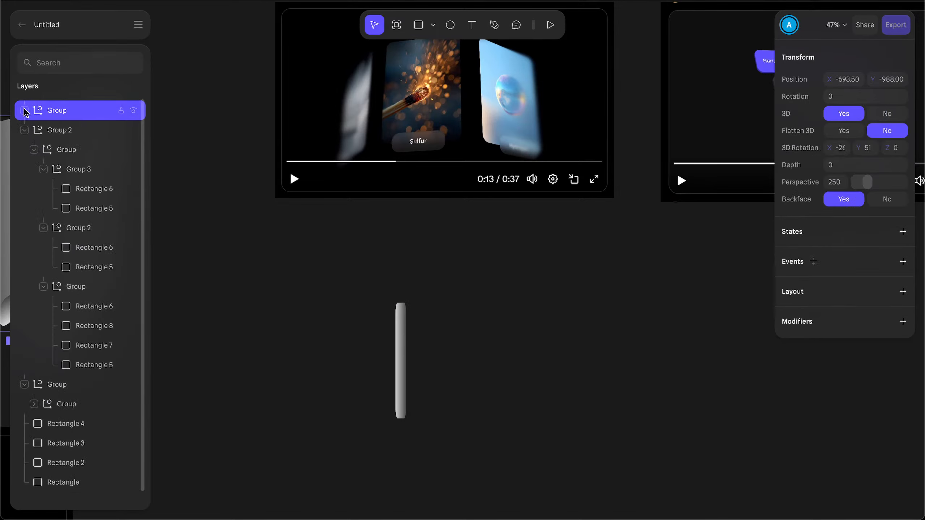
left_click(56, 130)
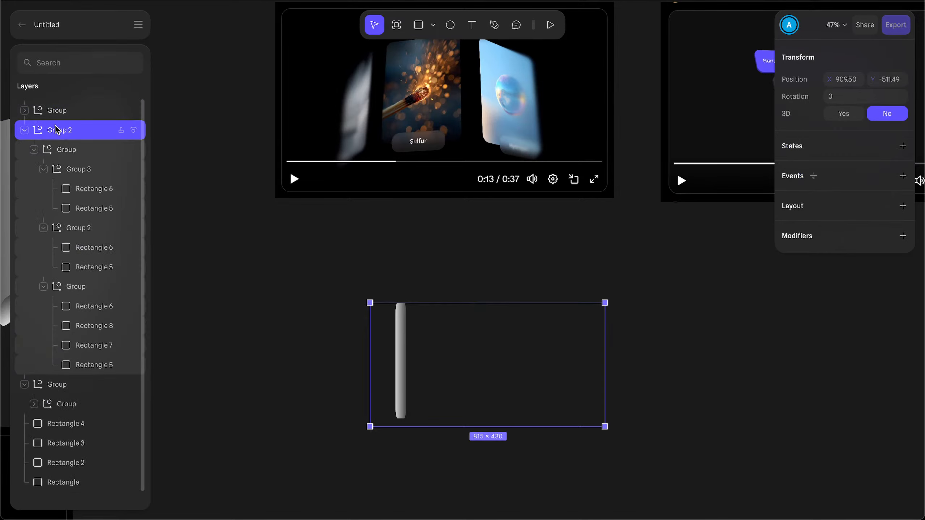
Step: Turn off 3D for Rectangle 6, Rectangle 8, Rectangle 7 and Rectangle 5 in the lowest nested card group of the carousel
left_click(81, 151)
left_click(81, 169)
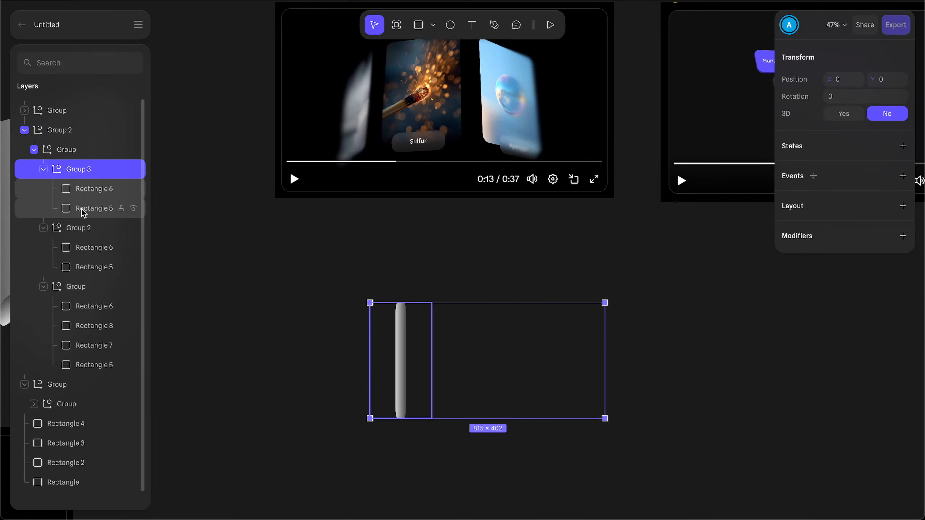
left_click(78, 229)
left_click(78, 288)
left_click(87, 312)
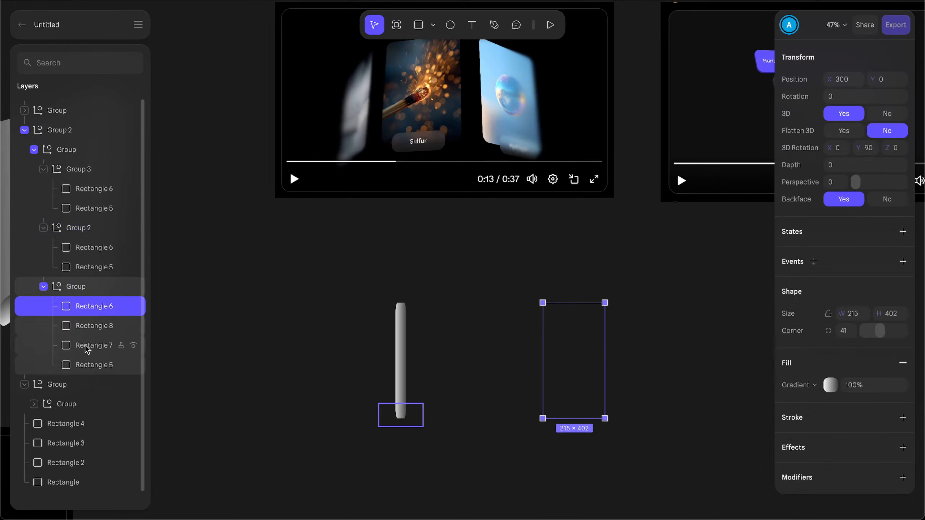
left_click(90, 365, "shift")
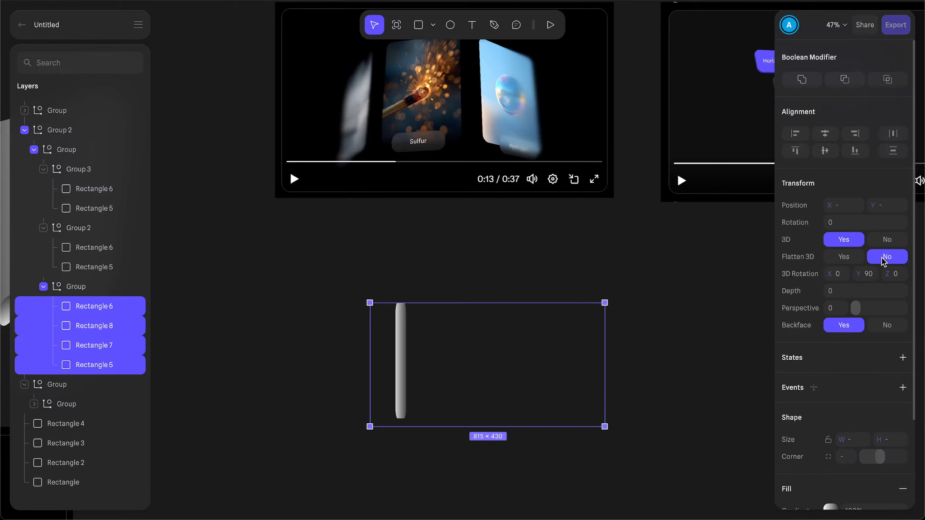
left_click(882, 240)
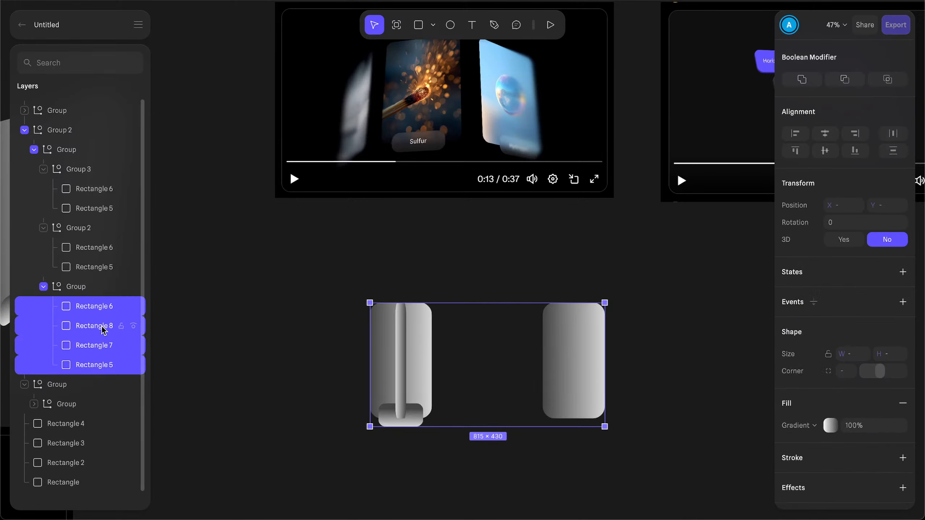
Step: Hide Group 3 and Group 2 inside the carousel group, leaving only the lowest nested card group shown
left_click(89, 310)
left_click(85, 329)
left_click(85, 351)
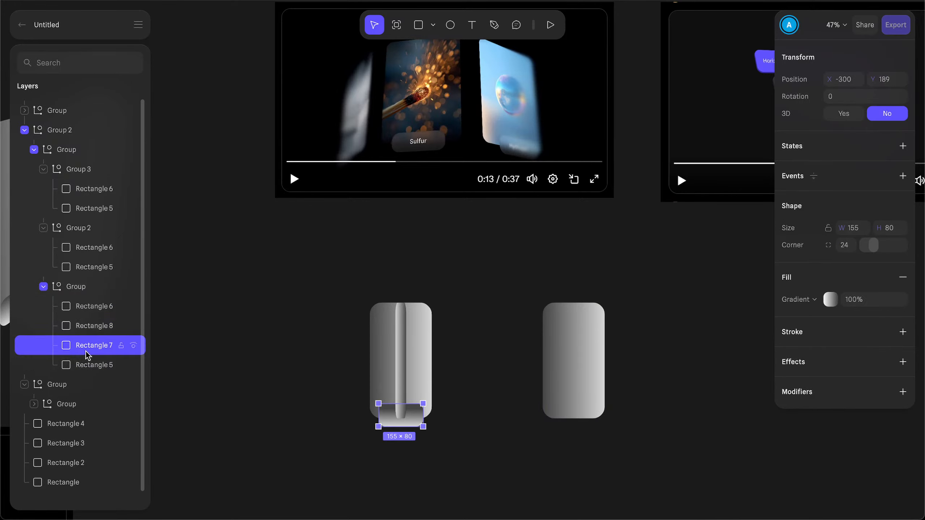
left_click(85, 364)
left_click(400, 344)
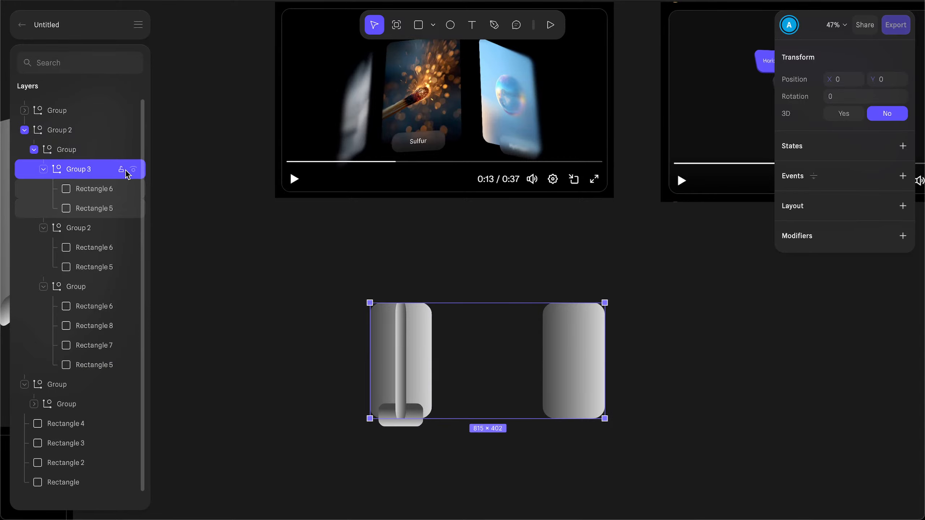
left_click(133, 169)
left_click(133, 228)
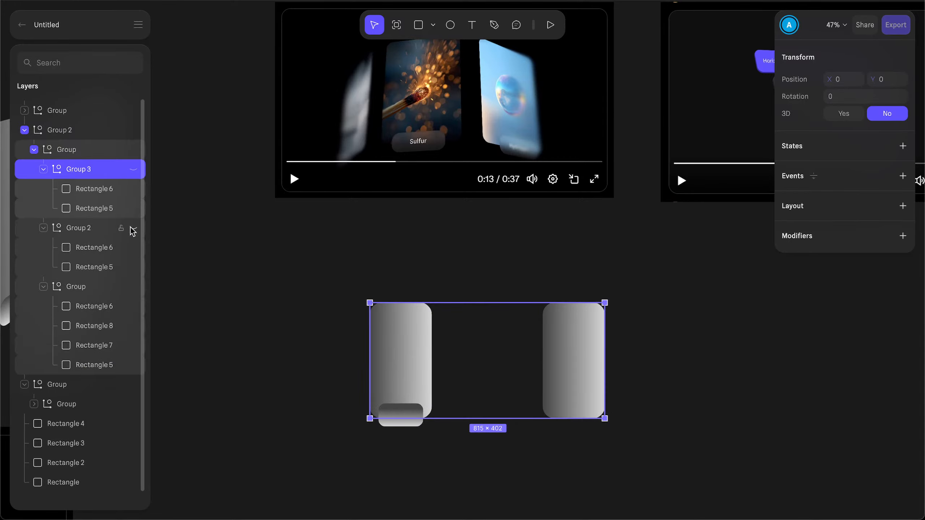
Step: Move Rectangle 8 horizontally to X 300 over the second card and place it above Rectangle 6 in the layer order
left_click(92, 312)
left_click(92, 332)
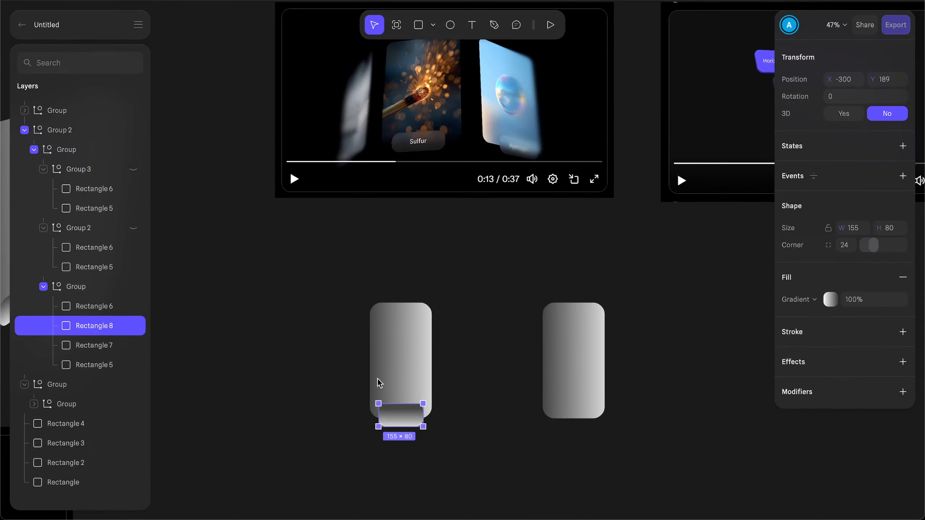
left_click_drag(394, 414, 569, 414)
left_click_drag(98, 327, 96, 303)
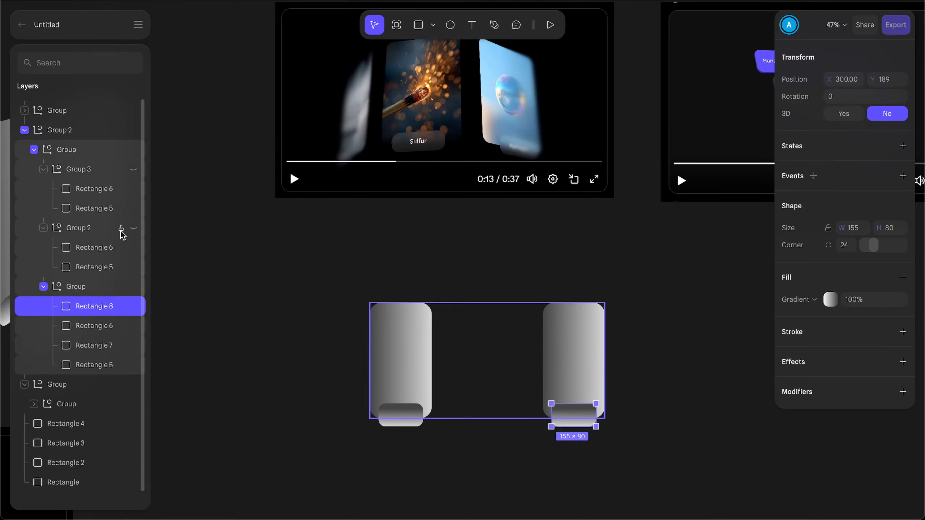
Step: Turn on 3D for the hidden Group 2 and Group 3 inside the carousel group
left_click(97, 248)
left_click(88, 268, "shift")
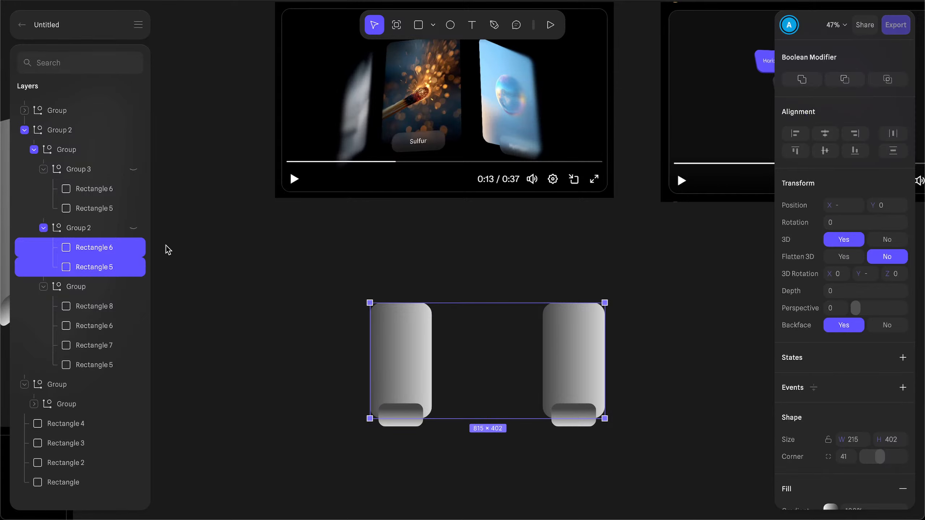
left_click(87, 233)
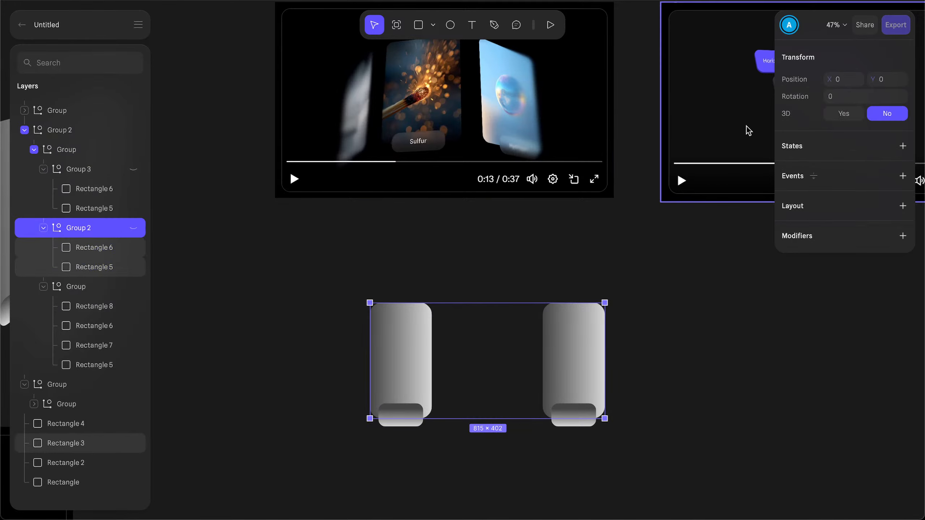
left_click(827, 114)
left_click(91, 169)
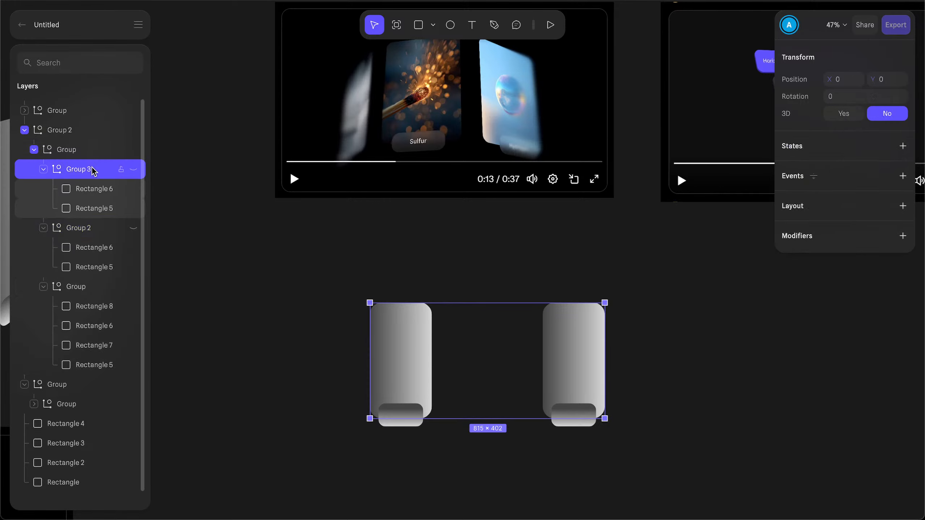
left_click(852, 118)
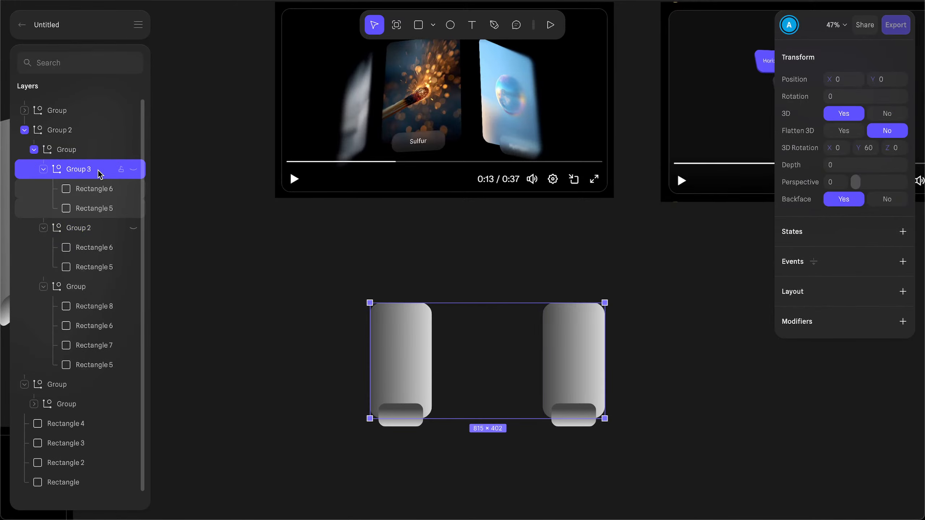
Step: Delete the hidden Group 3 and Group 2 from the carousel group
key("Delete")
left_click(78, 184)
left_click(80, 170)
key("Delete")
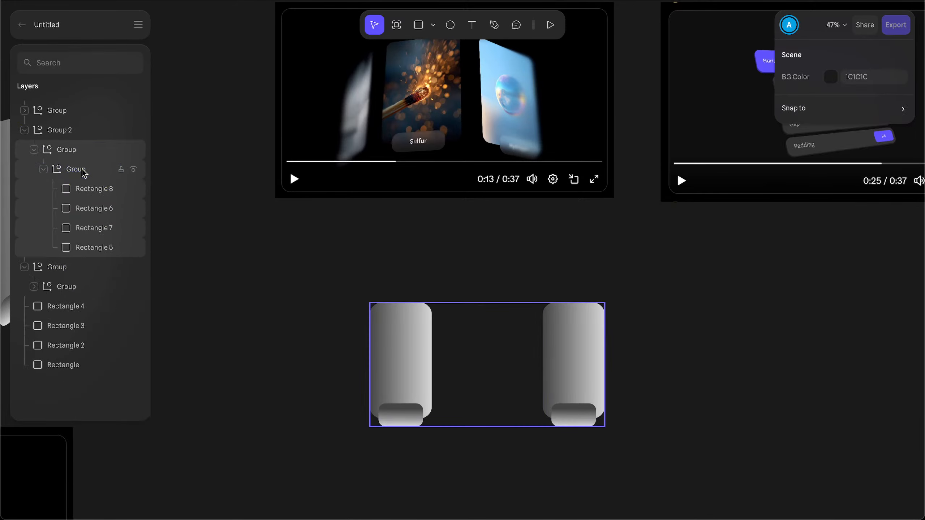
Step: Duplicate the remaining nested card group twice and turn on 3D for all three card groups
left_click(83, 171)
key("ctrl+d")
key("ctrl+d")
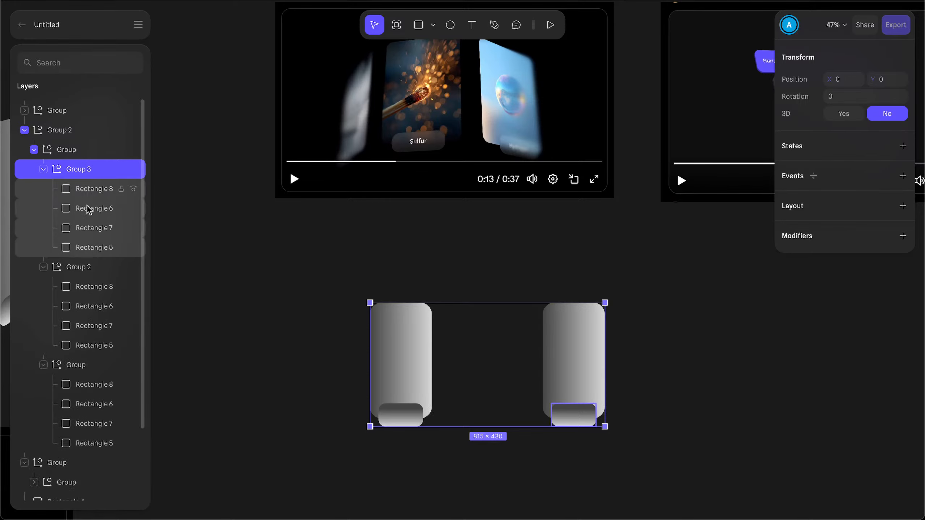
left_click(85, 365)
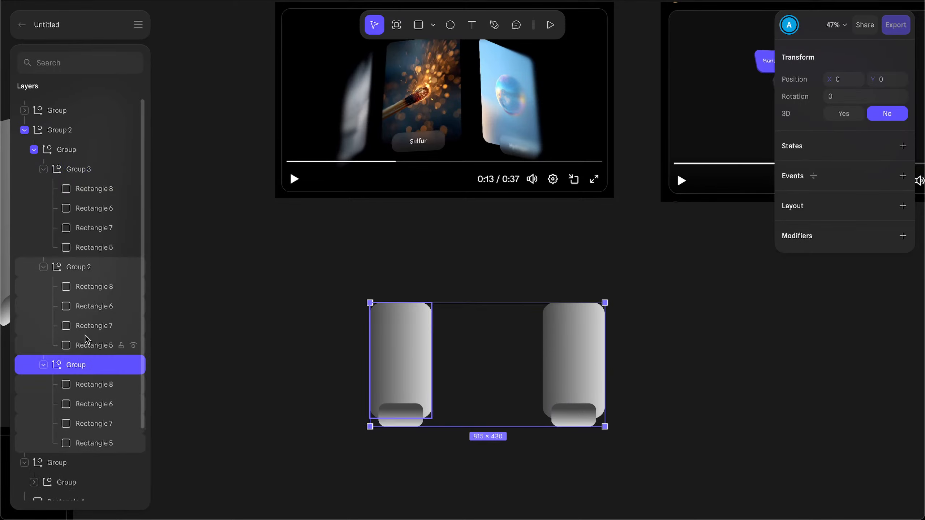
left_click(86, 267, "shift")
left_click(89, 174, "shift")
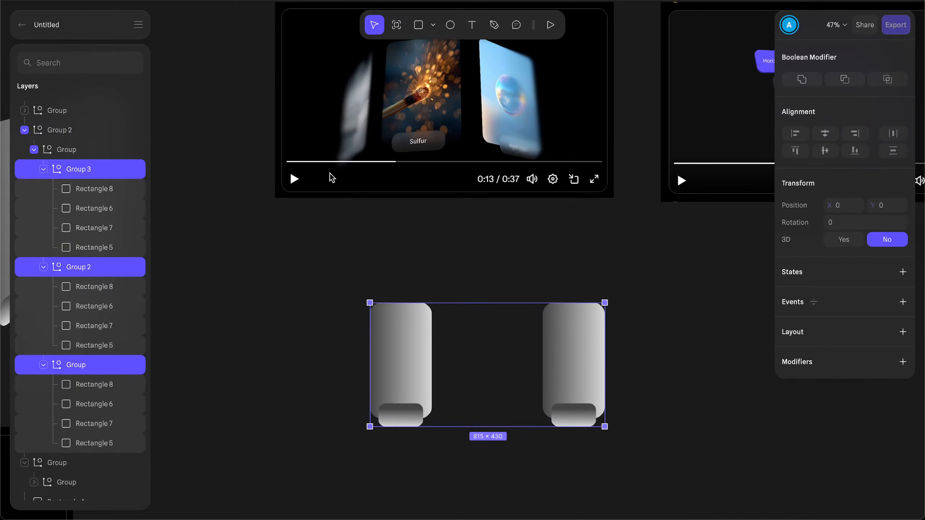
left_click(834, 238)
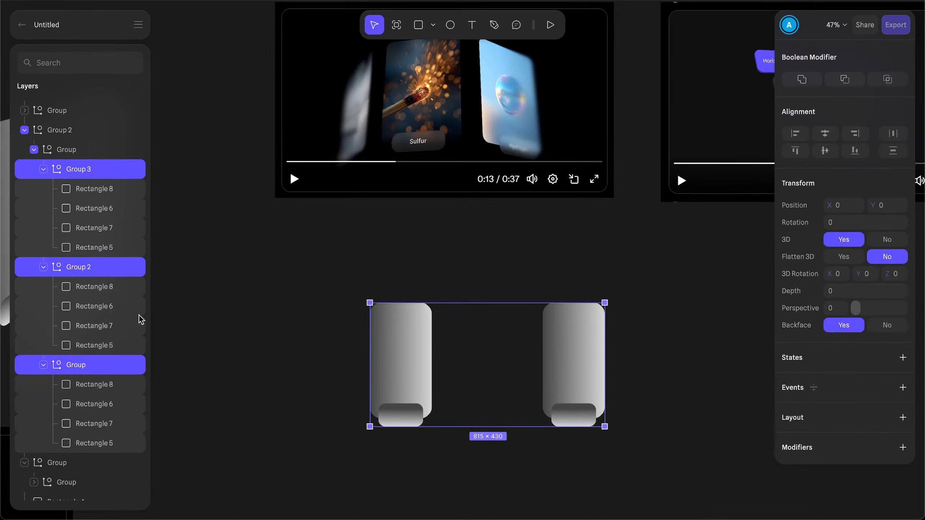
Step: Set the 3D Y rotation to 60 for the nested Group 2 and to 120 for Group 3
left_click(93, 267)
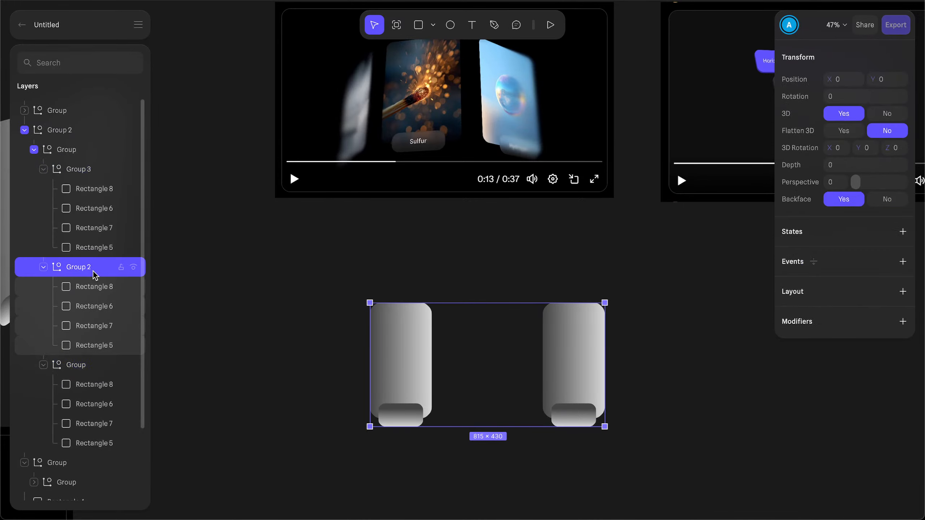
left_click(868, 148)
type("60")
key("Return")
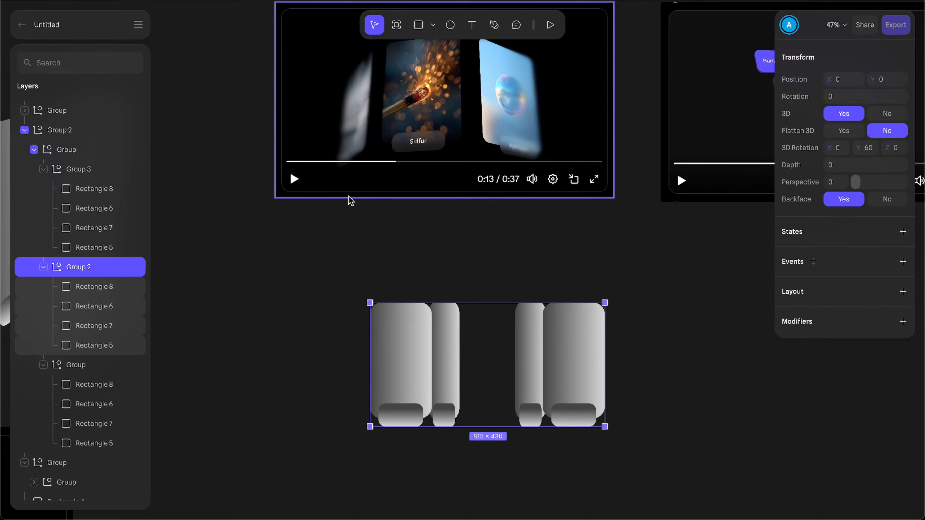
left_click(87, 166)
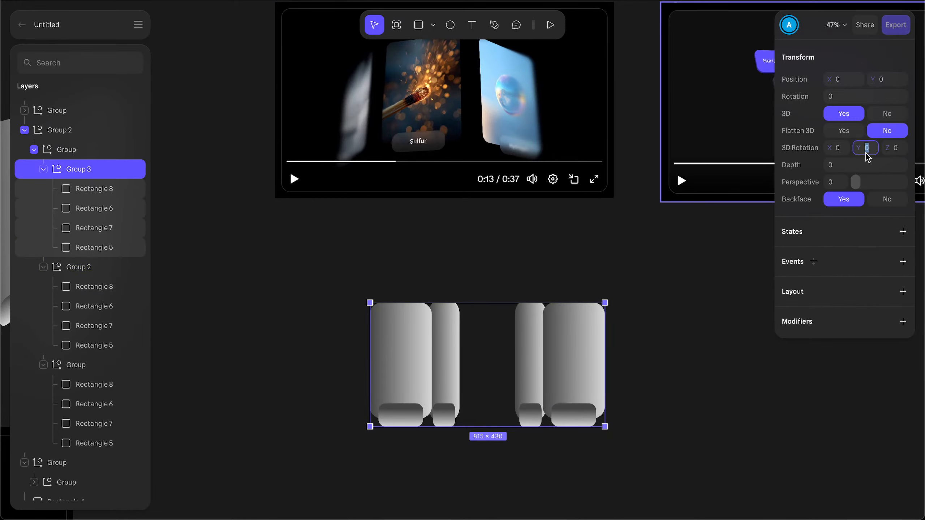
key("Return")
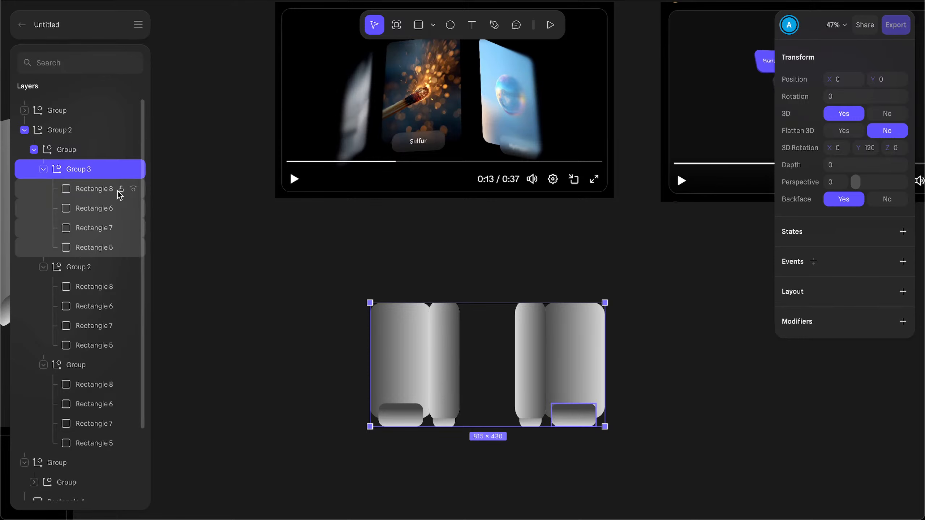
Step: Turn on 3D for the carousel group containing the three card groups and adjust its Y rotation
left_click(67, 149)
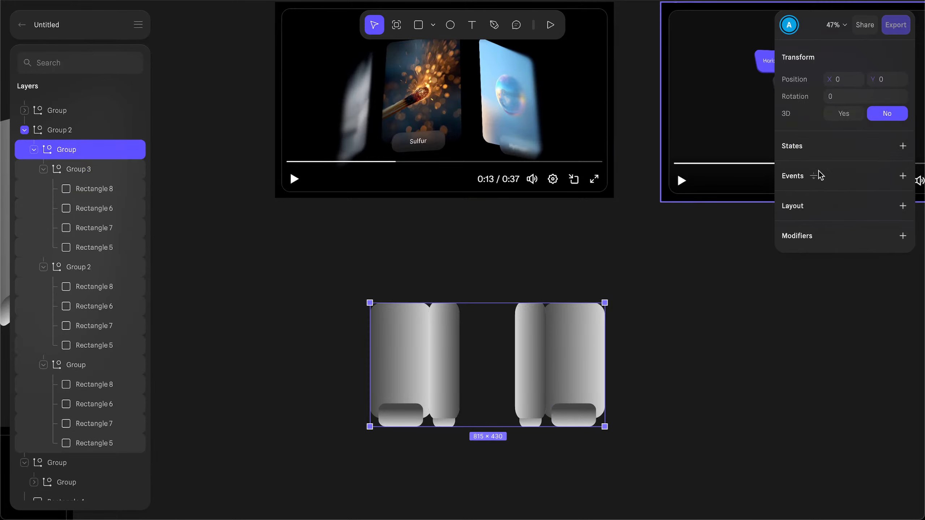
left_click(844, 113)
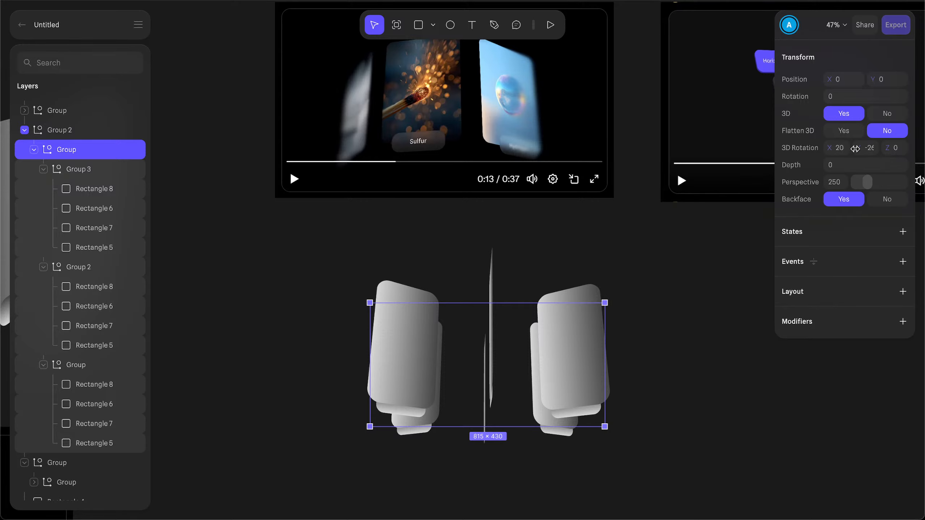
left_click_drag(855, 148, 842, 148)
Step: Ungroup the outer Group 2 and set the carousel group's 3D X rotation to 22
left_click(89, 132)
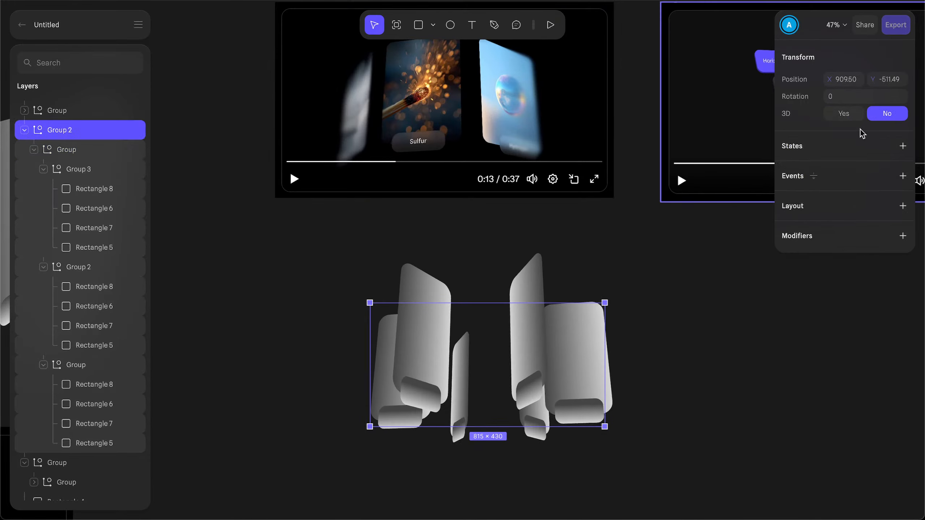
left_click(844, 114)
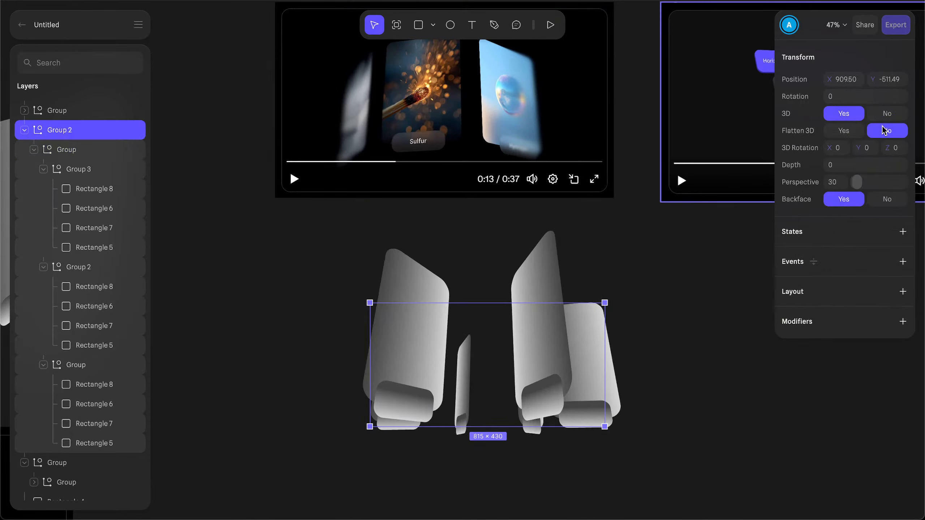
left_click(887, 116)
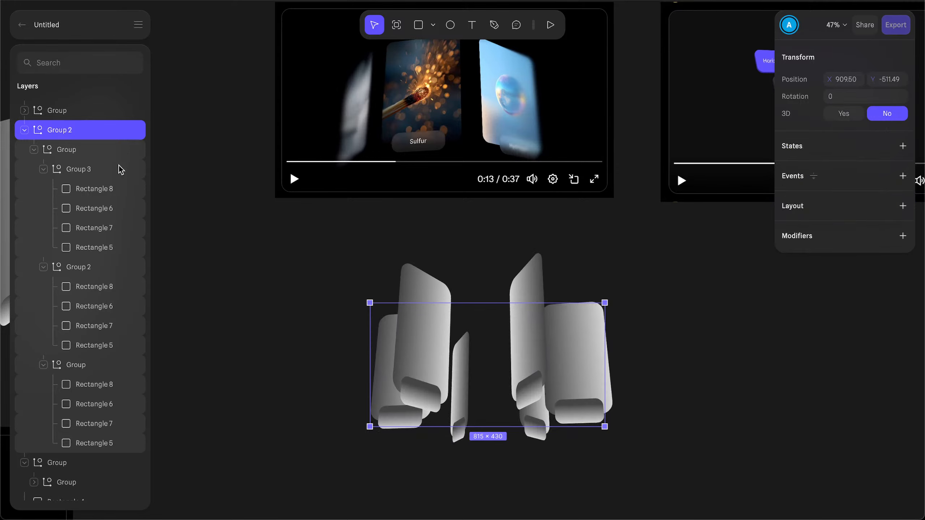
left_click(74, 145)
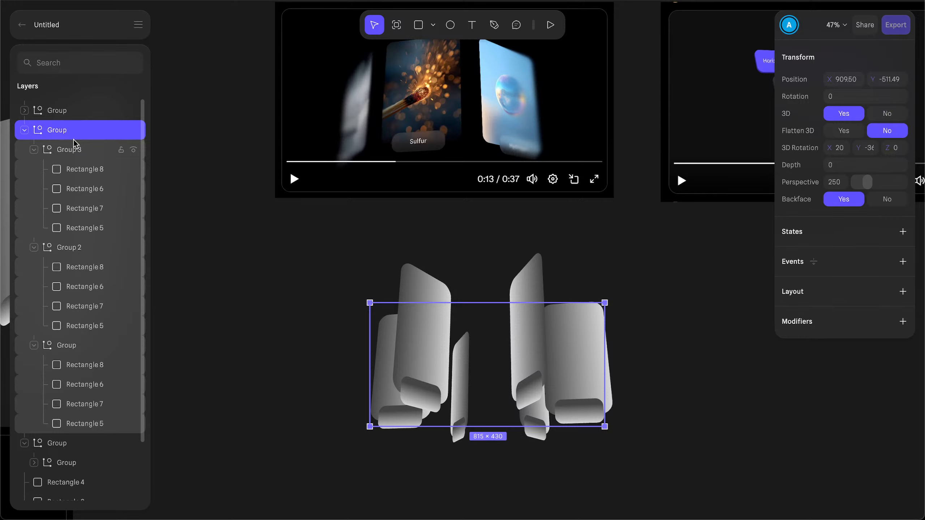
mouse_move(831, 150)
left_mouse_down()
mouse_move(844, 150)
mouse_move(827, 151)
mouse_move(835, 150)
left_mouse_up()
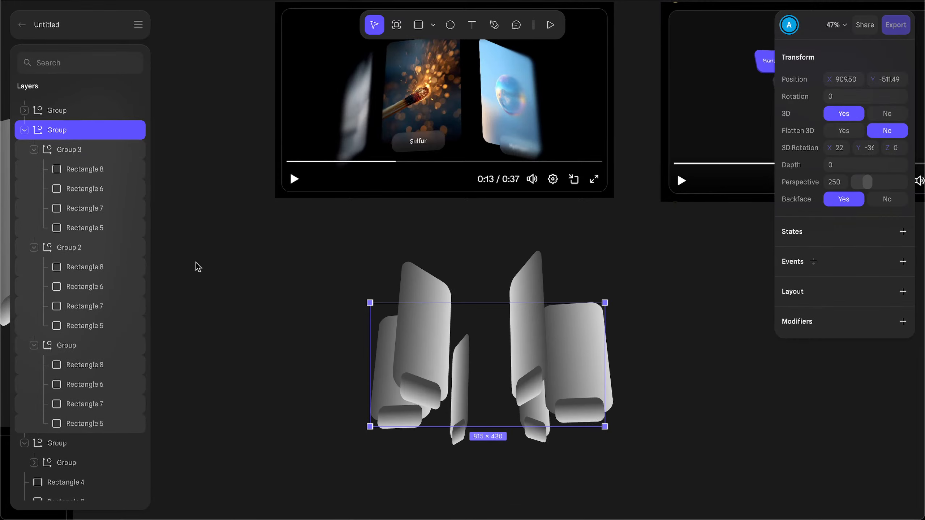
Step: Turn on 3D for all four rectangles in each of the carousel's card groups: Group 3, Group 2 and Group
left_click(82, 151)
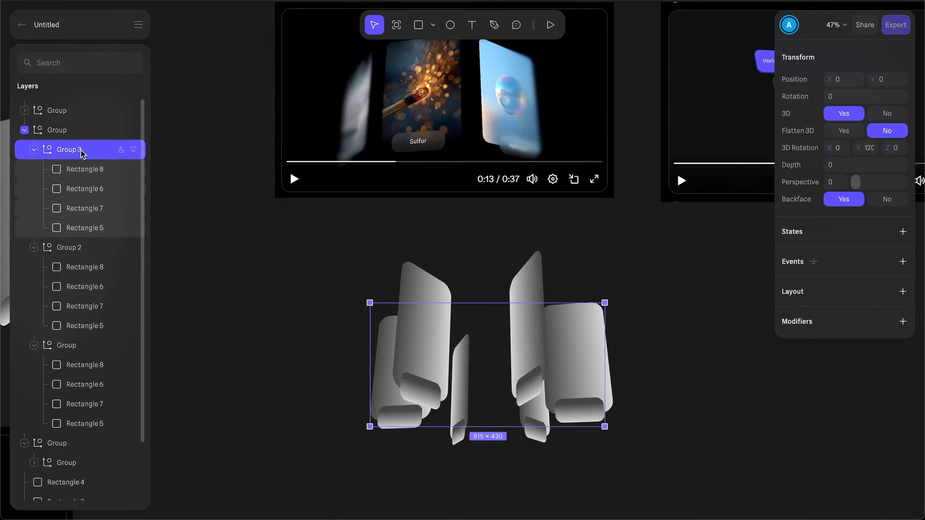
left_click(83, 170)
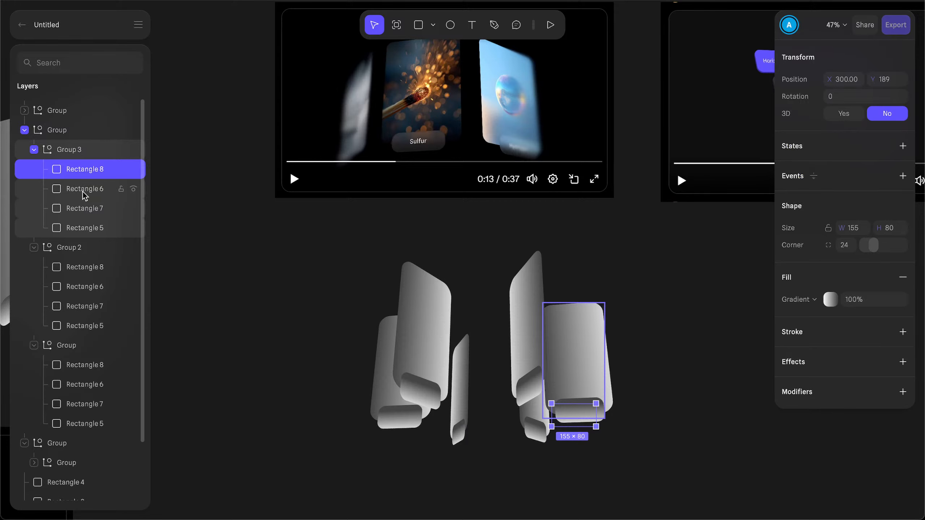
left_click(85, 229, "shift")
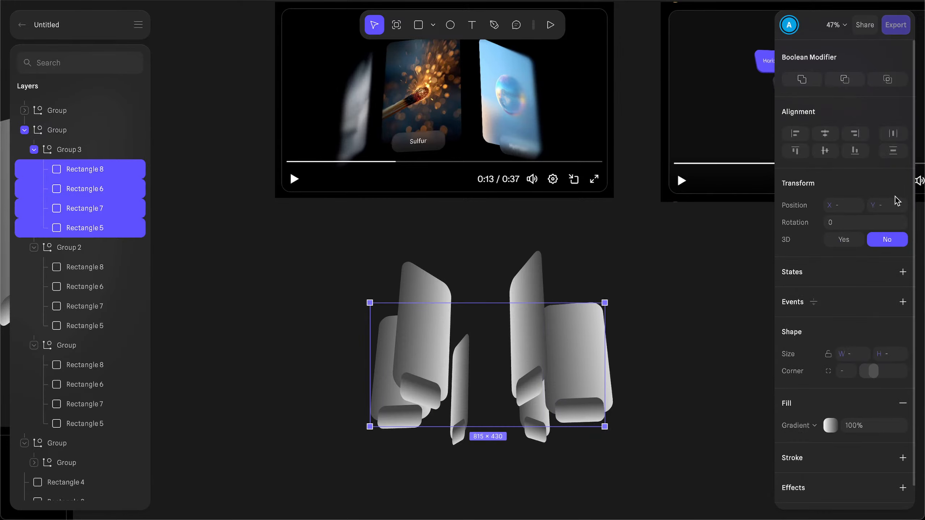
left_click(834, 238)
left_click(118, 266)
left_click(76, 326, "shift")
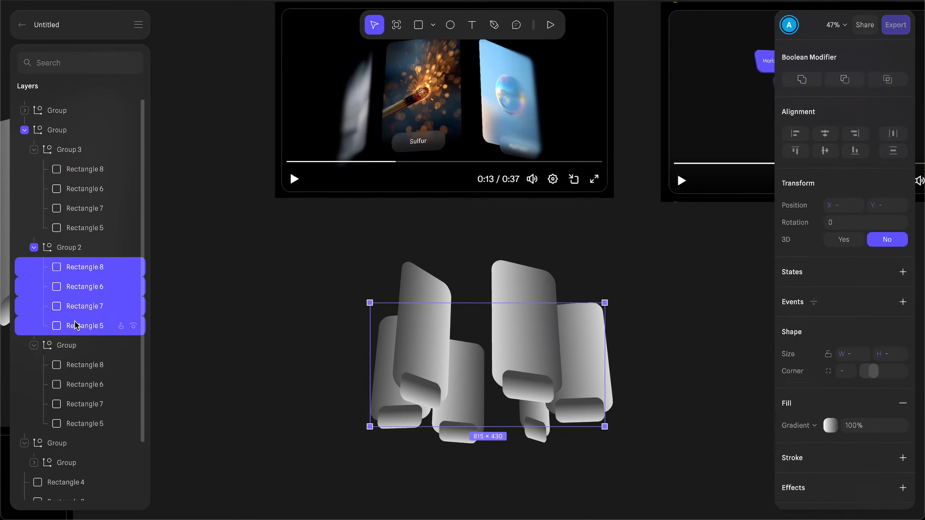
left_click(835, 238)
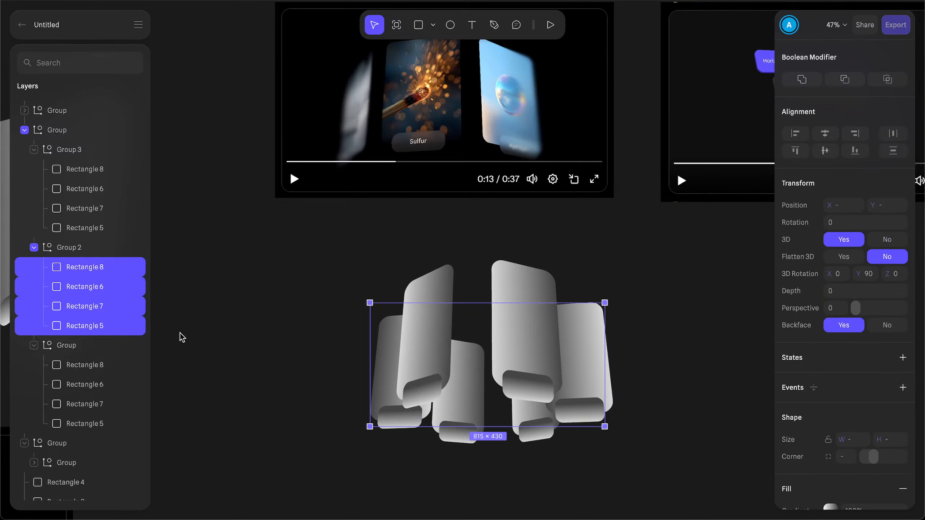
left_click(74, 370)
left_click(75, 423, "shift")
left_click(836, 240)
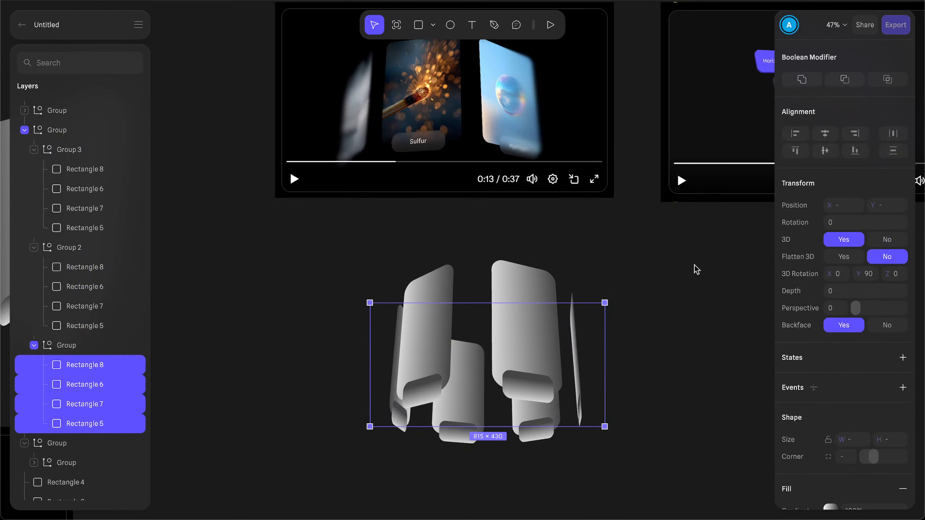
Step: Adjust the carousel group's 3D Y rotation until one card faces the front
left_click(65, 130)
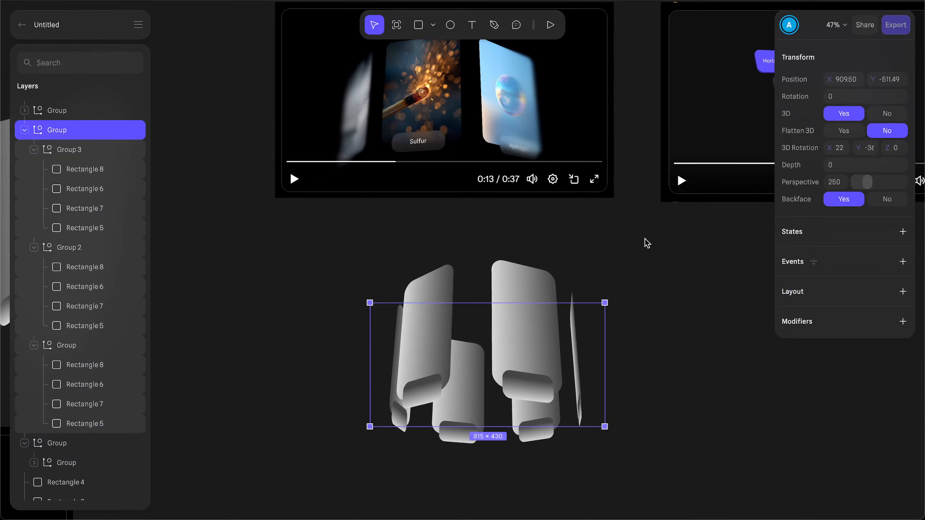
left_click_drag(858, 148, 883, 148)
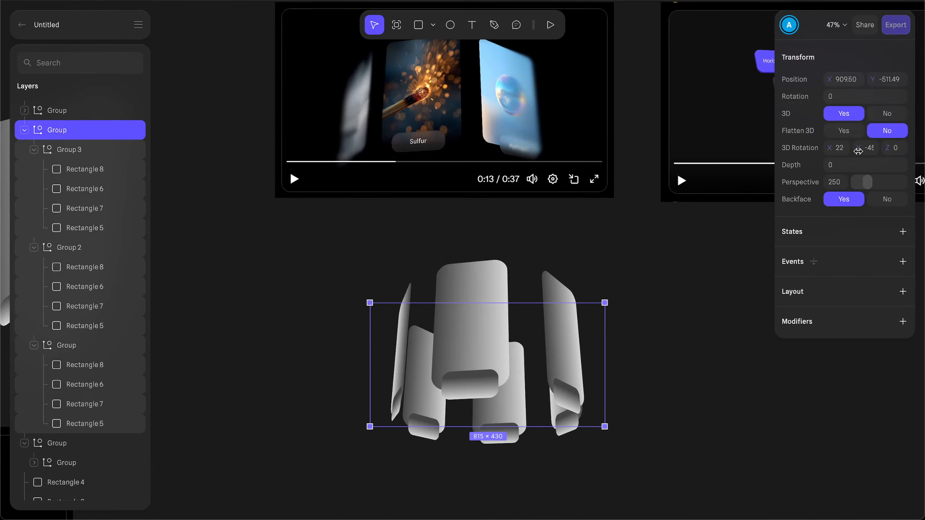
left_click(378, 247)
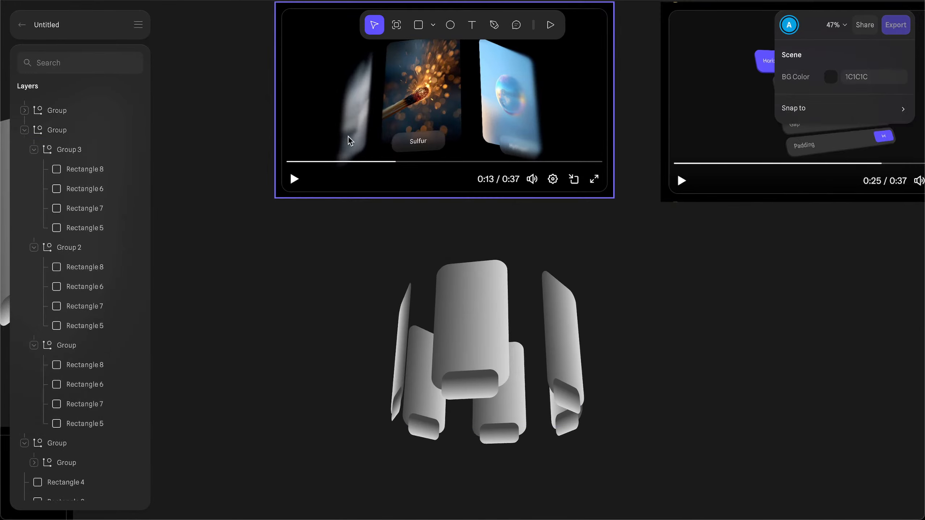
Step: Draw a rectangle about 430 × 687 over one side of the carousel and place a copy over the other side
left_click(418, 25)
left_click_drag(320, 273, 444, 471)
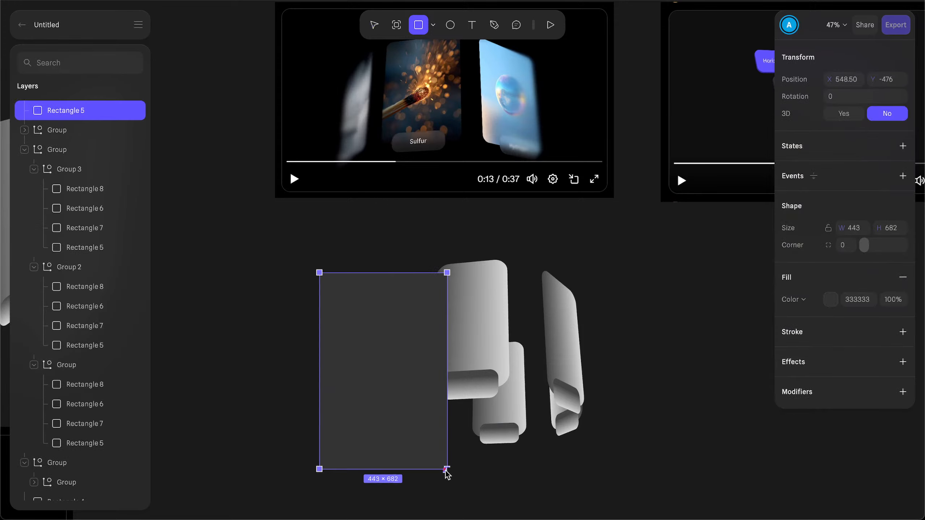
mouse_move(411, 430)
left_mouse_down()
mouse_move(409, 412)
mouse_move(377, 421)
mouse_move(651, 397)
mouse_move(599, 430)
left_mouse_up()
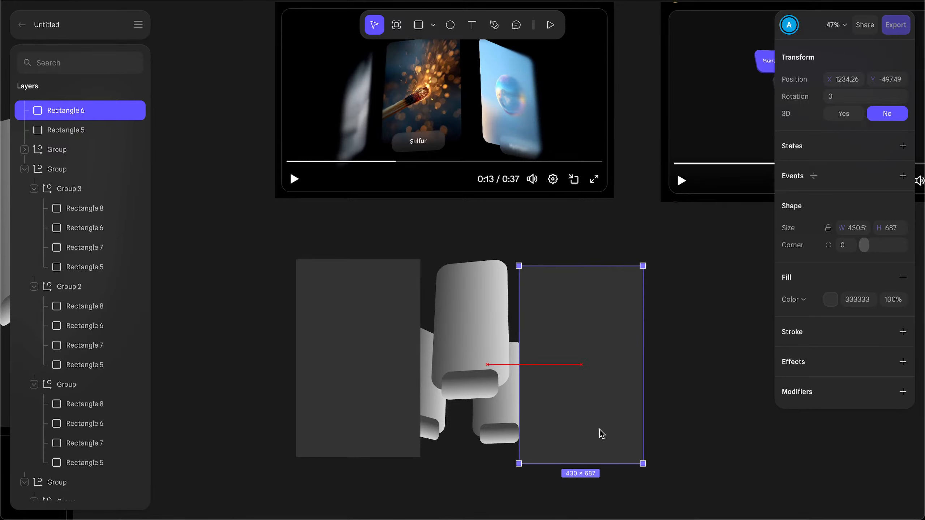
Step: Set the fill opacity of both overlay rectangles to 0%
left_click(332, 400, "shift")
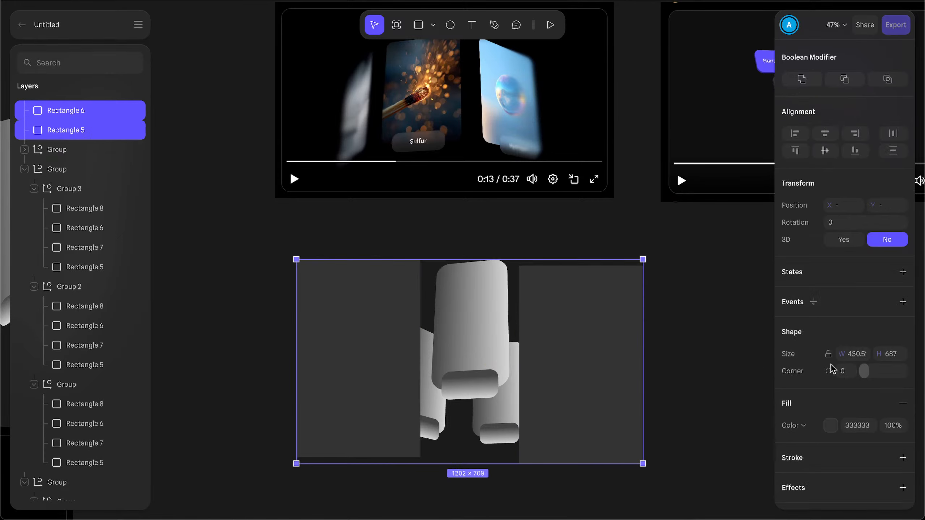
left_click(884, 422)
type("0")
key("Return")
scroll(859, 430, "down", 1)
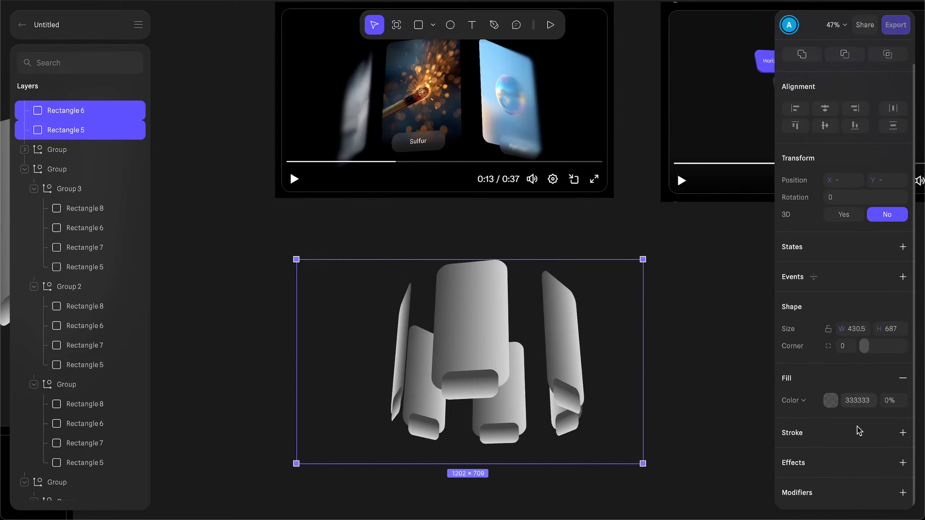
Step: Add a uniform Layer Blur effect with a blur of 94 to both overlay rectangles
left_click(895, 461)
left_click(836, 480)
left_click(833, 480)
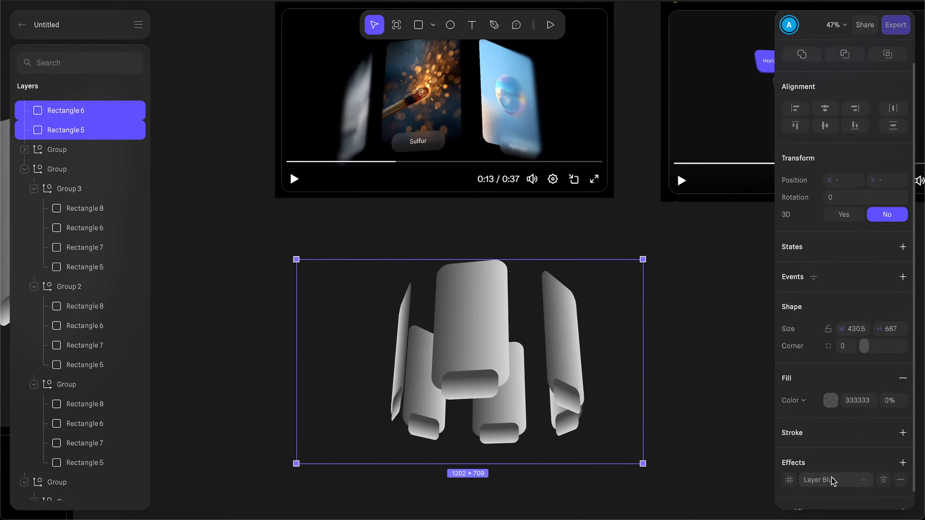
left_click(789, 480)
left_click(666, 496)
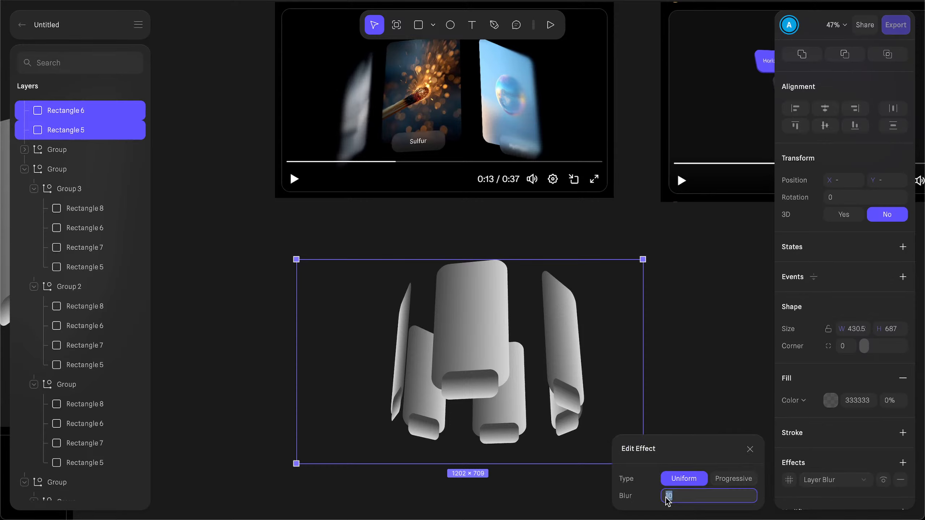
left_click_drag(663, 498, 694, 498)
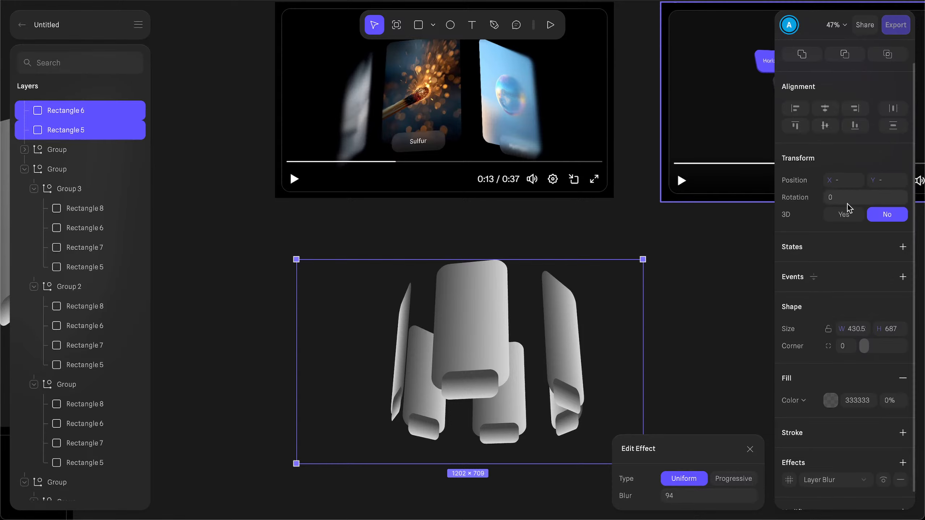
Step: Turn on 3D for both overlay rectangles
left_click(835, 215)
left_click(836, 216)
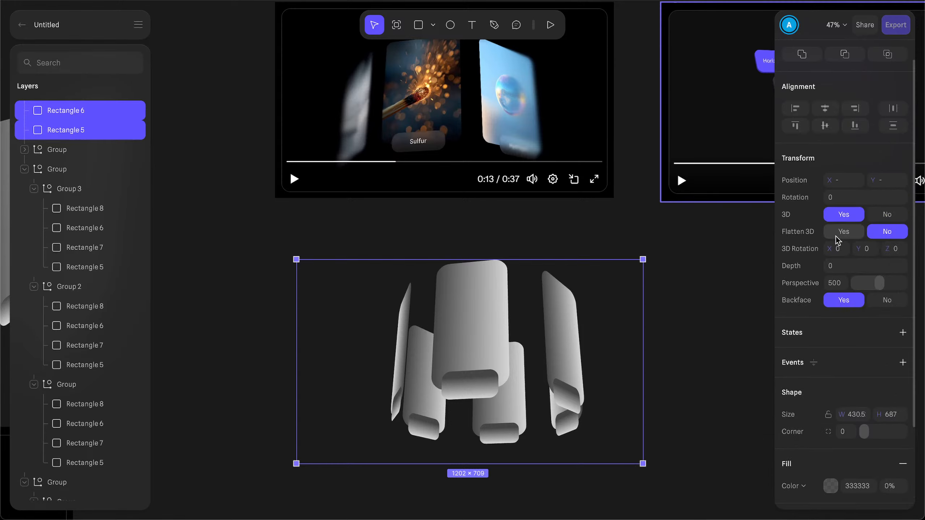
scroll(657, 339, "down", 2)
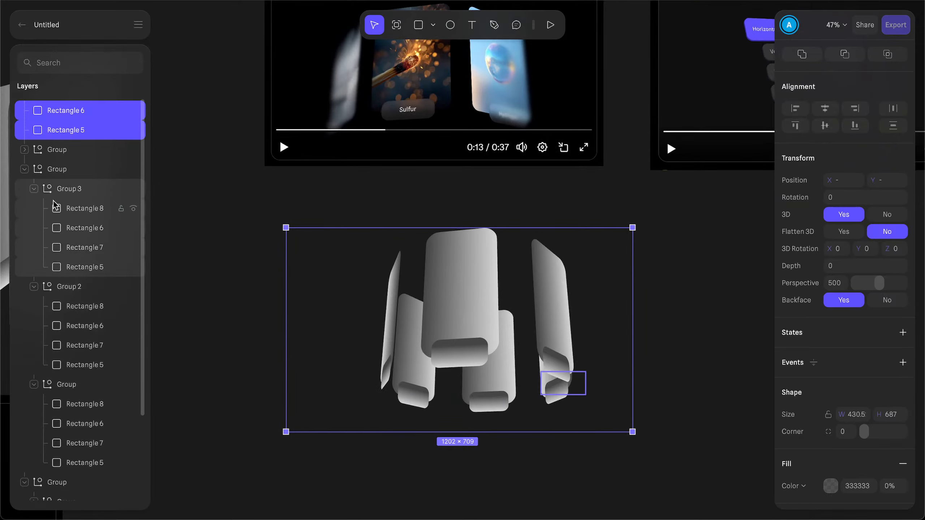
Step: Raise both overlay rectangles' fill opacity to 76% and change their effect to Background Blur
left_click(60, 170)
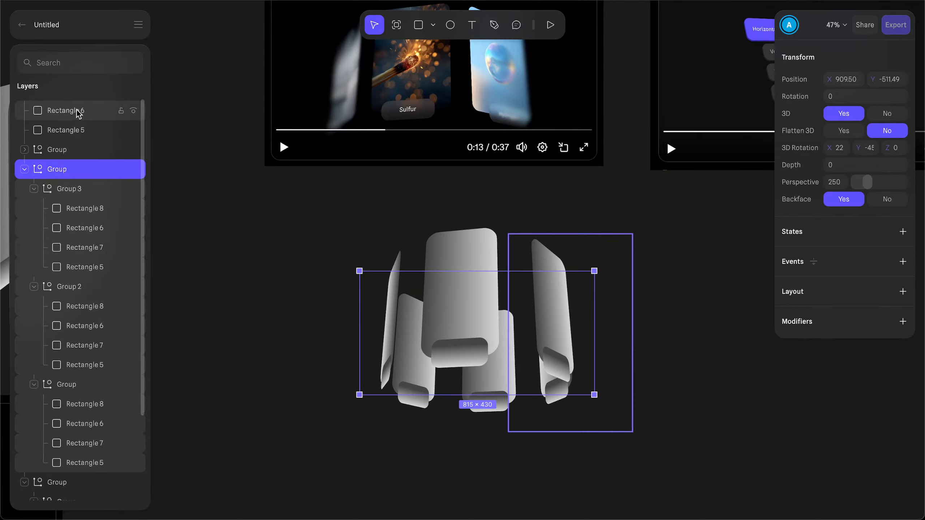
left_click(65, 111)
left_click(73, 131, "shift")
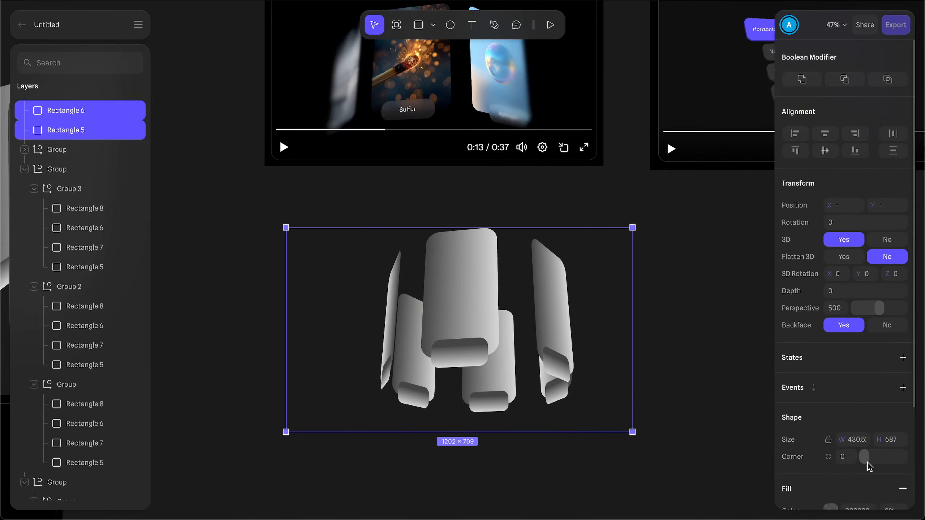
scroll(869, 467, "down", 4)
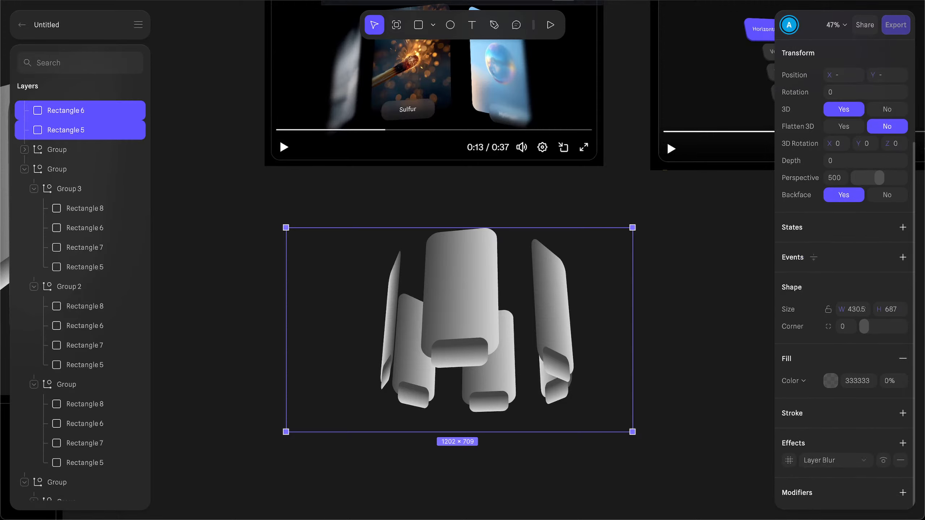
left_click_drag(884, 385, 911, 385)
left_click(833, 460)
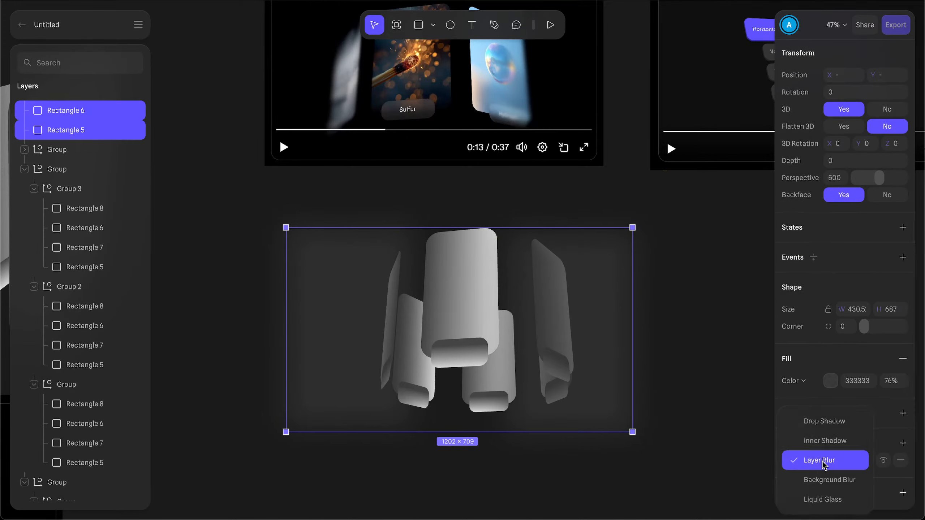
left_click(825, 482)
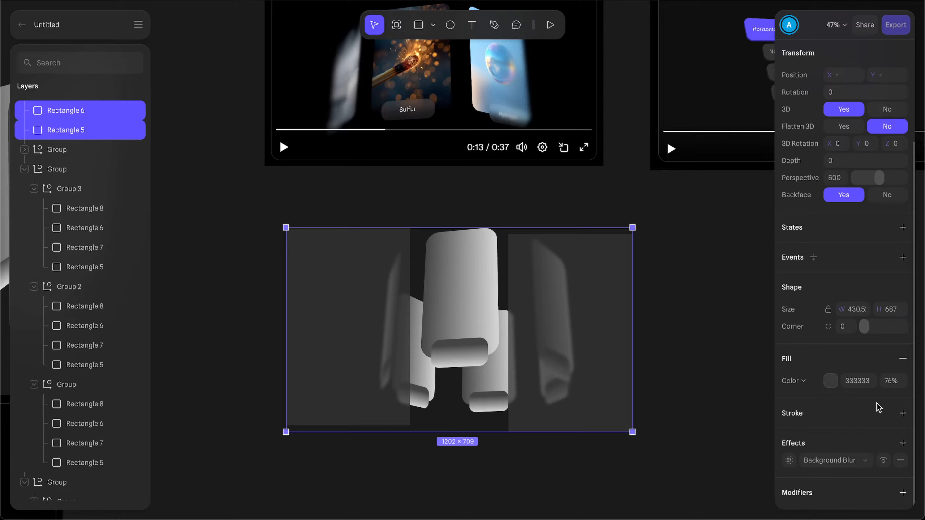
Step: Set both overlay rectangles' fill opacity to 0% and their background blur to 12
left_click(900, 381)
type("0")
key("Return")
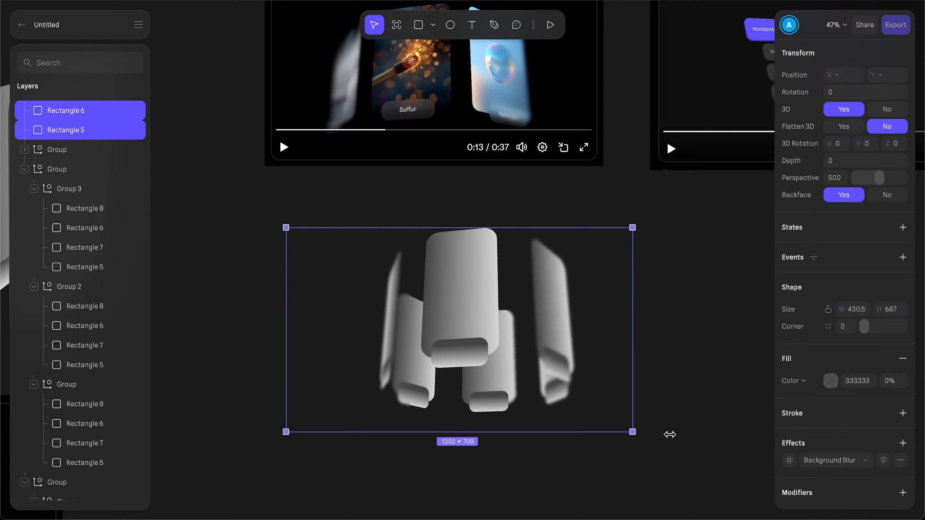
left_click(789, 462)
mouse_move(660, 500)
left_mouse_down()
mouse_move(679, 500)
mouse_move(662, 500)
left_mouse_up()
scroll(658, 231, "up", 2)
scroll(659, 231, "left", 1)
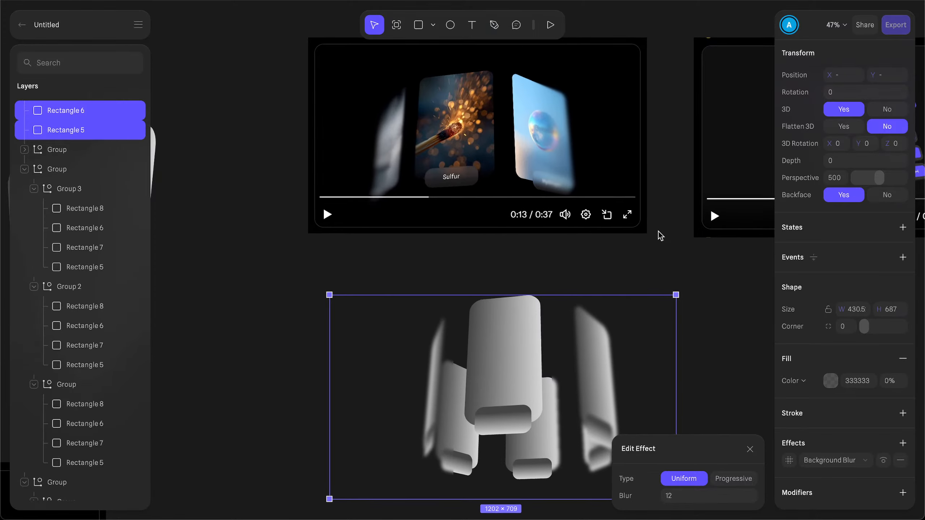
scroll(658, 232, "down", 1)
scroll(659, 231, "right", 1)
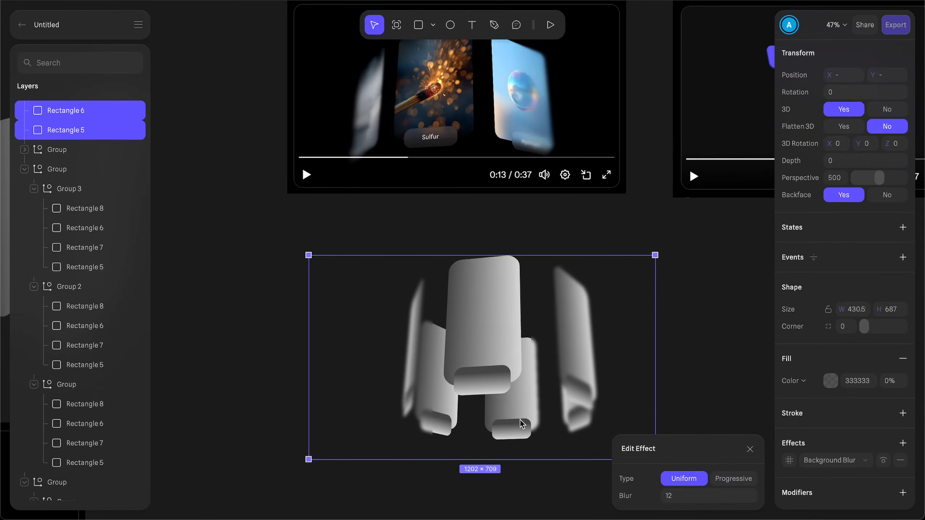
Step: Turn off Backface for all four rectangles in the carousel's Group 3
left_click(76, 215)
left_click(72, 274, "shift")
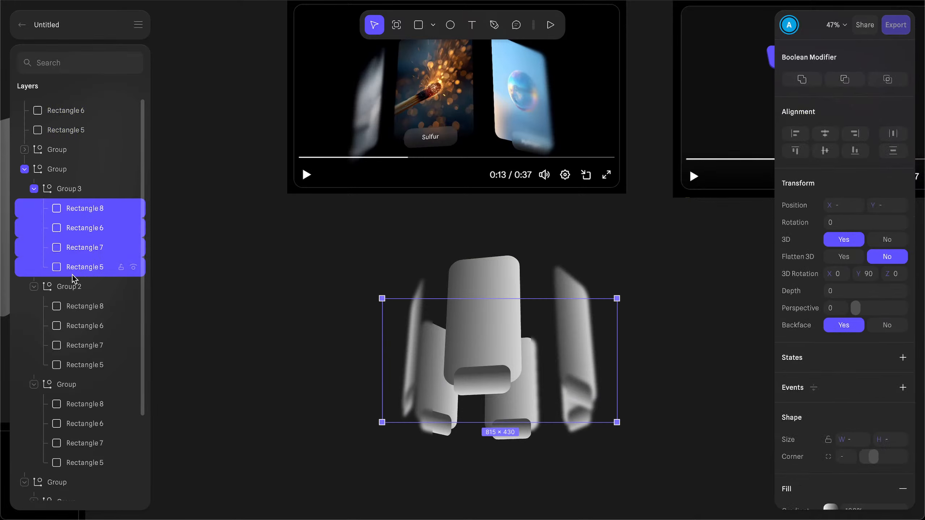
left_click(877, 328)
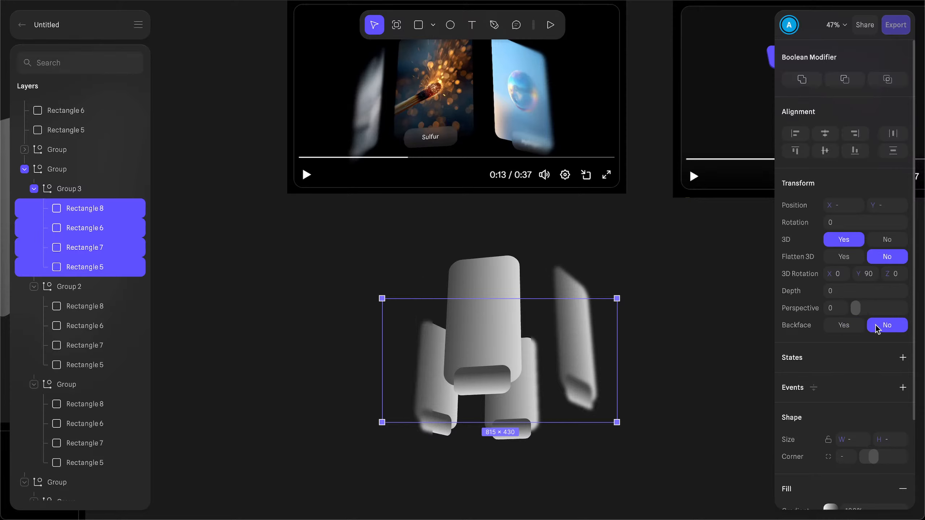
left_click(854, 328)
left_click(874, 328)
left_click(845, 328)
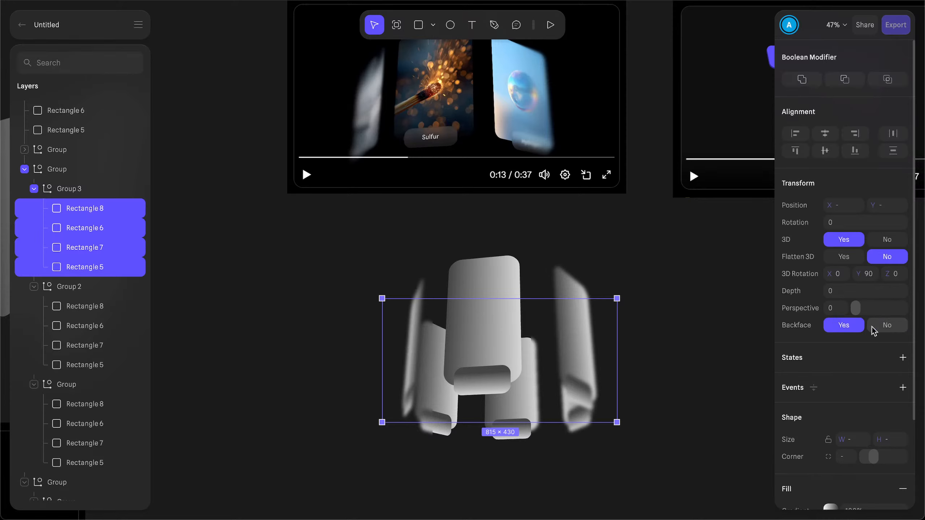
left_click(876, 328)
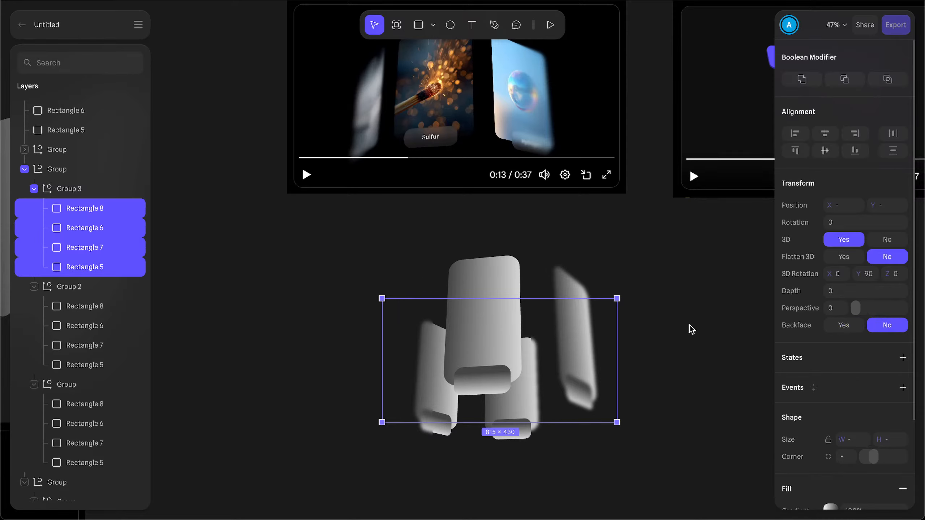
Step: Turn off Backface for all four rectangles in the carousel's Group 2 and nested Group
left_click(70, 307)
left_click(72, 366, "shift")
left_click(887, 326)
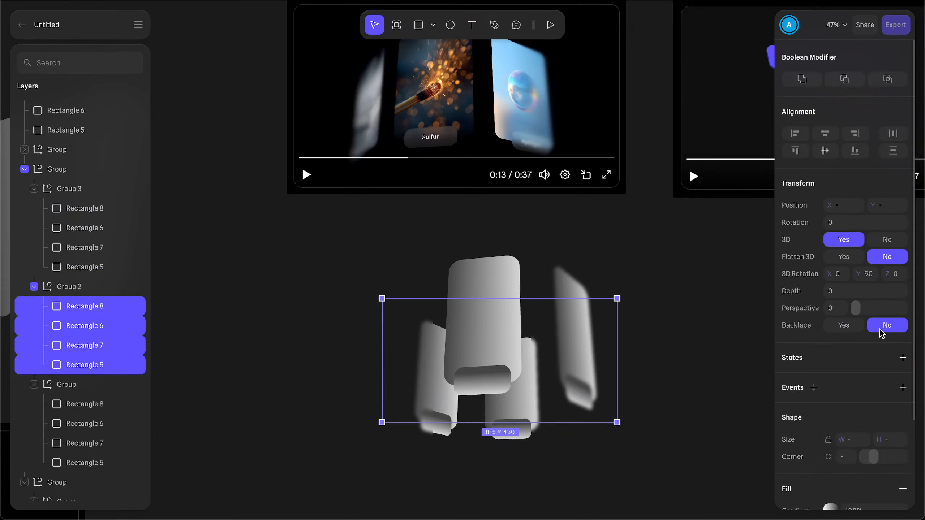
left_click(84, 405)
left_click(84, 461, "shift")
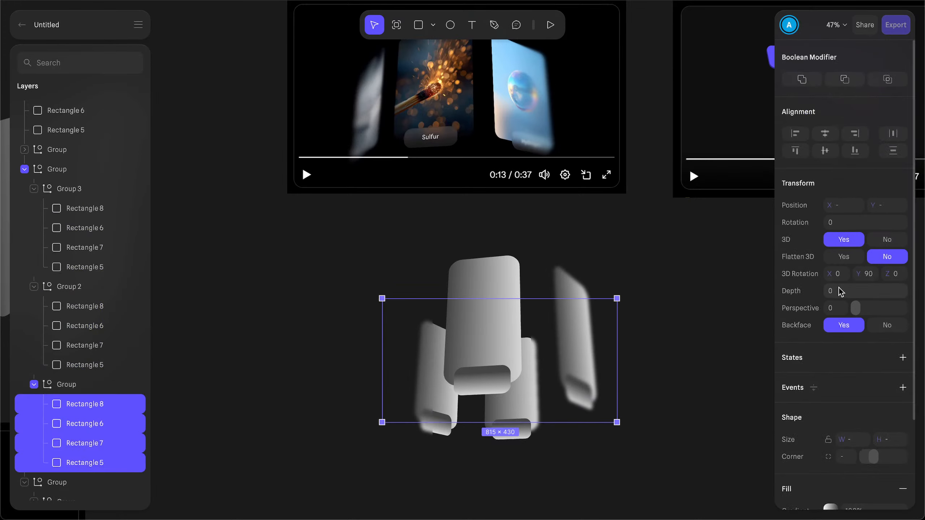
left_click(878, 324)
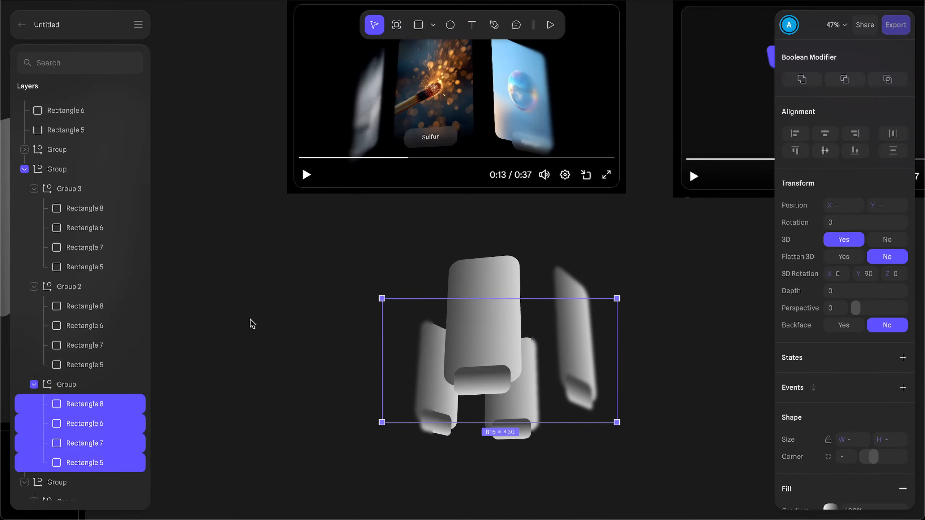
Step: Spin the whole carousel group by adjusting its 3D Y rotation to test the hidden backfaces
left_click(425, 310)
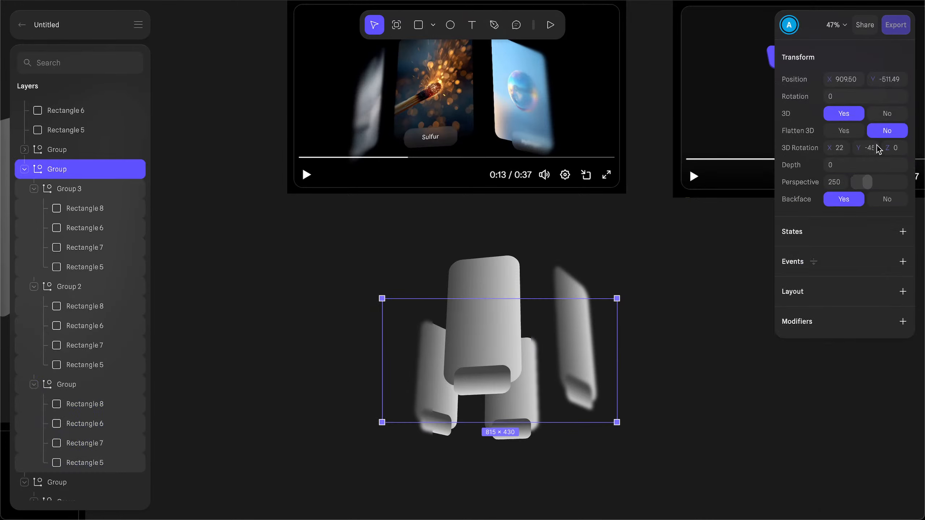
mouse_move(857, 149)
left_mouse_down()
mouse_move(869, 149)
mouse_move(855, 149)
left_mouse_up()
mouse_move(859, 148)
left_mouse_down()
mouse_move(850, 148)
mouse_move(879, 148)
mouse_move(862, 148)
left_mouse_up()
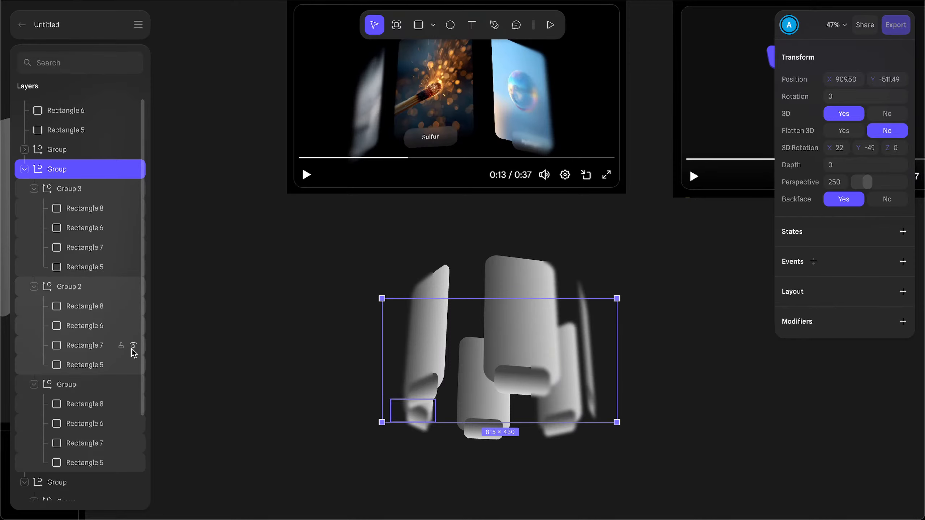
Step: Set the 3D Y rotation of Rectangle 5 and its label Rectangle 7 in Group 2 to -90
left_click(92, 366)
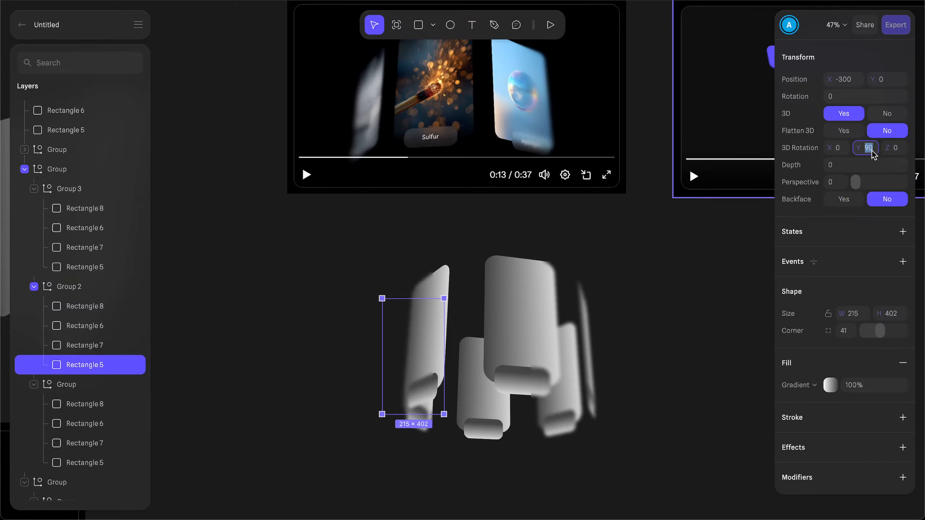
key("Return")
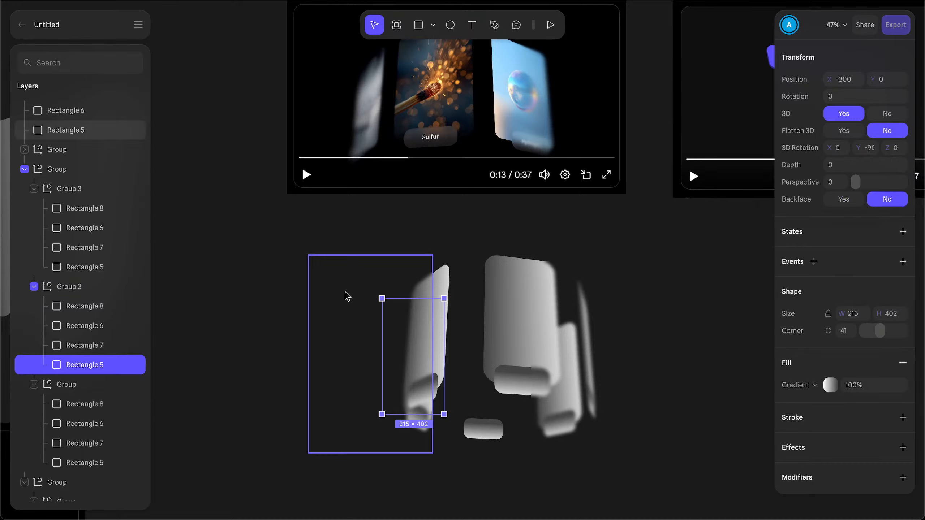
left_click(95, 349)
left_click(96, 326)
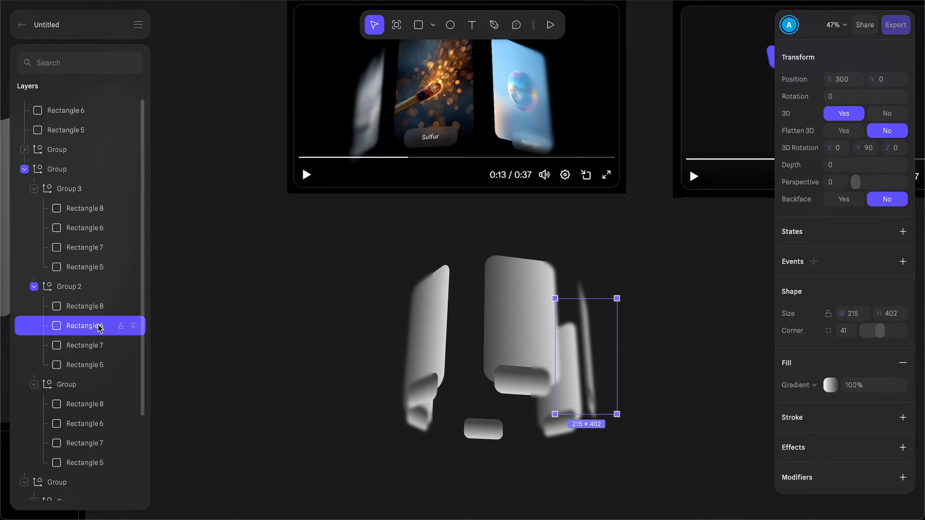
left_click(117, 345)
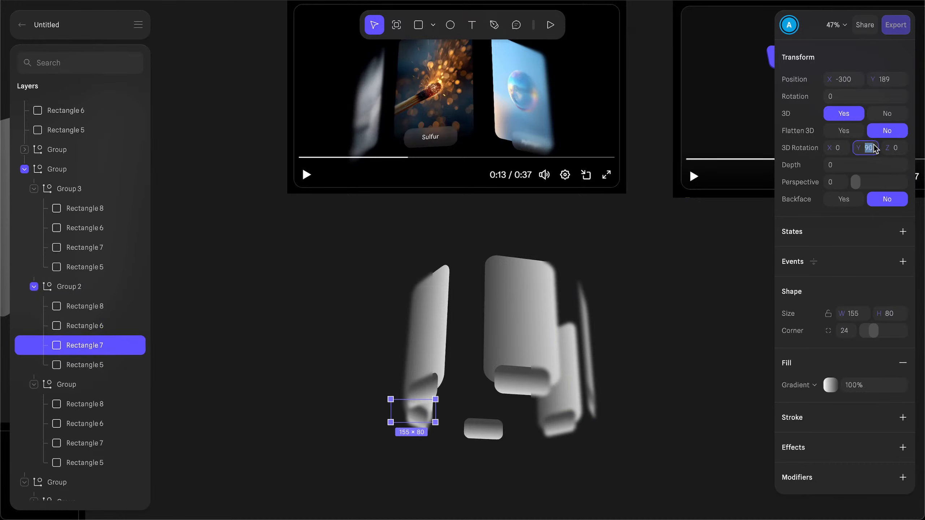
type("-90")
key("Return")
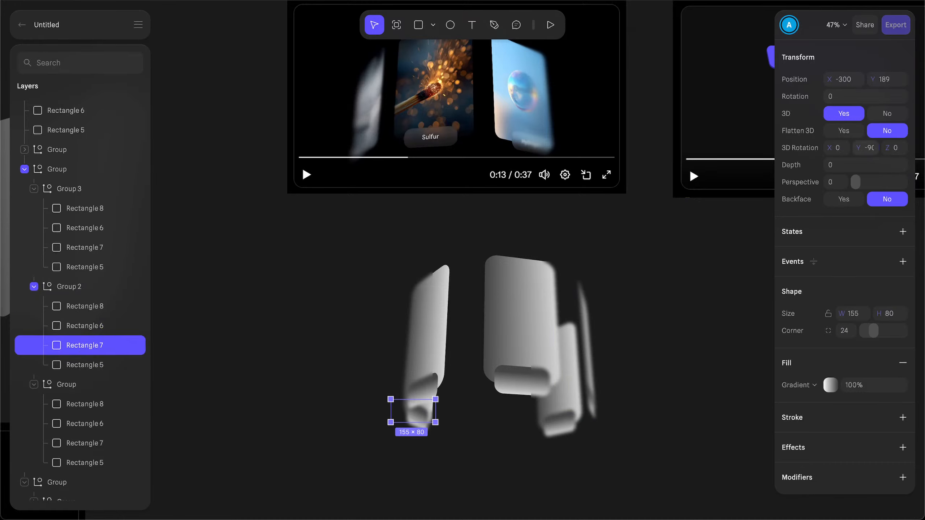
left_click(93, 327)
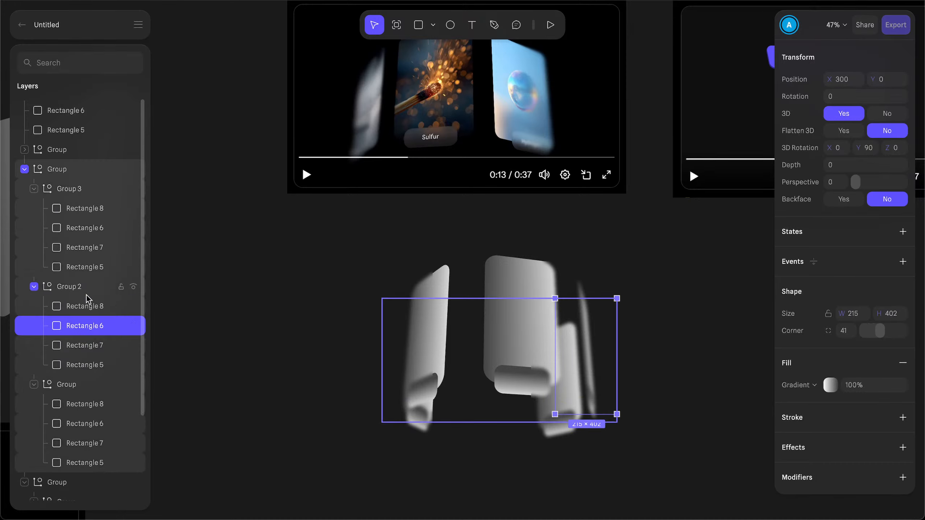
Step: Spin the carousel group around its 3D Y axis and toggle individual card visibility in Group 2 and the nested Group to identify wrongly facing cards
left_click(75, 172)
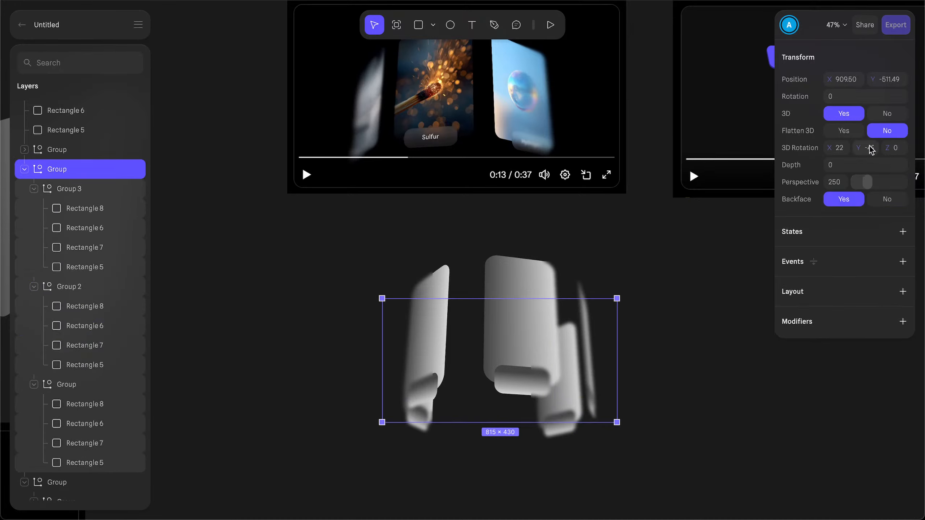
mouse_move(859, 148)
left_mouse_down()
mouse_move(873, 148)
mouse_move(820, 147)
mouse_move(859, 148)
left_mouse_up()
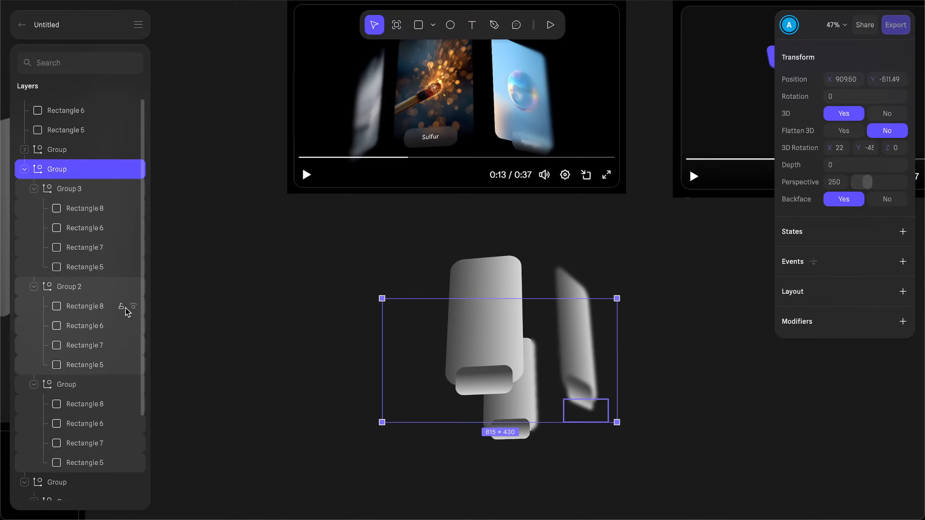
left_click(133, 326)
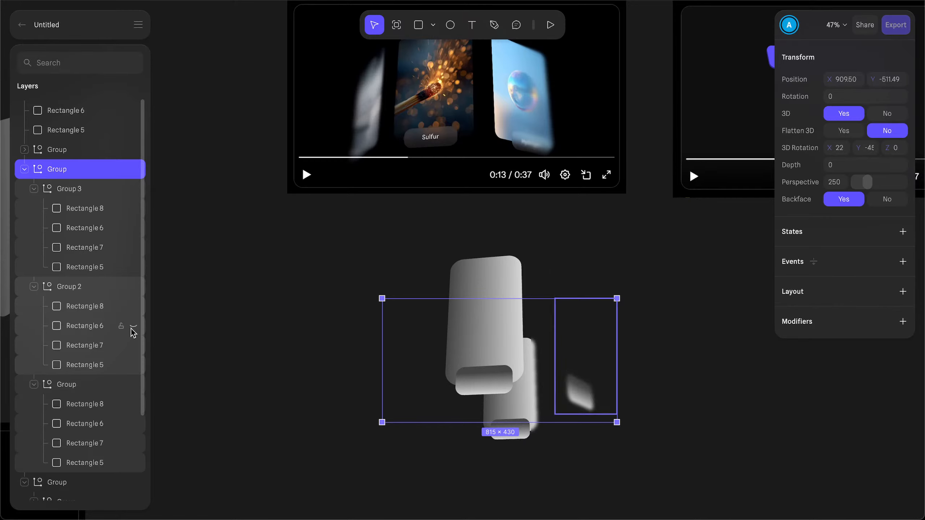
left_click(133, 327)
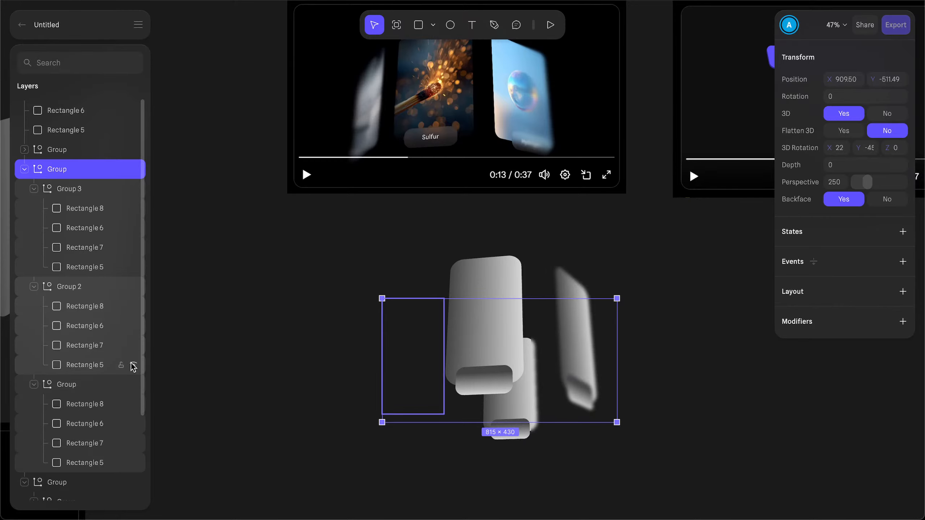
left_click(133, 405)
left_click(133, 404)
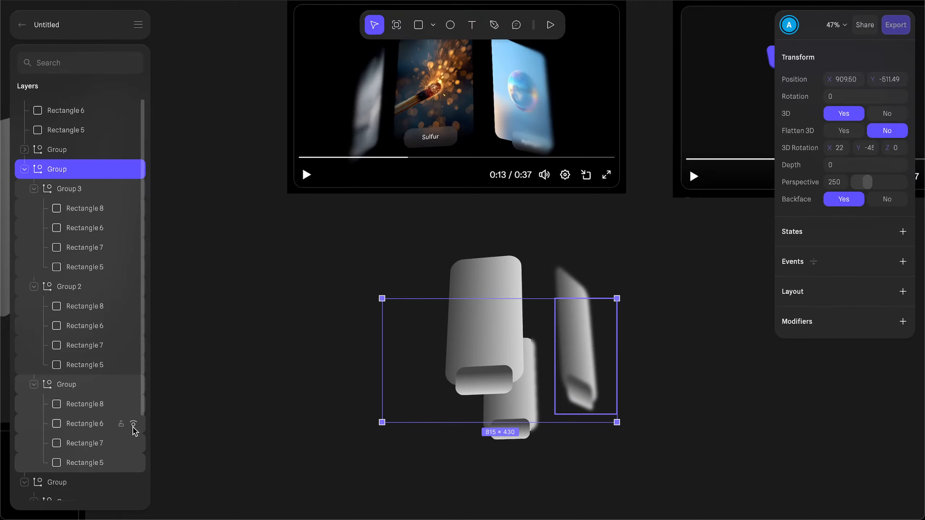
scroll(134, 430, "down", 3)
left_click(133, 344)
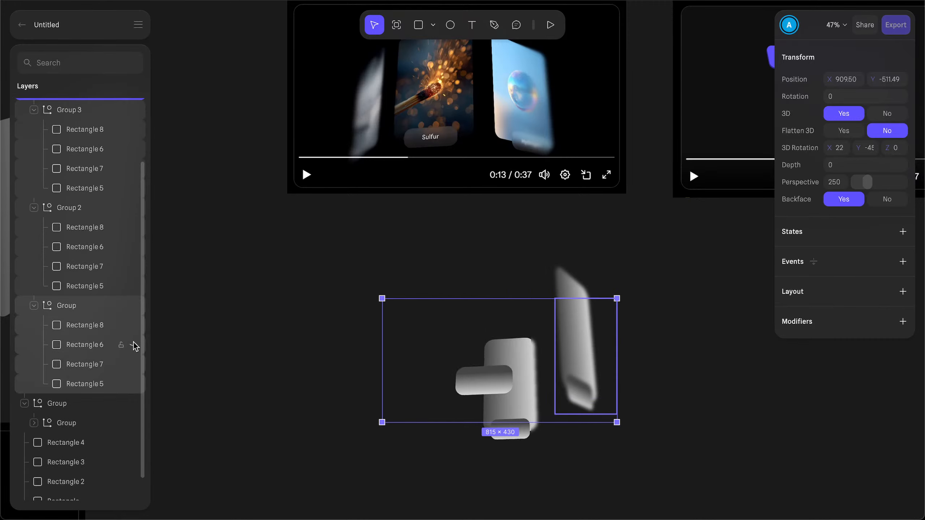
left_click(133, 345)
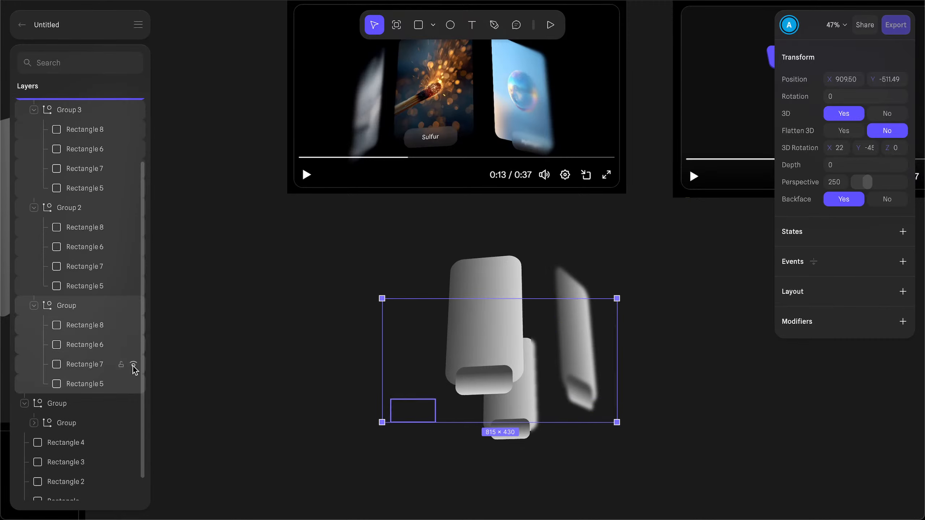
Step: Set the 3D Y rotation of Rectangle 7 and Rectangle 5 in the carousel's nested Group to -90
left_click(88, 370)
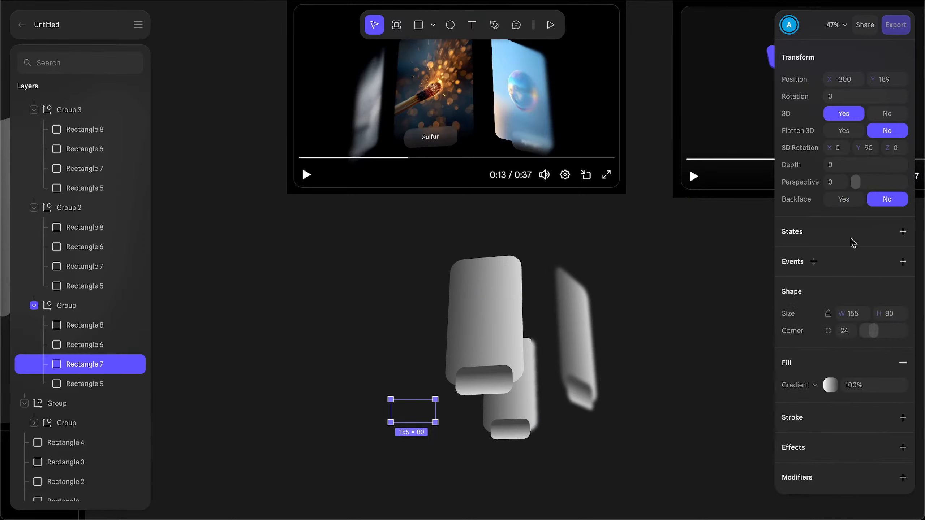
key("Return")
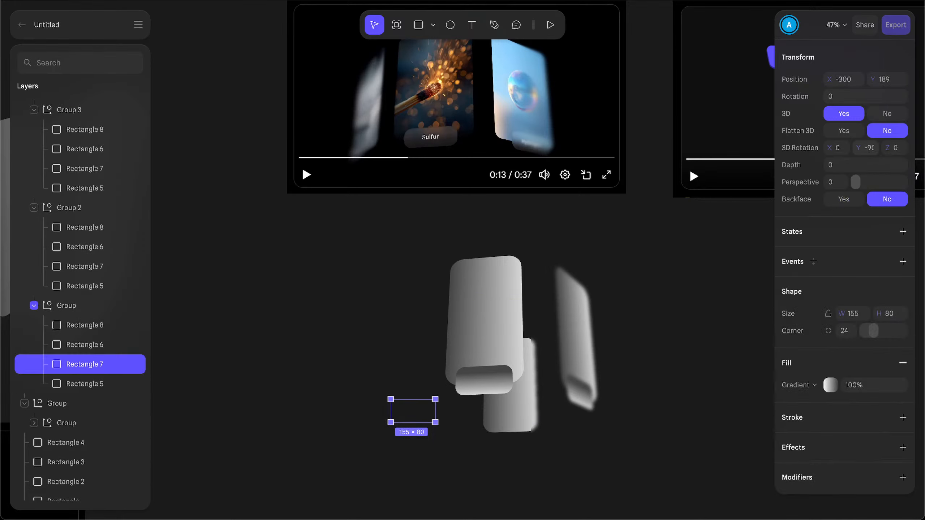
left_click(109, 383)
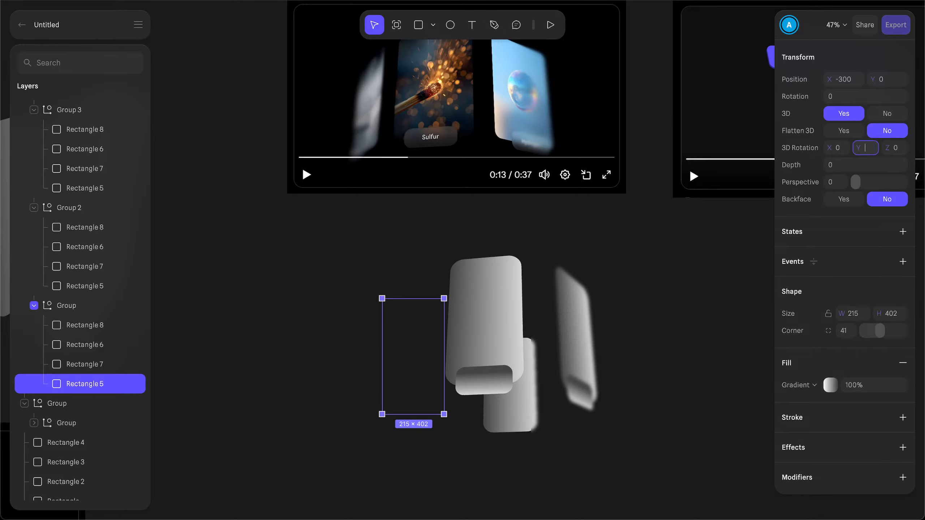
type("-90")
key("Return")
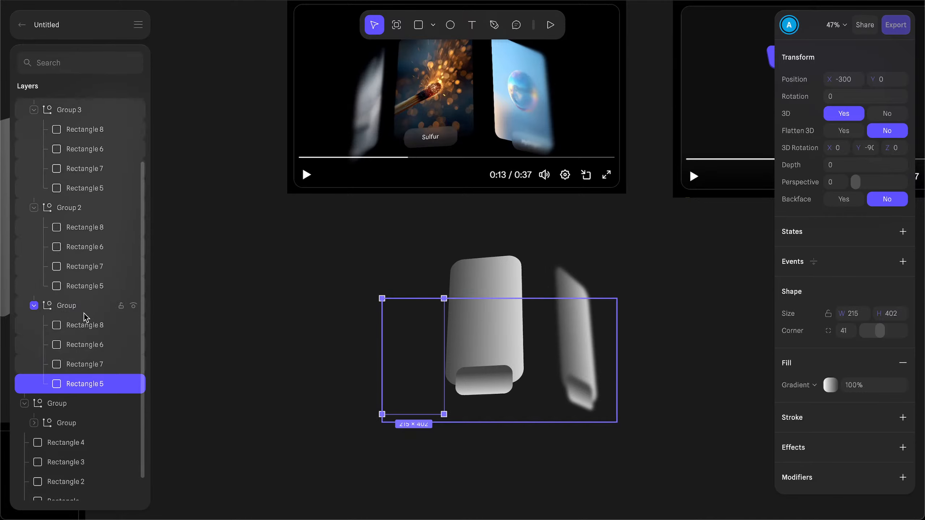
Step: Set the 3D Y rotation of Rectangle 7 and Rectangle 5 in Group 3 to -90
left_click(84, 345)
left_click(79, 286)
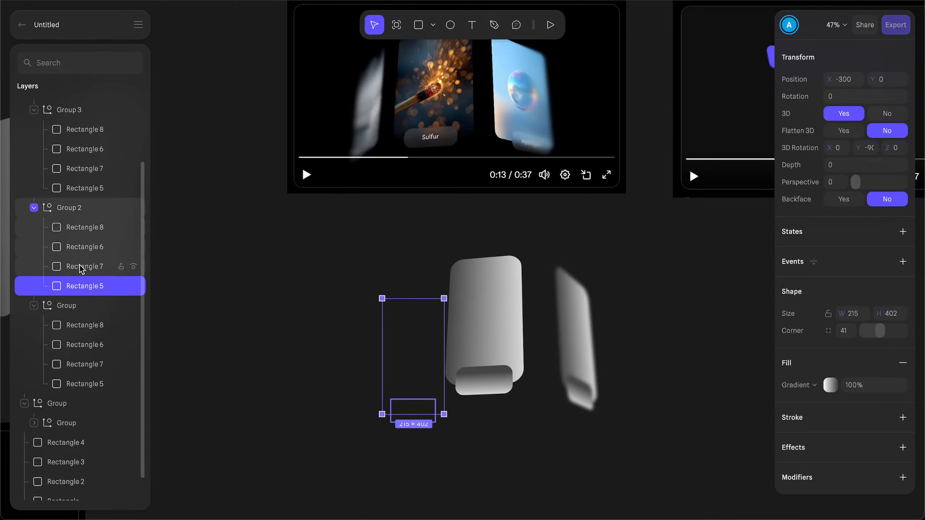
left_click(81, 268)
left_click(80, 187)
left_click(80, 170)
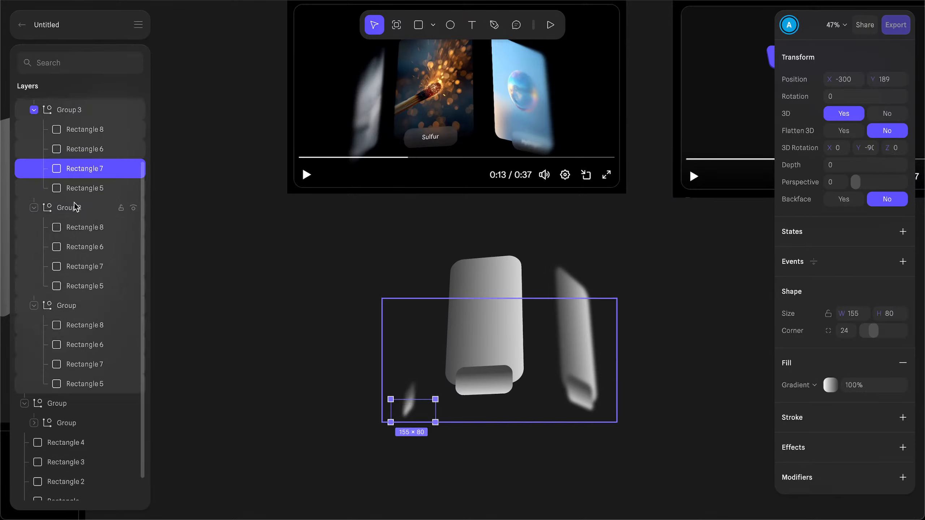
left_click(80, 188)
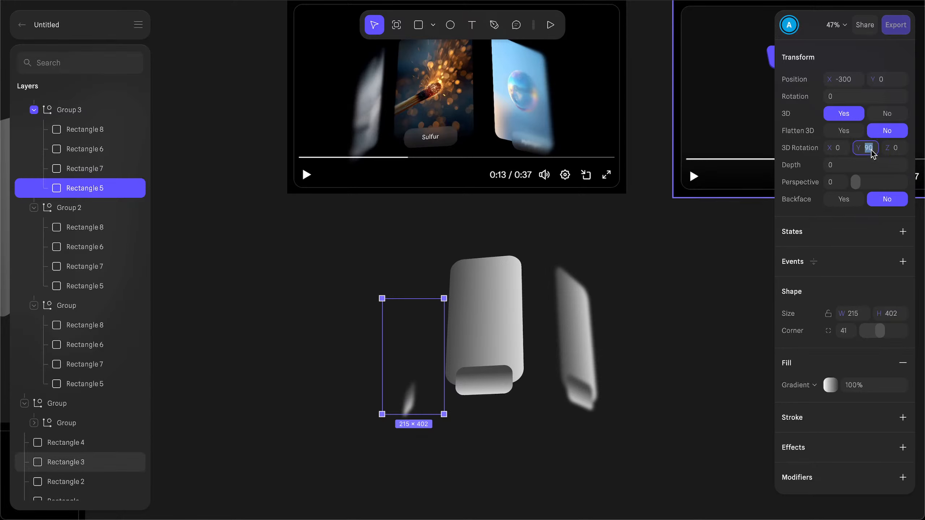
key("Return")
Step: Rotate the parent carousel group around its 3D Y axis to check the corrected card directions
left_click(67, 113)
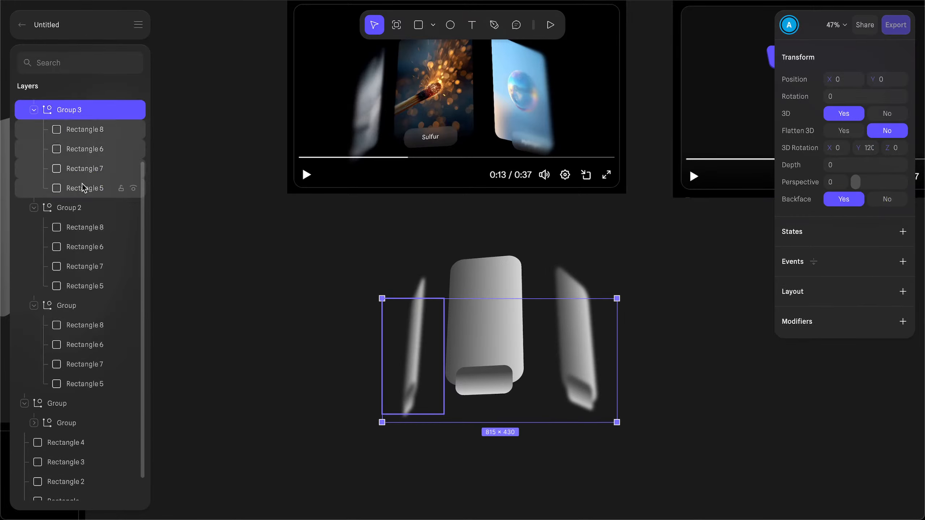
scroll(84, 186, "up", 2)
left_click(73, 169)
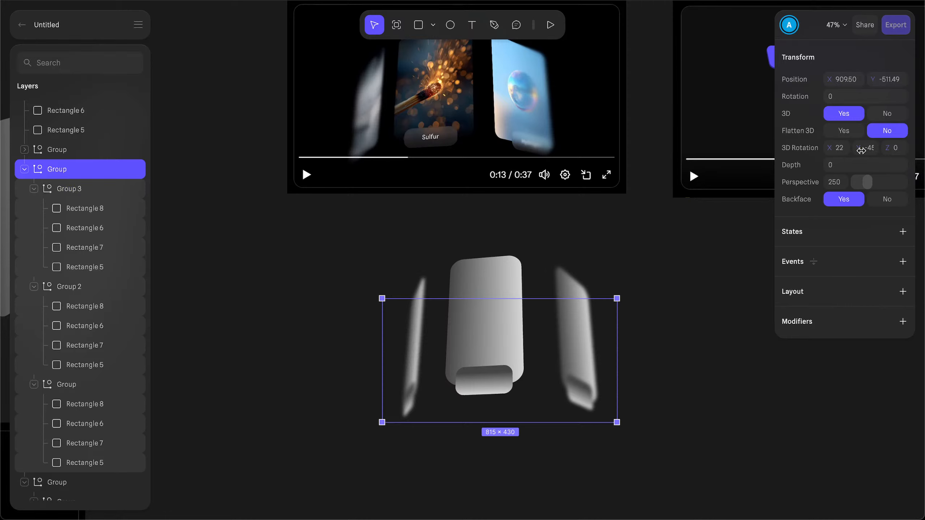
mouse_move(858, 148)
left_mouse_down()
mouse_move(922, 148)
mouse_move(849, 146)
left_mouse_up()
scroll(554, 231, "right", 1)
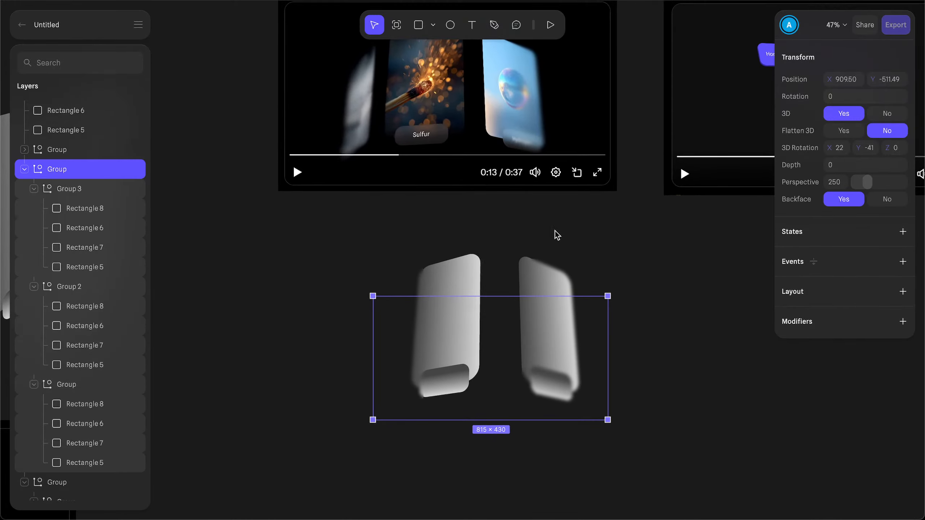
Step: Draw a background rectangle about 1413 × 939 around the carousel, send it behind the cards, and fill it with black 000000
left_click(462, 257)
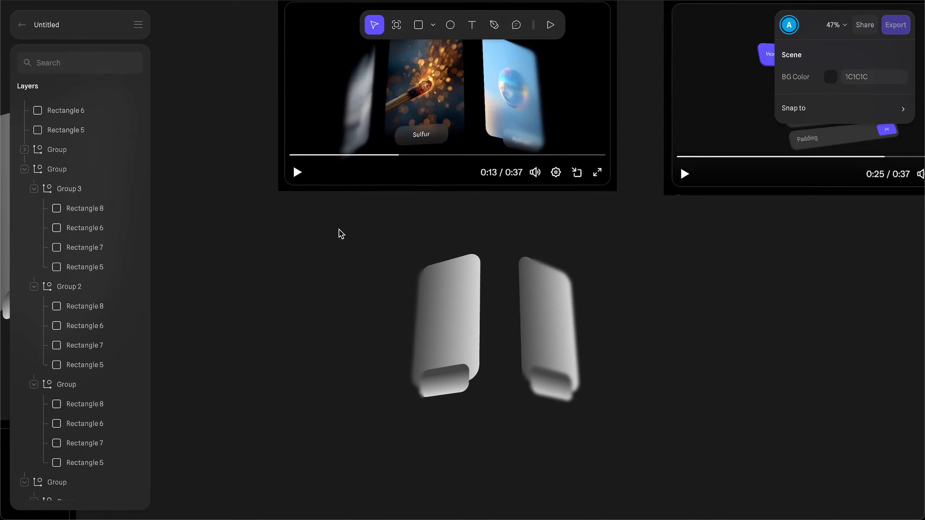
key("r")
mouse_move(298, 202)
left_mouse_down()
mouse_move(519, 327)
mouse_move(704, 473)
left_mouse_up()
key("[")
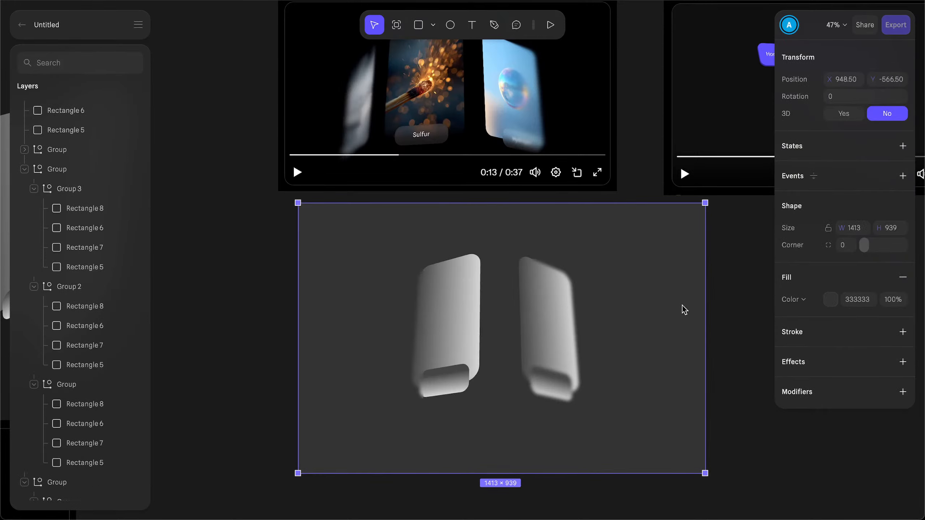
left_click(830, 300)
left_click_drag(825, 402, 624, 509)
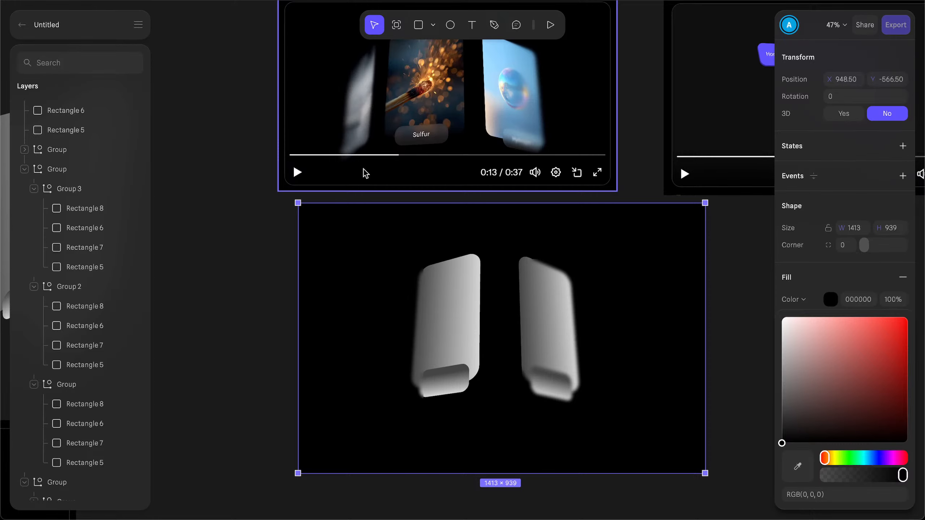
Step: Move blur overlay Rectangle 5 over the left cards and widen it towards the centre, and move overlay Rectangle 6 to about X 1367, Y -566.5
left_click(400, 364)
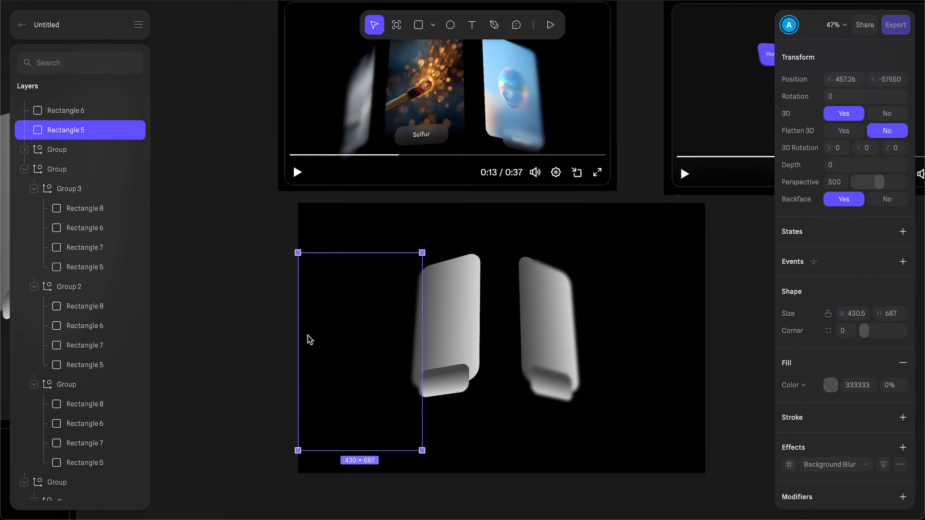
mouse_move(332, 306)
left_mouse_down()
mouse_move(332, 274)
mouse_move(341, 290)
left_mouse_up()
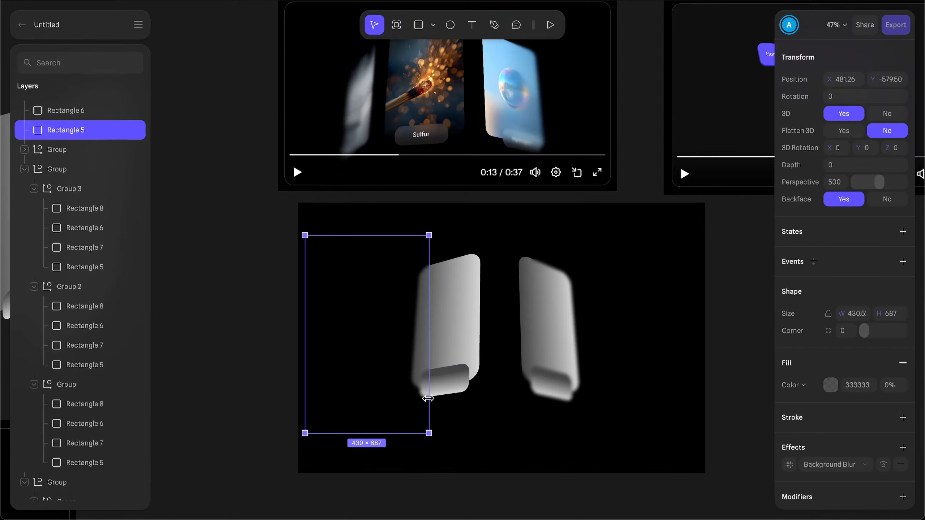
left_click_drag(428, 399, 490, 390)
left_click(605, 381)
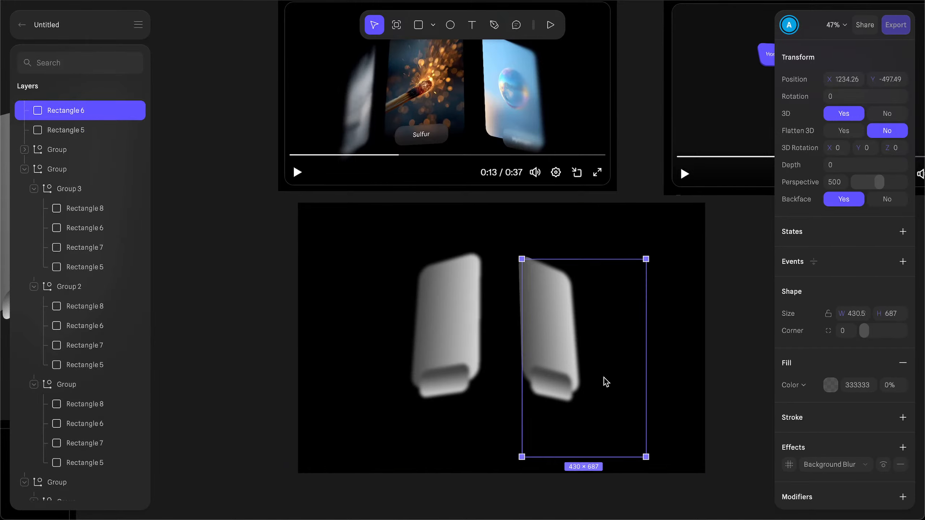
left_click_drag(604, 381, 642, 361)
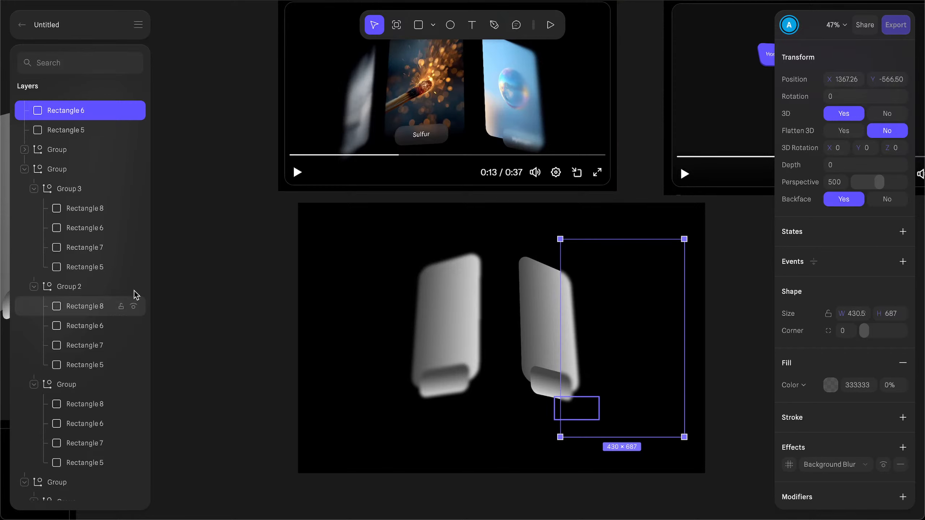
Step: With a carousel card turned to the front, narrow blur overlay Rectangle 5 to about 419 wide and shift Rectangle 6 over the right card
left_click(63, 170)
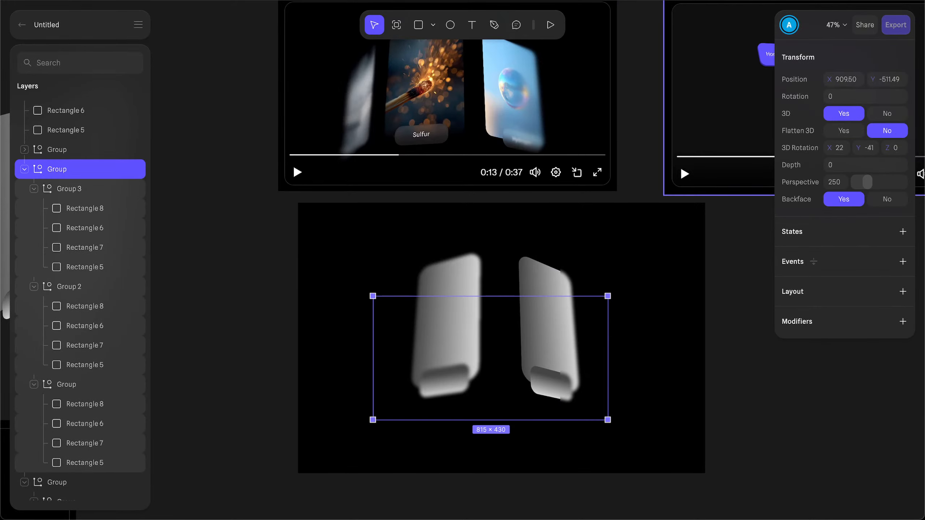
left_click_drag(858, 148, 861, 148)
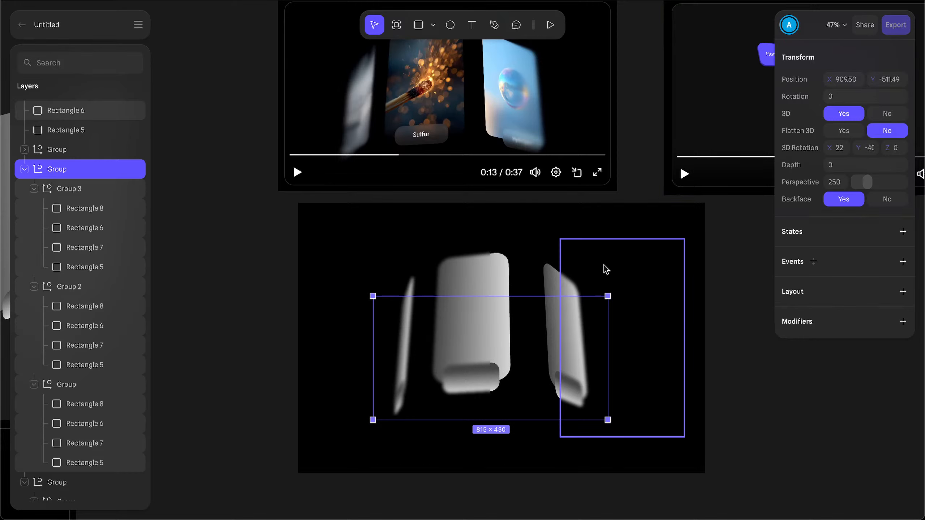
left_click(621, 395)
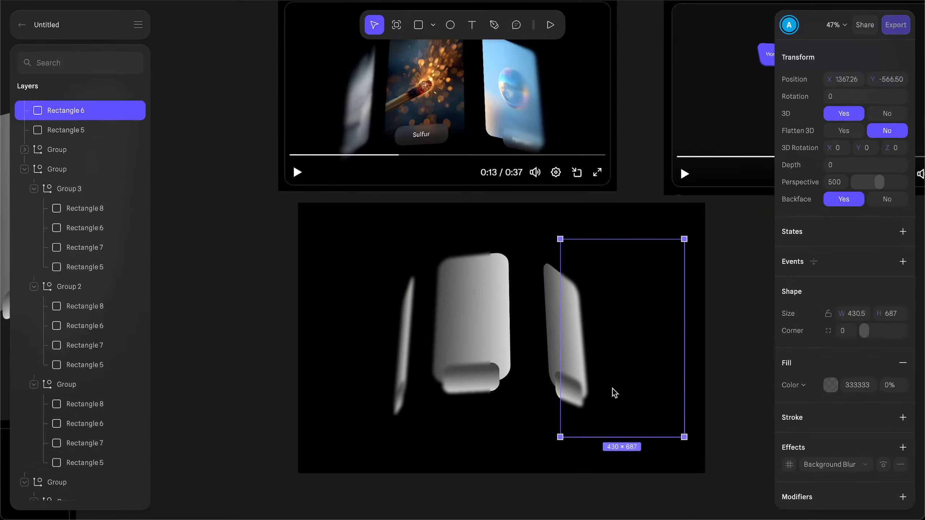
left_click(387, 398)
left_click_drag(490, 337, 425, 349)
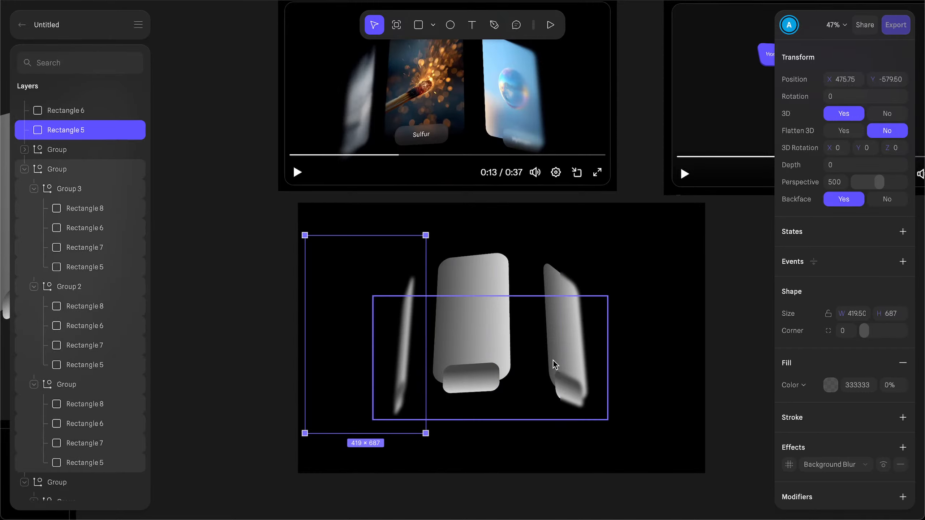
left_click_drag(616, 346, 588, 347)
Step: Turn the carousel group further around its 3D Y axis to test the adjusted side blurs on the cards
left_click(483, 322)
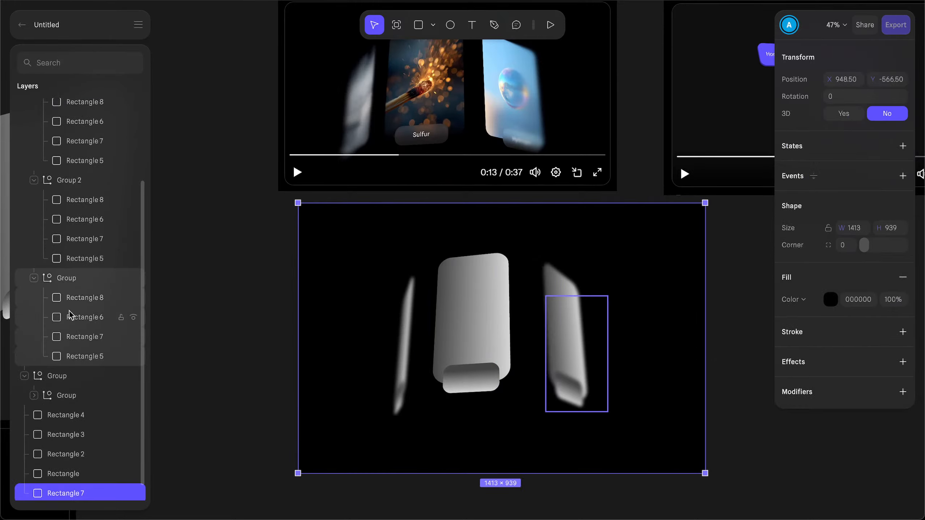
left_click(62, 377)
scroll(72, 225, "up", 1)
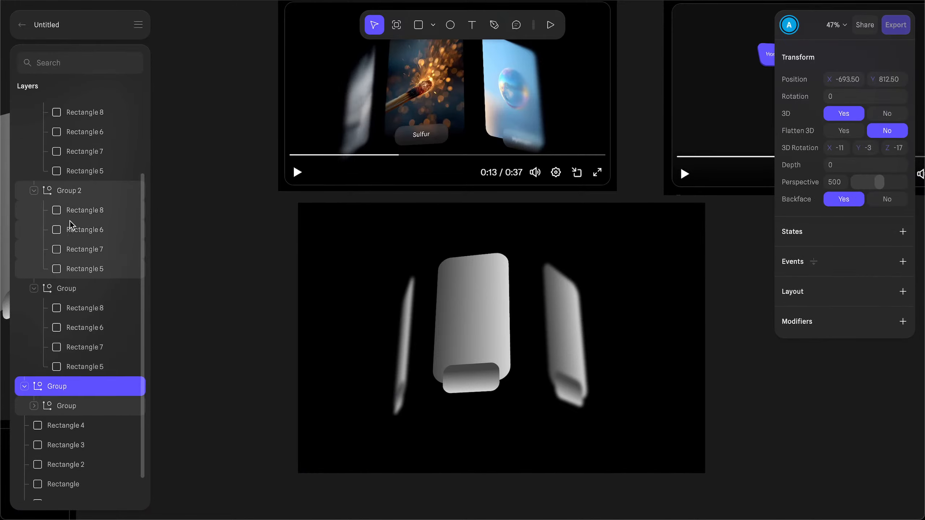
scroll(71, 225, "up", 3)
left_click(62, 169)
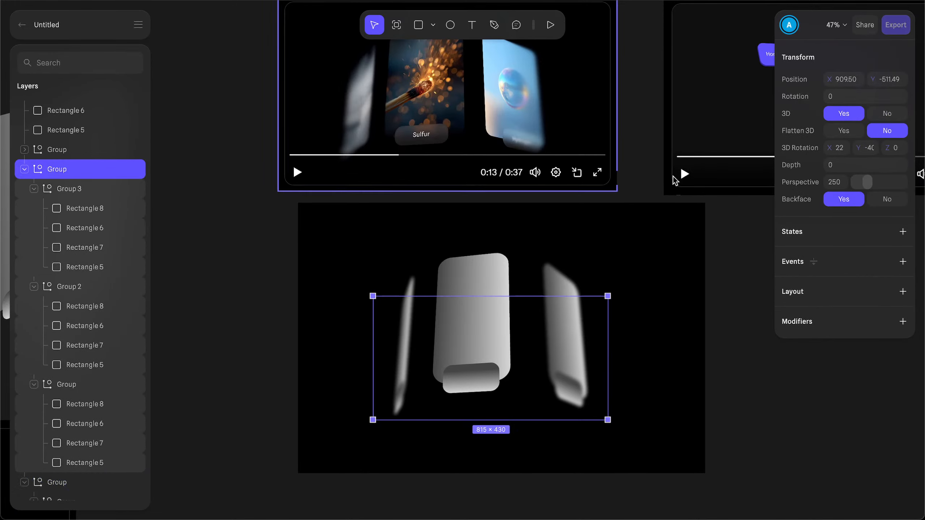
left_click_drag(854, 147, 854, 148)
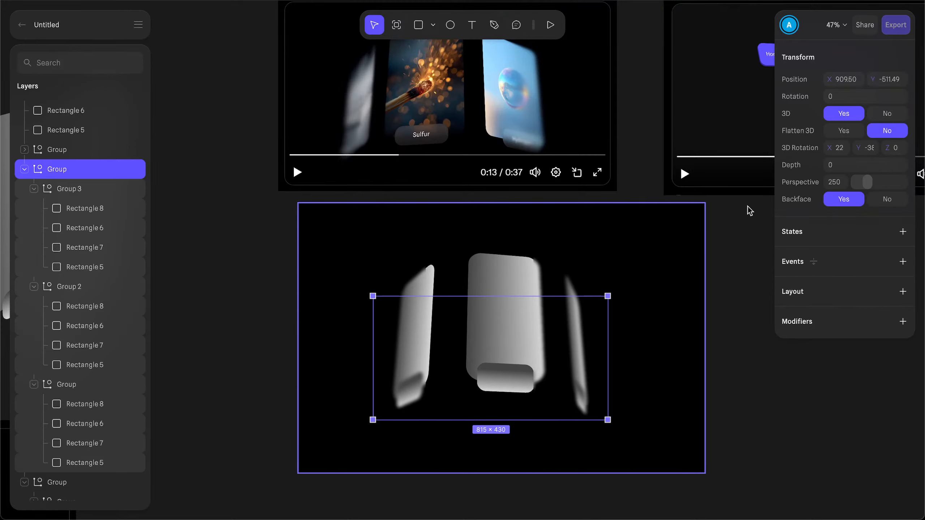
Step: Widen blur overlay Rectangle 5 to about 519 and angle its progressive blur from about 0.94, 0.27 to 0.19, 0.70
left_click(363, 364)
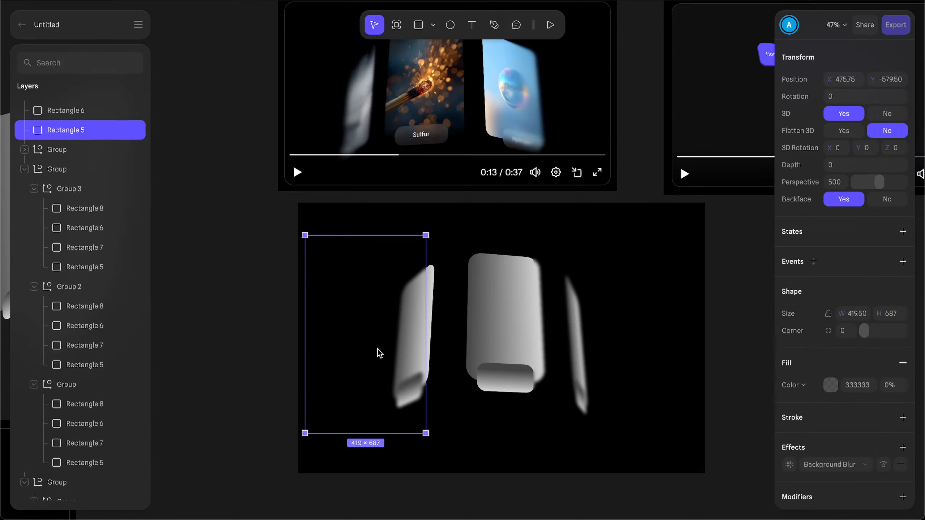
left_click_drag(425, 334, 454, 332)
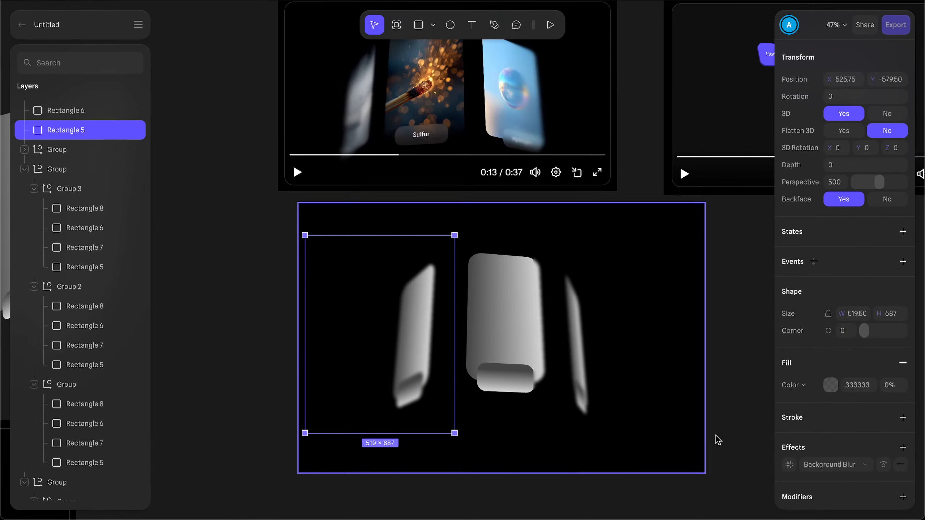
left_click(790, 461)
left_click(735, 478)
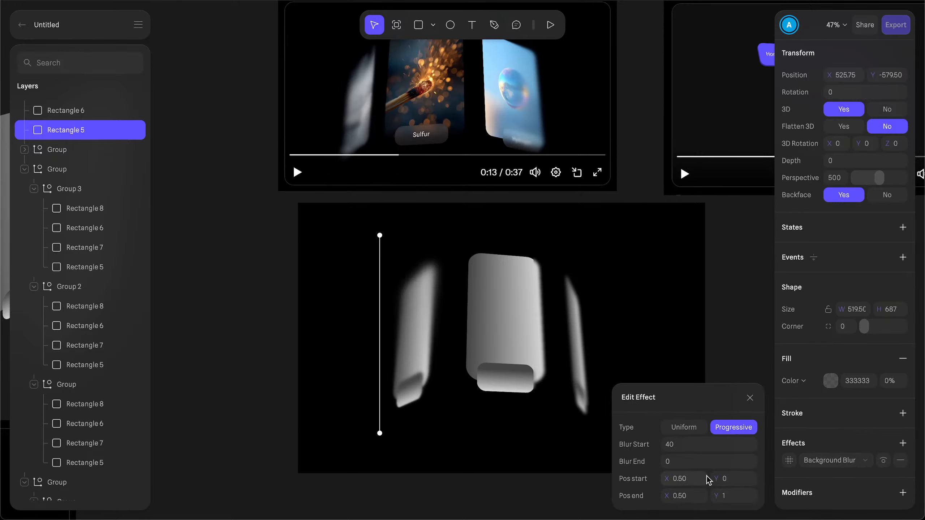
left_click_drag(380, 235, 446, 288)
left_click_drag(380, 434, 334, 375)
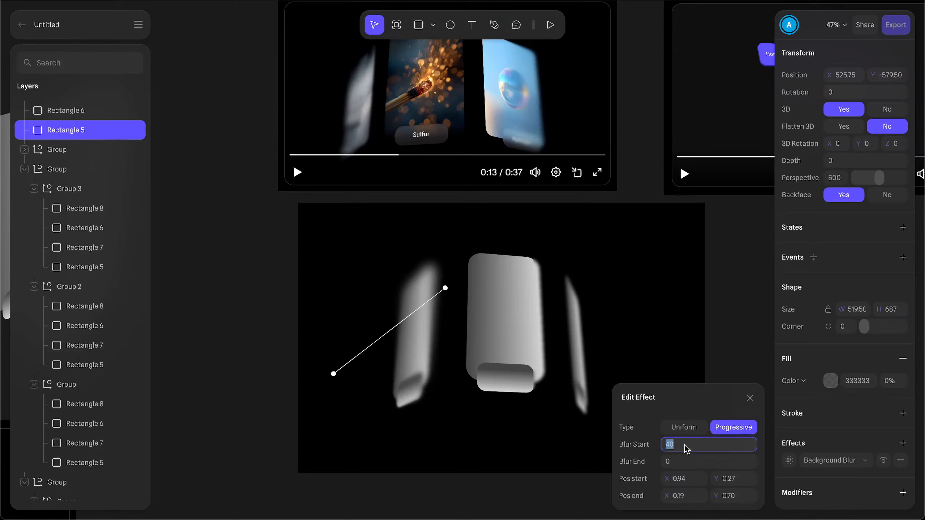
Step: Reverse Rectangle 5's progressive blur strength by setting Blur Start to 0 and Blur End to 40
type("0")
left_click(679, 462)
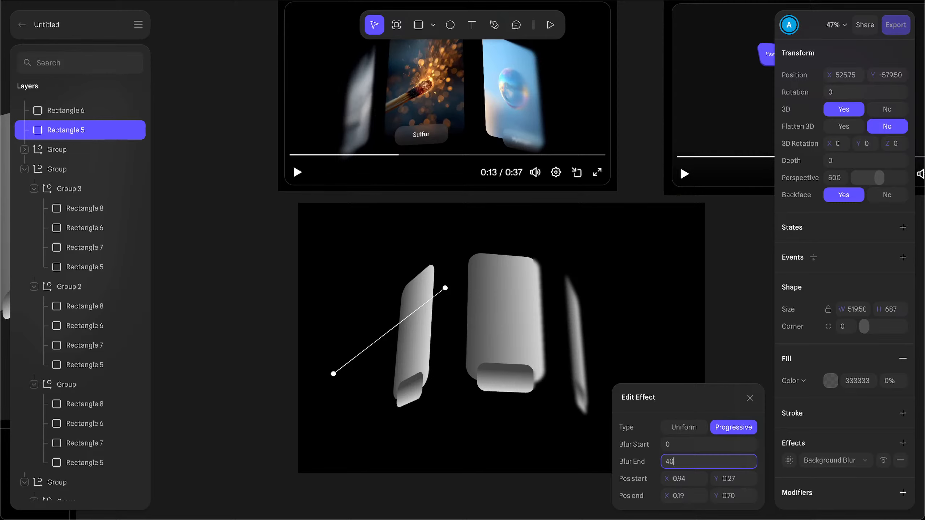
key("Return")
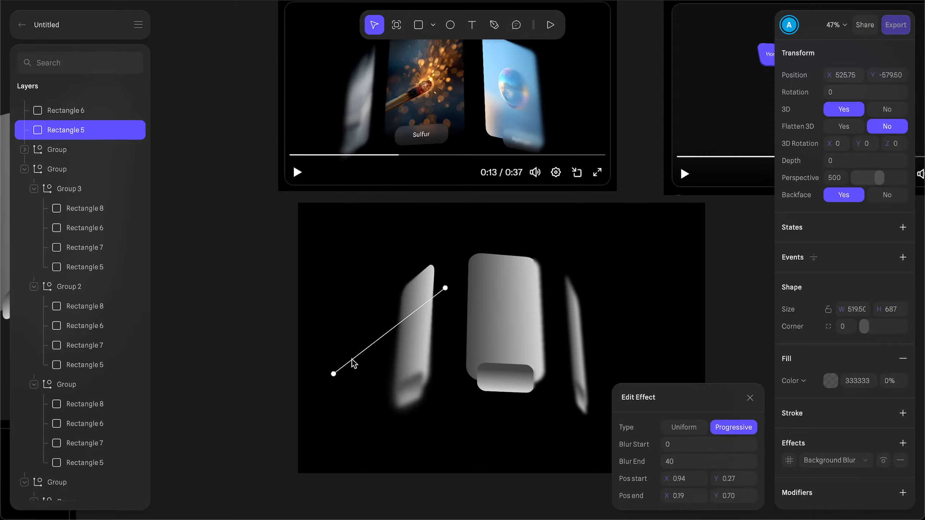
Step: Angle Rectangle 6's progressive background blur from about -0.08, 0.24 to 0.78, 0.82, with Blur Start 0 and Blur End 40
left_click(629, 305)
left_click(619, 308)
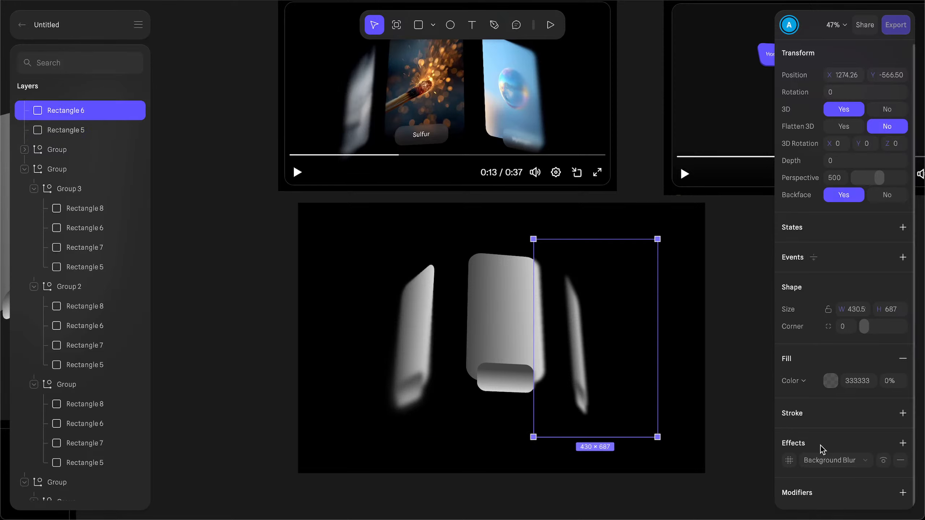
left_click(789, 460)
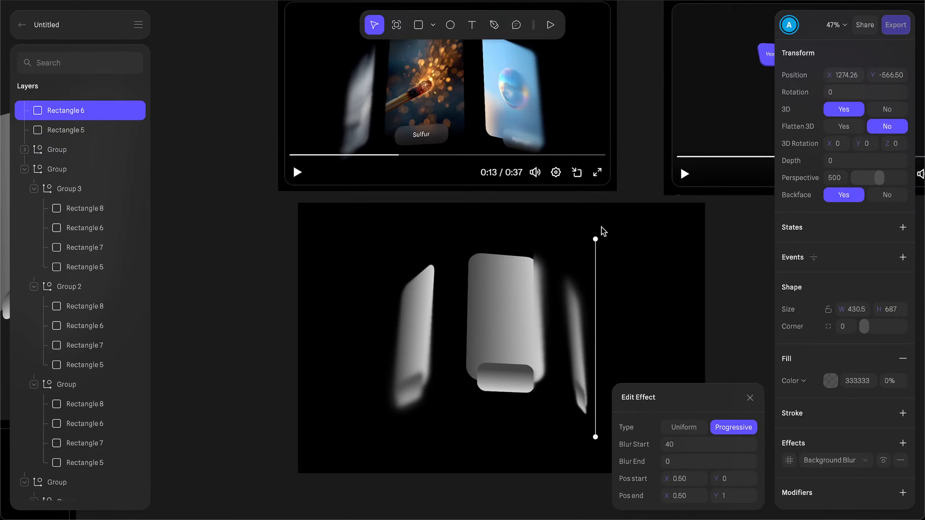
left_click_drag(596, 239, 522, 288)
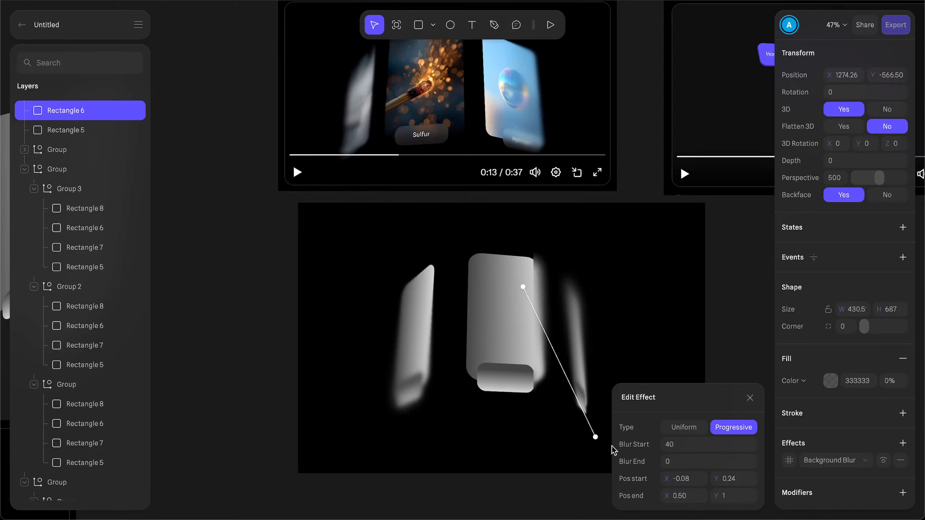
left_click_drag(596, 437, 643, 392)
left_click(675, 442)
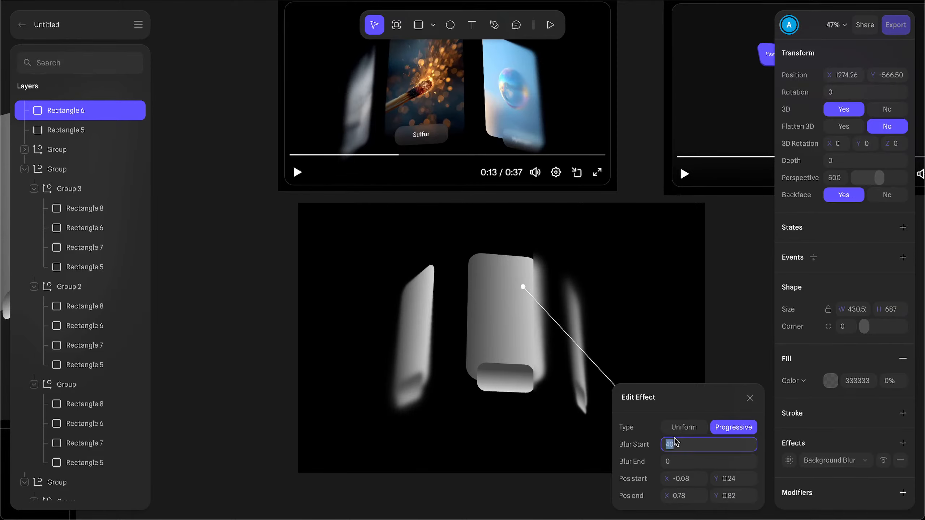
type("0")
left_click(682, 462)
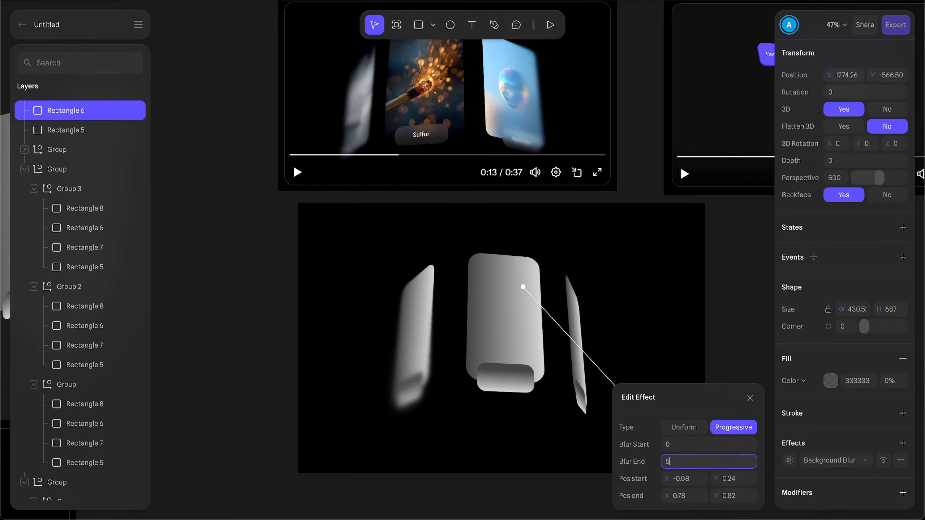
key("Return")
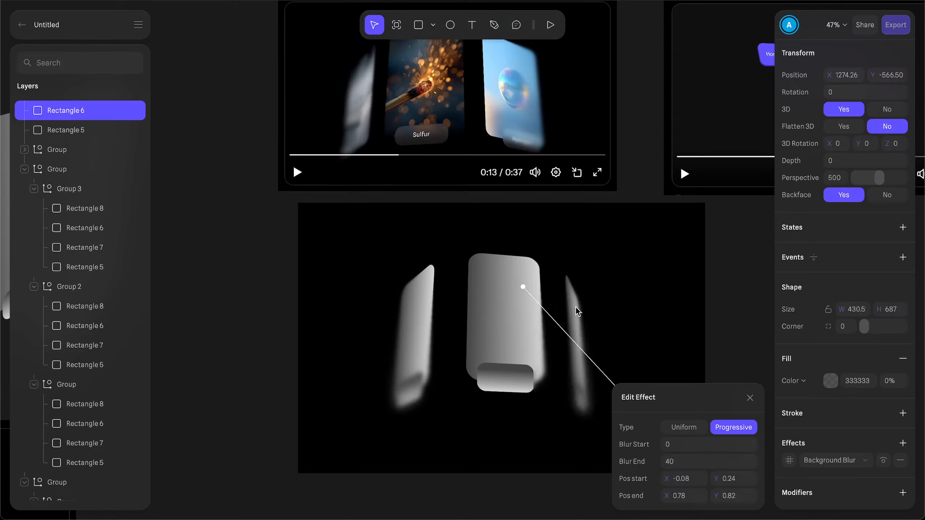
left_click(360, 244)
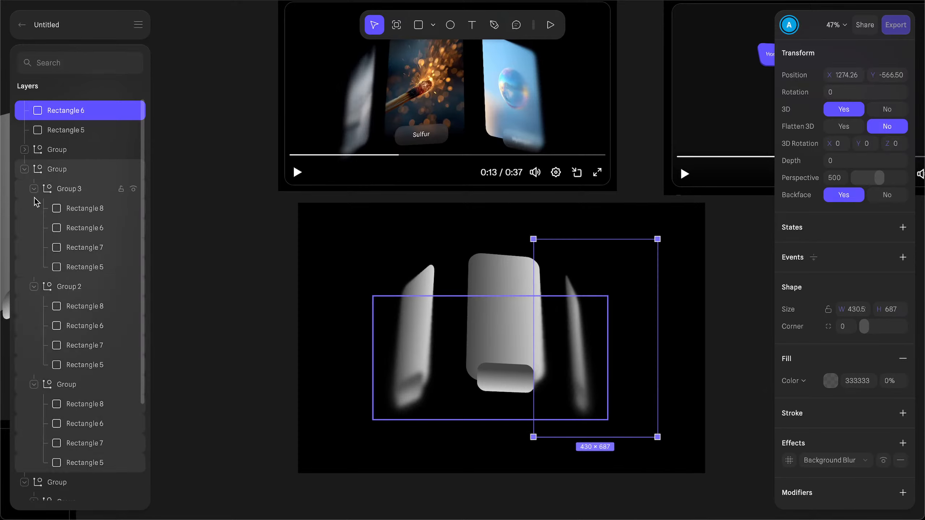
Step: Rotate the carousel group around Y until two cards flank the centre, and widen Rectangle 6 inward to about 451
left_click(65, 168)
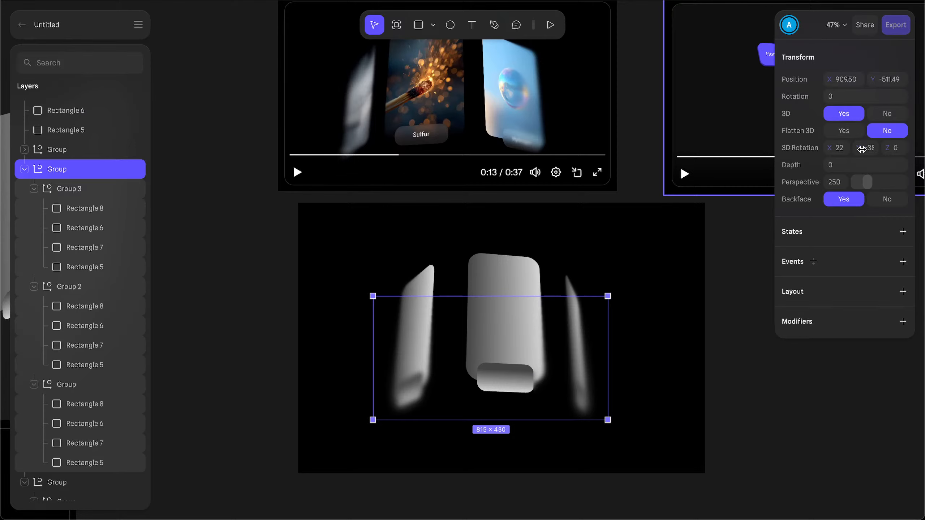
left_click_drag(862, 149, 860, 150)
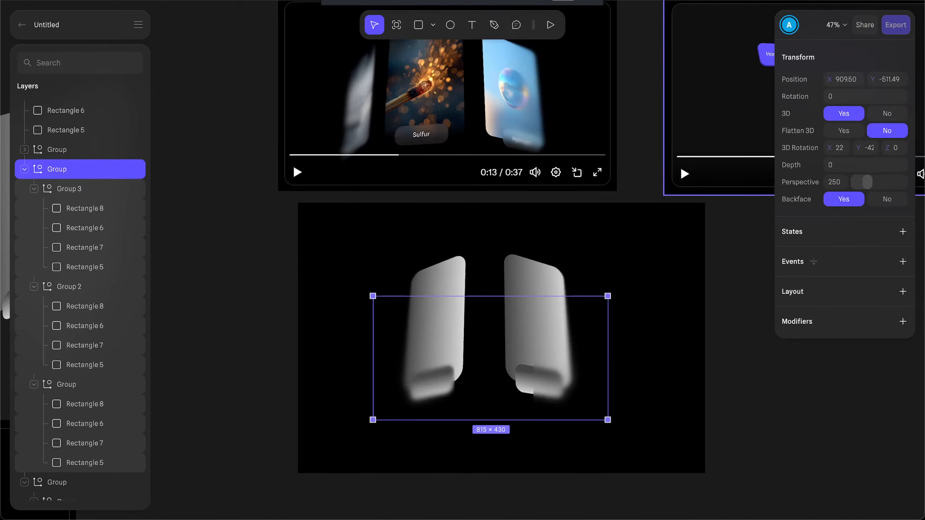
left_click(538, 388)
mouse_move(529, 383)
left_mouse_down()
mouse_move(492, 380)
mouse_move(525, 382)
left_mouse_up()
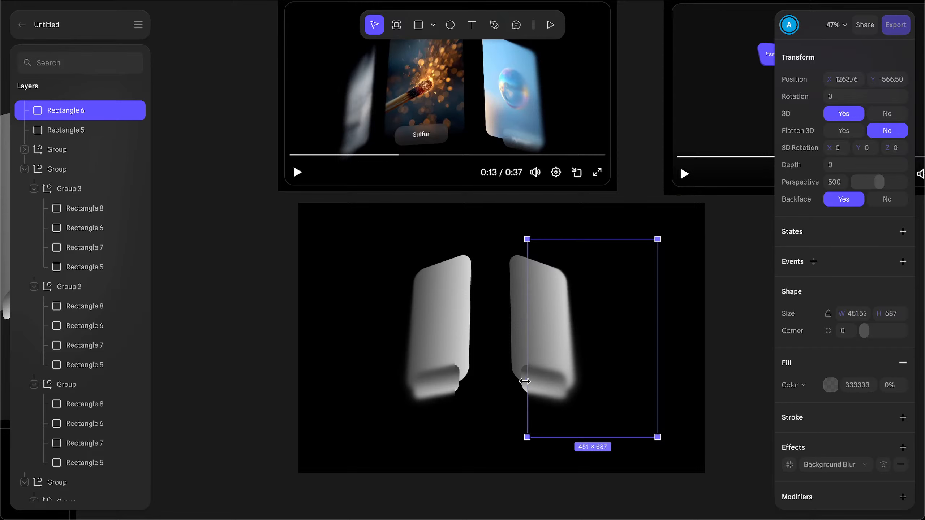
Step: Turn the carousel group around Y until a card faces front, and widen Rectangle 6 outward to about 600
left_click(80, 170)
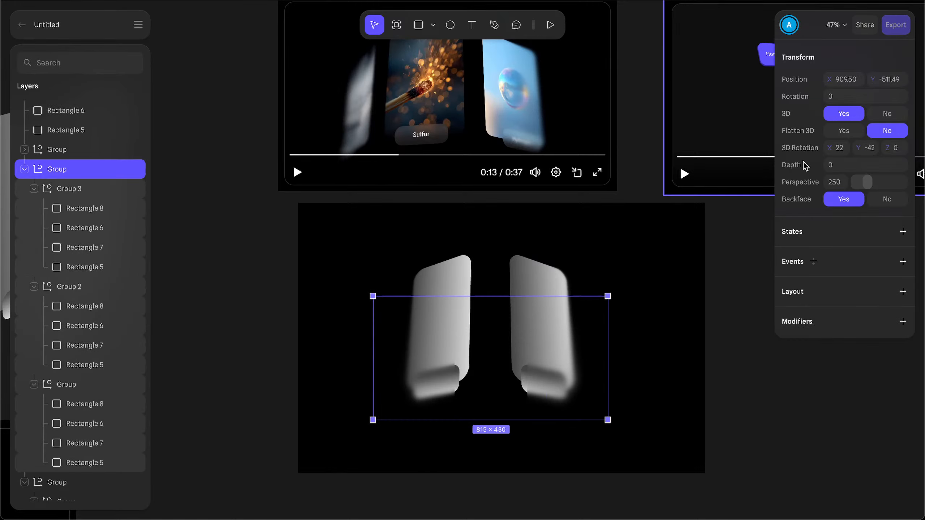
left_click_drag(859, 148, 872, 147)
left_click(554, 294)
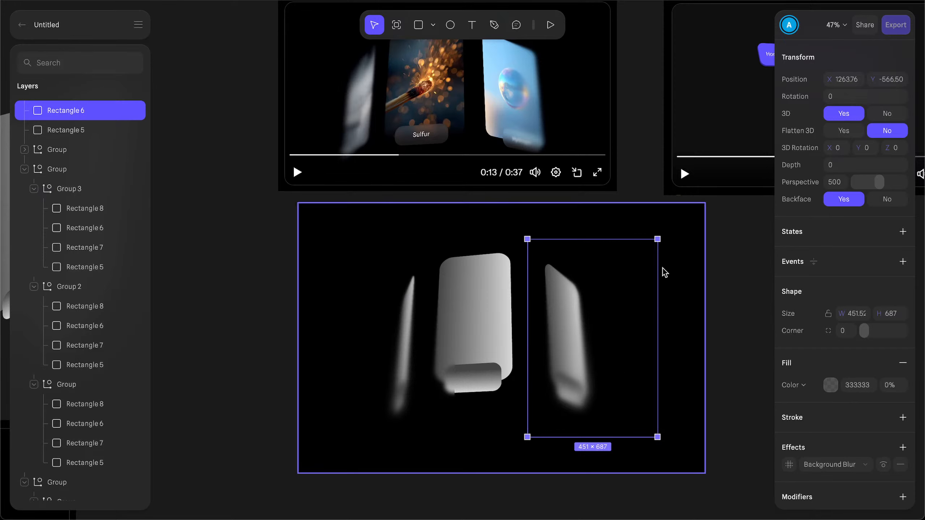
left_click_drag(656, 270, 699, 271)
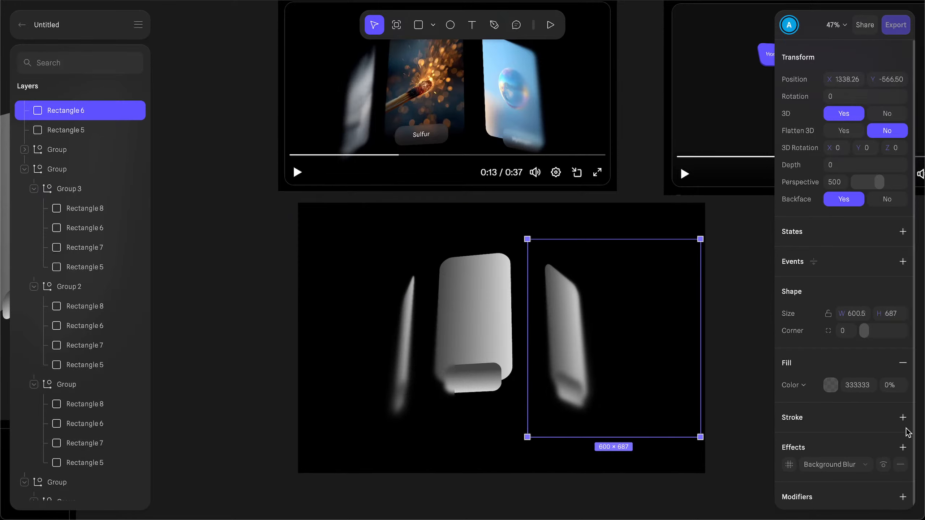
Step: Add a uniform Layer Blur effect to Rectangle 6 and reduce its blur to 0
left_click(904, 447)
left_click(804, 465)
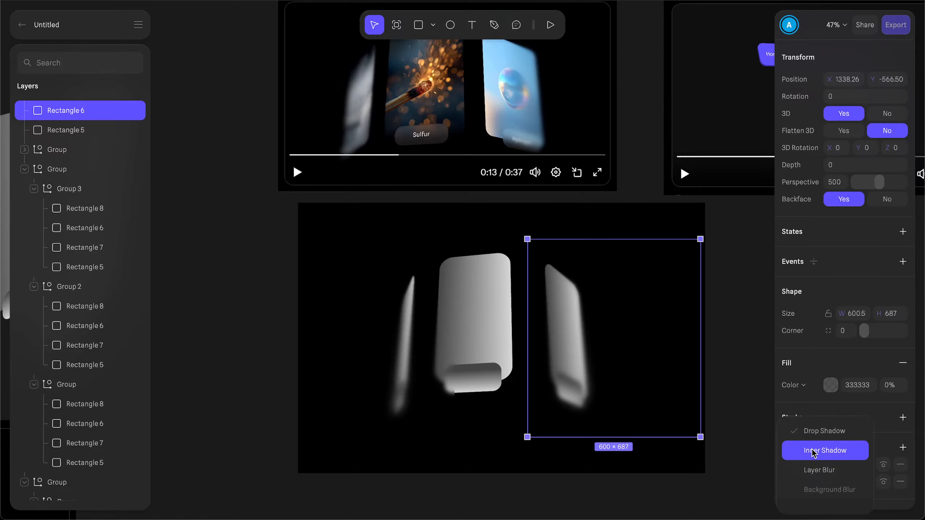
left_click(807, 468)
left_click(790, 466)
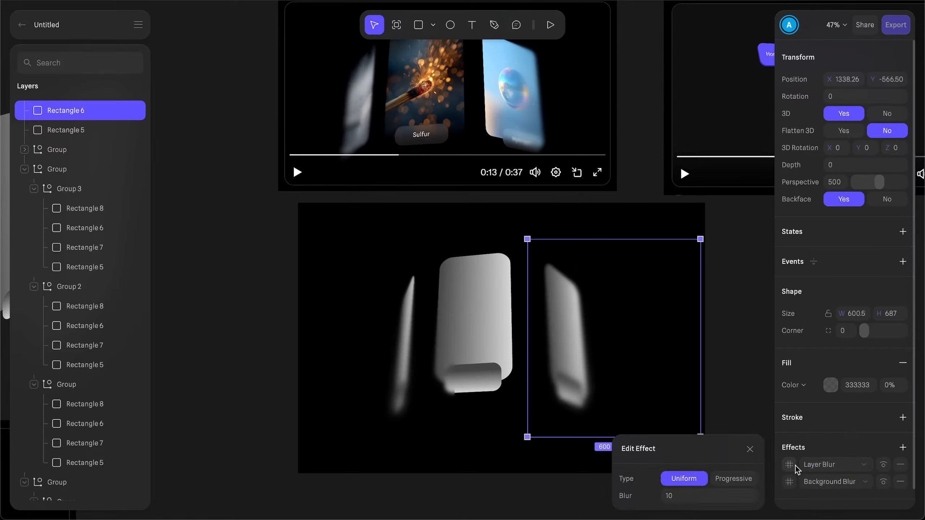
left_click_drag(669, 495, 641, 496)
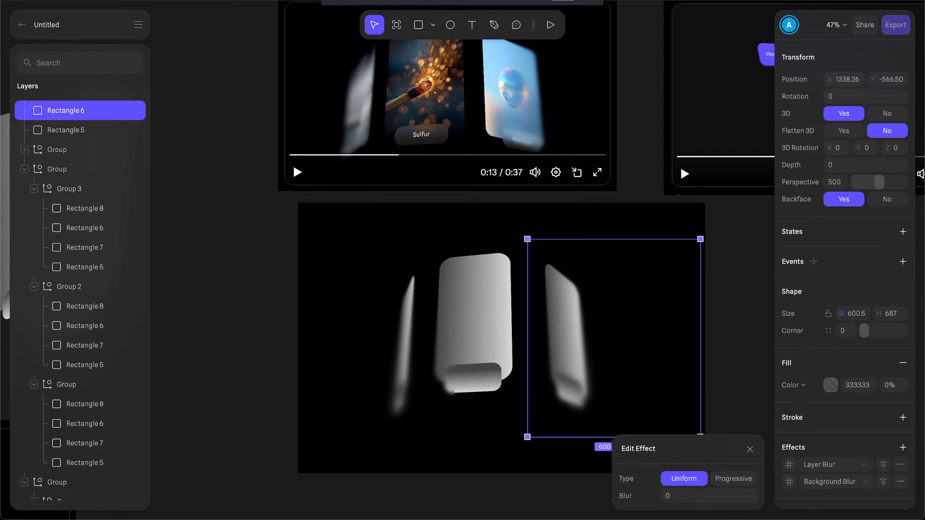
Step: Set the fill opacity of Rectangle 6 to 100%
left_click(830, 386)
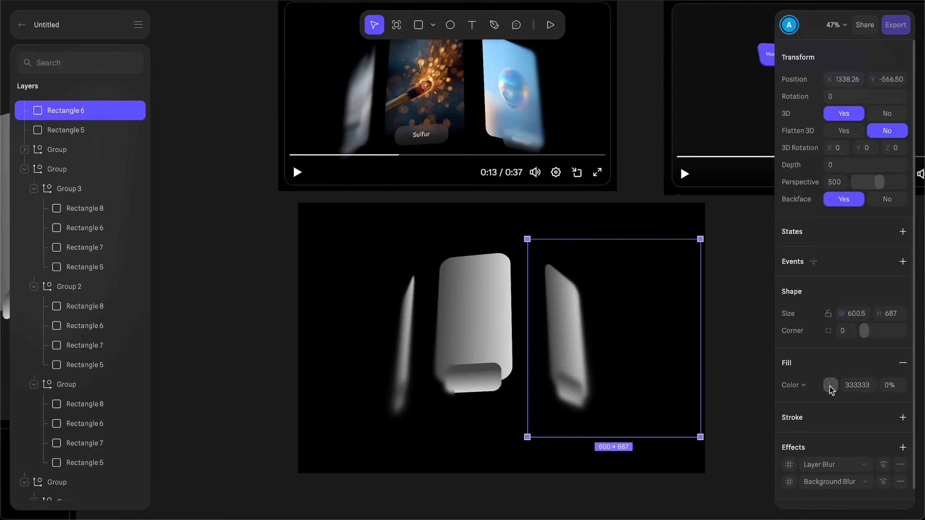
left_click(890, 385)
type("100")
key("Return")
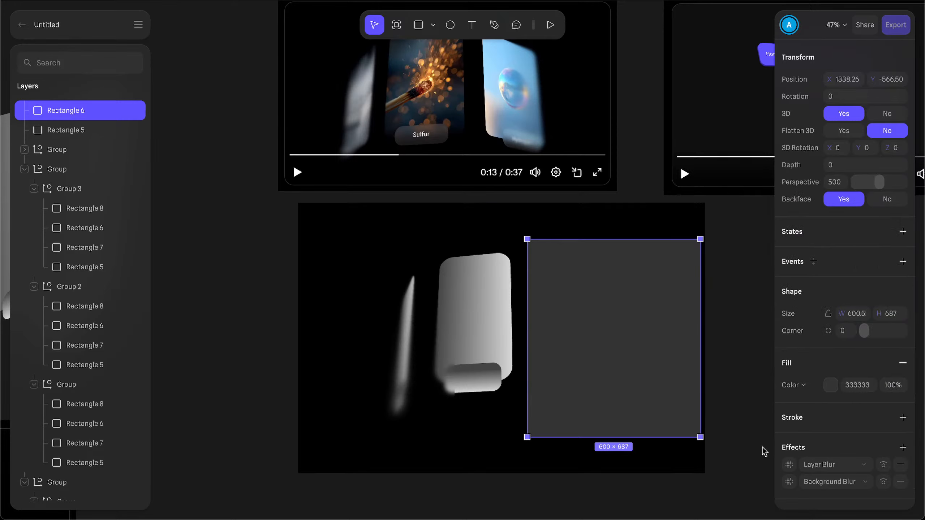
Step: Raise Rectangle 6's layer blur to about 43 and inspect its softened edges with nothing selected
left_click(803, 470)
left_click(803, 470)
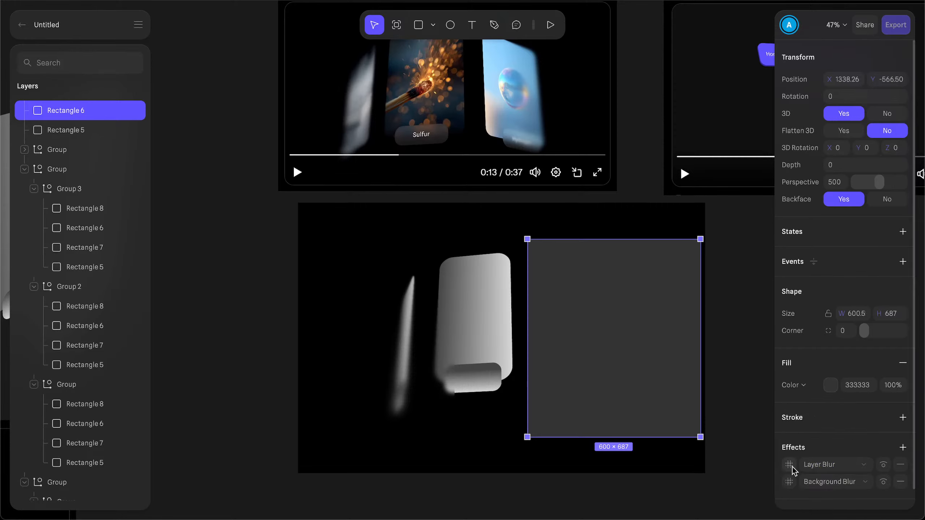
left_click(789, 465)
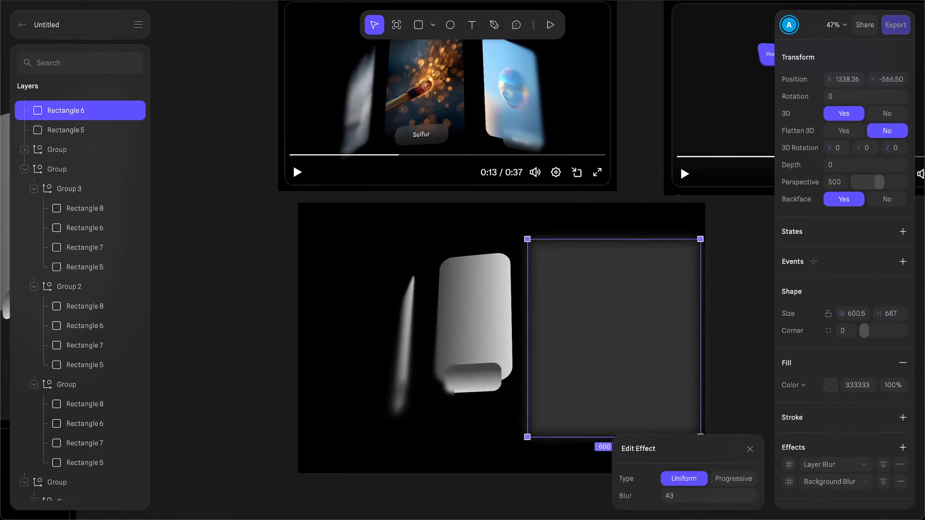
left_click(470, 470)
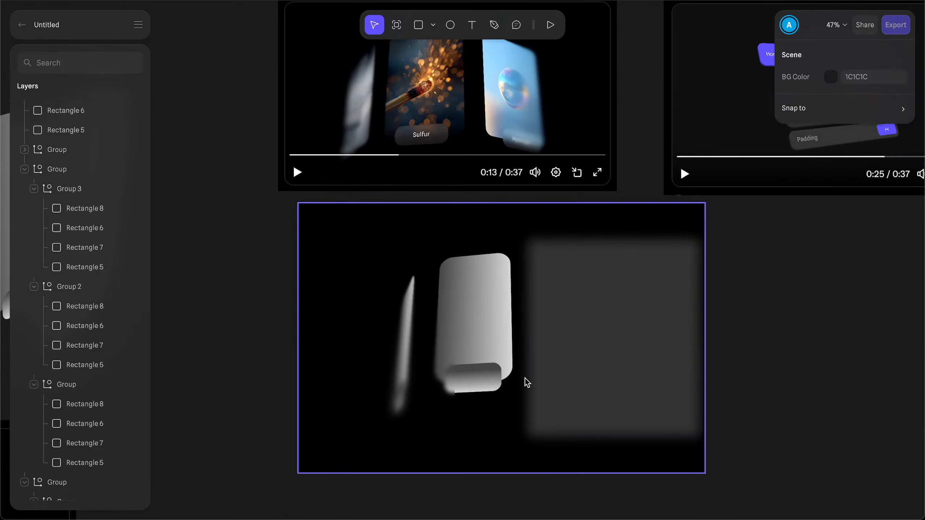
left_click(535, 372)
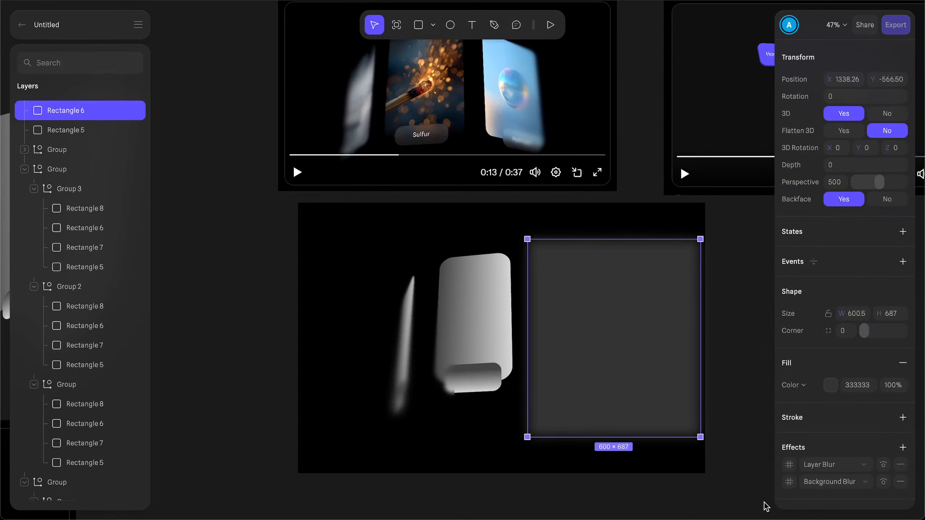
Step: Set the fill opacity of Rectangle 6 to 0%
left_click(893, 384)
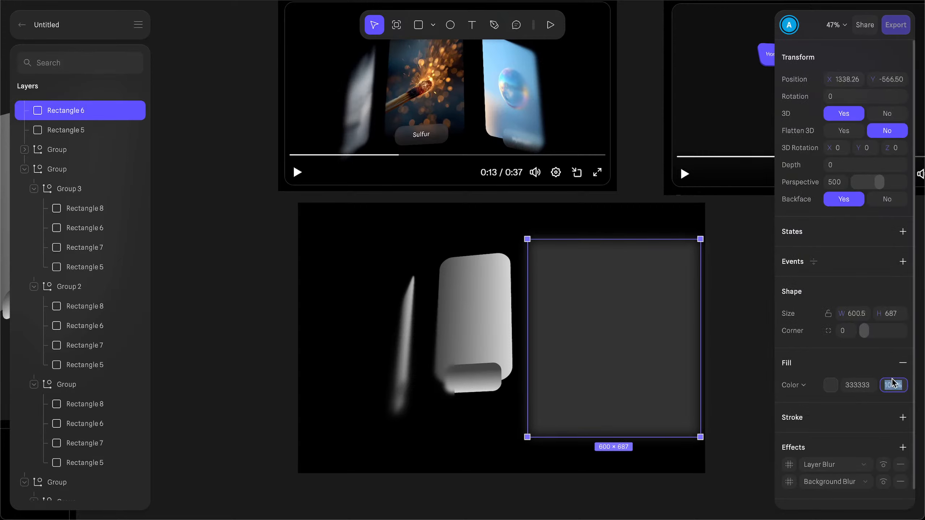
type("0")
key("Return")
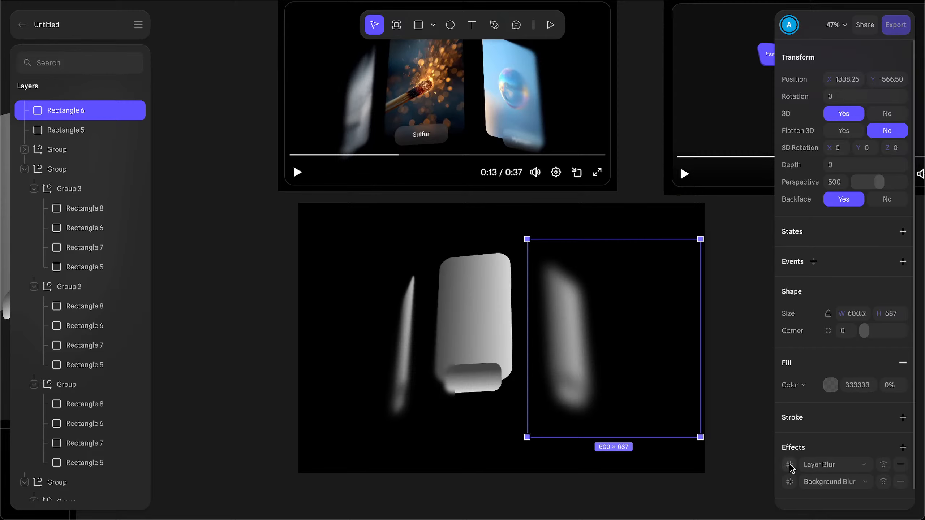
Step: Lower the uniform layer blur of Rectangle 6 to 4
left_click(820, 469)
left_click(819, 468)
left_click(791, 466)
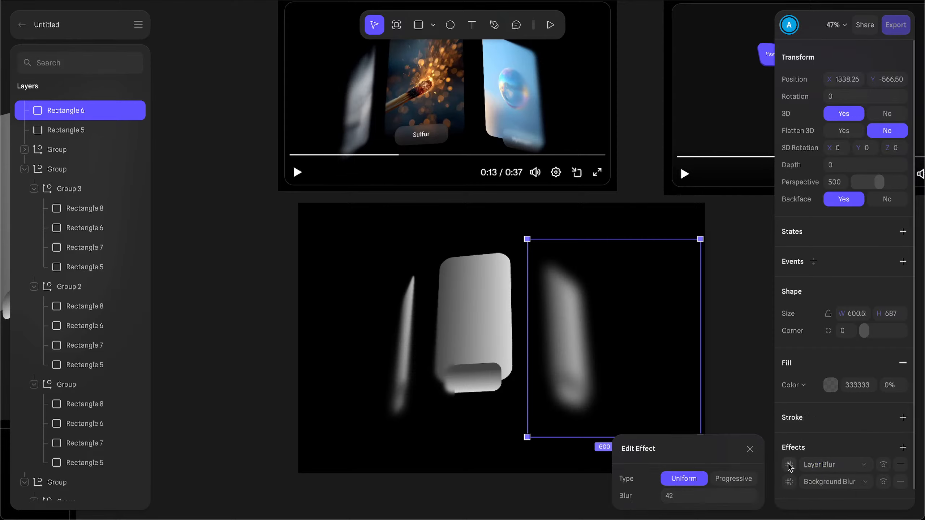
left_click(695, 502)
key("Down")
key("Down")
key("Down")
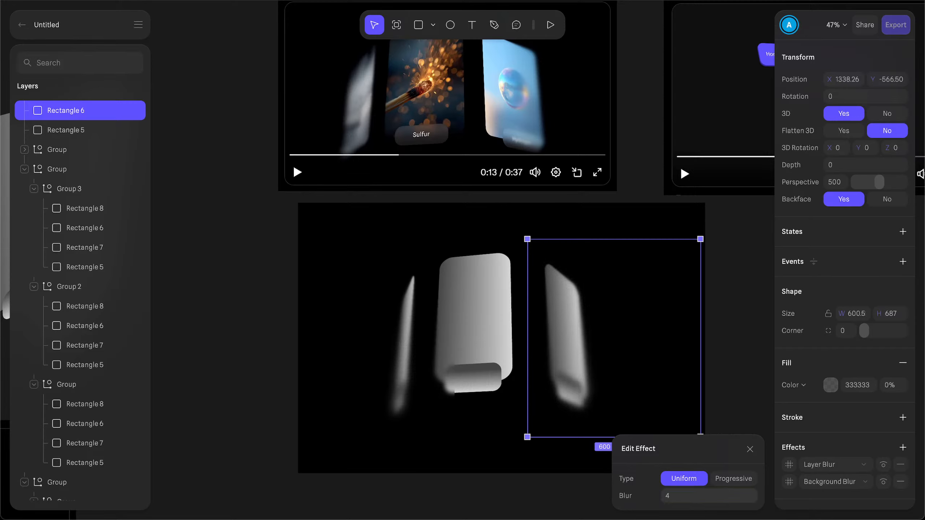
Step: Rotate the carousel group around Y to bring a card across Rectangle 6's inner edge and inspect the blur transition
left_click(66, 172)
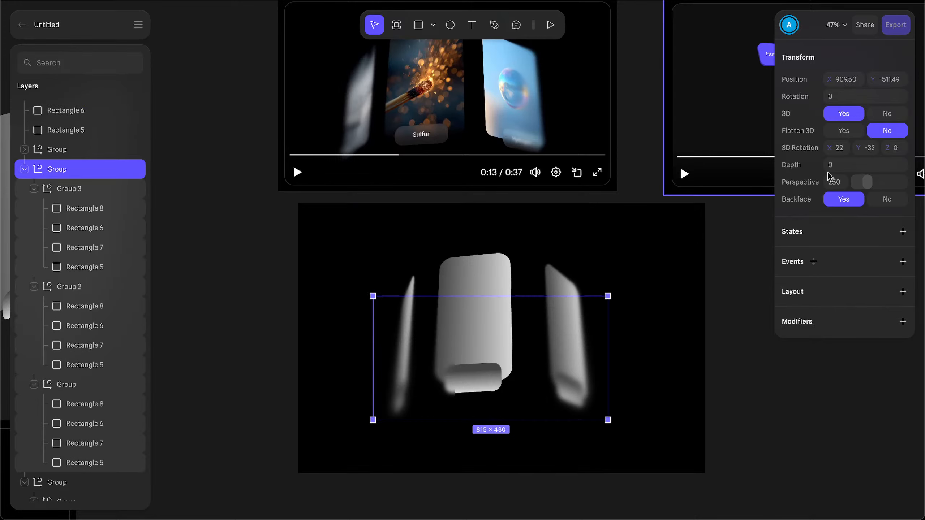
mouse_move(858, 147)
left_mouse_down()
mouse_move(874, 148)
mouse_move(840, 148)
left_mouse_up()
left_click(529, 399)
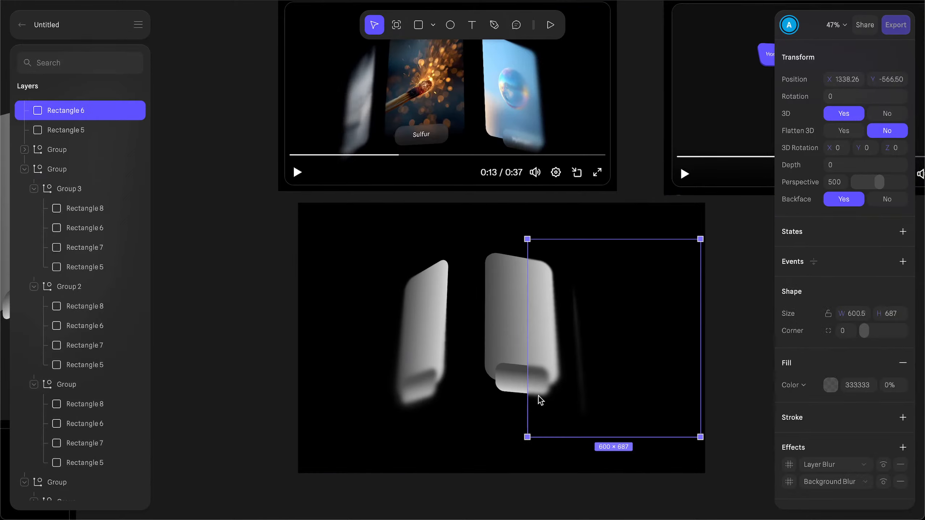
left_click(171, 316)
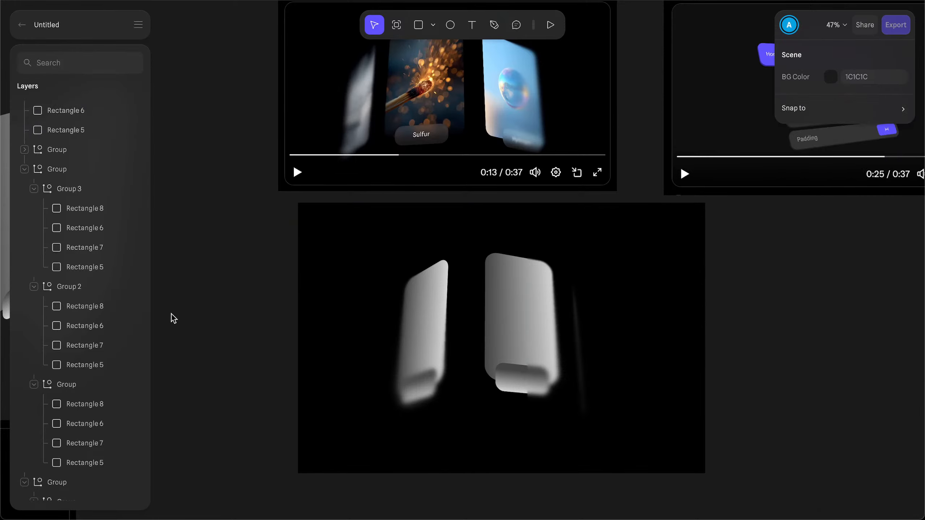
Step: Move the purple menu-list reference image farther away from the carousel and its reference image
scroll(171, 315, "down", 5, "ctrl")
scroll(296, 273, "left", 4)
scroll(296, 273, "down", 2)
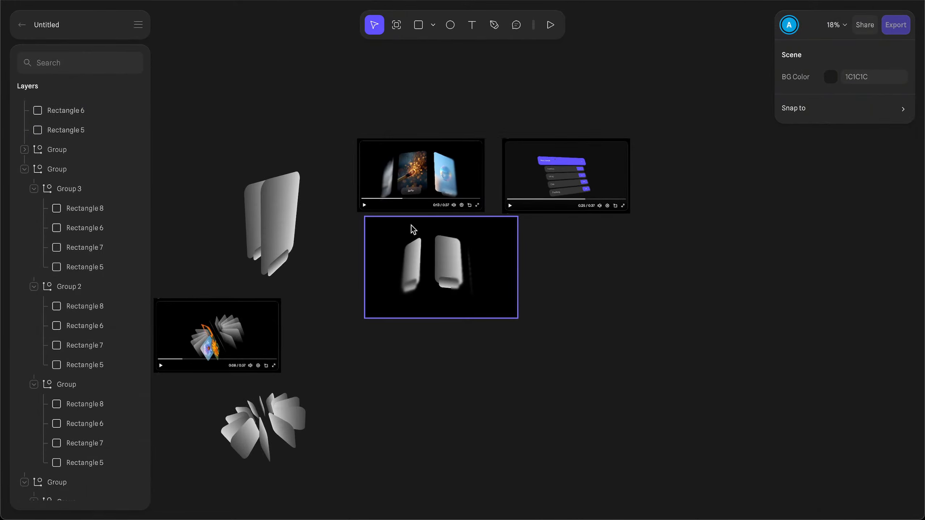
left_click_drag(565, 175, 697, 191)
left_click(409, 254)
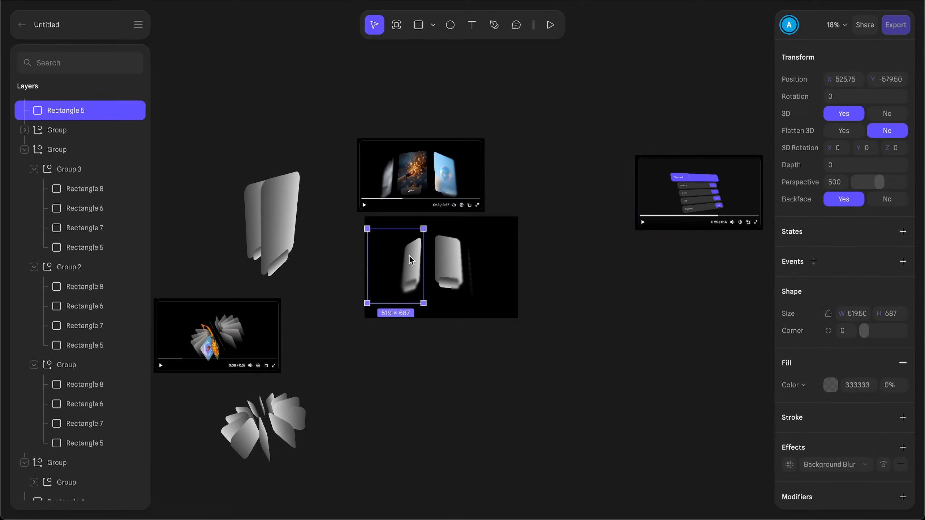
left_click(409, 254)
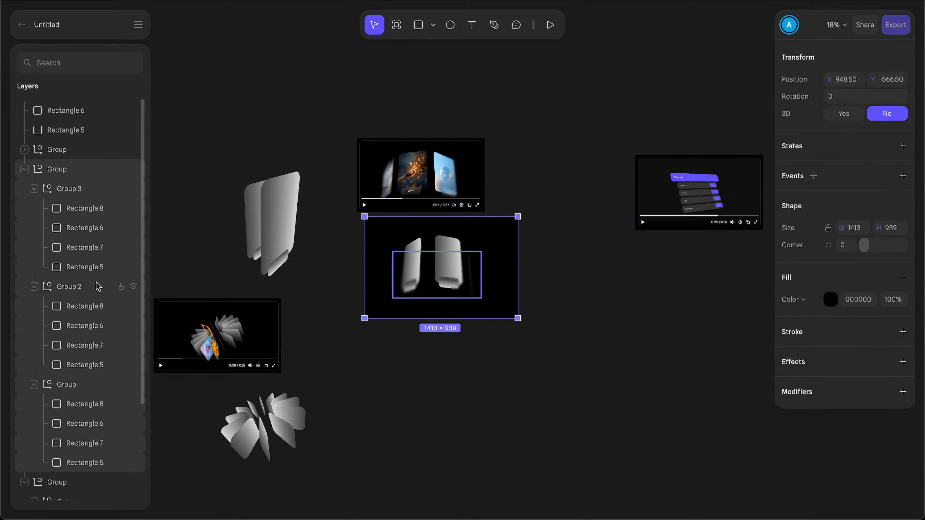
Step: Collapse the carousel group's layers and delete the leftover two-card test group above the card-fan reference image
left_click(38, 170)
left_click(67, 157)
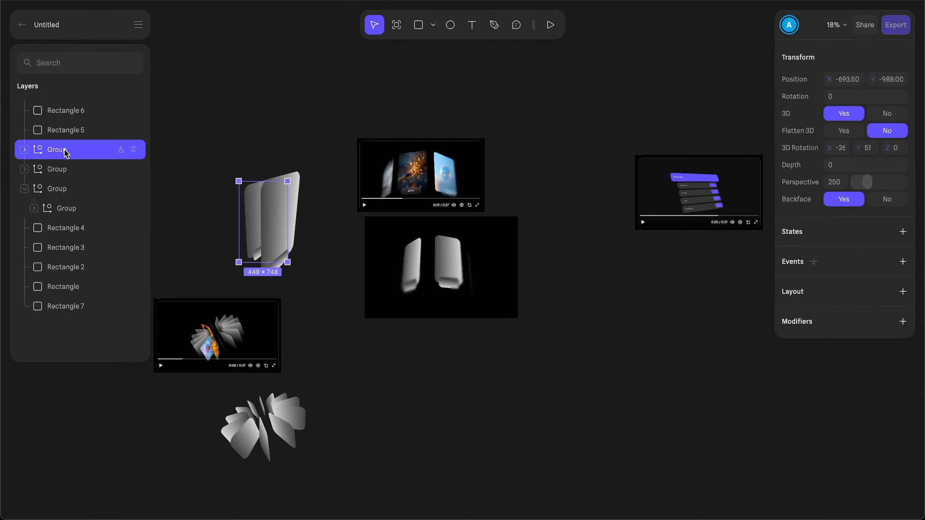
double_click(65, 150)
scroll(346, 307, "left", 5)
scroll(346, 307, "down", 2)
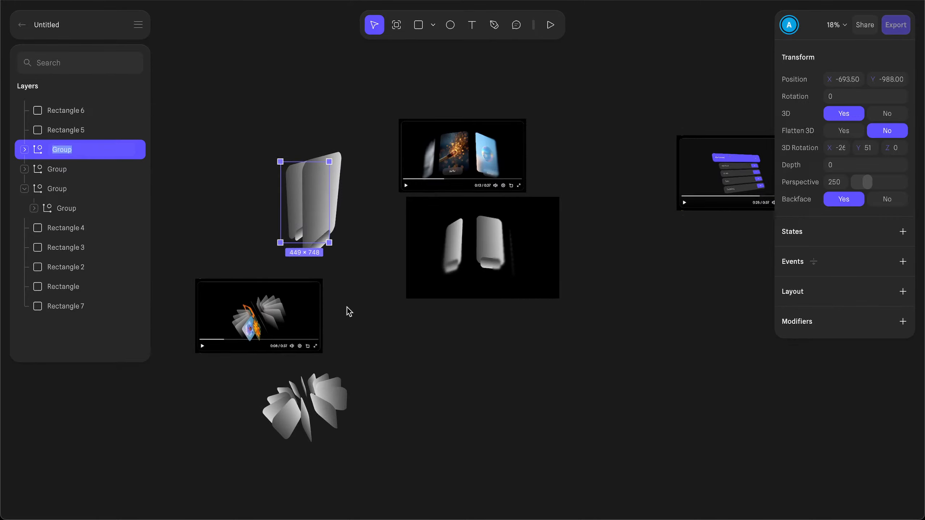
left_click(337, 304)
left_click(454, 191)
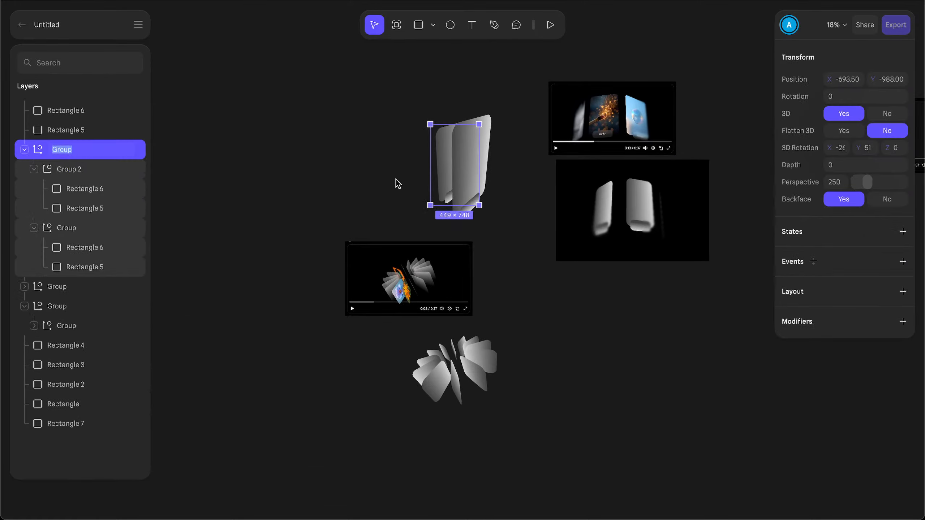
key("BackSpace")
left_click(246, 168)
left_click(36, 152)
key("BackSpace")
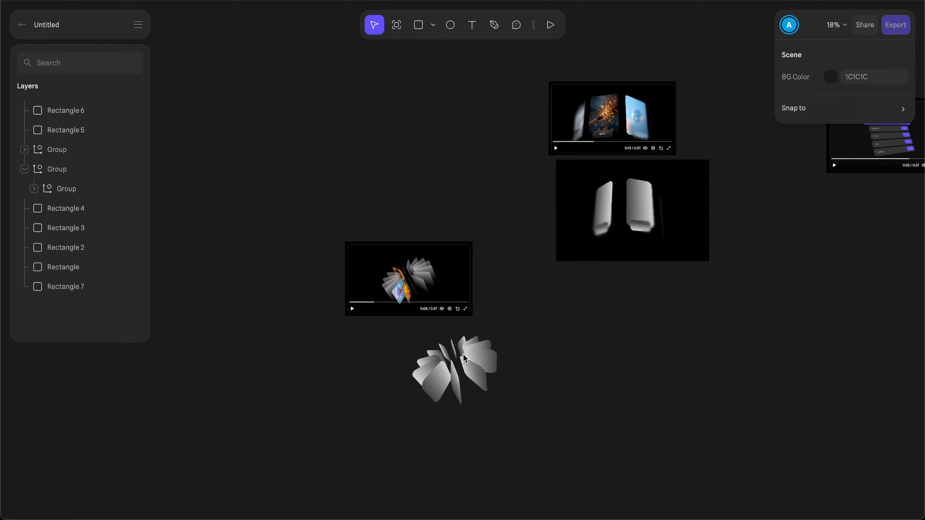
Step: Move the fanned card group under its reference image, to about X -1192, Y 834, and leave nothing selected
left_click(469, 364)
left_click_drag(469, 365, 415, 367)
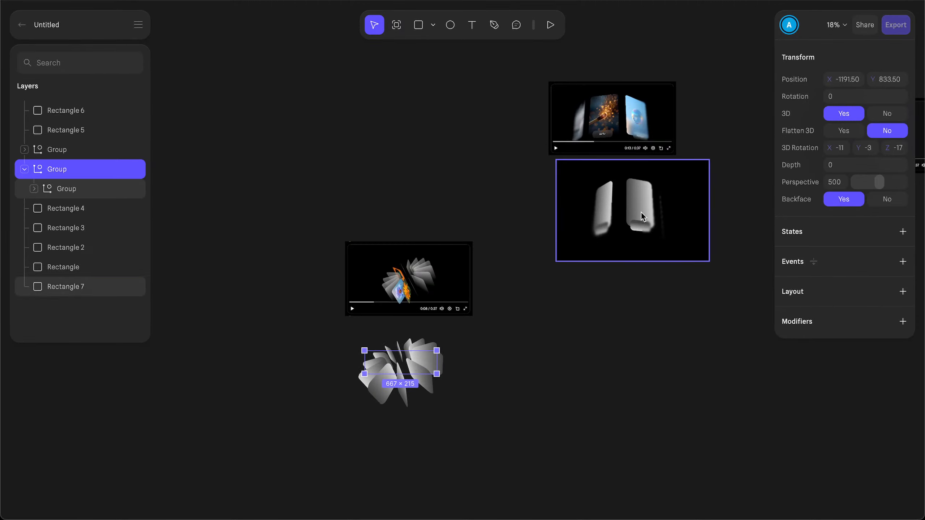
left_click(567, 172)
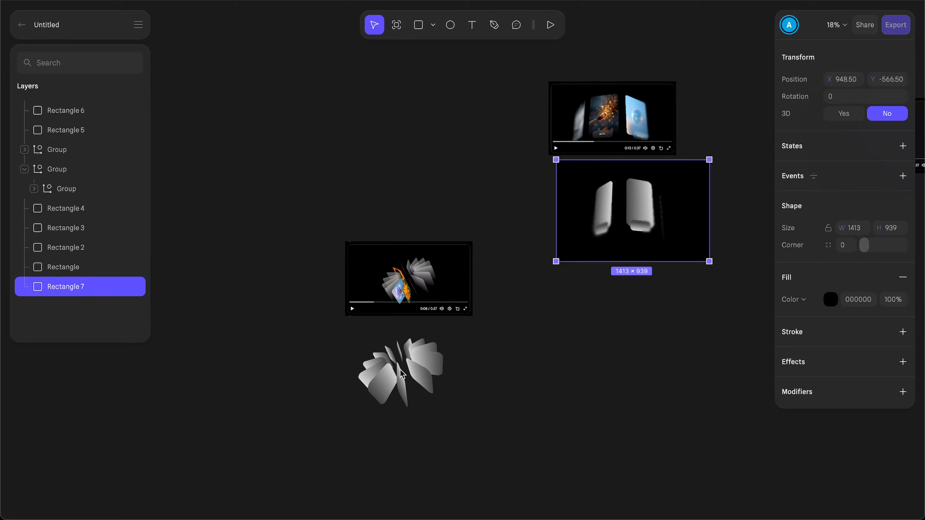
key("Escape")
Step: Rename the fanned card group as "Rotating cards around axis"
left_click(410, 355)
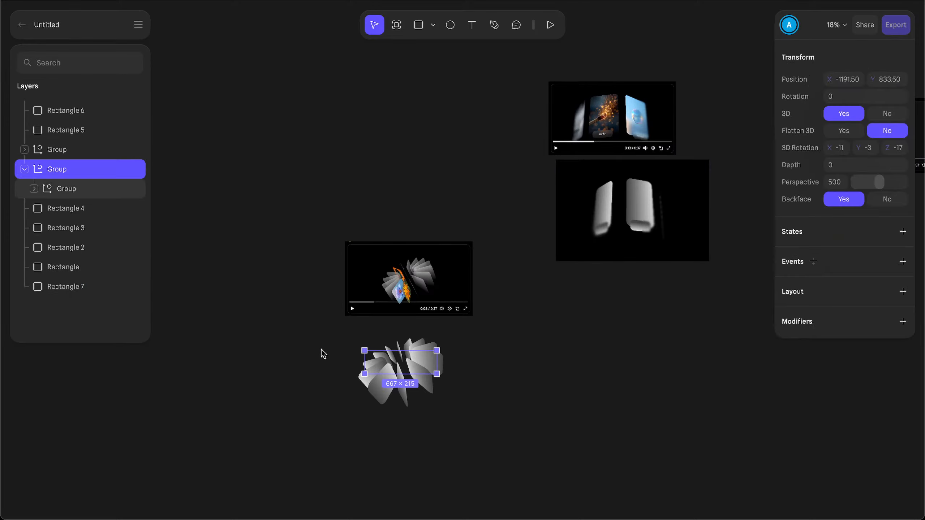
double_click(59, 169)
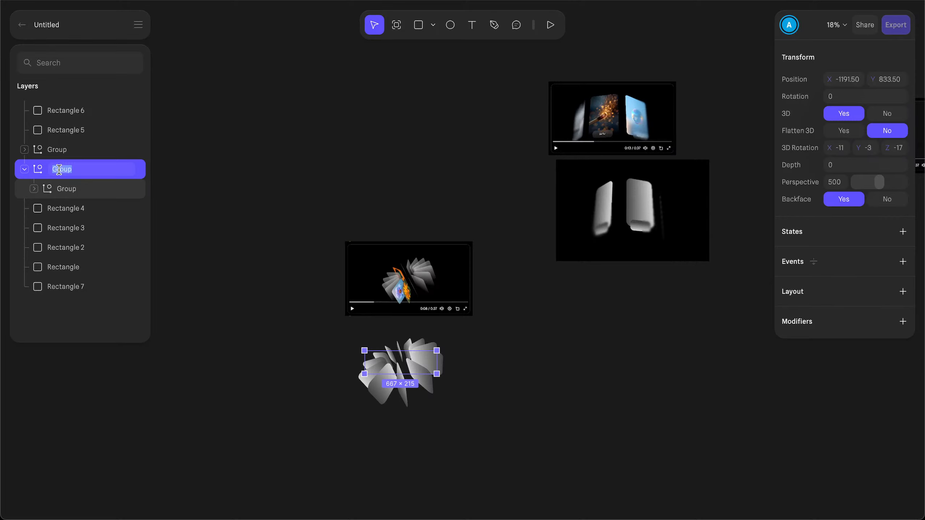
type("Rotating")
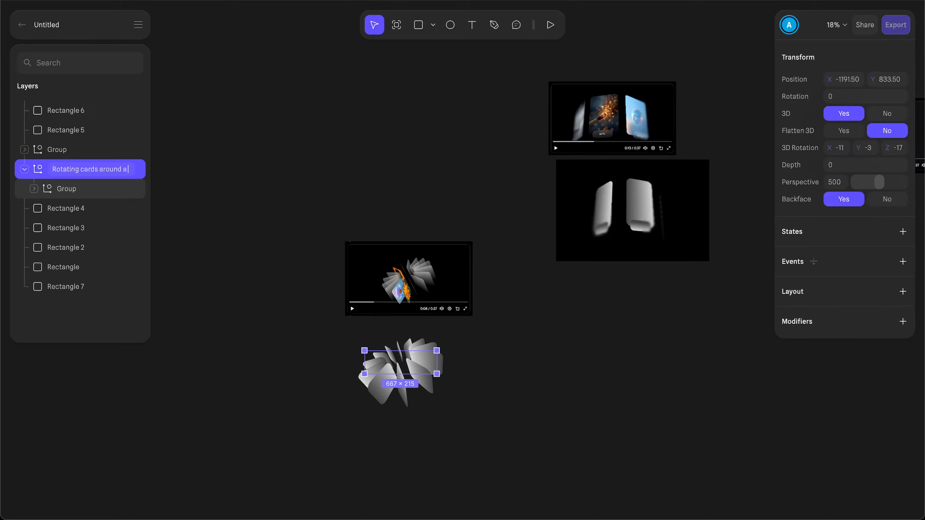
type("axis")
key("Return")
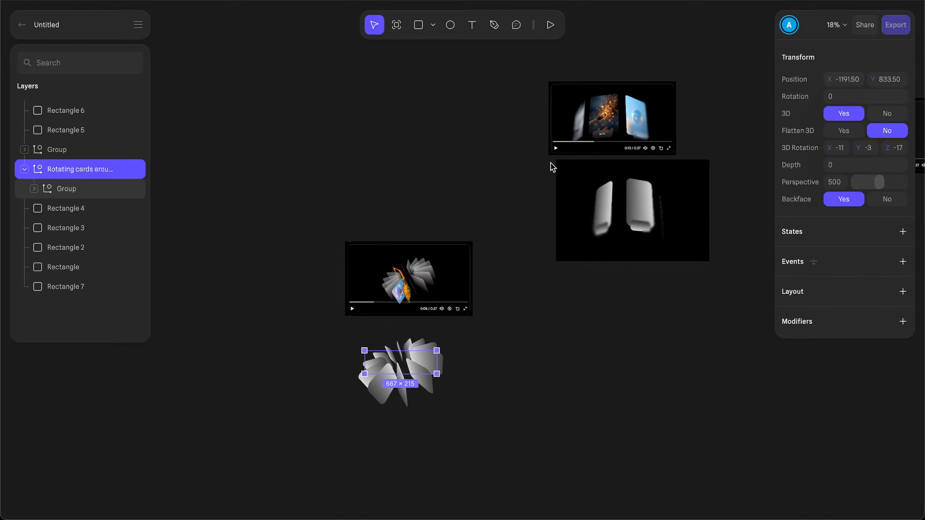
Step: Rename Rectangle 7, the black background behind the carousel, as "BG"
left_click(607, 210)
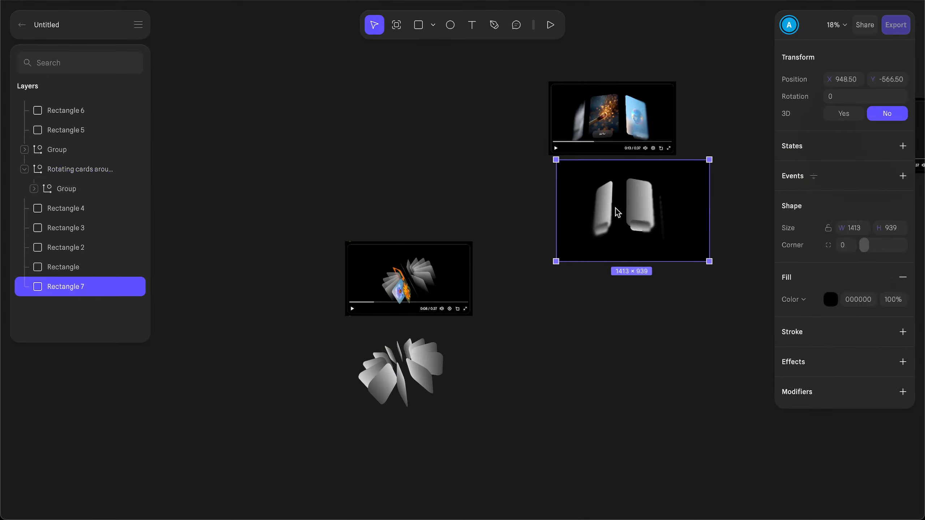
left_click(69, 270, "shift")
left_click(63, 287)
double_click(63, 287)
type("BG")
key("Return")
Step: Rename the card-fan reference image layer, Rectangle, as "01"
left_click(66, 262)
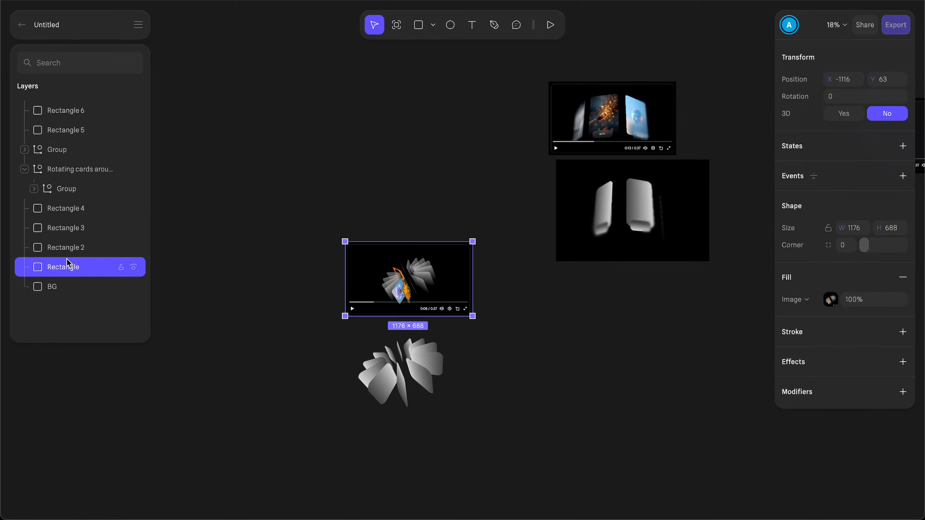
left_click(69, 250, "shift")
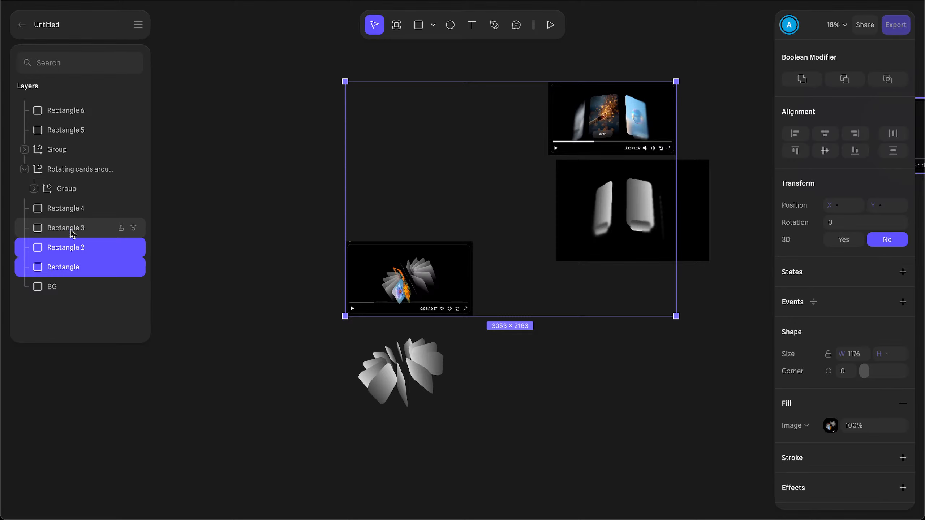
left_click(63, 267)
double_click(62, 267)
type("01")
key("Return")
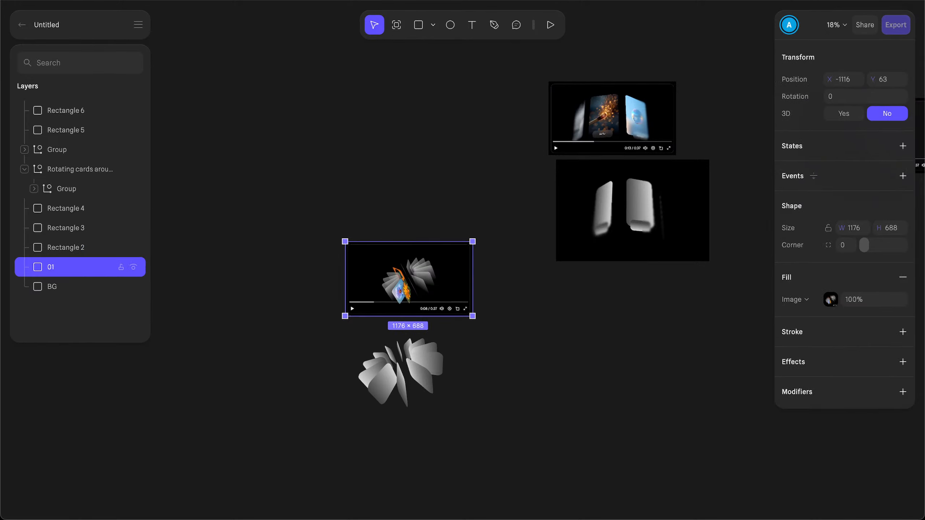
Step: Rename the carousel reference image layer, Rectangle 2, as "02"
left_click(66, 248)
double_click(66, 248)
type("02")
key("Return")
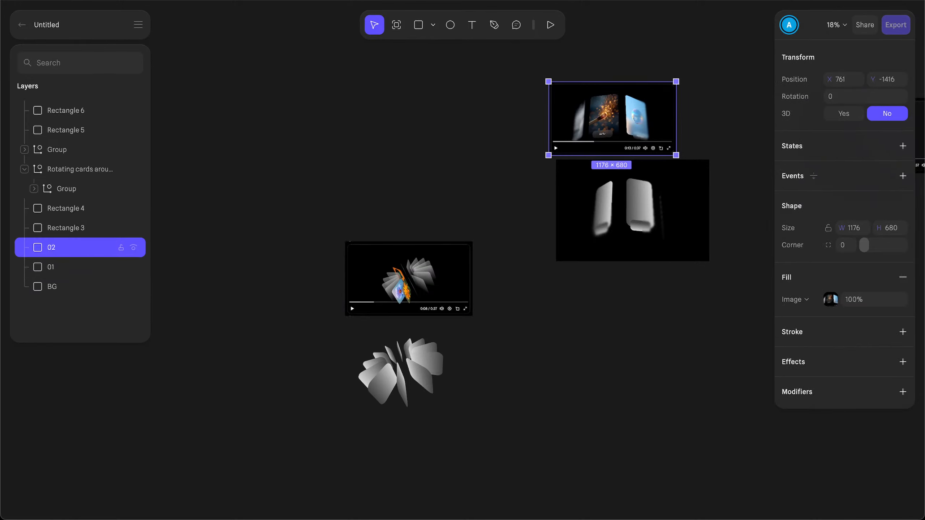
Step: Rename the menu-list reference image layer, Rectangle 3, as "03"
left_click(81, 223)
scroll(256, 222, "right", 3)
scroll(256, 223, "up", 2)
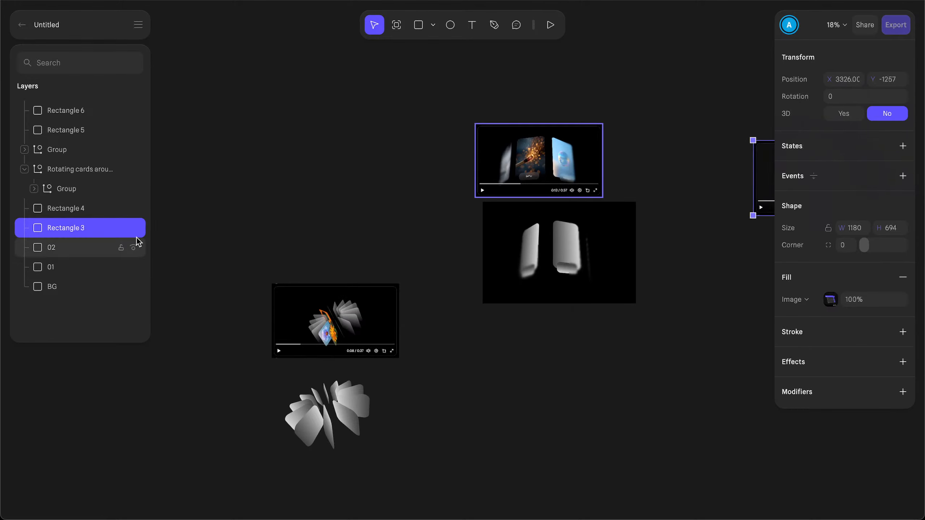
double_click(63, 226)
type("03")
key("Return")
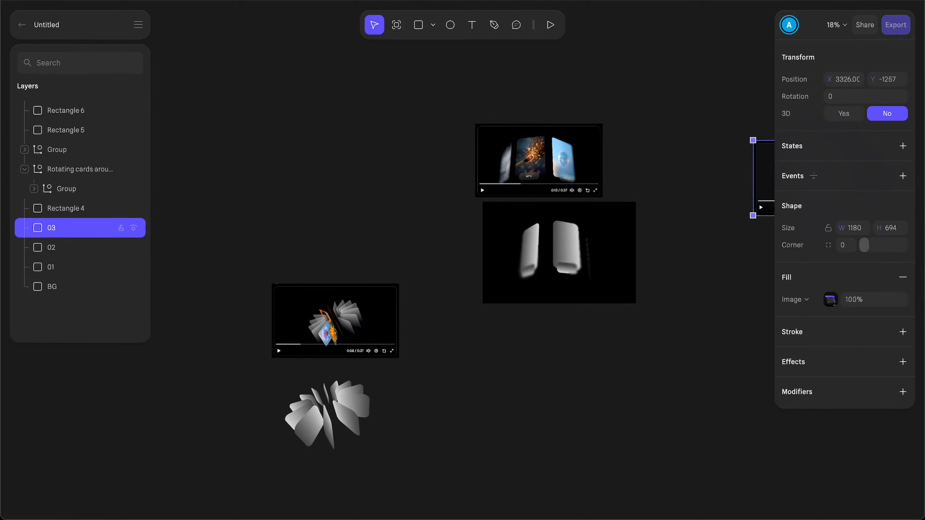
Step: Move Rectangle 4 into the empty area at about X -1014, Y -1036 and rename it as "liquid glass"
left_click(67, 209)
left_click_drag(720, 215, 342, 202)
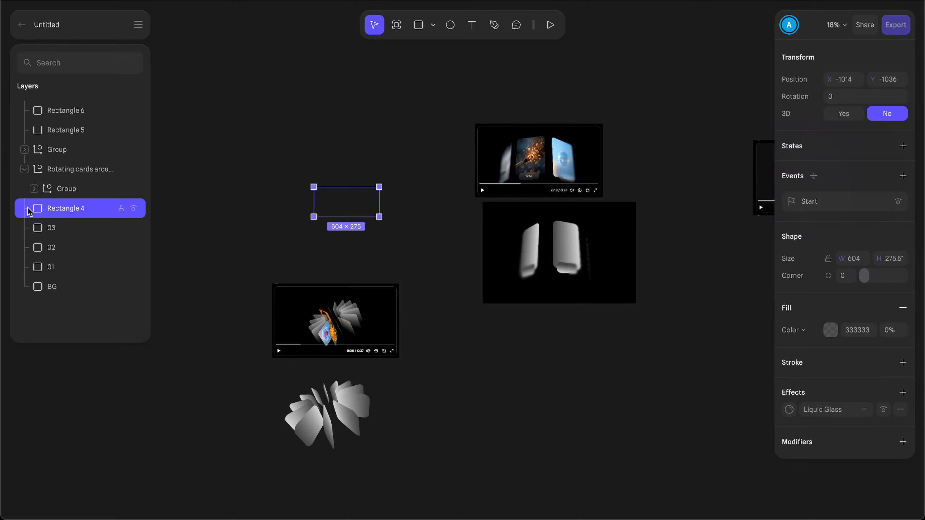
double_click(58, 209)
type("I")
type("iquid")
type(" glas")
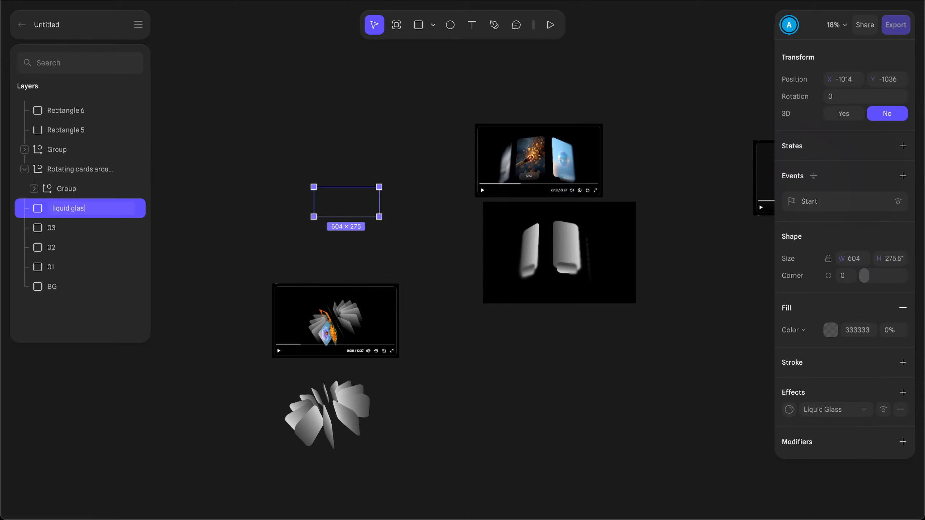
type("s")
key("Return")
Step: Collapse the fanned card group's layers and give the carousel group a name beginning with "rotating cards at 90"
left_click(69, 174)
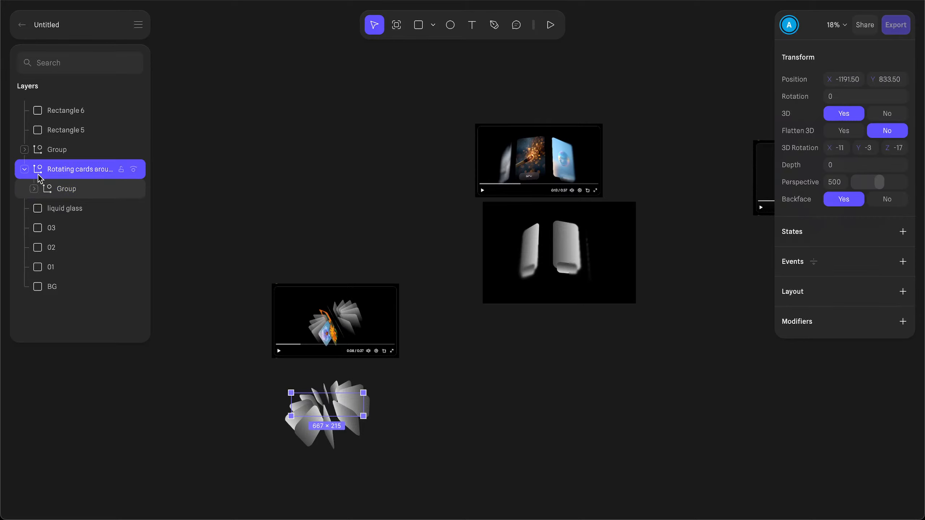
left_click(24, 170)
left_click(59, 151)
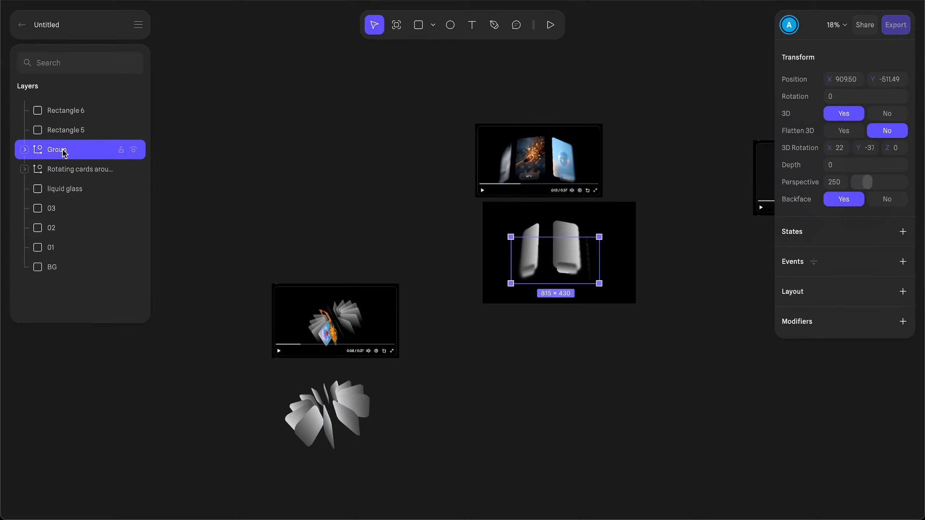
double_click(63, 150)
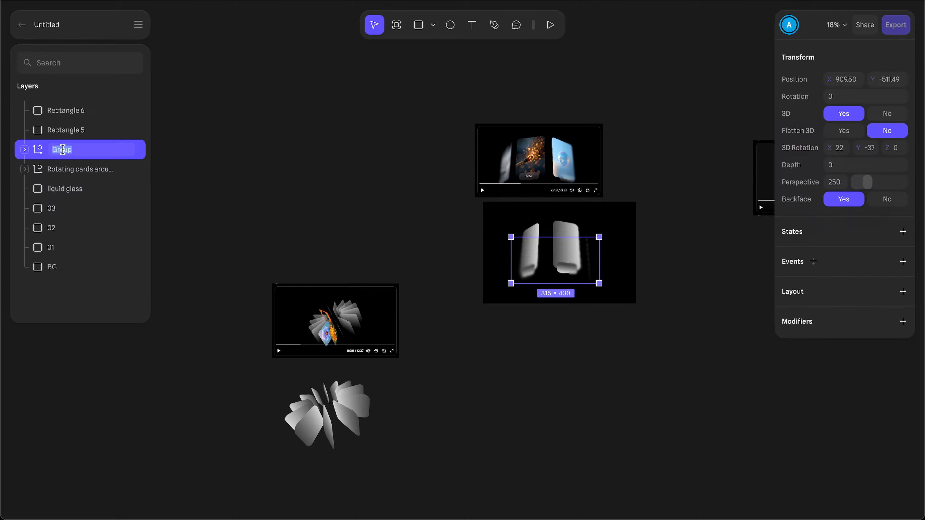
type("rotating cards at 90...")
key("Return")
Step: Rename both blur overlays, Rectangle 5 and Rectangle 6, as "blurs"
left_click(62, 126)
left_click(73, 113, "shift")
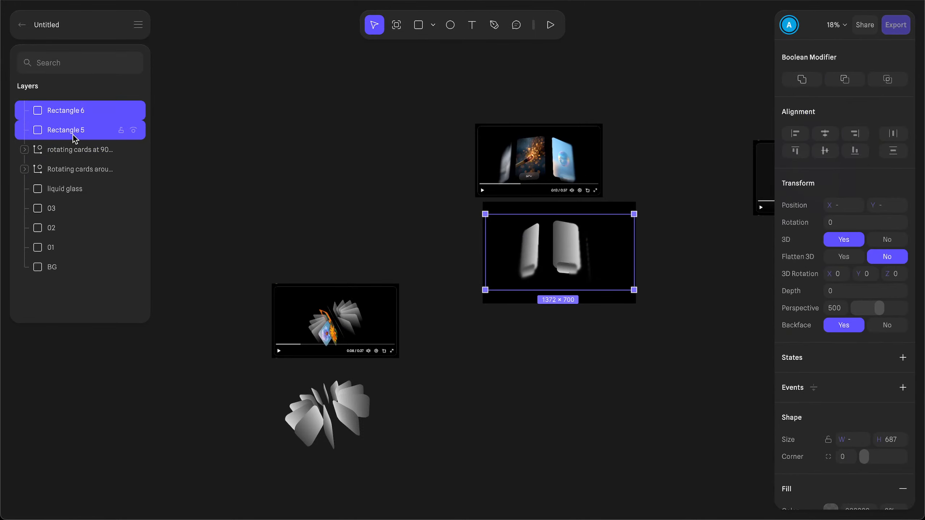
double_click(73, 132)
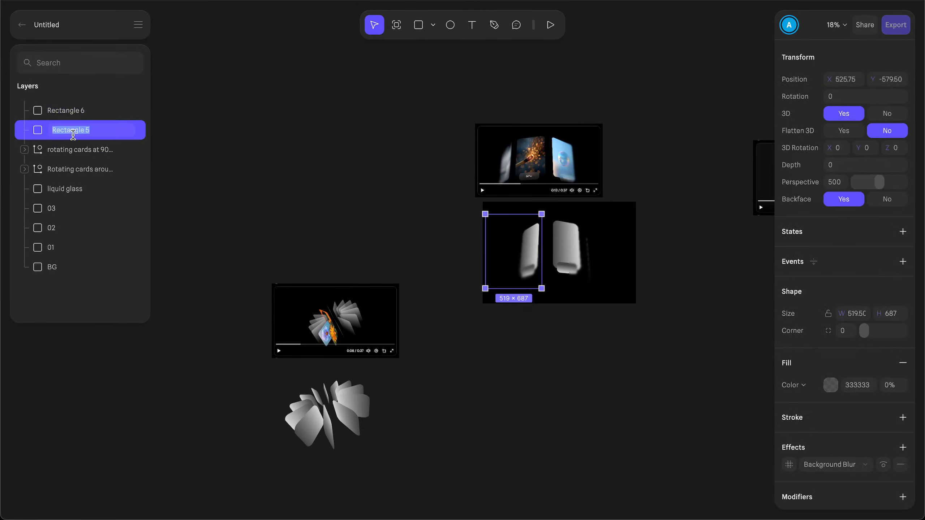
type("blurs")
key("Return")
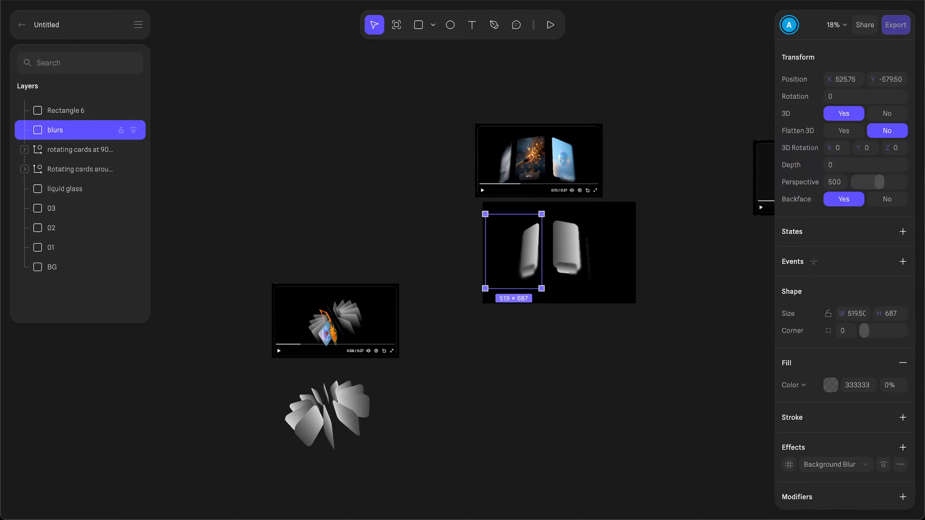
double_click(67, 111)
type("bl")
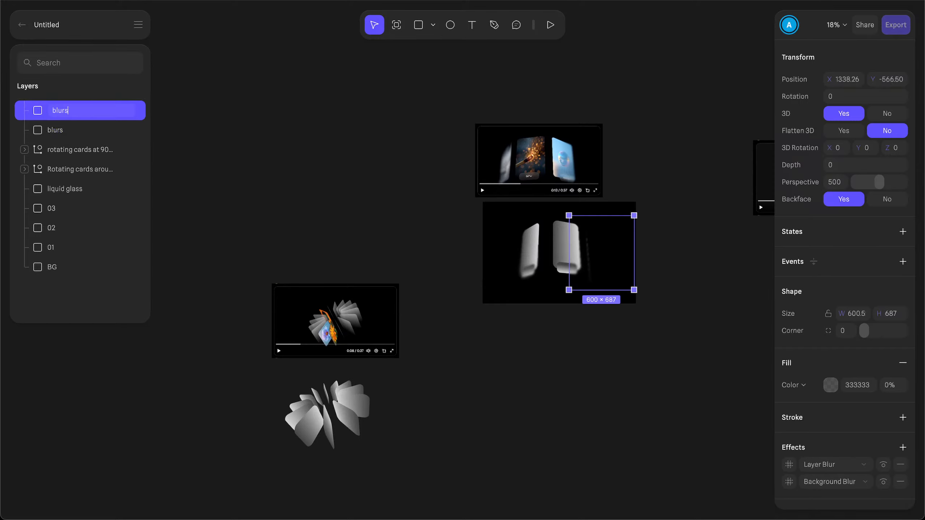
type("urs")
key("Return")
Step: Group the two blurs layers, the carousel card group and the BG rectangle together
left_click(68, 130)
left_click(69, 115, "shift")
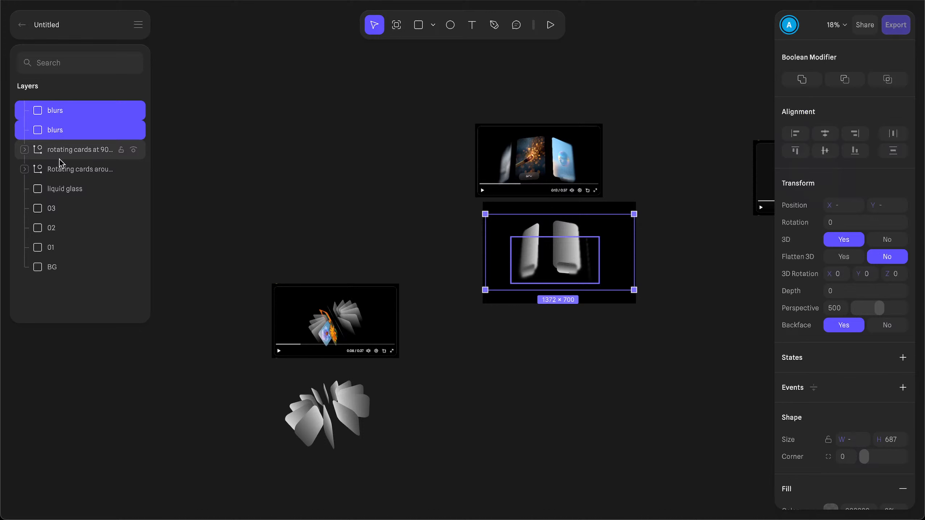
left_click(56, 269)
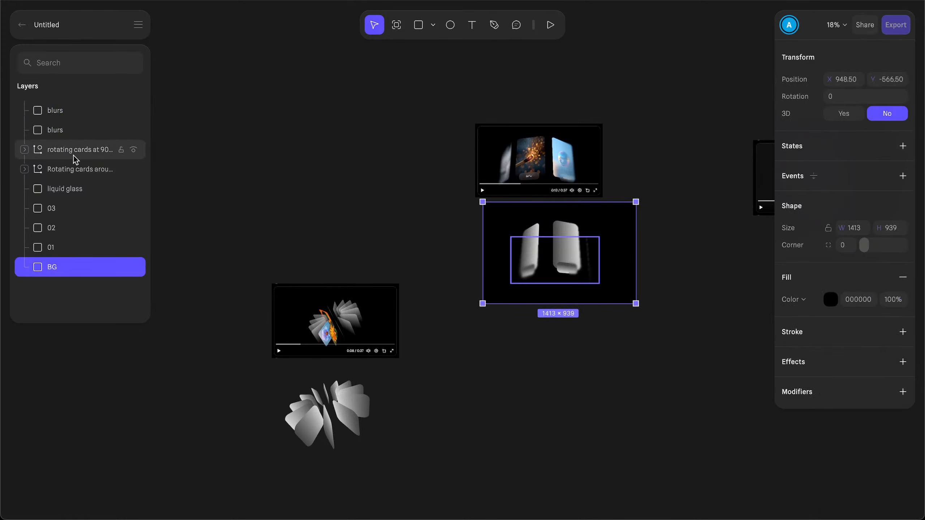
left_click(24, 169)
left_click(25, 169)
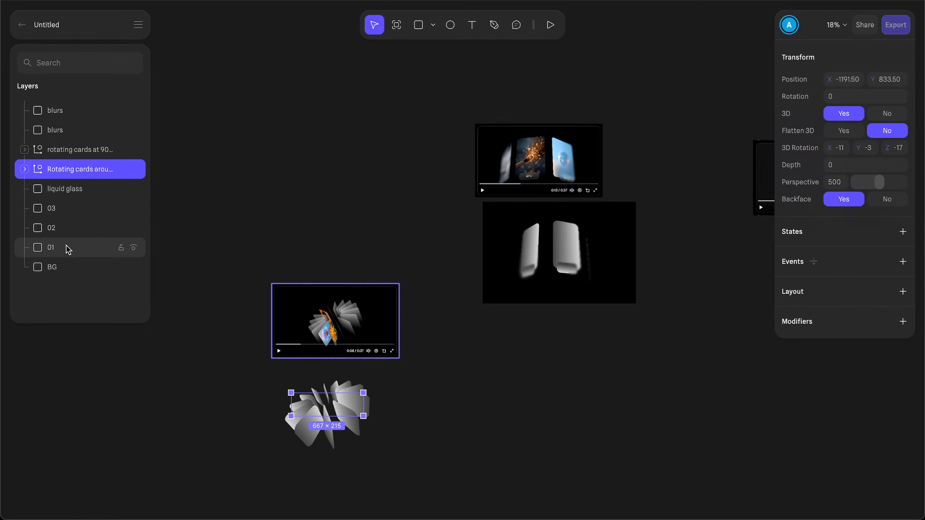
left_click(69, 130)
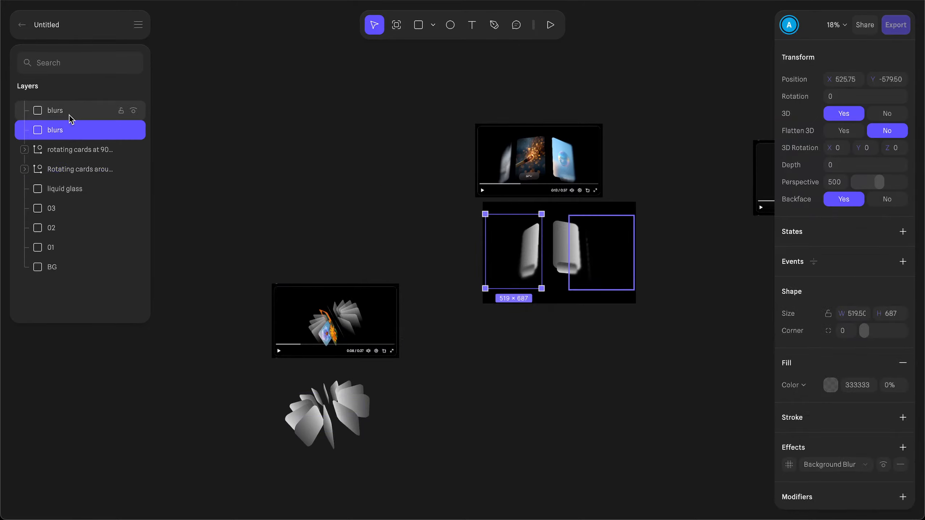
left_click(69, 115, "shift")
left_click(68, 149, "shift")
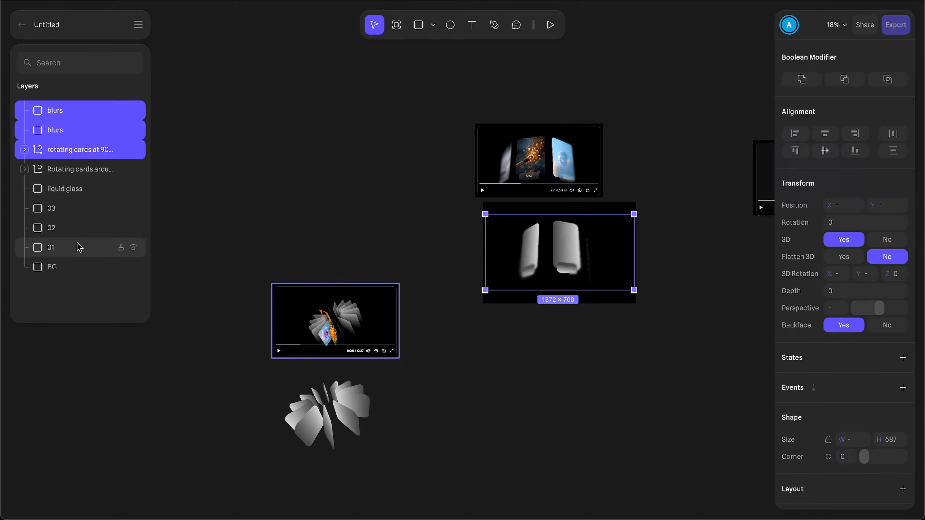
left_click(76, 271, "shift")
key("ctrl+g")
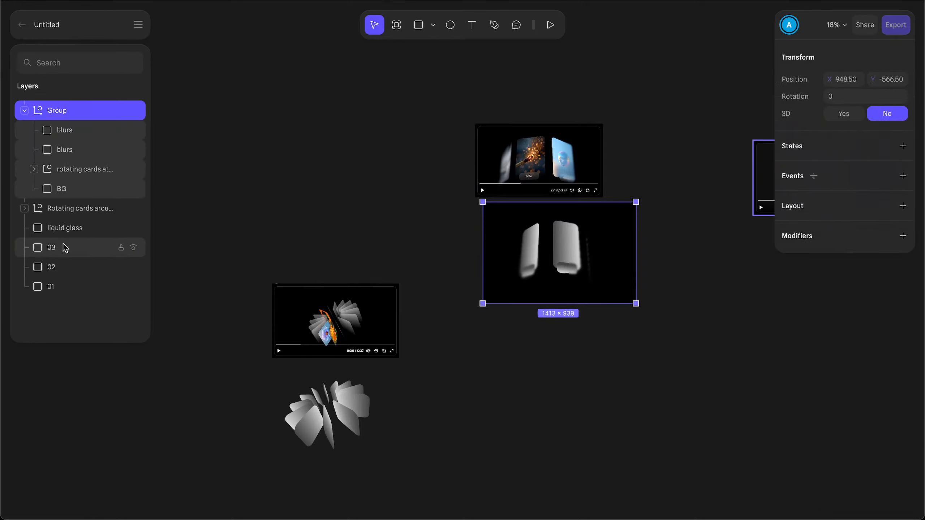
Step: Move the 02 reference image into the blurred carousel's group and rename that group as "2nd demo recreation"
left_click(71, 213)
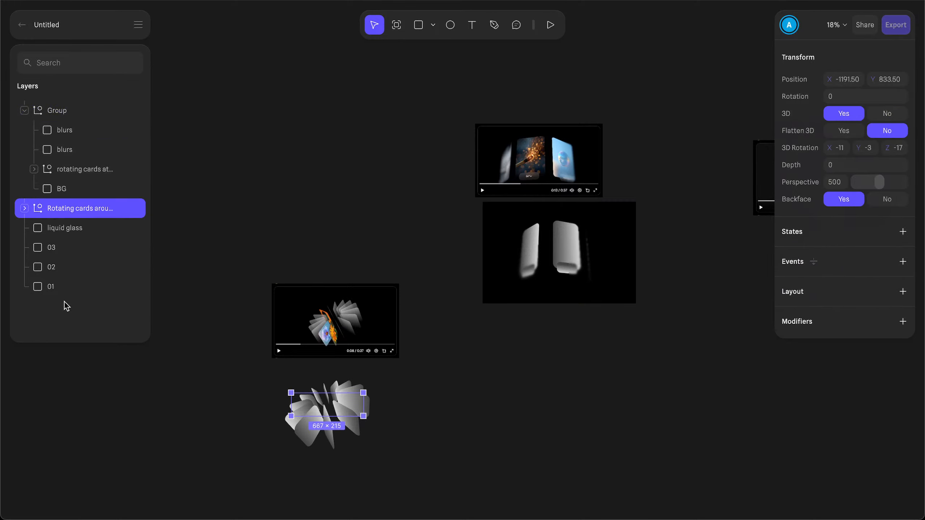
left_click(60, 266)
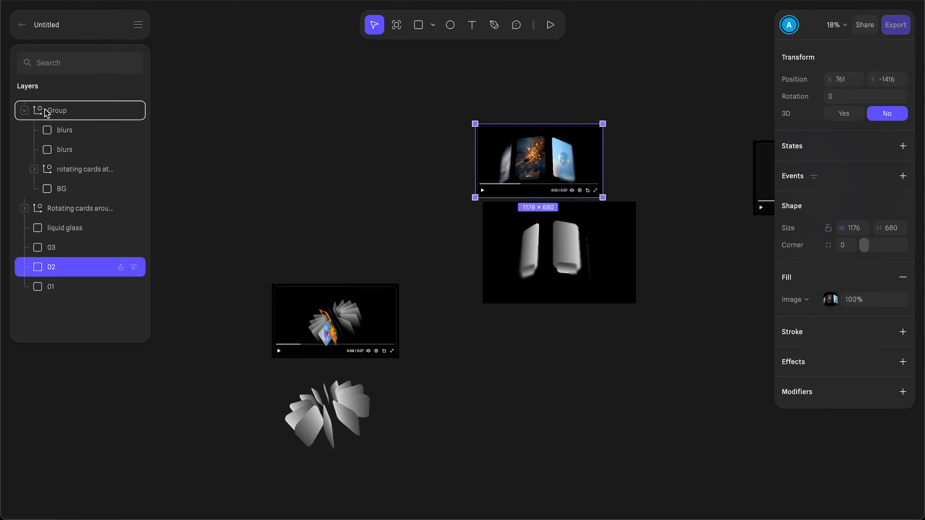
left_click_drag(46, 111, 46, 117)
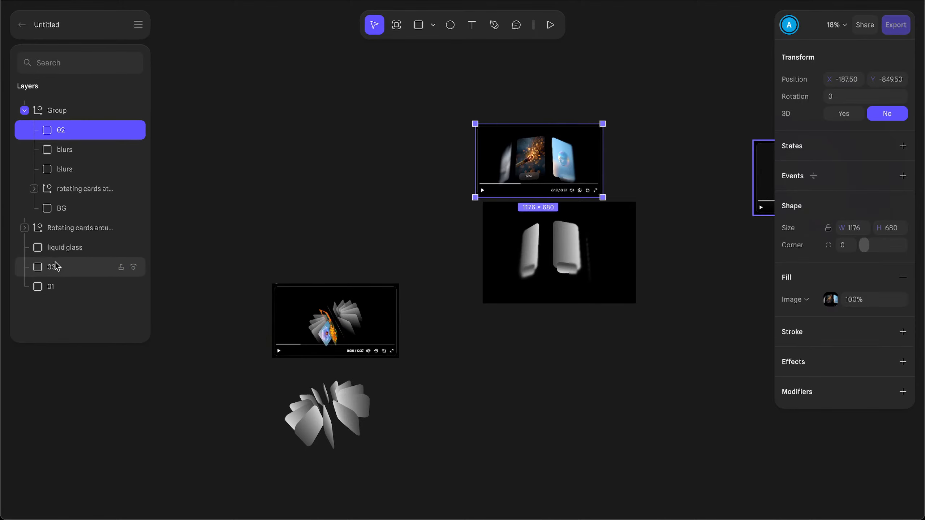
left_click(58, 111)
double_click(55, 110)
type("2nd demo recreation")
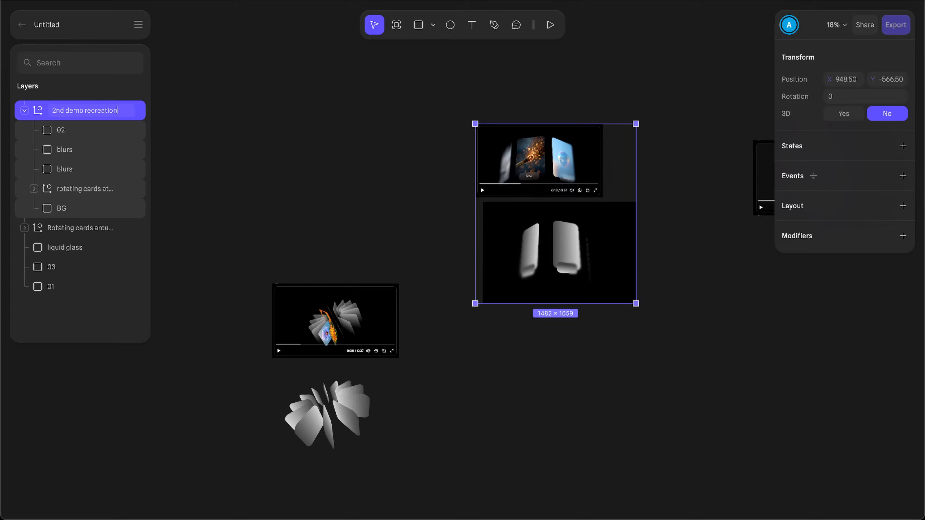
key("Return")
Step: Group the fanned rotating cards with the 01 reference image and name the group "1st Demo recreation"
left_click(62, 227)
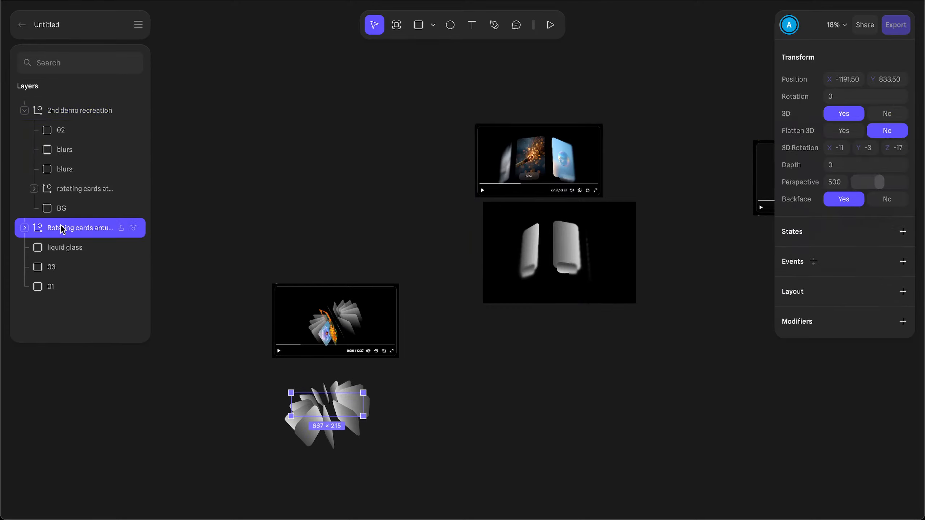
left_click(60, 251)
left_click(59, 286)
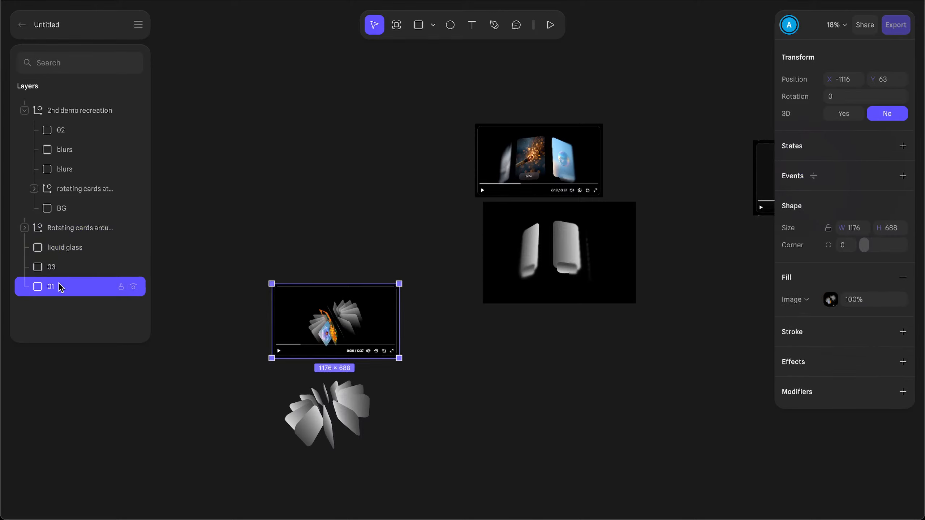
left_click(69, 229, "shift")
key("ctrl+g")
double_click(68, 228)
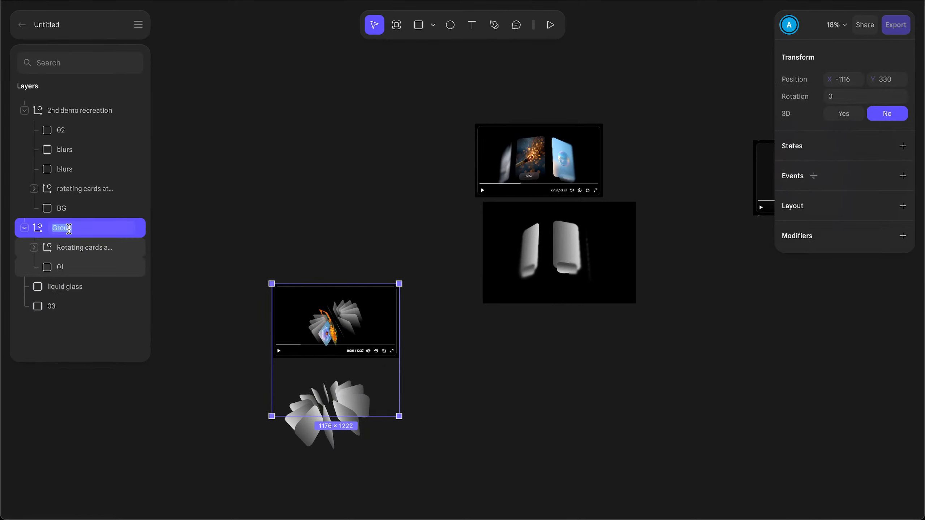
type("1st Demo recreation")
left_click(316, 213)
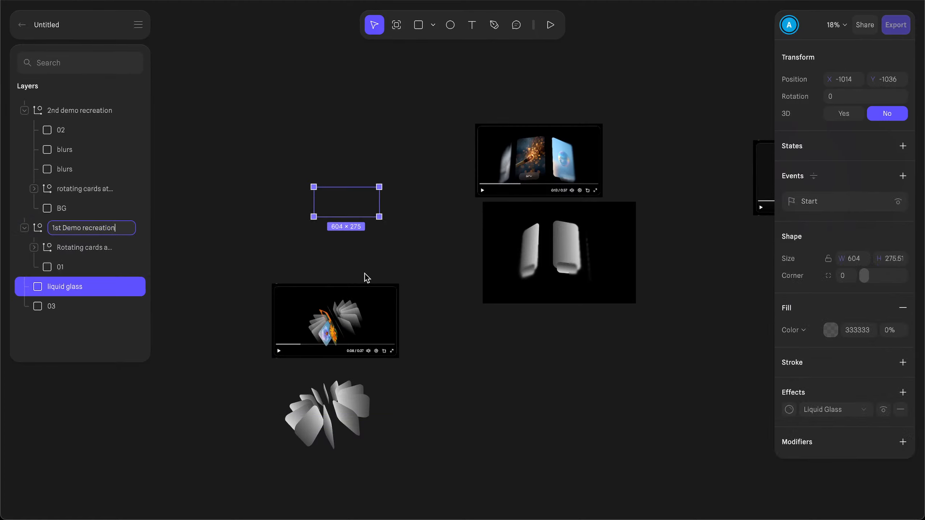
Step: Examine the tilted stack of menu items in the 03 reference image
left_click(517, 376)
scroll(517, 376, "right", 10)
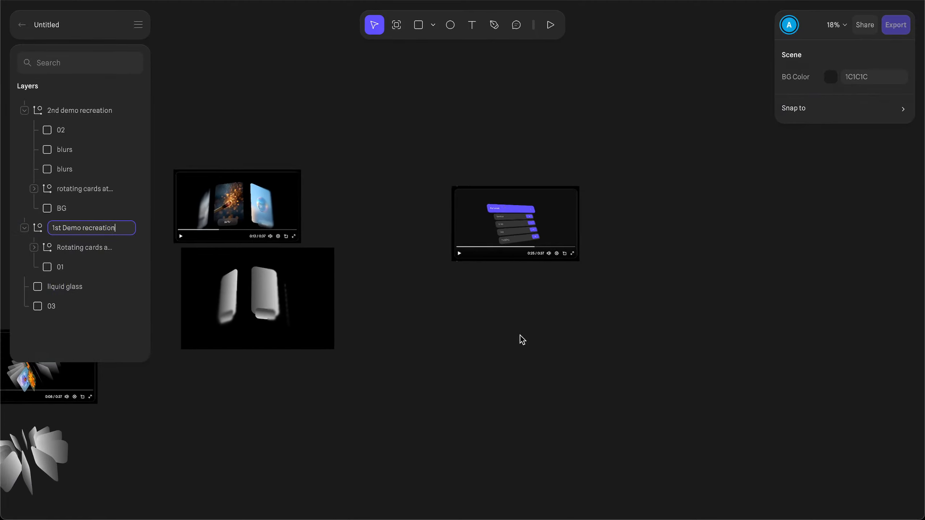
left_click(511, 249)
scroll(505, 205, "up", 5, "ctrl")
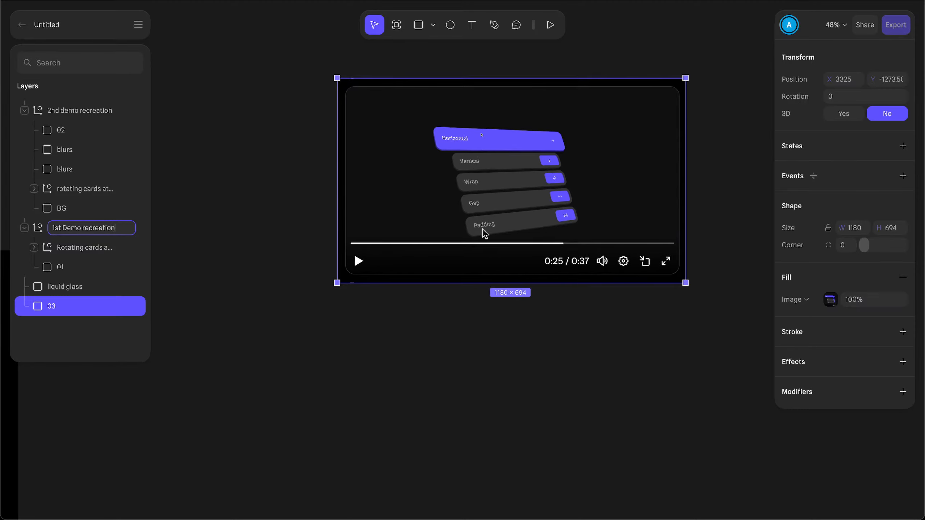
scroll(494, 286, "right", 4)
scroll(494, 287, "down", 2)
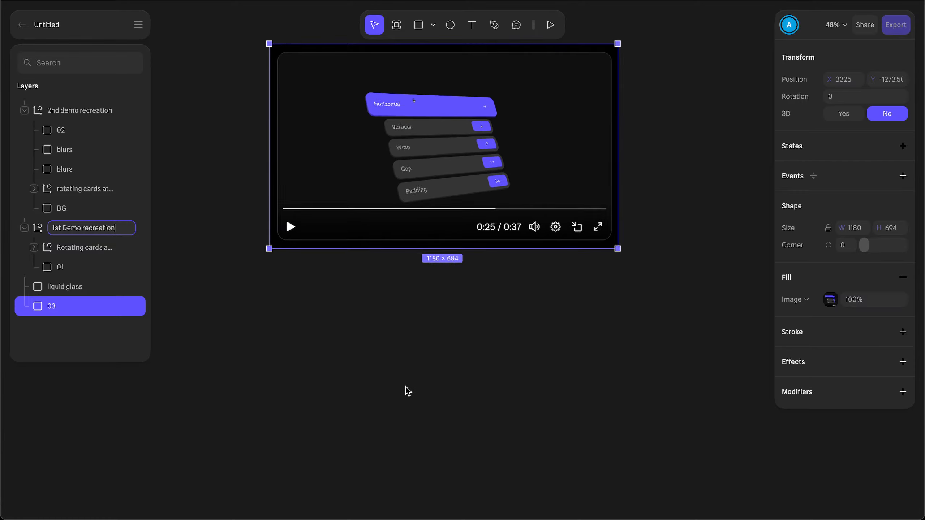
scroll(405, 387, "up", 3)
scroll(405, 387, "left", 2)
scroll(405, 387, "down", 3)
left_click(418, 23)
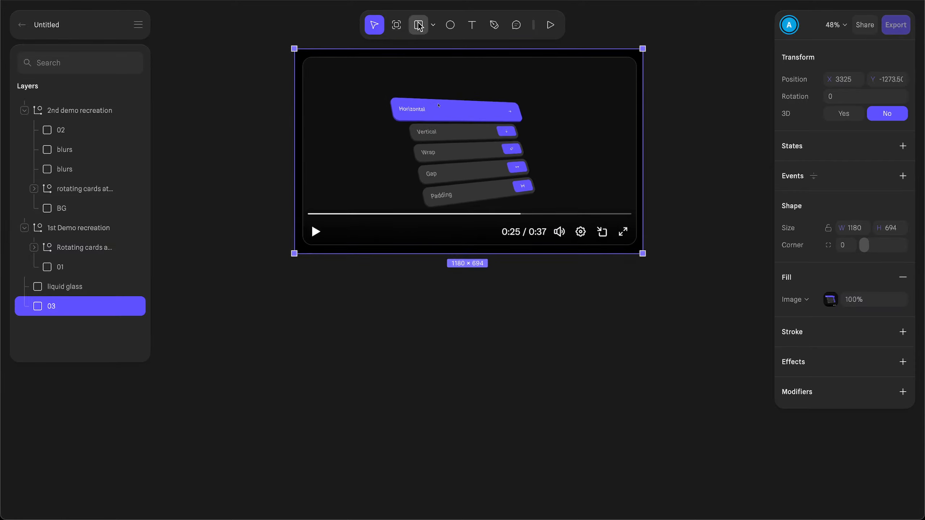
left_click_drag(415, 310, 607, 375)
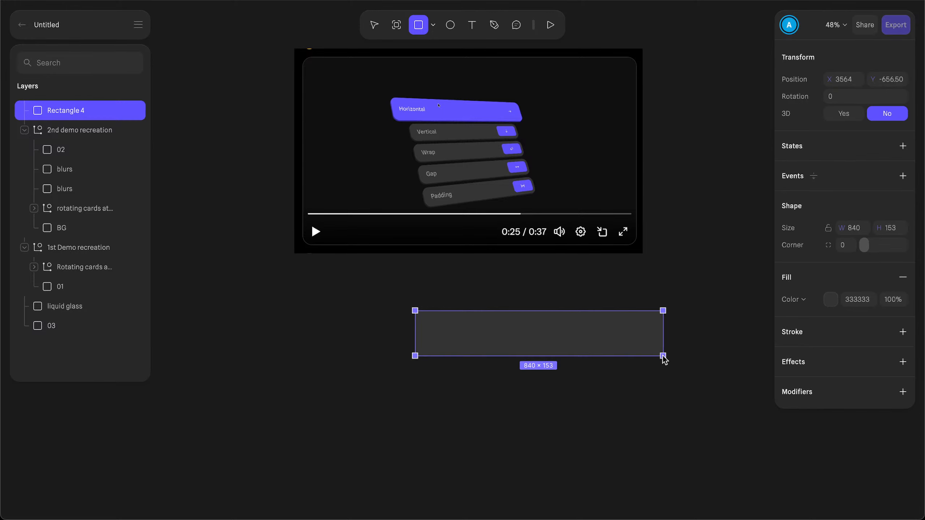
key("Delete")
Step: Add a "Horizontal" text label below the 03 reference image and shrink its box to about 163 × 28
left_click(472, 25)
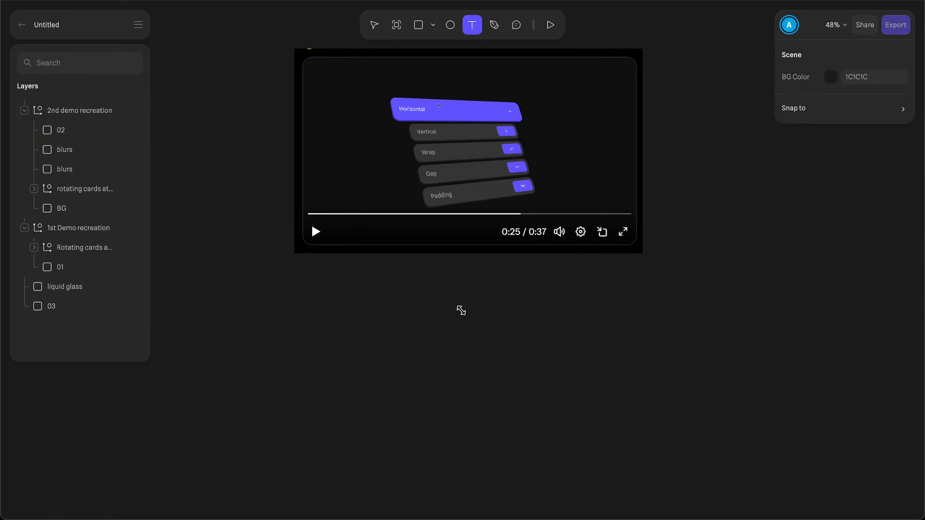
left_click_drag(461, 310, 541, 334)
left_click(865, 284)
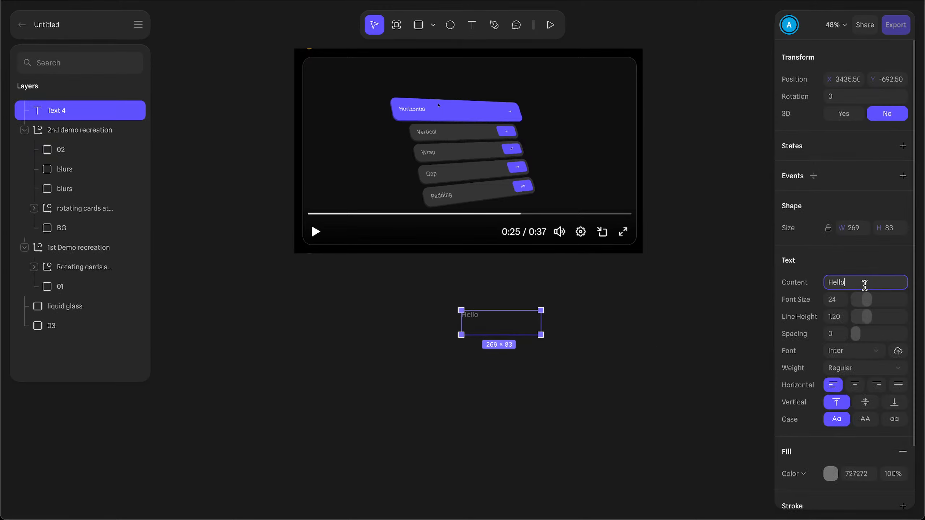
key("ctrl+a")
type("Horizon")
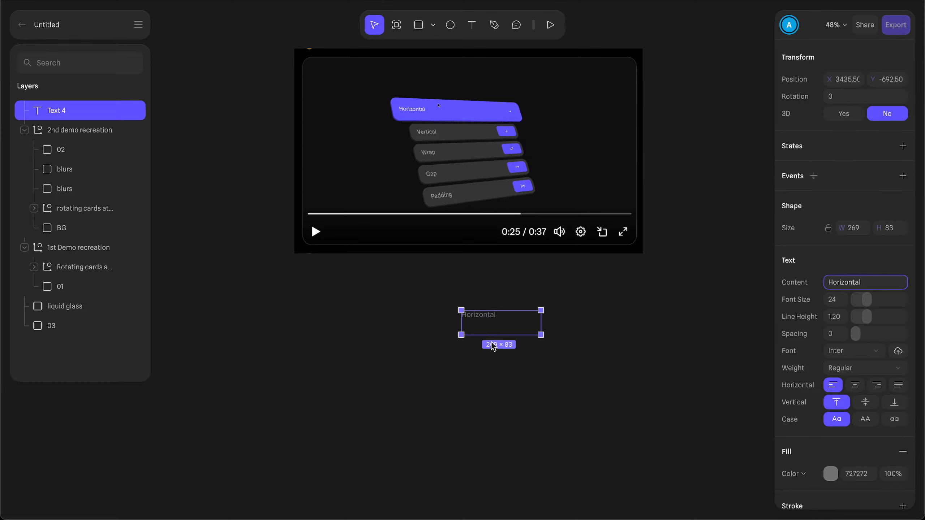
left_click_drag(542, 335, 511, 319)
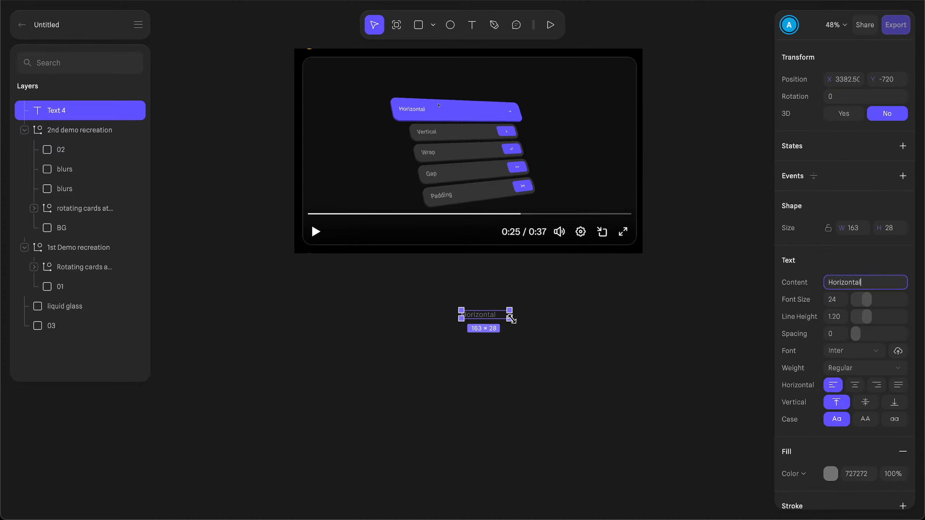
Step: Set the label's line height to 1, align it left and vertically centred, and move it to about X 3198, Y -720
left_click(836, 318)
type("1")
key("Return")
left_click(856, 387)
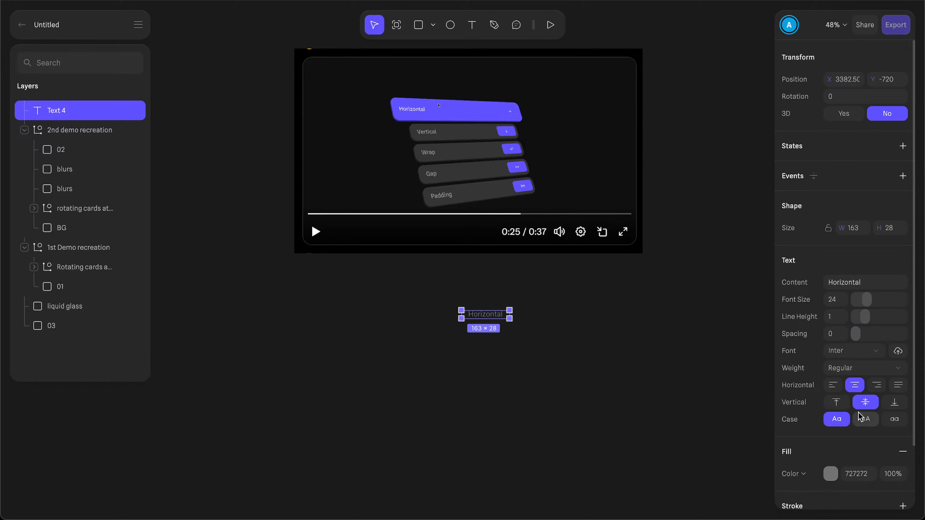
left_click(833, 384)
left_click(531, 377)
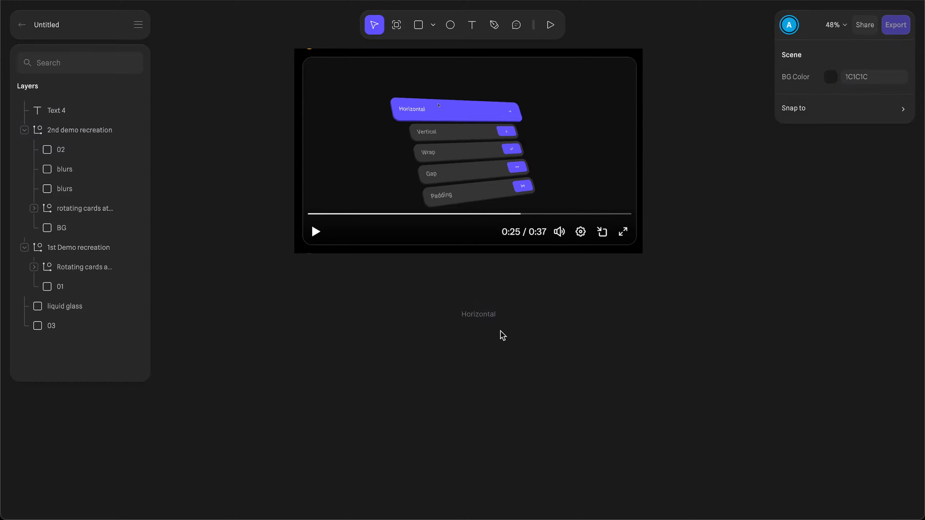
left_click(460, 316)
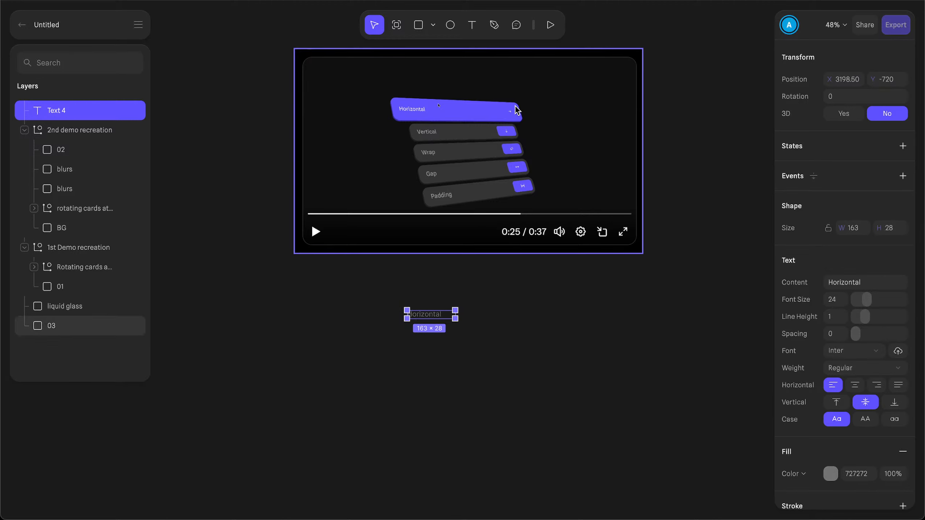
Step: Draw a right-pointing arrow about 29 × 19 with the Pen tool, beside the Horizontal label
key("p")
left_click(535, 322)
left_click(544, 323)
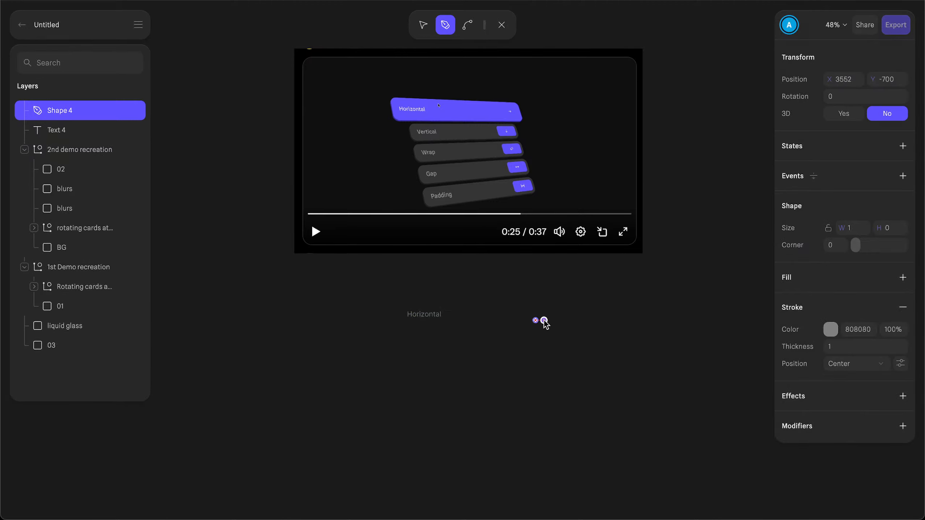
scroll(546, 322, "up", 10, "ctrl")
scroll(554, 295, "down", 3)
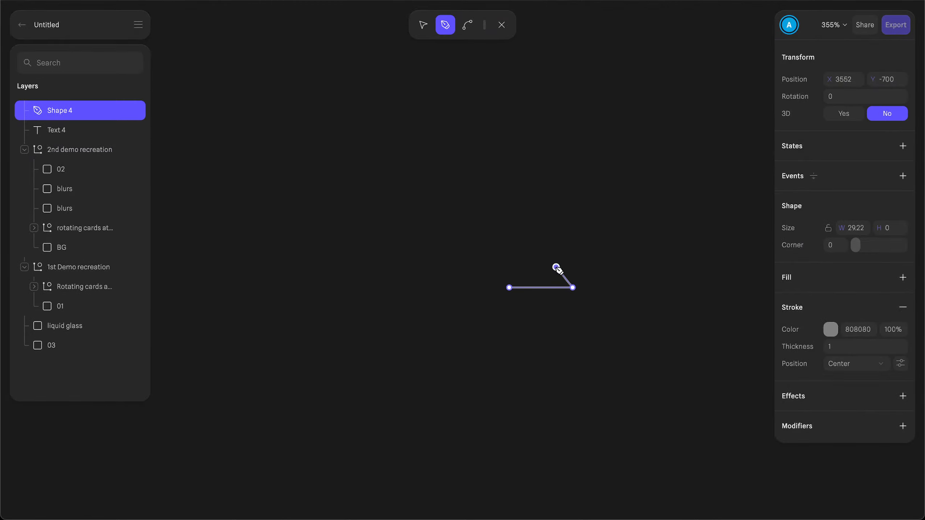
left_click(555, 267)
left_click(572, 288)
left_click(556, 309)
key("Escape")
key("Escape")
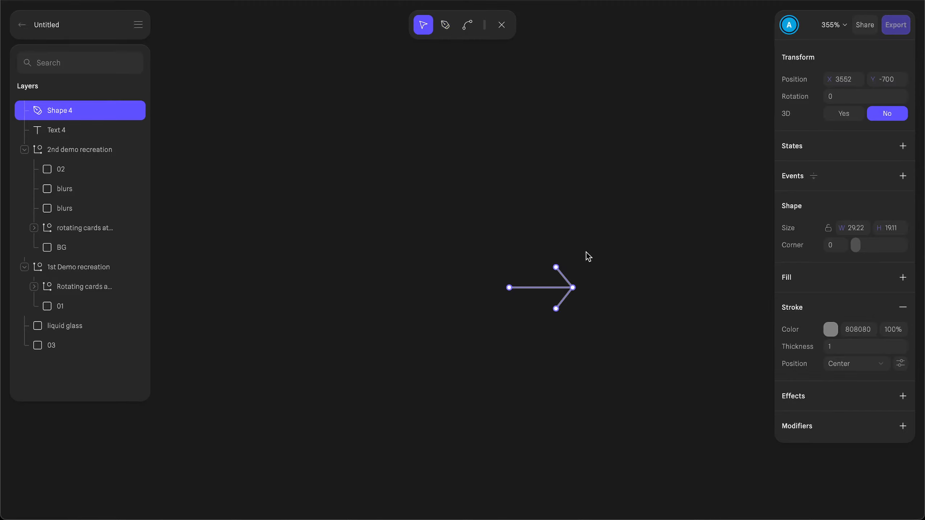
scroll(586, 252, "down", 10, "ctrl")
scroll(586, 253, "up", 3)
scroll(586, 252, "down", 5)
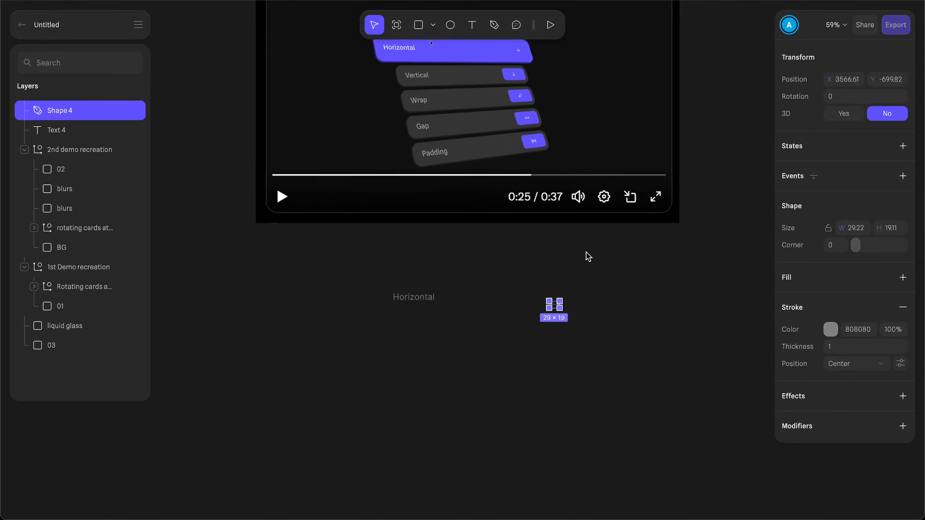
Step: Duplicate the arrow, rotate the copy to 90 and place it below the original
scroll(553, 256, "up", 8, "ctrl")
key("ctrl+d")
left_click_drag(467, 245, 498, 376)
scroll(497, 379, "down", 8, "ctrl")
scroll(497, 378, "left", 5)
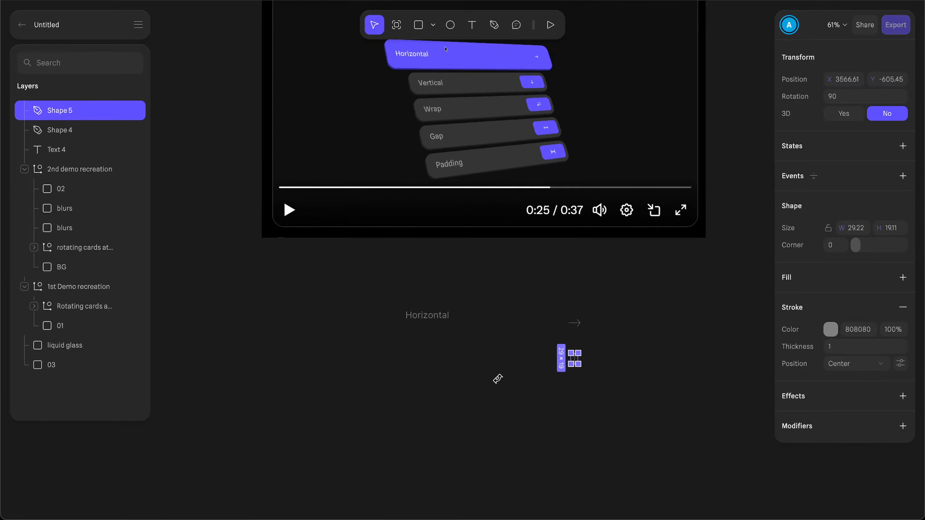
Step: Duplicate the Horizontal label directly below and change the copy's text to "Vertical"
left_click(436, 315)
left_click_drag(440, 316, 441, 362, "alt")
double_click(441, 362)
type("Vertical")
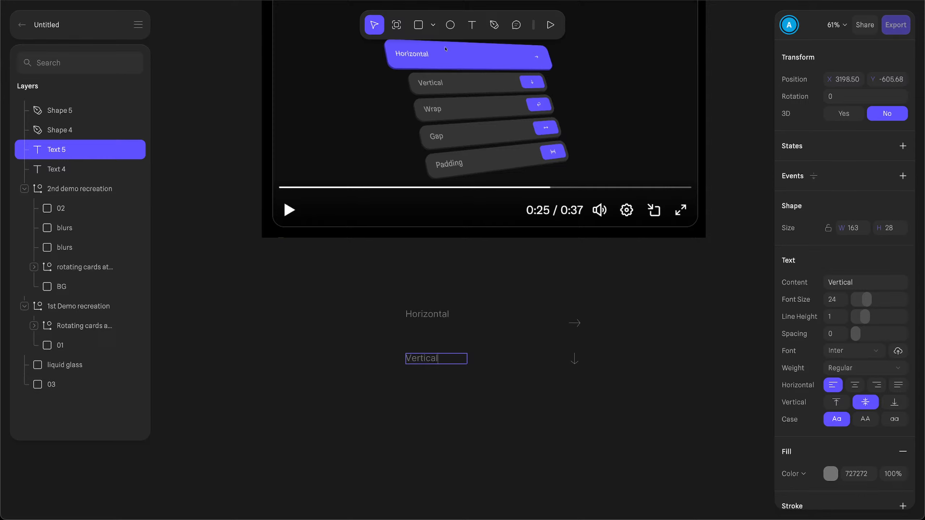
key("Escape")
Step: Delete the Vertical label together with the downward arrow copy
left_click_drag(614, 384, 351, 361)
key("Delete")
scroll(444, 343, "up", 3)
scroll(444, 343, "right", 2)
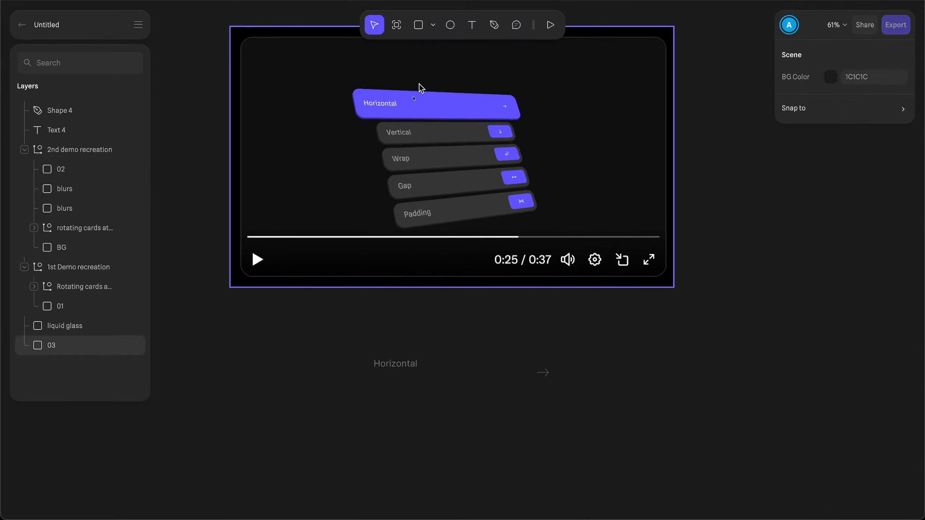
Step: Shift the Horizontal label to about X 3208, Y -709 and wrap it and the arrow in a frame
left_click_drag(398, 363, 402, 368)
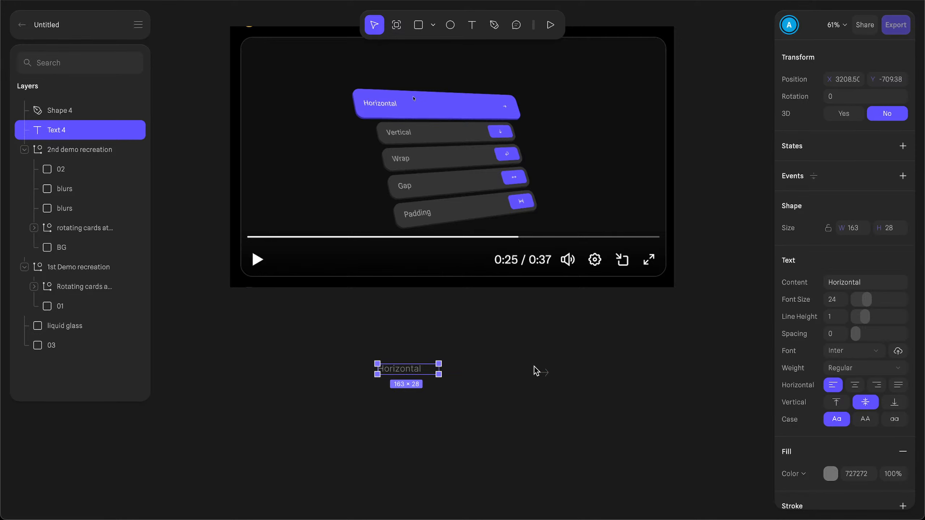
left_click_drag(370, 341, 600, 409)
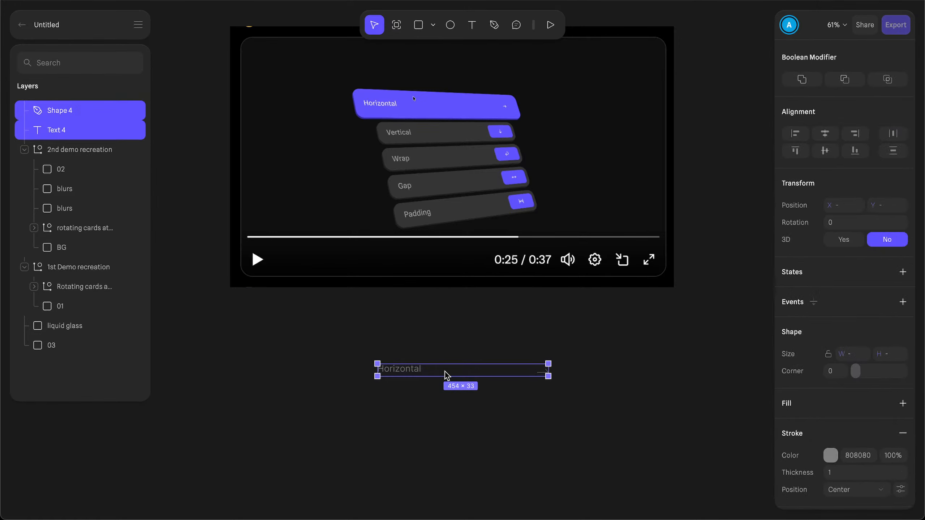
right_click(446, 376)
left_click(408, 376)
right_click(408, 375)
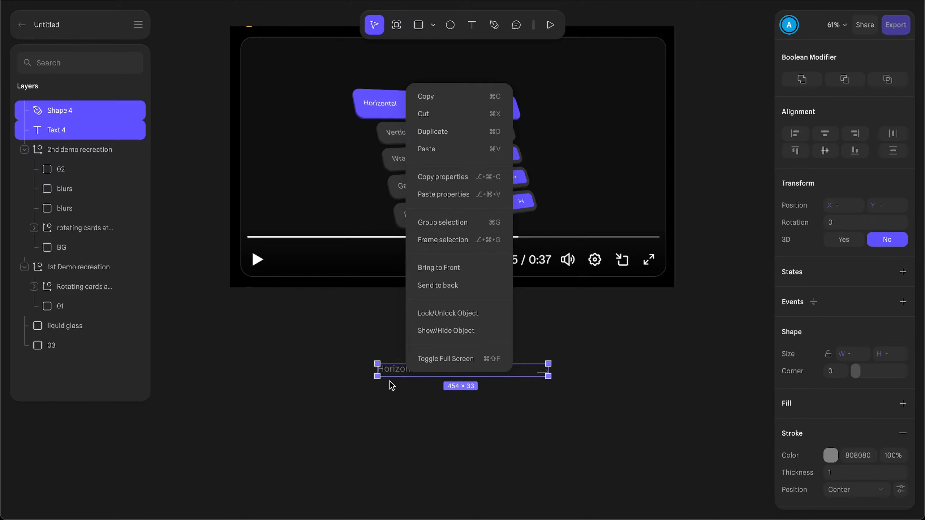
key("Escape")
key("alt+super+g")
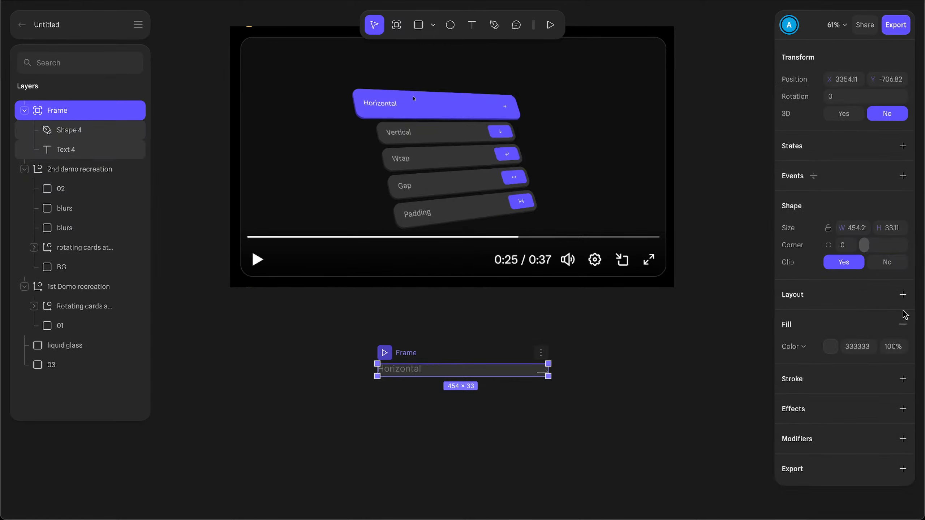
Step: Give the frame a horizontal layout with horizontal and vertical padding of 12, centred alignment and an Auto gap
left_click(903, 294)
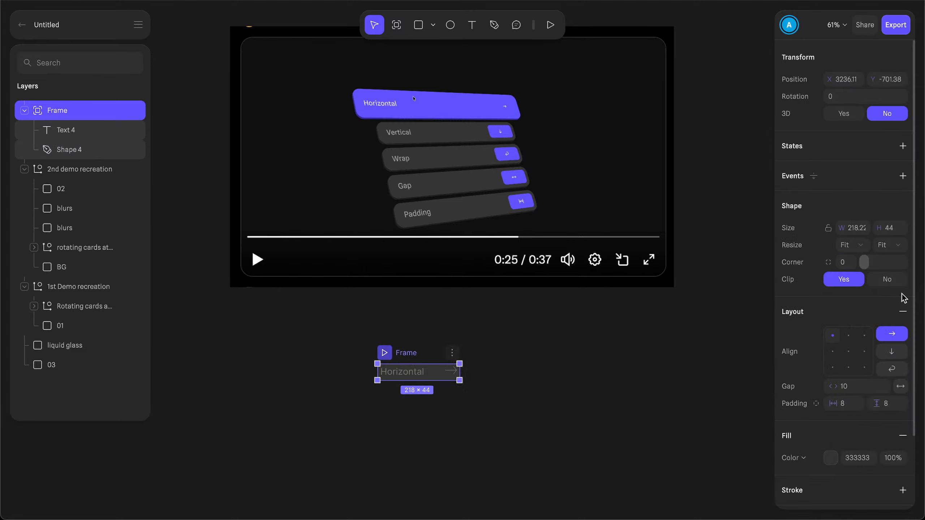
left_click(848, 407)
type("12")
key("Return")
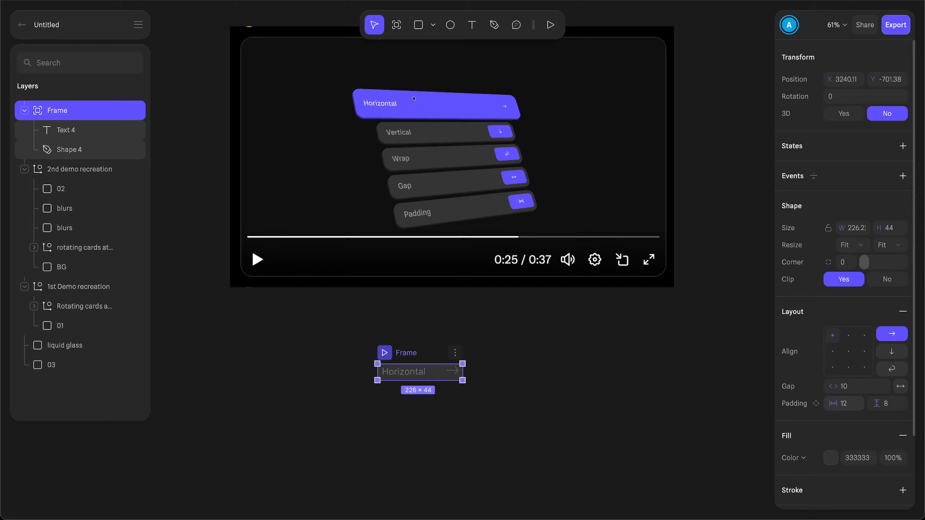
left_click(888, 405)
type("12")
key("Return")
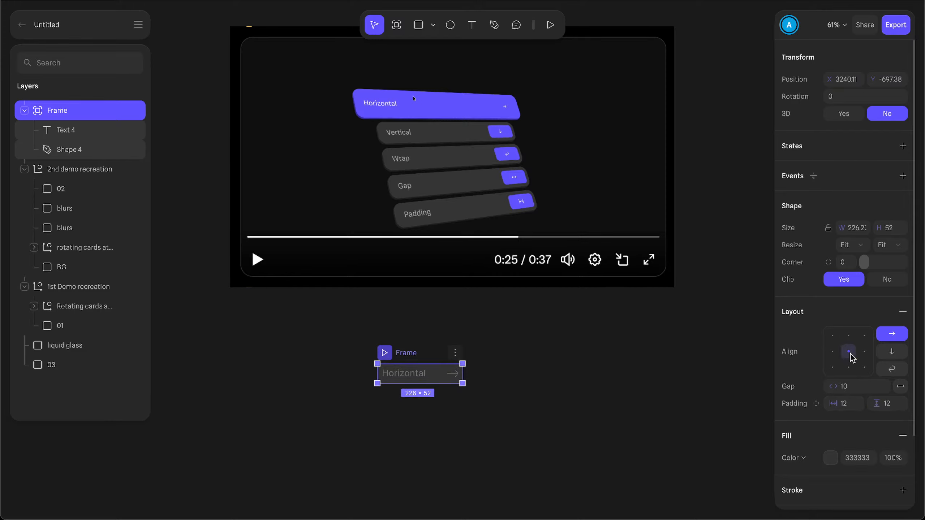
left_click(849, 352)
left_click(900, 386)
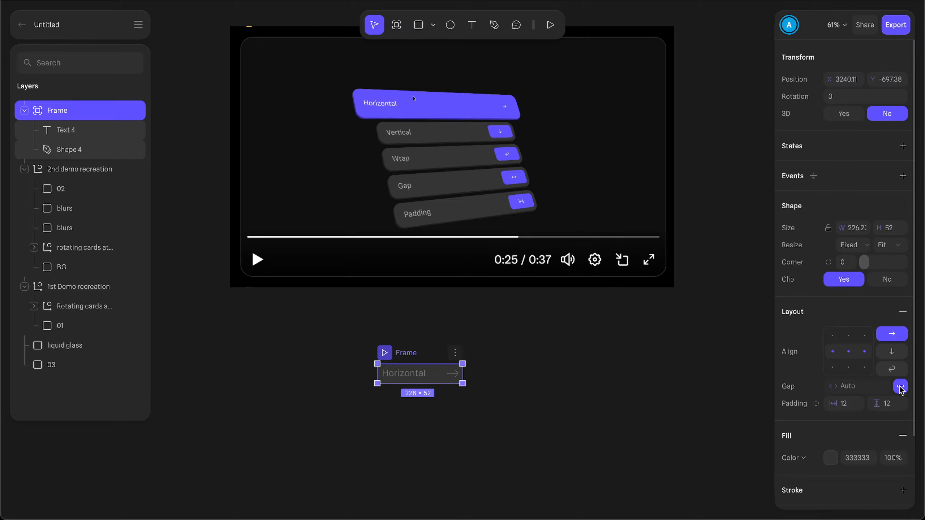
Step: Widen the Horizontal row's frame to about 410 px and move it to about X 3325, Y -697
left_click_drag(463, 377, 531, 377)
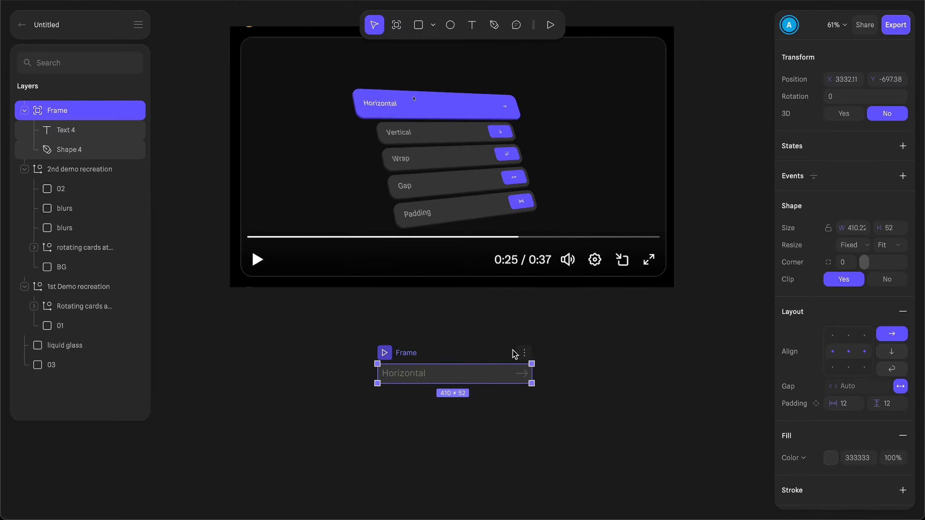
scroll(513, 349, "down", 1)
scroll(513, 350, "up", 5, "ctrl")
scroll(513, 351, "down", 5, "ctrl")
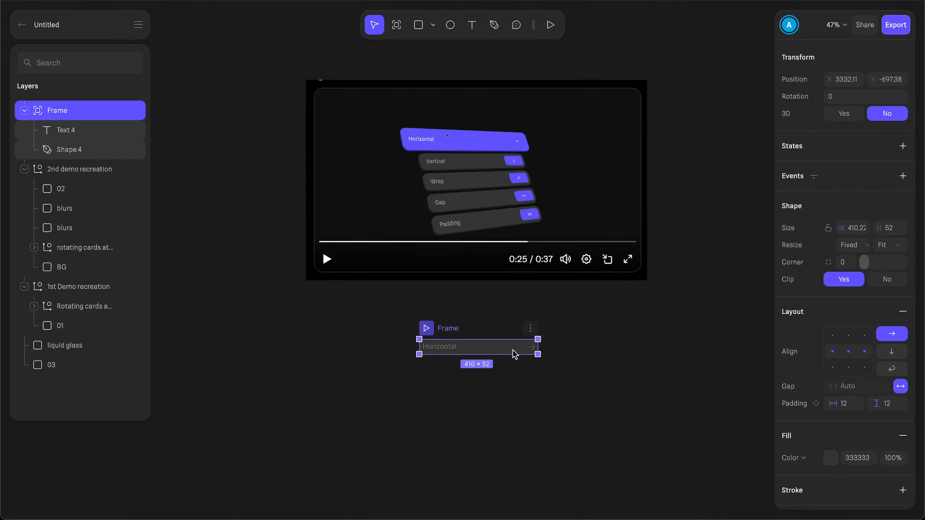
scroll(514, 353, "down", 1)
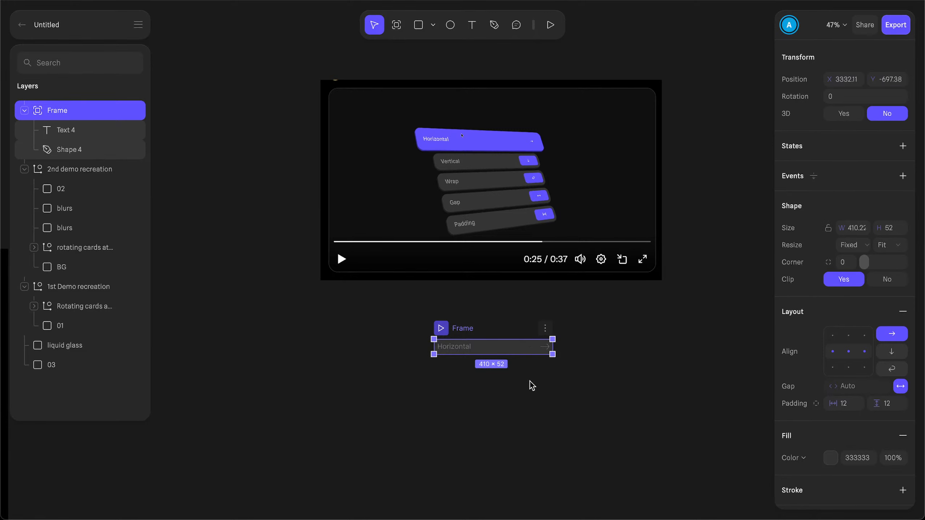
left_click(512, 382)
left_click_drag(470, 339, 461, 327)
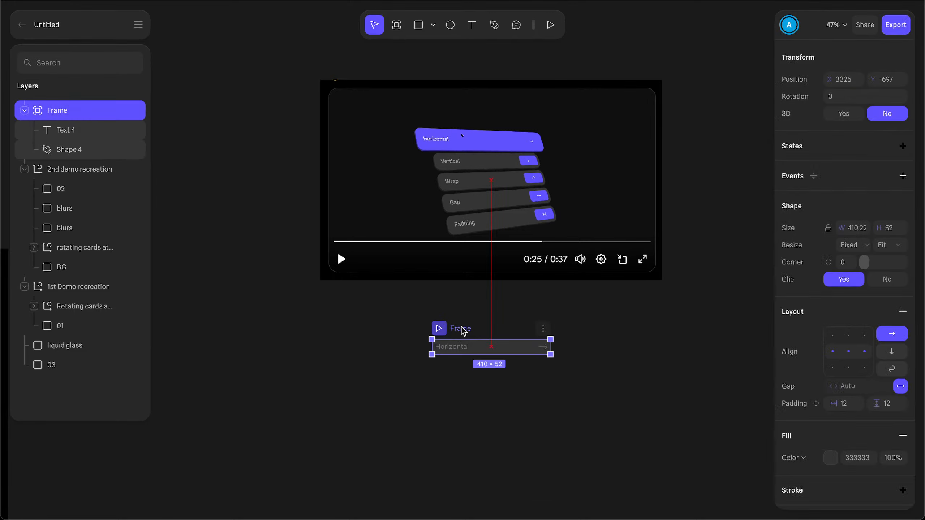
Step: Wrap the arrow inside the Horizontal row in its own frame and add a horizontal layout to it
scroll(461, 327, "up", 5, "ctrl")
scroll(618, 209, "up", 5)
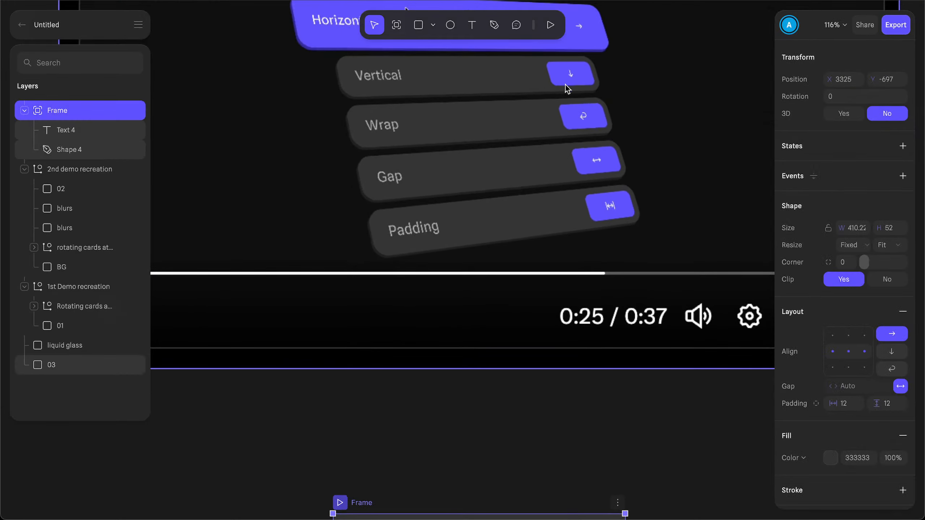
scroll(565, 84, "down", 5)
left_click(574, 399)
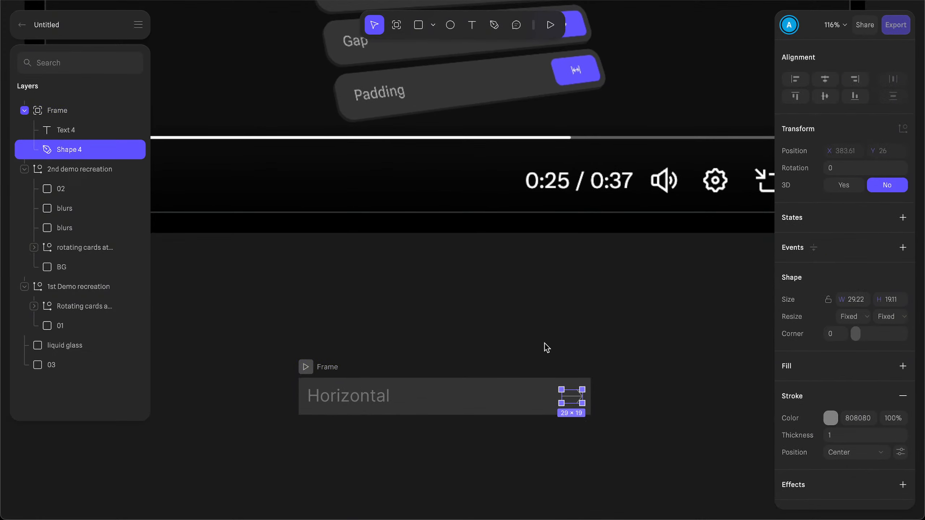
key("alt+super+g")
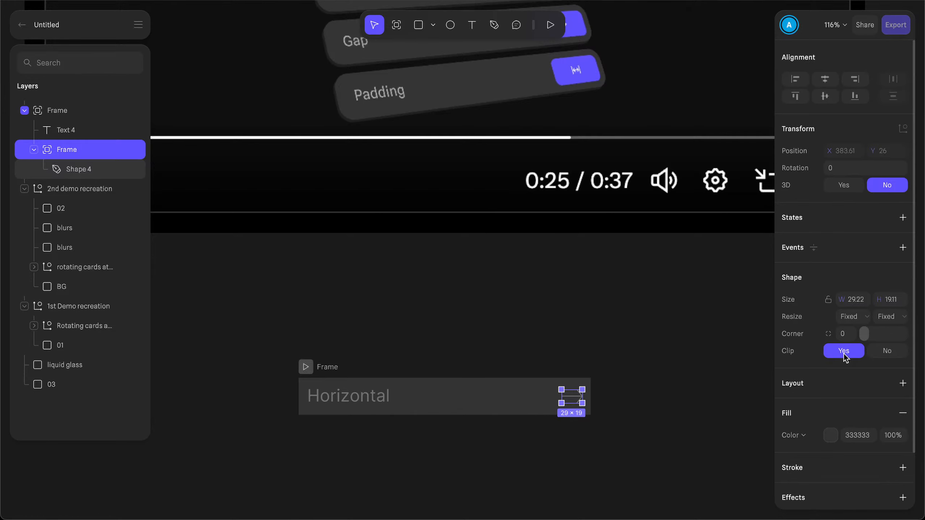
left_click(907, 382)
scroll(829, 443, "down", 2)
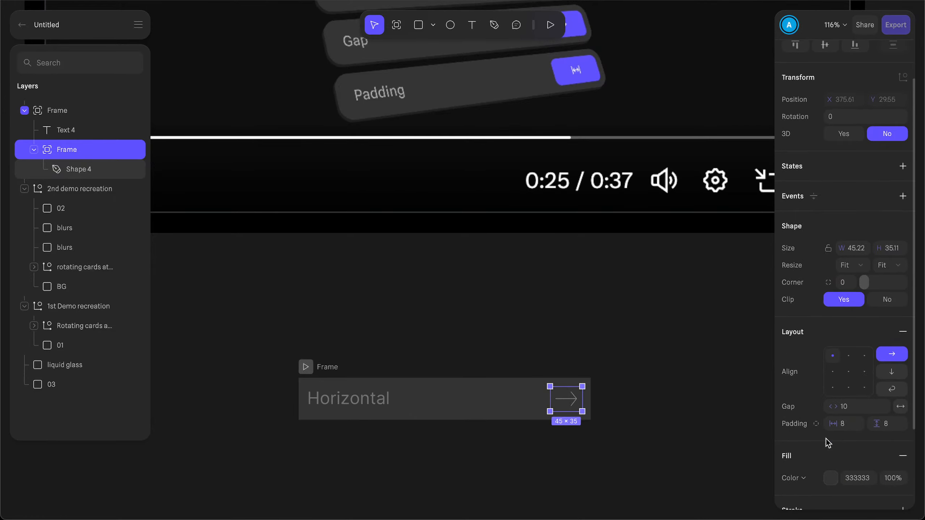
Step: Set the arrow frame's horizontal and vertical padding to 12
left_click(846, 425)
type("12")
key("Return")
left_click(889, 423)
type("12")
key("Return")
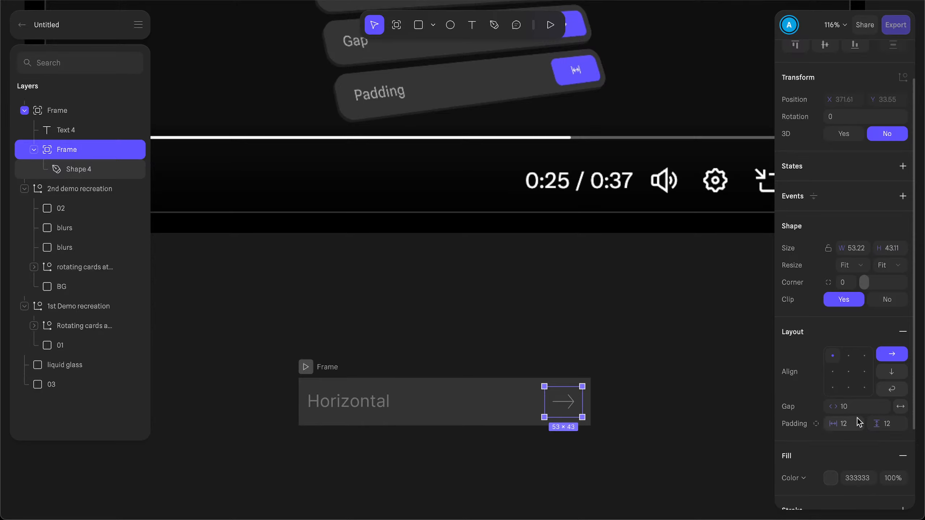
Step: Change the arrow frame's fill to blue 2573D2
scroll(837, 421, "down", 3)
left_click(829, 385)
left_click(871, 322)
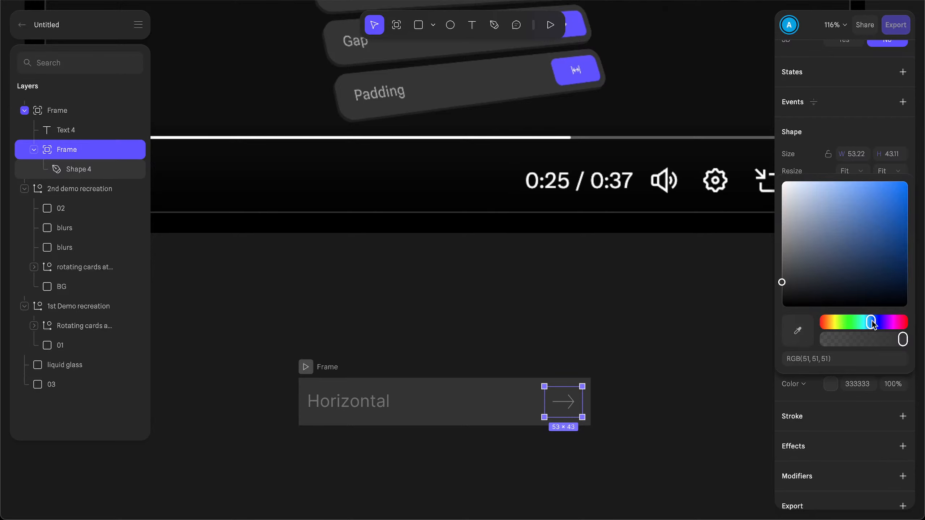
left_click_drag(884, 226, 886, 205)
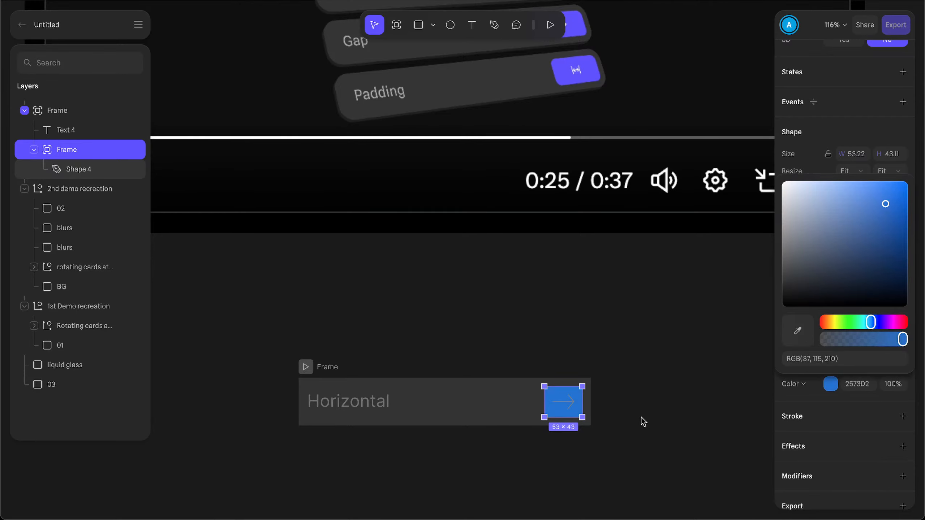
Step: Change the arrow shape's stroke colour to white FFFFFF
left_click(69, 167)
left_click(73, 169)
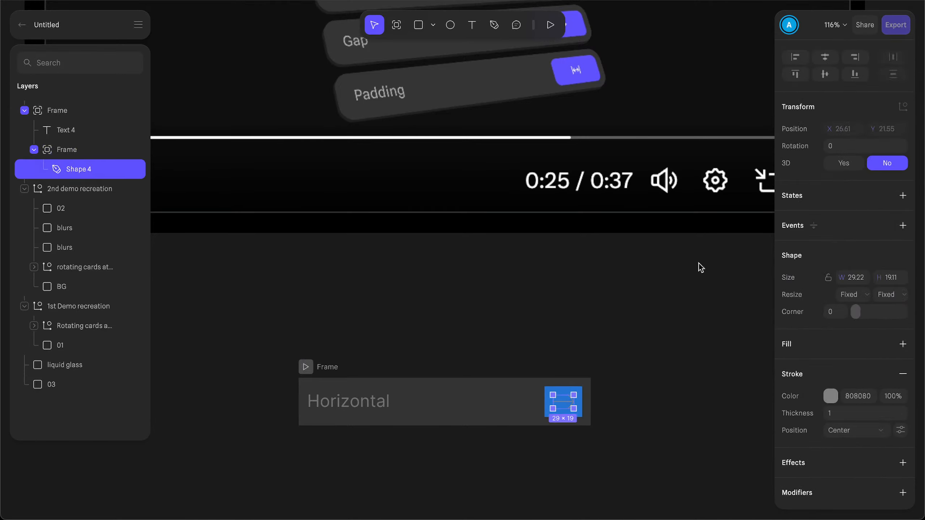
left_click(831, 396)
left_click(799, 259)
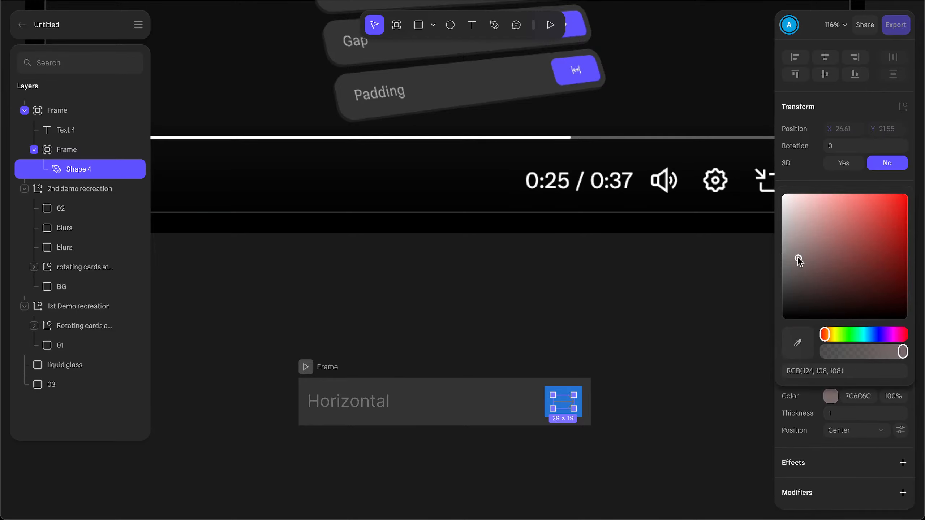
left_click_drag(798, 260, 782, 193)
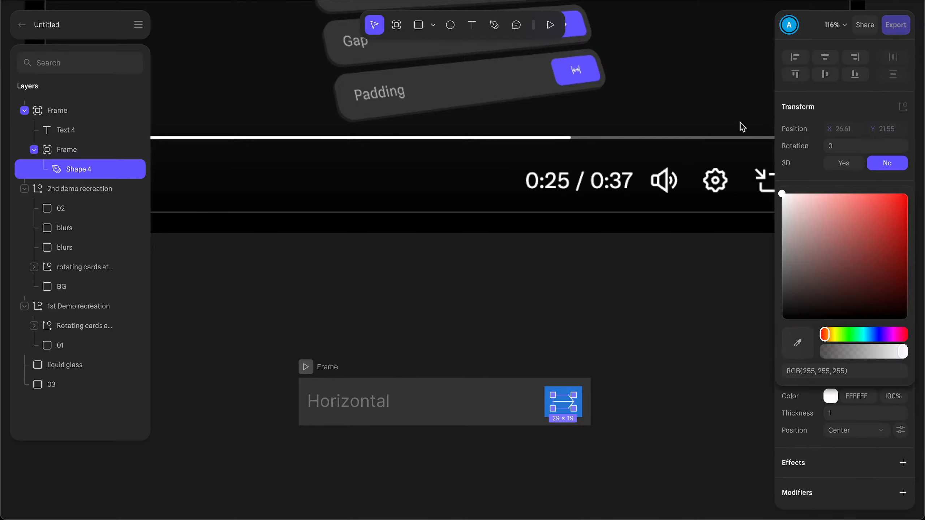
Step: Give the blue arrow frame a horizontal padding of 24 and a corner radius of 8
left_click(79, 152)
scroll(881, 430, "down", 1)
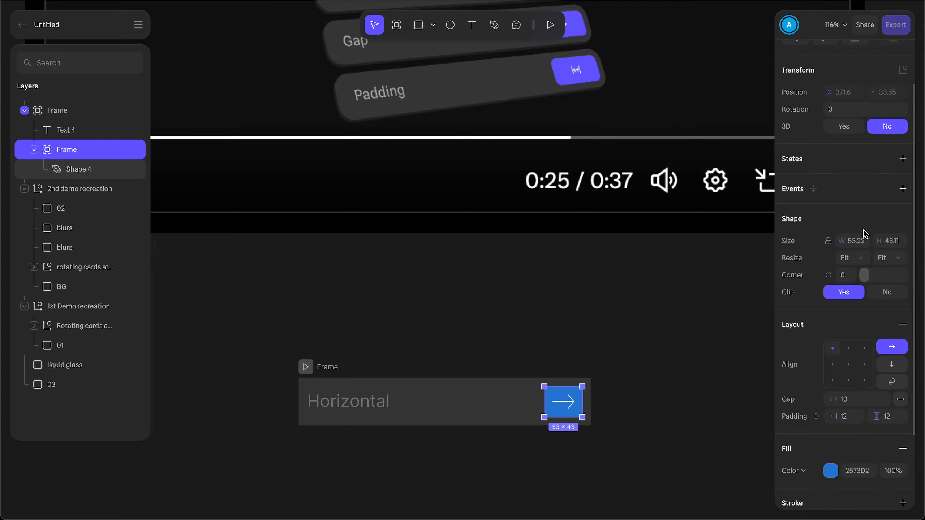
left_click_drag(861, 276, 870, 284)
left_click(844, 416)
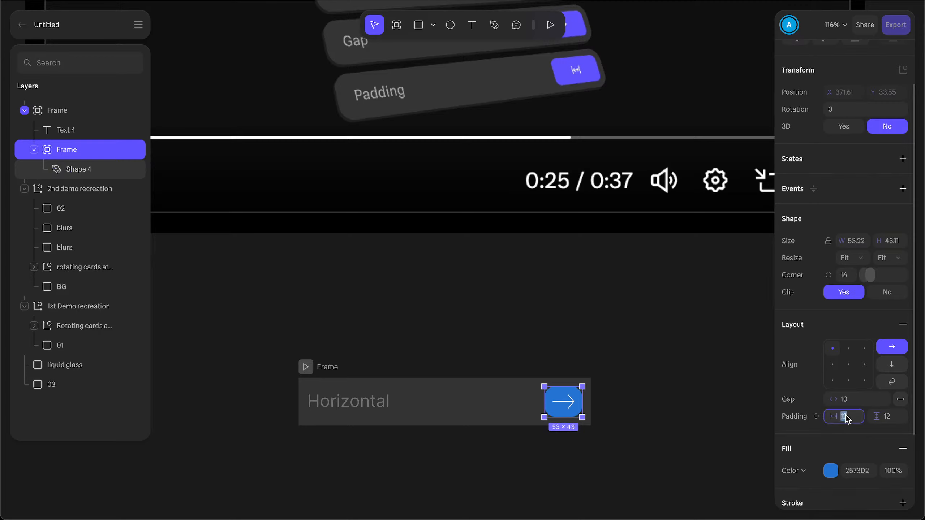
type("24")
key("Return")
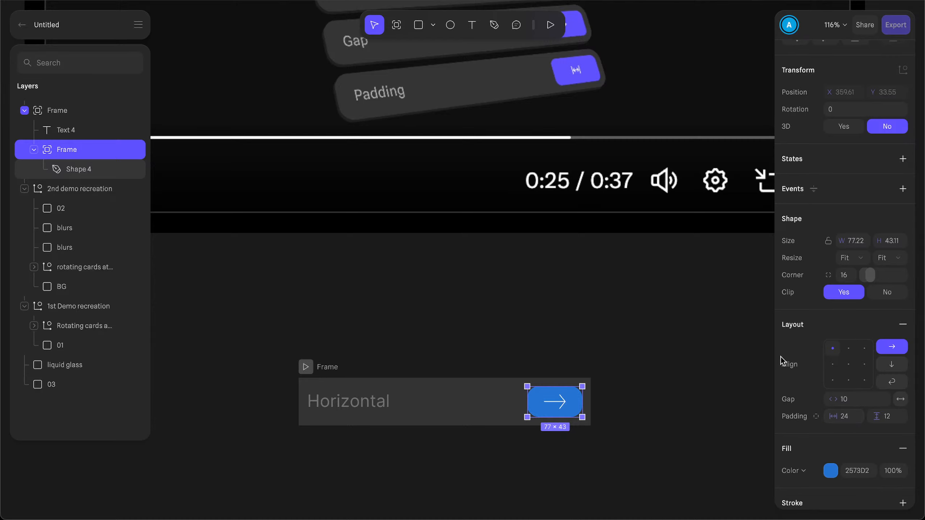
left_click(845, 275)
type("8")
key("Return")
left_click(647, 415)
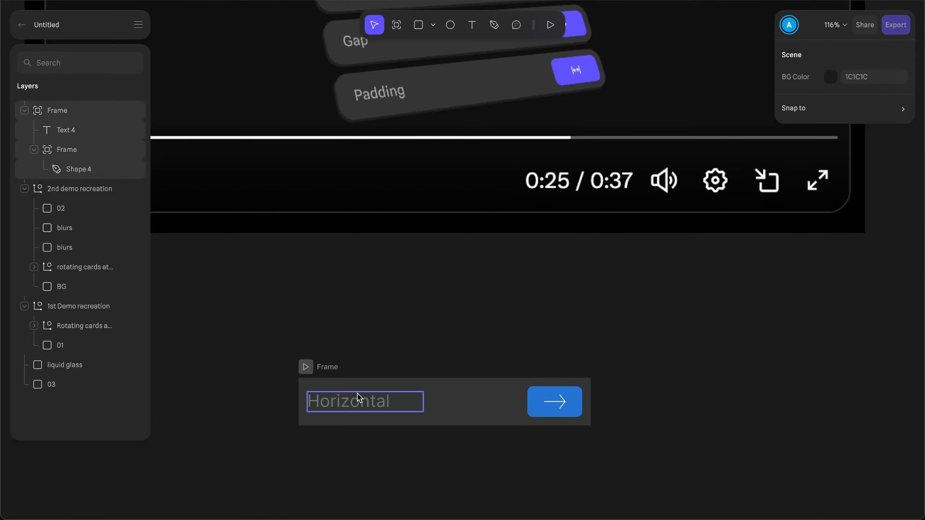
Step: Round the corners of the whole Horizontal row frame with a radius of 20
left_click(341, 372)
left_click(845, 262)
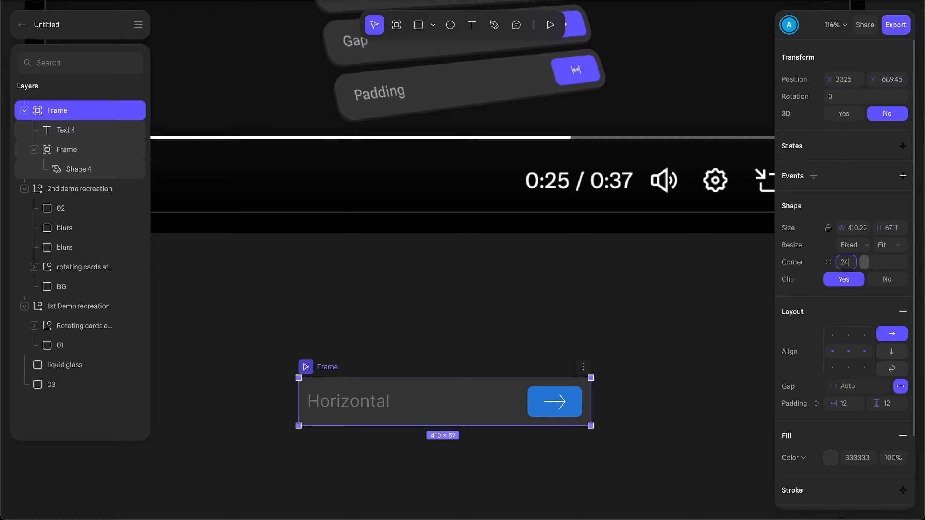
key("Return")
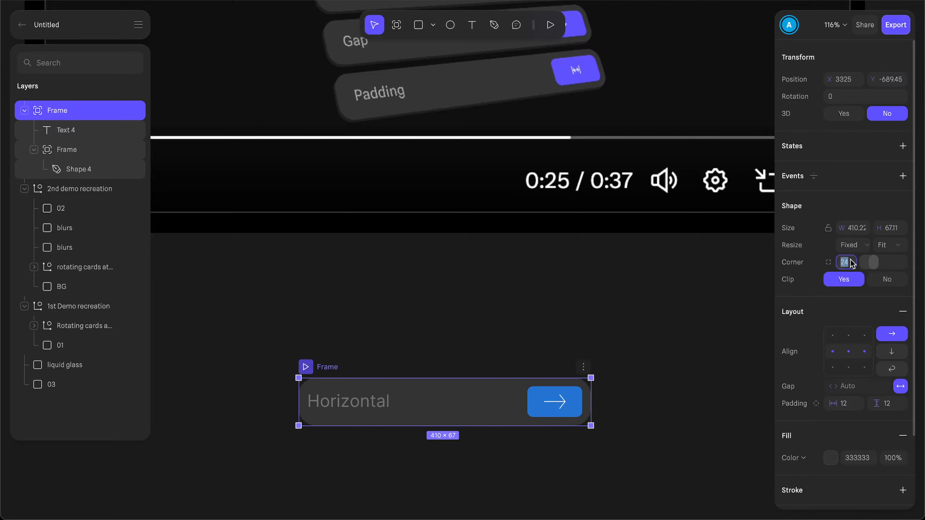
type("12")
left_click(613, 468)
Step: Change the Horizontal label's text colour to white FFFFFF
scroll(565, 380, "up", 10, "ctrl")
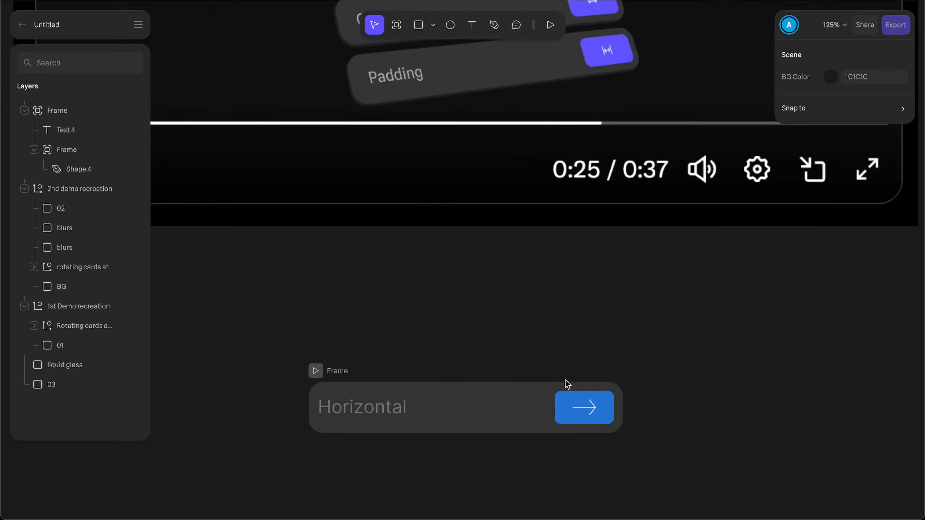
scroll(565, 380, "down", 10, "ctrl")
scroll(565, 381, "left", 2)
scroll(565, 381, "down", 1)
left_click(482, 342)
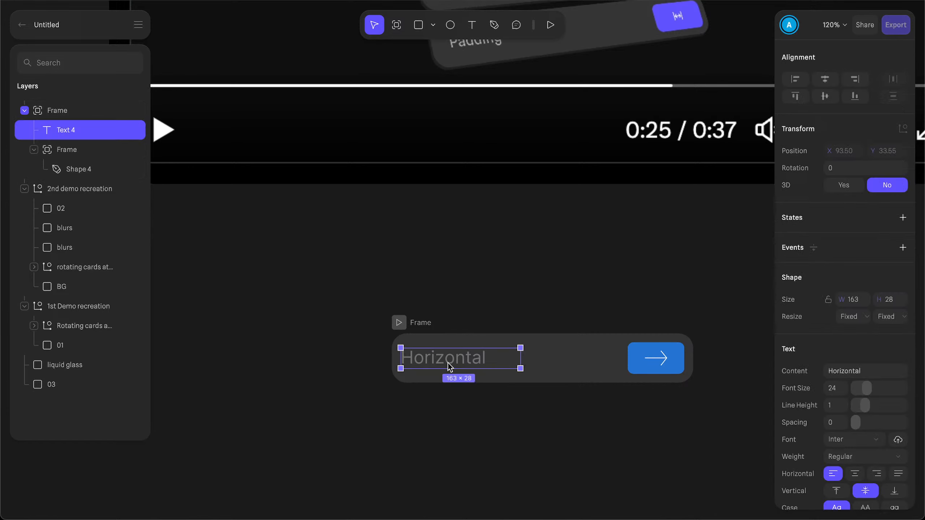
scroll(834, 393, "down", 4)
left_click(832, 397)
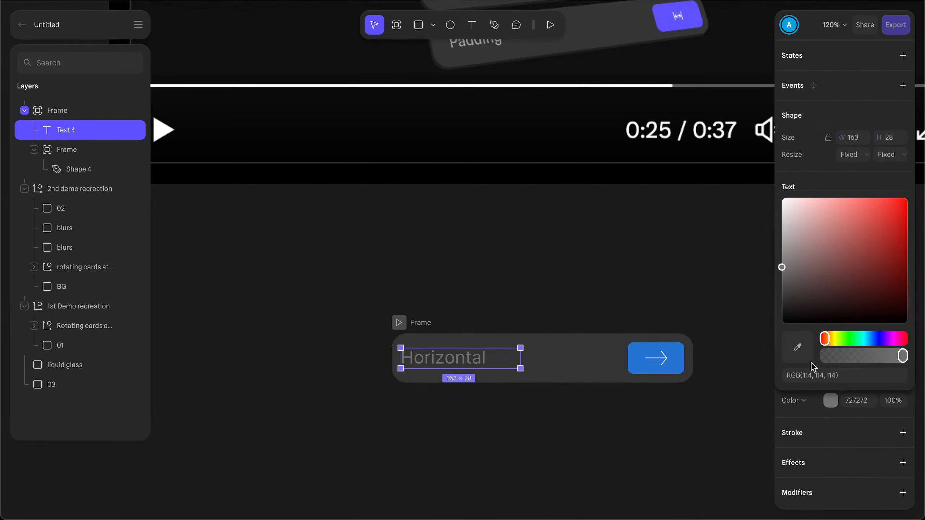
left_click_drag(816, 290, 706, 117)
left_click(512, 231)
Step: Examine the menu rows in the reference video for their label colour, corners and arrow buttons
scroll(510, 252, "up", 10, "ctrl")
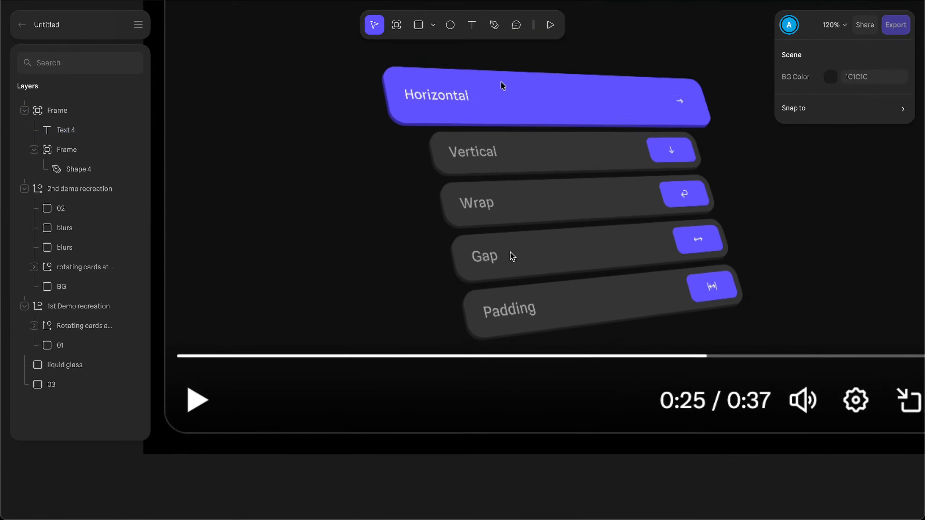
scroll(442, 225, "down", 12, "ctrl")
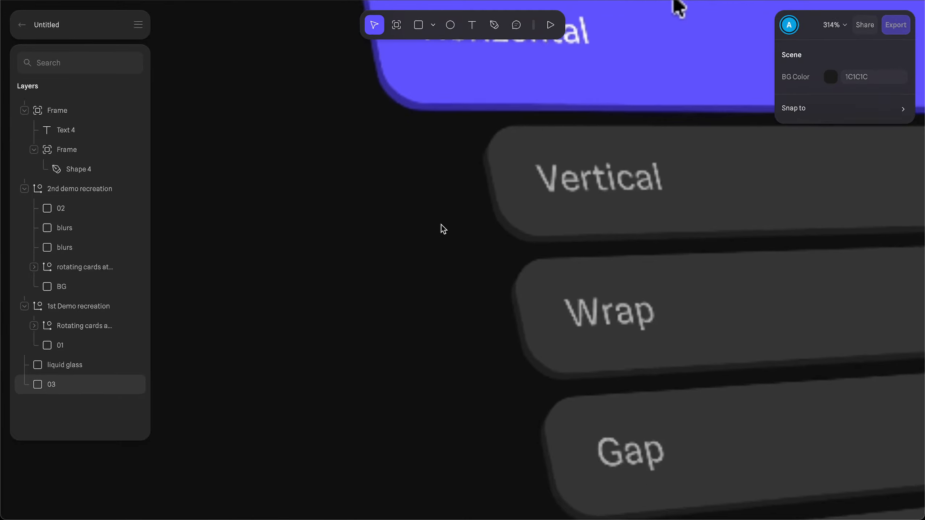
scroll(441, 225, "up", 5, "ctrl")
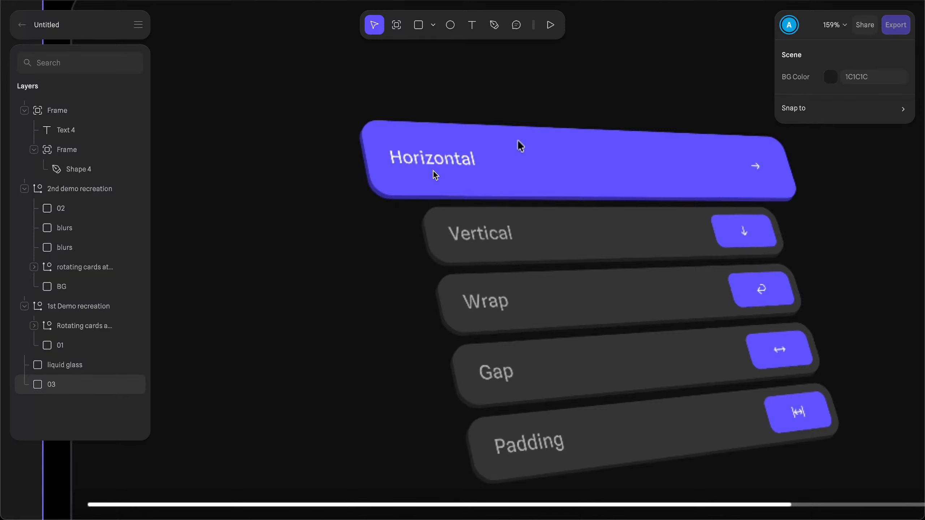
scroll(516, 273, "down", 3)
scroll(516, 277, "down", 6, "ctrl")
scroll(516, 277, "up", 6, "ctrl")
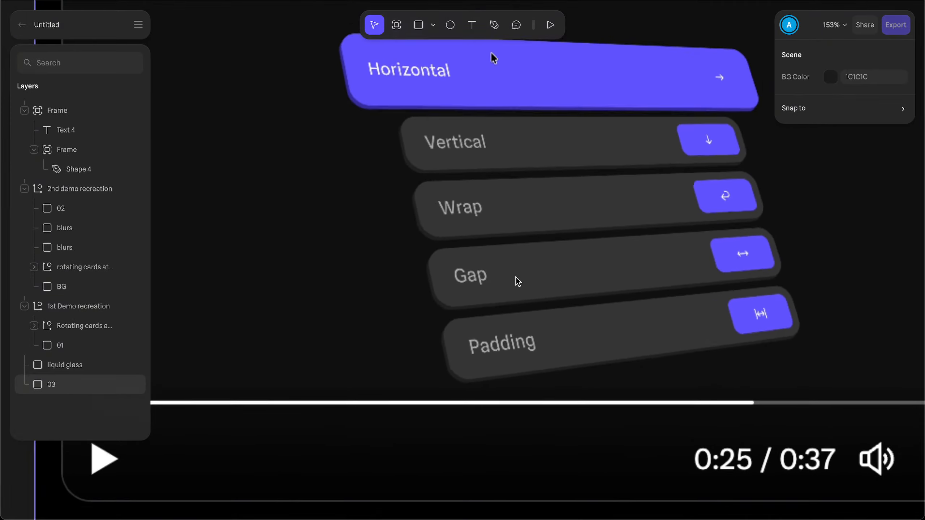
scroll(516, 278, "down", 1, "ctrl")
scroll(516, 277, "down", 8)
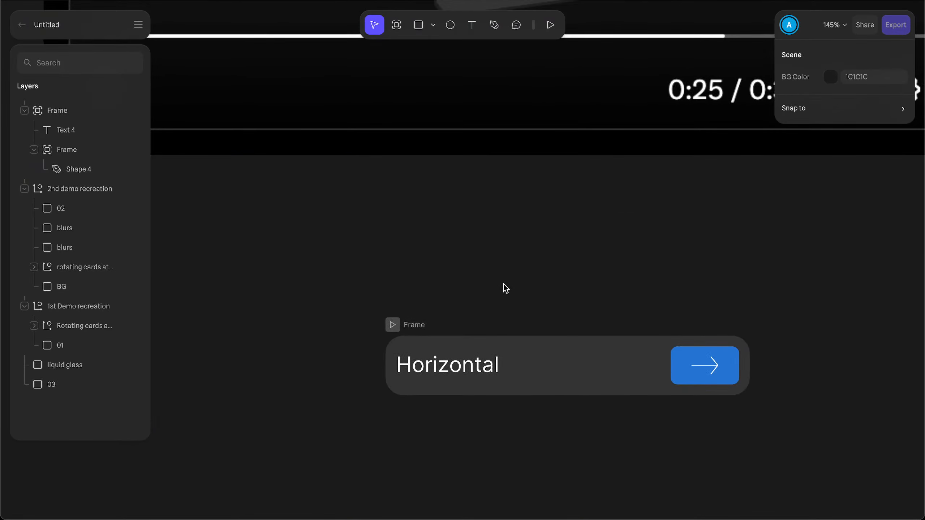
Step: Change the Horizontal label's text colour to light grey C2C2C2
scroll(504, 285, "down", 6, "ctrl")
left_click(474, 332)
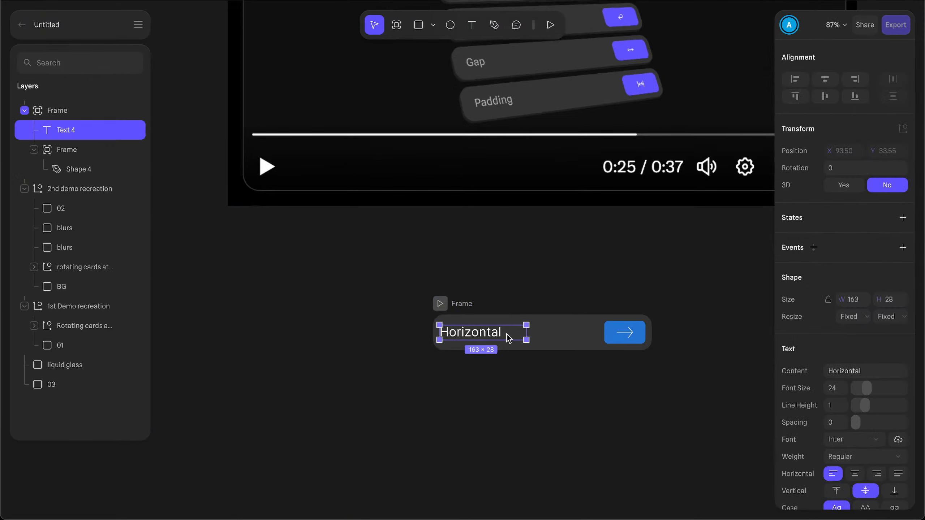
scroll(848, 404, "down", 5)
left_click(830, 401)
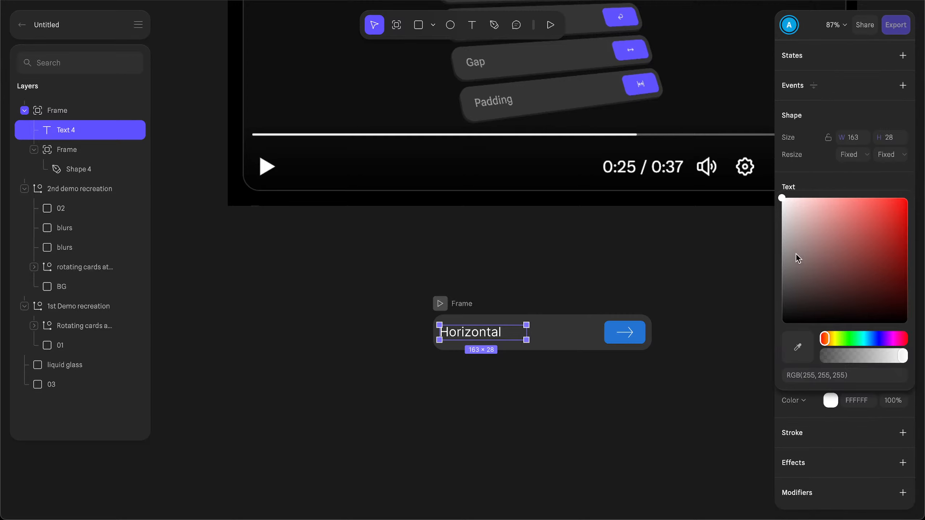
left_click_drag(797, 254, 775, 228)
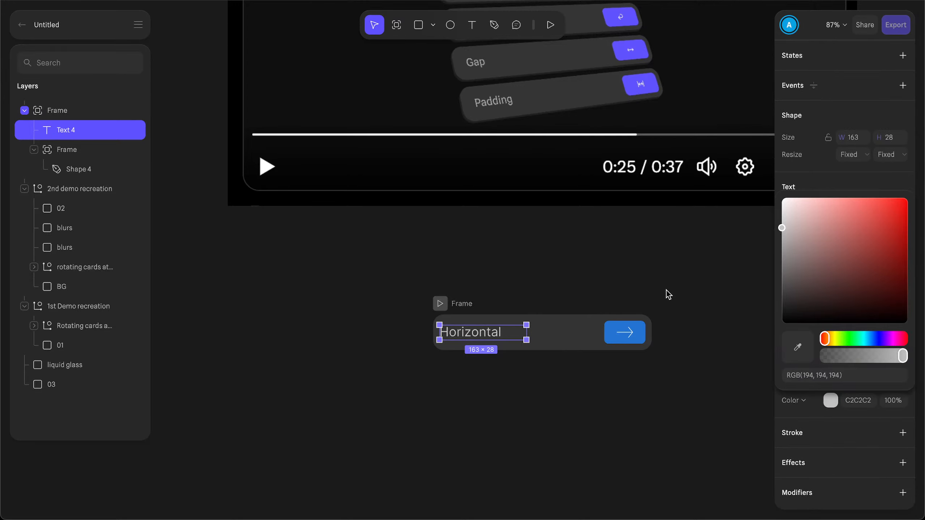
left_click(666, 291)
Step: Duplicate the whole Horizontal row frame
scroll(666, 291, "up", 2)
scroll(596, 331, "up", 5)
scroll(596, 331, "down", 5)
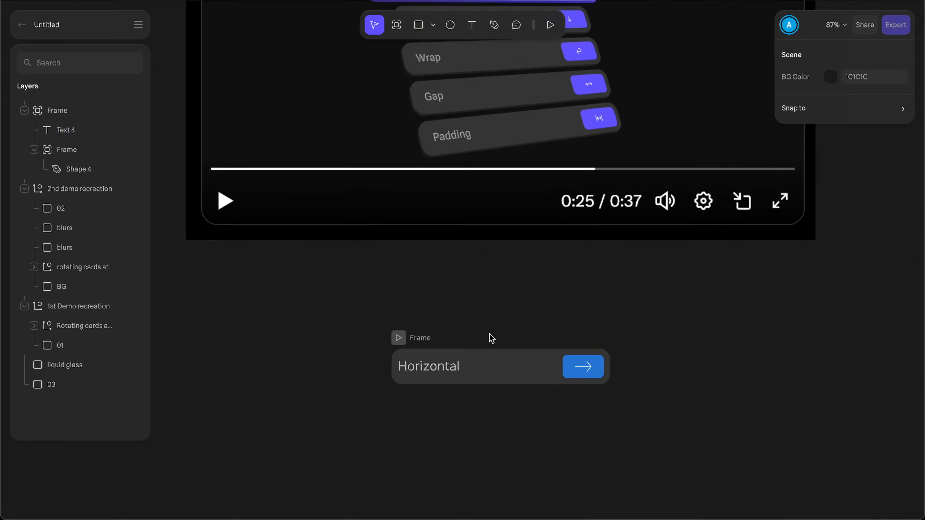
left_click(416, 339)
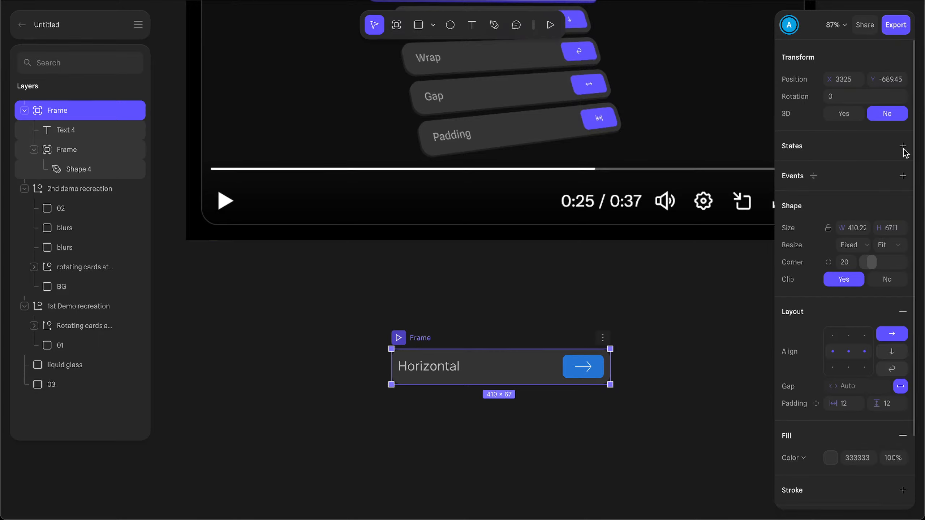
key("super+d")
left_click(497, 367)
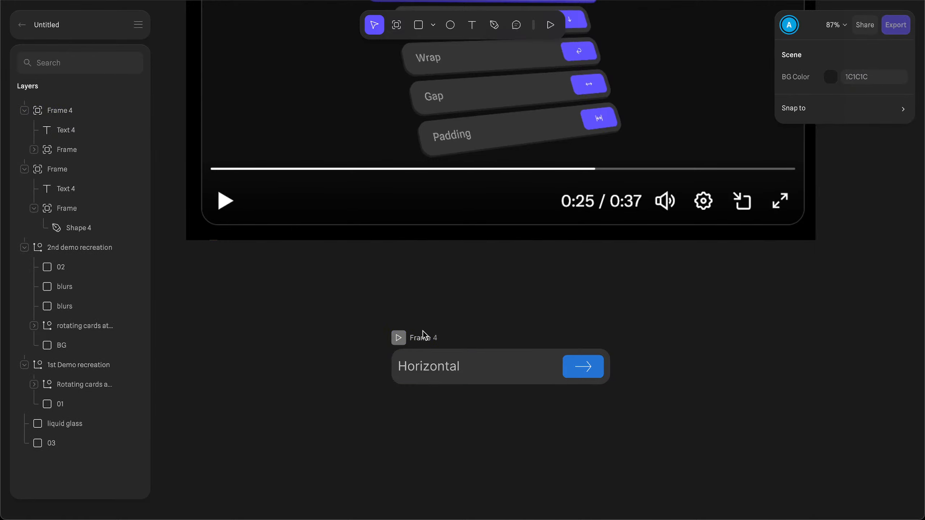
left_click_drag(423, 338, 422, 391)
key("super+z")
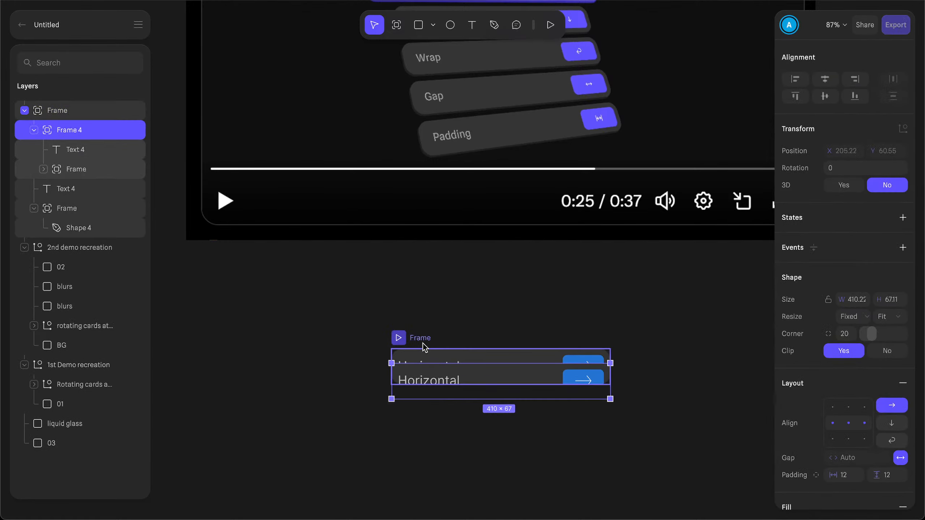
key("super+z")
Step: Place the duplicated row directly below the original and change its label to Vertical
left_click_drag(426, 341, 426, 399)
left_click(423, 428)
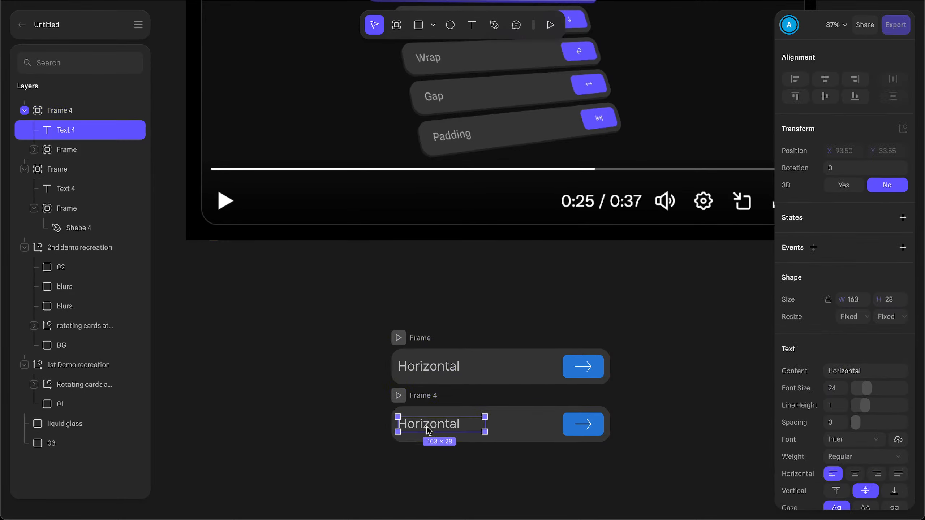
double_click(429, 431)
type("Vertical")
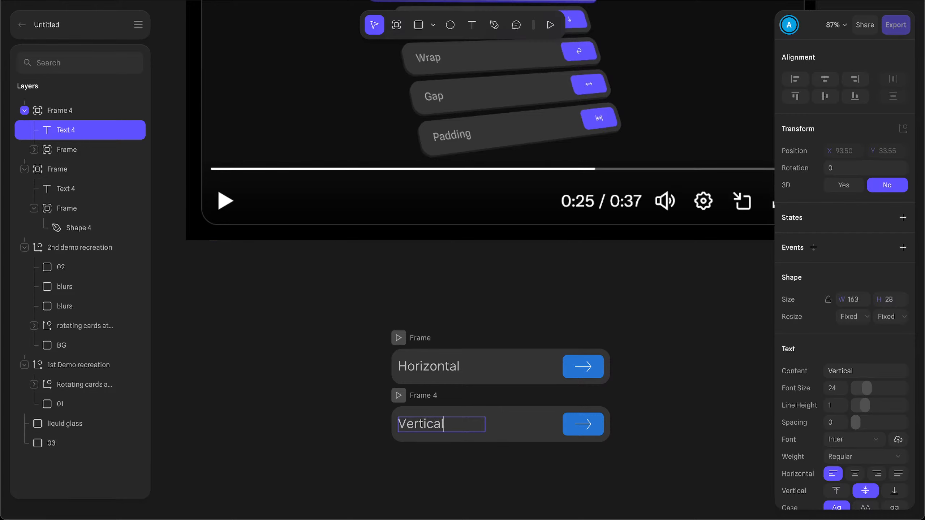
Step: Rotate the arrow shape in the Vertical row's button to 90 degrees
left_click(586, 424)
left_click(585, 423)
double_click(585, 424)
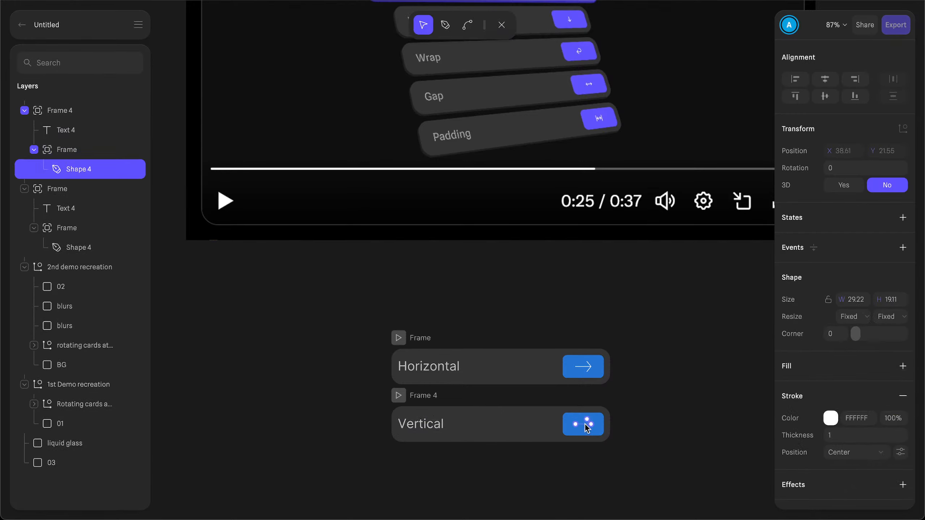
key("Escape")
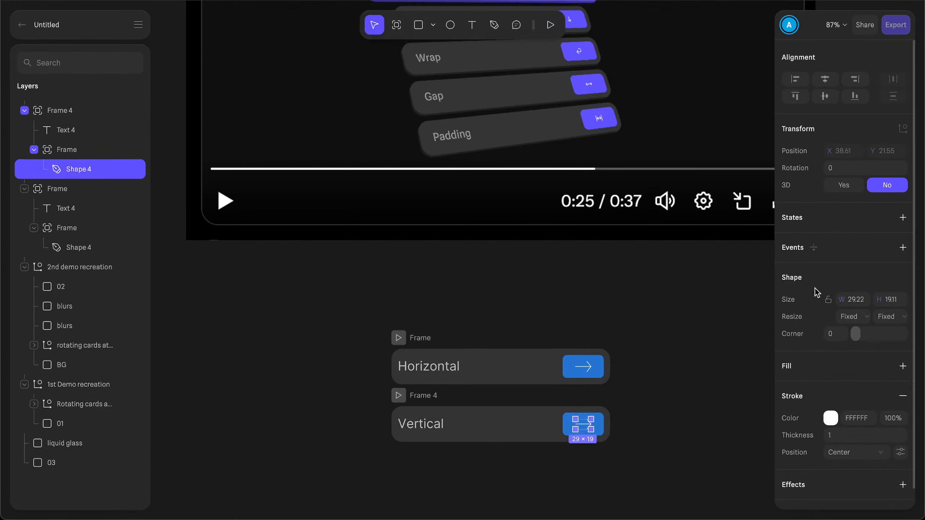
left_click(846, 169)
type("90")
key("Return")
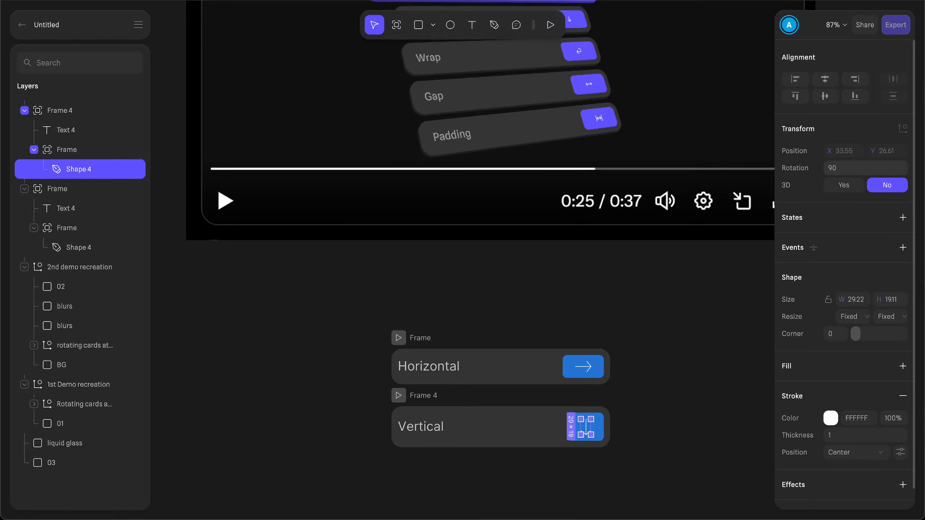
Step: Scale the Vertical row's arrow down to about 17 × 11
left_click(692, 335)
scroll(692, 336, "up", 2)
scroll(692, 336, "down", 3)
scroll(693, 336, "up", 5, "ctrl")
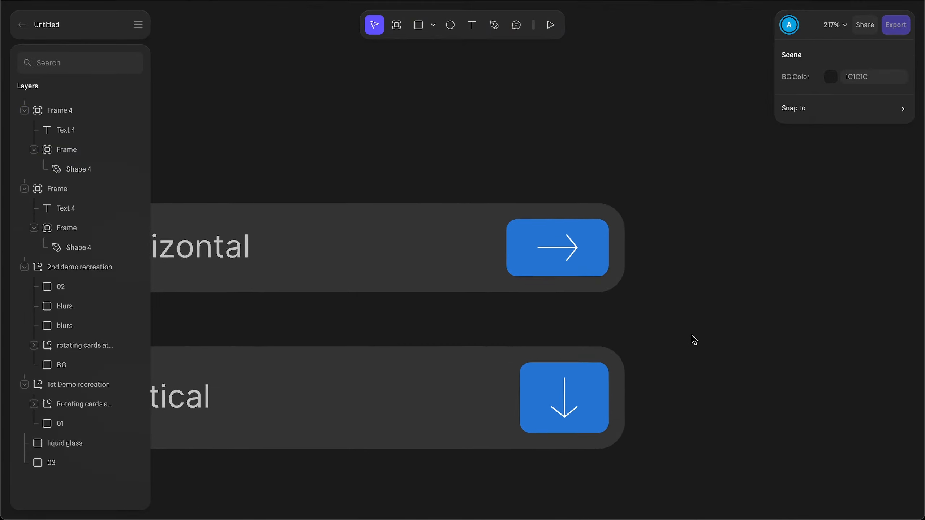
scroll(693, 336, "down", 1)
scroll(692, 336, "left", 1)
left_click(586, 376)
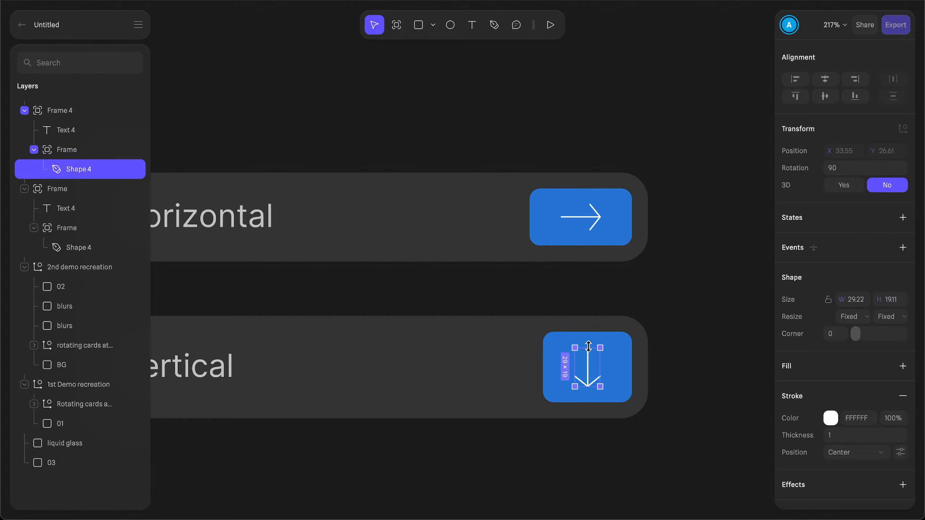
left_click_drag(588, 347, 587, 356, "shift")
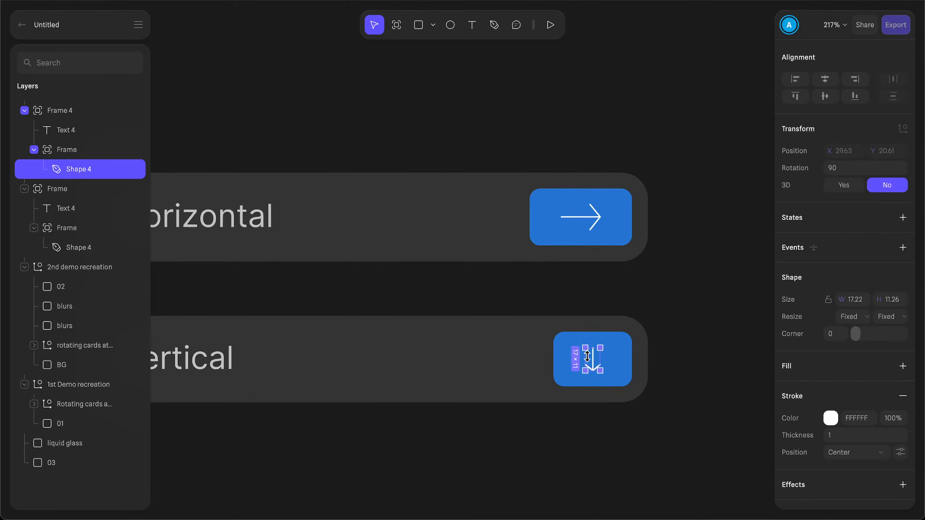
Step: Set the width of the Horizontal and Vertical rows' arrows to 16 each, with their proportions locked
left_click(590, 222)
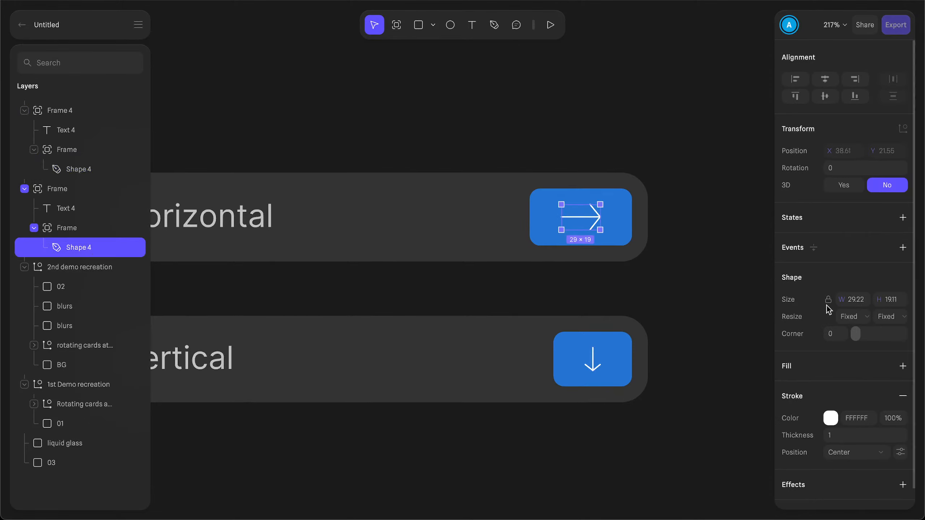
left_click(860, 301)
type("16")
key("Return")
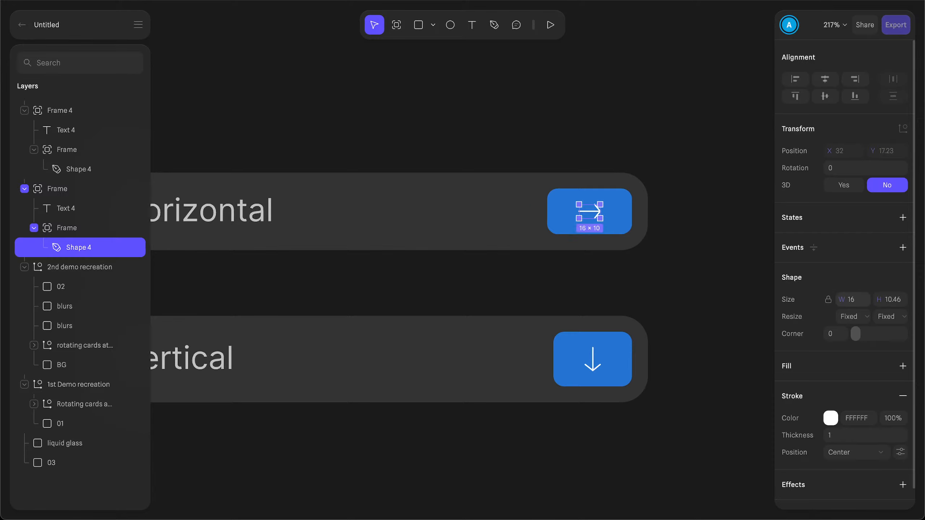
left_click(589, 370)
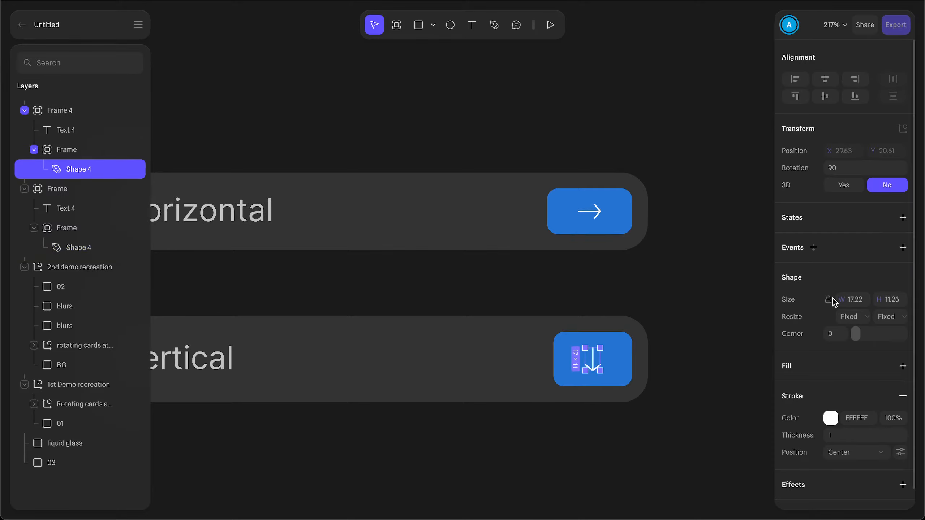
left_click(859, 304)
type("16")
key("Return")
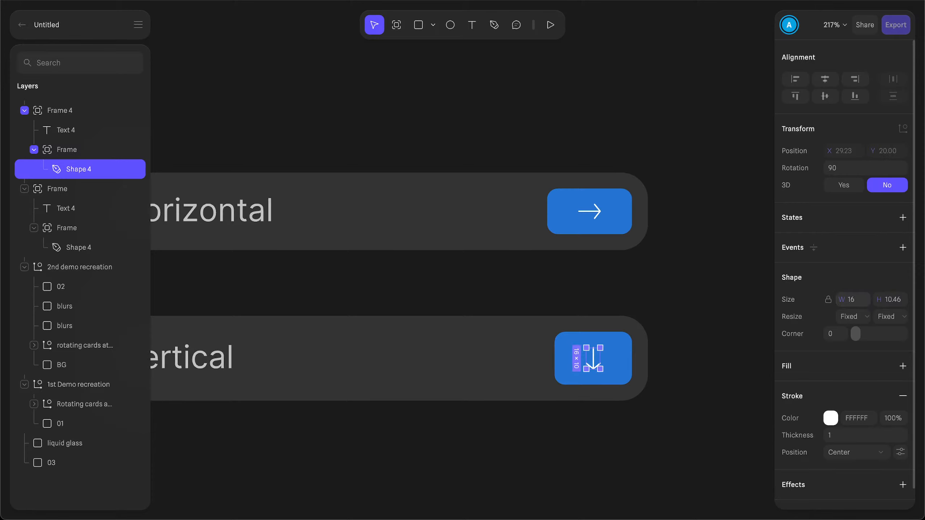
Step: Set the height of the Horizontal and Vertical rows' arrows to 12 each, keeping their proportions
left_click(587, 212)
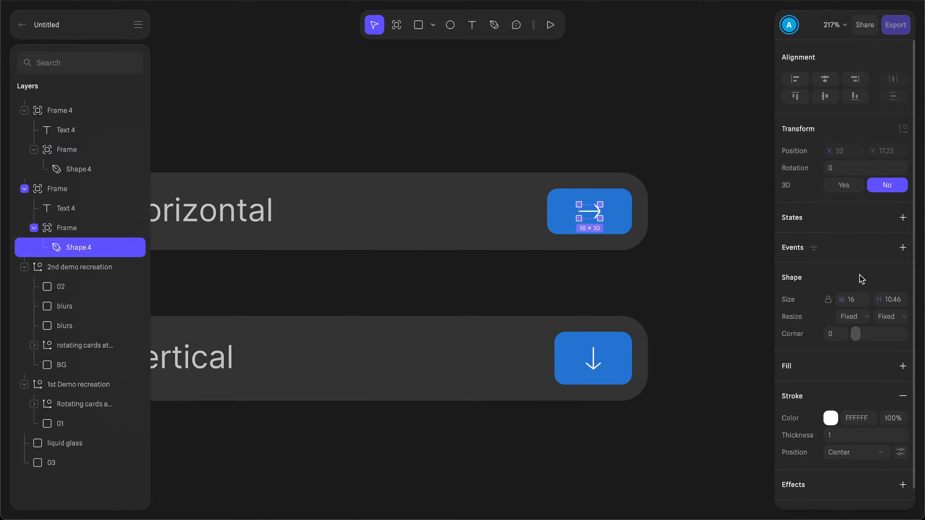
left_click(894, 300)
type("12")
key("Return")
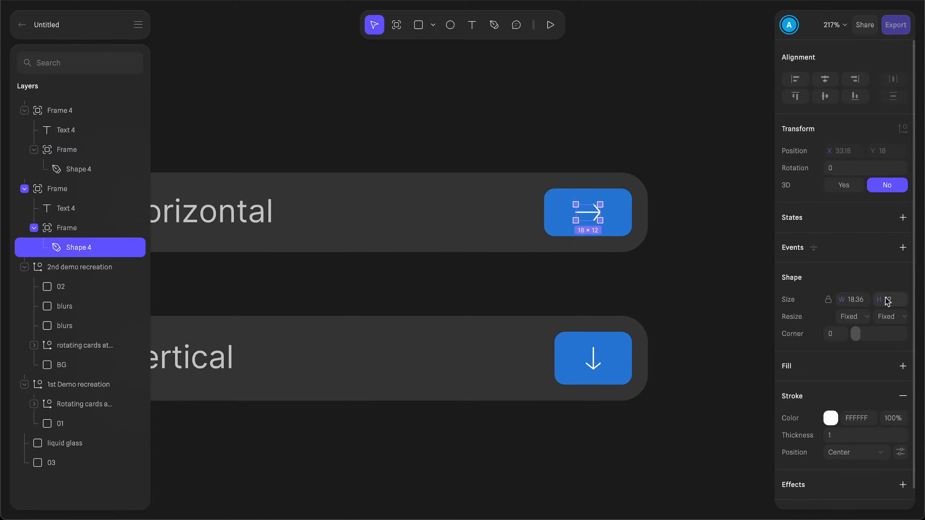
left_click(594, 363)
left_click(895, 300)
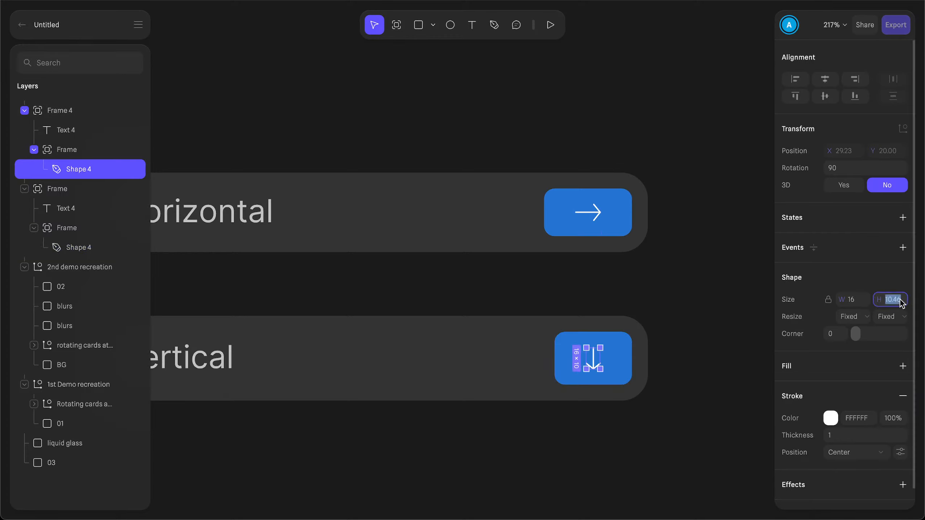
type("12")
key("Return")
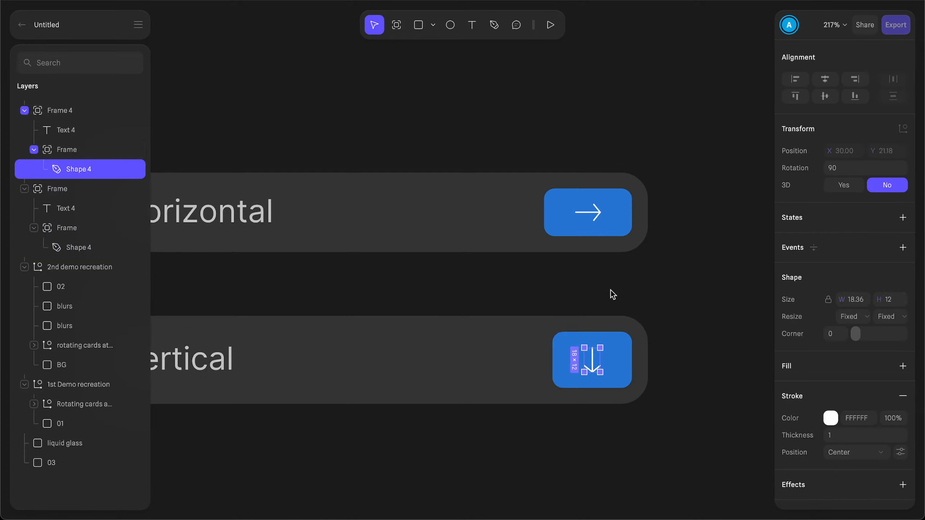
left_click(593, 211)
double_click(602, 359)
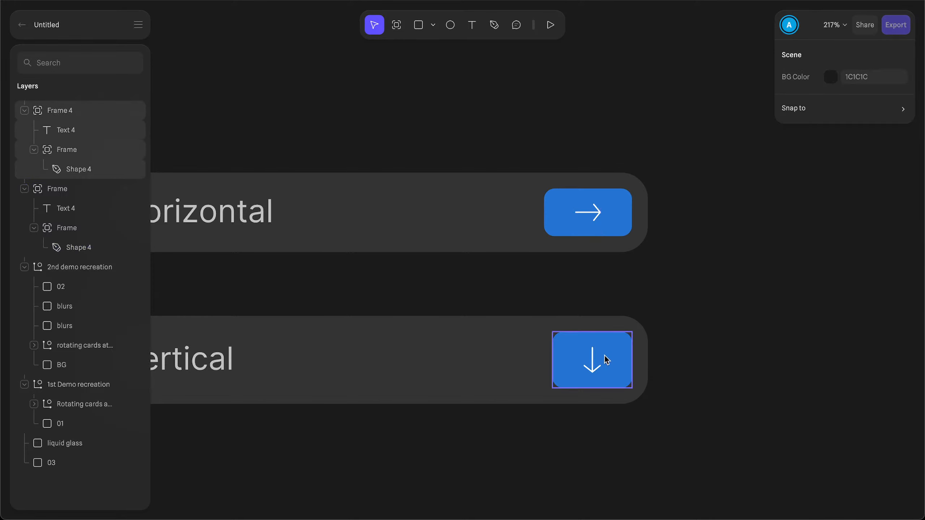
Step: Wrap the down arrow in the Vertical row's button in its own frame
left_click(593, 219)
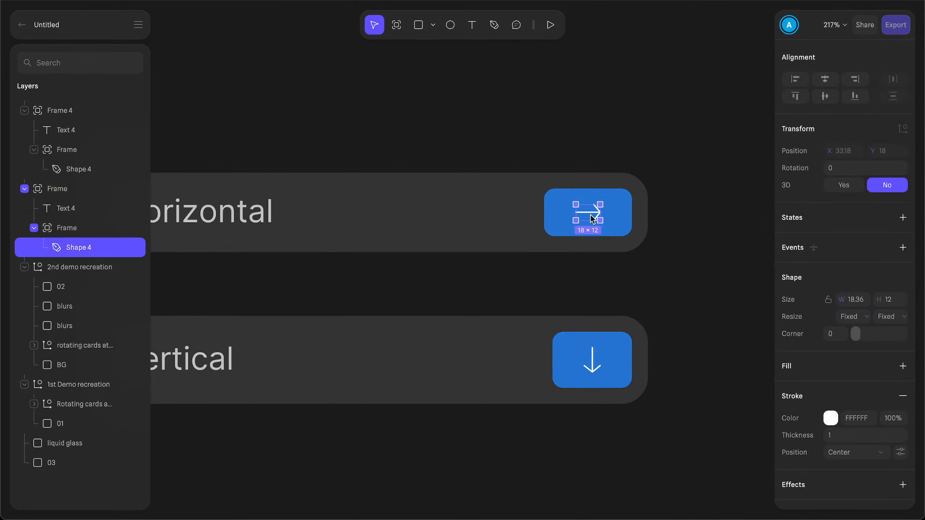
double_click(593, 361)
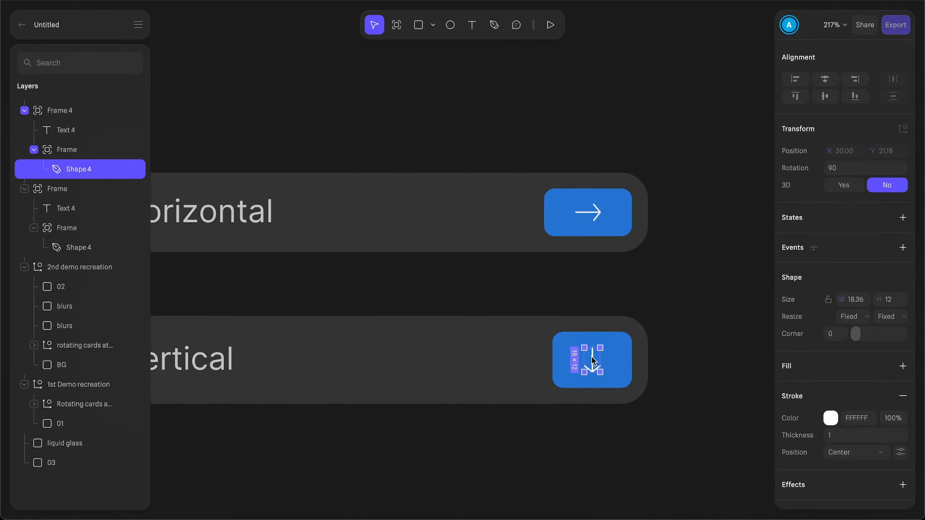
left_click(620, 228)
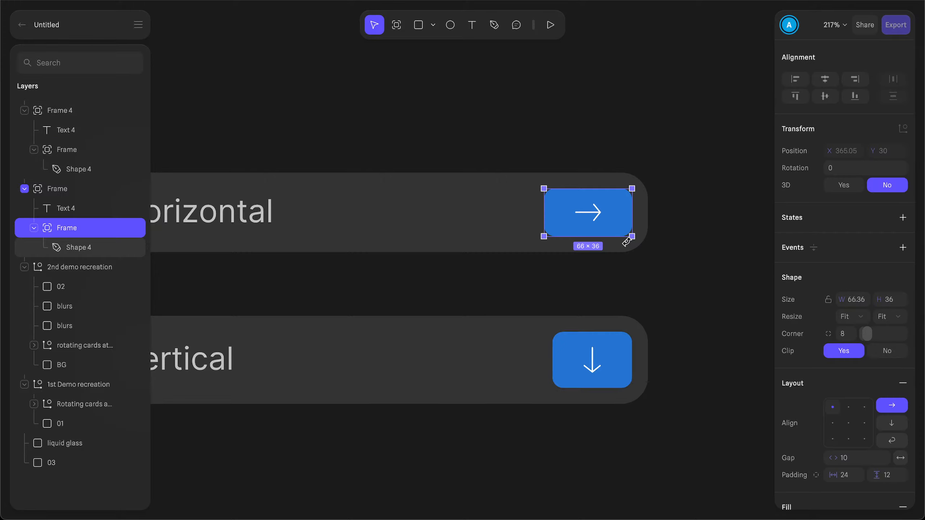
left_click(594, 362)
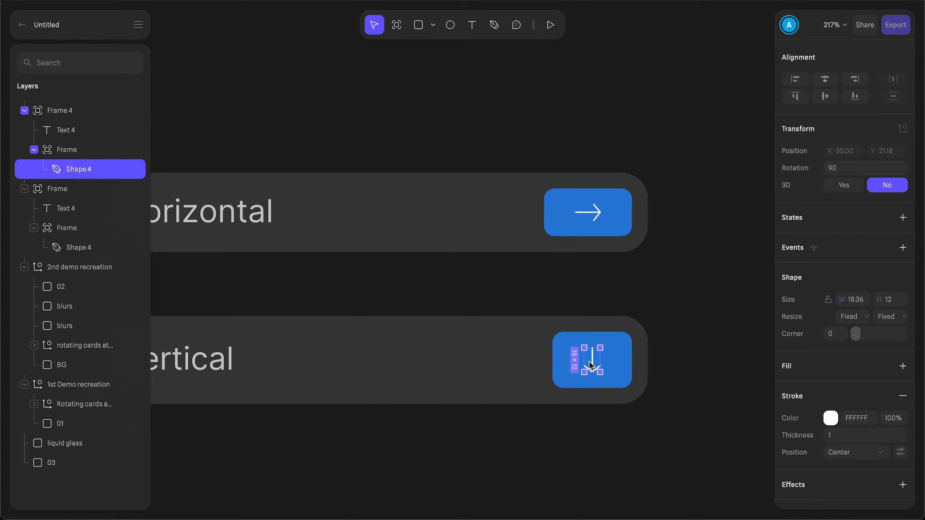
key("alt+super+g")
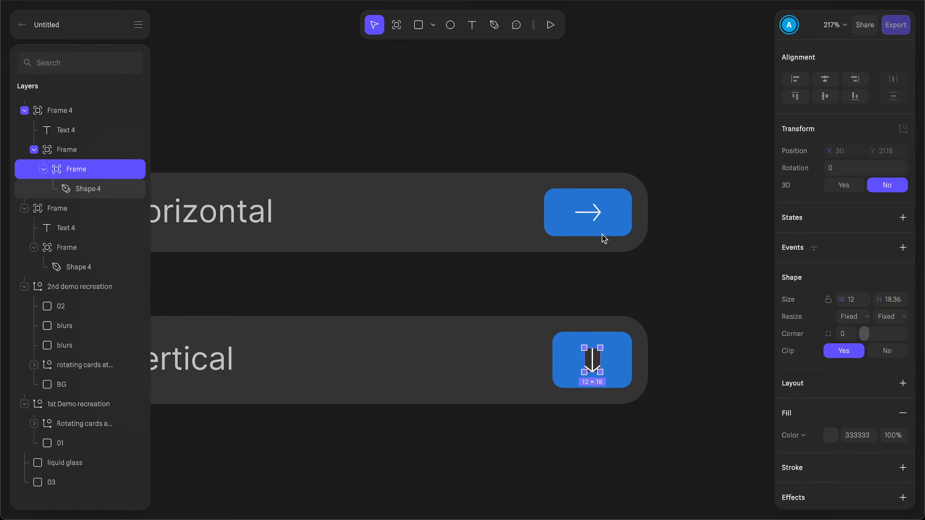
Step: Set the width of the arrow in the Horizontal row's button to 20
left_click(597, 217)
left_click(855, 305)
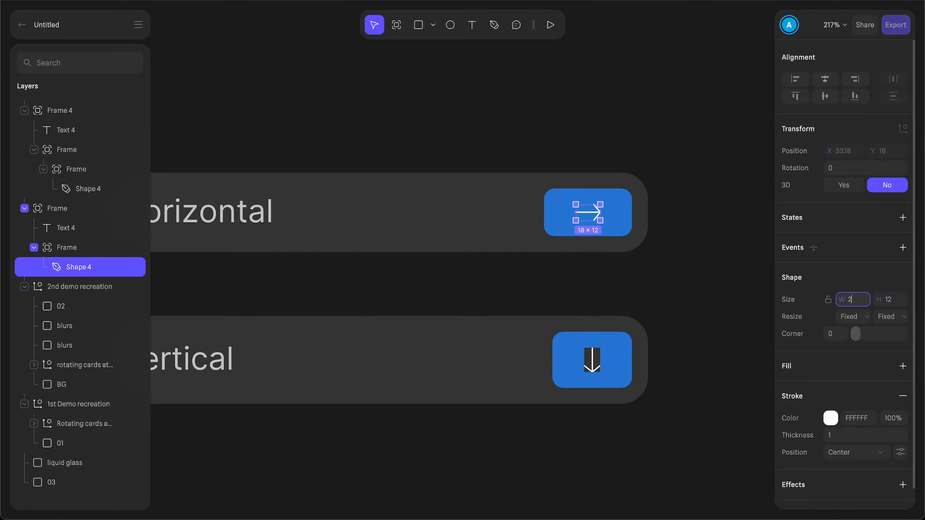
type("20")
key("Return")
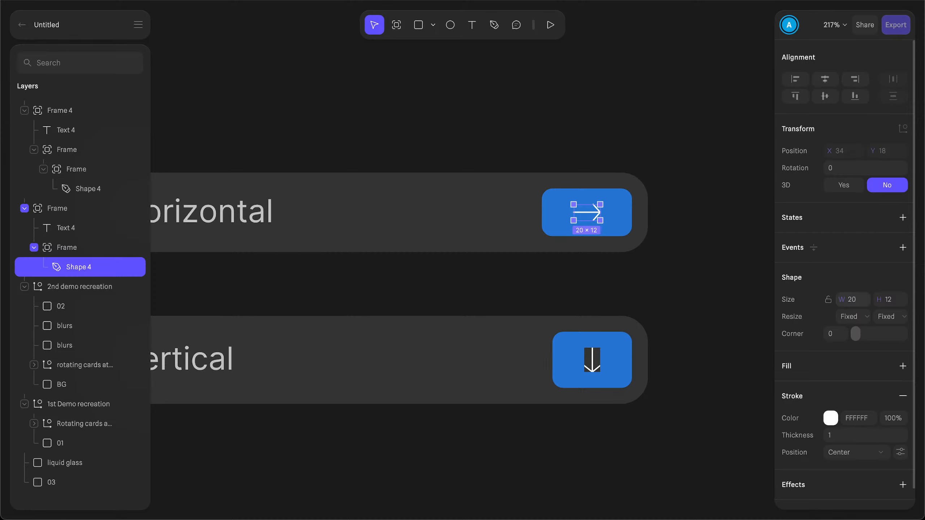
Step: Resize the frame directly around the Vertical row's arrow to 20 wide by 12 high
left_click(594, 367)
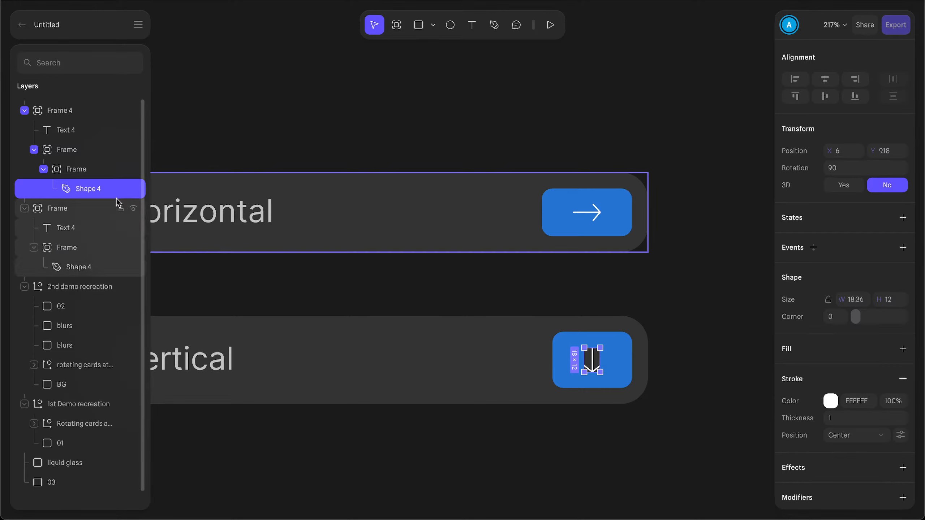
left_click(127, 169)
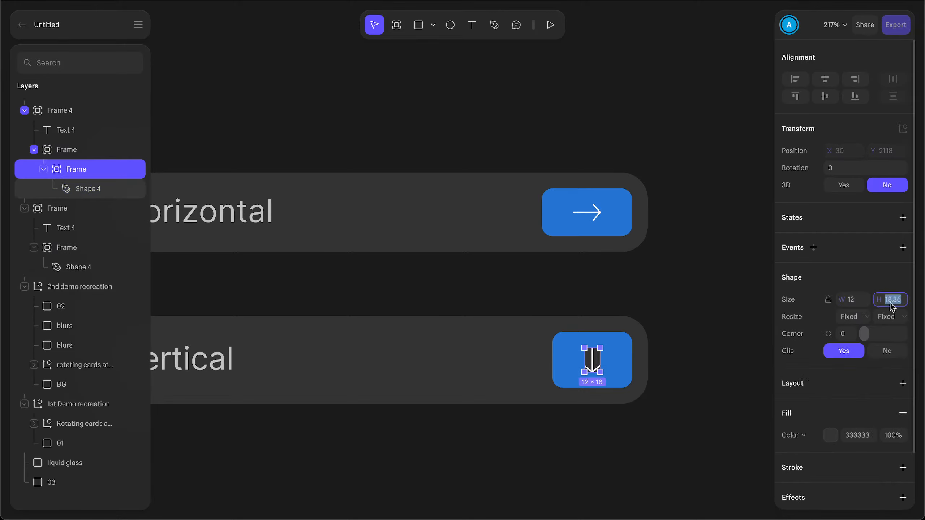
left_click(593, 363)
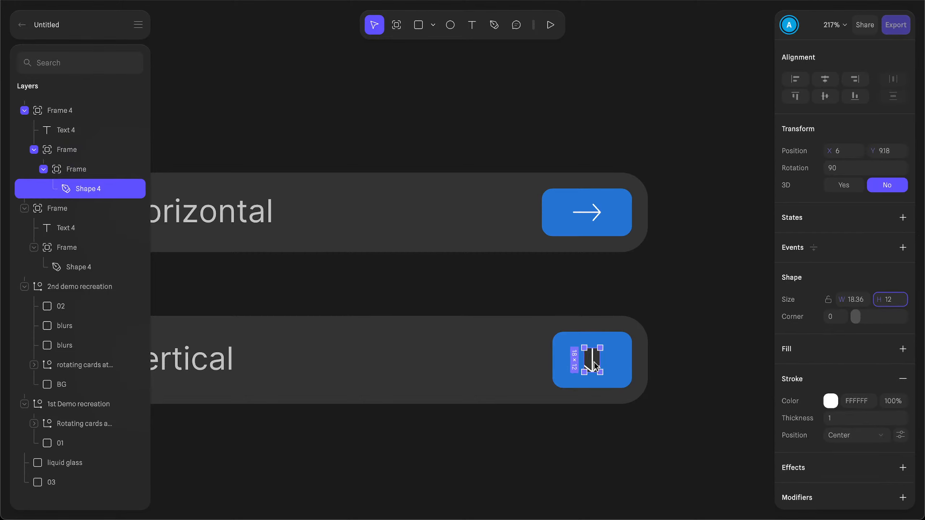
left_click(91, 170)
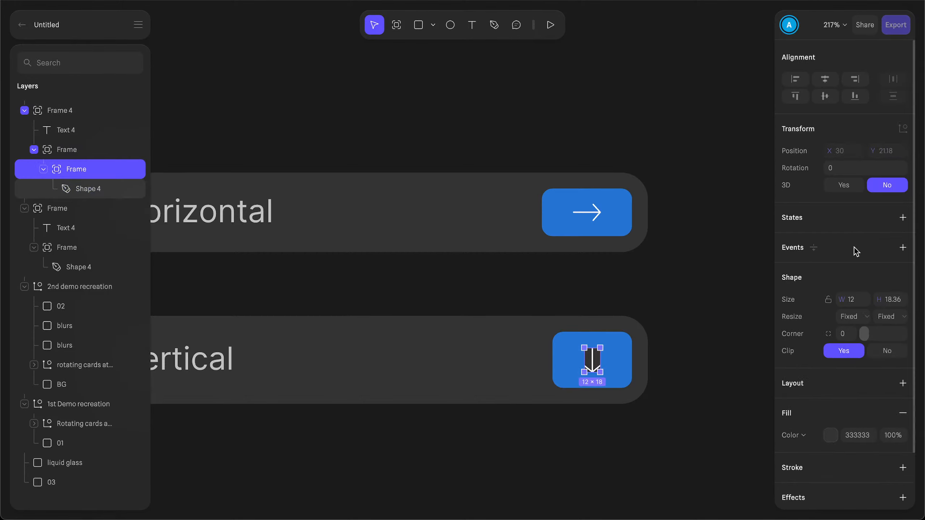
left_click(893, 300)
type("12")
key("Return")
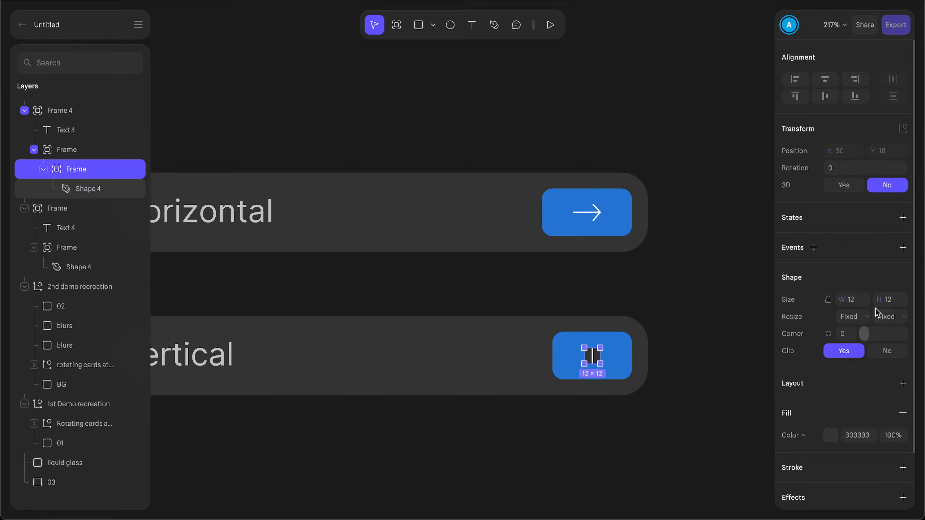
left_click(852, 299)
type("20")
key("Return")
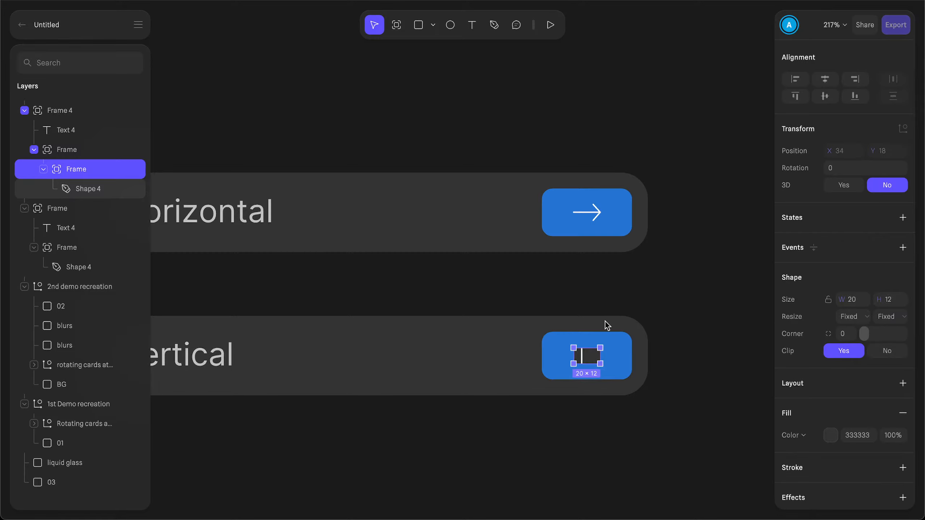
Step: Center the down arrow horizontally and vertically inside its 20 by 12 frame
left_click(92, 188)
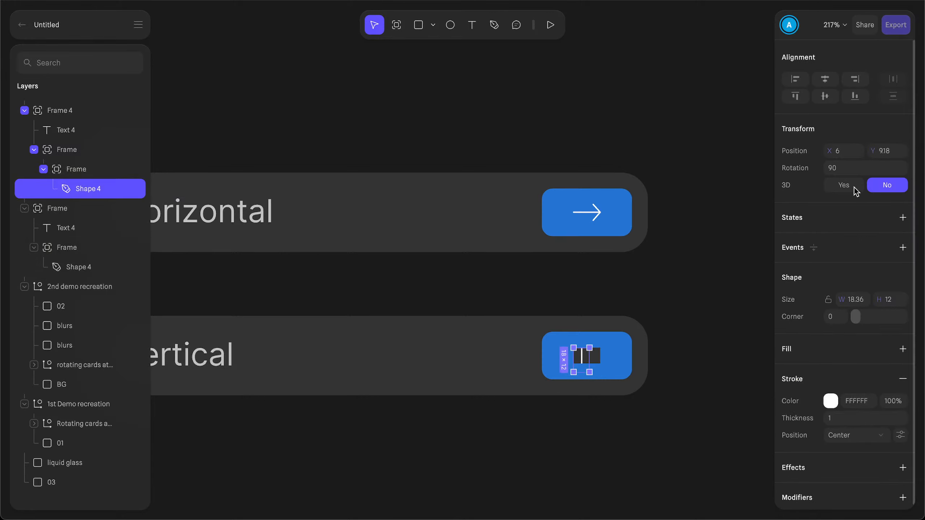
left_click(825, 78)
left_click(825, 96)
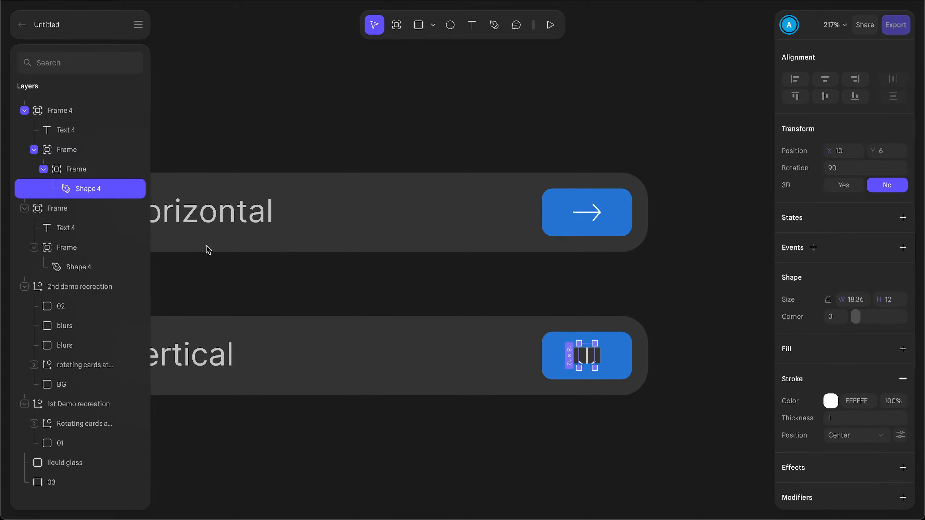
Step: Turn off clipping and remove the fill on the frame around the Vertical row's arrow
left_click(82, 169)
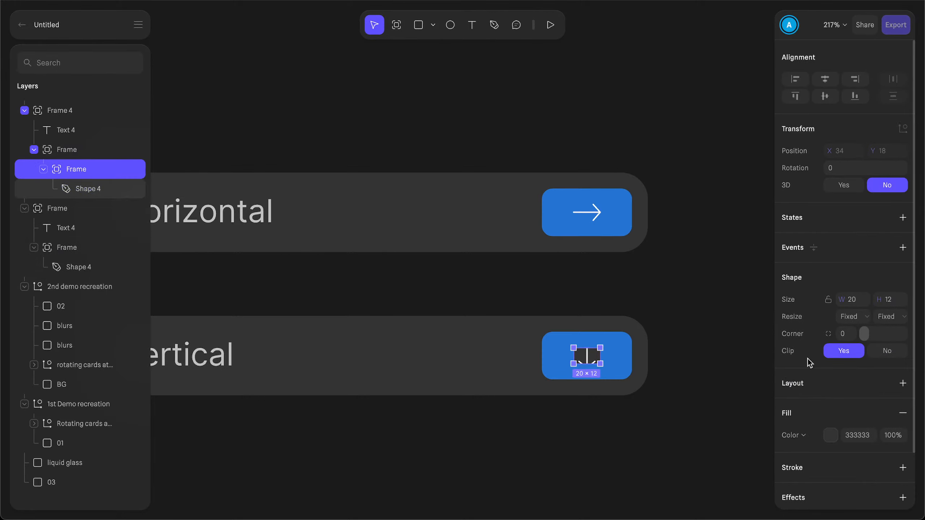
left_click(881, 351)
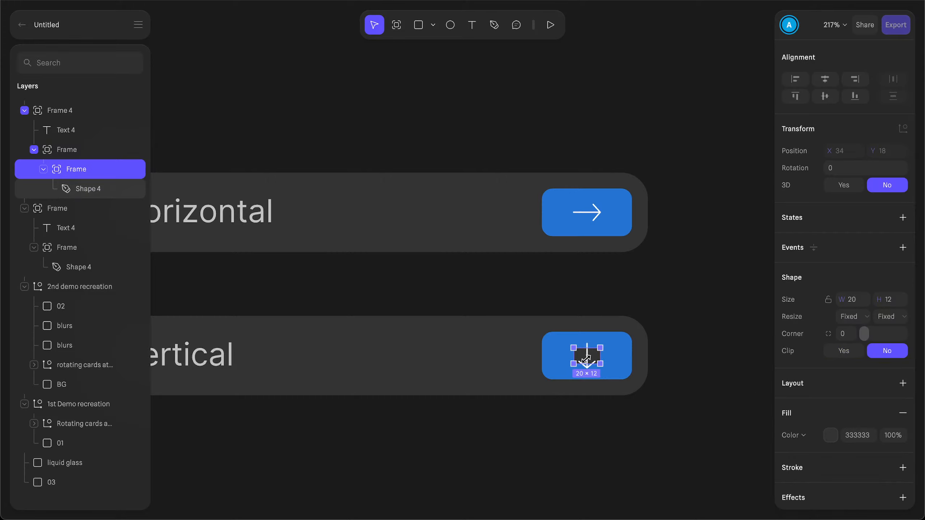
left_click(903, 413)
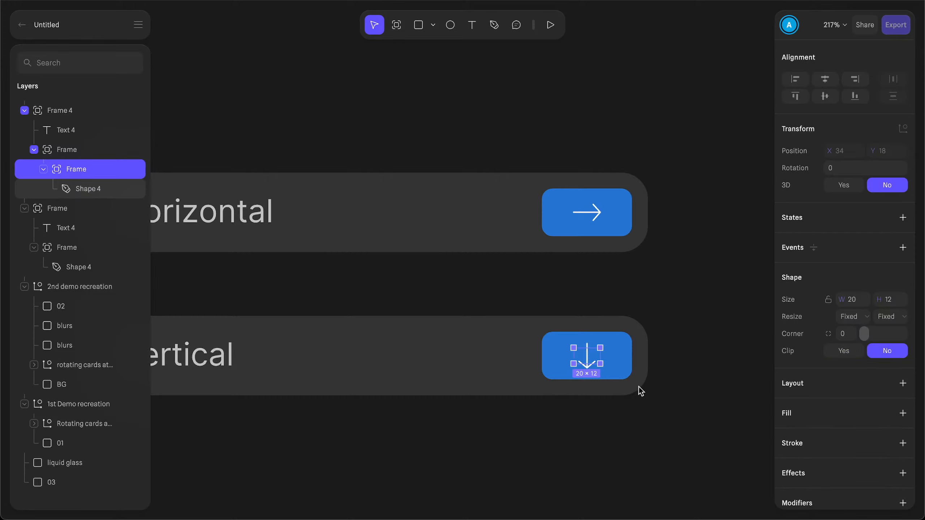
scroll(571, 361, "up", 10, "ctrl")
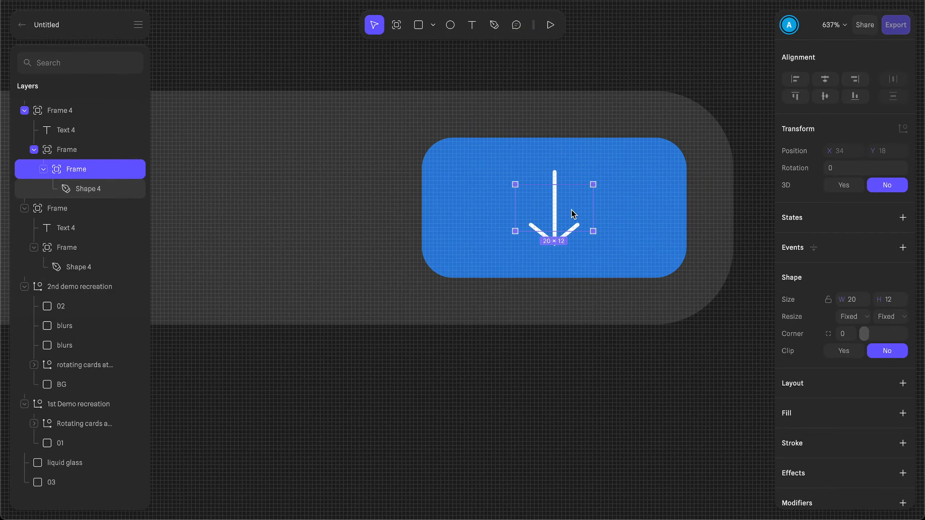
left_click(590, 378)
scroll(590, 378, "down", 10, "ctrl")
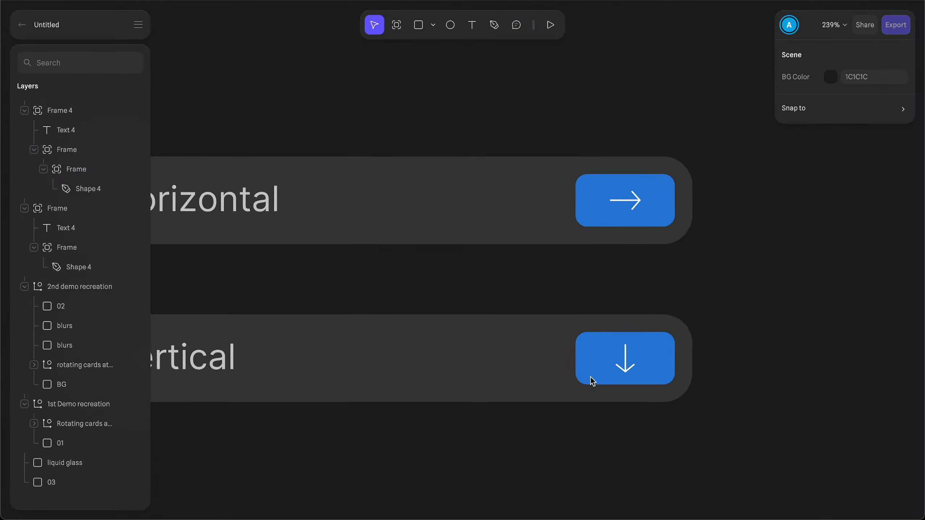
Step: Duplicate the Vertical row directly below itself and change the copy's label to "Wrap"
scroll(591, 380, "left", 1)
scroll(502, 421, "up", 6)
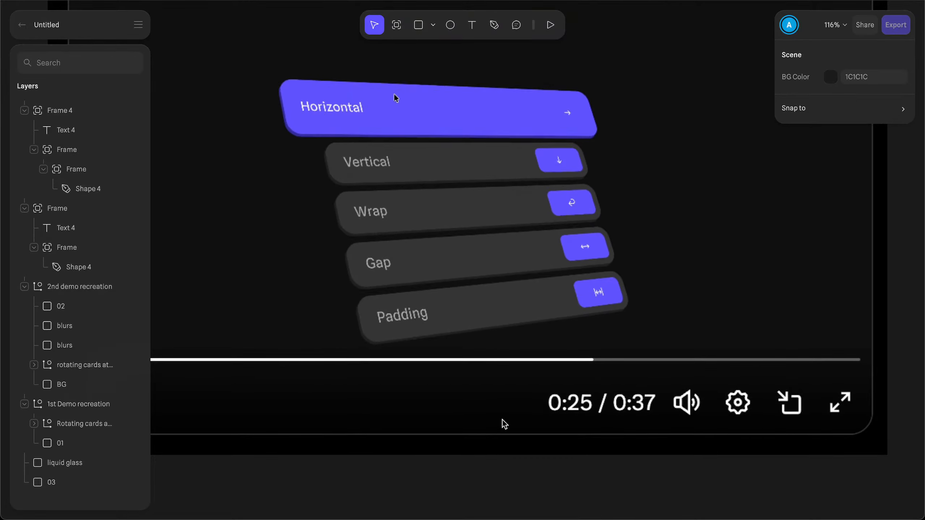
scroll(502, 420, "right", 1)
scroll(502, 420, "down", 8)
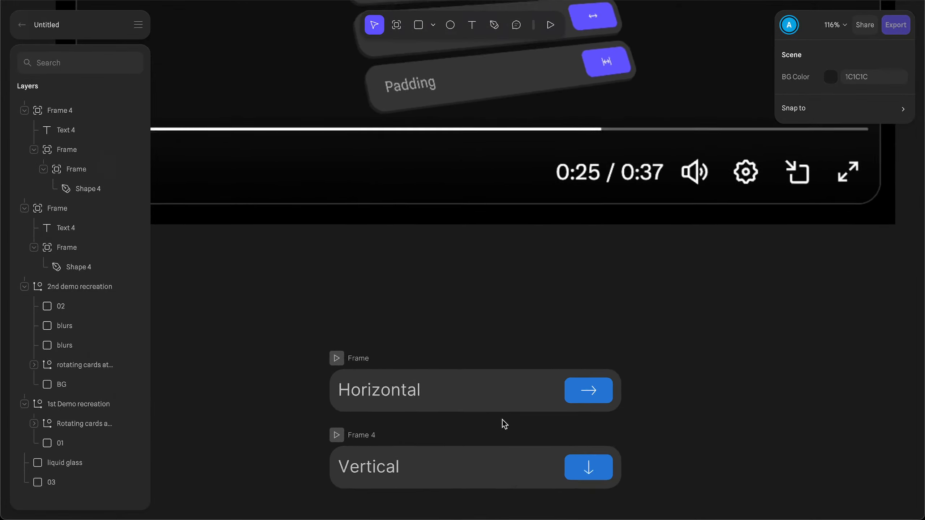
left_click(361, 235)
left_click_drag(363, 236, 363, 312, "alt")
left_click(363, 342)
double_click(362, 340)
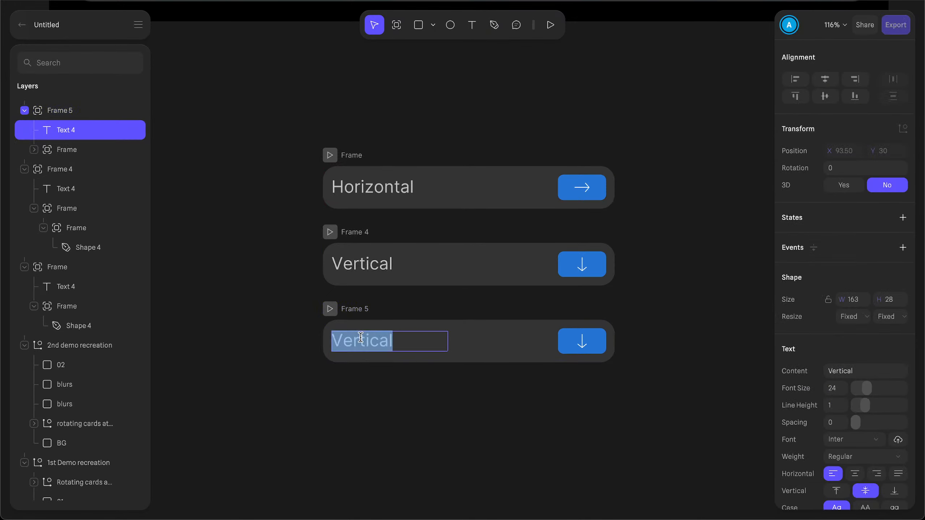
type("Wrap")
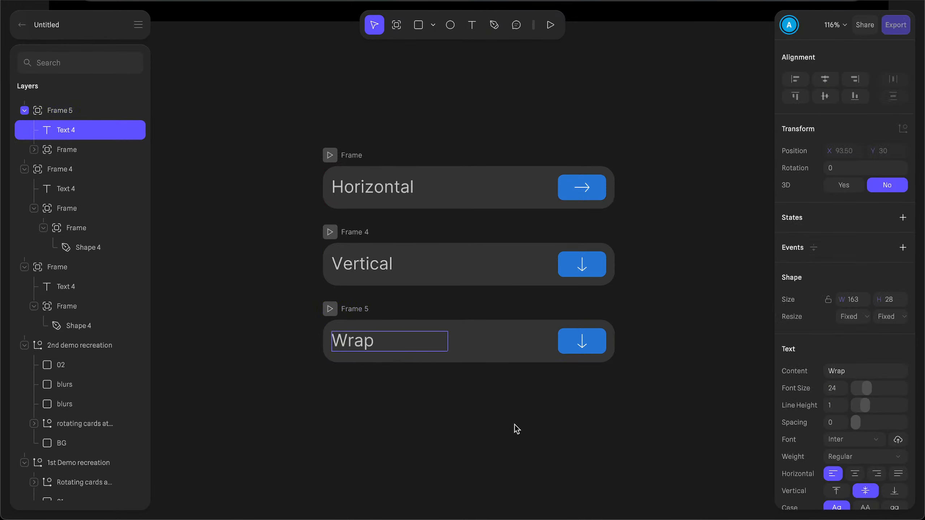
left_click(514, 424)
Step: Try to move the tail point of the Wrap row's down arrow sideways in path editing, and undo it
scroll(500, 425, "right", 2)
scroll(500, 425, "up", 10, "ctrl")
scroll(500, 426, "up", 3)
scroll(484, 385, "down", 2, "ctrl")
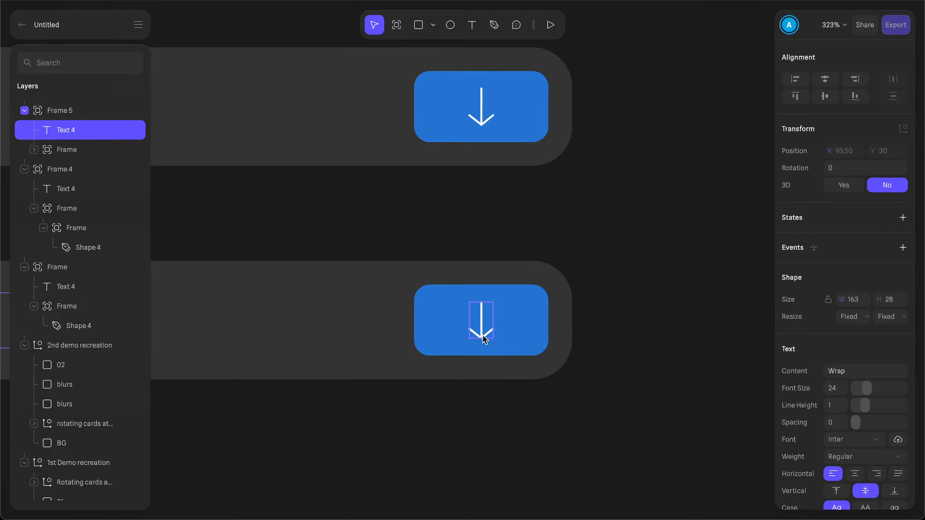
left_click(484, 340)
scroll(485, 339, "up", 5, "ctrl")
double_click(485, 322)
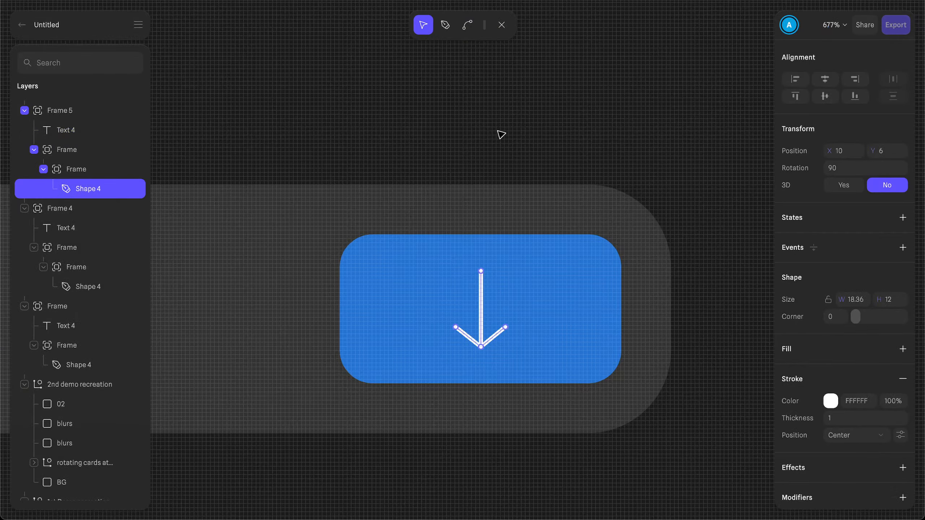
left_click_drag(479, 271, 444, 283)
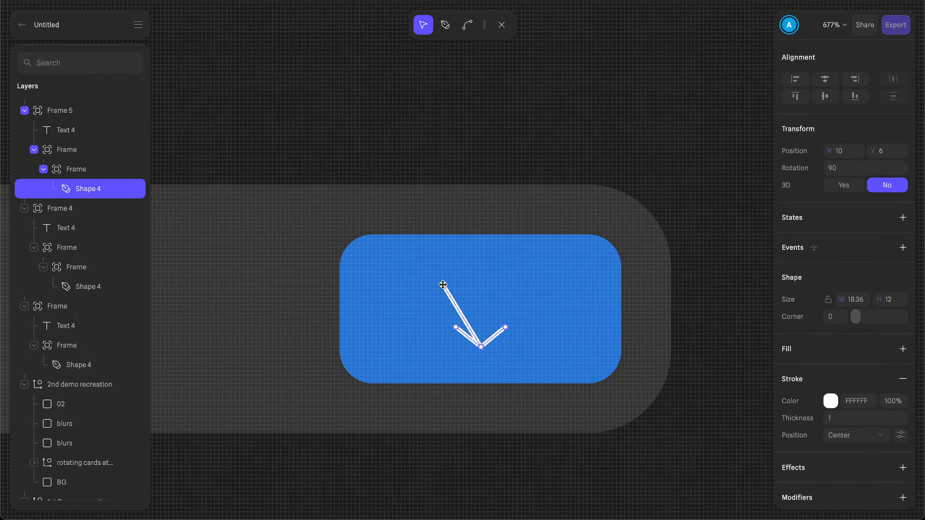
key("super+z")
key("Escape")
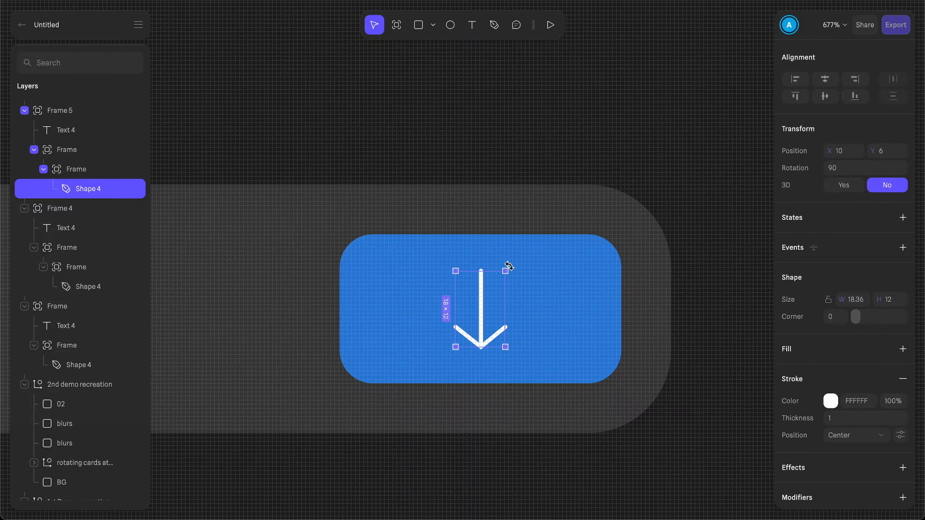
Step: Rotate the Wrap row's arrow to 180 degrees so that it points left
left_click_drag(509, 266, 430, 276)
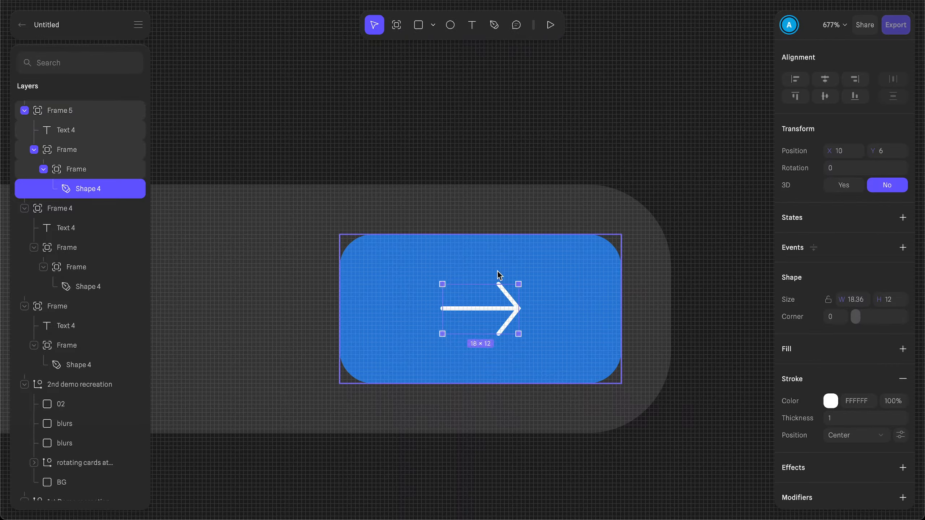
scroll(497, 271, "up", 15)
scroll(497, 271, "down", 15, "ctrl")
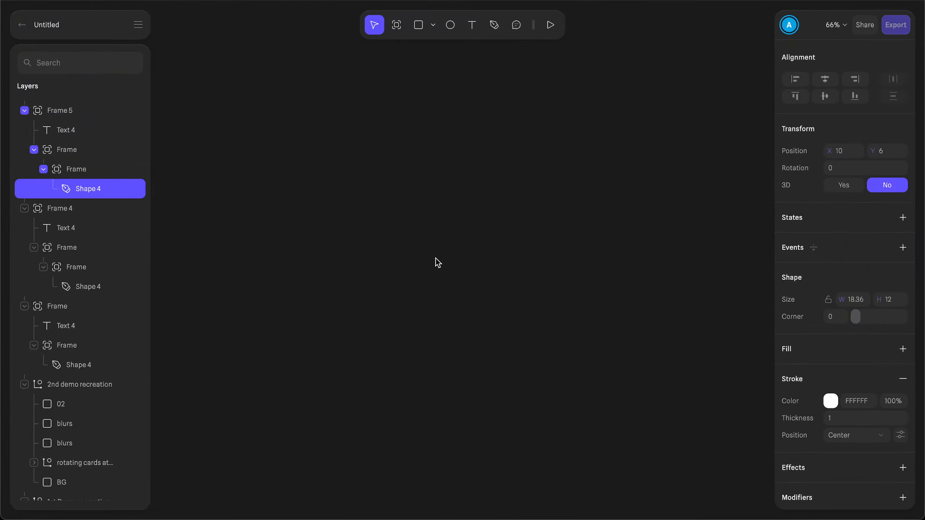
scroll(436, 258, "down", 4, "ctrl")
scroll(436, 259, "up", 6)
scroll(539, 310, "up", 15, "ctrl")
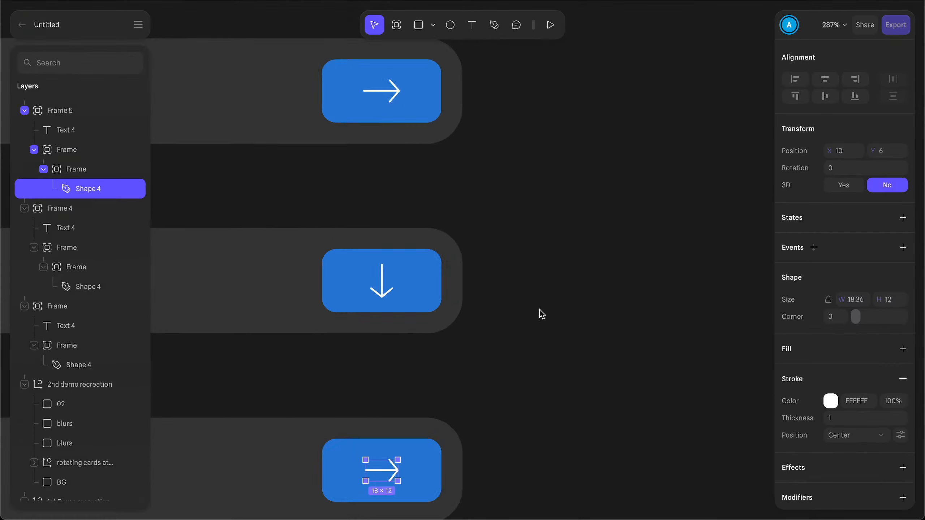
scroll(539, 309, "down", 4)
scroll(539, 310, "left", 2)
scroll(539, 309, "up", 15, "ctrl")
scroll(539, 309, "left", 7)
scroll(539, 309, "down", 4)
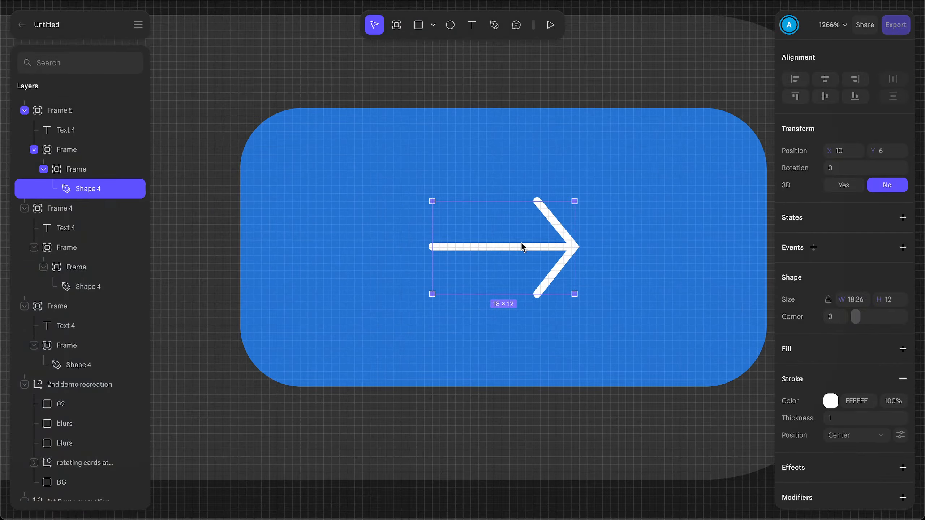
key("Escape")
left_click(571, 227)
left_click_drag(579, 195, 432, 305)
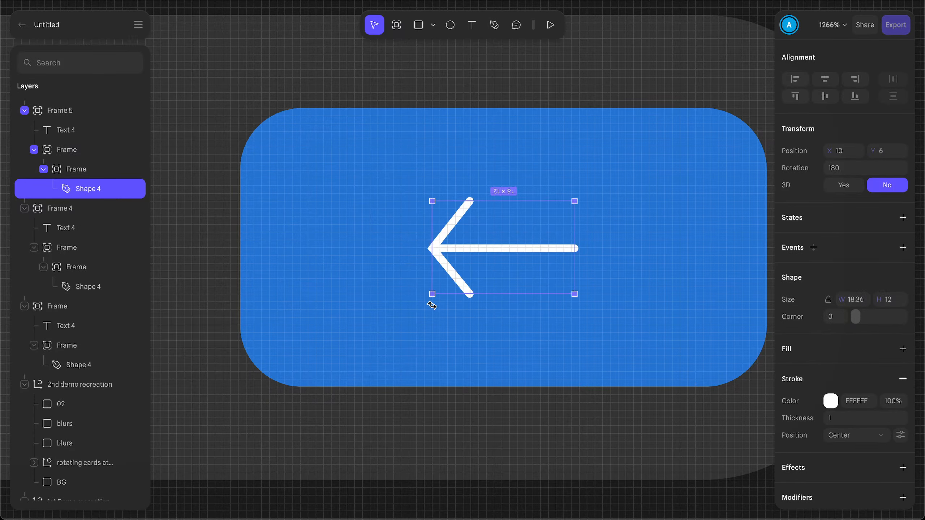
Step: Extend the Wrap arrow's tail with a curve hooking back over the shaft and smooth the joining point, making the shape about 22 × 19
double_click(530, 251)
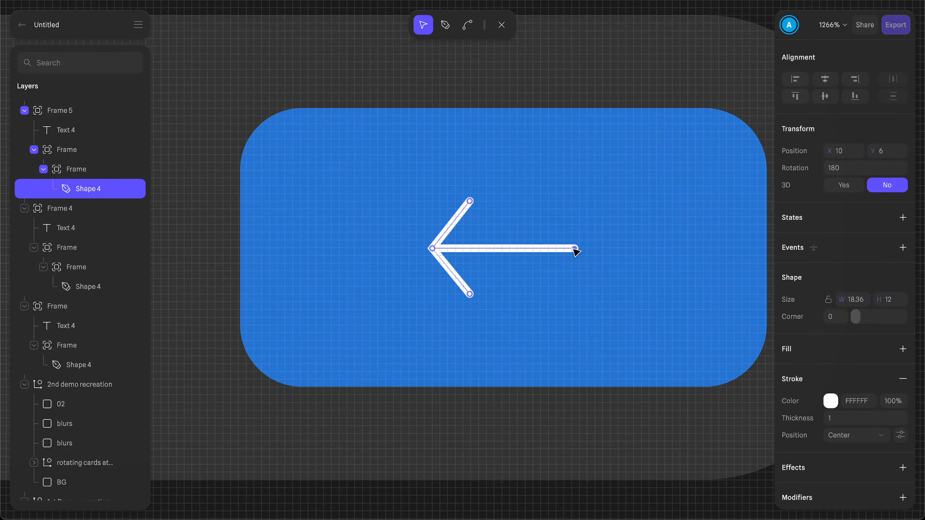
key("p")
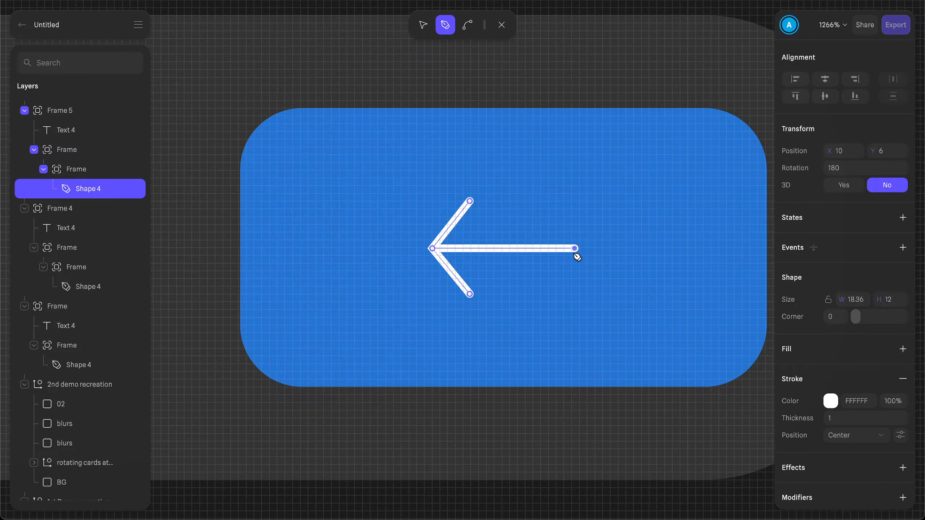
left_click_drag(522, 147, 431, 147)
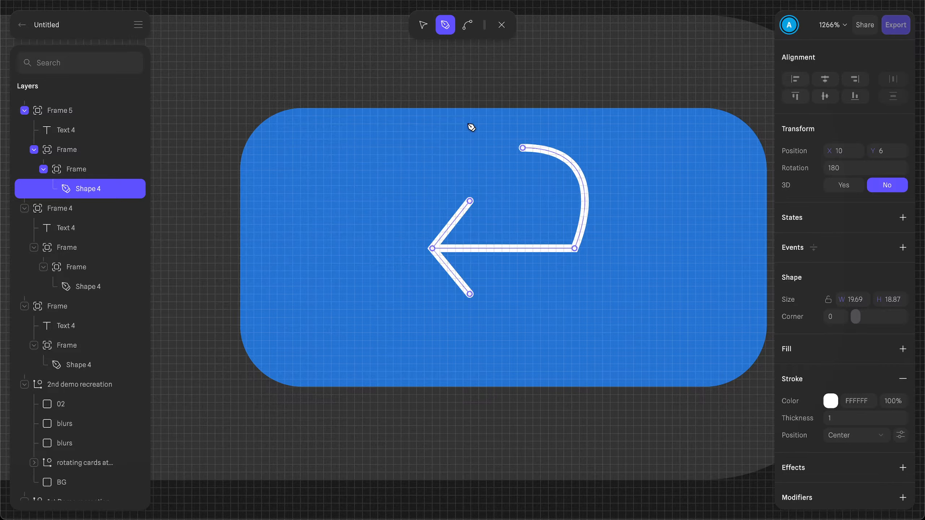
left_click(468, 32)
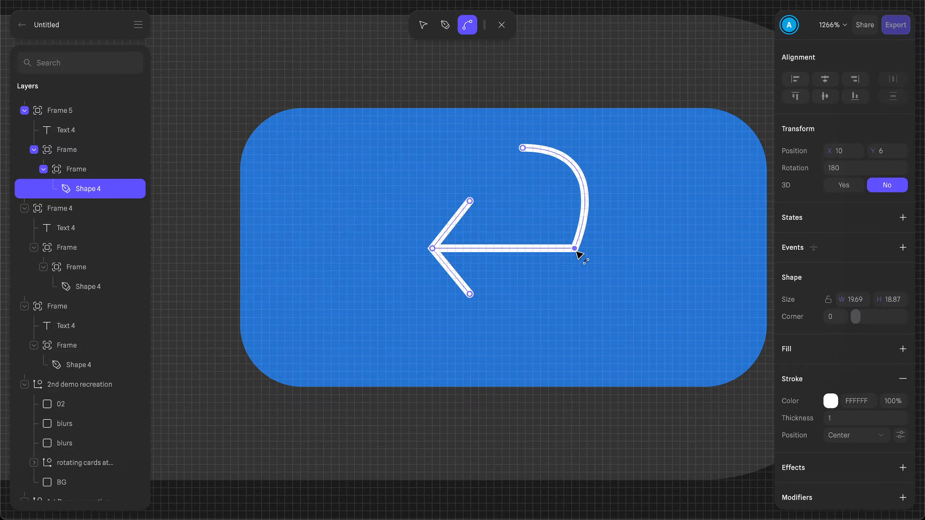
left_click_drag(575, 249, 613, 253)
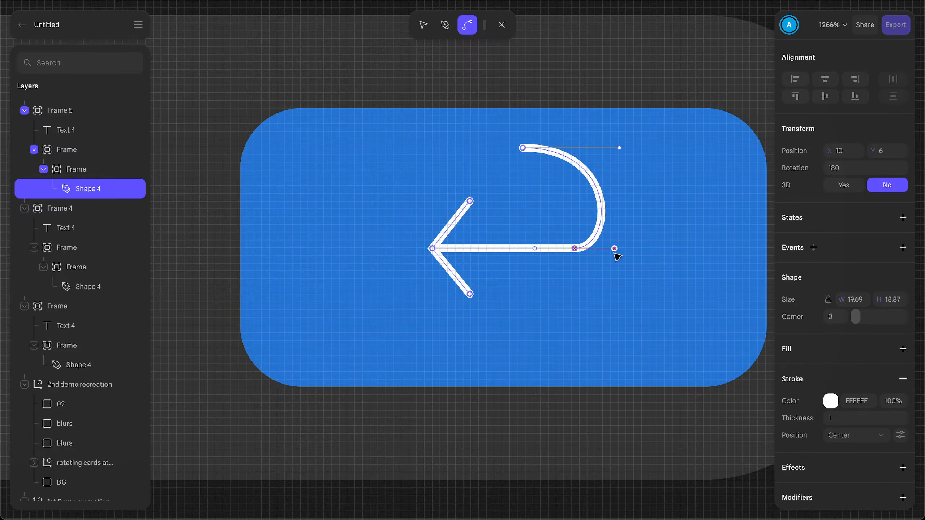
key("Escape")
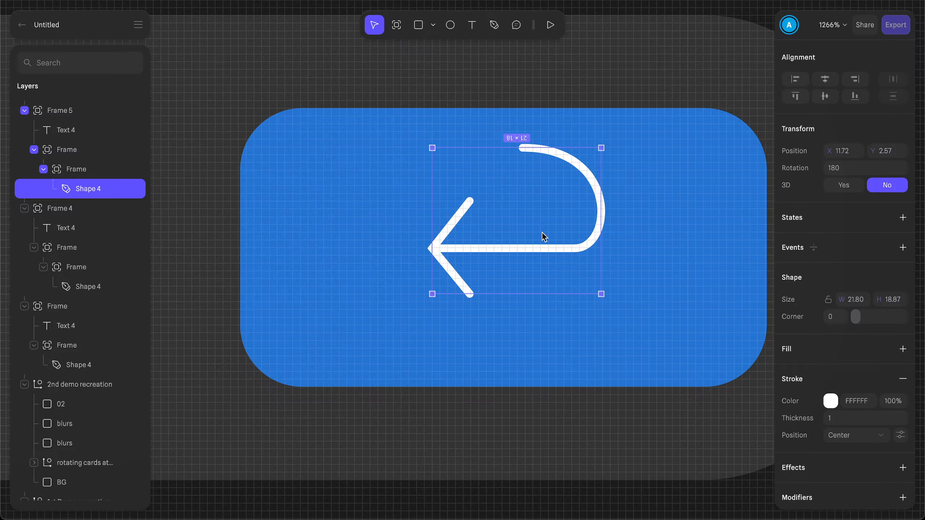
Step: Shorten the Wrap arrow's straight shaft and adjust the hook's end points and handles into an even half-round, about 20 × 18 overall
double_click(533, 249)
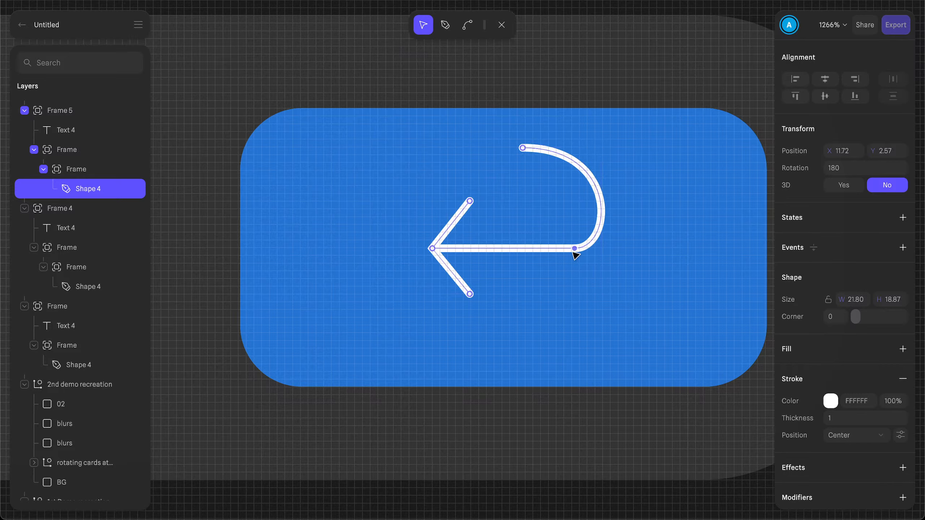
left_click_drag(575, 249, 547, 251)
mouse_move(619, 148)
left_mouse_down()
mouse_move(630, 138)
mouse_move(623, 148)
left_mouse_up()
left_click_drag(588, 248, 621, 249)
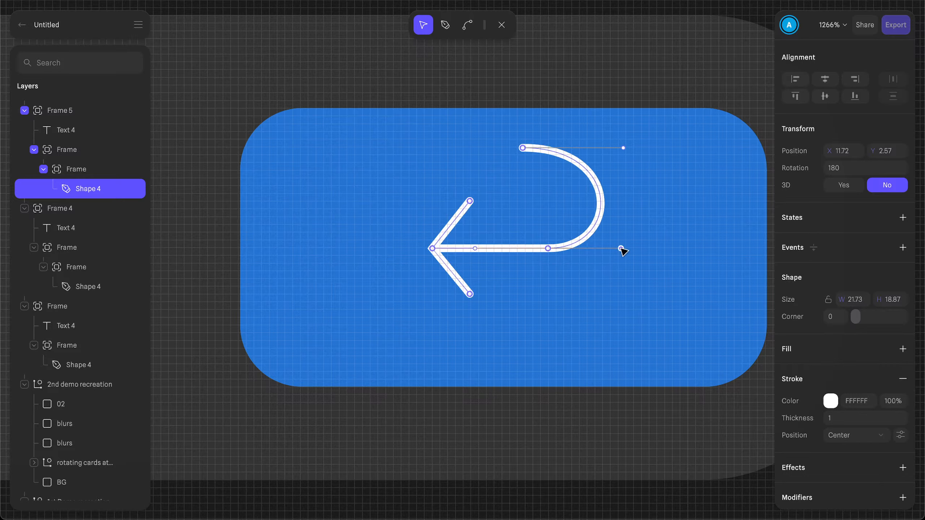
left_click_drag(523, 148, 533, 153)
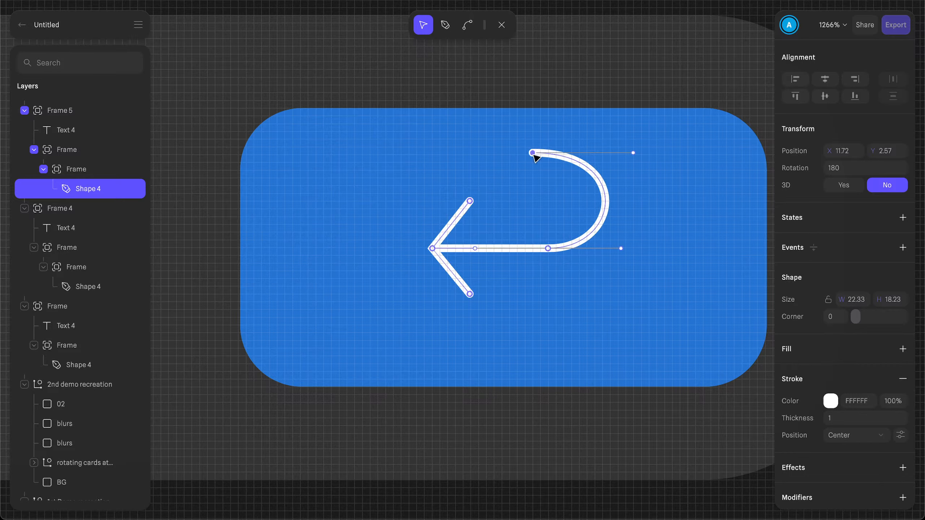
left_click(549, 251)
left_click_drag(634, 153, 609, 153)
mouse_move(621, 249)
left_mouse_down()
mouse_move(613, 248)
mouse_move(626, 249)
left_mouse_up()
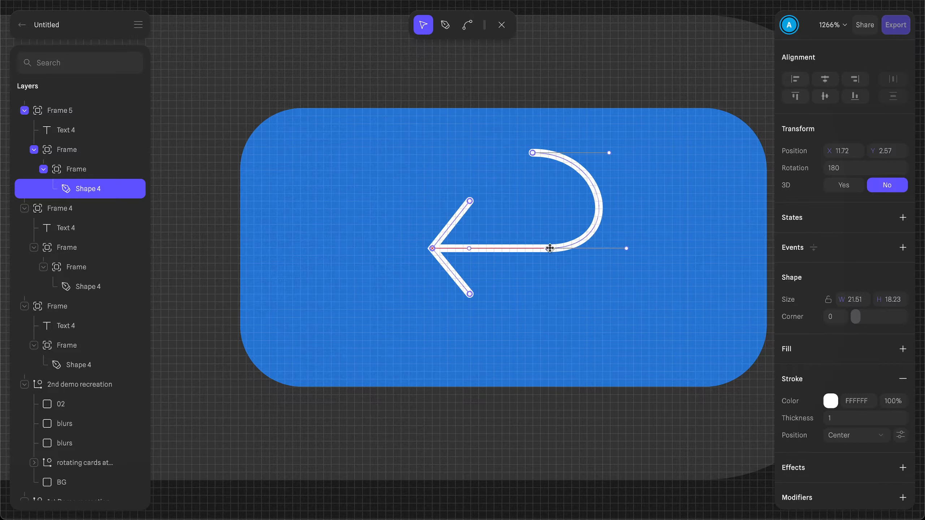
left_click_drag(547, 249, 531, 264)
key("Escape")
Step: Center the hooked Wrap arrow vertically and horizontally in its parent frame
left_click(826, 94)
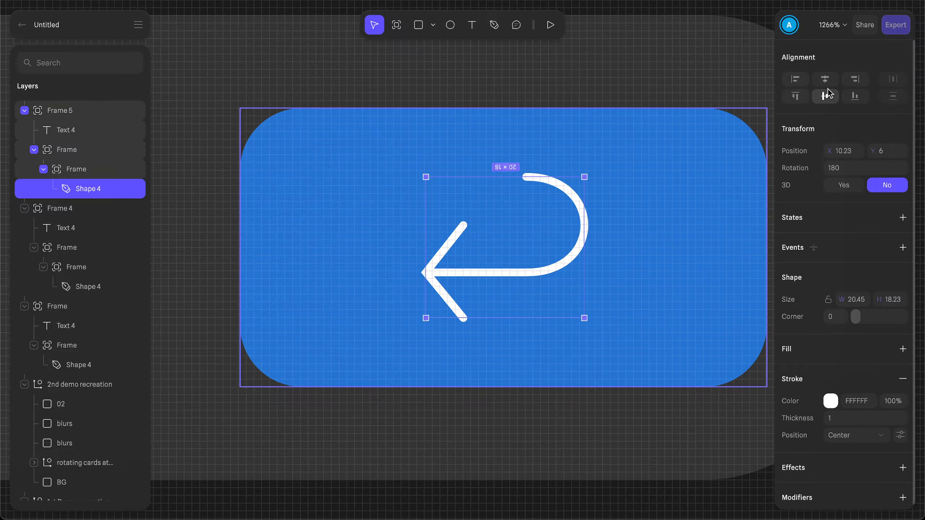
left_click(826, 82)
scroll(581, 400, "down", 6, "ctrl")
left_click(581, 404)
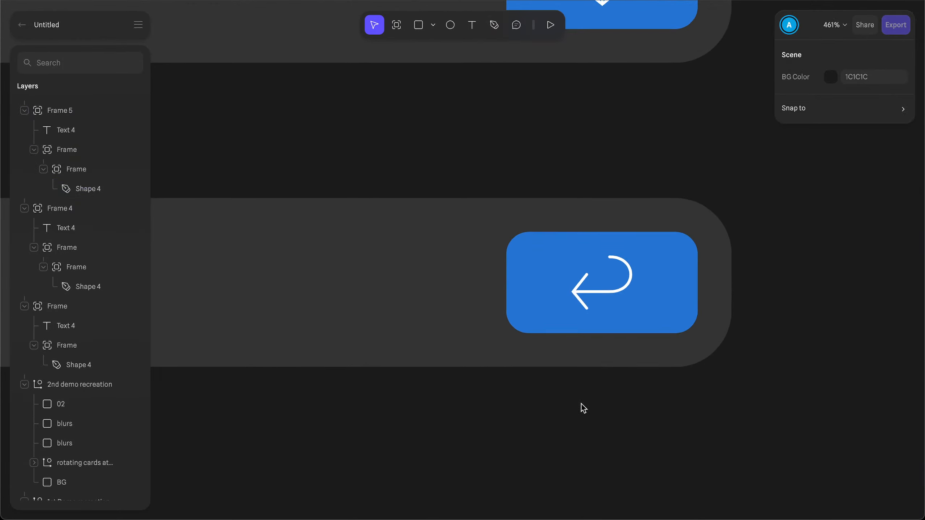
Step: Wrap the Horizontal, Vertical and Wrap rows together in one new frame
scroll(581, 403, "down", 4, "ctrl")
scroll(581, 404, "down", 4, "ctrl")
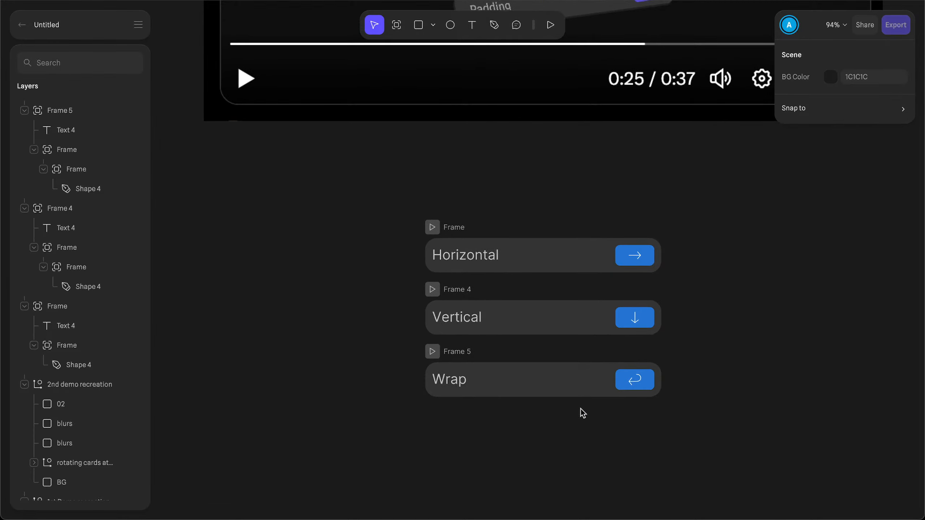
scroll(581, 406, "down", 3, "ctrl")
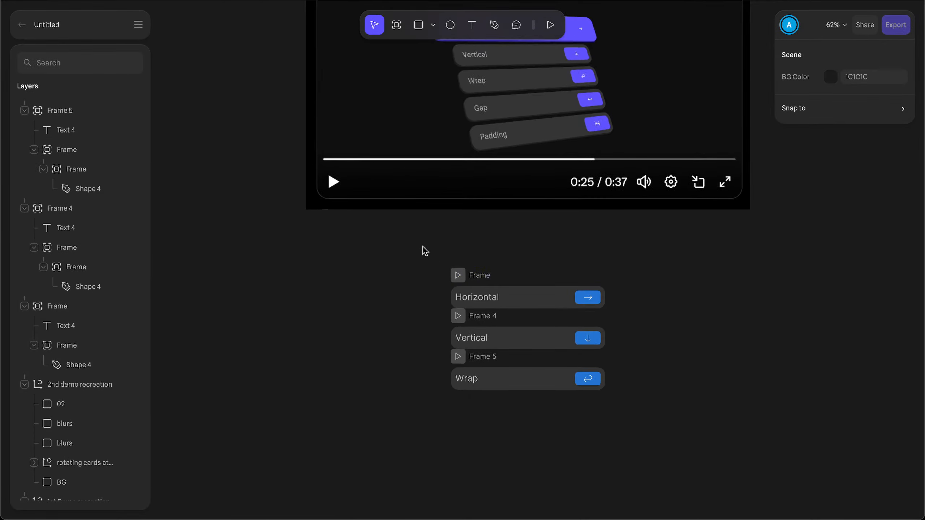
left_click_drag(423, 246, 627, 421)
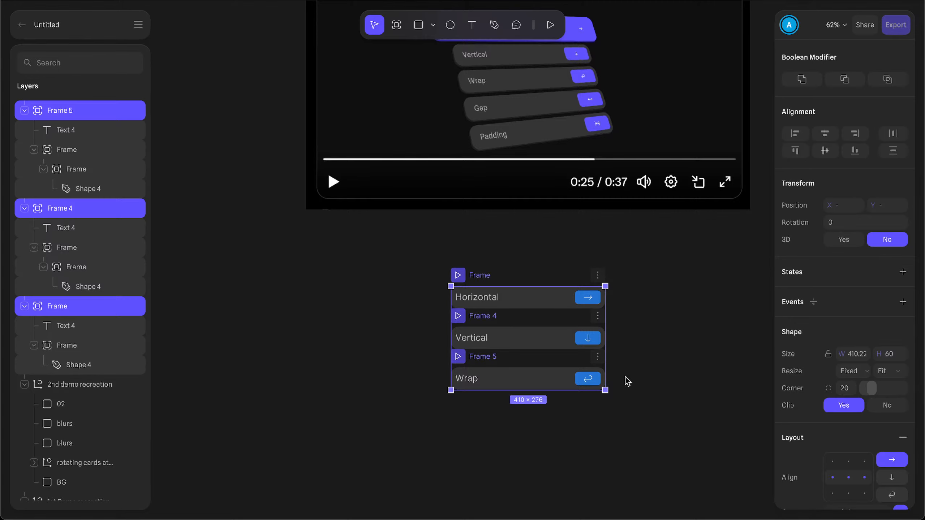
scroll(625, 377, "up", 3)
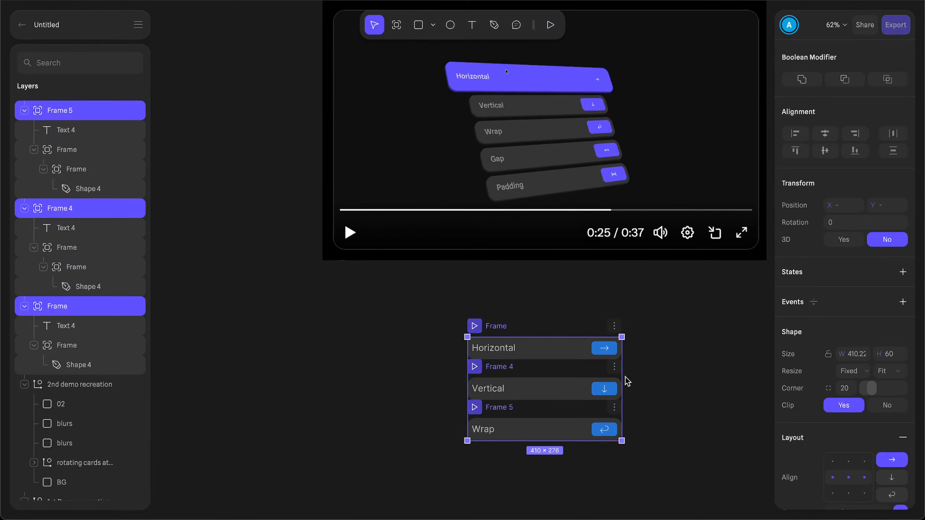
scroll(625, 381, "right", 2)
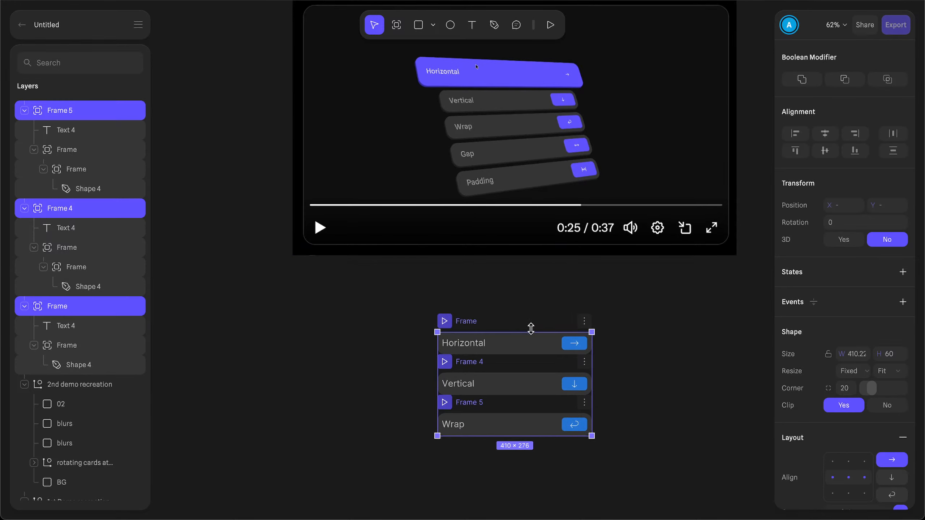
key("ctrl+alt+g")
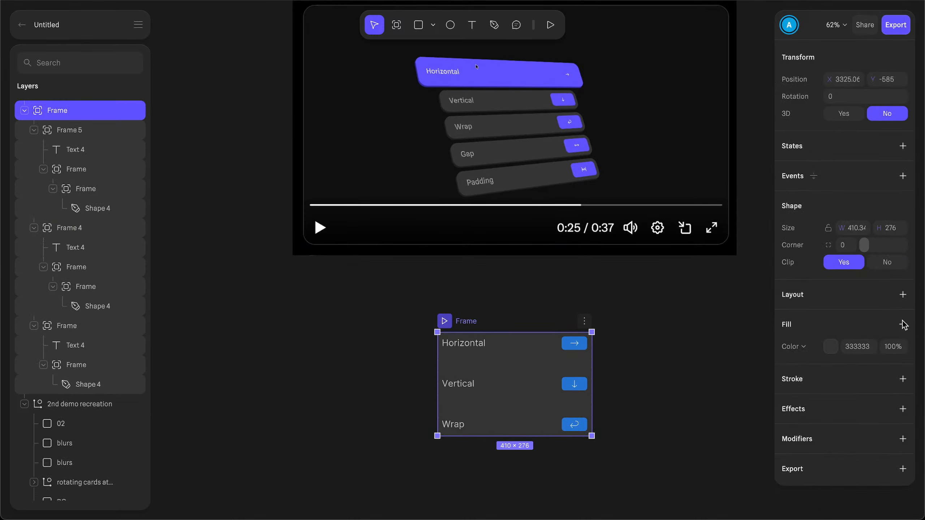
Step: Give the new outer frame a vertical layout and remove its fill
left_click(904, 294)
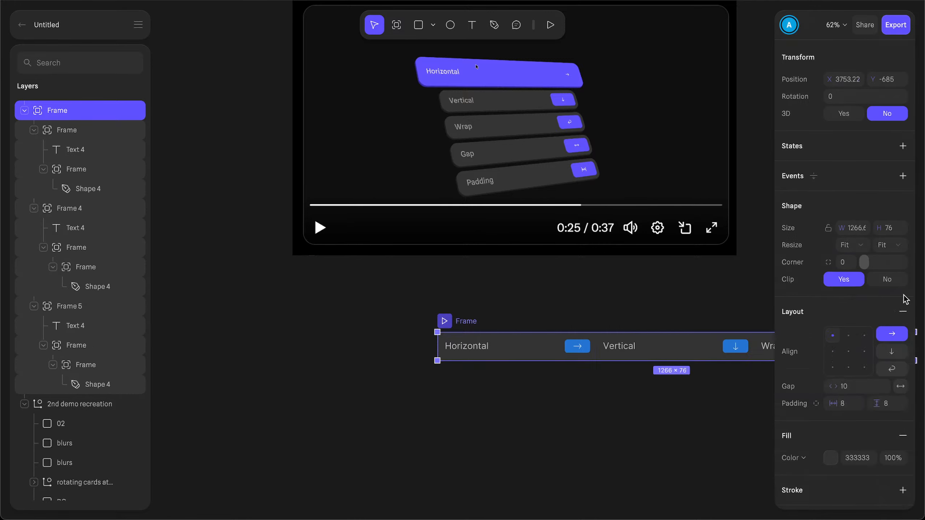
left_click(891, 351)
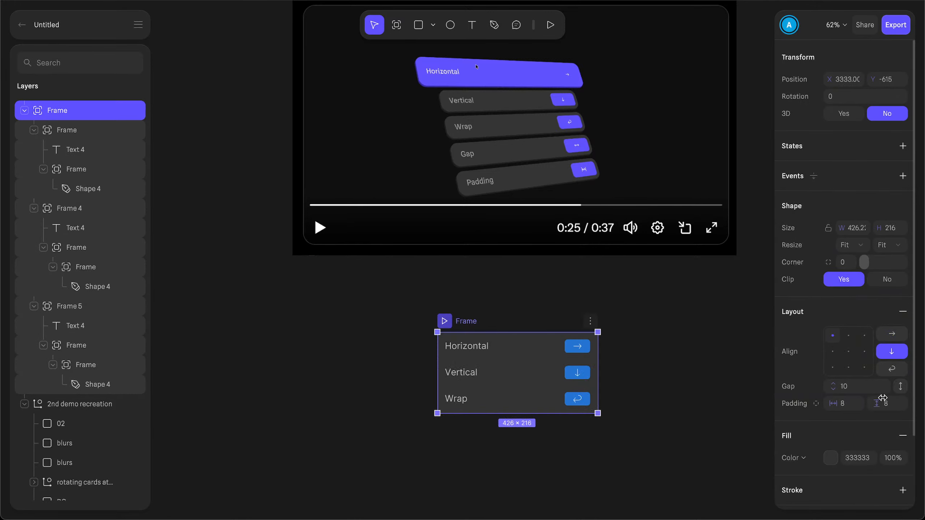
left_click(903, 437)
scroll(631, 303, "right", 2)
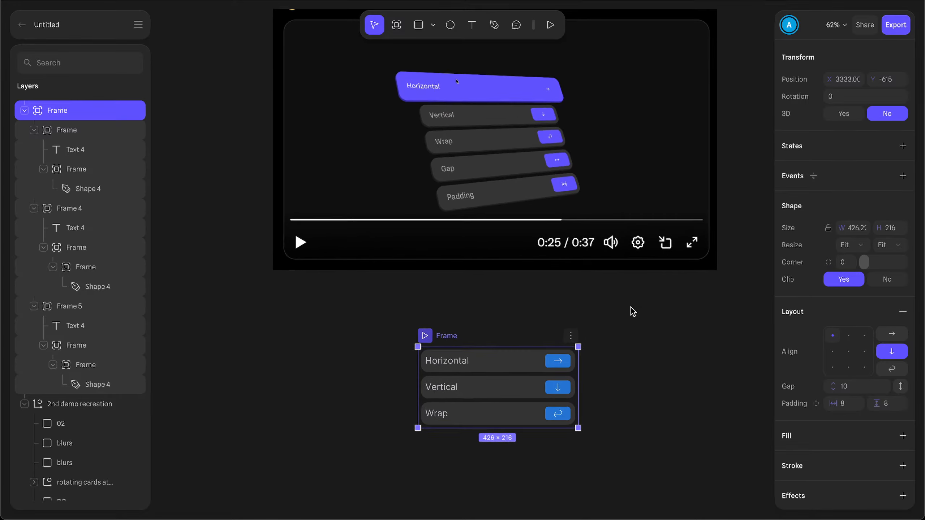
Step: Set the outer frame's horizontal padding, vertical padding and gap to 12 each
left_click(845, 403)
type("12")
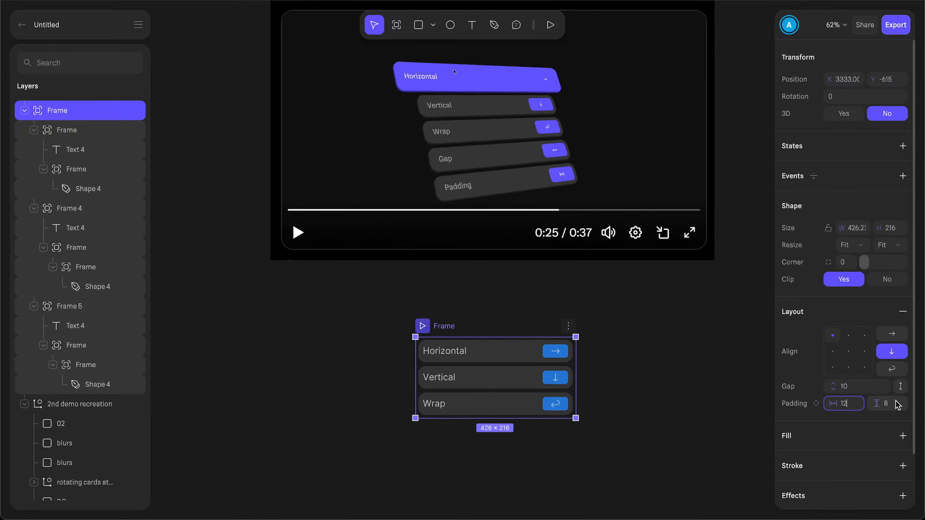
left_click(889, 404)
type("12")
left_click(845, 386)
type("12")
key("Return")
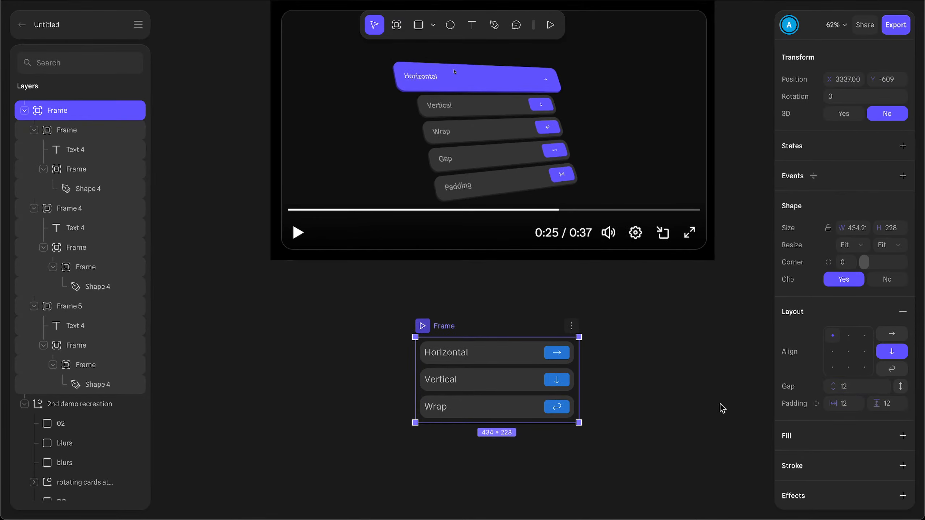
Step: Add a new state to the Horizontal row's frame
scroll(625, 407, "up", 2)
scroll(626, 408, "down", 4)
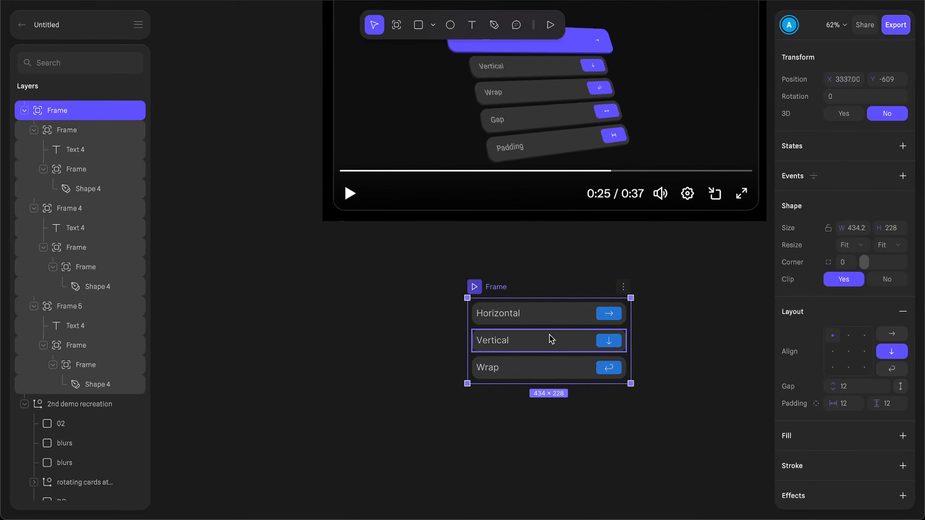
left_click(553, 318)
scroll(462, 127, "up", 2)
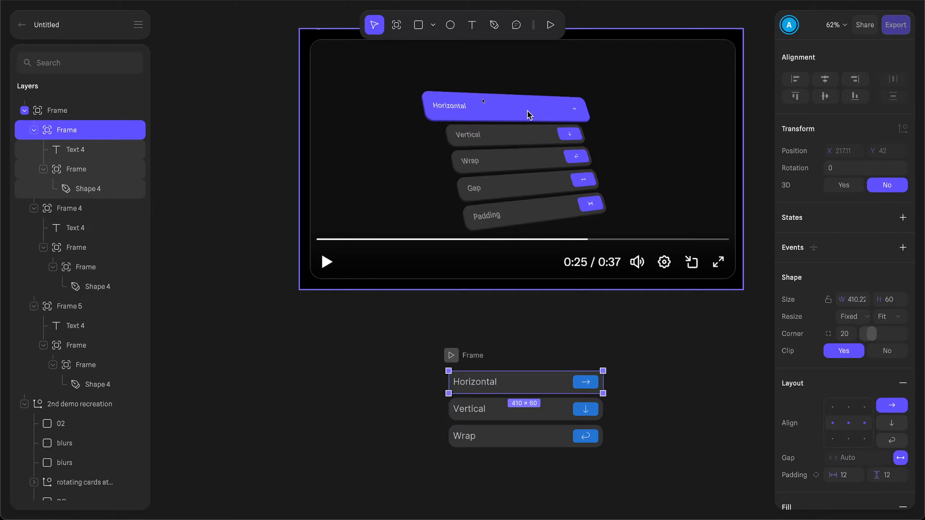
left_click(902, 218)
Step: Widen the Horizontal row in the new state by adding 16 twice, after trying a freehand resize and undoing it
scroll(549, 385, "down", 2)
scroll(549, 385, "up", 5, "ctrl")
scroll(671, 289, "up", 2)
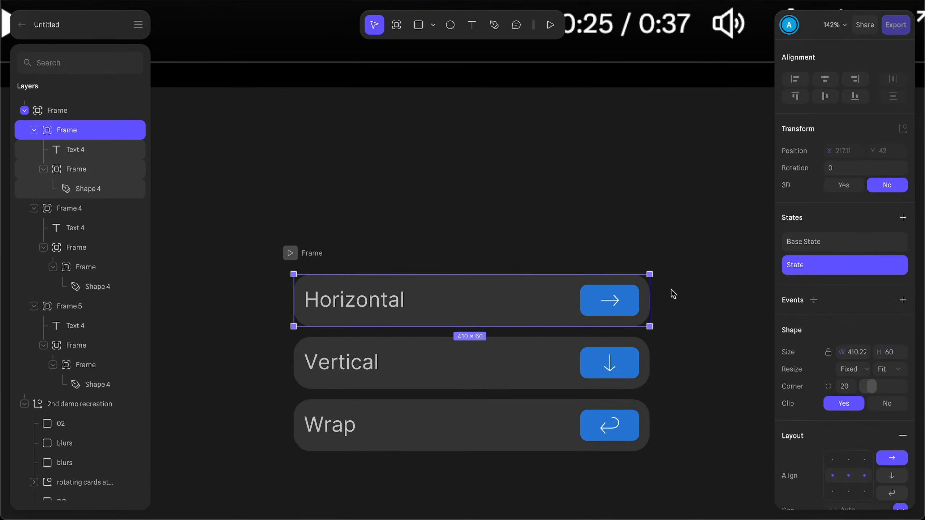
left_click_drag(659, 301, 702, 301)
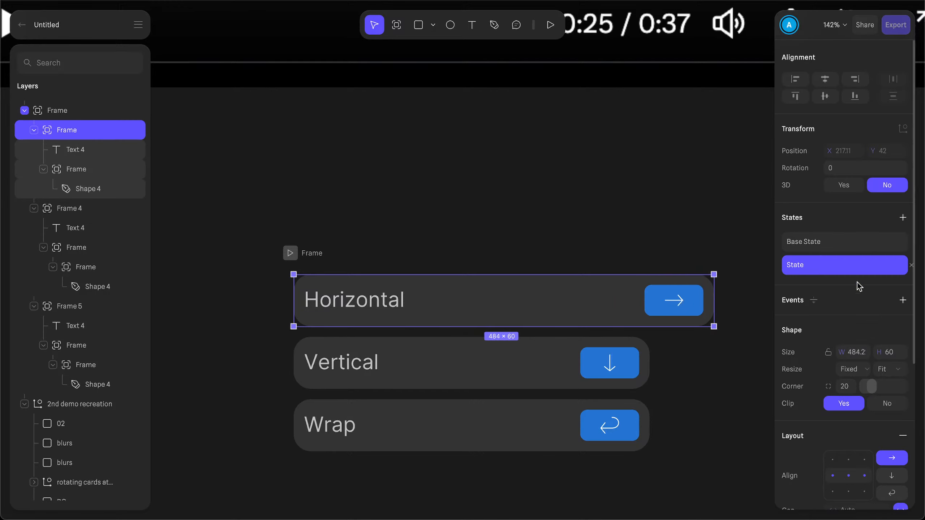
key("ctrl+z")
left_click(850, 352)
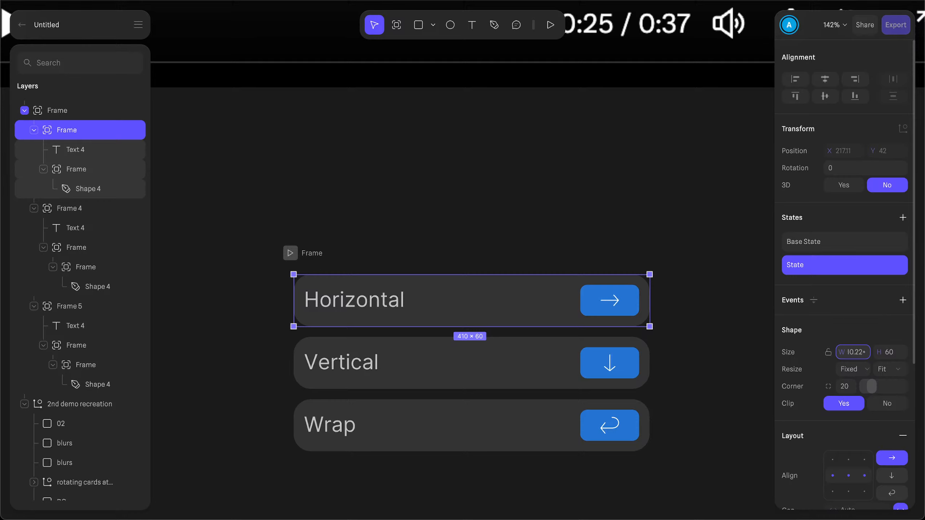
type("+16")
key("Return")
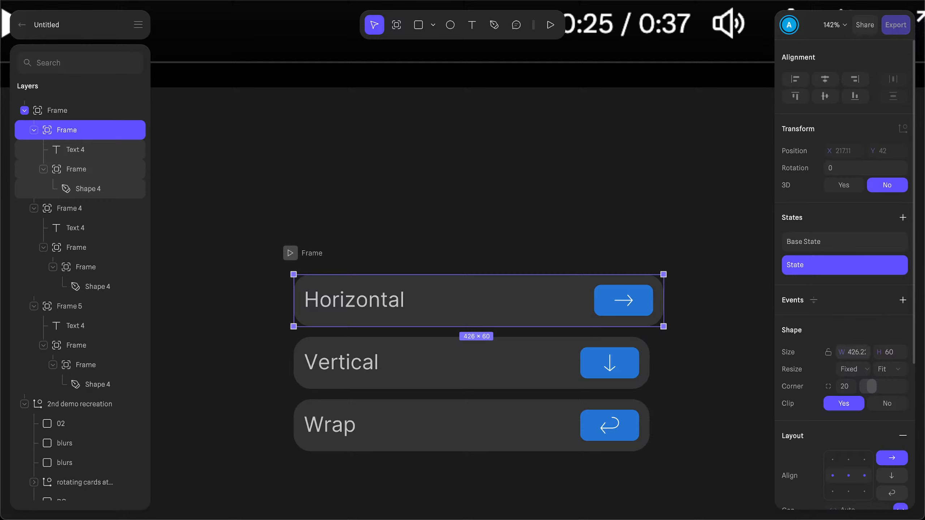
type("+16")
key("Return")
Step: Increase the Horizontal row's height in the new state by 32, to 92
left_click(885, 351)
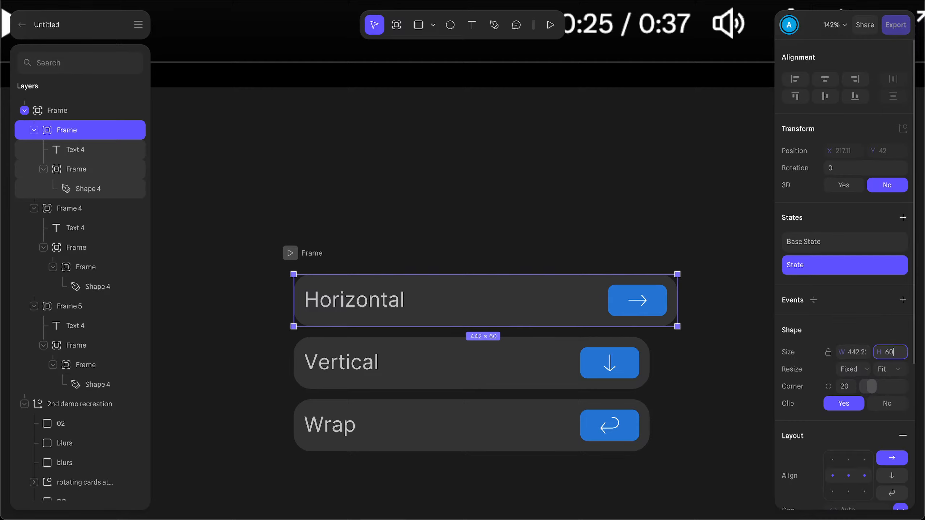
type("+32")
key("Return")
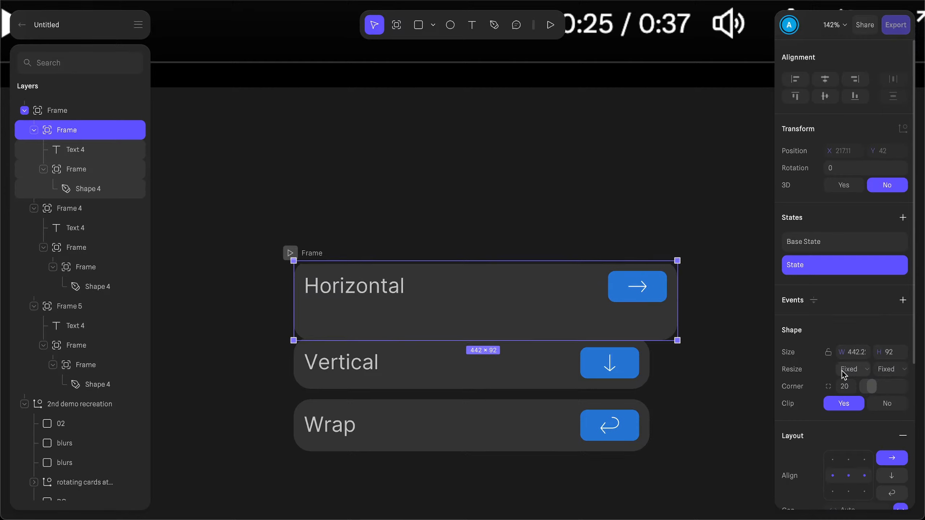
Step: Align the Horizontal row's contents to the vertical middle of its enlarged state
scroll(847, 491, "down", 1)
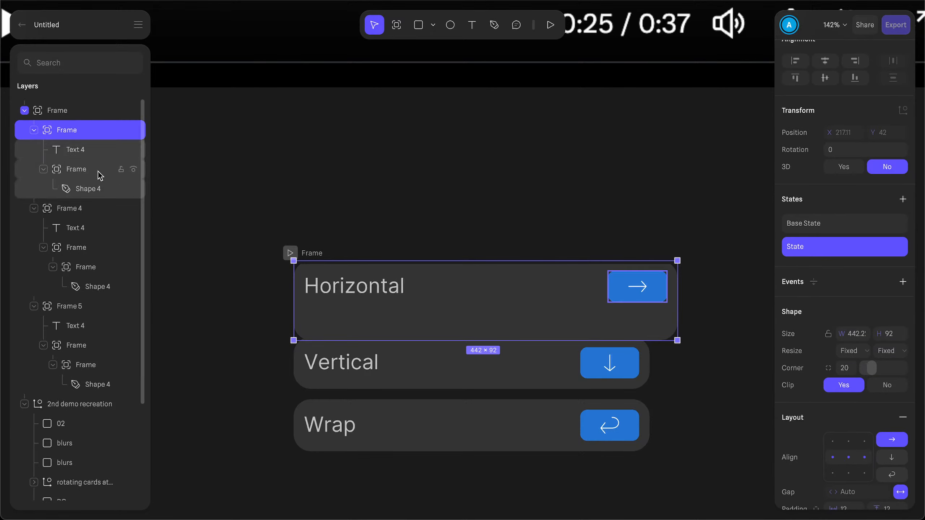
left_click(80, 171)
left_click(76, 150)
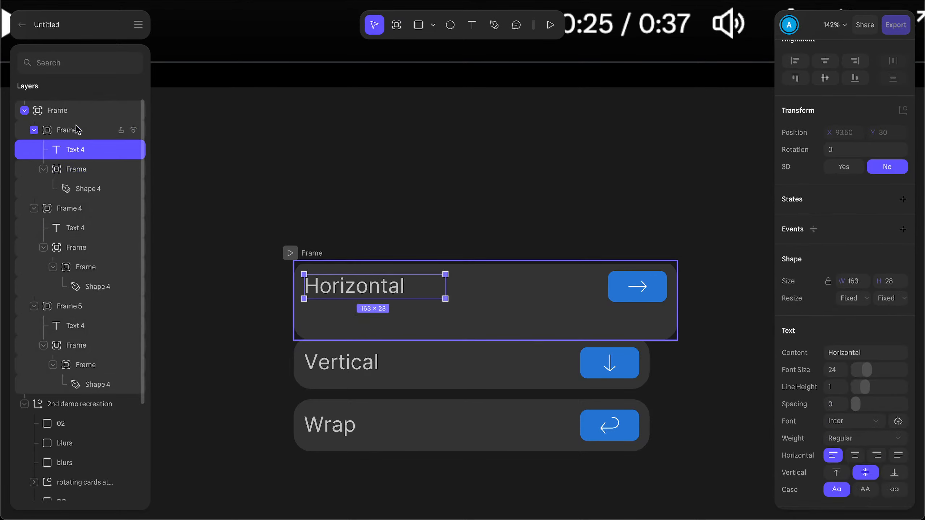
left_click(73, 134)
scroll(817, 435, "down", 2)
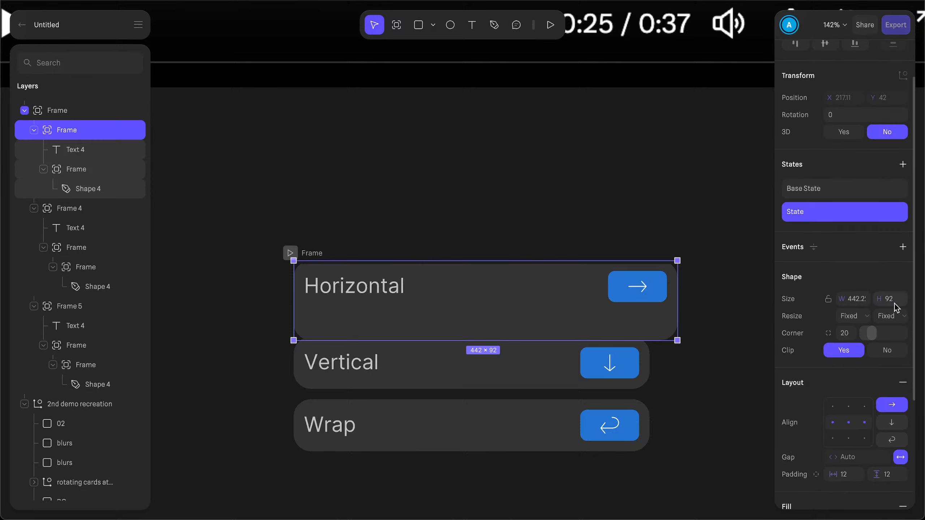
left_click(78, 150)
left_click(80, 169)
left_click(81, 136)
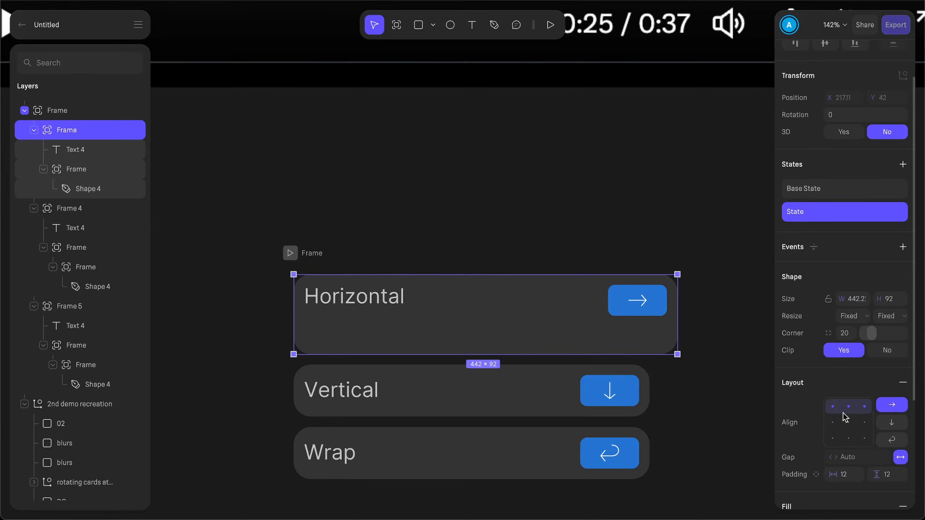
scroll(356, 298, "down", 5, "ctrl")
scroll(379, 288, "down", 2)
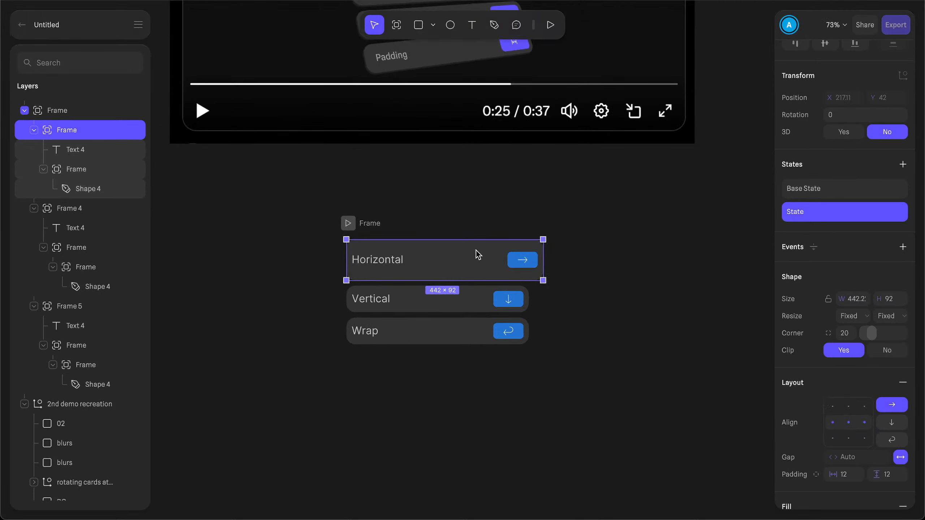
Step: Compare the Horizontal row's two states and reduce the enlarged state's height by 16, to 76
left_click(798, 198)
left_click(801, 211)
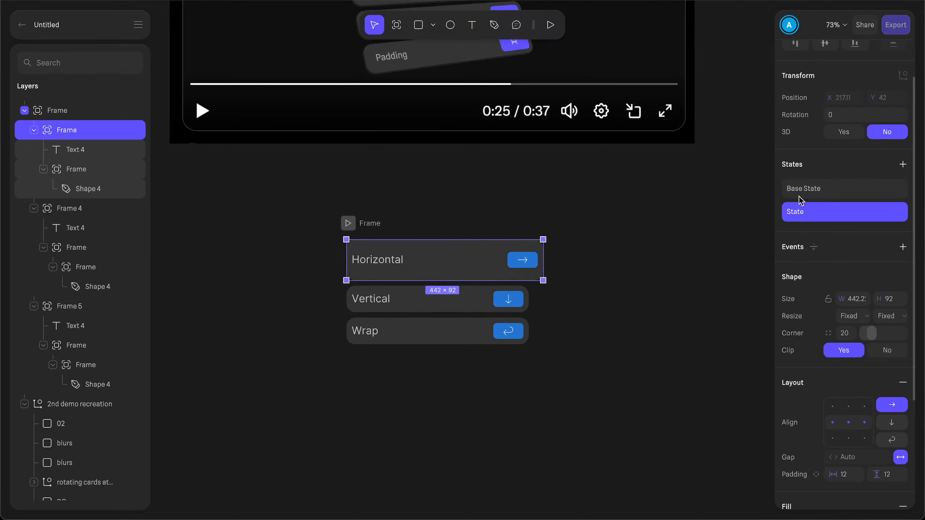
left_click(802, 199)
left_click(802, 214)
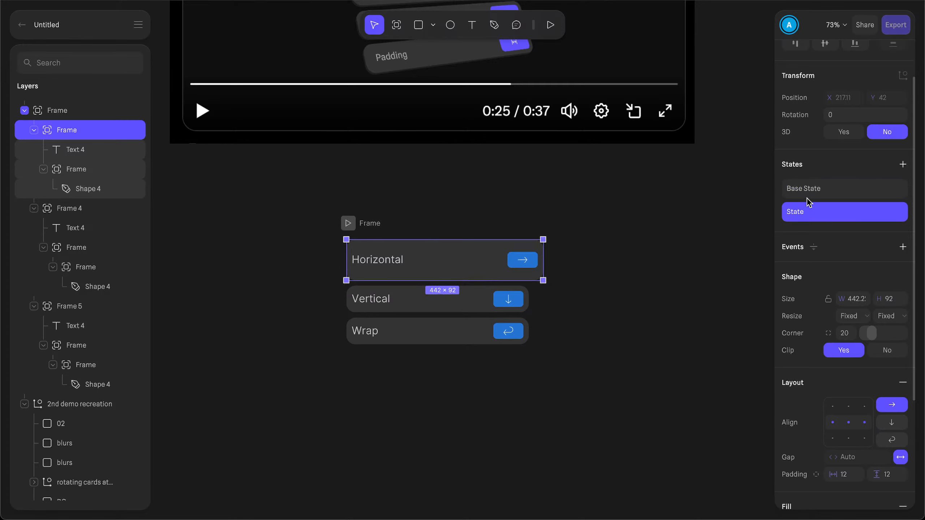
left_click(891, 299)
type("-16")
key("Return")
left_click(572, 366)
scroll(545, 345, "up", 1)
scroll(545, 345, "left", 2)
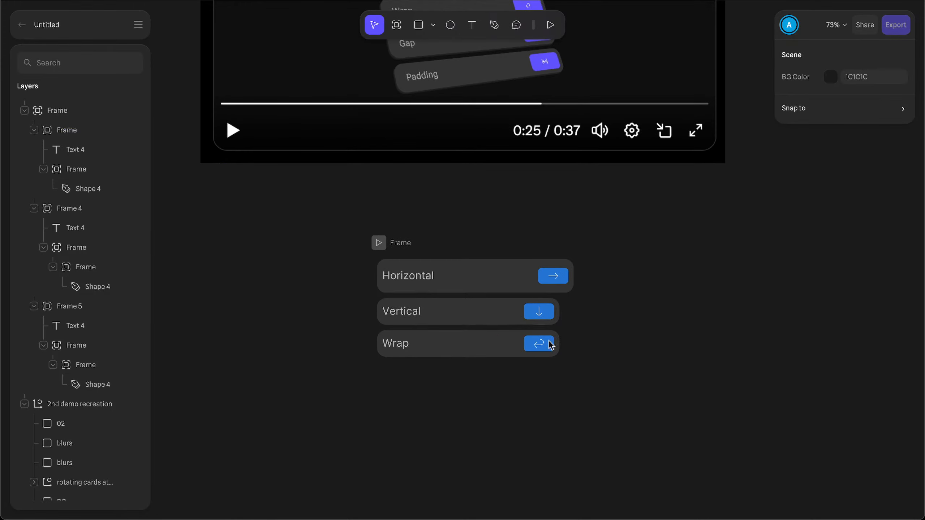
Step: Fill the Horizontal row in its new state with the blue sampled from its arrow button
left_click(429, 273)
scroll(871, 347, "down", 5)
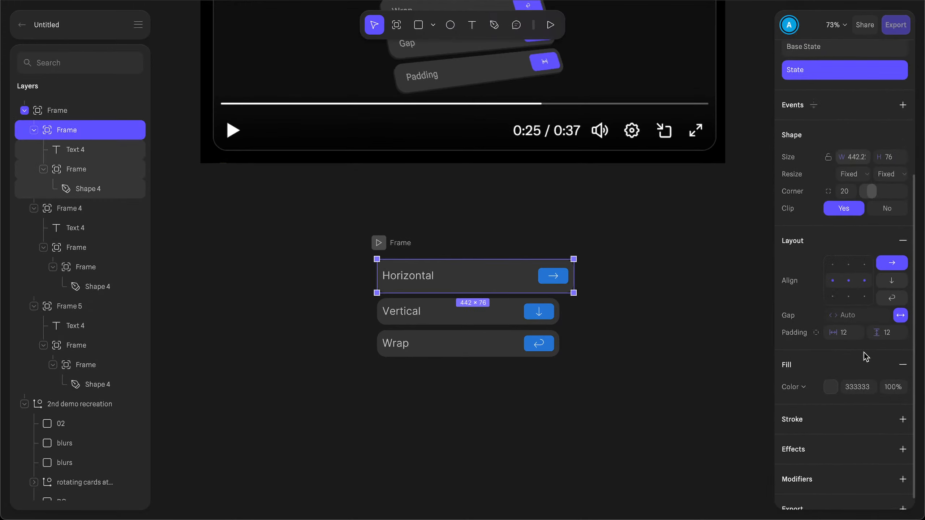
left_click(829, 371)
left_click(797, 317)
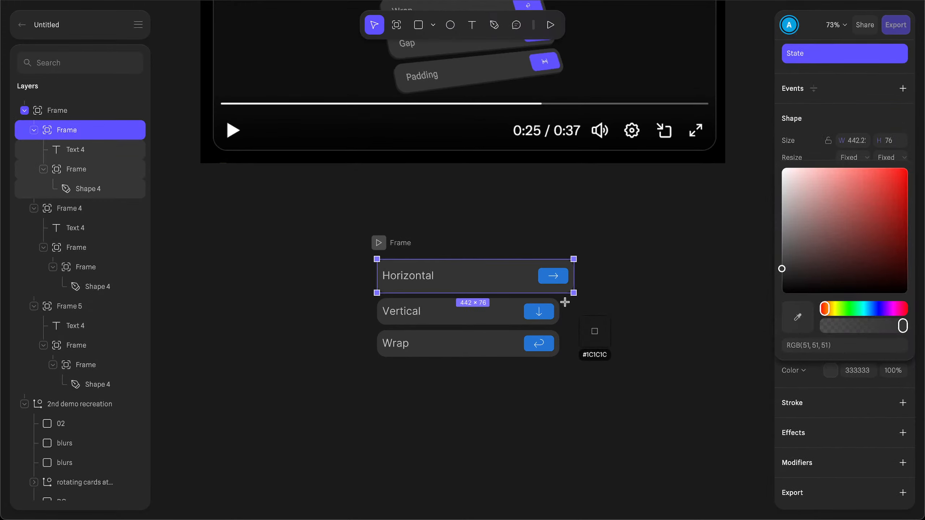
left_click(547, 281)
key("Escape")
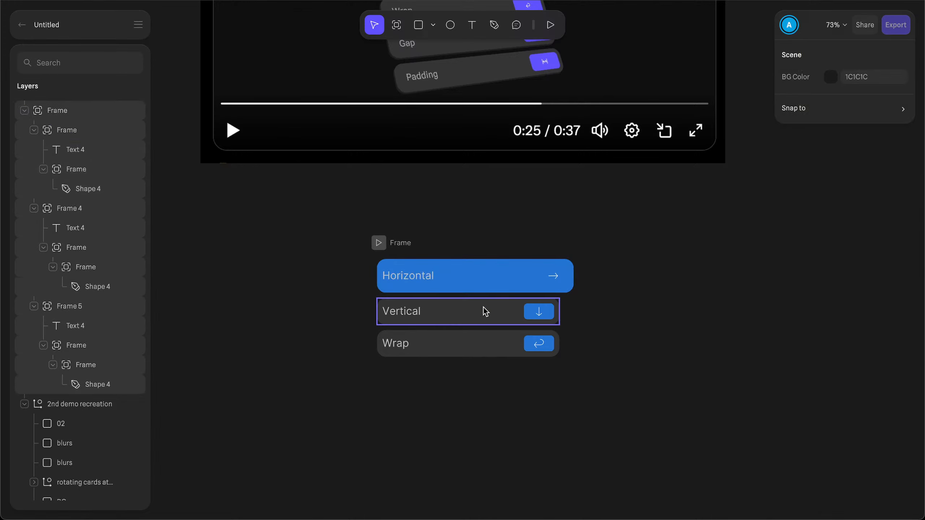
Step: Set the outer frame's layout alignment to top centre
left_click(397, 247)
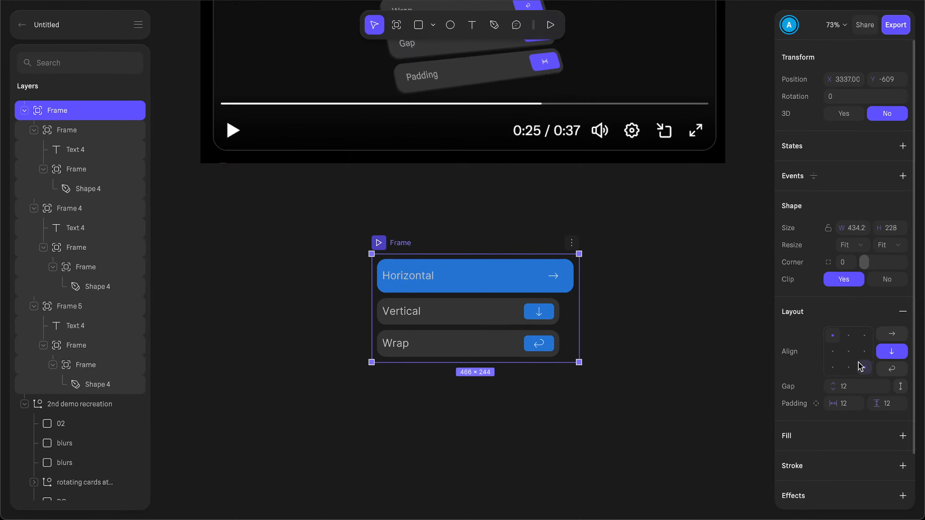
left_click(849, 353)
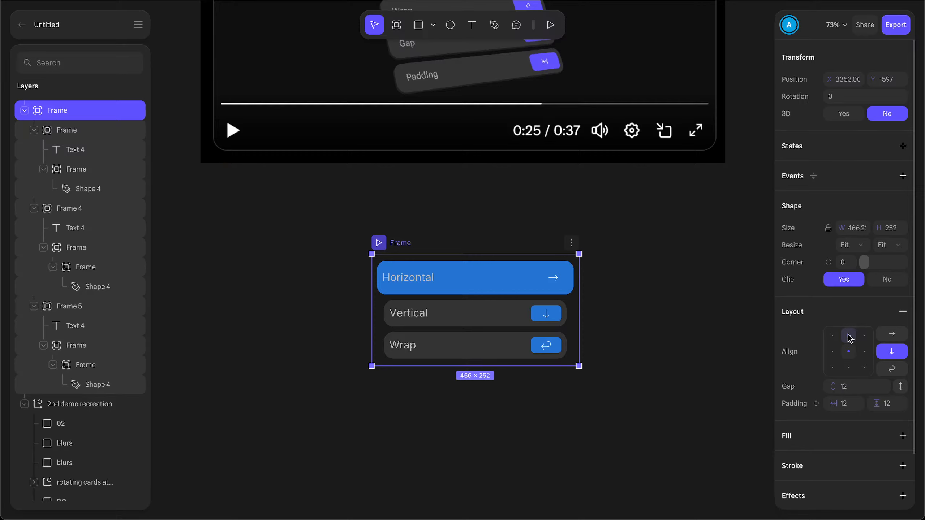
left_click(850, 338)
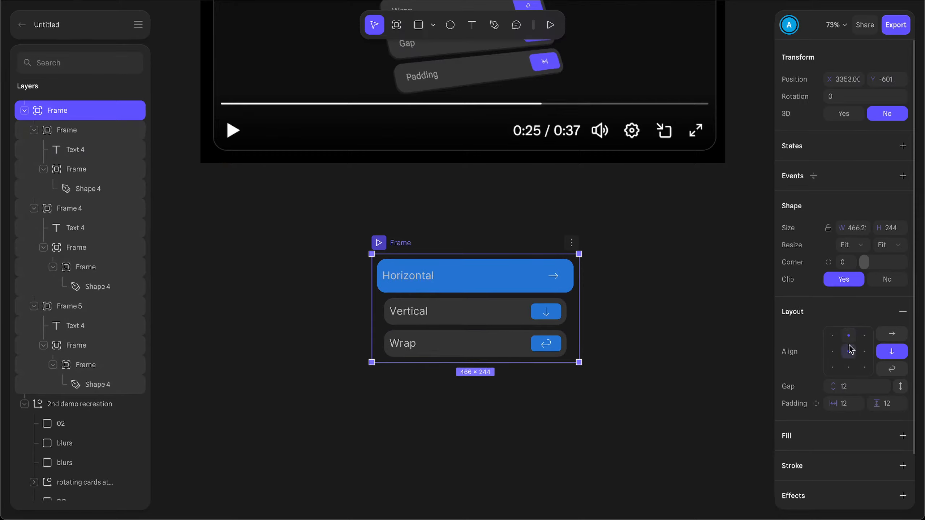
Step: Add a state to the Vertical row and enlarge it there by 32 in width and 16 in height
left_click(481, 318)
left_click(902, 218)
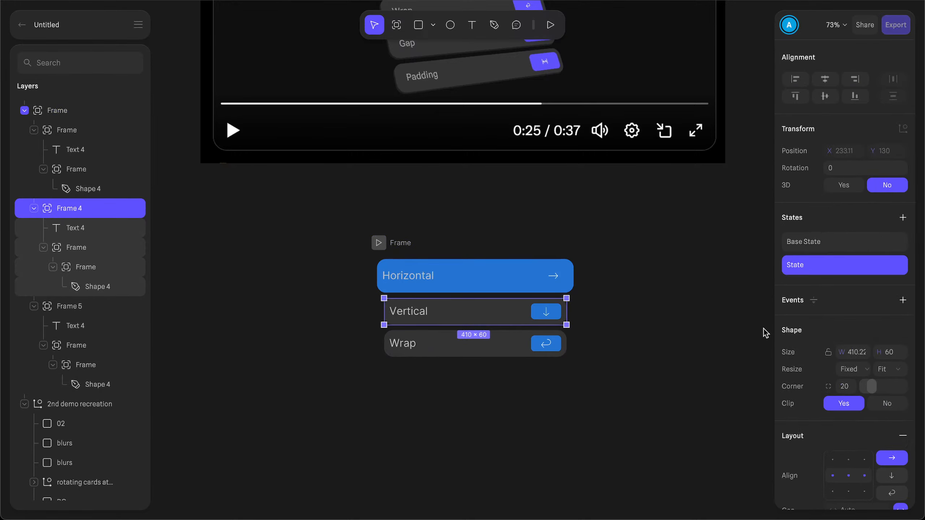
left_click(849, 352)
type("+")
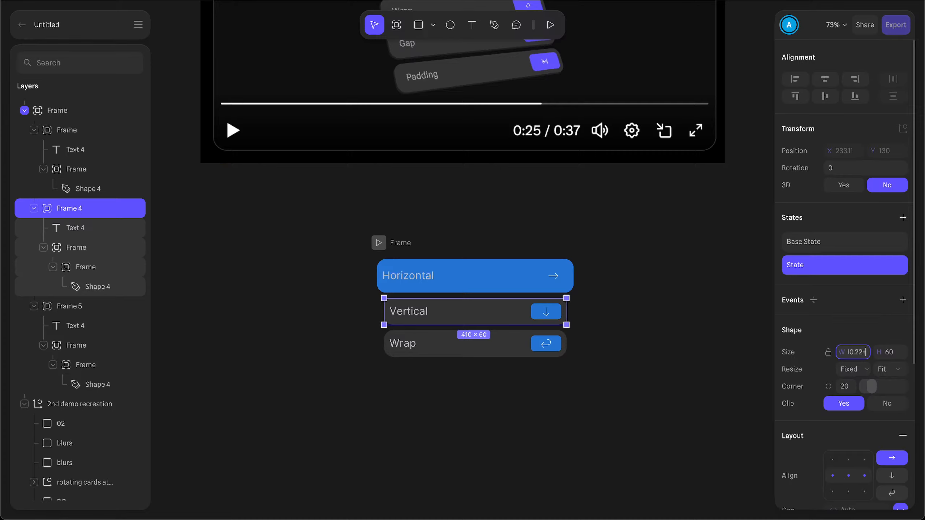
type("32")
key("Return")
left_click(896, 356)
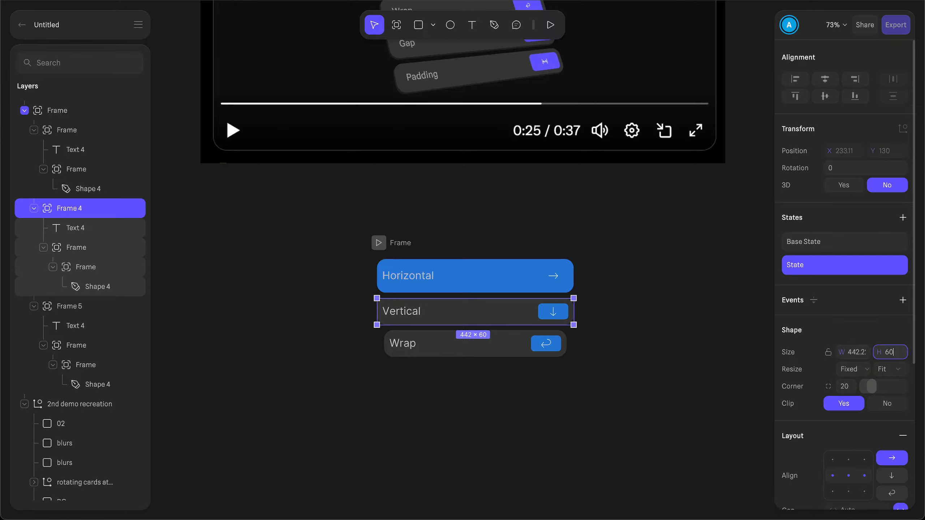
type("+16")
key("Return")
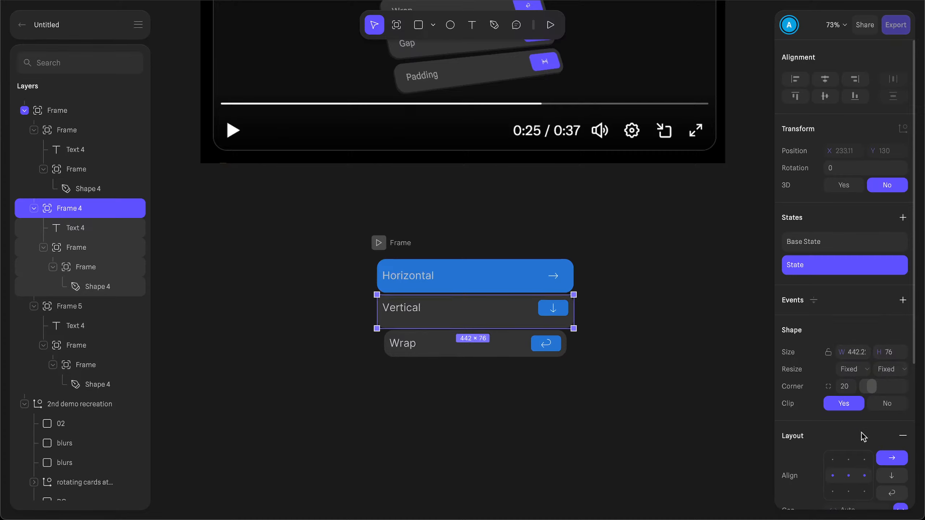
Step: Align the Vertical row's contents to the middle in the new state and fill it with the Horizontal row's blue, 2573D2
scroll(863, 436, "down", 1)
left_click(850, 451)
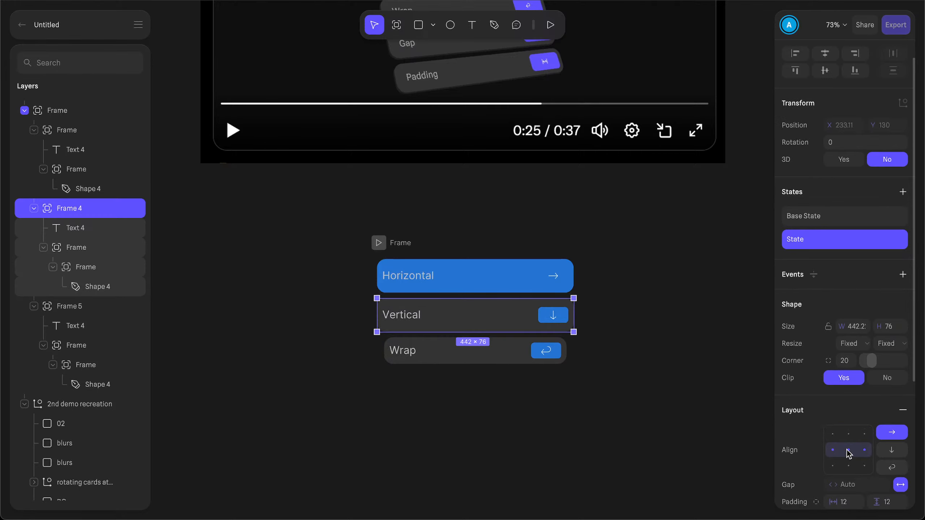
scroll(823, 428, "down", 5)
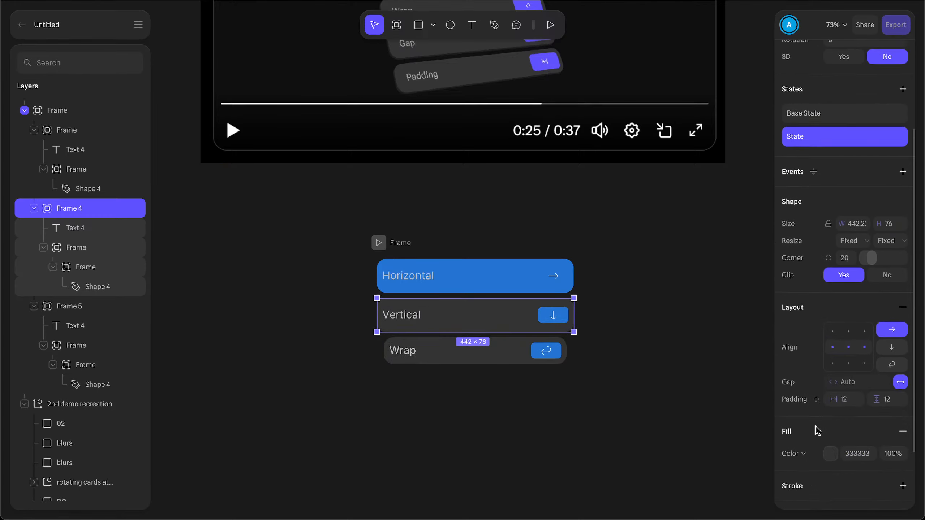
left_click(832, 426)
left_click(795, 366)
left_click(524, 291)
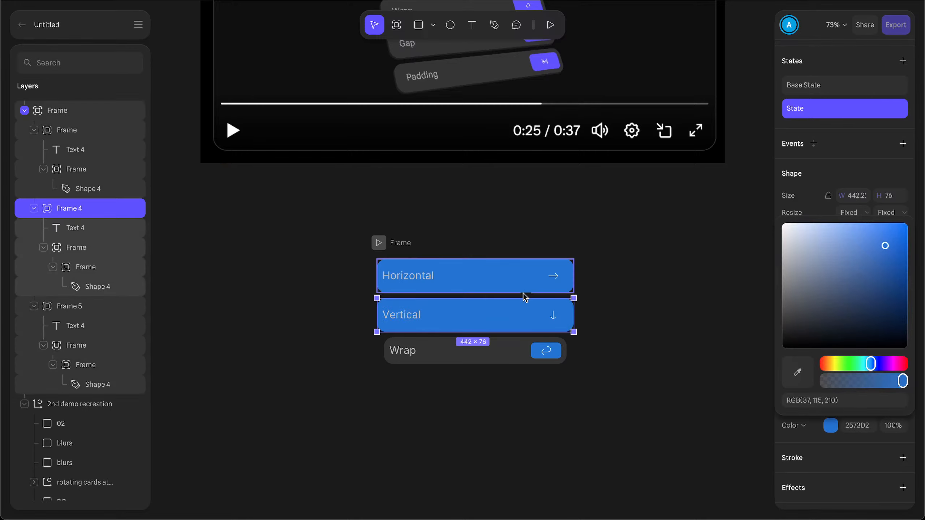
Step: Add a state to the Wrap row and enlarge it there by 32 in width and 16 in height
left_click(458, 360)
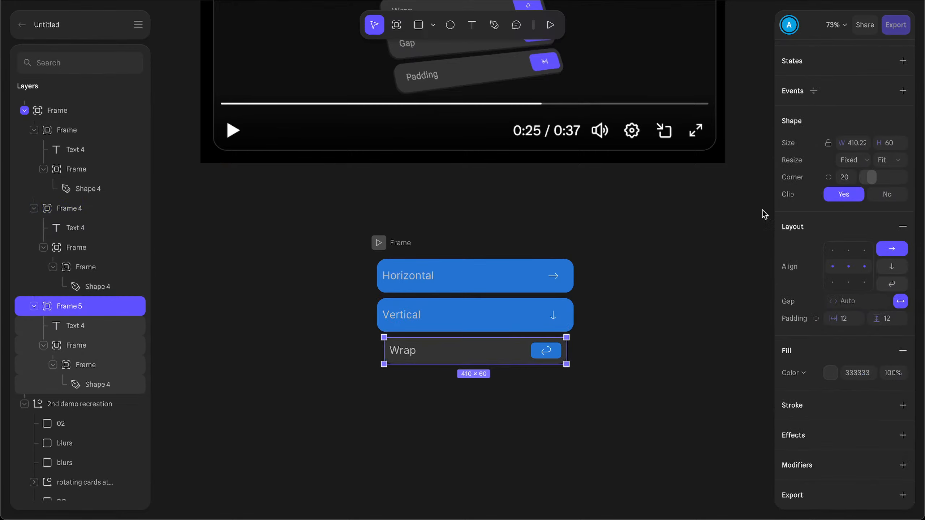
left_click(902, 61)
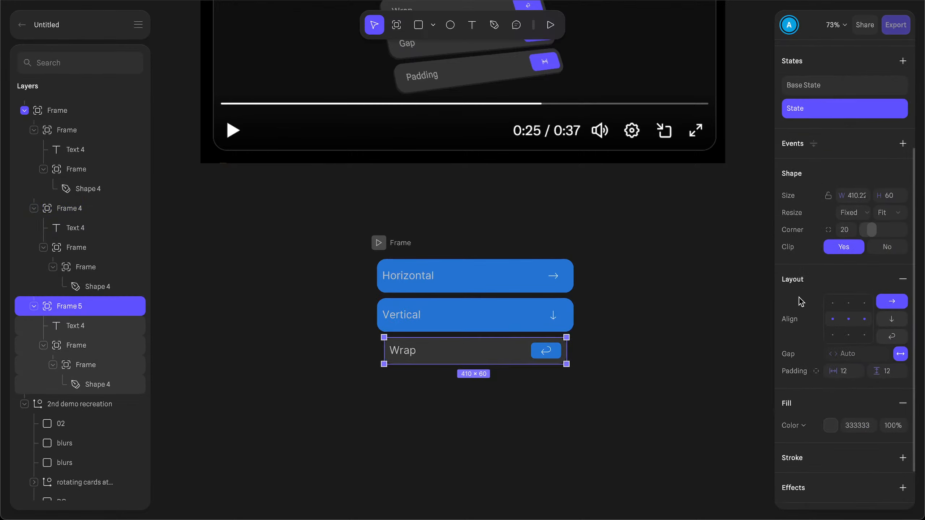
left_click(851, 196)
type("+32")
key("Return")
left_click(889, 196)
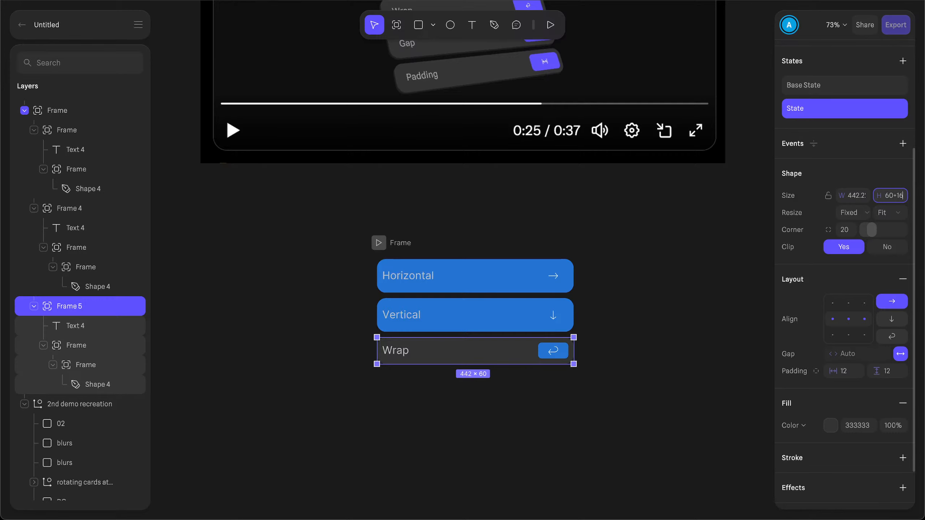
type("+16")
key("Return")
Step: Align the Wrap row's contents to the middle in the new state and fill it with the Vertical row's blue, 2573D2
left_click(849, 319)
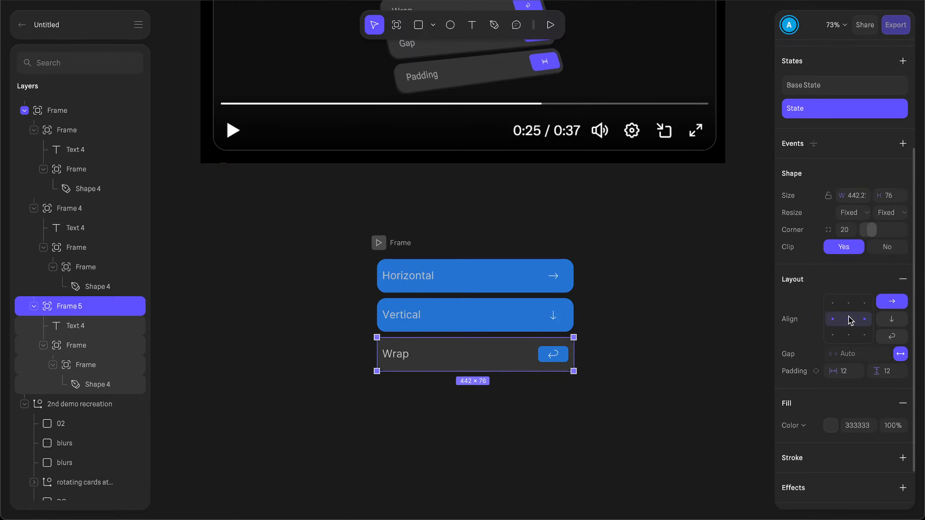
left_click(831, 425)
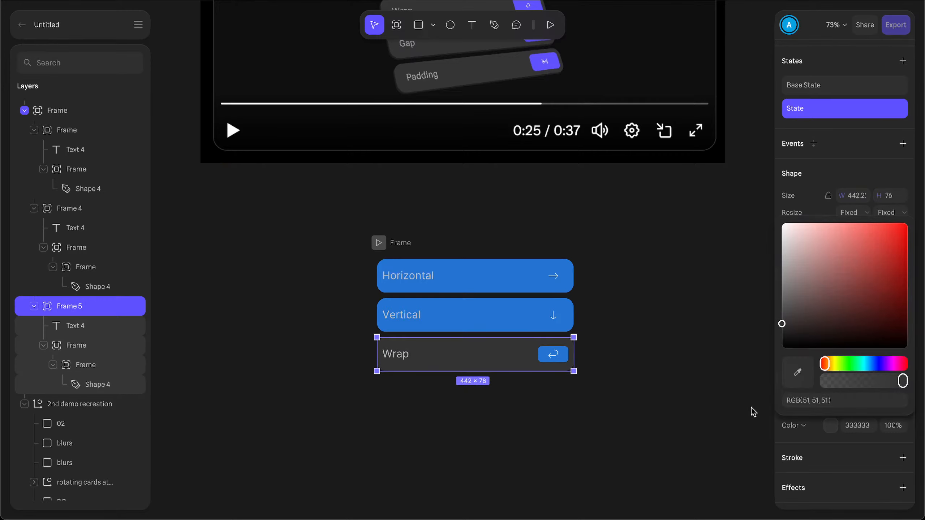
left_click(798, 372)
left_click(510, 320)
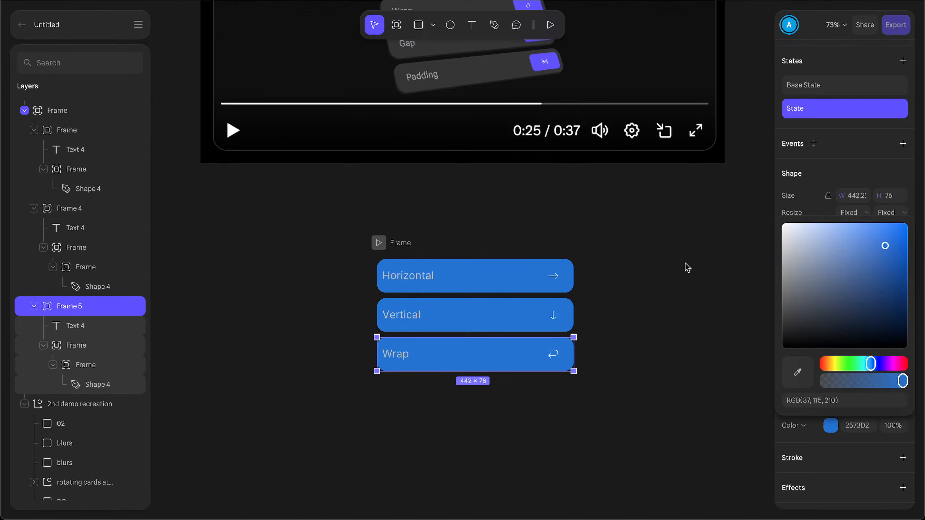
Step: Switch the Wrap, Vertical and Horizontal rows back to Base State
left_click(823, 86)
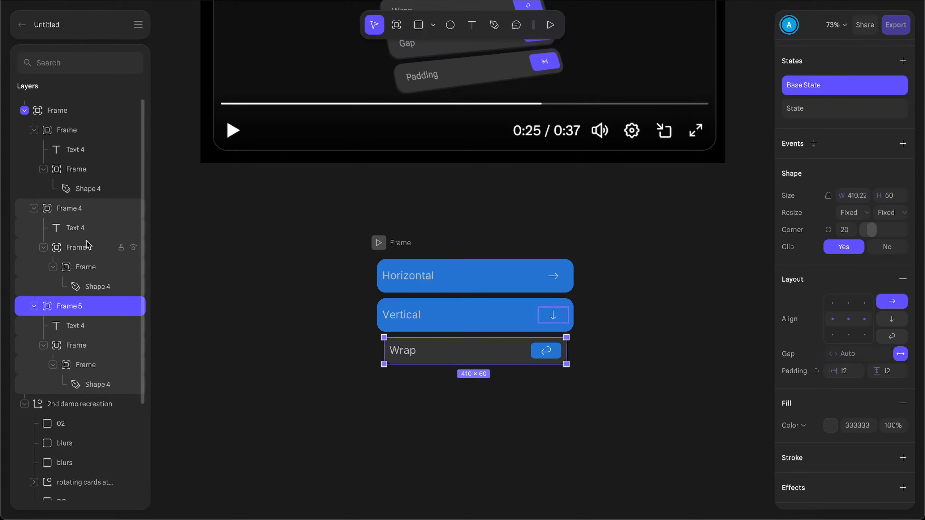
left_click(452, 308)
left_click(805, 91)
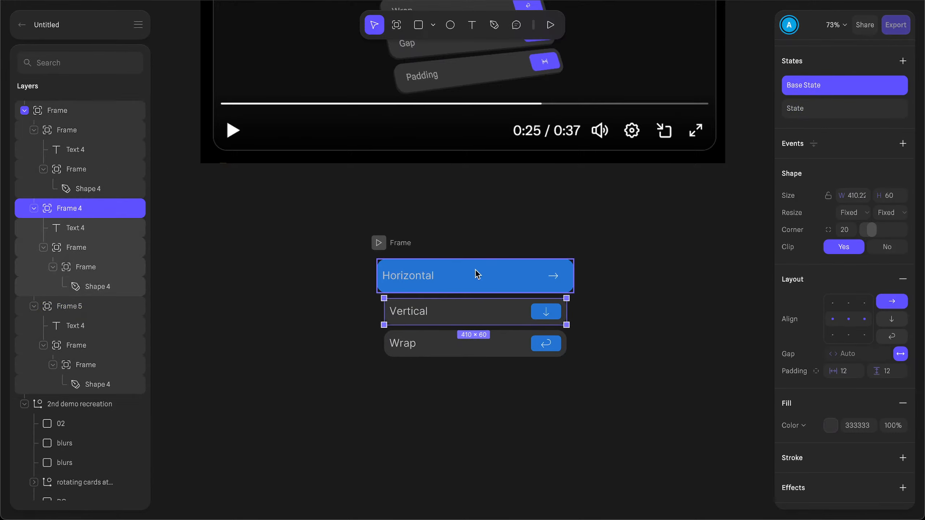
left_click(477, 274)
left_click(808, 90)
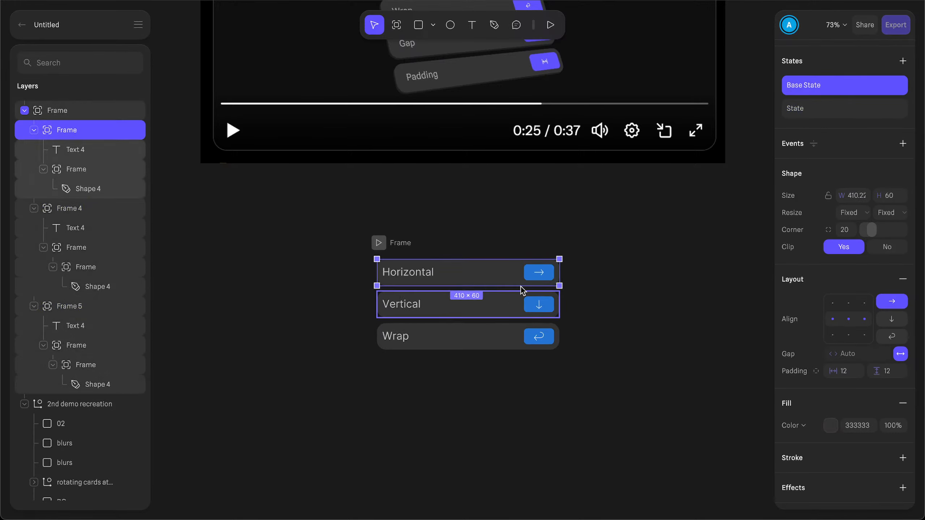
Step: Add a Mouse Hover event to the Horizontal row with a Transition action from Base State to State
left_click(903, 144)
left_click(702, 98)
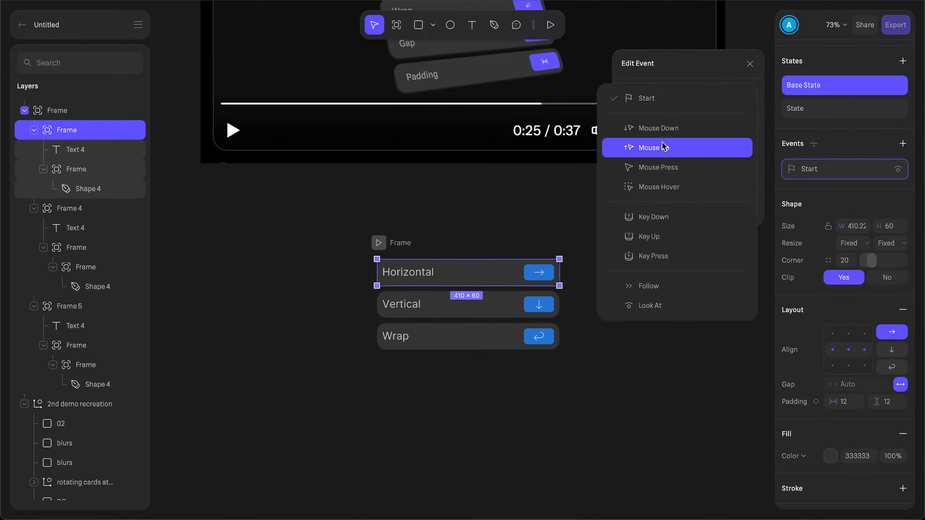
left_click(653, 186)
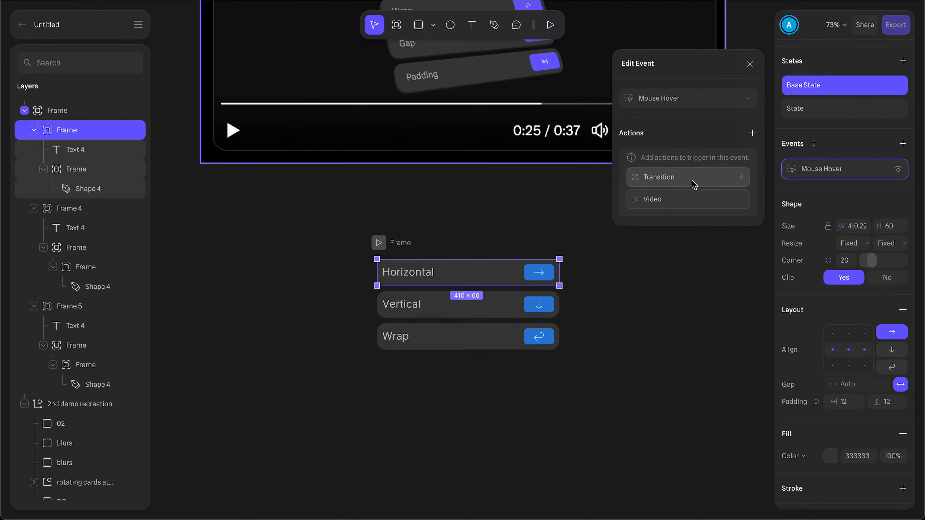
left_click(702, 177)
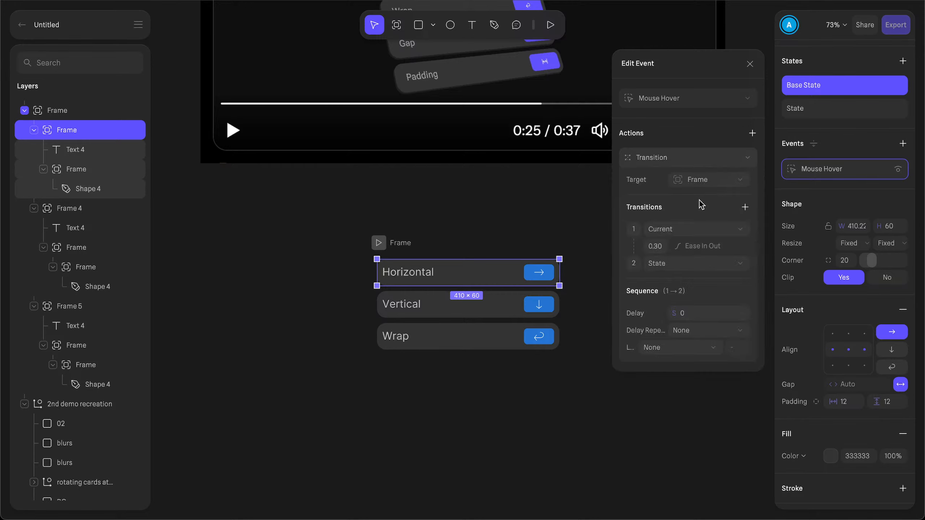
left_click(692, 229)
left_click(689, 230)
left_click(658, 245)
left_click(722, 212)
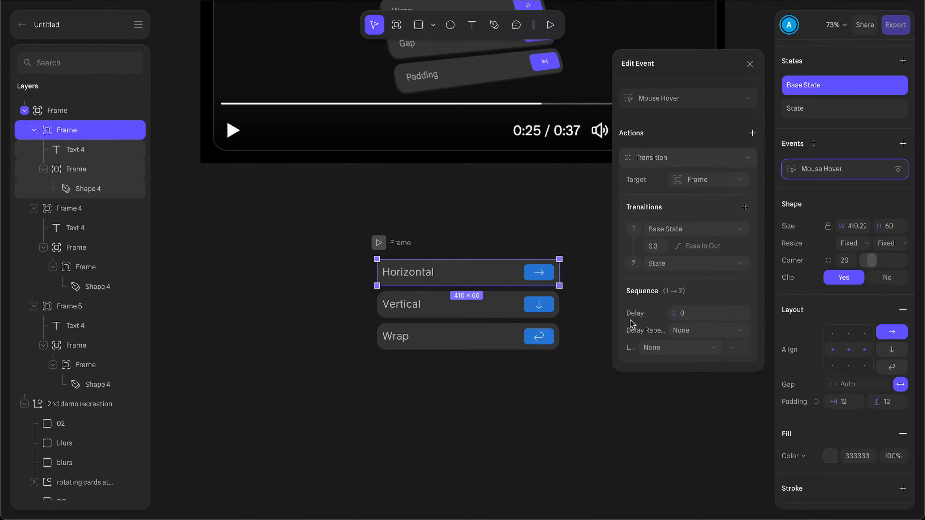
Step: Add a Mouse Hover event to the Vertical row with a Transition action from Base State to State
left_click(465, 312)
left_click(903, 145)
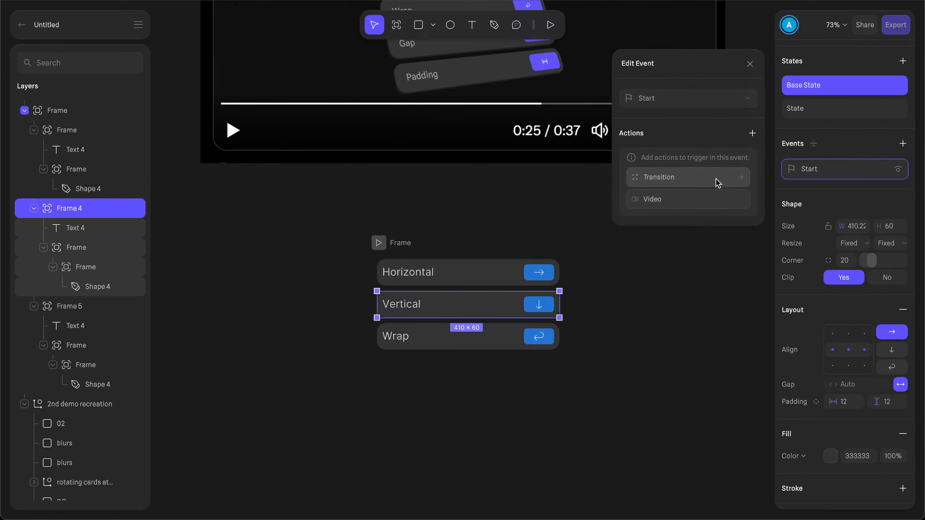
left_click(721, 96)
left_click(671, 186)
left_click(687, 175)
left_click(678, 229)
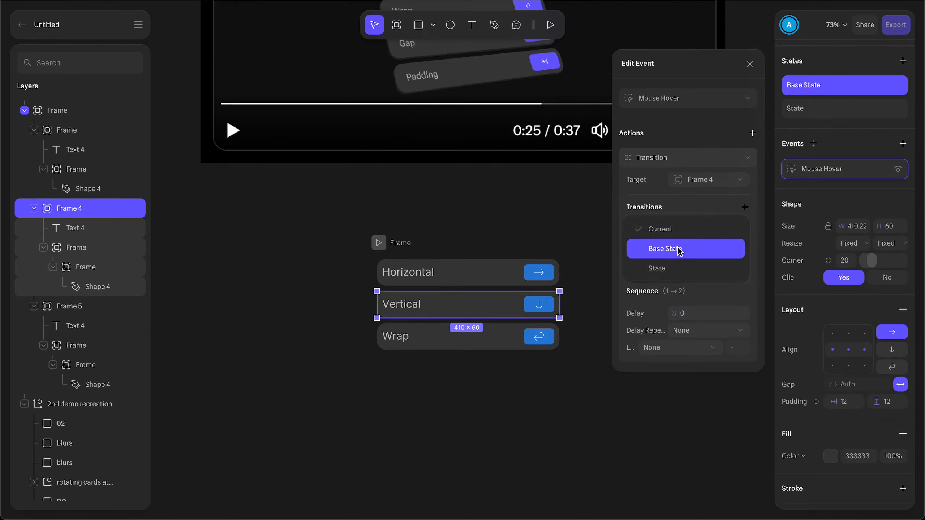
left_click(680, 249)
Step: Add a Mouse Hover event to the Wrap row with a Transition action from Base State to State
left_click(516, 337)
left_click(902, 144)
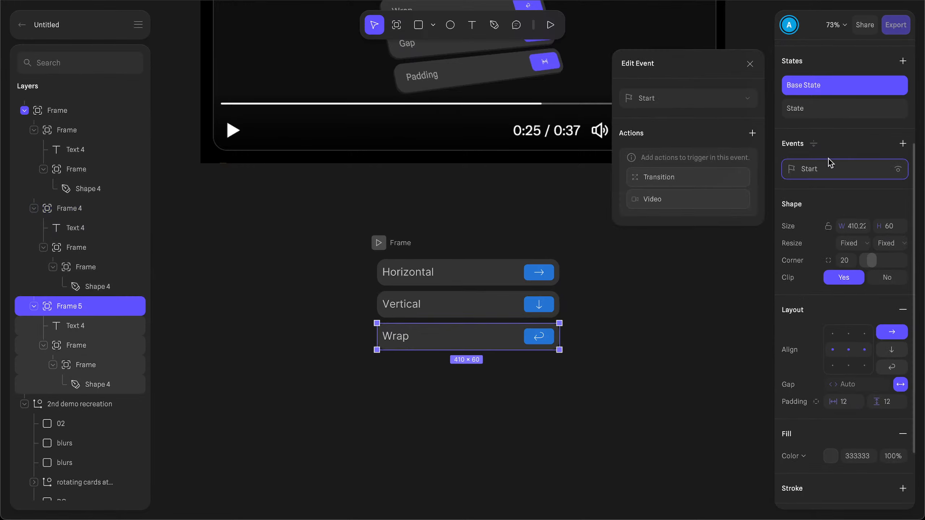
left_click(678, 96)
left_click(673, 193)
left_click(681, 179)
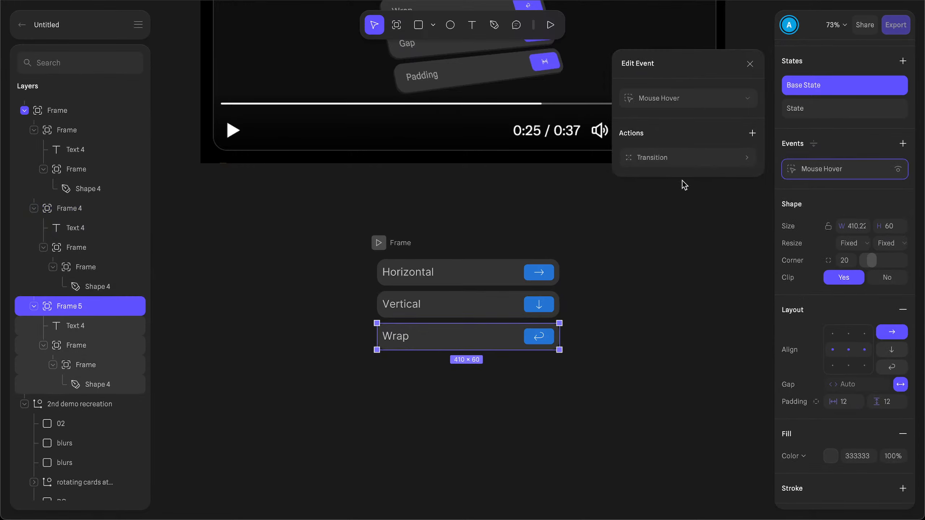
left_click(682, 160)
left_click(683, 228)
left_click(680, 252)
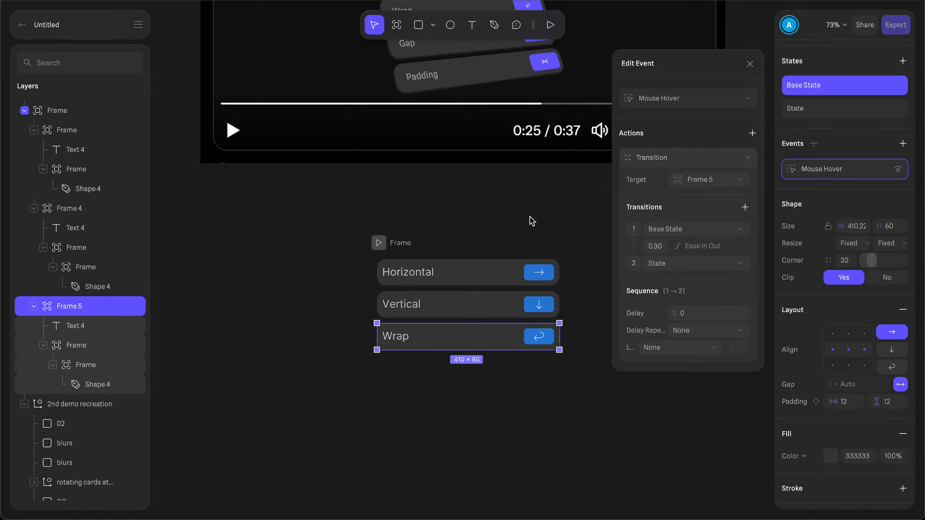
Step: Preview the frame, test the rows' hover transitions, and stop the preview
left_click(532, 219)
left_click(376, 246)
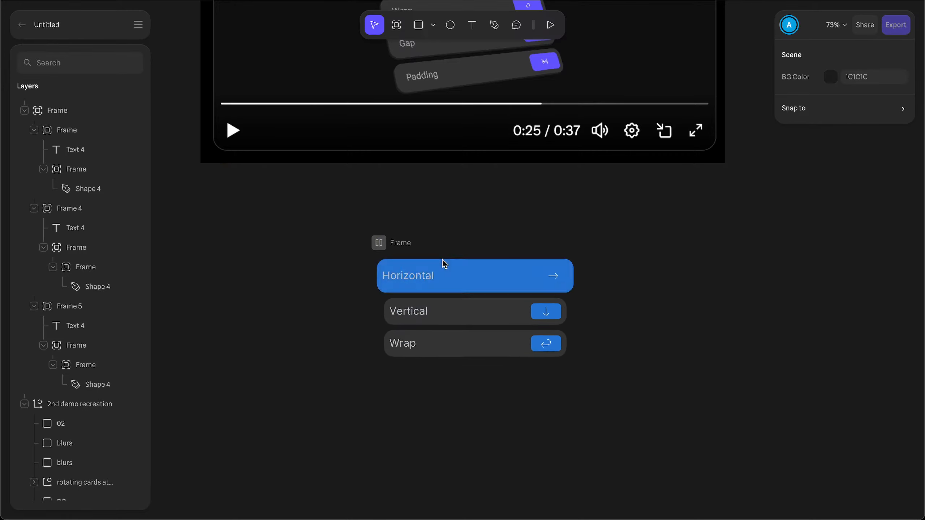
left_click(379, 243)
left_click(394, 244)
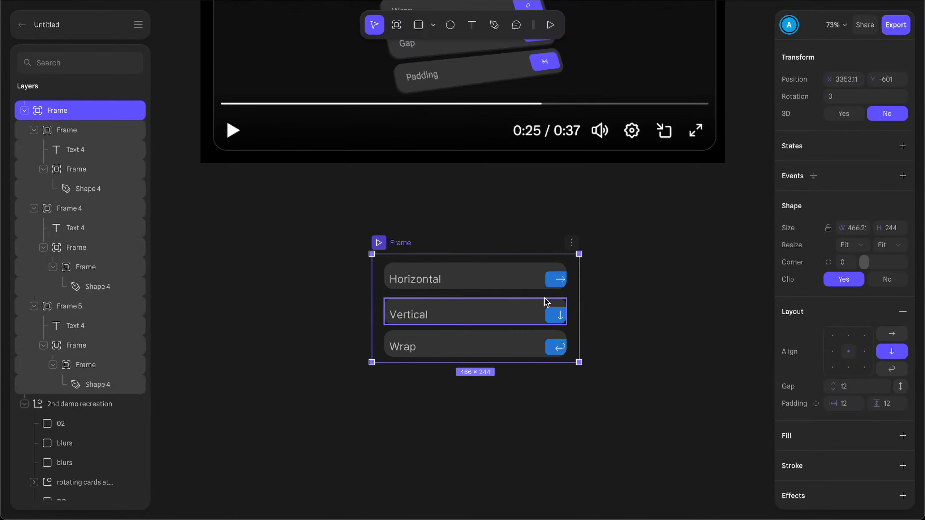
Step: Reset the layout of the Horizontal, Vertical and Wrap rows by switching each to State and back to Base State
left_click(72, 134)
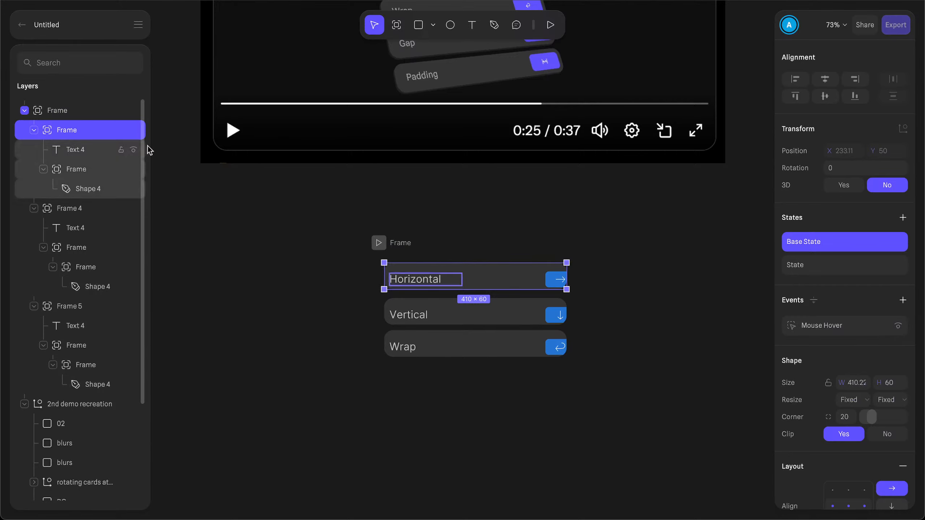
left_click(815, 265)
left_click(815, 243)
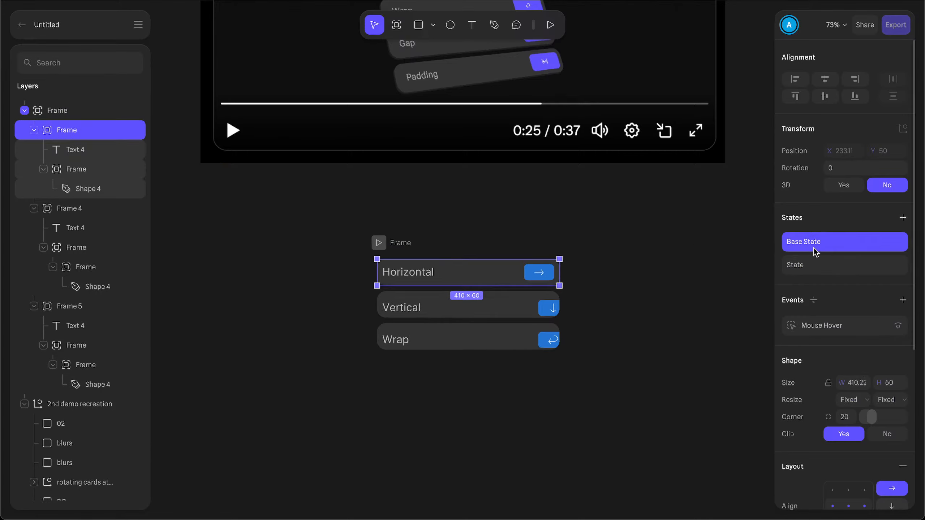
left_click(69, 208)
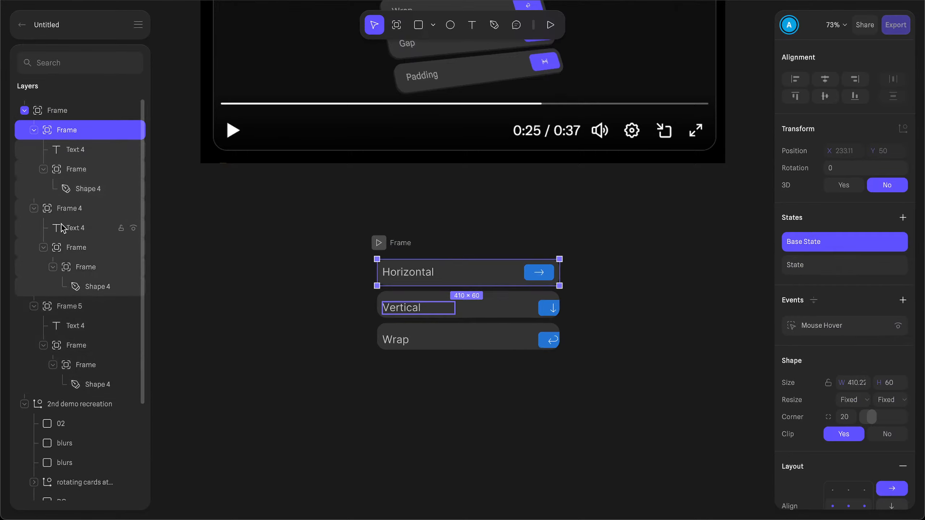
left_click(853, 265)
left_click(844, 245)
left_click(77, 306)
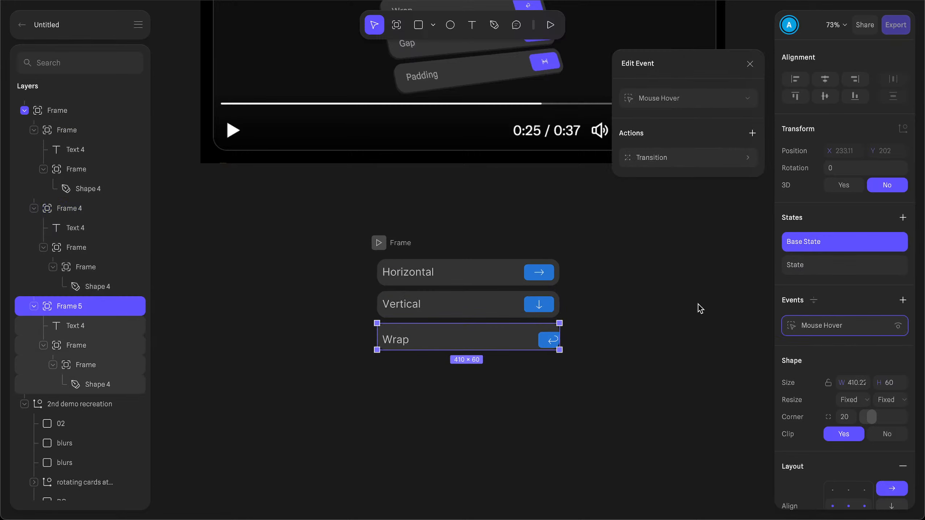
left_click(824, 265)
left_click(825, 245)
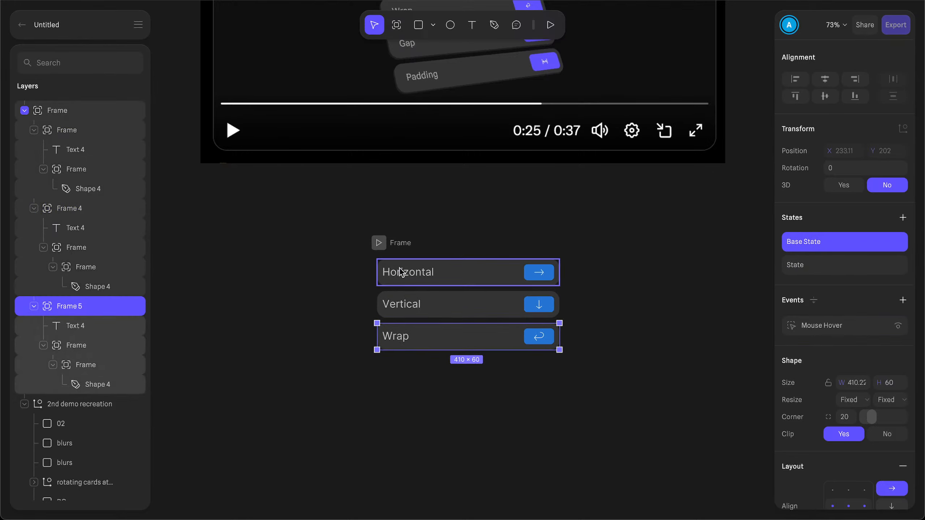
Step: Examine the tilted rows in the reference image up close
left_click(404, 245)
left_click_drag(404, 249, 428, 254)
scroll(427, 253, "up", 5)
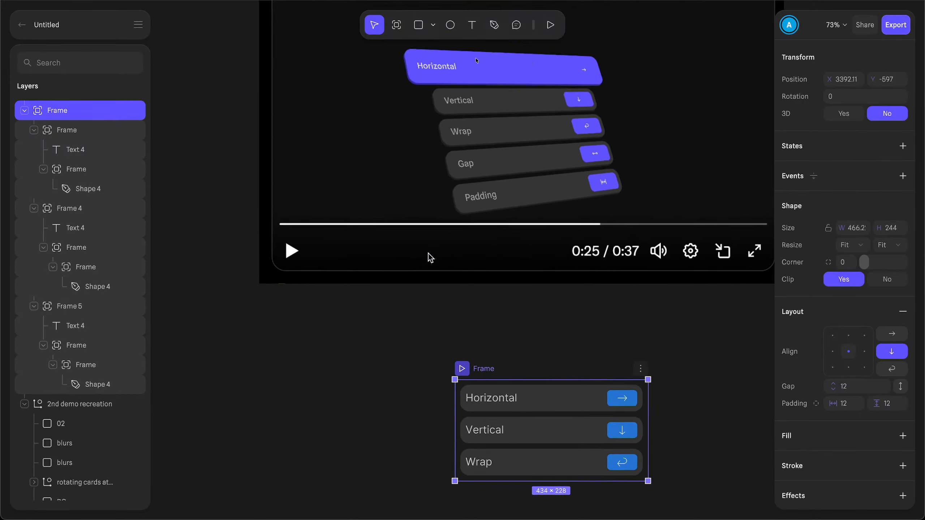
scroll(428, 169, "up", 10, "ctrl")
scroll(427, 169, "down", 2, "ctrl")
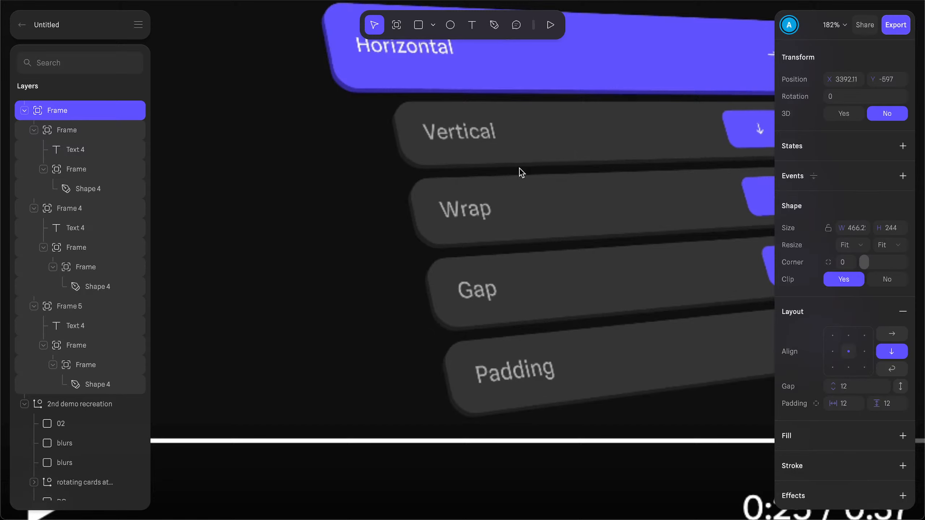
scroll(460, 206, "down", 5, "ctrl")
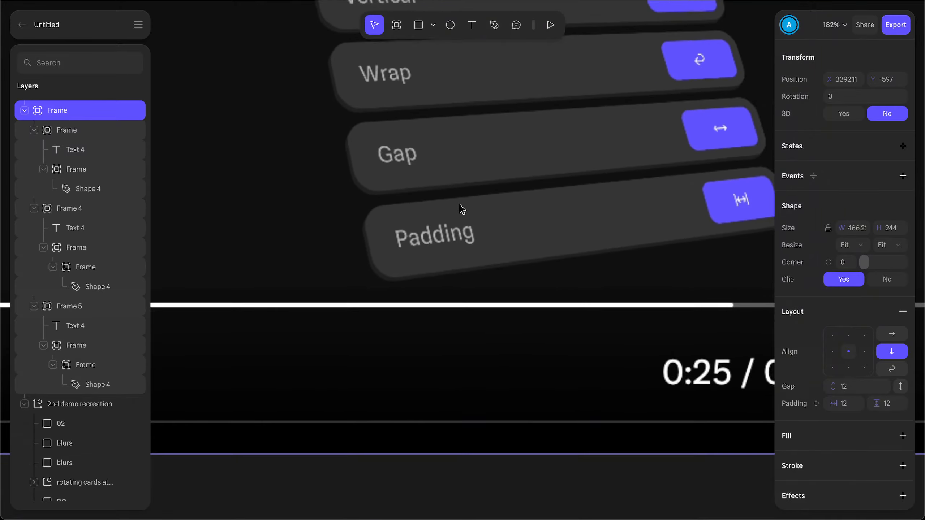
scroll(460, 208, "down", 3, "ctrl")
scroll(460, 211, "down", 3)
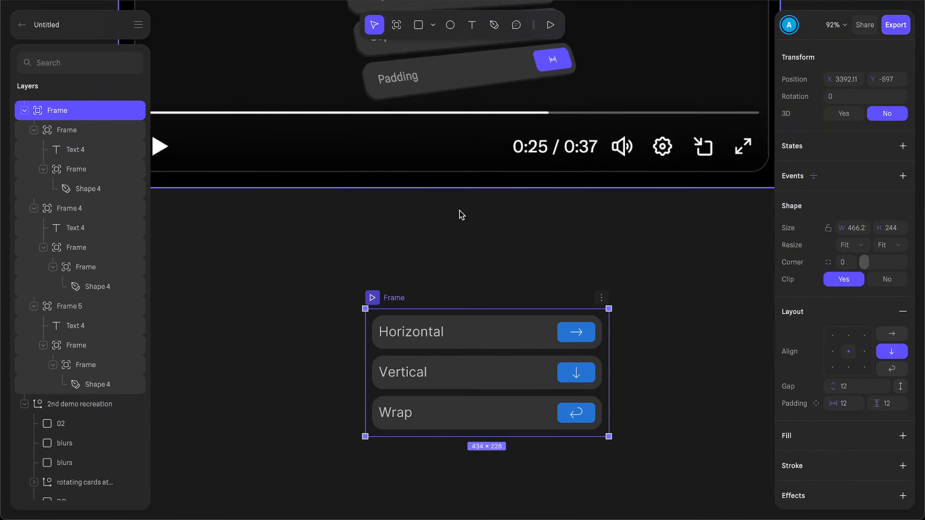
Step: Move the outer frame to about X 3333, Y -631 and turn on 3D for it
left_click(487, 335)
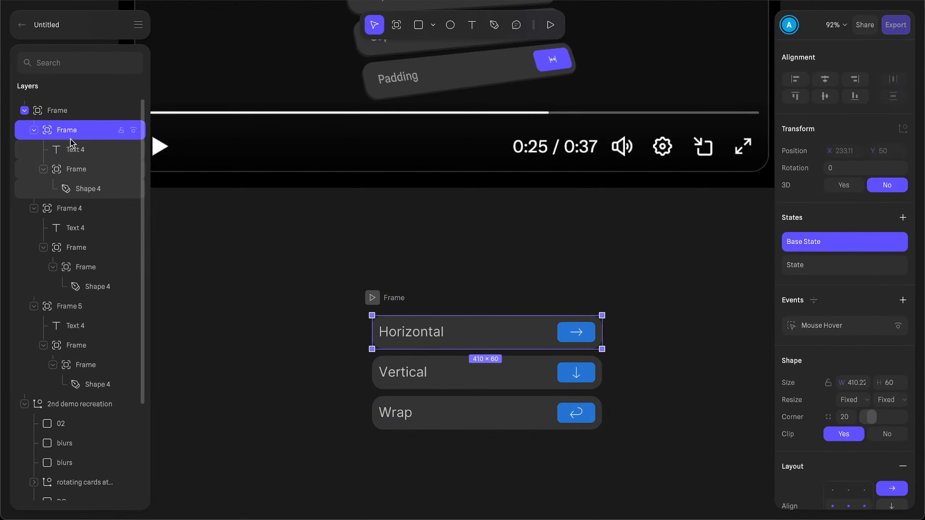
left_click(79, 175)
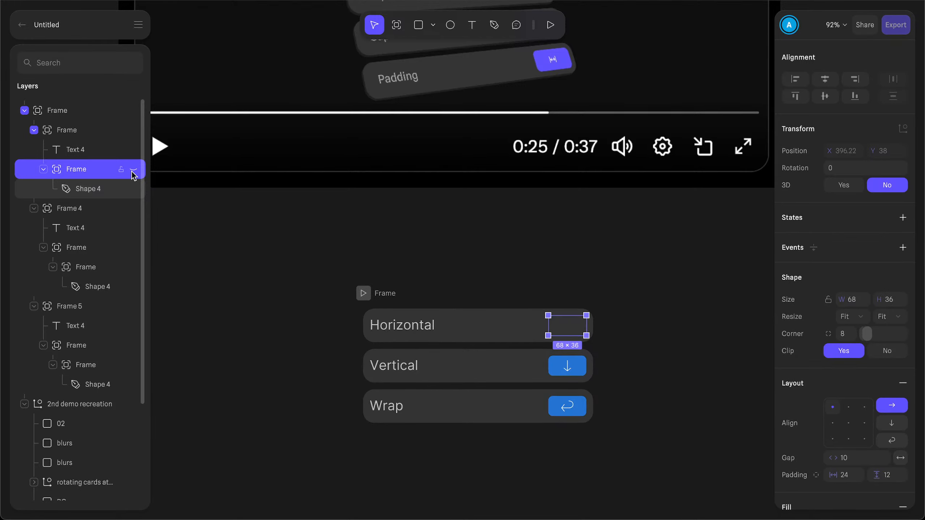
left_click(396, 294)
left_click_drag(397, 298, 373, 283)
double_click(372, 282)
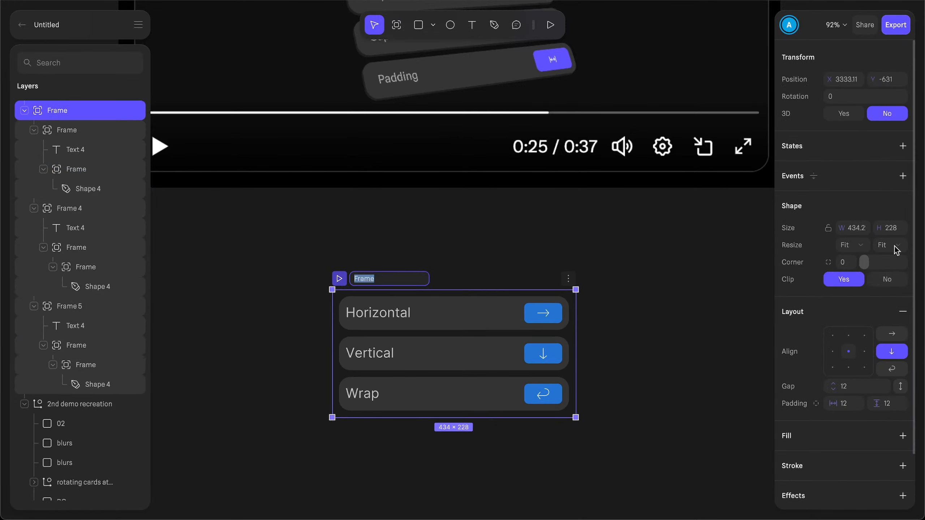
left_click(853, 115)
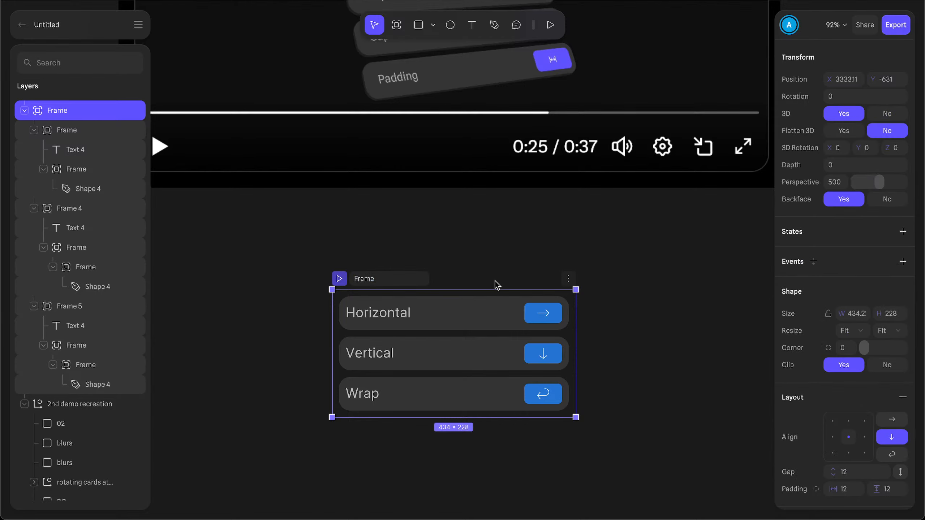
left_click(635, 287)
left_click(371, 280)
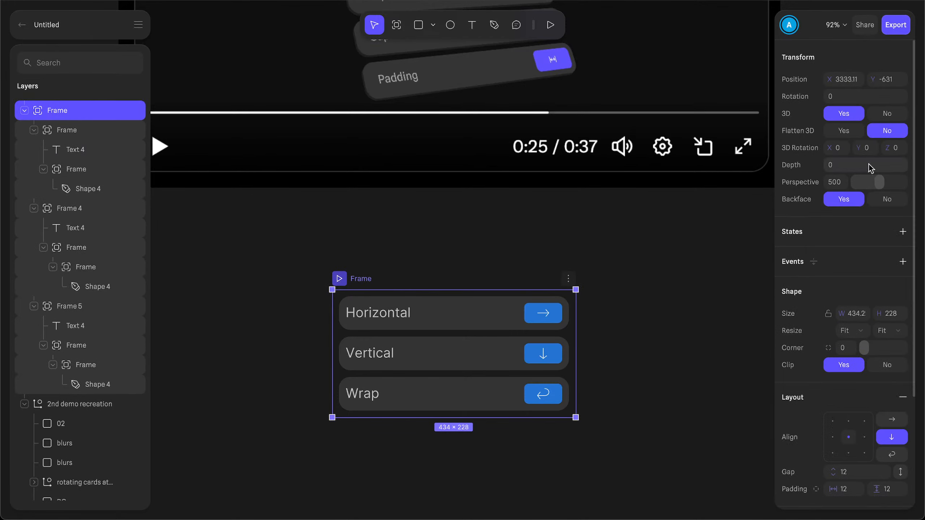
Step: Try 3D rotations of X -25, Y 33 and Z 29 on the outer frame, and reset all three to 0
left_click_drag(853, 150, 813, 149)
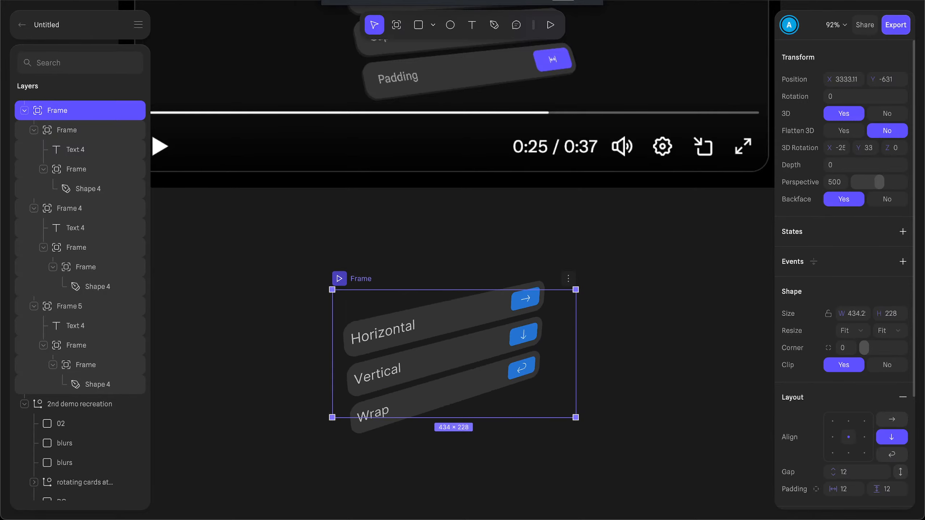
left_click_drag(886, 151, 891, 151)
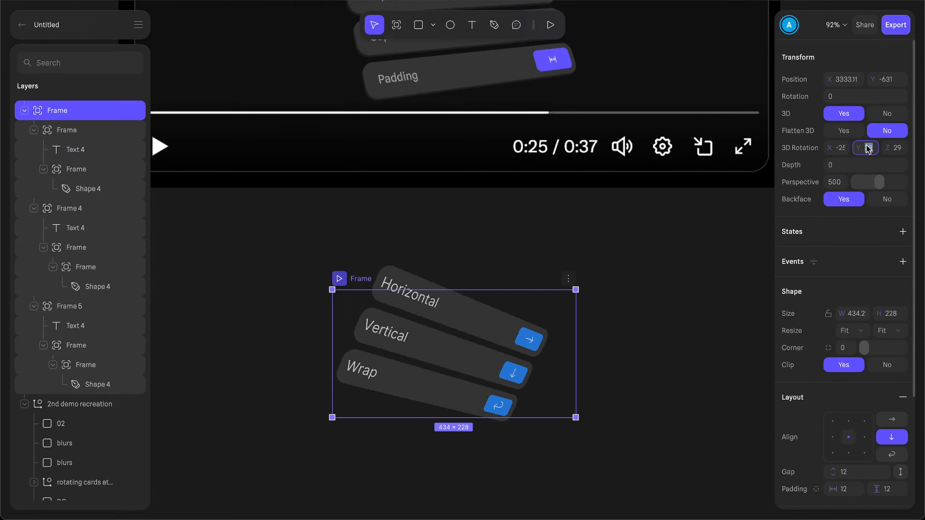
left_click(840, 146)
type("0")
key("Return")
left_click(868, 146)
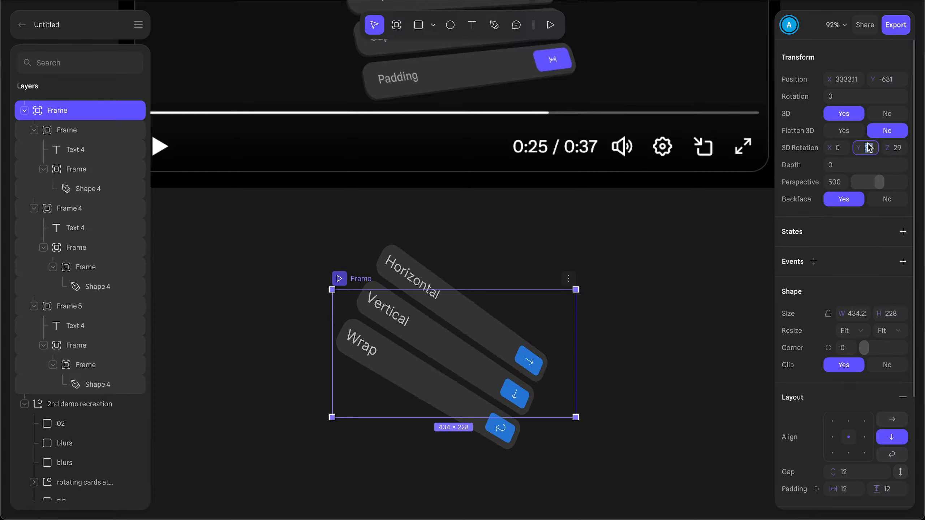
type("0")
key("Return")
left_click(900, 149)
type("0")
key("Return")
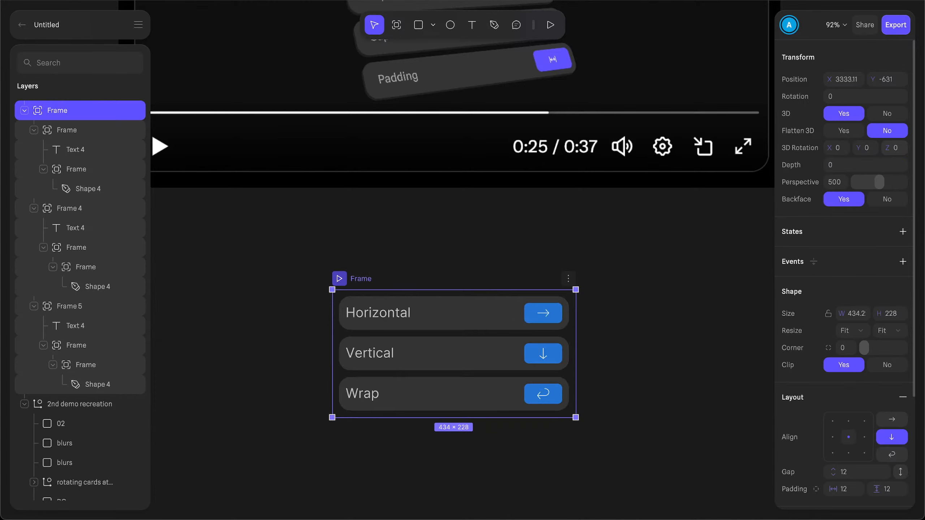
Step: Set the outer frame's 3D rotation to X 29, keeping Y and Z at 0, to match the reference's tilt
scroll(647, 316, "up", 5)
scroll(648, 316, "down", 5, "ctrl")
scroll(648, 316, "right", 2)
scroll(647, 317, "down", 1)
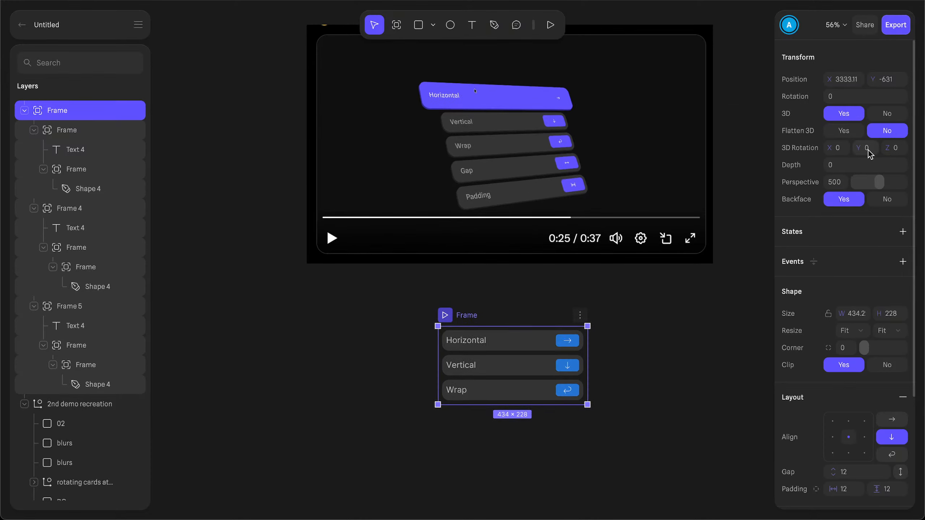
left_click_drag(829, 148, 907, 150)
key("ctrl+z")
key("ctrl+z")
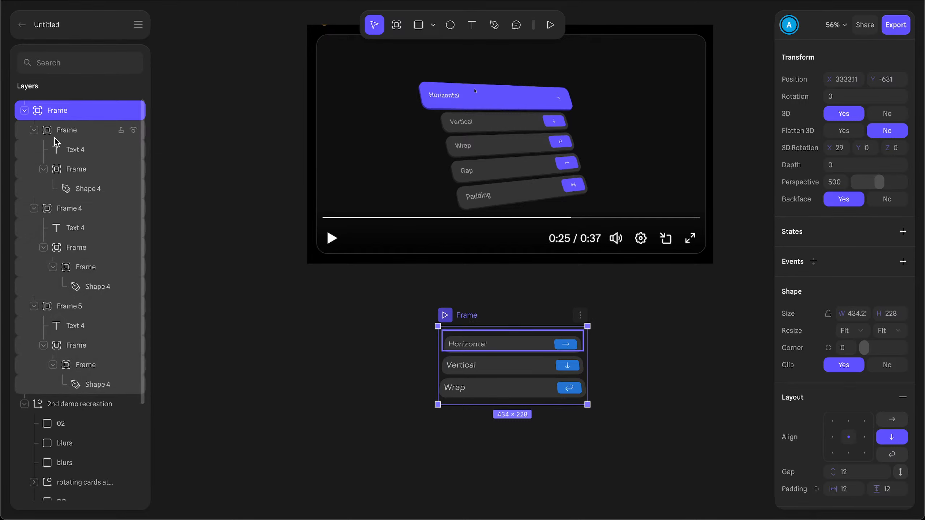
Step: Collapse the three row layers and turn on 3D for all three rows together
left_click(34, 130)
left_click(34, 149)
left_click(33, 169)
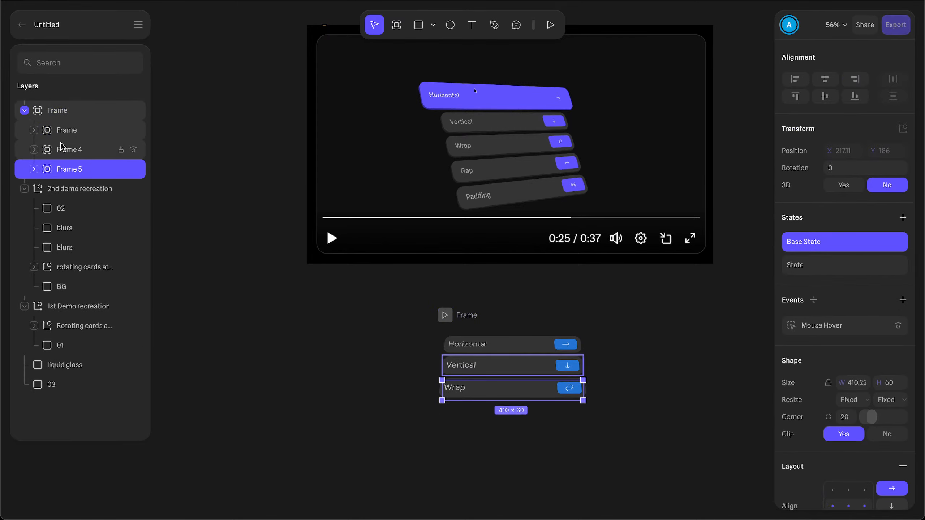
left_click(69, 130)
left_click(69, 169, "shift")
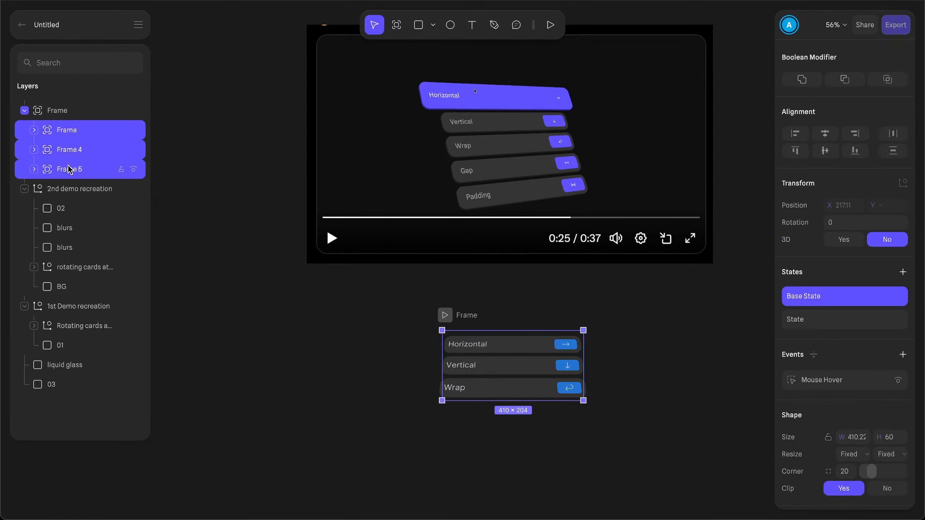
left_click(835, 245)
Step: Try rotating the outer frame -20 about Y and then about Z in 3D, undoing each rotation
left_click(78, 117)
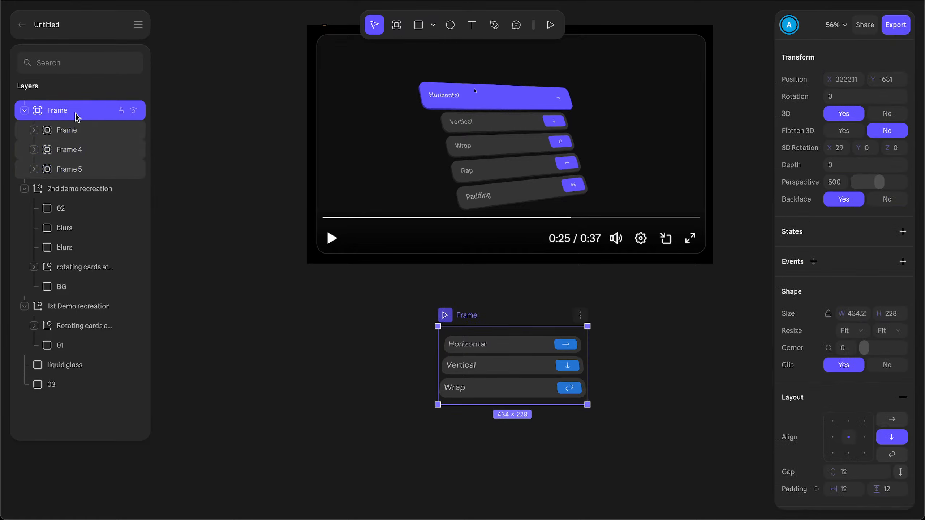
left_click_drag(859, 148, 844, 147)
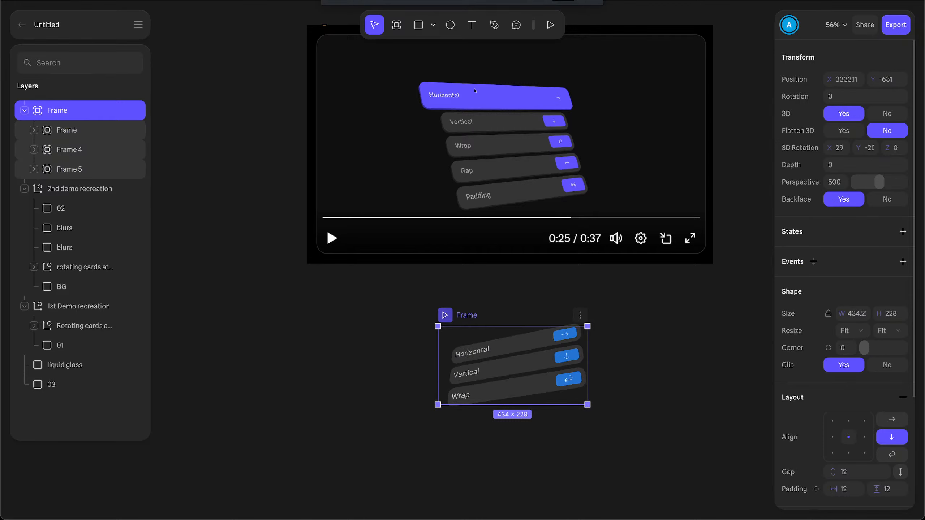
key("super+z")
left_click(877, 149)
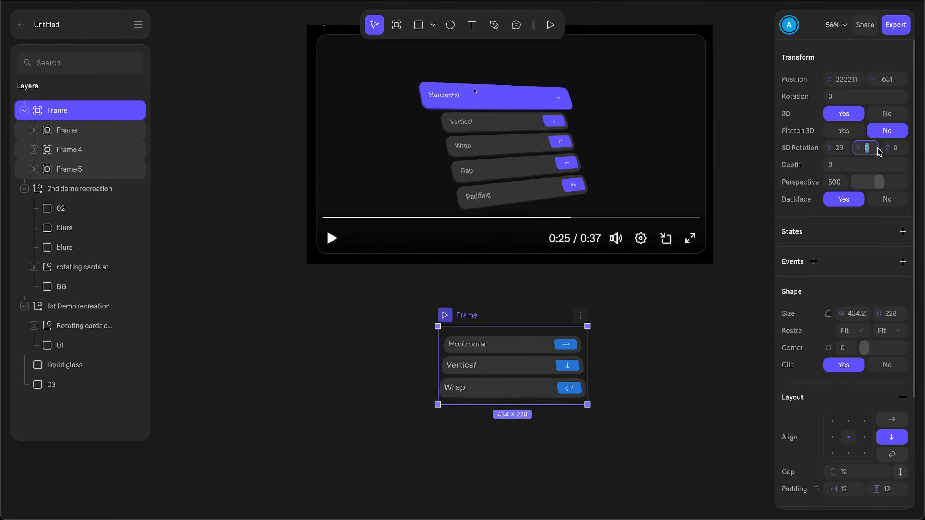
left_click_drag(887, 149, 895, 149)
key("super+z")
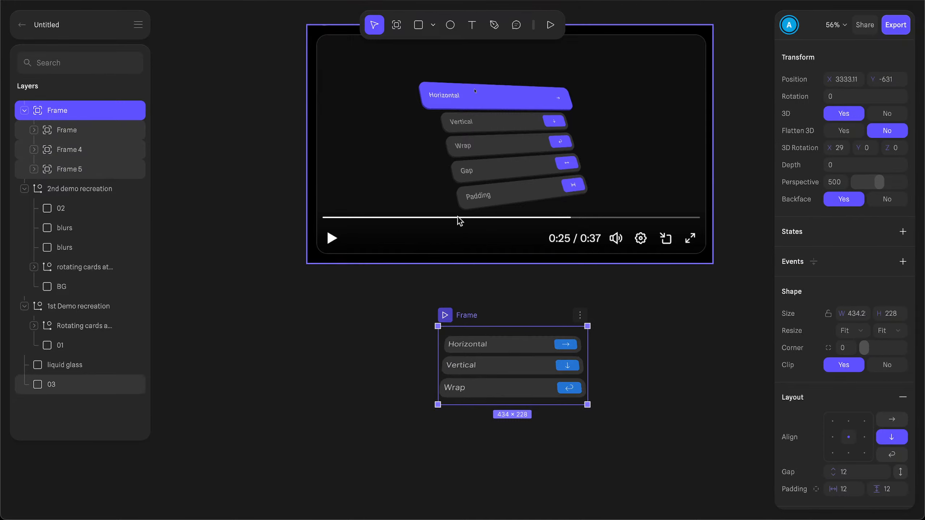
left_click(498, 298)
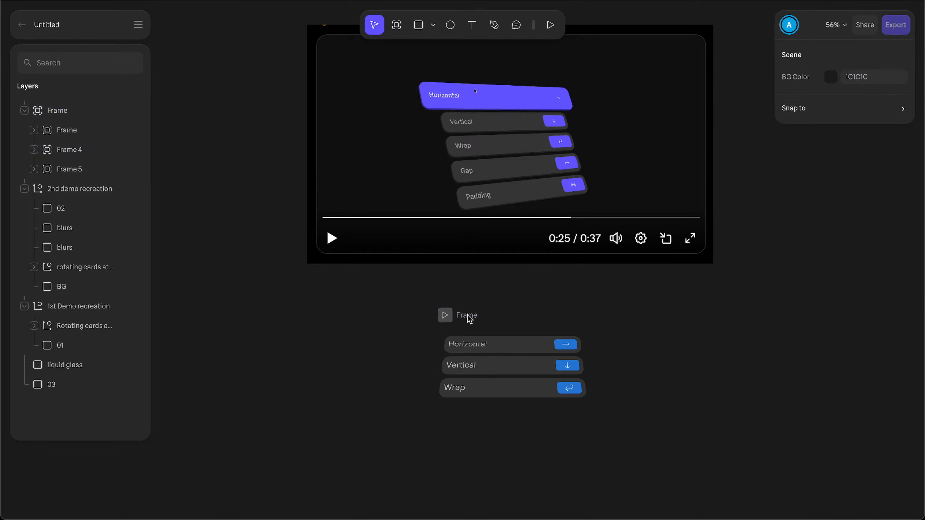
left_click(67, 128)
left_click(74, 169)
left_click(72, 111)
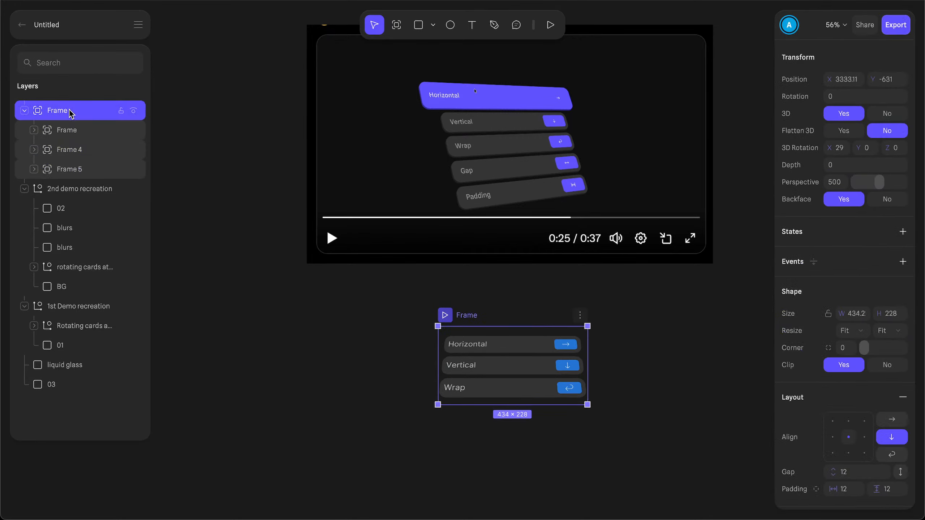
Step: Group the outer frame, rotate the group 45 about Y in 3D, and set the inner frame's 3D X rotation to 23
key("super+g")
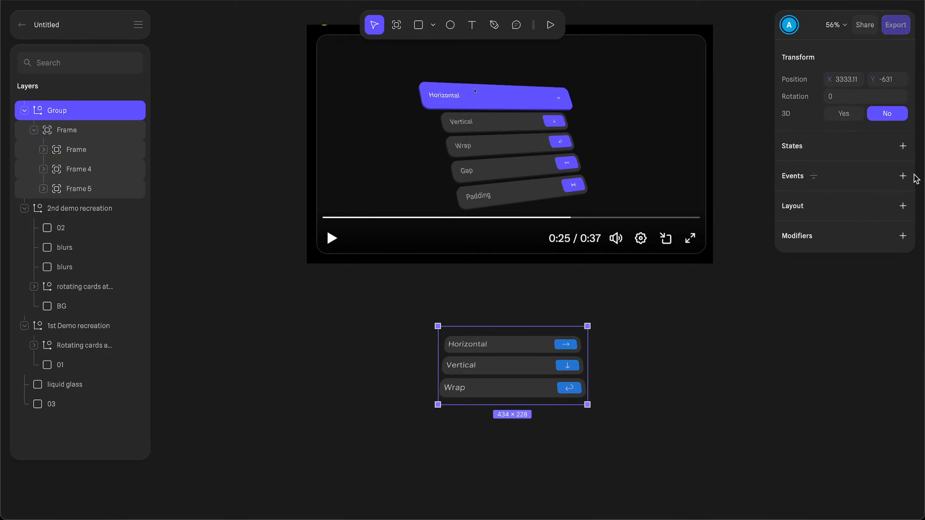
left_click_drag(858, 148, 877, 148)
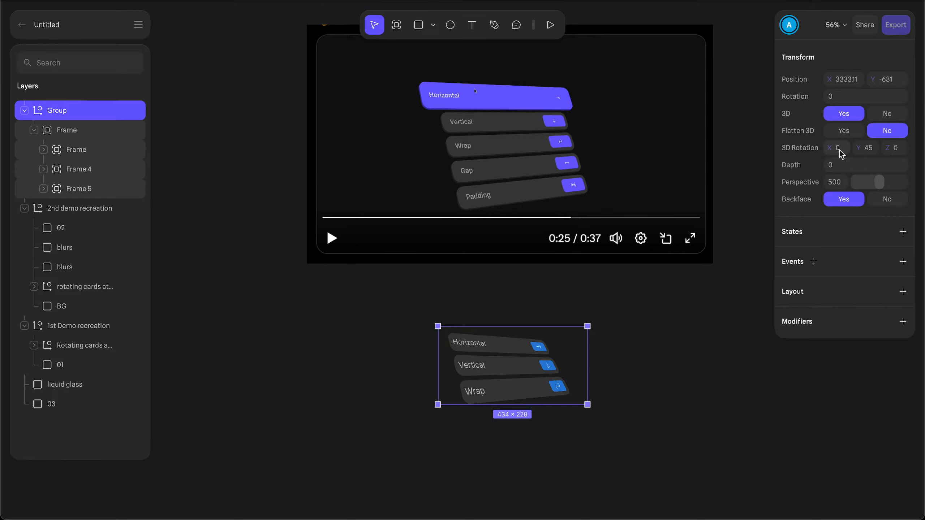
left_click(89, 129)
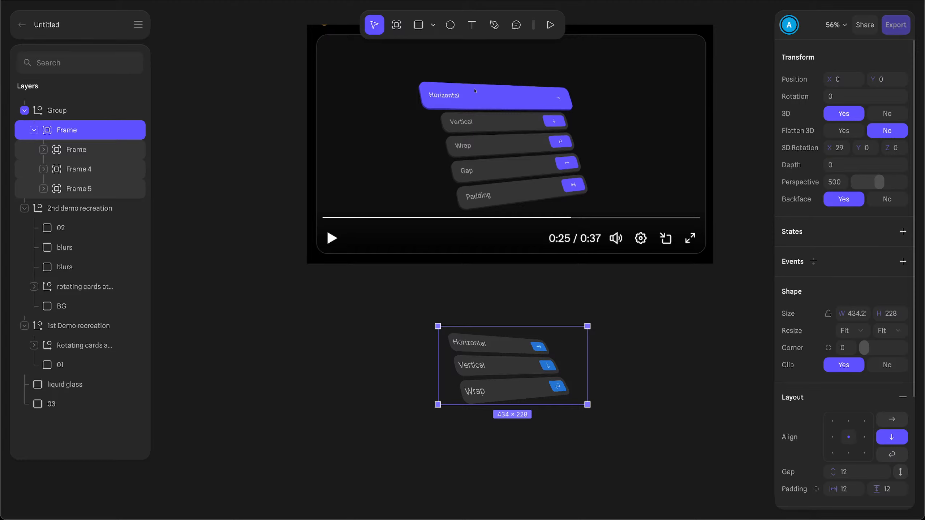
left_click_drag(839, 148, 838, 147)
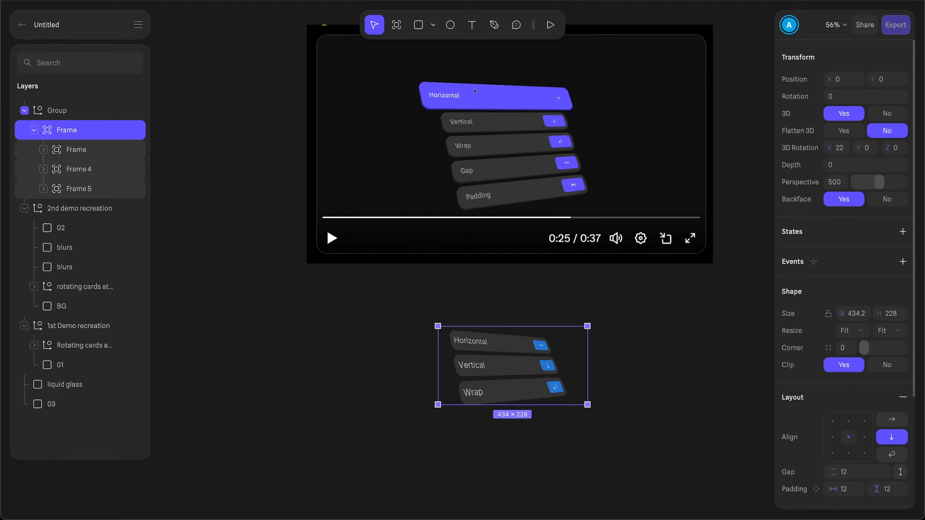
scroll(553, 290, "down", 5)
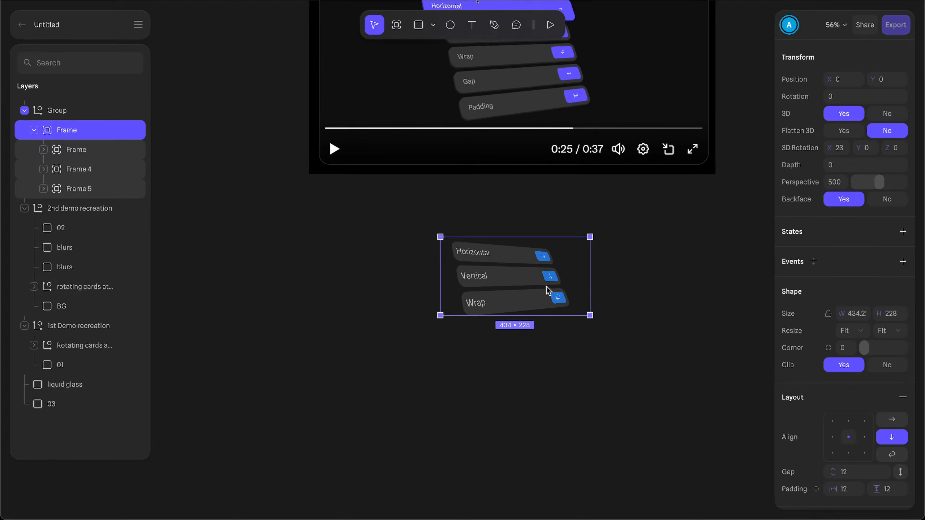
left_click(494, 236)
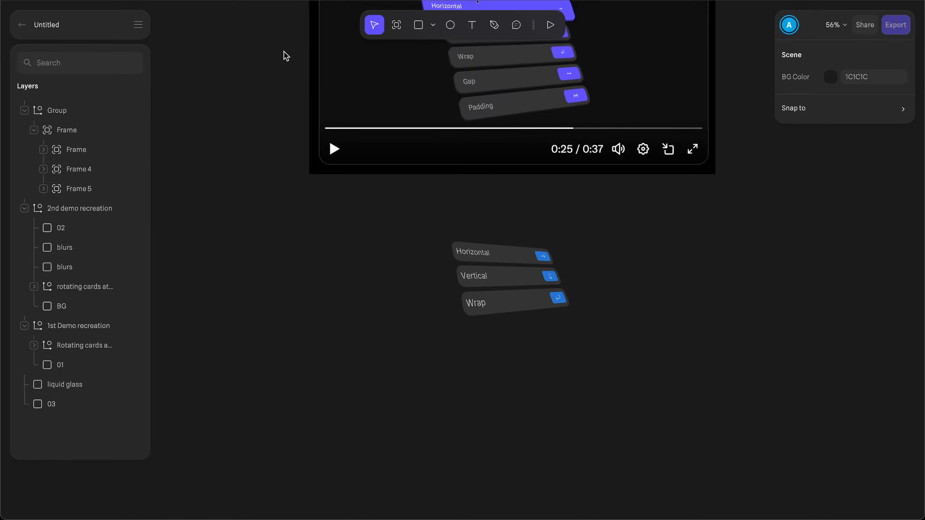
Step: Draw a background frame about 881 × 610 around the tilted list and fill it with black (000000)
left_click(396, 25)
mouse_move(362, 187)
left_mouse_down()
mouse_move(709, 430)
mouse_move(665, 397)
left_mouse_up()
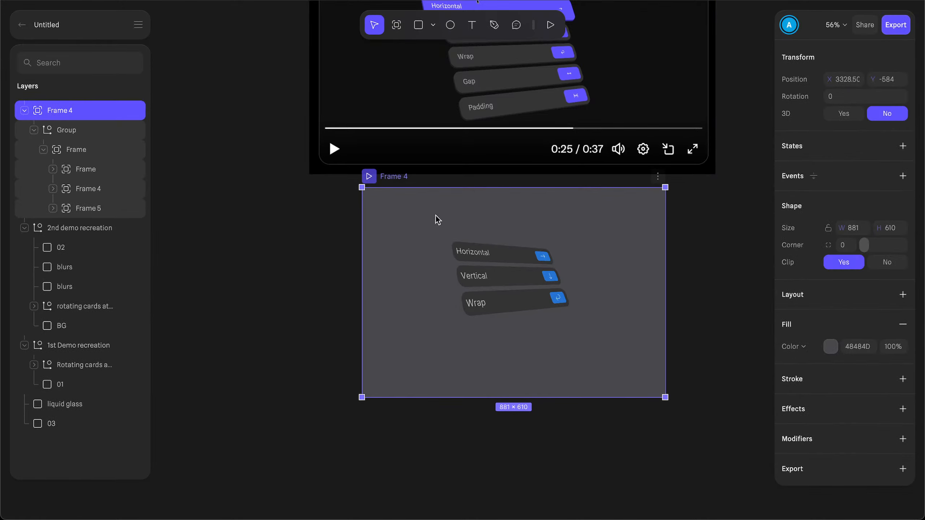
left_click(831, 347)
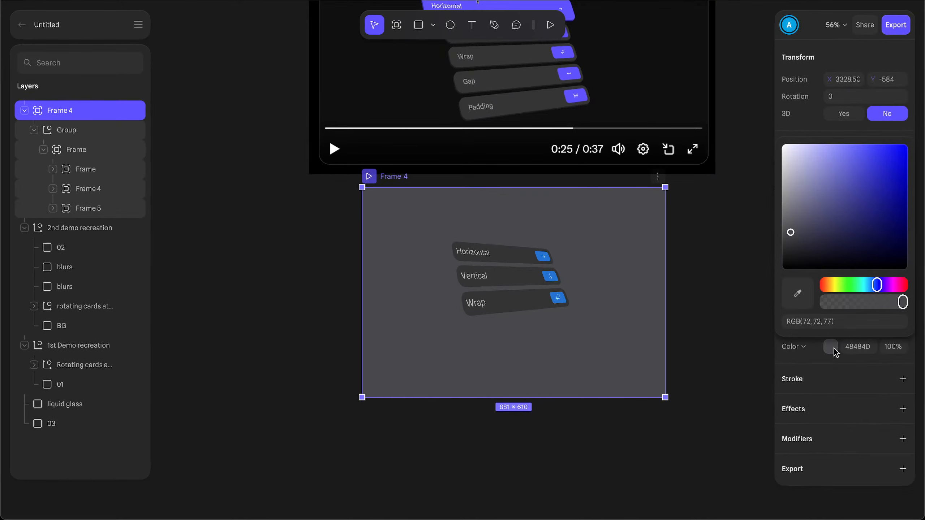
left_click_drag(791, 268, 724, 302)
scroll(575, 402, "up", 1)
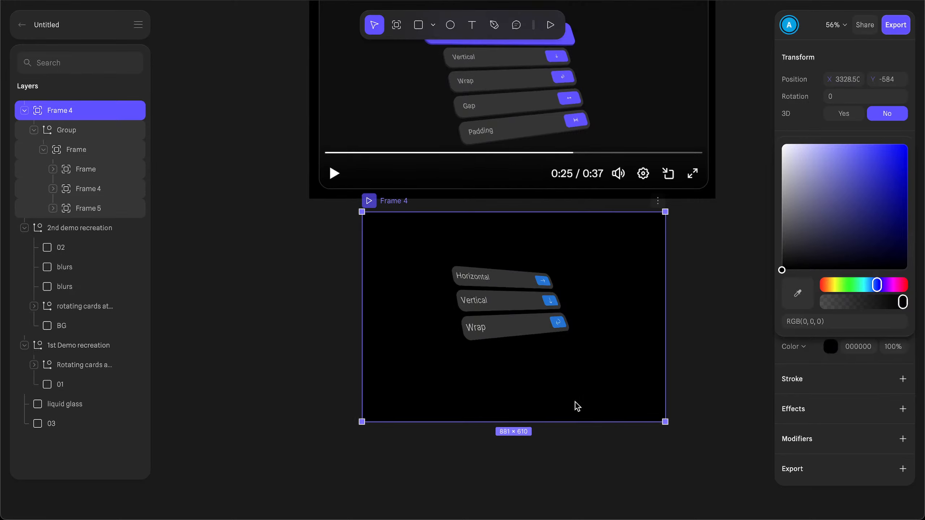
Step: Preview the black frame and test the hover transitions on the tilted rows
scroll(575, 402, "up", 3, "ctrl")
scroll(575, 401, "up", 1)
left_click(327, 178)
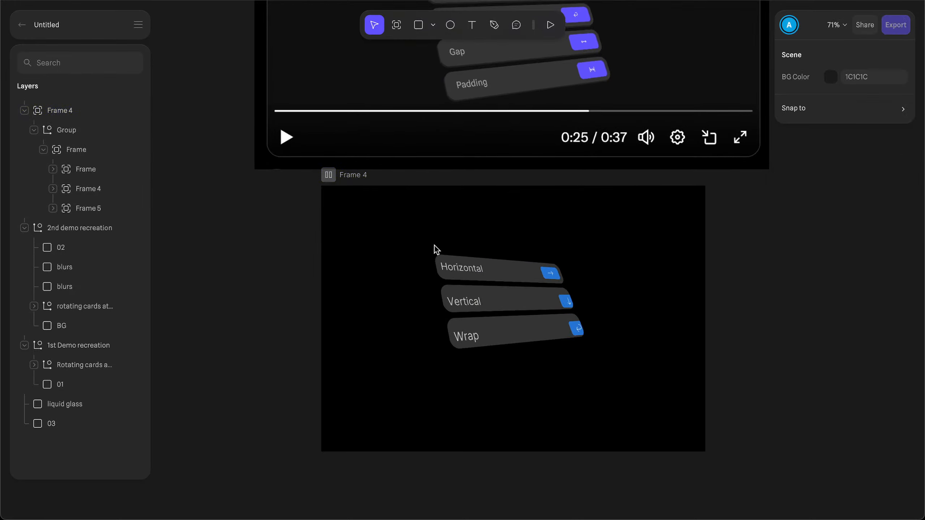
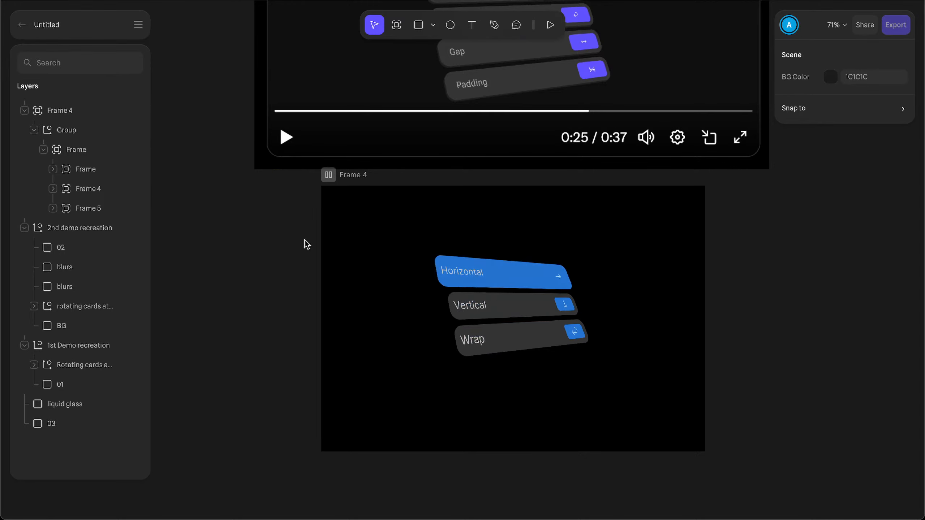
Step: Set the 3D X rotation of the frame inside the group to 19, comparing the tilt with the reference
left_click(70, 150)
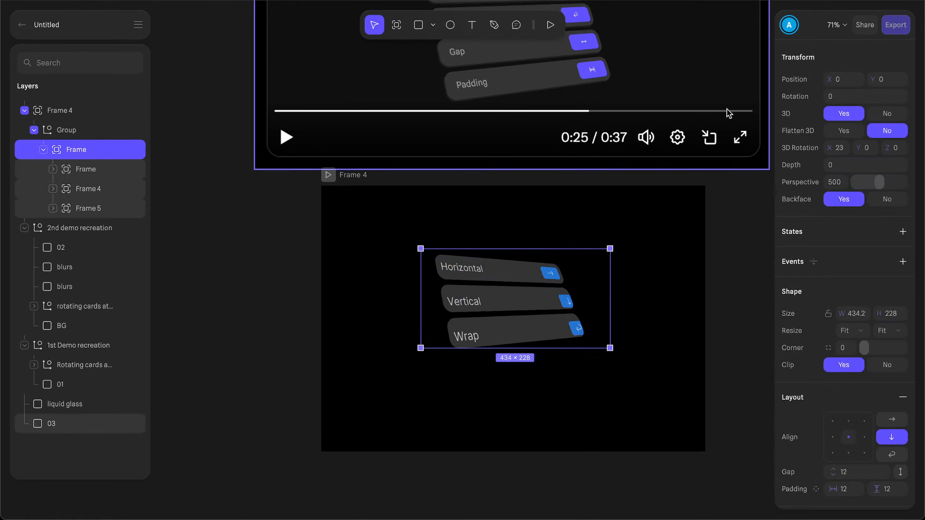
mouse_move(828, 148)
left_mouse_down()
mouse_move(851, 147)
mouse_move(806, 147)
mouse_move(825, 147)
left_mouse_up()
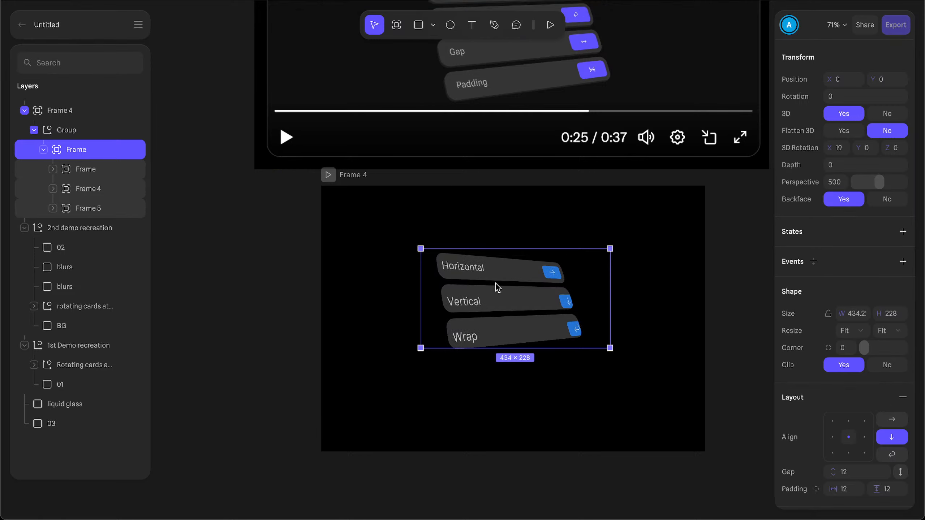
scroll(450, 149, "up", 5)
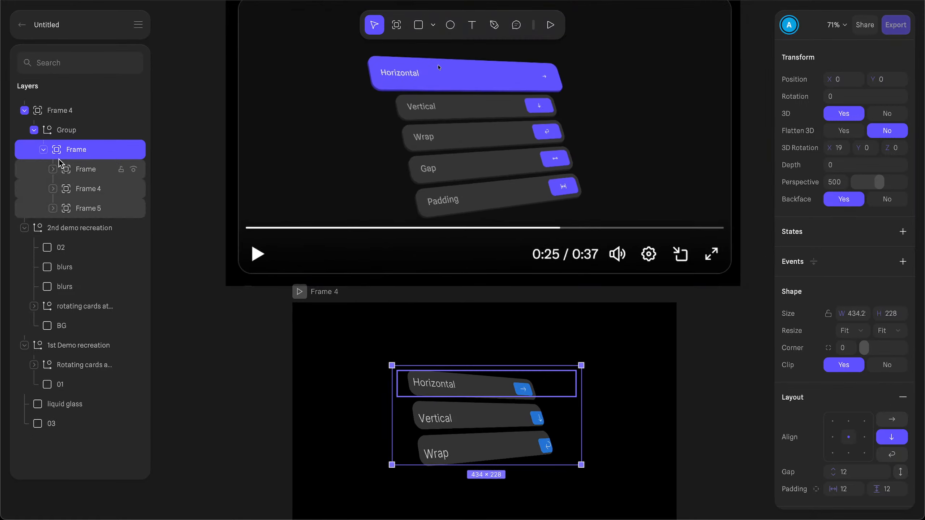
Step: Turn on 3D for the Wrap row's arrow shape, its icon frame, the blue button frame and the text label
left_click(86, 171)
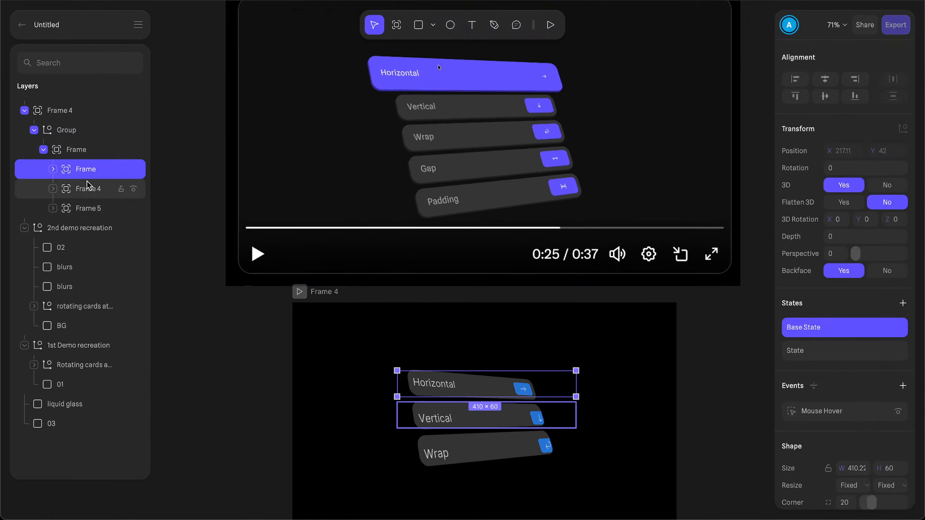
left_click(58, 186)
left_click(52, 208)
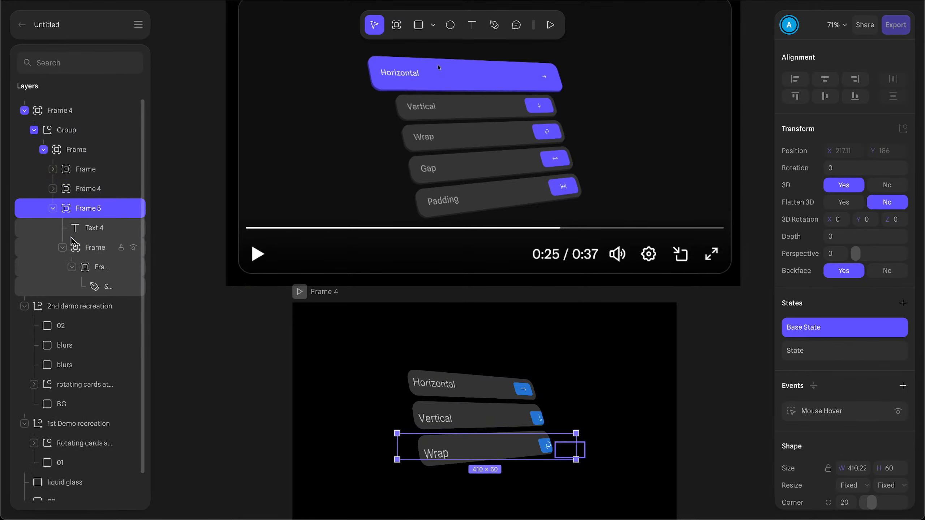
left_click(94, 288)
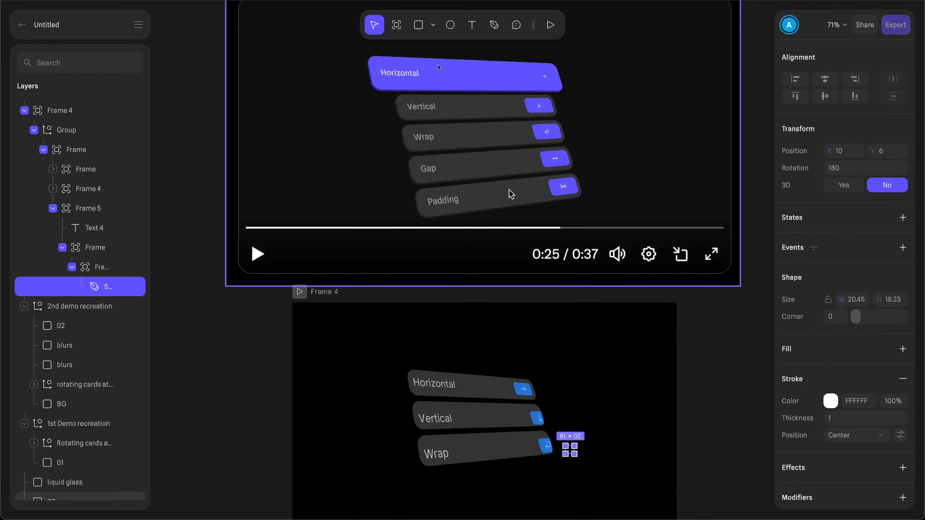
left_click(836, 185)
left_click(90, 267)
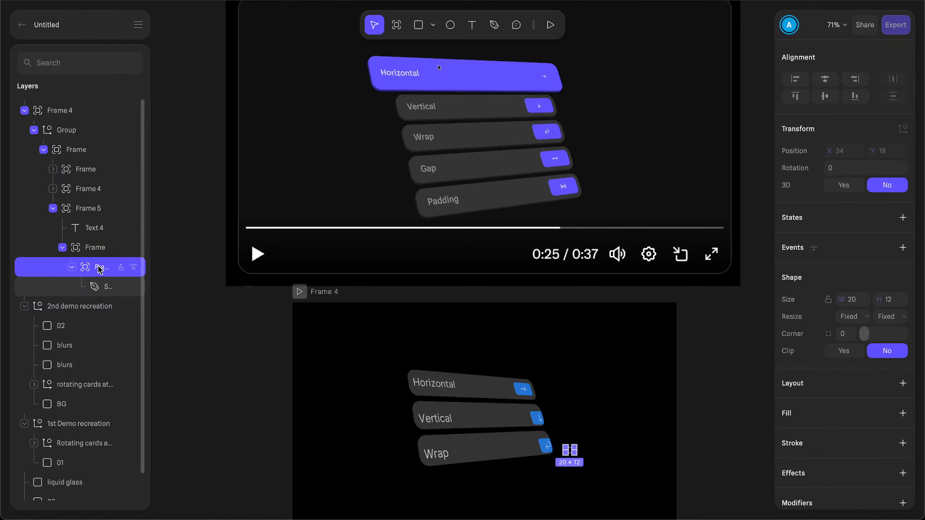
left_click(844, 185)
left_click(97, 248)
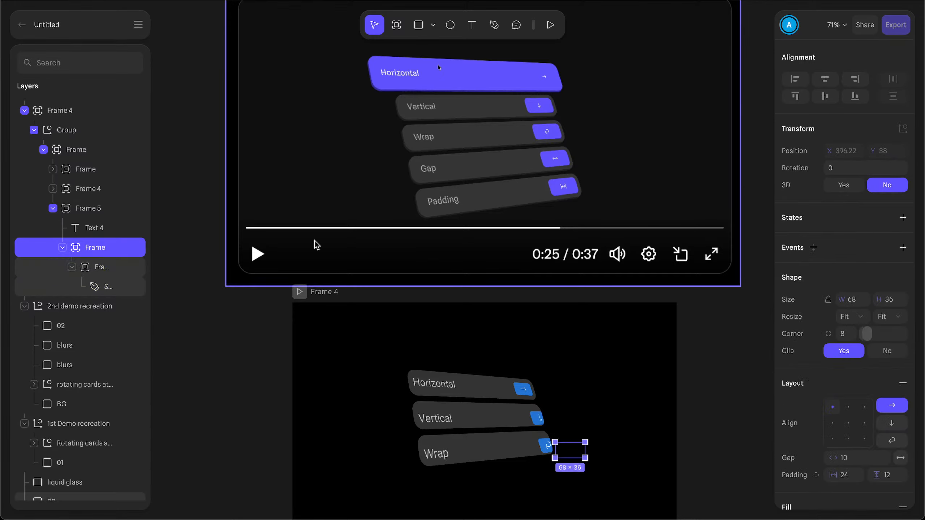
left_click(842, 187)
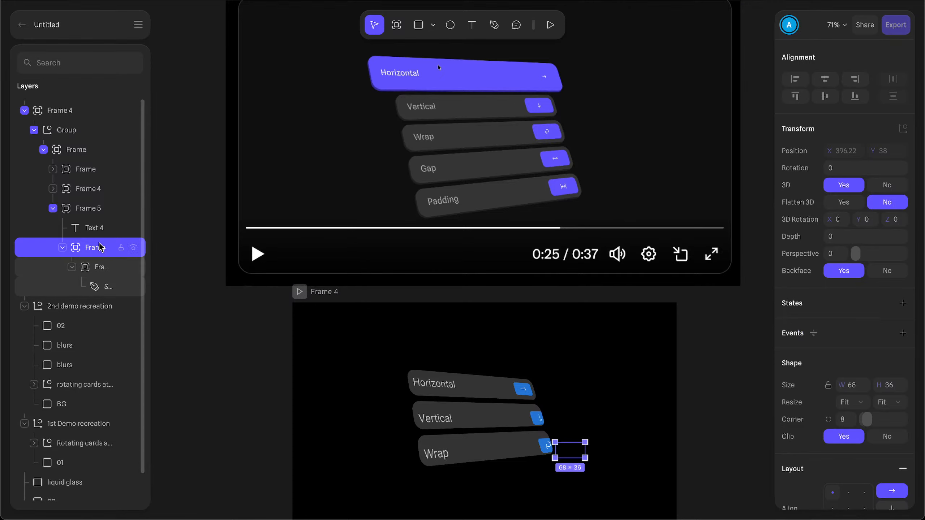
left_click(94, 227)
left_click(849, 187)
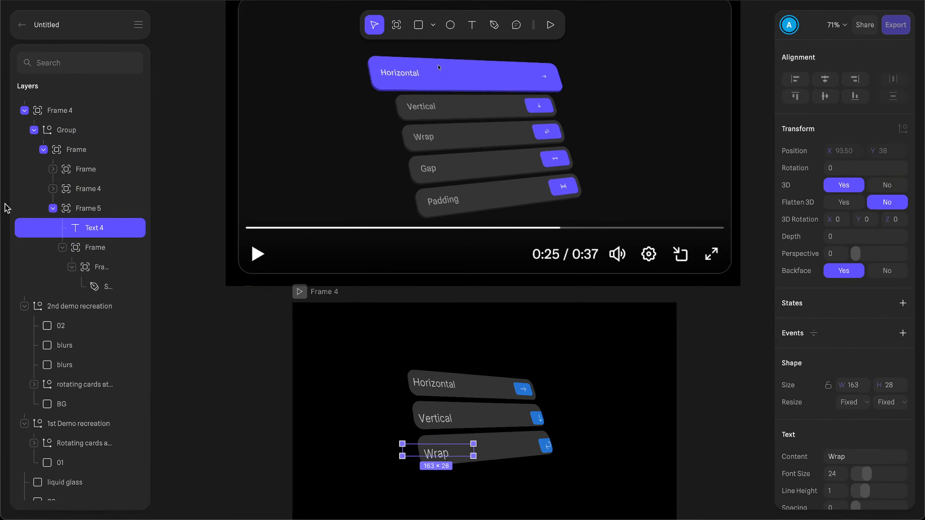
left_click(77, 209)
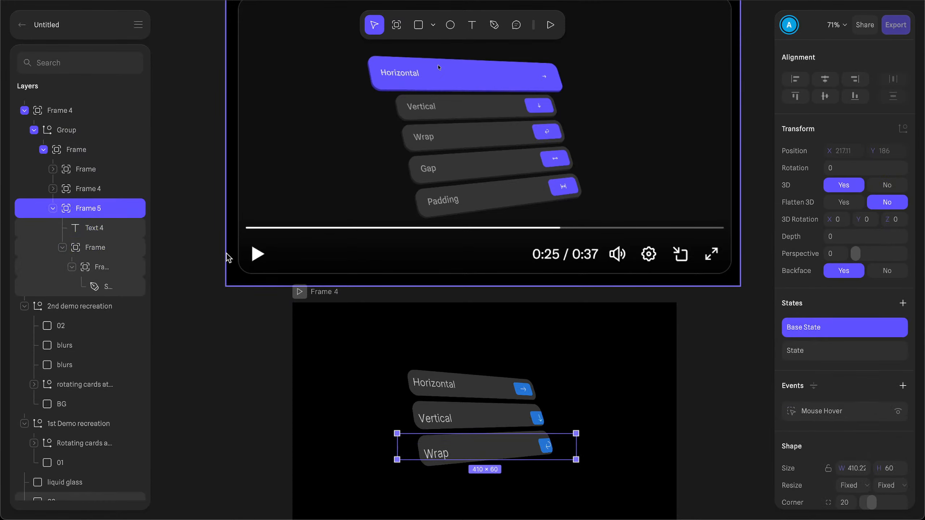
Step: Turn on 3D for the Vertical row's arrow shape, its icon frame, the blue button frame and the text label
left_click(53, 188)
left_click(98, 267)
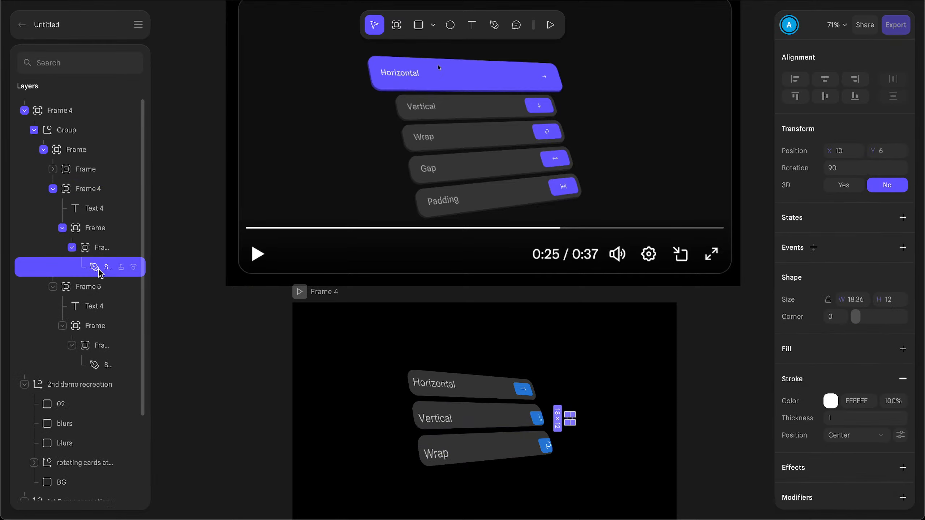
left_click(843, 185)
left_click(96, 247)
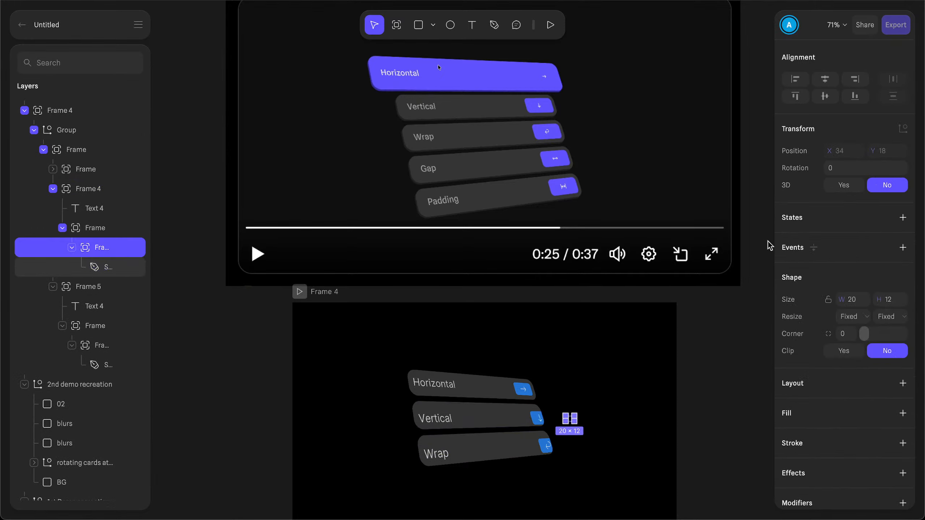
left_click(835, 186)
left_click(109, 228)
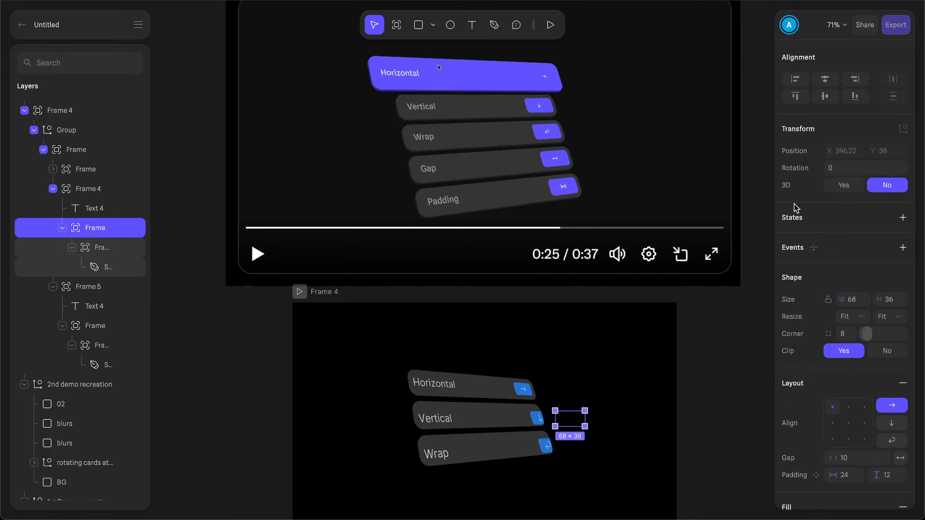
left_click(831, 189)
left_click(94, 208)
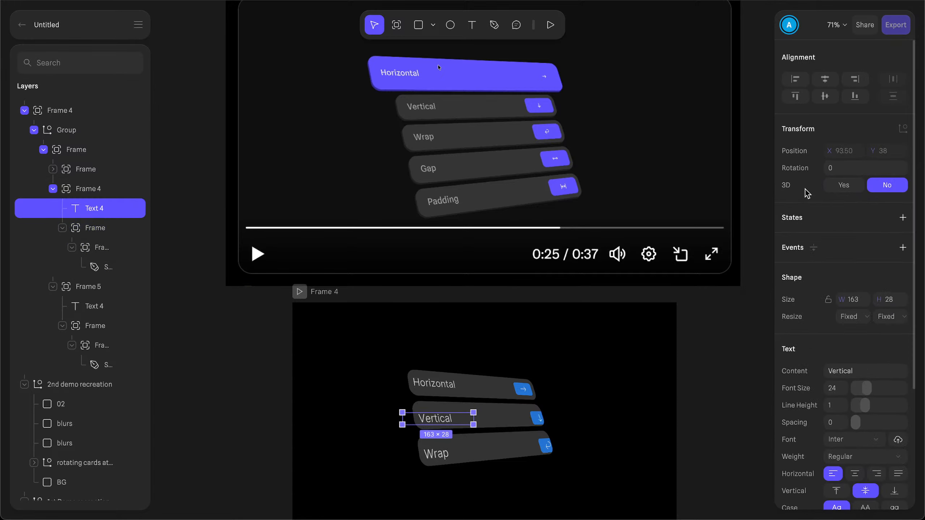
left_click(842, 185)
left_click(86, 188)
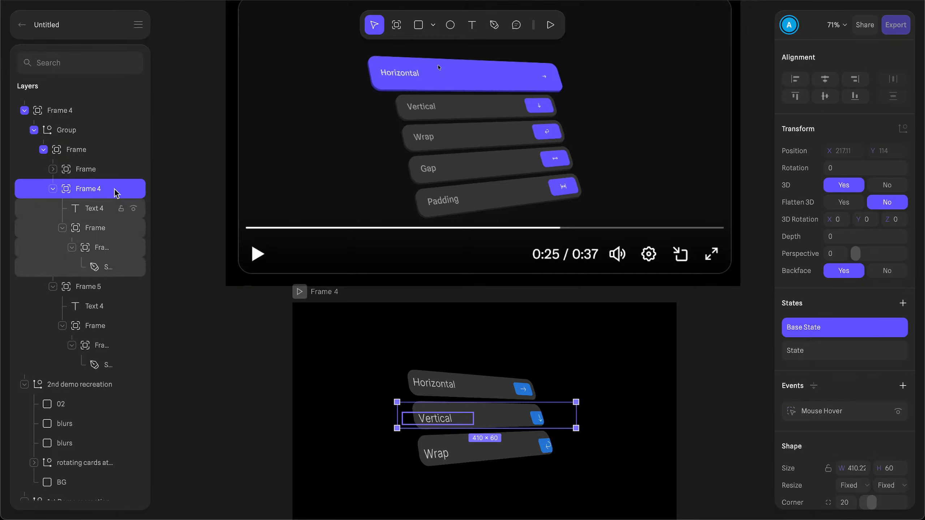
Step: Turn on 3D for the Horizontal row's arrow shape, its blue button frame and the text label
left_click(85, 174)
left_click(53, 169)
left_click(62, 208)
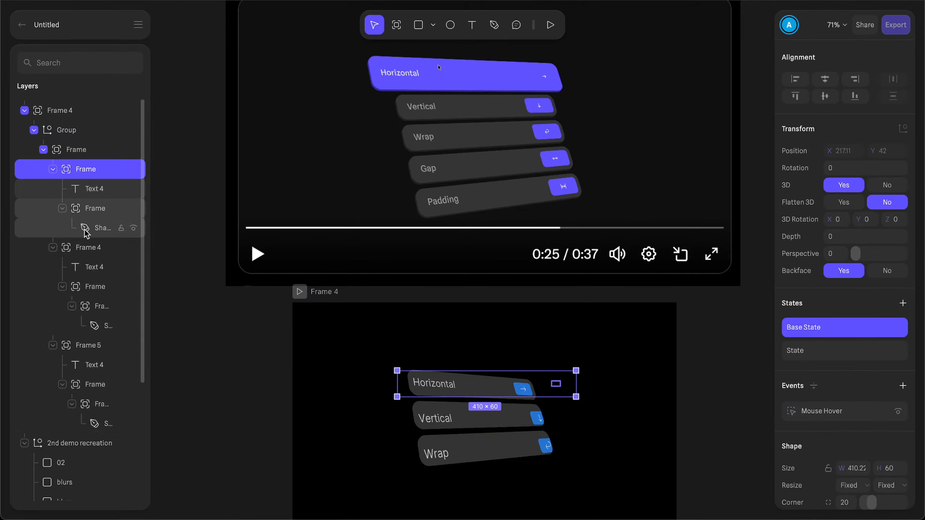
left_click(94, 228)
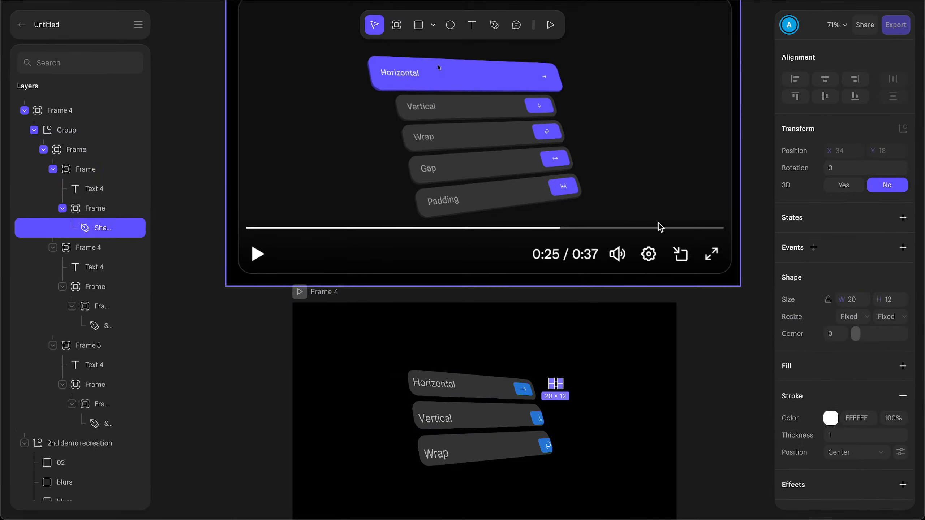
left_click(96, 208)
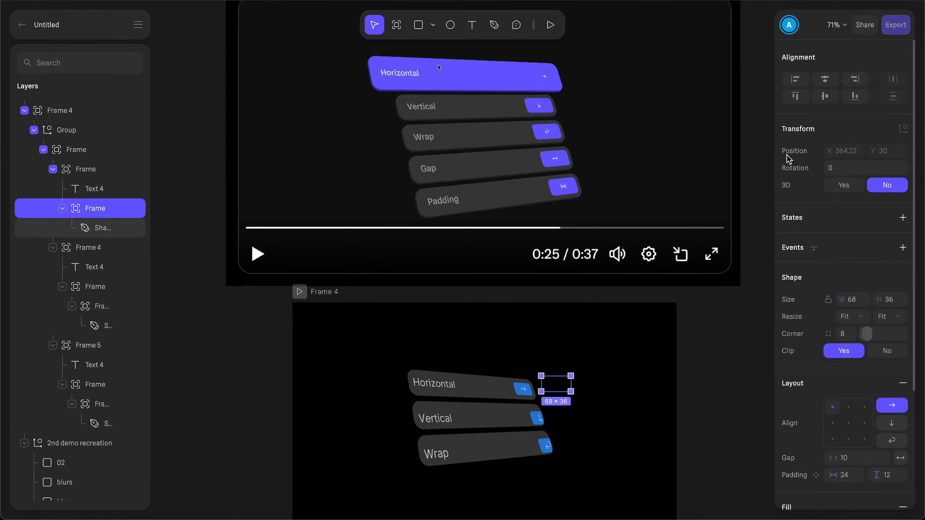
left_click(92, 189)
left_click(834, 189)
left_click(91, 169)
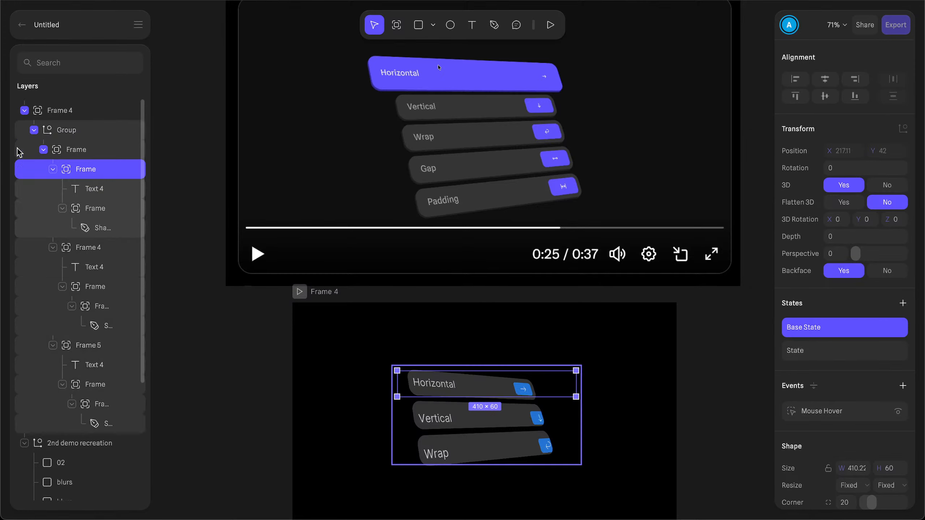
Step: Check the 3D settings of the list frame and its group, and preview the hover transitions again
left_click(72, 149)
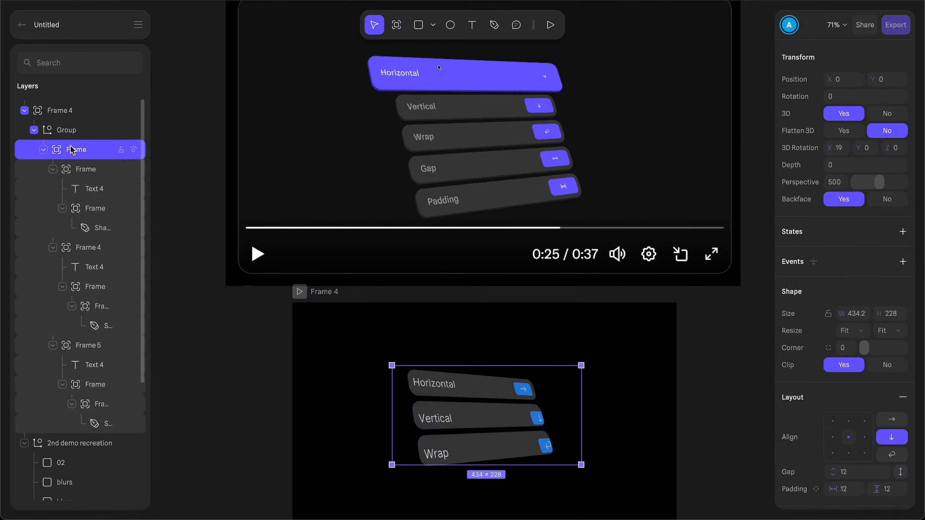
left_click(75, 134)
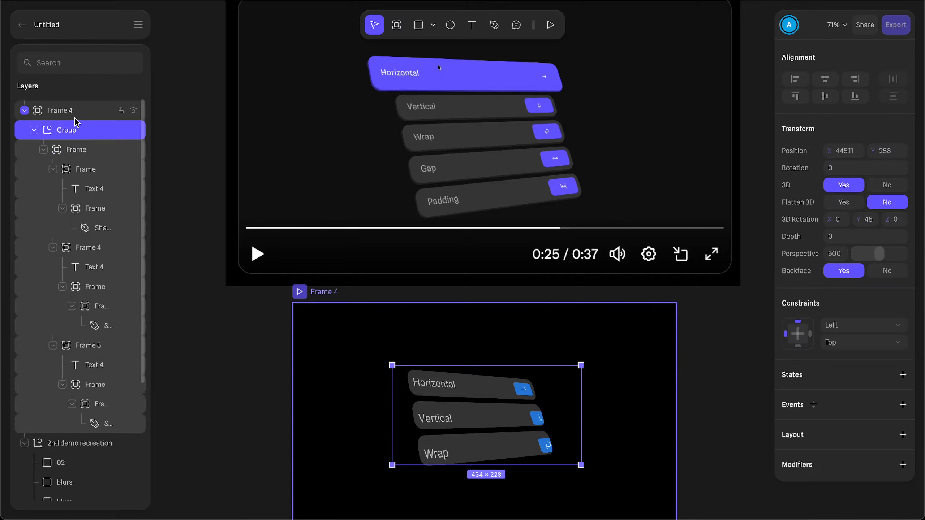
scroll(395, 251, "down", 4)
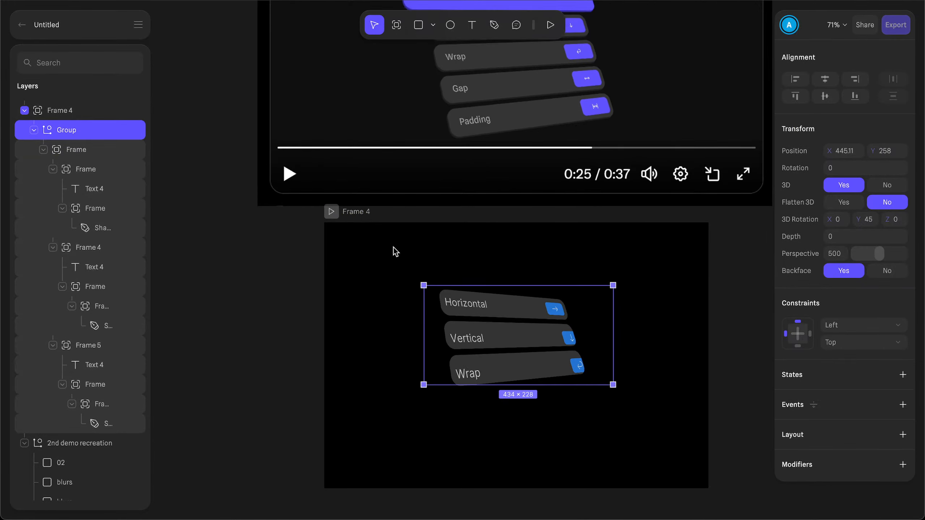
left_click(331, 211)
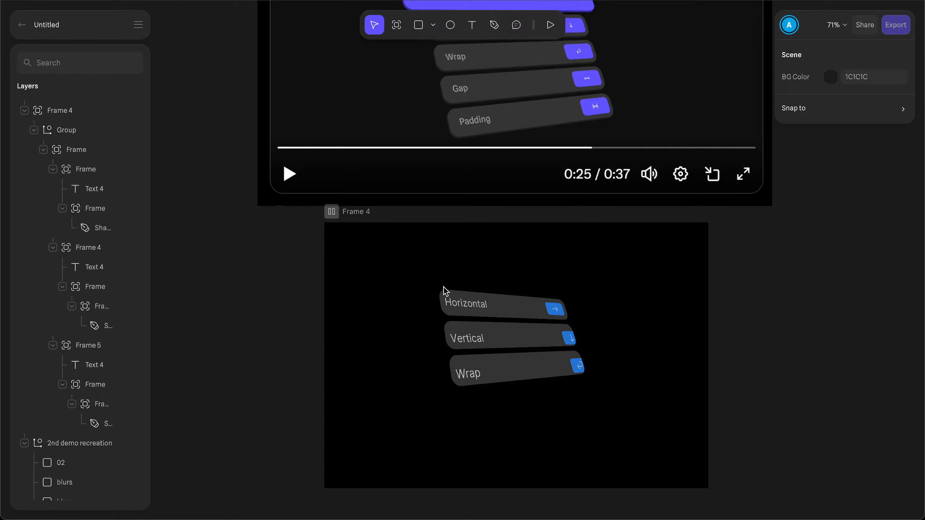
Step: Stop the preview and refresh the Vertical and Wrap rows' layout, switching the Wrap row to its hover State and back to Base State
left_click(332, 211)
left_click(519, 340)
scroll(503, 333, "down", 2)
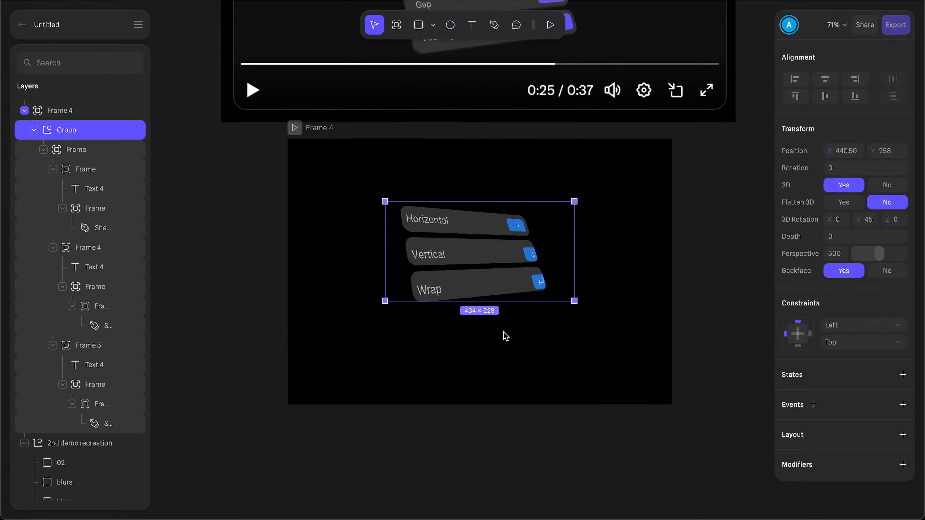
scroll(506, 327, "up", 5, "ctrl")
scroll(506, 327, "down", 3, "ctrl")
scroll(473, 313, "up", 1)
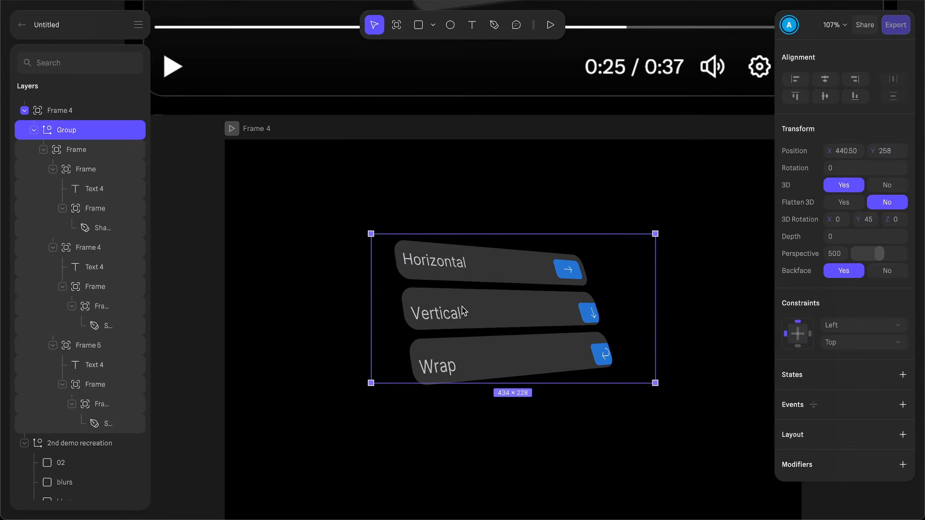
left_click(461, 307)
left_click(462, 308)
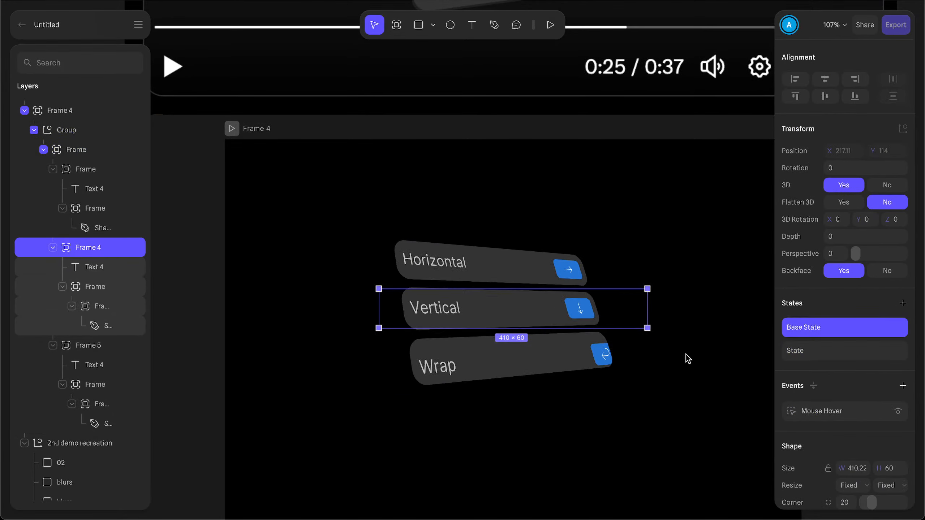
left_click(73, 345)
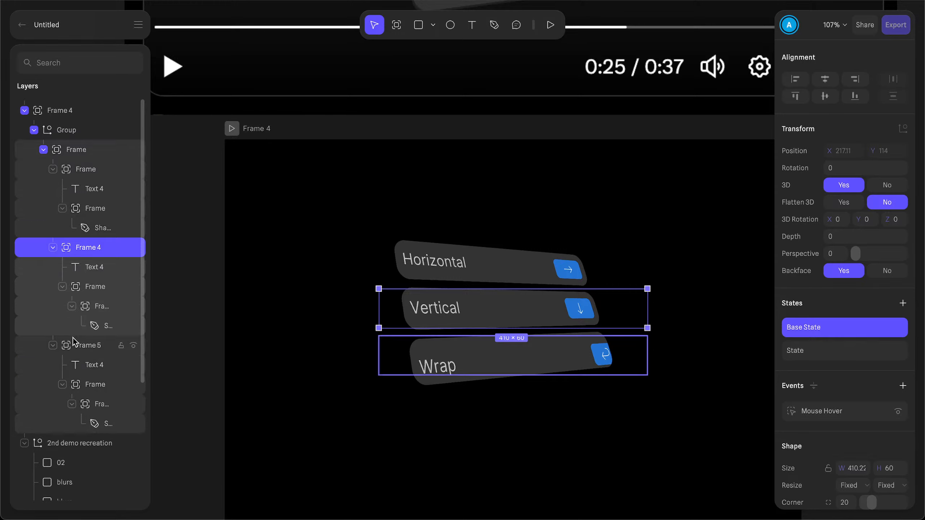
left_click(805, 344)
left_click(810, 330)
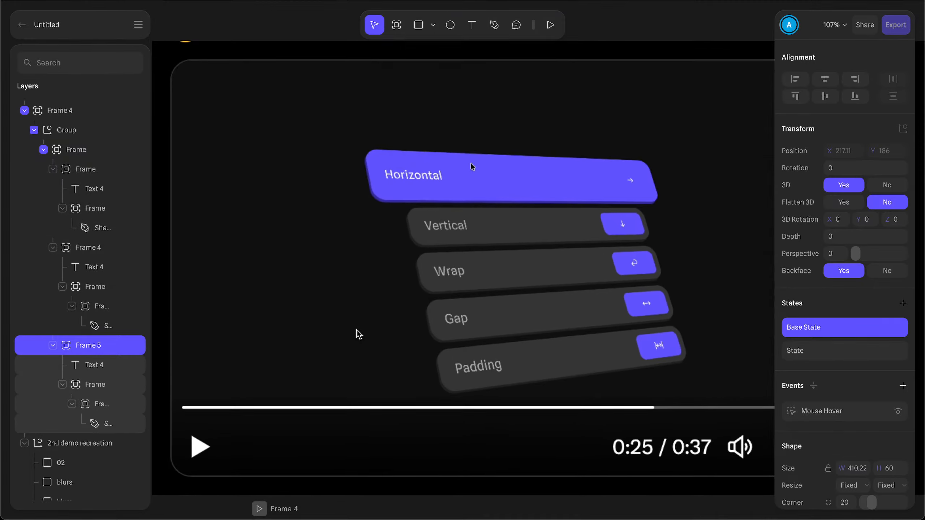
Step: Add an Inner Shadow effect to the Horizontal row, imitating the edge thickness of the reference rows
scroll(414, 197, "up", 5, "ctrl")
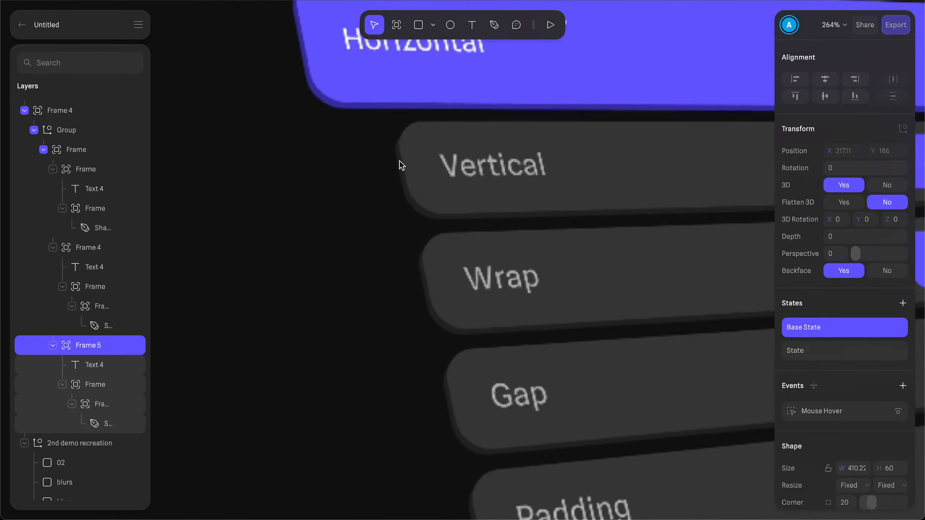
scroll(400, 164, "down", 3, "ctrl")
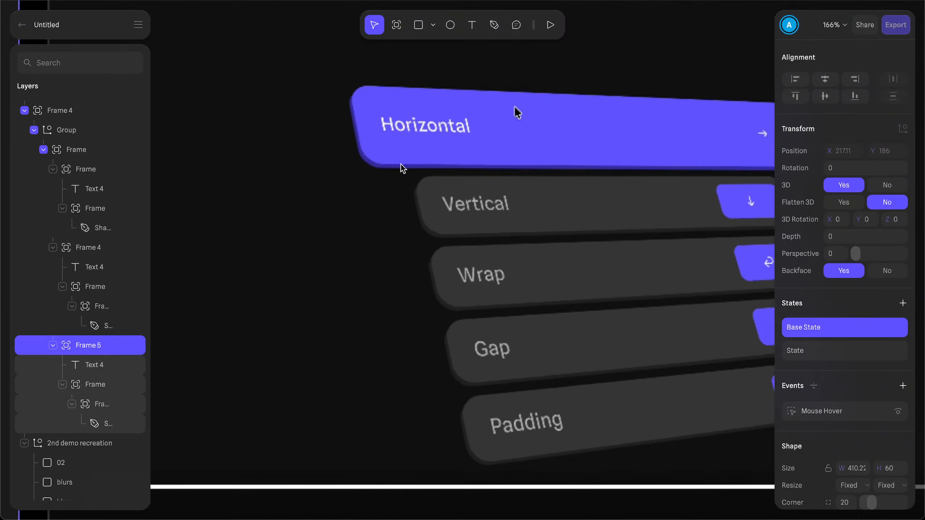
scroll(401, 165, "down", 2, "ctrl")
scroll(400, 164, "down", 3)
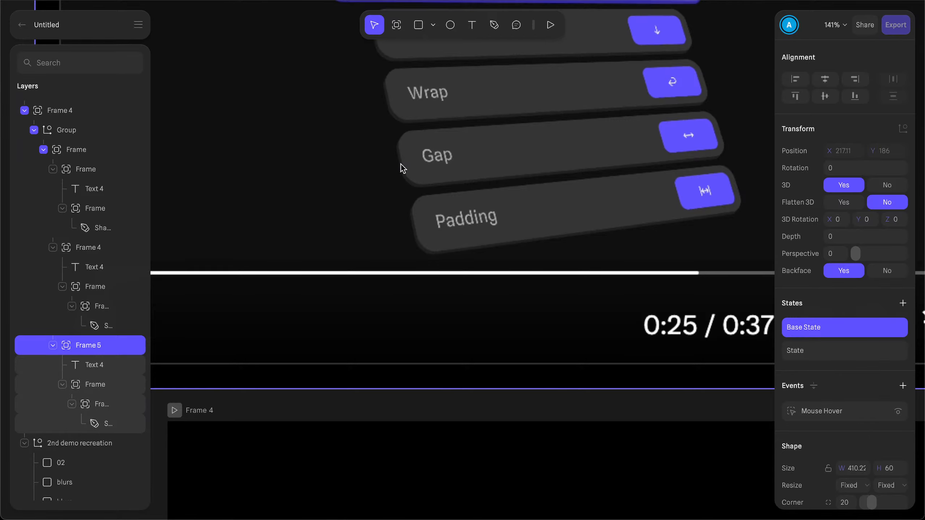
scroll(400, 164, "down", 9)
left_click(473, 259)
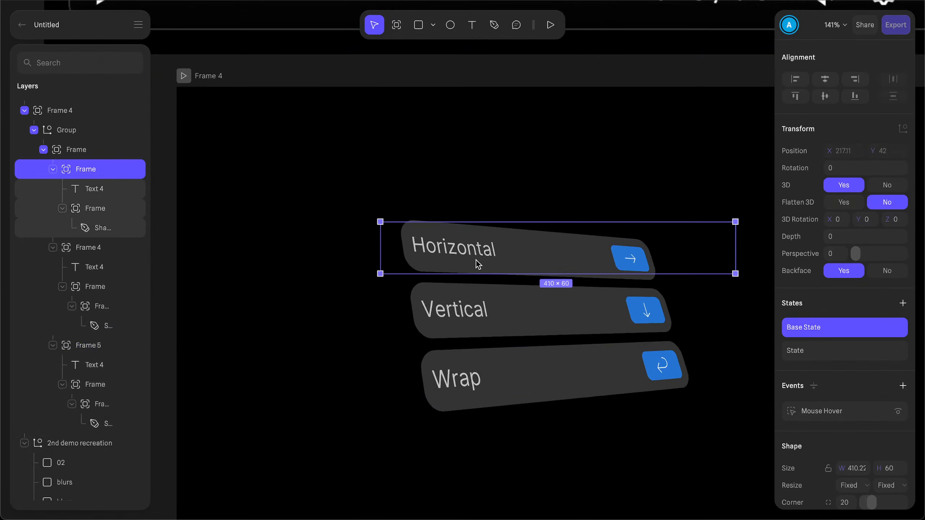
scroll(896, 440, "down", 5)
left_click(903, 433)
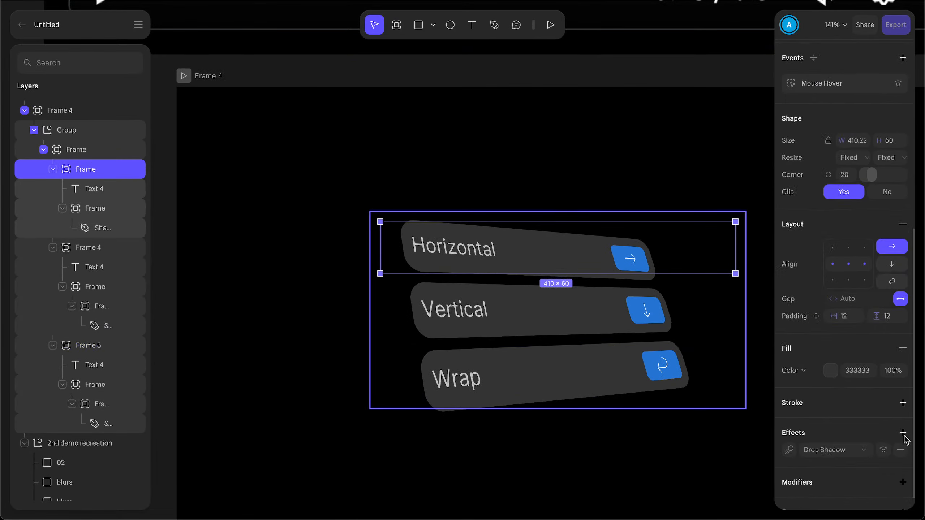
left_click(803, 452)
left_click(813, 454)
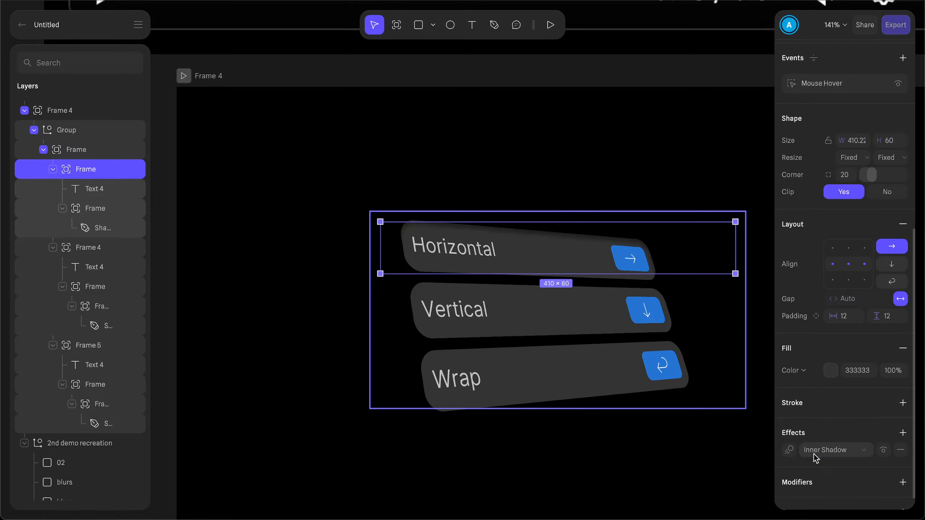
Step: Set the Horizontal row's inner shadow to offset X 2, Y -2 and blur 0
left_click(794, 451)
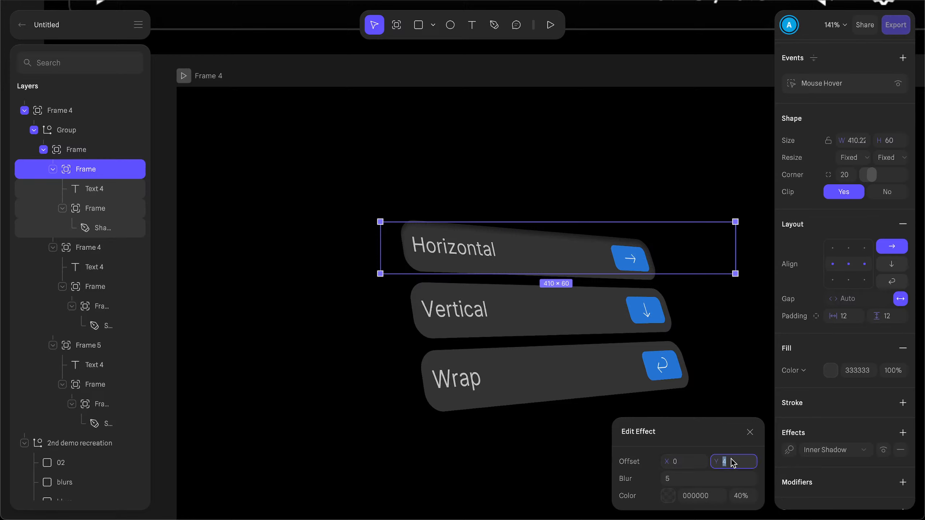
type("0")
left_click(691, 467)
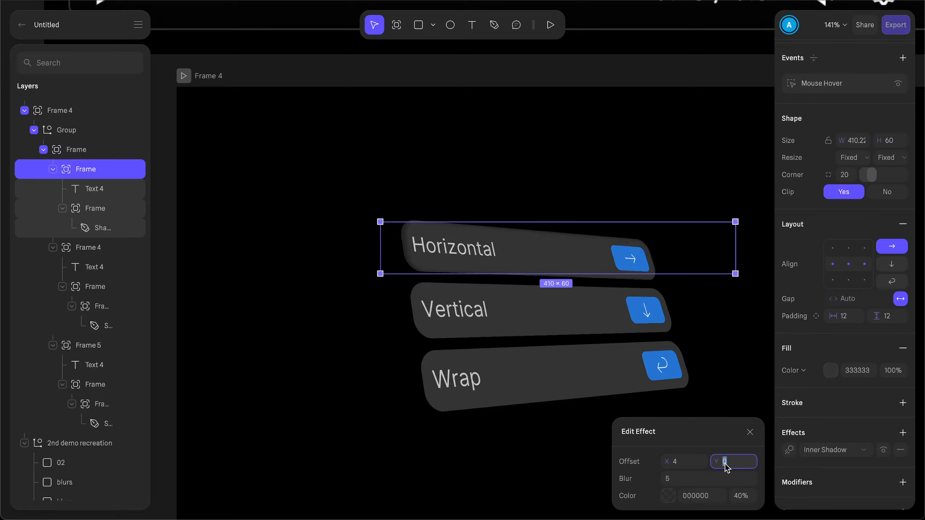
type("-4")
key("Return")
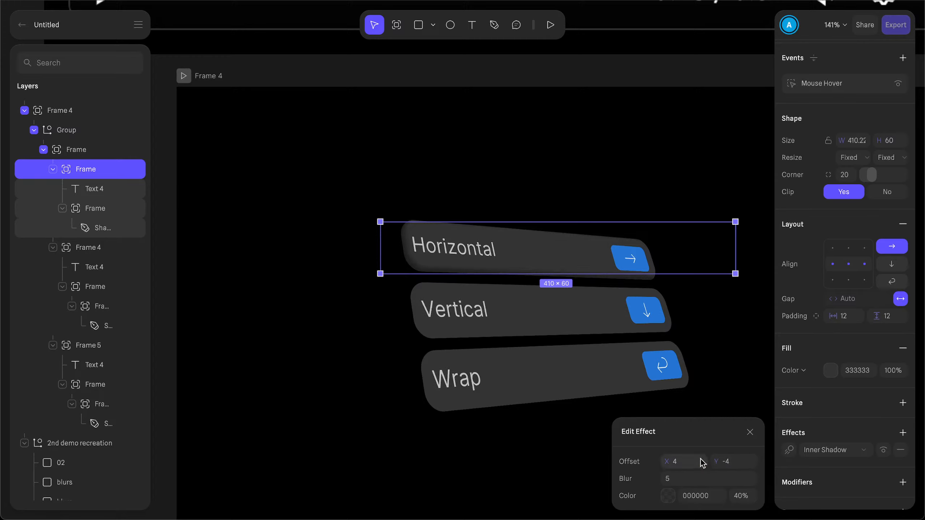
left_click_drag(665, 484, 652, 484)
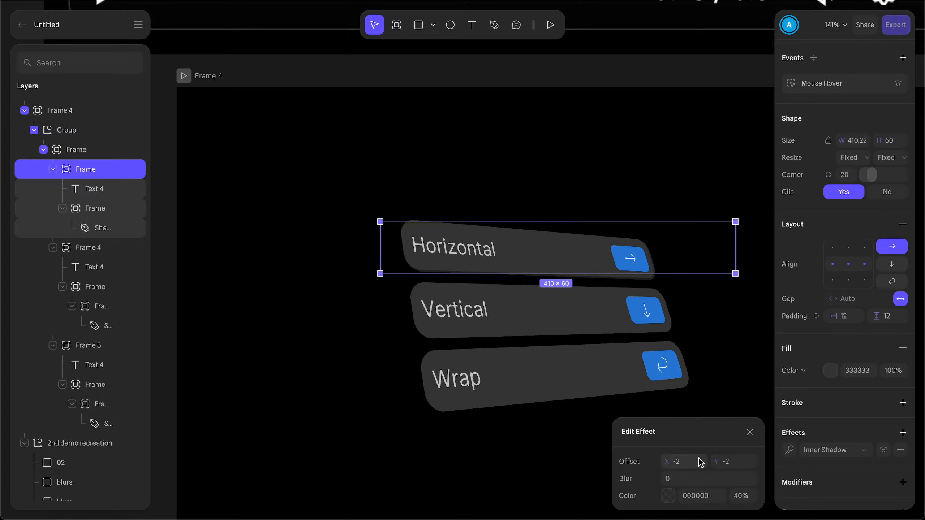
scroll(454, 268, "up", 10, "ctrl")
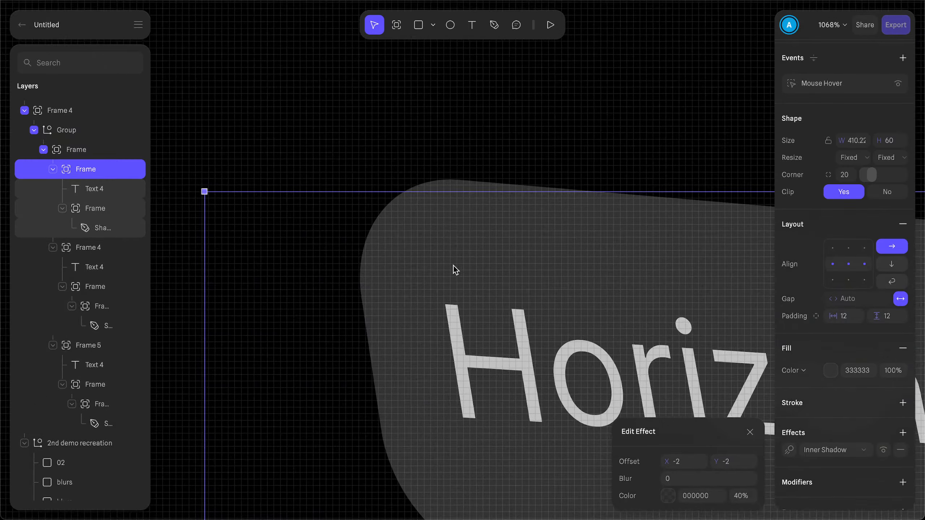
scroll(455, 269, "down", 4, "ctrl")
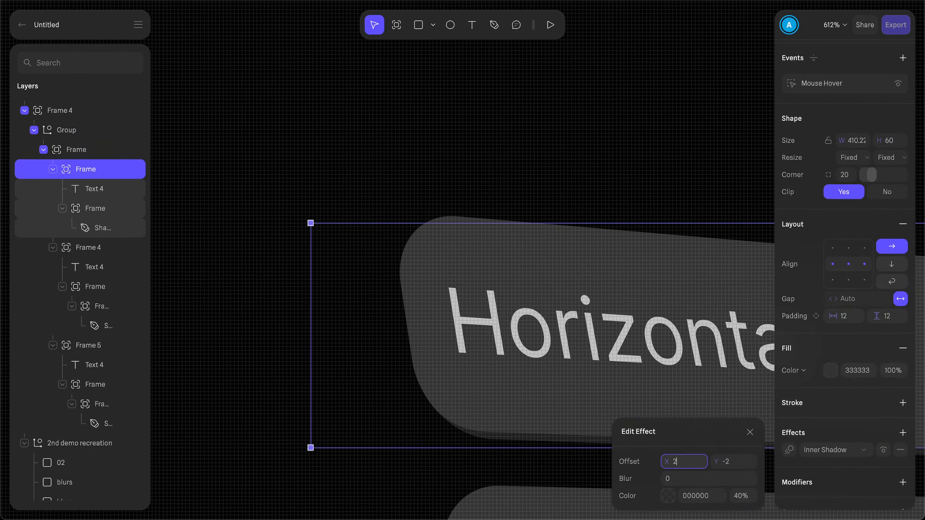
scroll(506, 332, "down", 5)
scroll(506, 333, "down", 5, "ctrl")
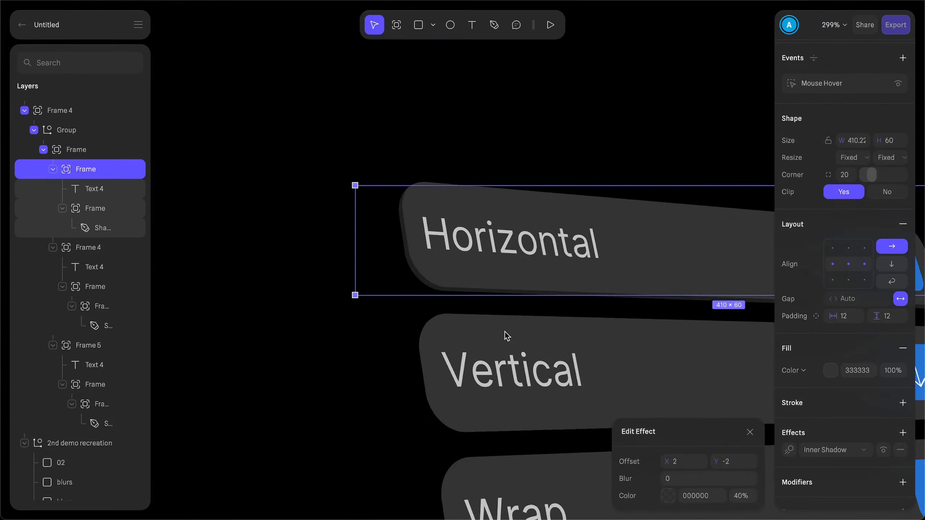
Step: Compare the Horizontal row's shadow in its hover State and Base State, ending on Base State
scroll(505, 333, "right", 5)
scroll(505, 332, "down", 2)
scroll(837, 328, "up", 8)
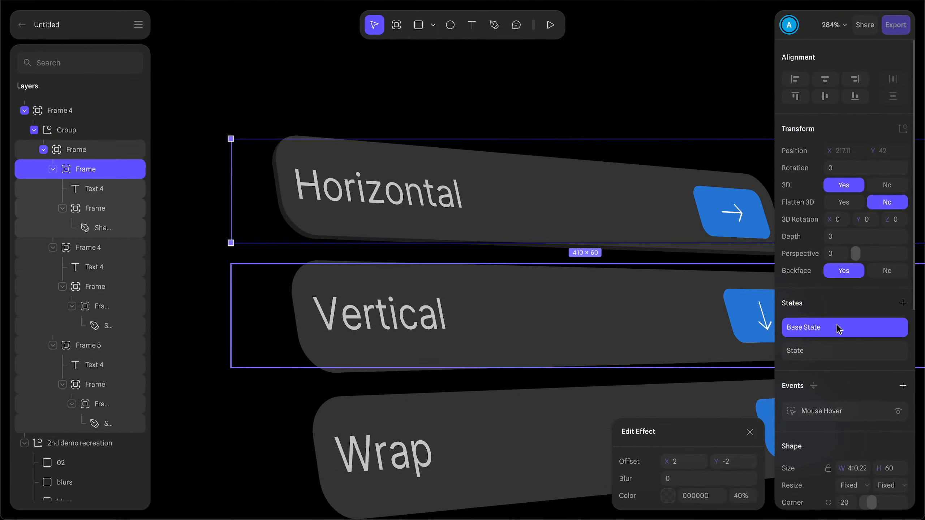
left_click(822, 358)
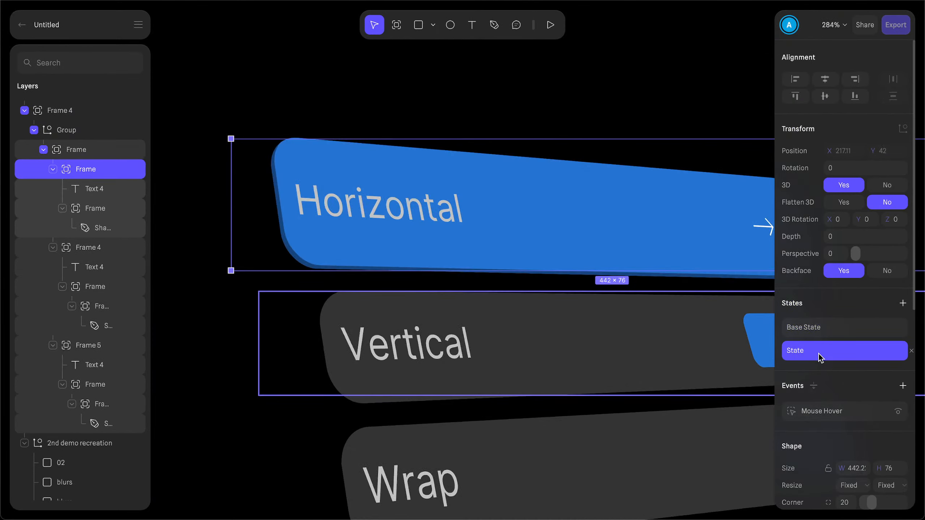
left_click(819, 331)
left_click(819, 346)
left_click(819, 333)
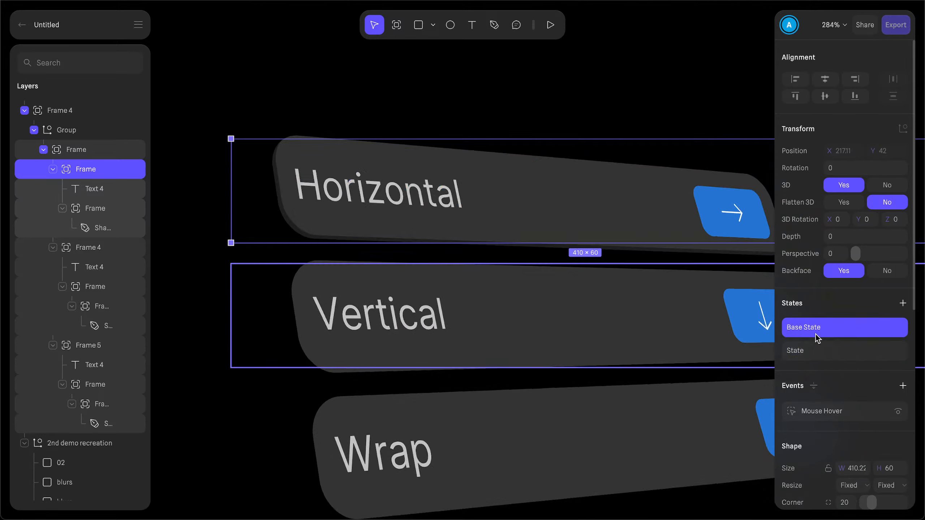
Step: Add an Inner Shadow to the Vertical row with offset X 2, Y -2 and blur 0
left_click(424, 313)
scroll(881, 423, "down", 9)
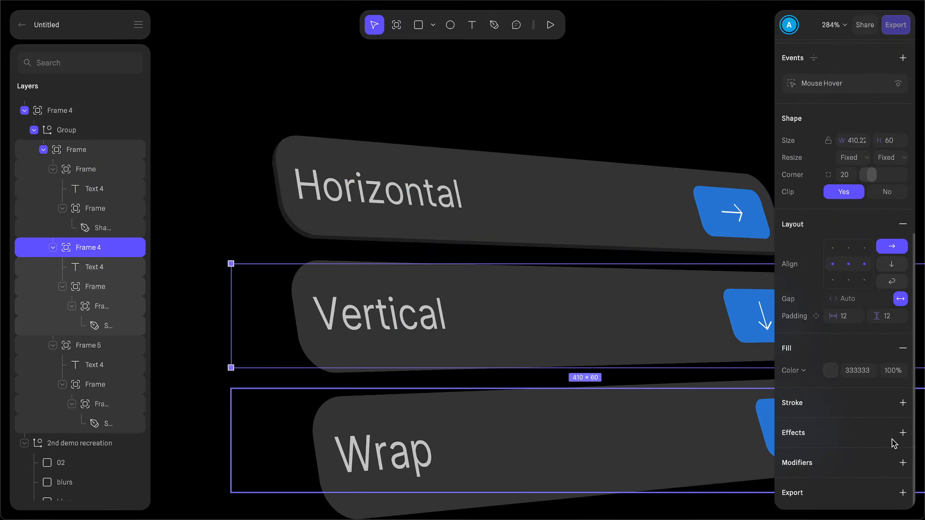
left_click(903, 432)
left_click(824, 451)
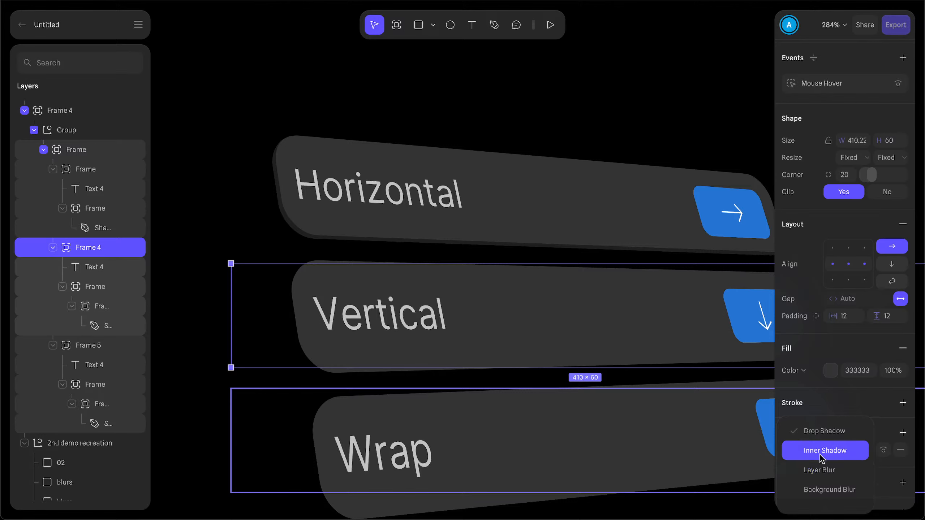
left_click(822, 455)
left_click(789, 450)
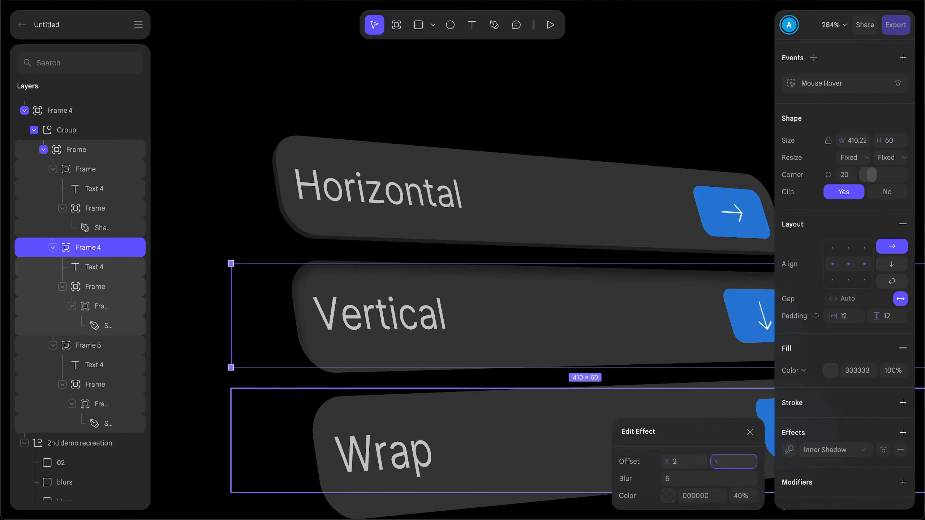
key("Return")
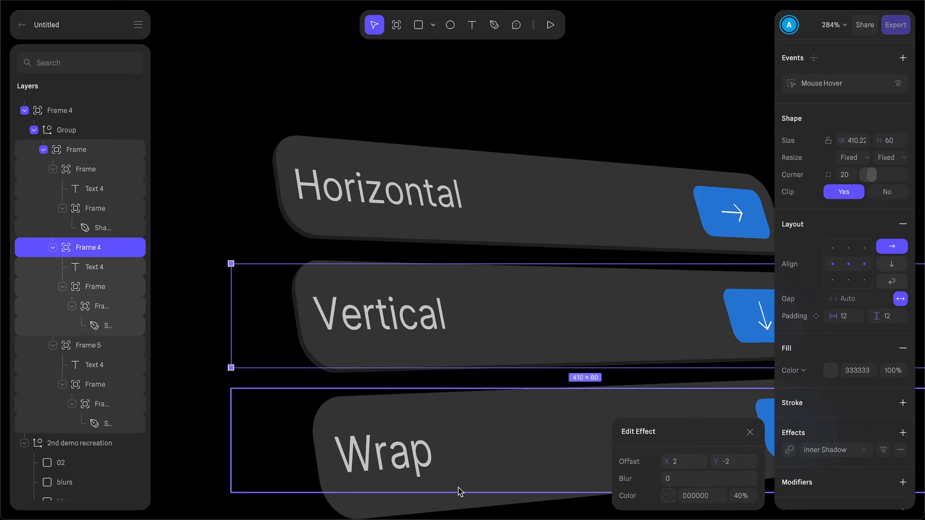
scroll(797, 369, "up", 9)
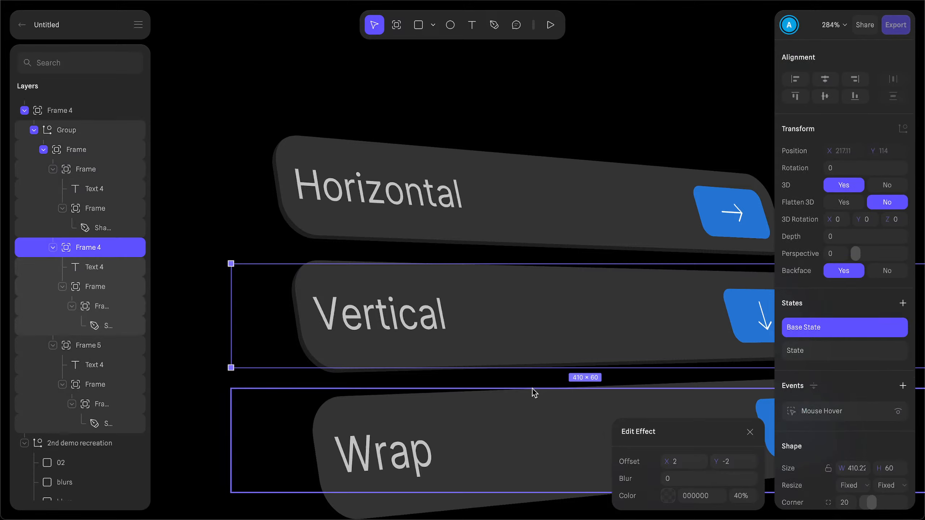
Step: Add an Inner Shadow to the Wrap row with offset X 2, Y -2 and blur 0
left_click(422, 437)
scroll(421, 438, "down", 5)
scroll(798, 459, "down", 9)
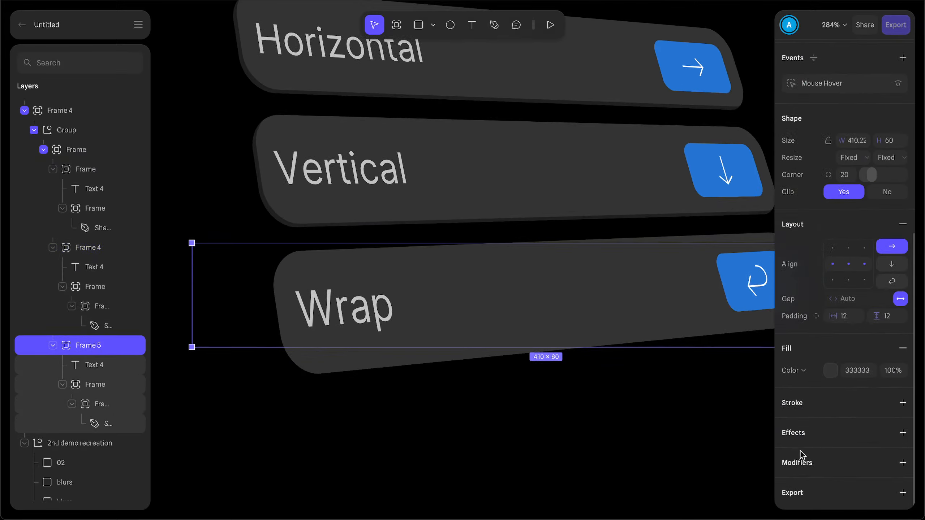
left_click(902, 433)
left_click(831, 452)
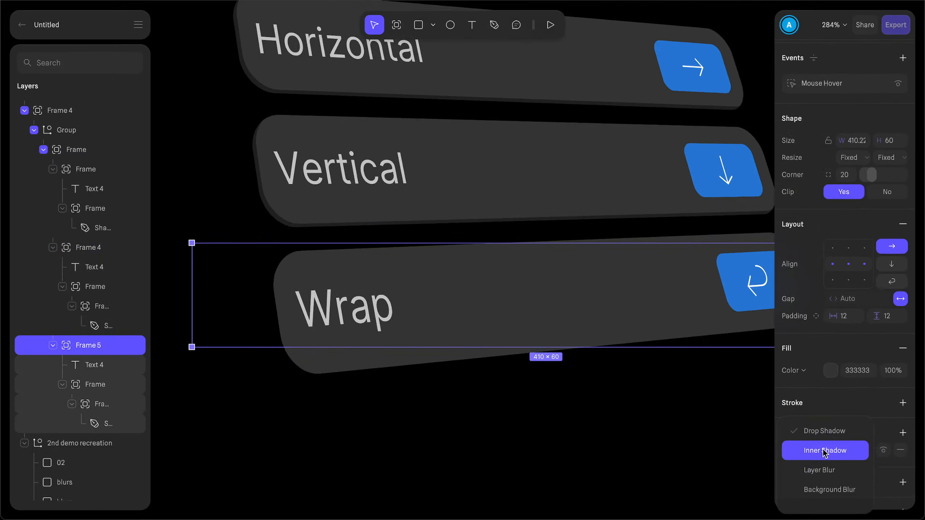
left_click(824, 447)
left_click(789, 451)
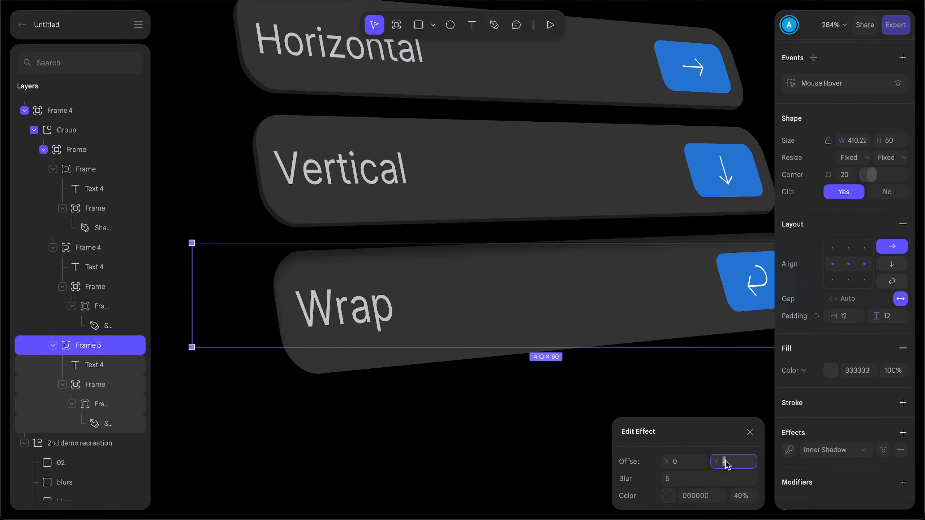
type("-2")
key("Return")
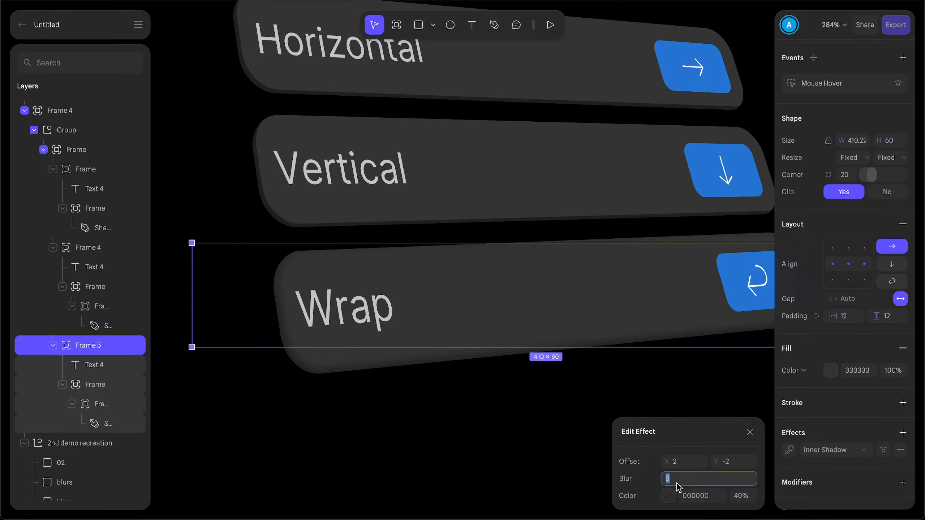
key("Return")
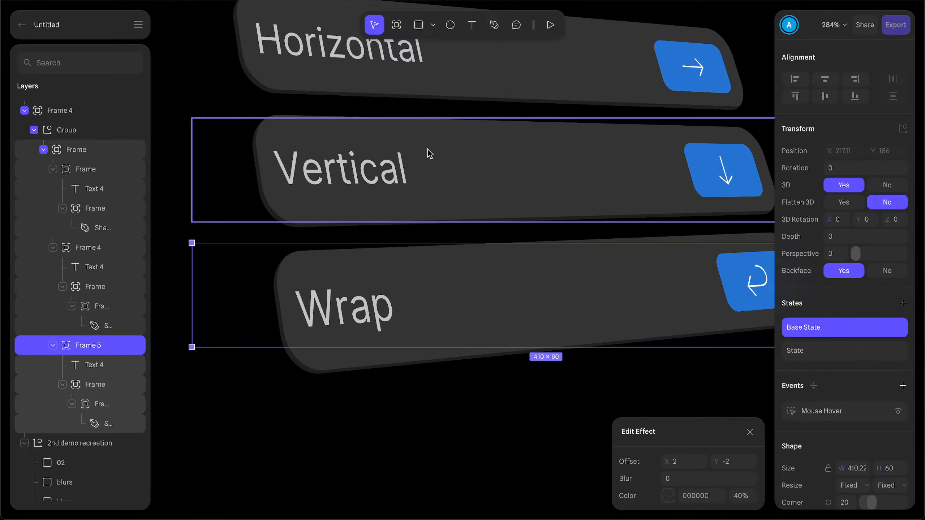
Step: Preview the black frame and examine the hover transitions and edge shading of the three rows against the reference
scroll(427, 149, "down", 2, "ctrl")
right_click(423, 175)
left_click(366, 121)
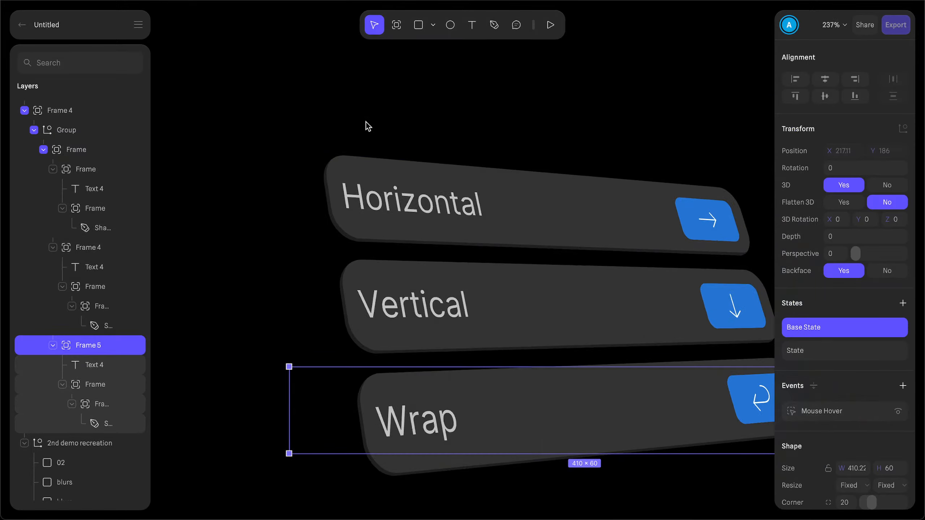
left_click(366, 122)
scroll(366, 121, "down", 8, "ctrl")
scroll(366, 121, "up", 2)
scroll(365, 121, "left", 2)
left_click(233, 64)
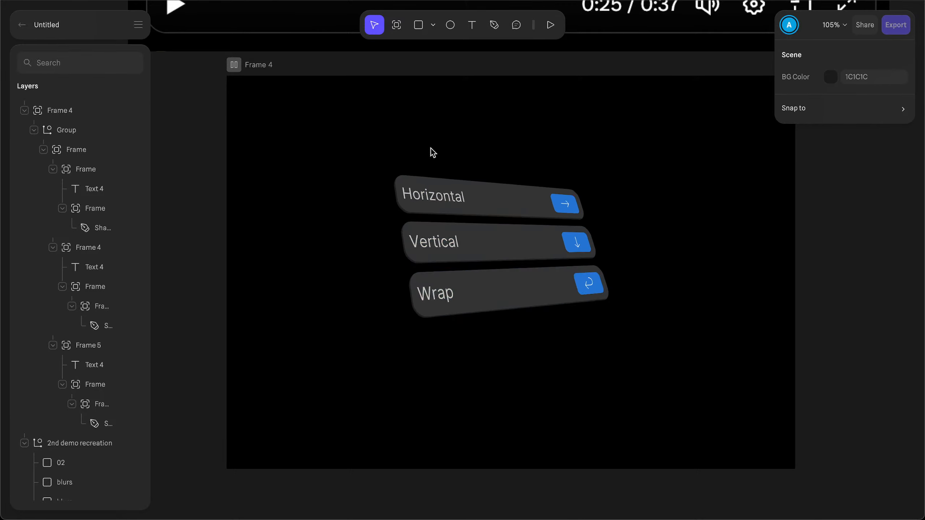
scroll(438, 248, "up", 8, "ctrl")
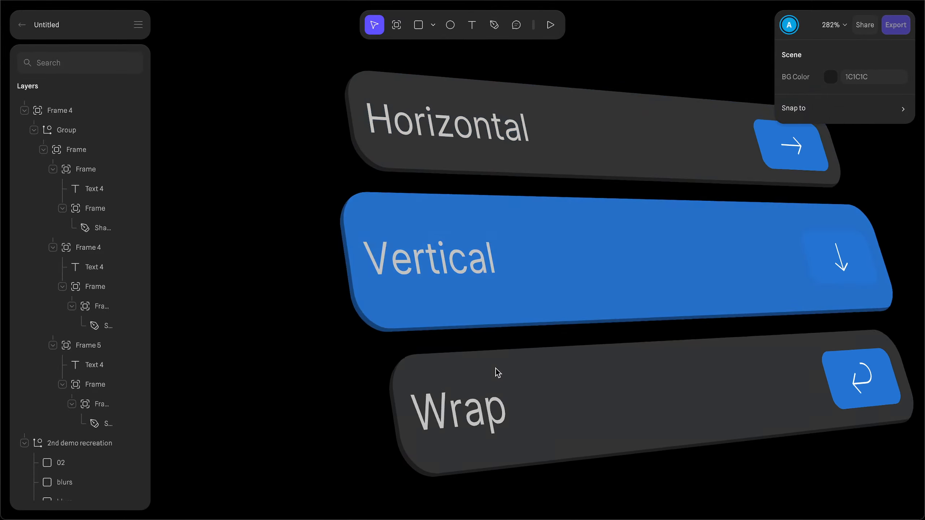
scroll(438, 126, "down", 10, "ctrl")
scroll(436, 124, "up", 3)
scroll(394, 191, "up", 4)
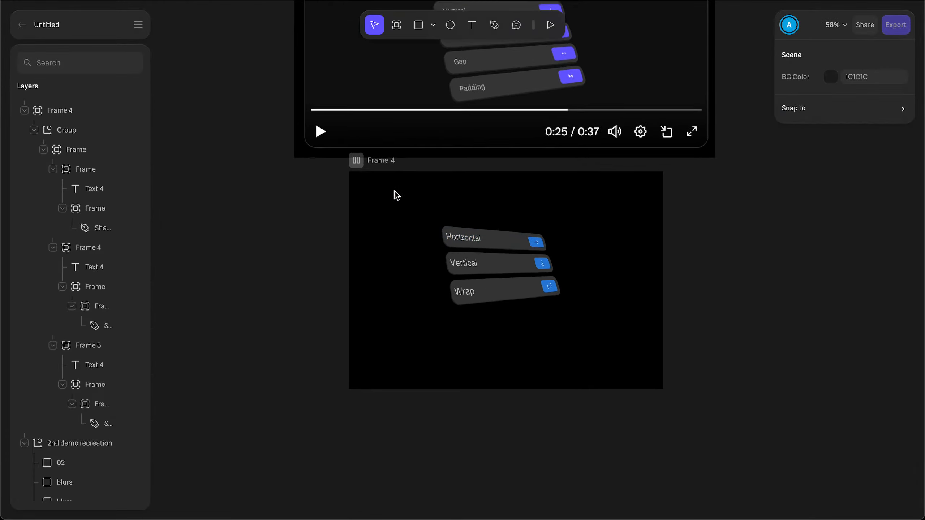
Step: Stop the black frame's preview and return the Vertical and Wrap rows to Base State
left_click(347, 225)
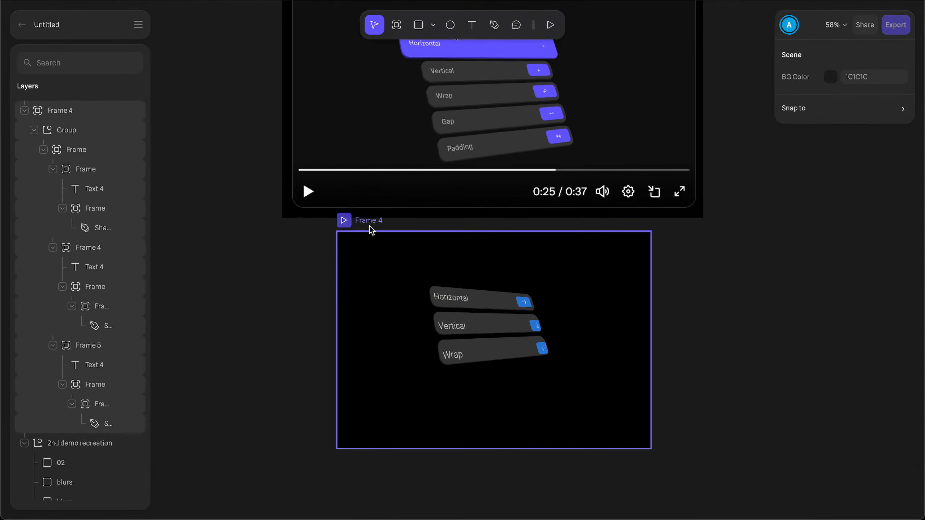
left_click(464, 322)
left_click(464, 322)
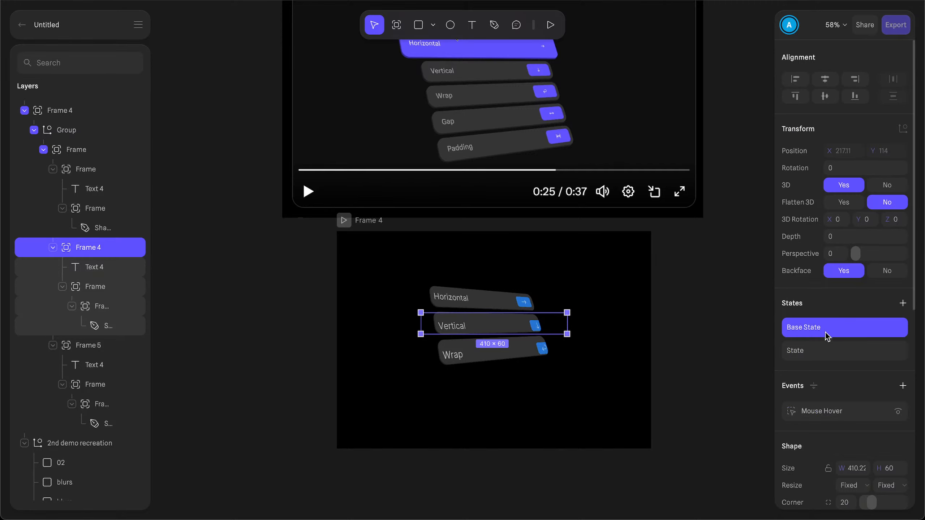
left_click(816, 350)
left_click(805, 326)
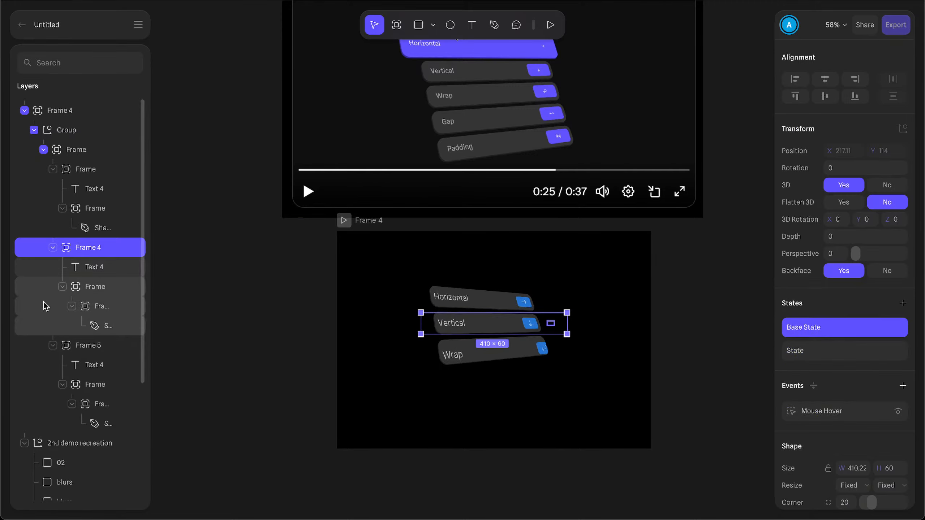
left_click(89, 345)
left_click(806, 348)
left_click(805, 330)
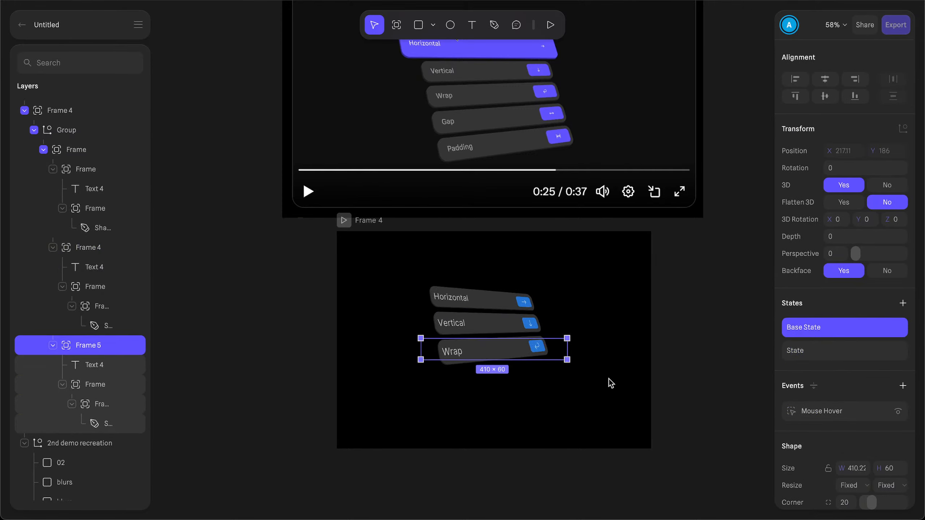
Step: Group the 03 reference image with the black frame of rows and name the group "3rd demo recreation"
left_click(609, 379)
scroll(588, 400, "down", 5, "ctrl")
scroll(591, 405, "up", 3, "ctrl")
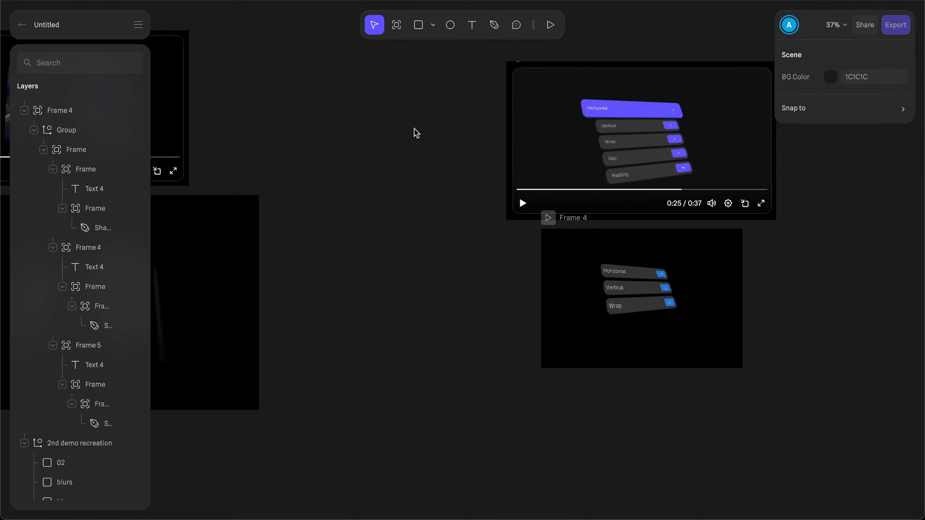
left_click_drag(414, 128, 793, 407)
scroll(634, 406, "right", 3)
scroll(634, 406, "up", 2)
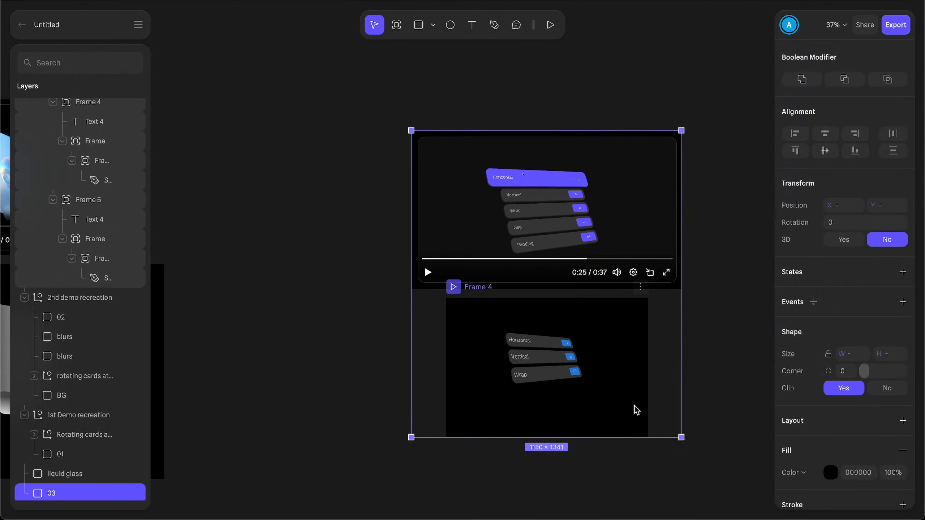
key("ctrl+g")
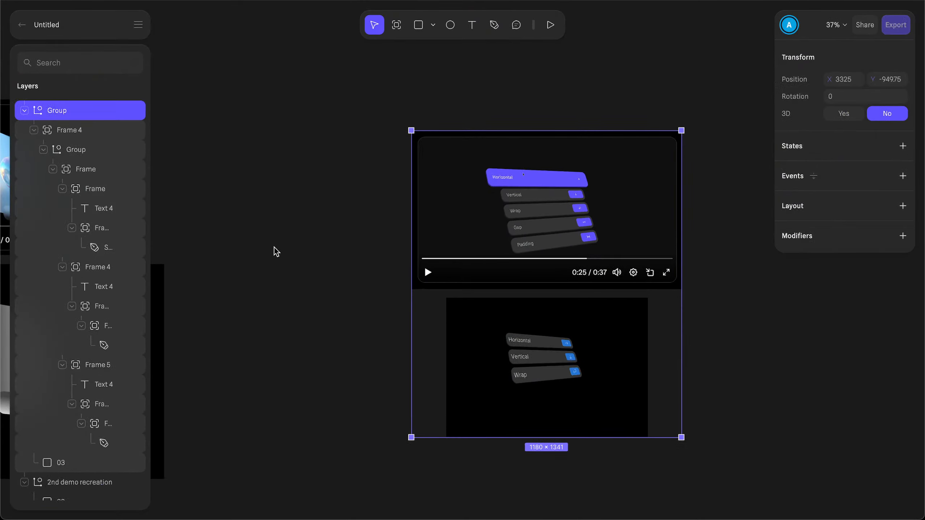
double_click(57, 114)
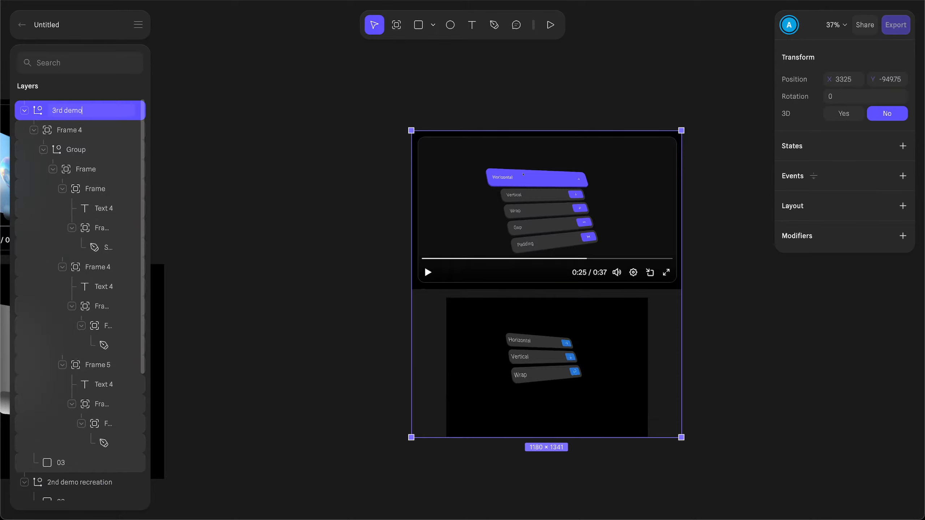
key("Return")
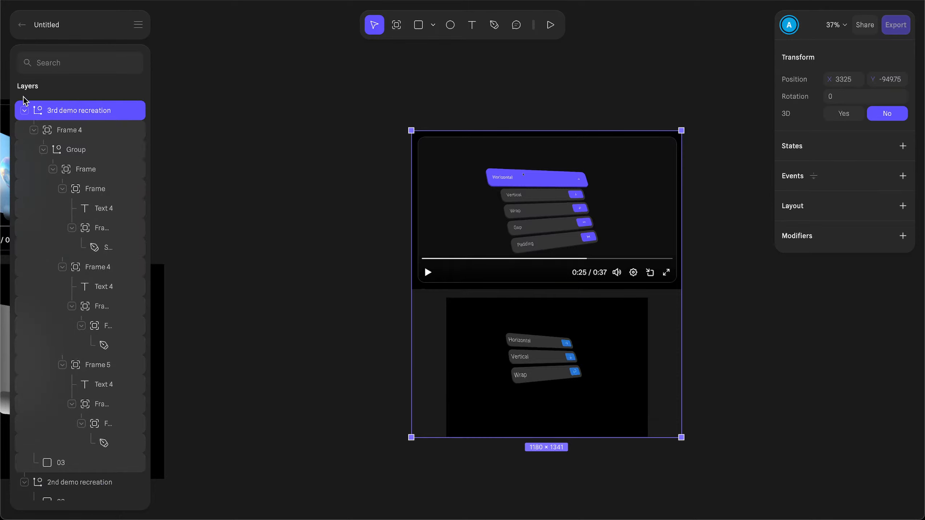
Step: Collapse the 3rd, 2nd and 1st demo recreation groups in the layer list and locate the liquid glass shape
left_click(24, 110)
left_click(25, 130)
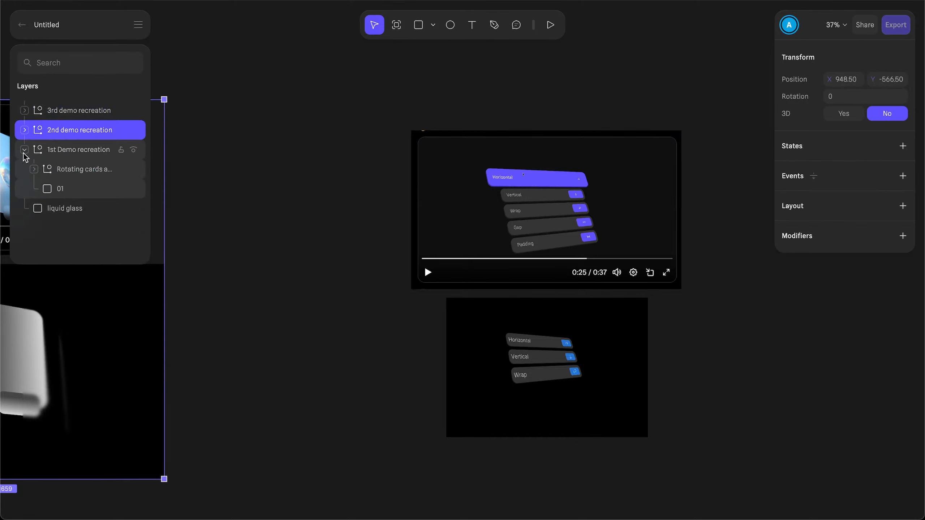
left_click(24, 152)
left_click(73, 172)
scroll(501, 257, "left", 10)
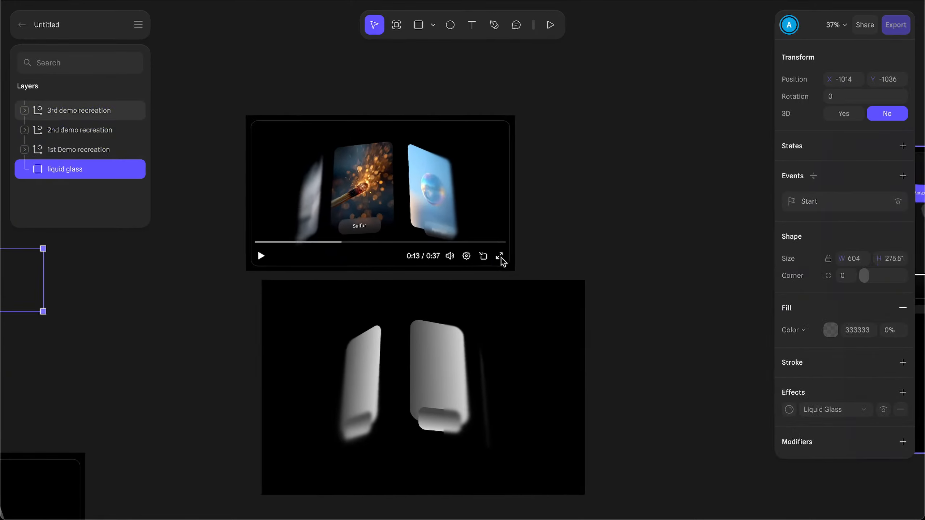
scroll(501, 257, "left", 10)
scroll(499, 265, "down", 5, "ctrl")
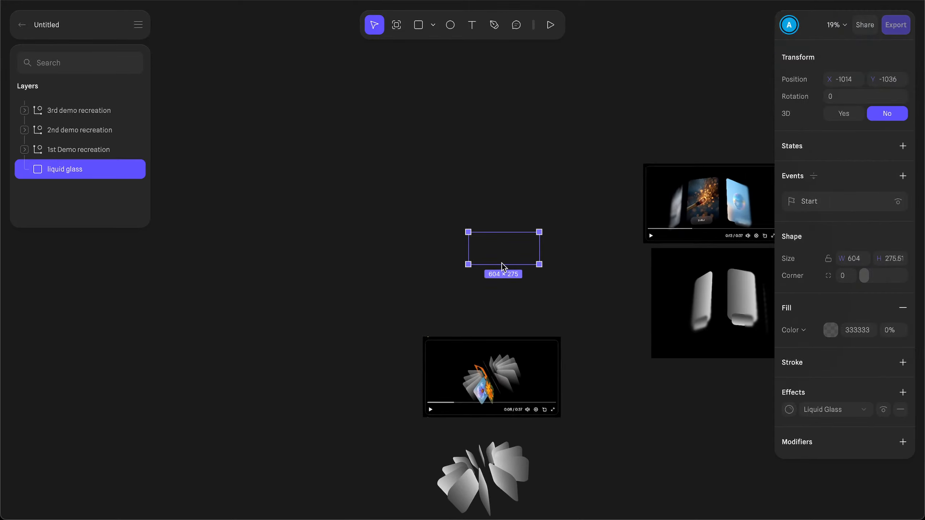
scroll(502, 263, "right", 5)
scroll(502, 264, "down", 2)
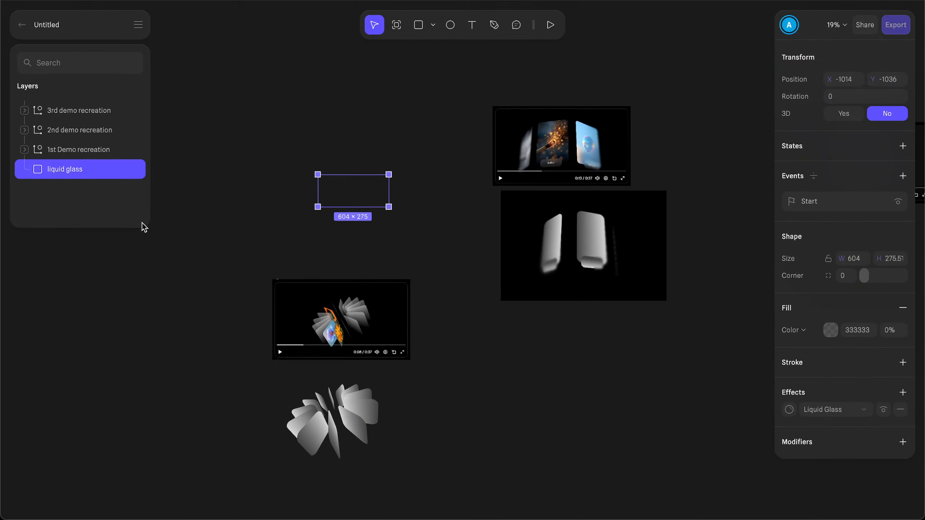
Step: Rearrange the 1st, 2nd and 3rd demo recreation groups side by side in a roughly level row on the canvas
left_click(76, 148)
left_click_drag(321, 330, 220, 271)
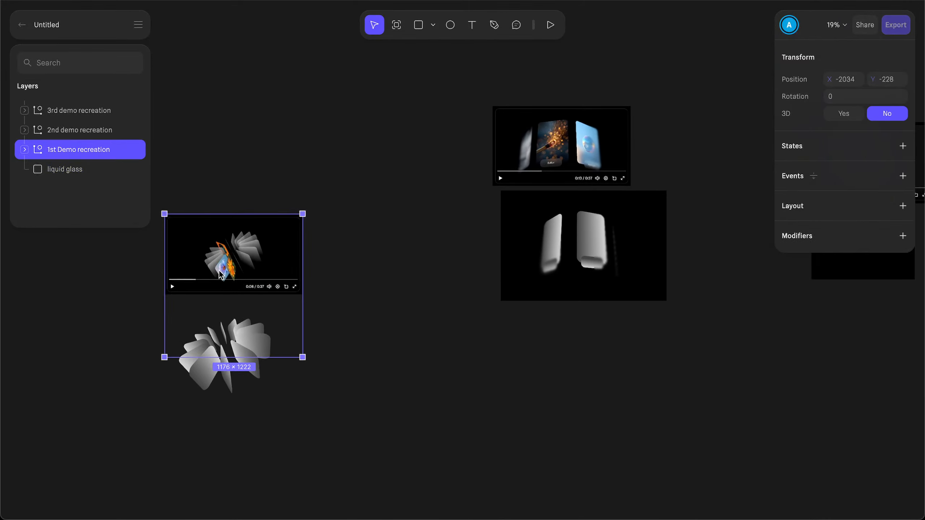
left_click_drag(581, 239, 468, 362)
scroll(553, 348, "right", 3)
scroll(553, 347, "down", 1)
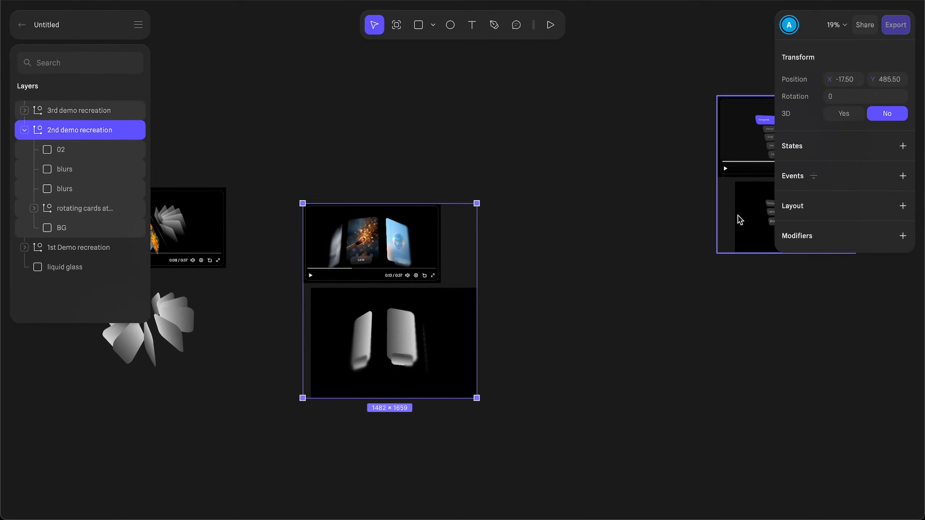
left_click_drag(737, 215, 533, 338)
scroll(533, 339, "left", 7)
scroll(533, 339, "down", 1)
left_click(392, 301)
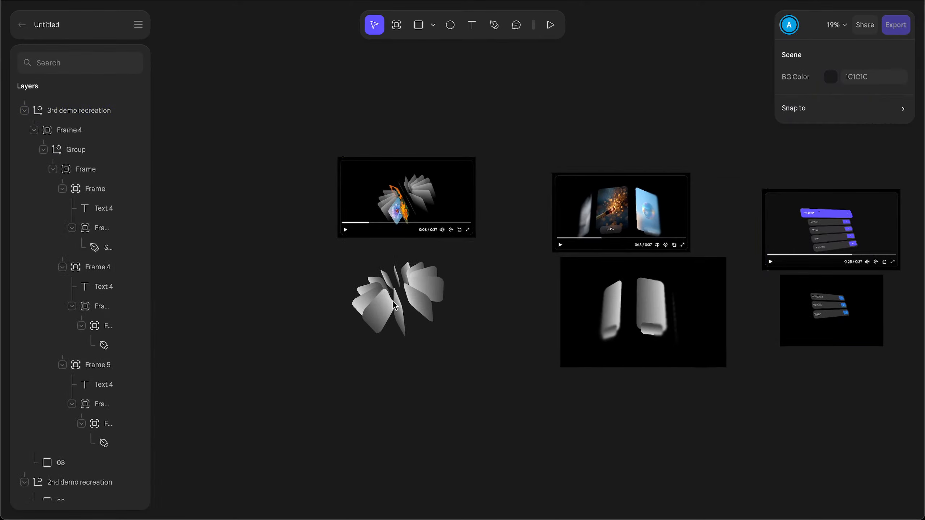
Step: Ungroup 1st Demo recreation into the rotating cards group and the 01 reference image
scroll(394, 302, "right", 3)
scroll(394, 303, "down", 3)
scroll(393, 302, "left", 2)
scroll(394, 304, "up", 5, "ctrl")
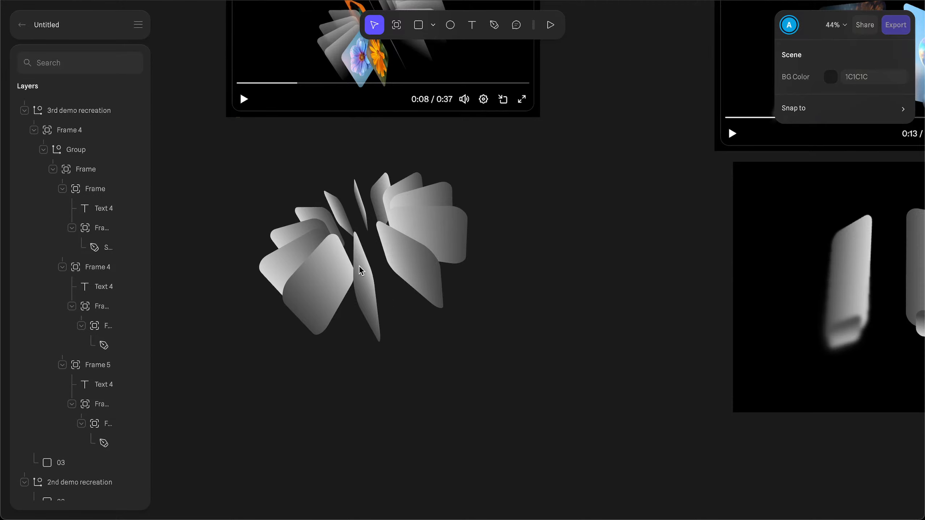
scroll(346, 222, "up", 3)
scroll(347, 223, "left", 1)
left_click(363, 168)
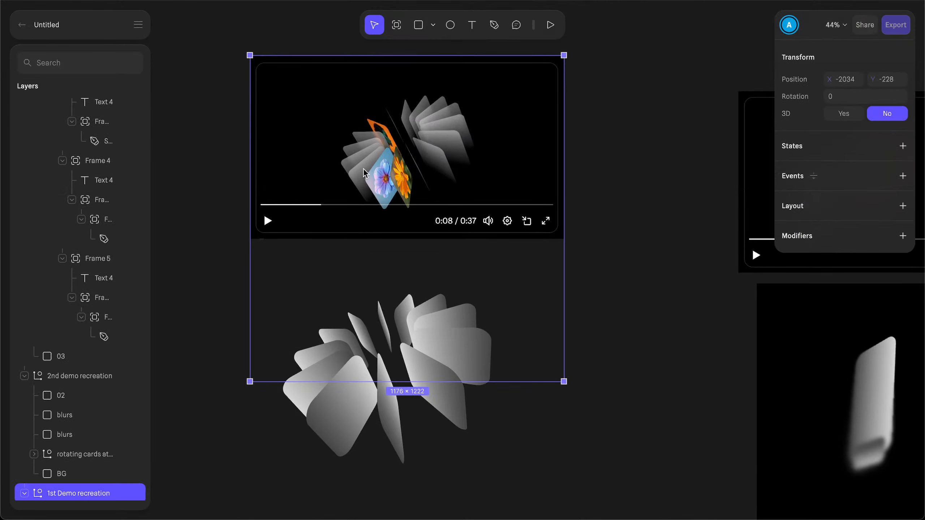
scroll(119, 383, "down", 2)
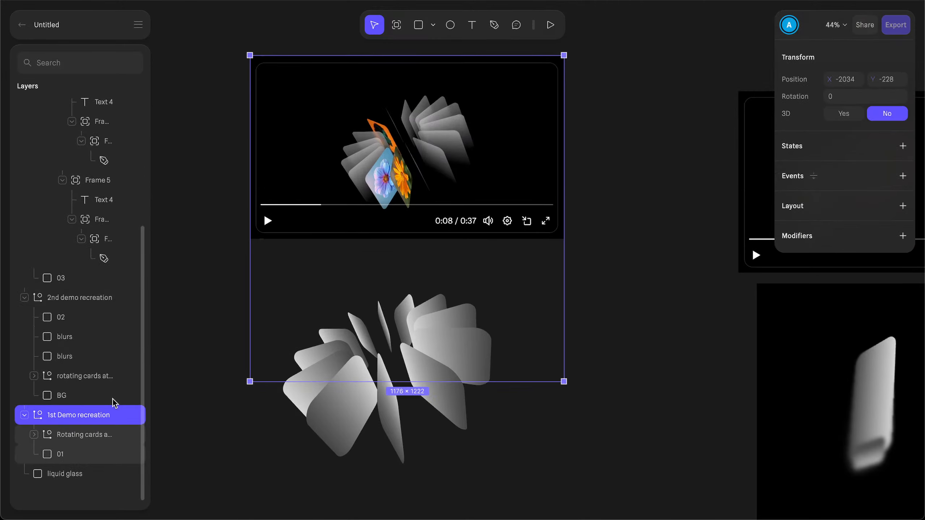
left_click(71, 439)
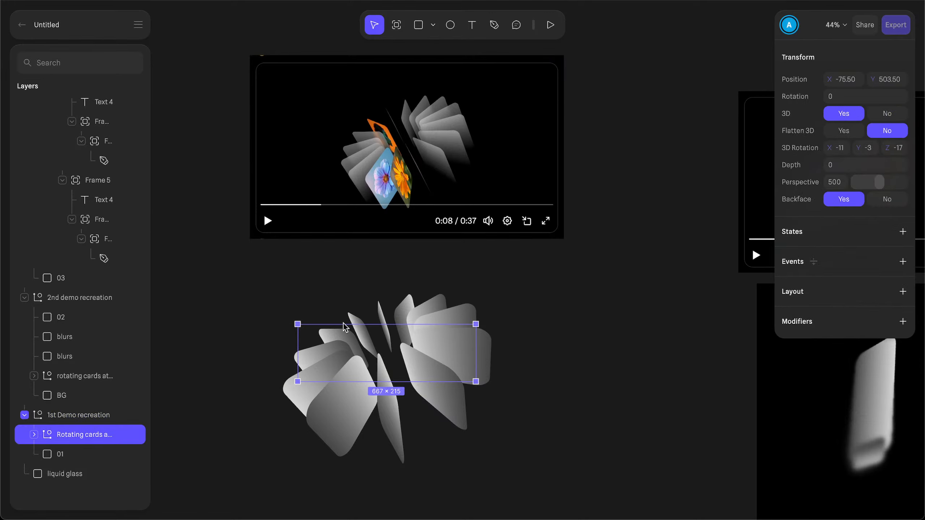
left_click(74, 419)
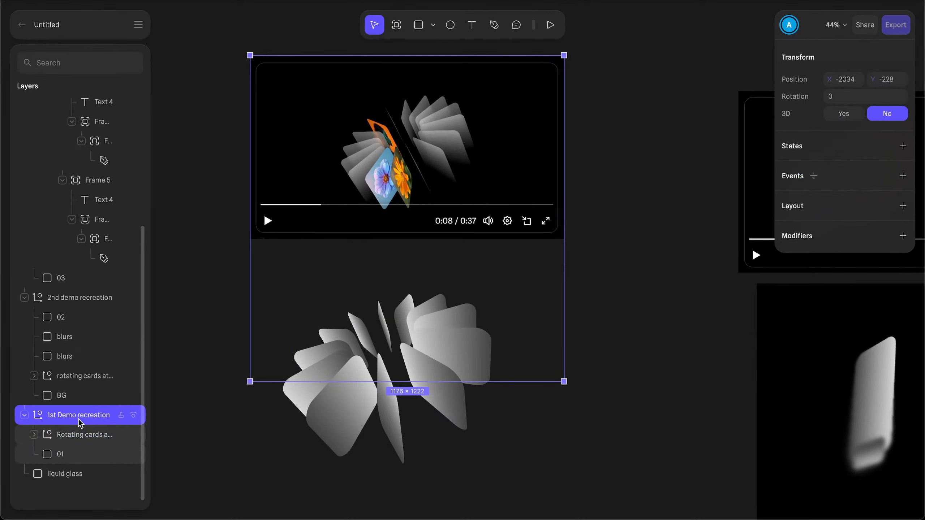
key("ctrl+shift+g")
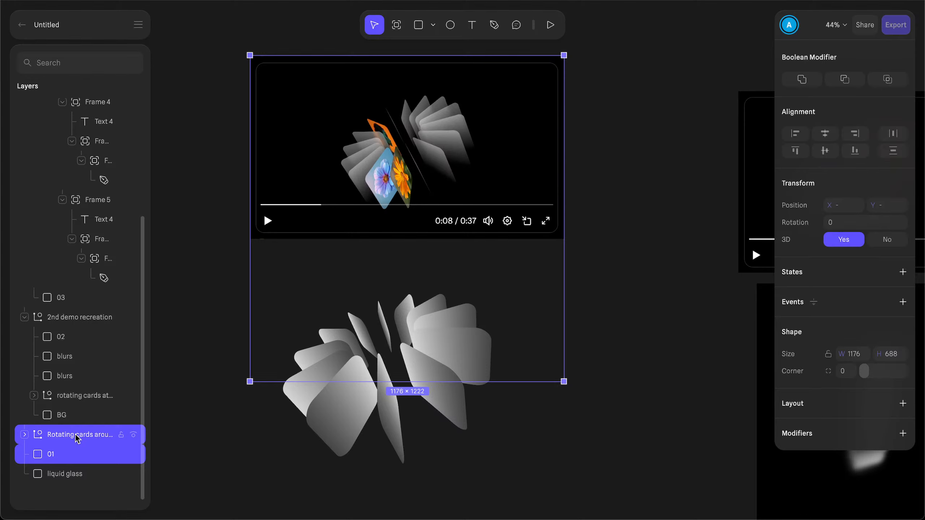
Step: Draw a frame around the rotating cards below the first reference image and enlarge it to 1240 × 913
left_click(72, 434)
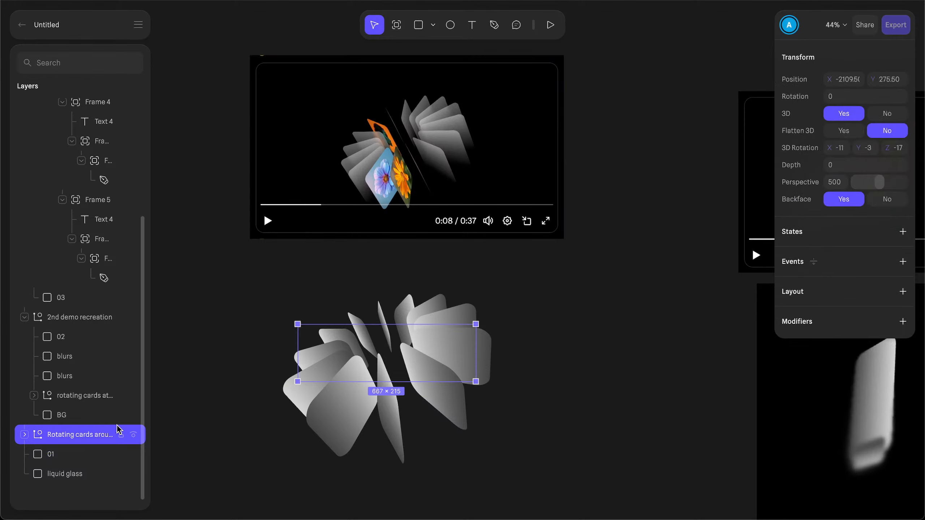
key("f")
left_click_drag(227, 282, 558, 481)
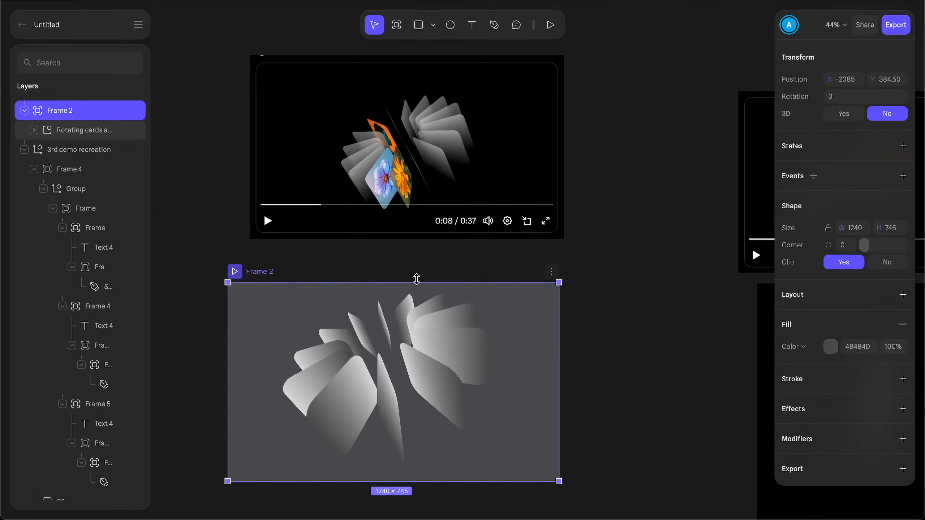
left_click_drag(416, 283, 416, 260, "alt")
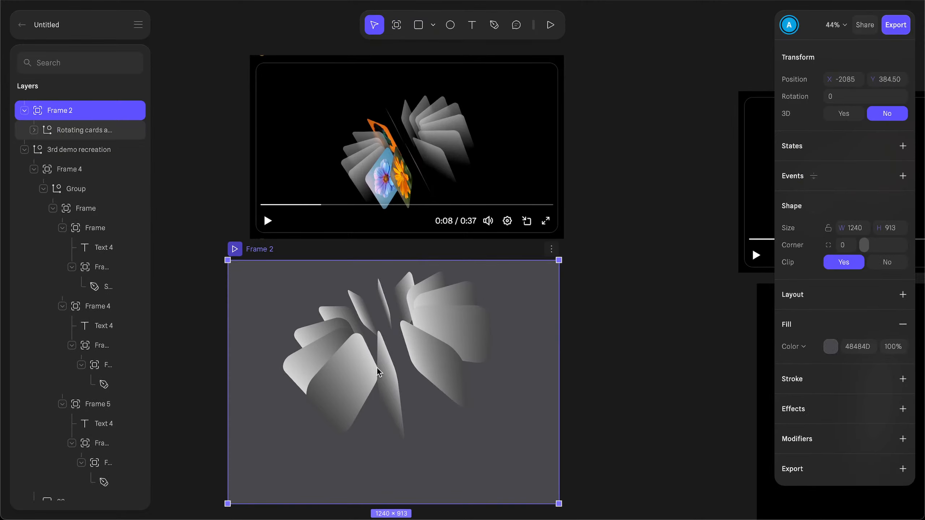
Step: Reposition the rotating cards group inside the new frame at about X 592.50, Y 364.50
left_click(73, 130)
key("Escape")
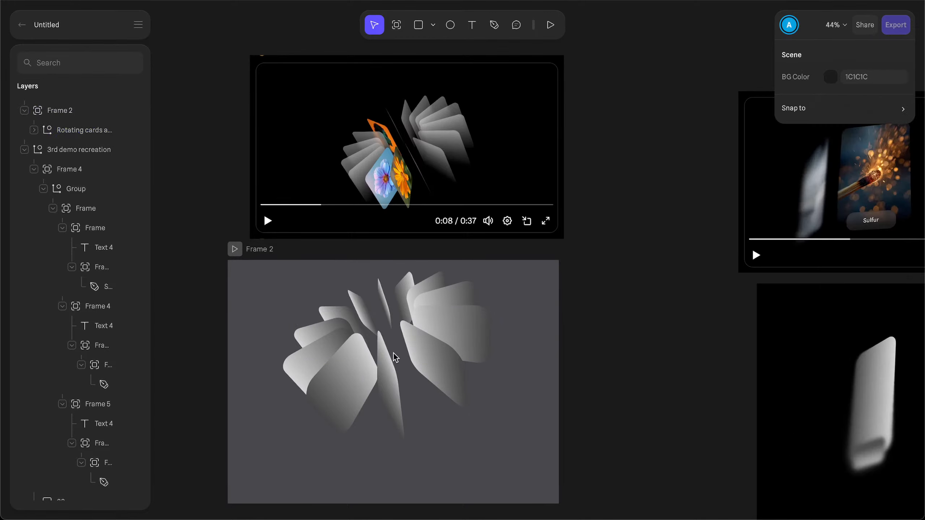
left_click(58, 129)
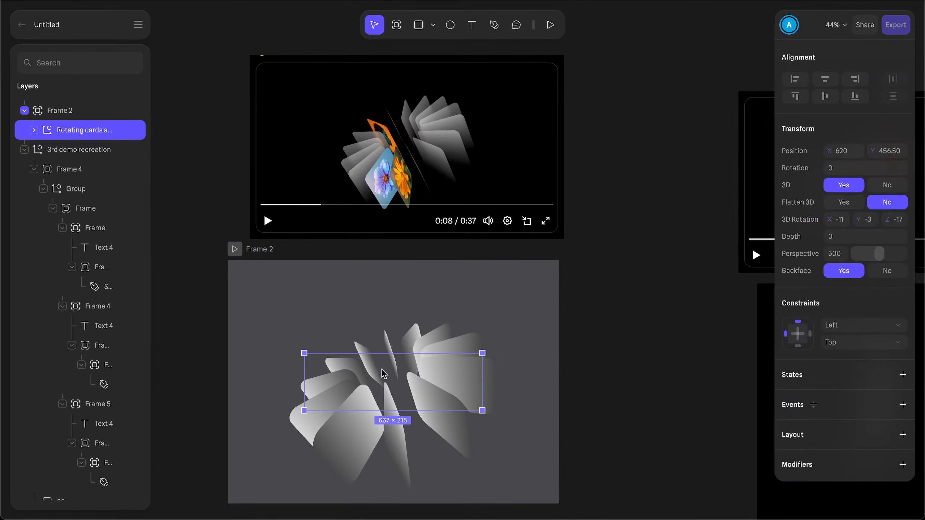
key("Escape")
left_click(78, 130)
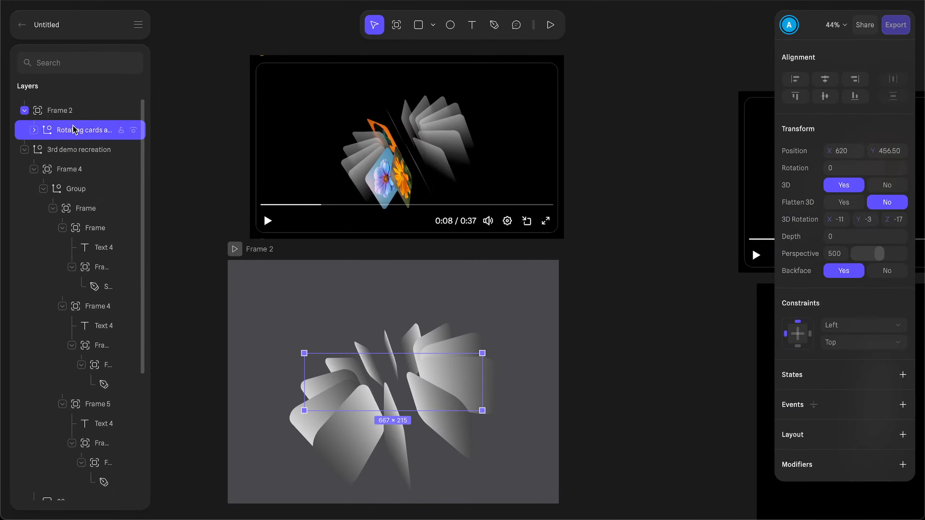
scroll(414, 372, "down", 5)
left_click_drag(501, 278, 494, 251)
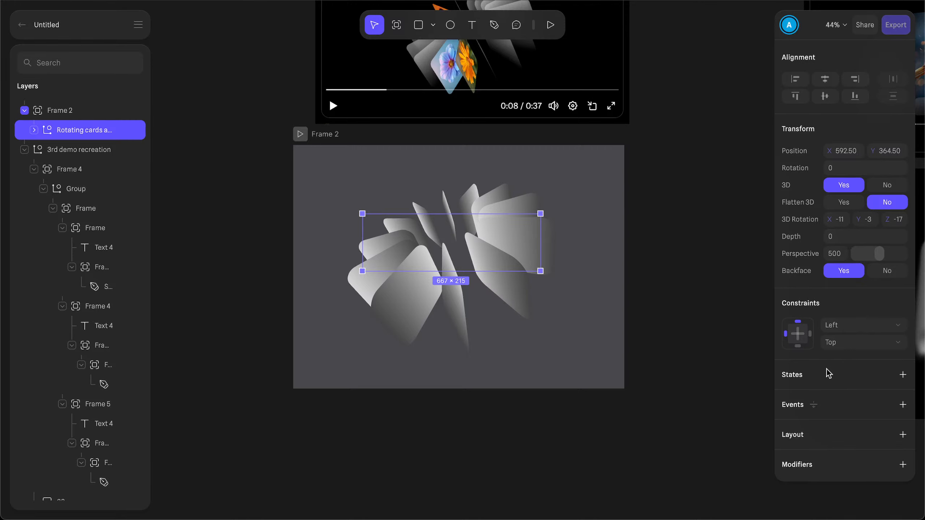
Step: Set the fill of the frame around the rotating cards to black, 000000
left_click(293, 144)
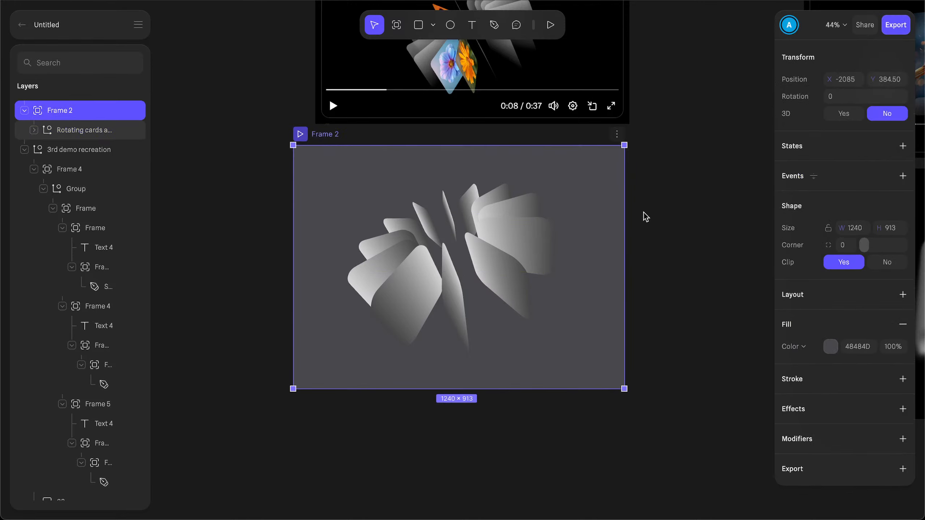
left_click(830, 347)
left_click_drag(789, 266, 682, 333)
scroll(681, 333, "up", 5)
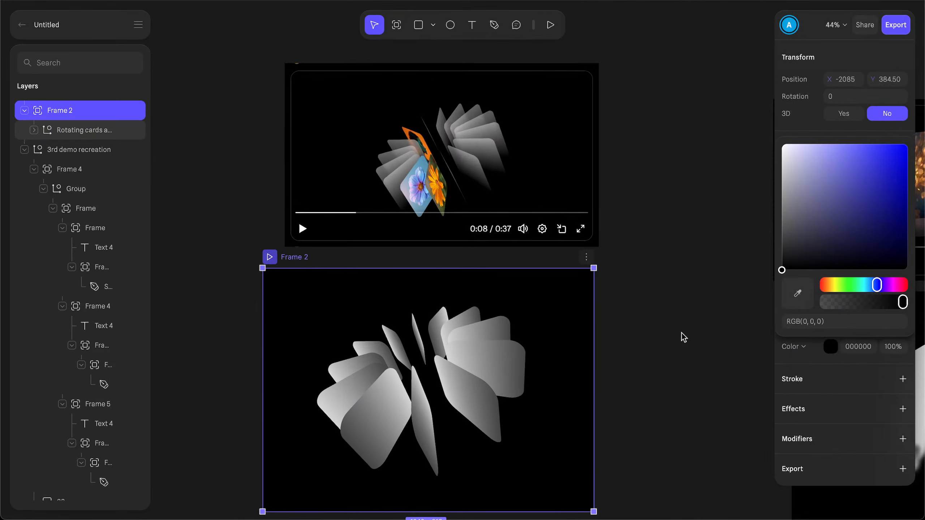
scroll(521, 208, "down", 2)
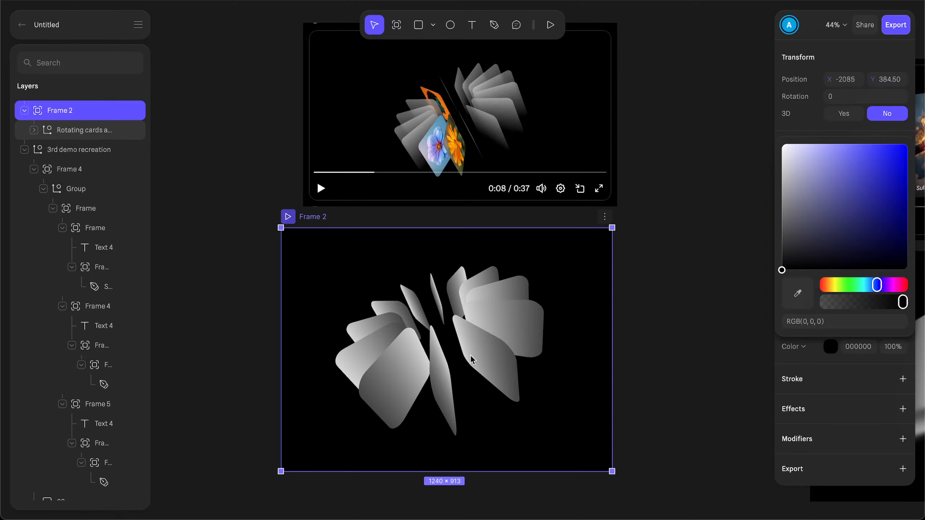
Step: Try spinning the inner group of the rotating cards on its Y axis, using 118, 0 and -5
left_click(480, 329)
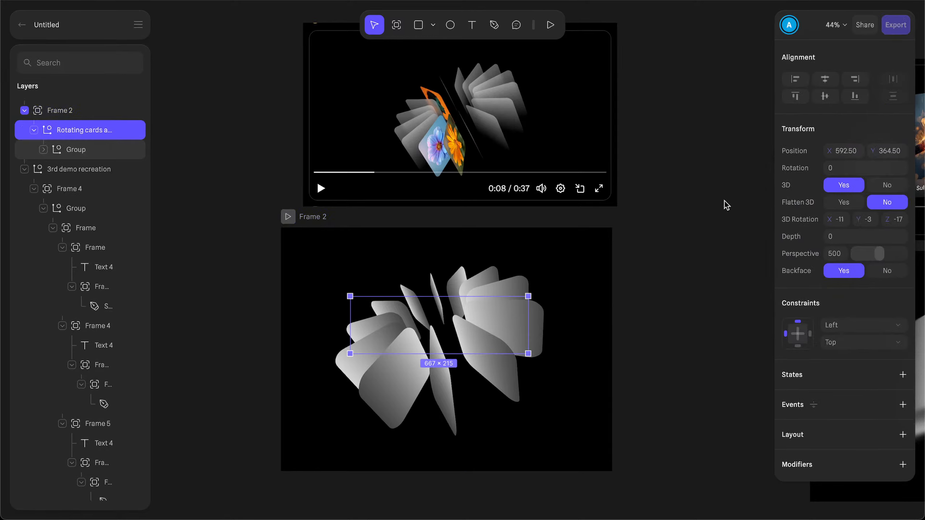
left_click(84, 149)
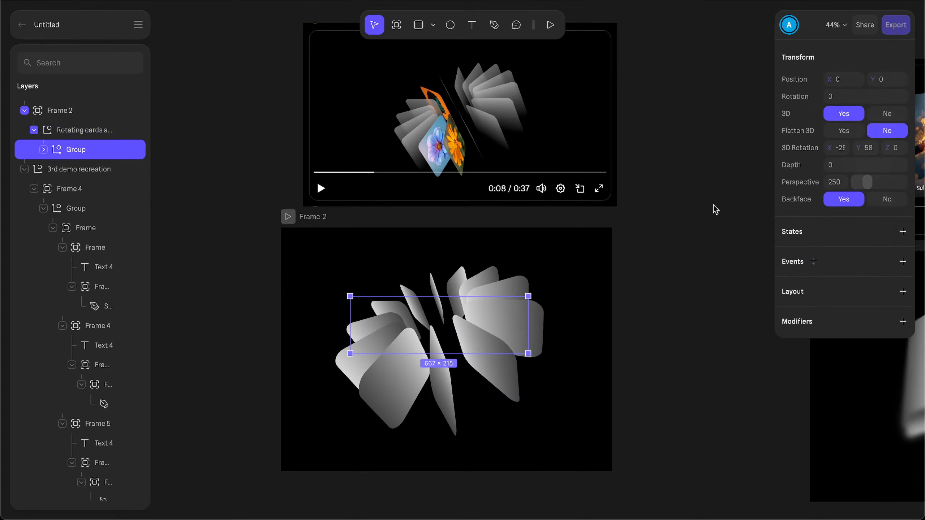
left_click_drag(854, 147, 854, 147)
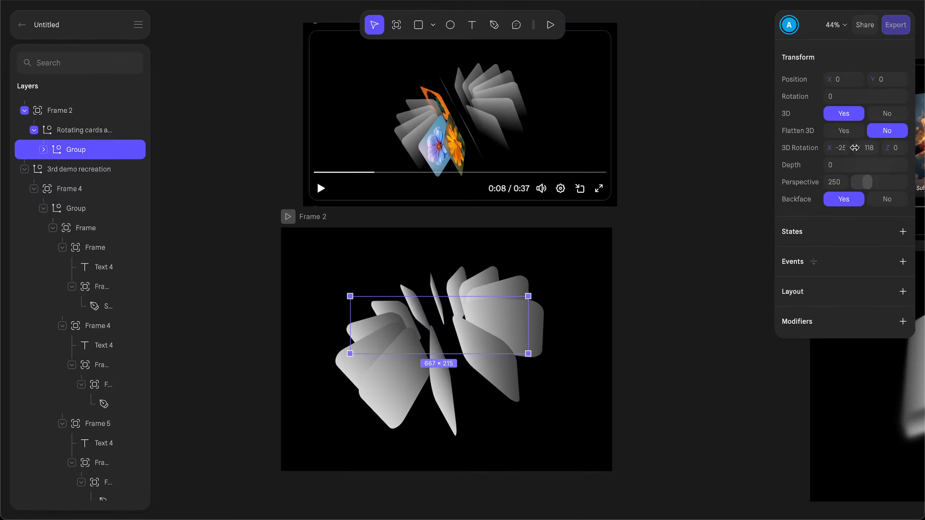
key("Return")
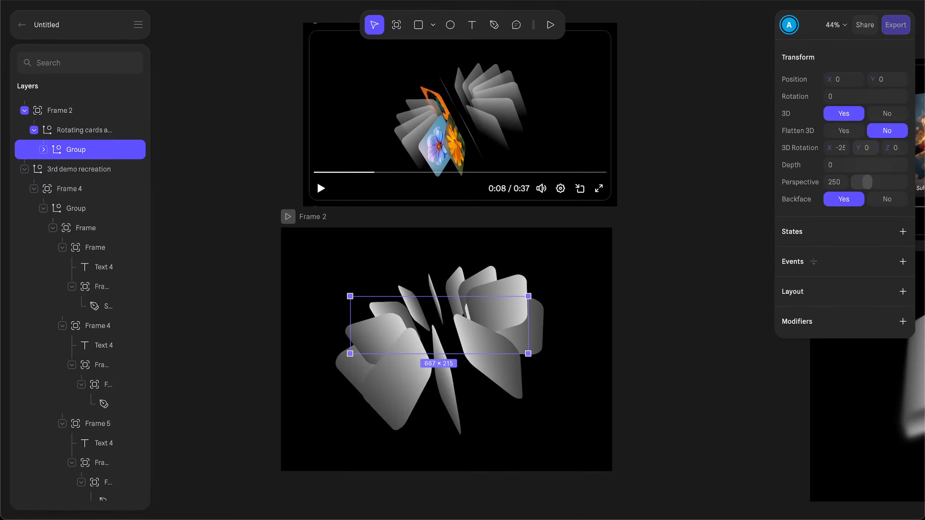
left_click_drag(859, 147, 856, 147)
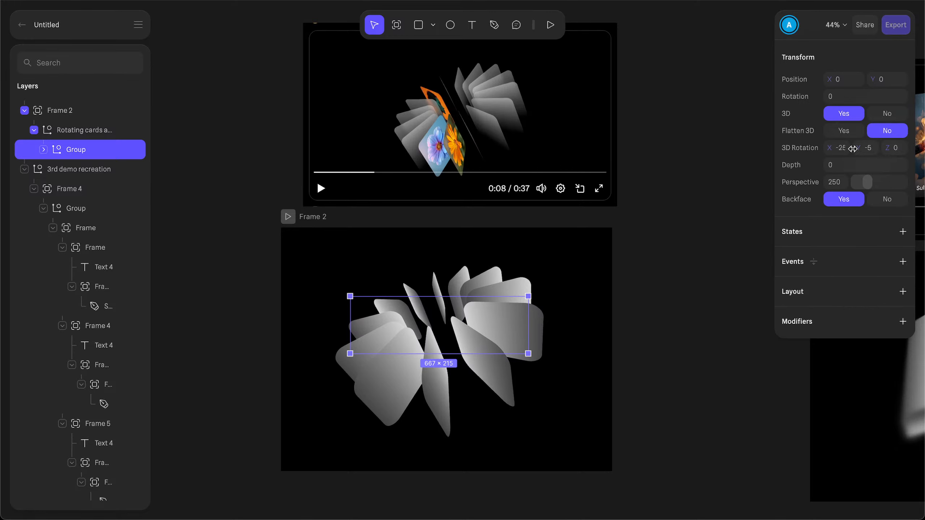
Step: Reset the outer Rotating cards group's 3D rotation to 0 on the X, Y and Z axes
left_click(80, 135)
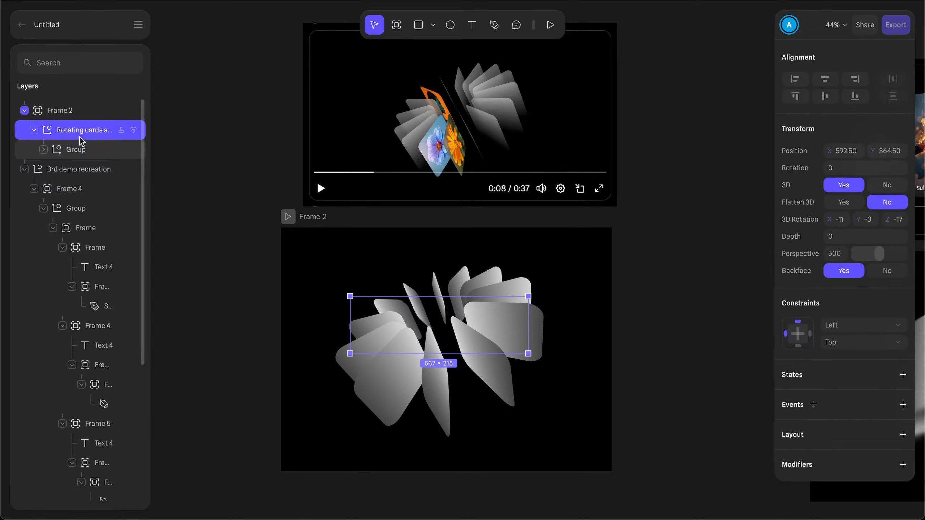
left_click_drag(856, 220, 854, 220)
type("0")
key("Return")
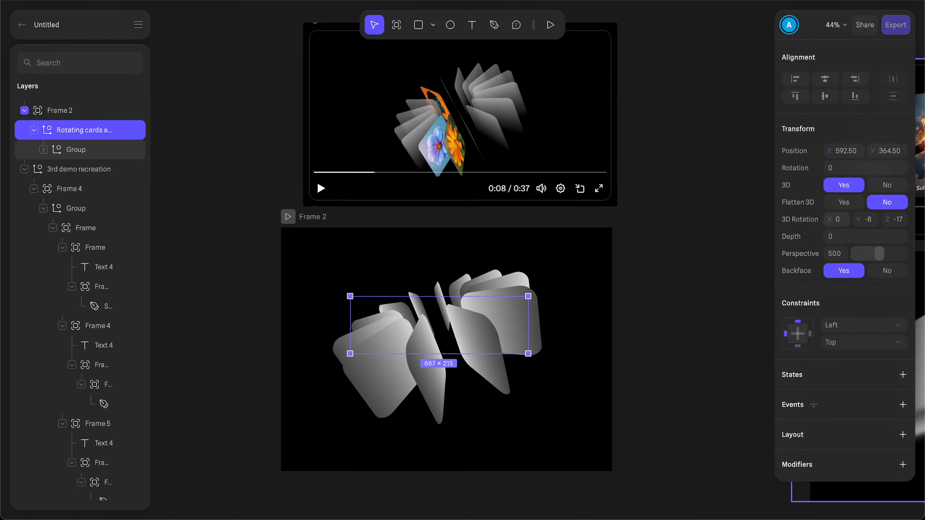
type("0")
key("Return")
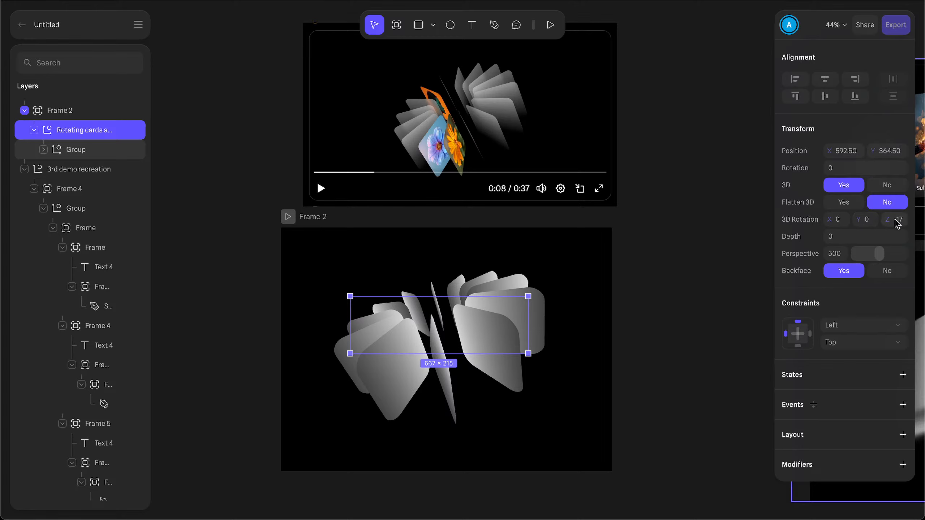
type("0")
key("Return")
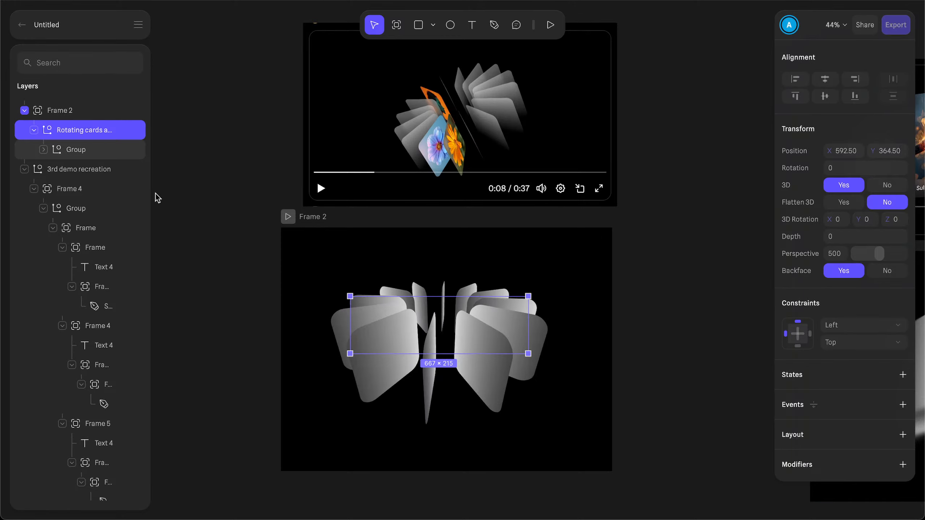
Step: Reset the inner group's 3D rotation to 0 on the X and Y axes
left_click(77, 149)
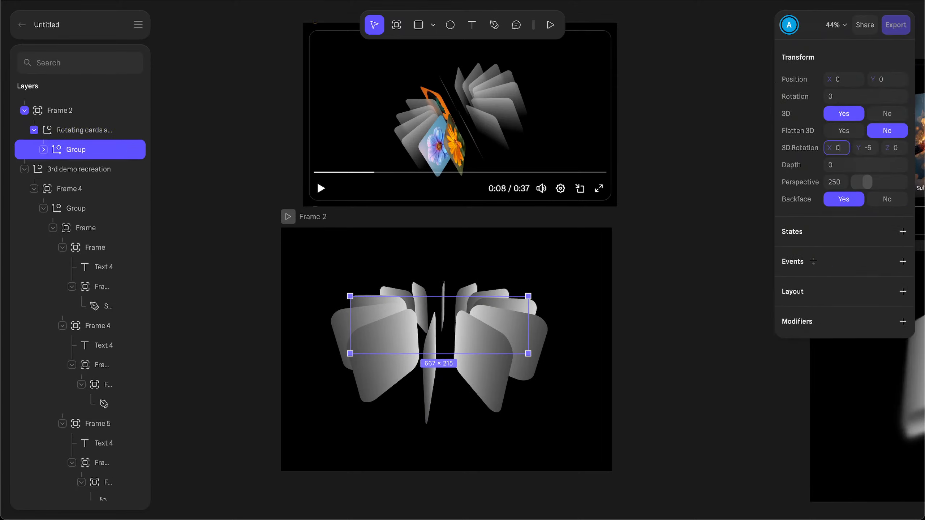
type("0")
key("Return")
type("0")
key("Return")
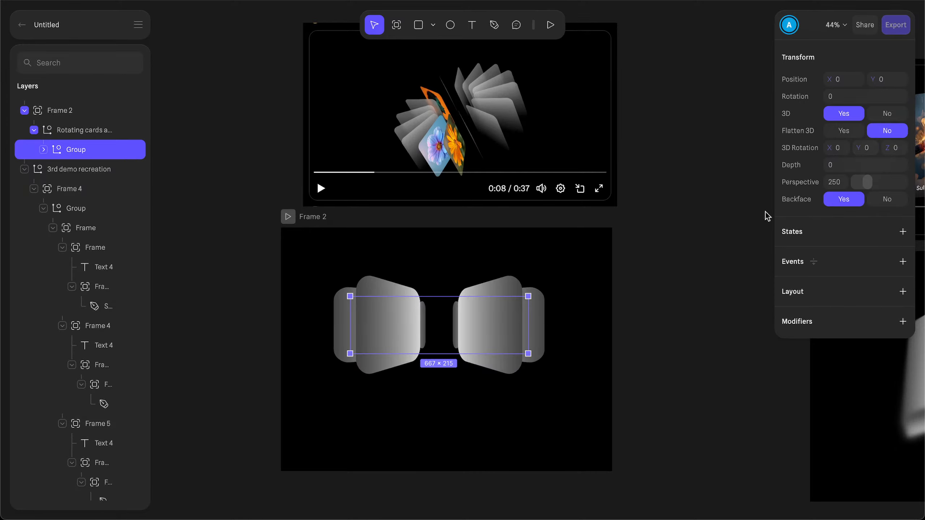
Step: Rotate the inner group to X -25, Y -14, and tilt the outer Rotating cards group to X -18, Y -29, Z -11
left_click_drag(835, 150, 861, 148)
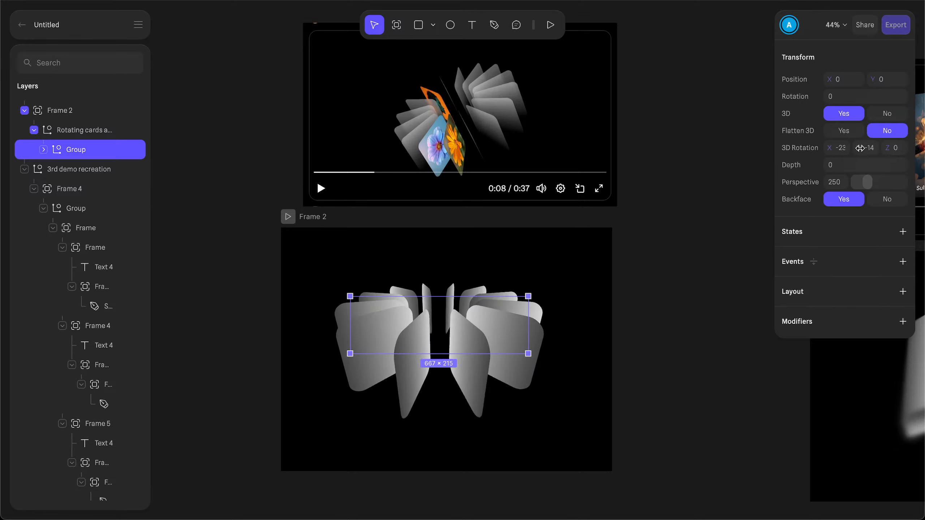
type("5")
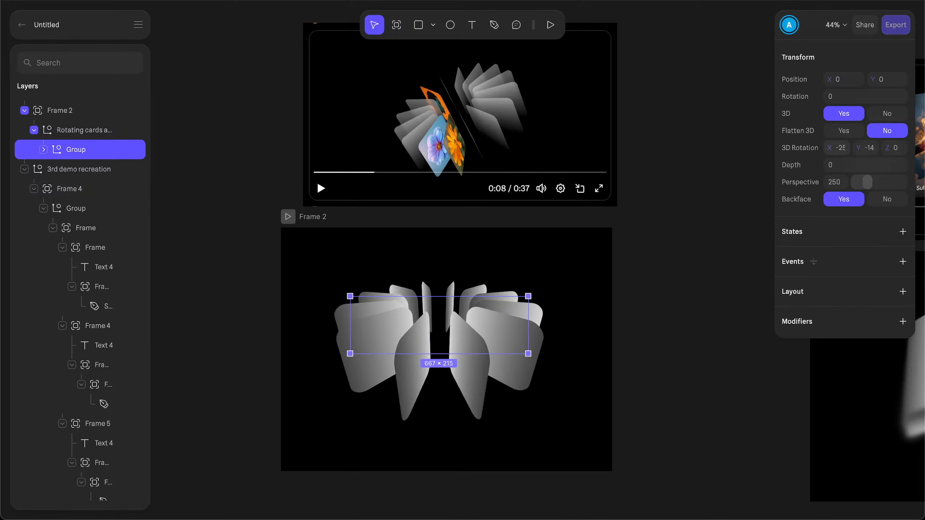
left_click(87, 130)
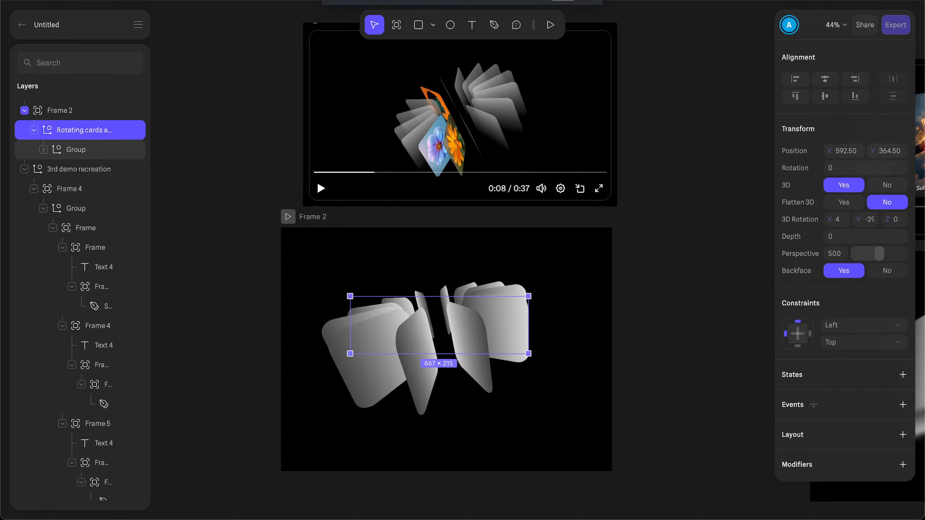
left_click_drag(837, 221, 883, 219)
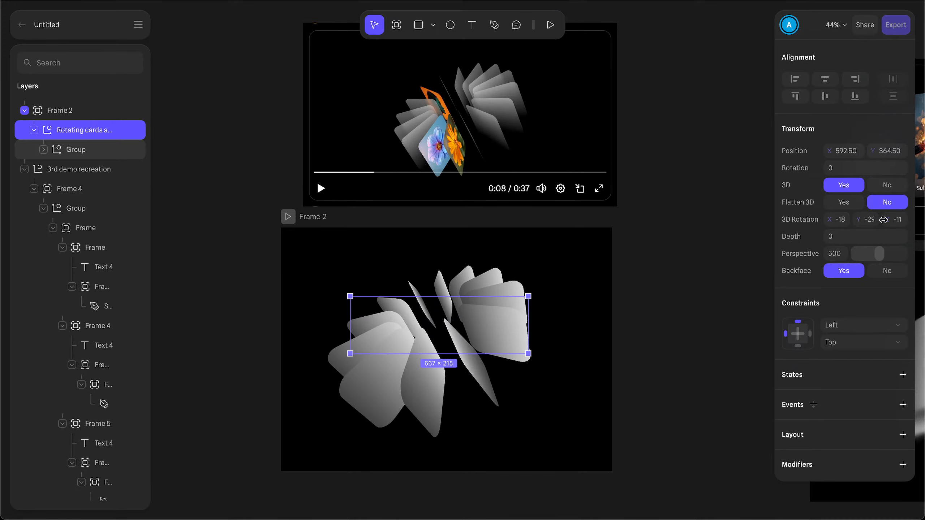
Step: Turn the inner group's Y rotation to 16 and the outer Rotating cards group's Y rotation to -25
left_click(58, 149)
mouse_move(858, 152)
left_mouse_down()
mouse_move(877, 152)
mouse_move(855, 151)
left_mouse_up()
left_click(109, 131)
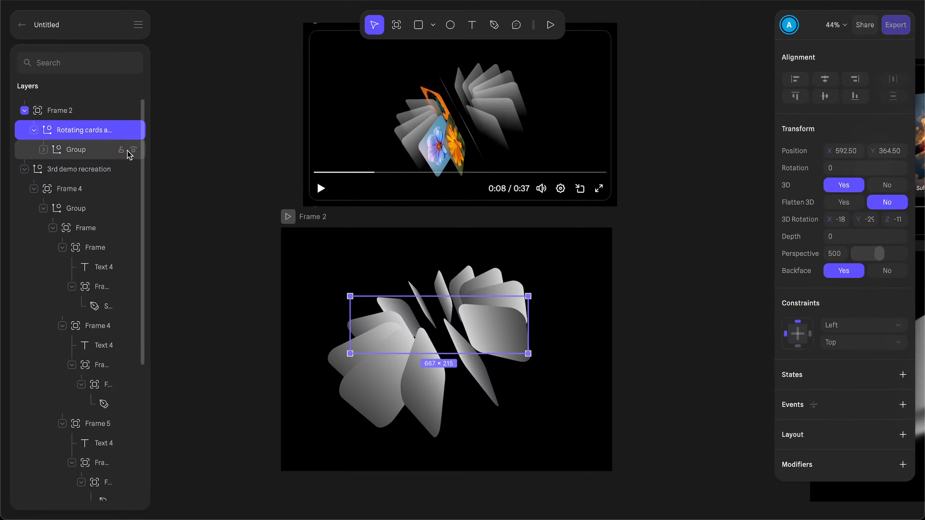
left_click_drag(856, 219, 859, 221)
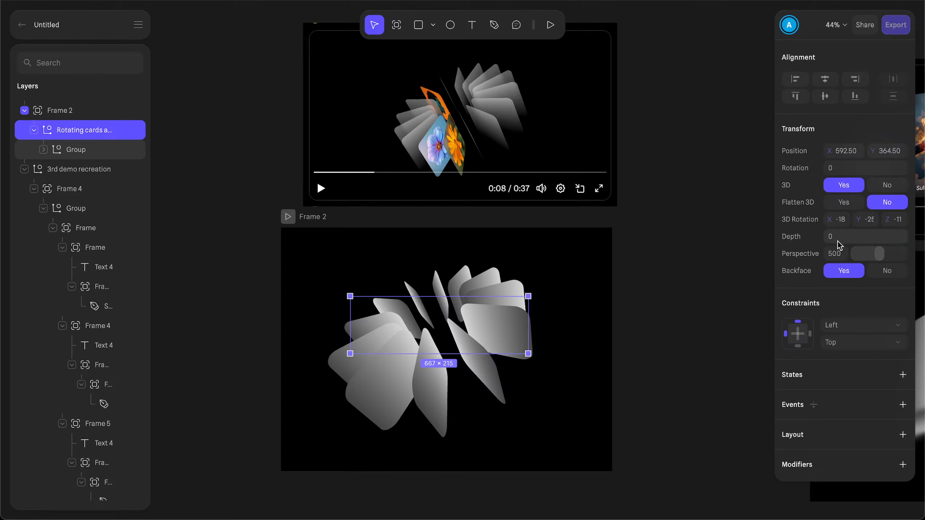
Step: Set the inner group's perspective to 500
left_click(79, 150)
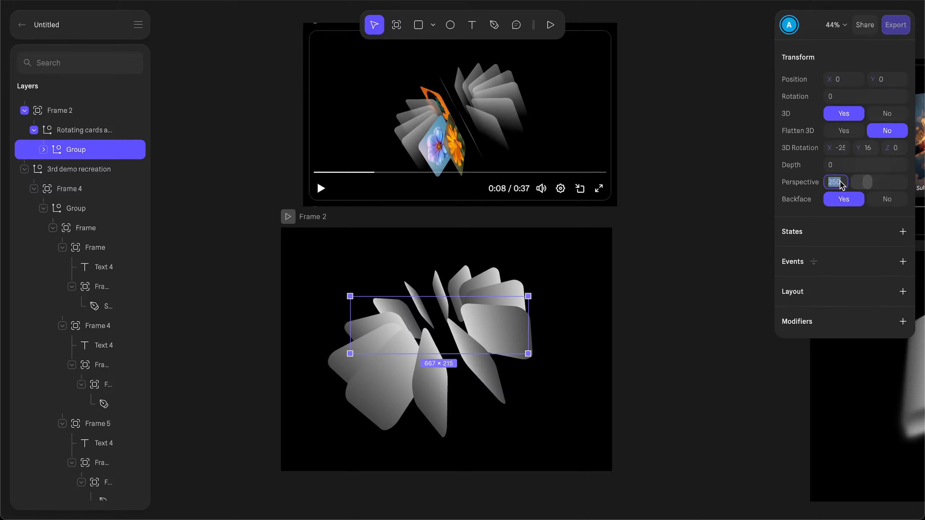
type("0")
key("Return")
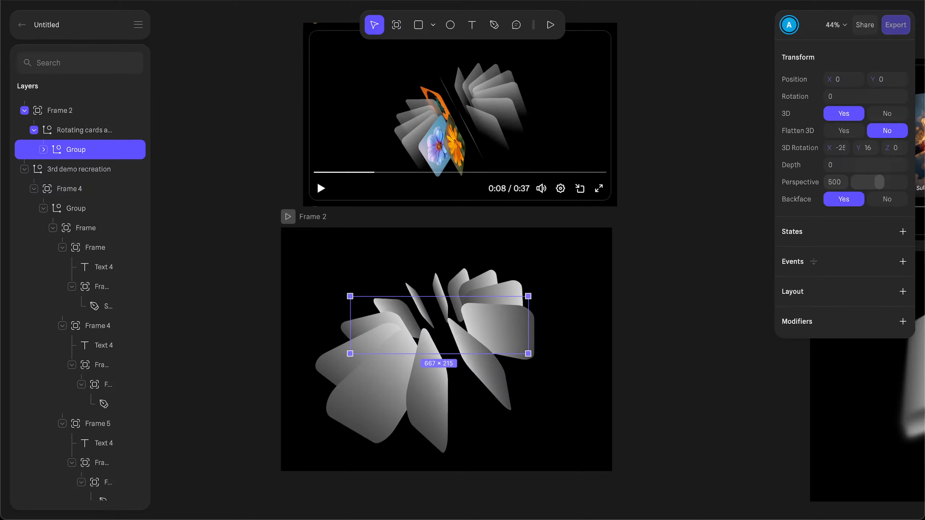
Step: Set the outer Rotating cards group's 3D rotation to -15 on X and -10 on Z
left_click(82, 130)
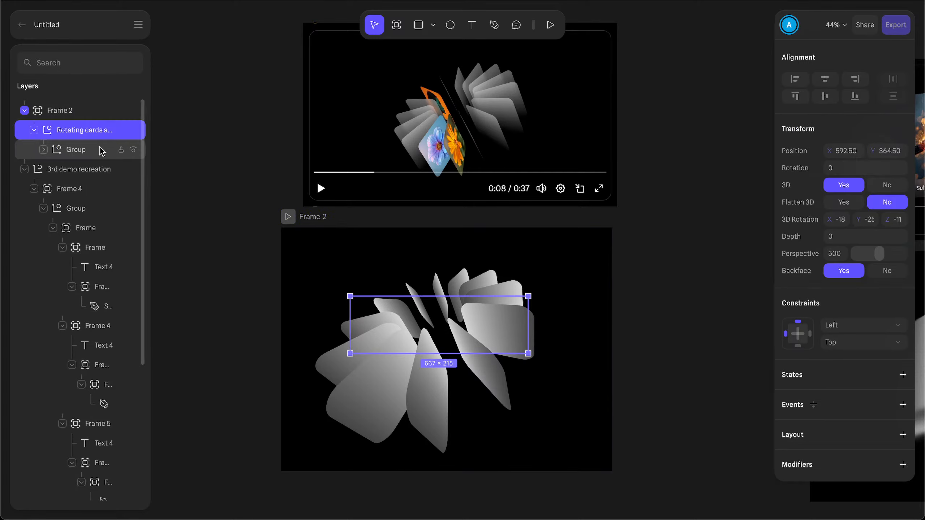
left_click(904, 225)
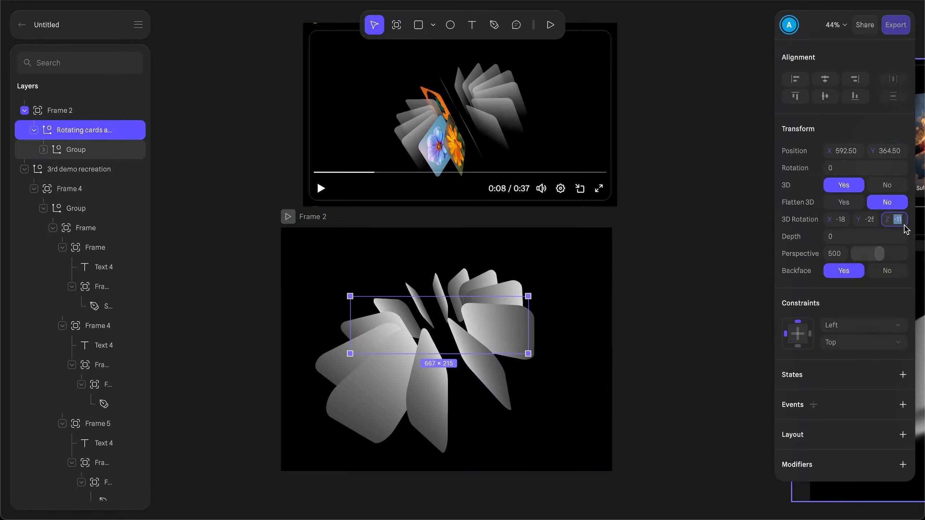
type("-10")
key("Return")
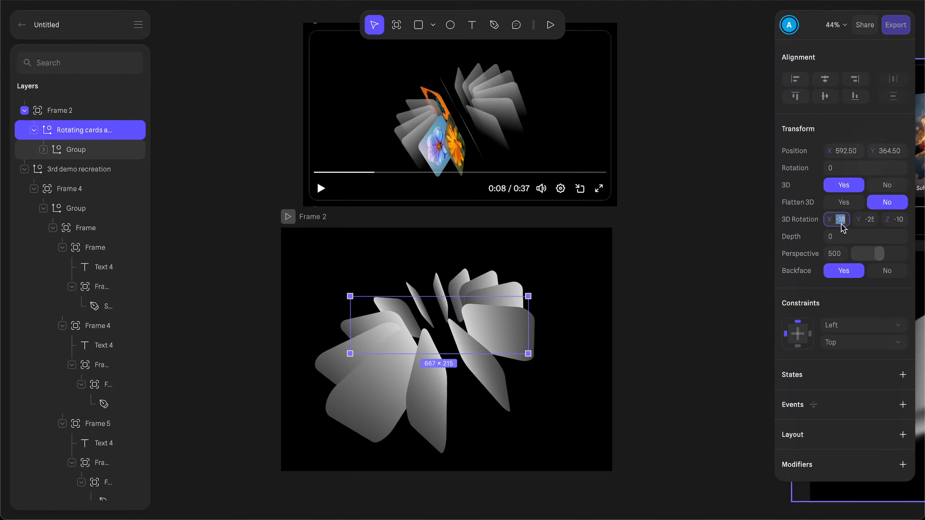
type("-15")
key("Return")
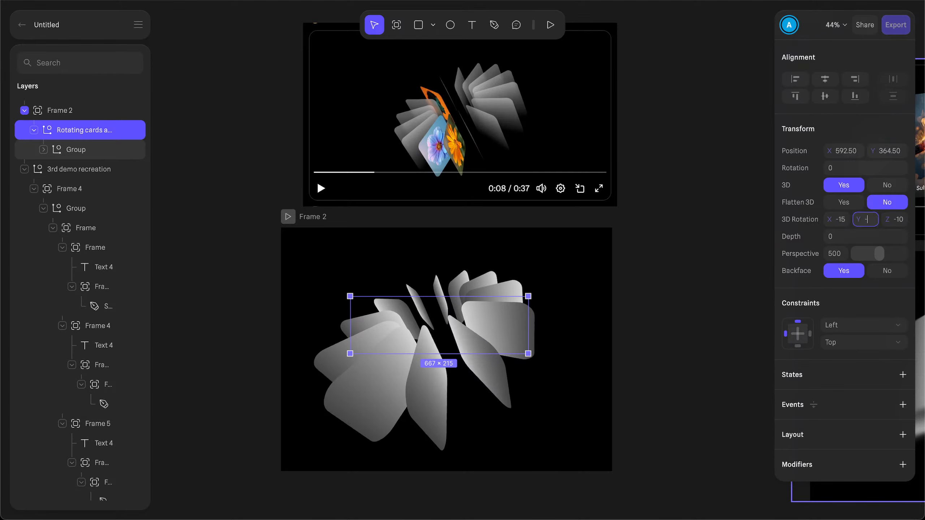
Step: Return the inner group's perspective to 250 and spin its Y rotation to 126
left_click(73, 150)
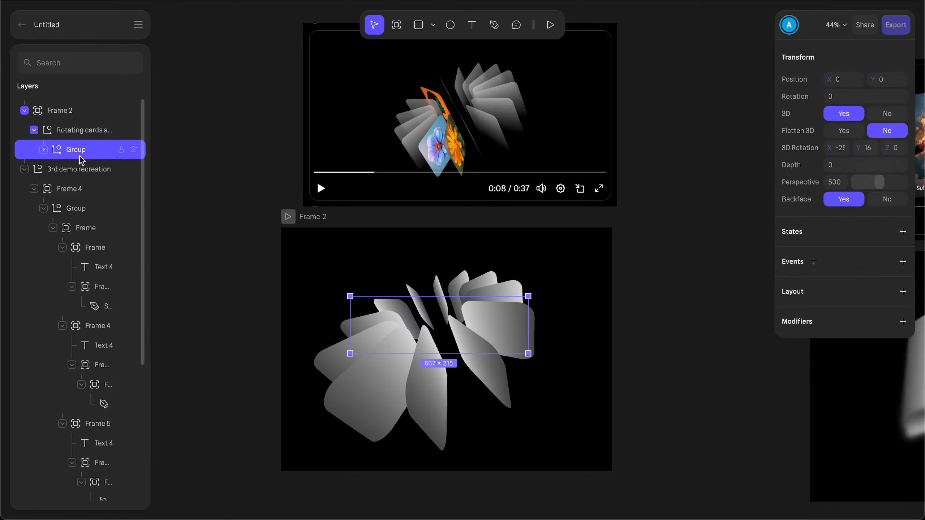
mouse_move(857, 151)
left_mouse_down()
mouse_move(871, 151)
mouse_move(845, 155)
left_mouse_up()
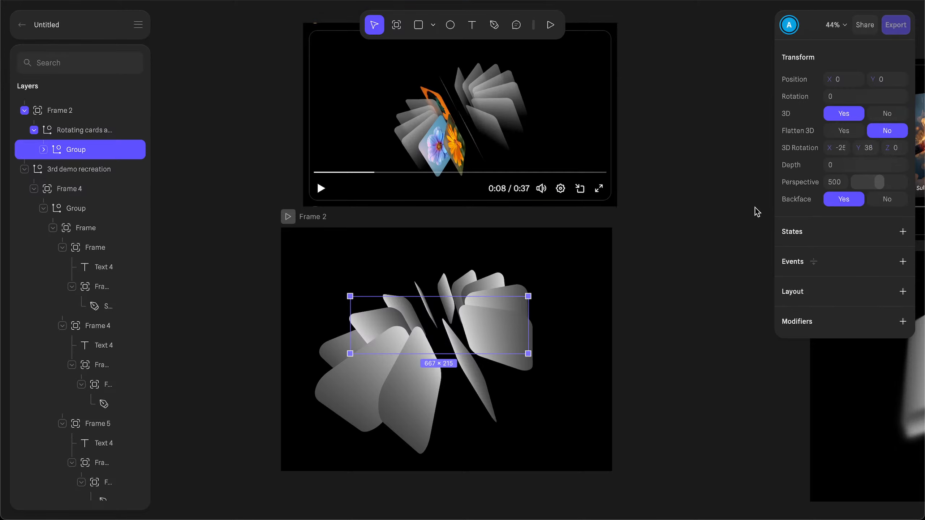
left_click(838, 182)
key("Return")
left_click_drag(858, 148, 869, 147)
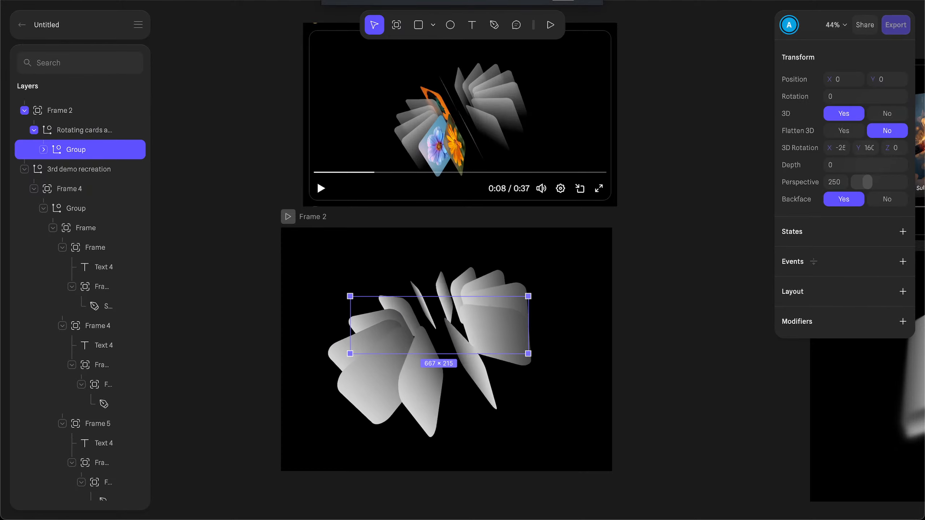
left_click_drag(859, 148, 899, 148)
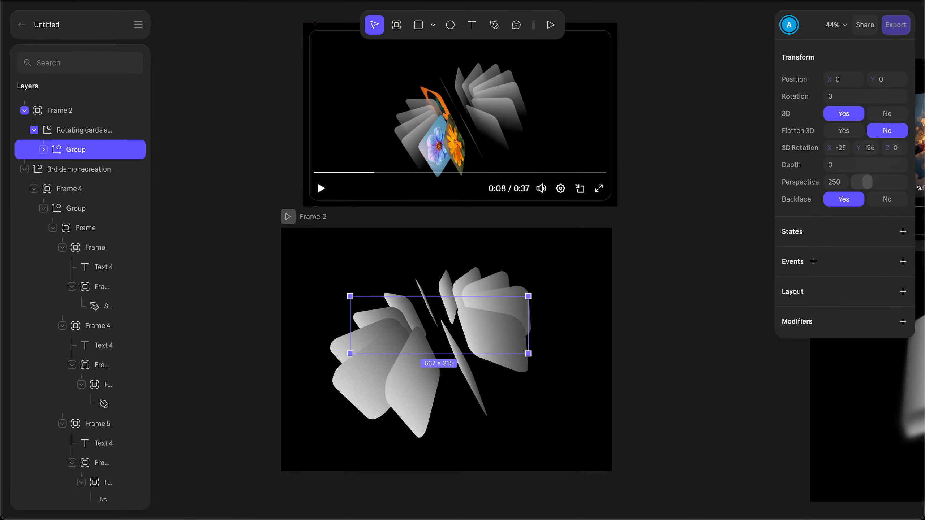
Step: Add a state to the inner group with its Y rotation at about 380, plus a Start event with a Transition action
left_click(902, 232)
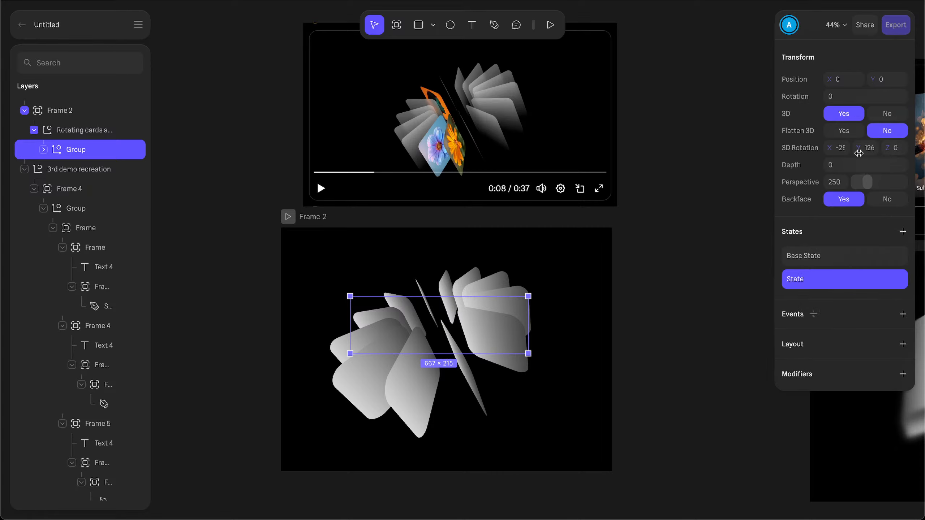
mouse_move(859, 149)
left_mouse_down()
mouse_move(921, 148)
mouse_move(858, 153)
left_mouse_up()
left_click(903, 314)
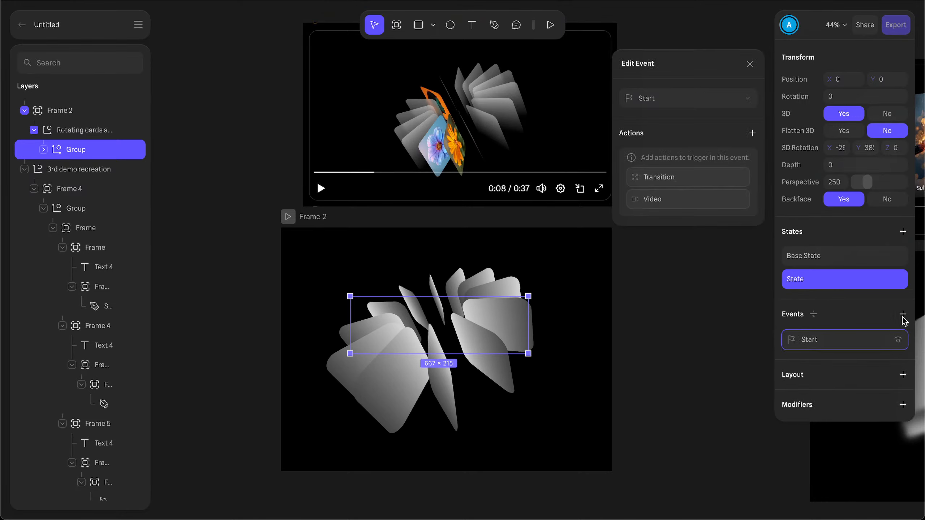
left_click(674, 179)
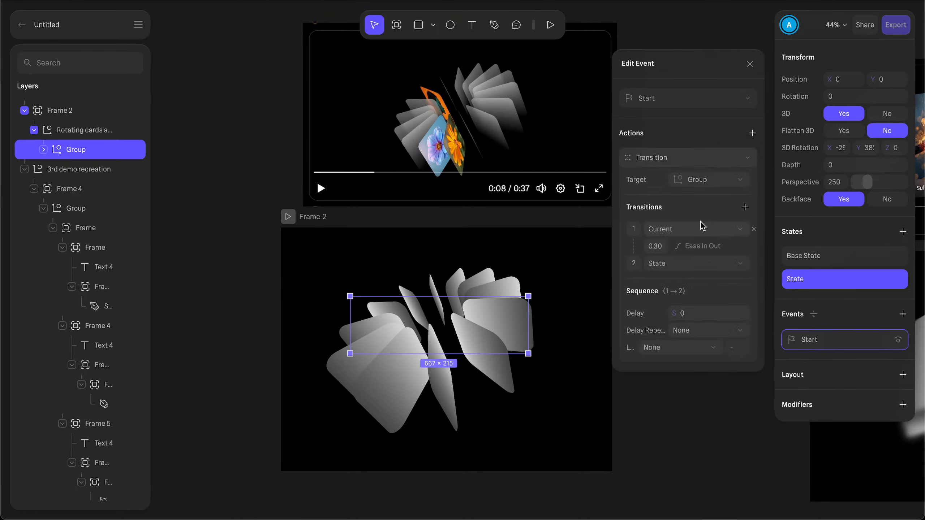
Step: Make the transition start from Base State and loop it infinitely with a Ping Pong cycle
left_click(702, 228)
left_click(692, 246)
left_click(684, 347)
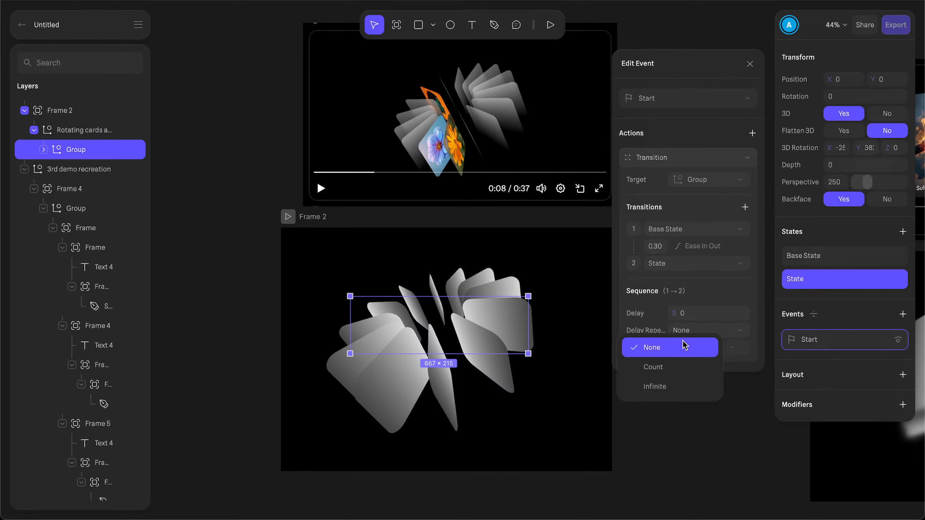
left_click(673, 385)
left_click(704, 363)
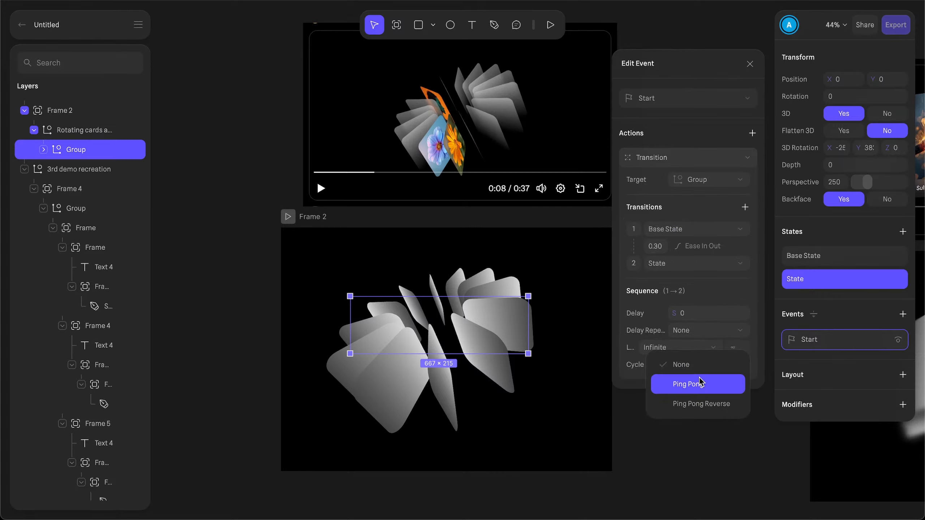
left_click(700, 384)
Step: Change the transition's easing to Spring and play the preview of the rotating cards frame
left_click(706, 249)
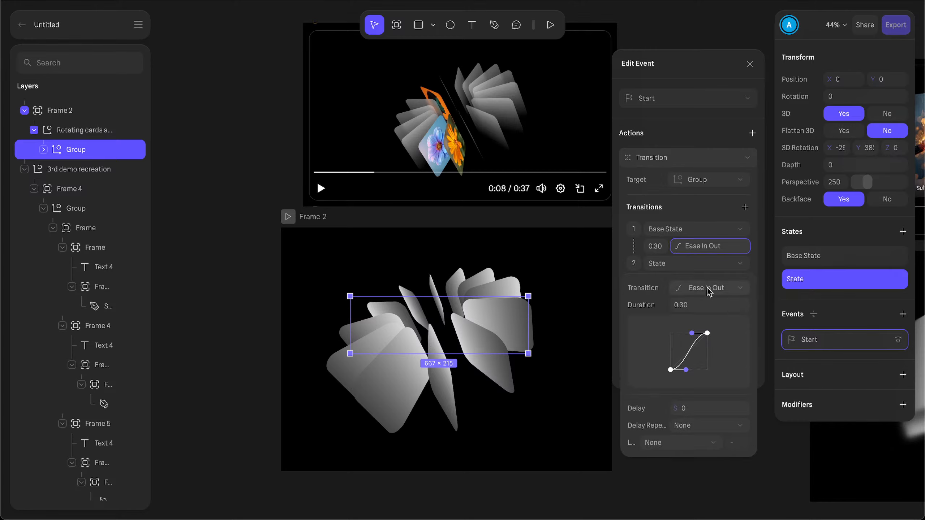
left_click(708, 289)
left_click(684, 324)
left_click(648, 243)
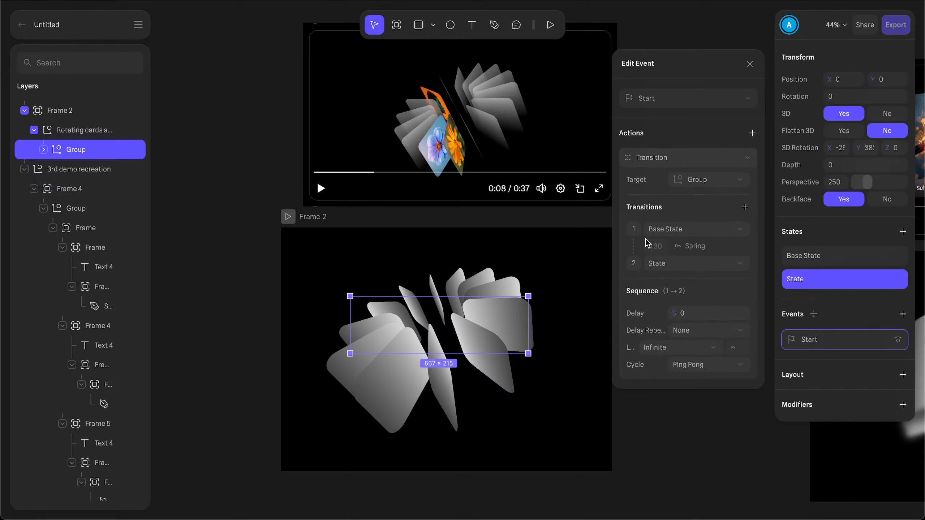
left_click(691, 246)
left_click(287, 217)
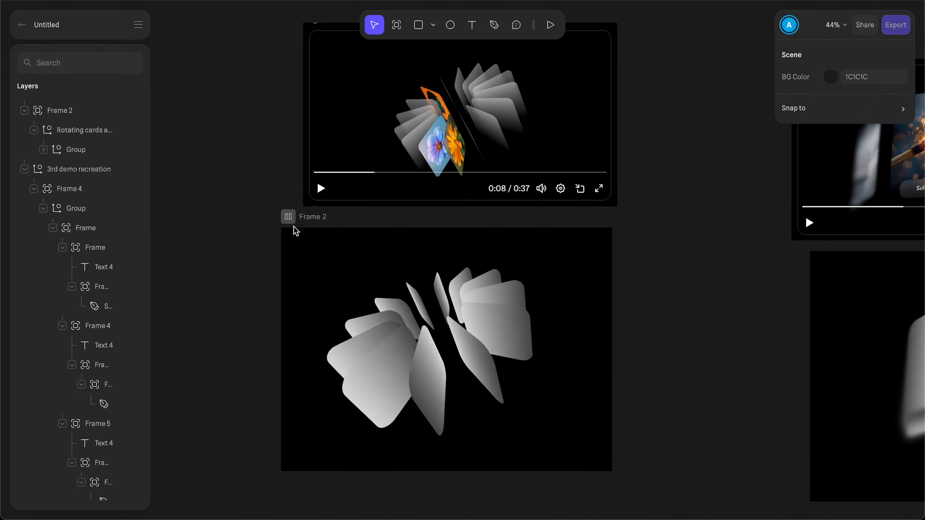
Step: Set the inner group's Spring transition stiffness to 120 and preview the rotating cards frame
left_click(491, 342)
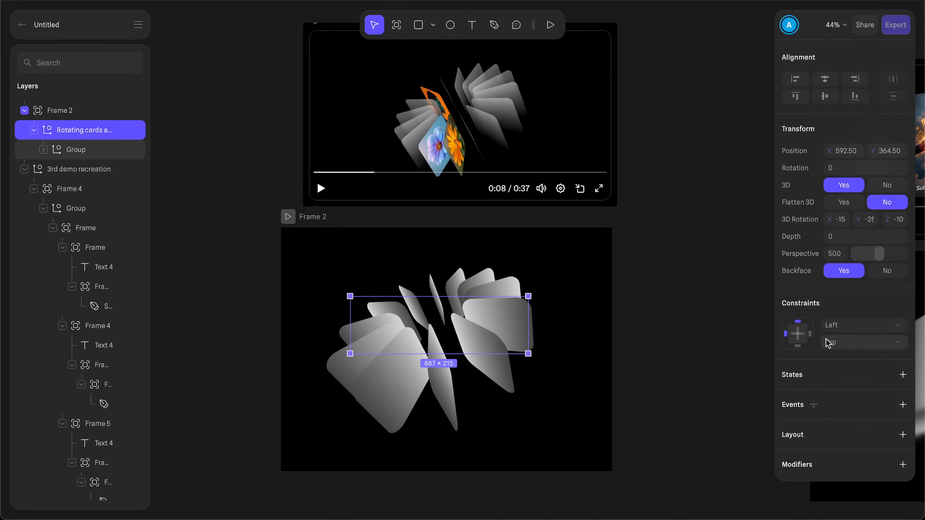
left_click(76, 150)
left_click(817, 341)
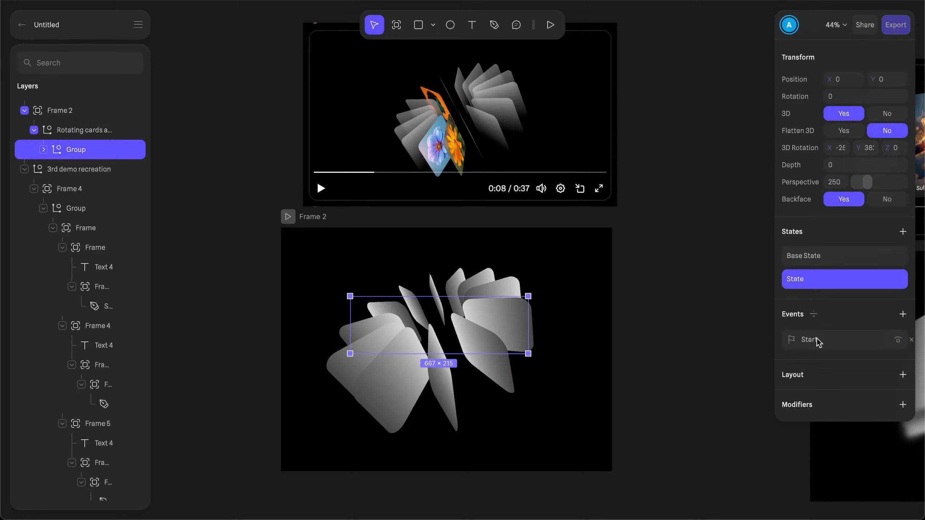
left_click(816, 341)
left_click(720, 160)
left_click(714, 248)
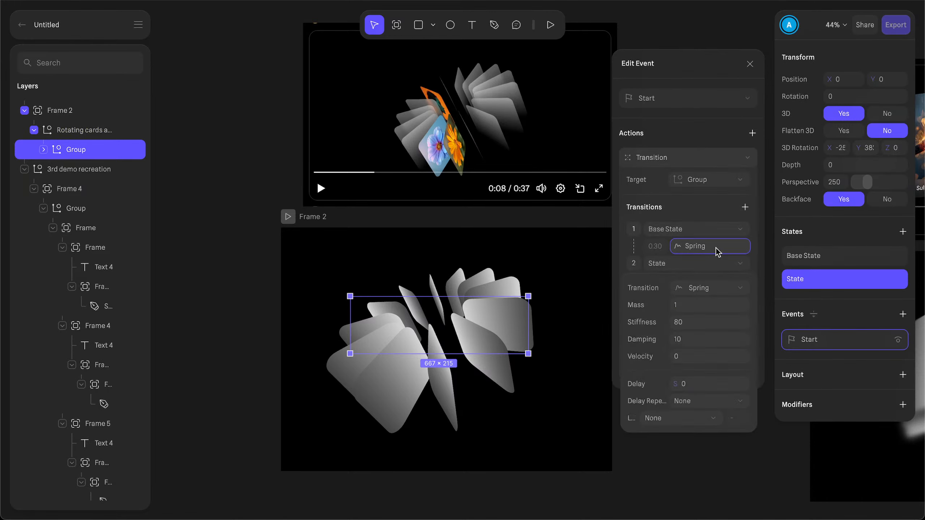
left_click(703, 324)
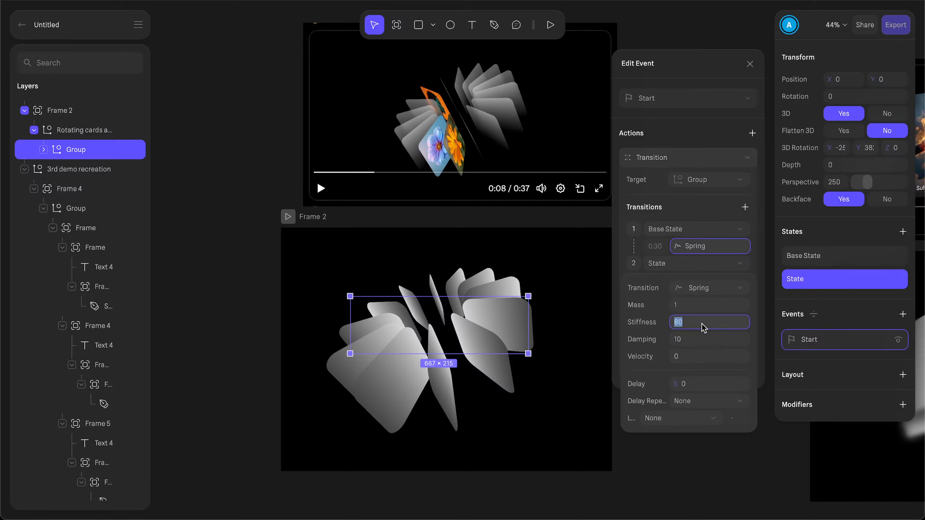
type("120")
key("Return")
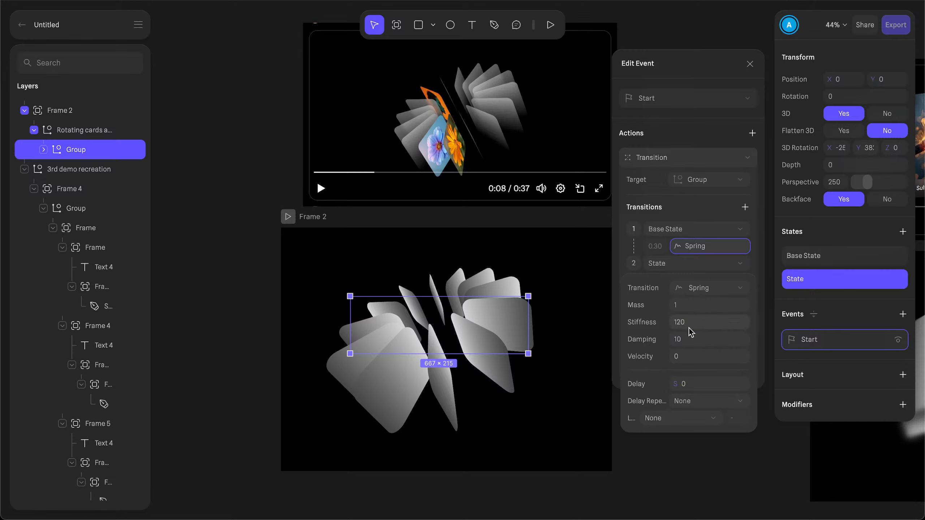
left_click(288, 217)
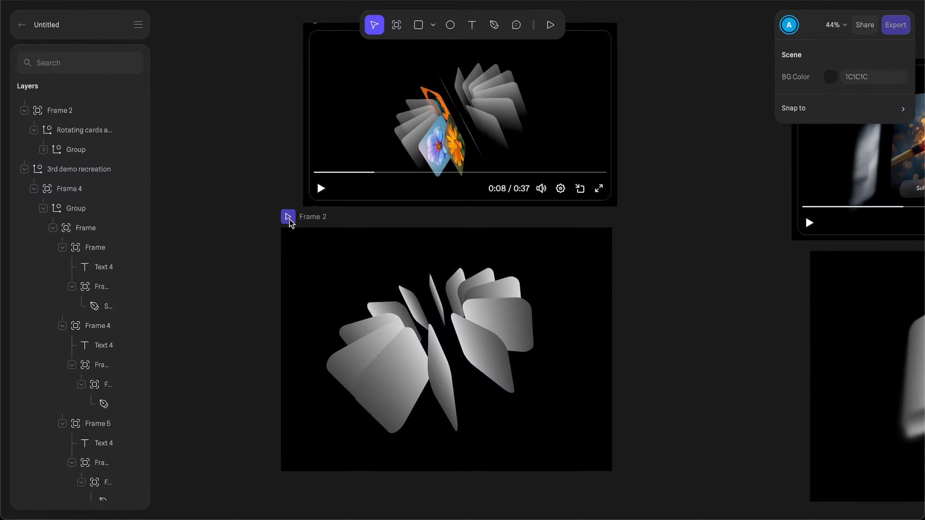
Step: Set the inner group's Spring transition stiffness to 40 and play the Frame 2 preview
left_click(495, 344)
left_click(50, 153)
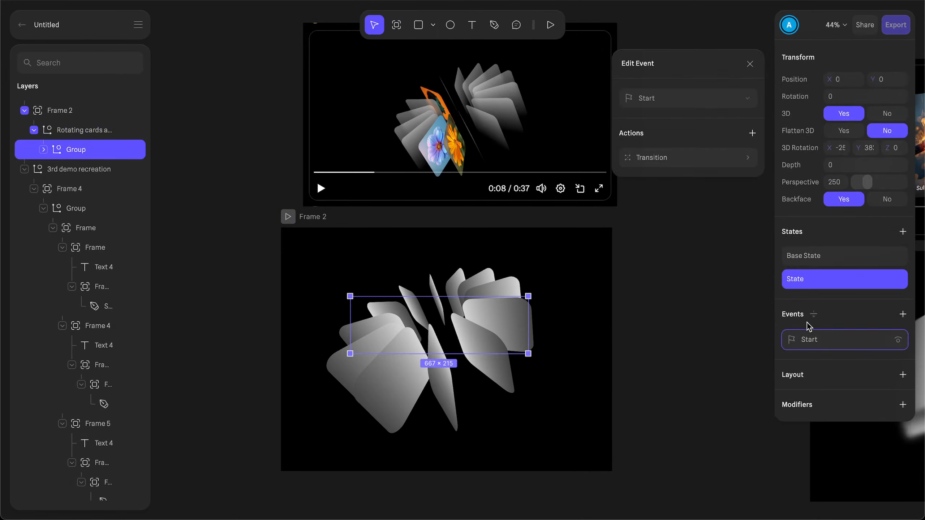
left_click(719, 158)
left_click(696, 247)
left_click(698, 323)
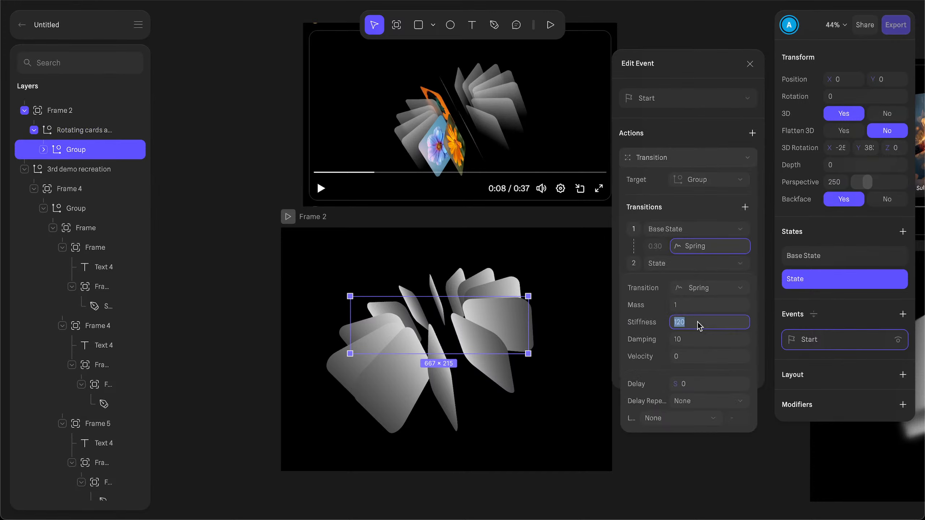
type("40")
key("Return")
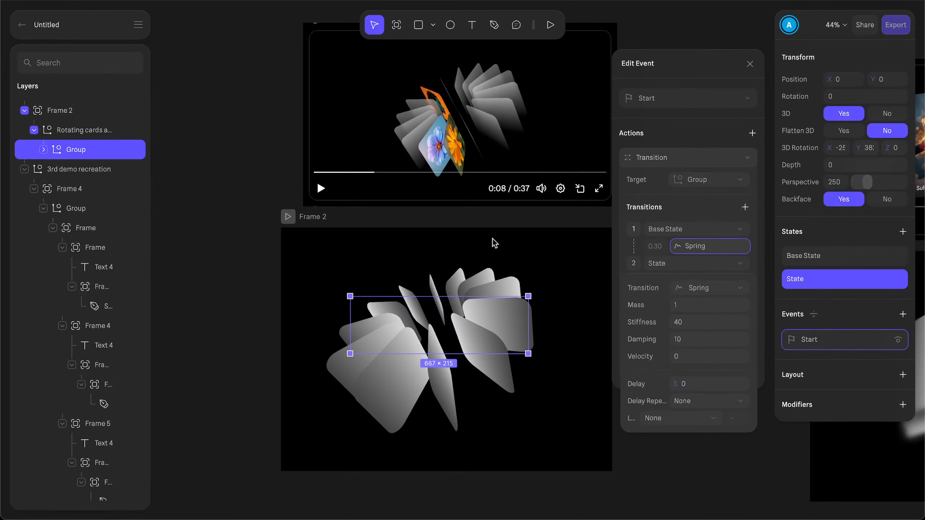
left_click(288, 216)
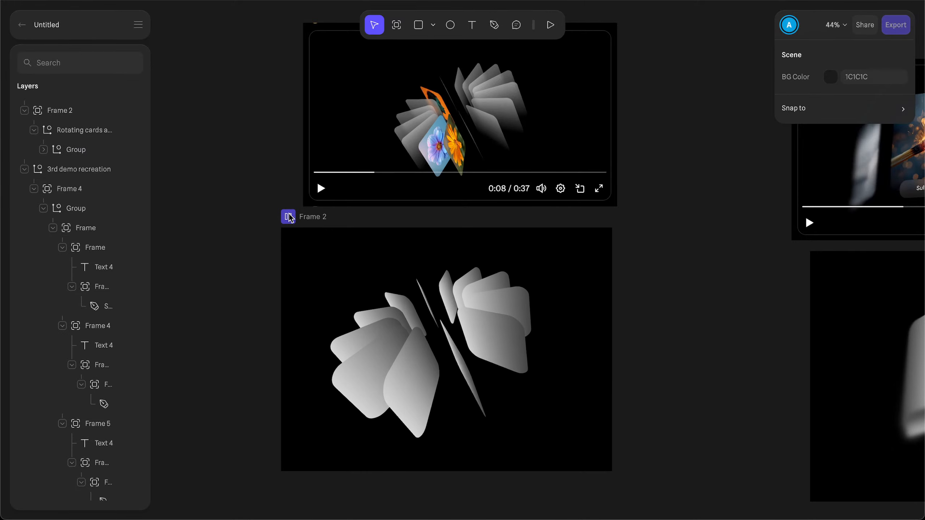
left_click(282, 217)
Step: Set the damping of the inner group's Spring transition to 30 and preview the card rotation
left_click(79, 135)
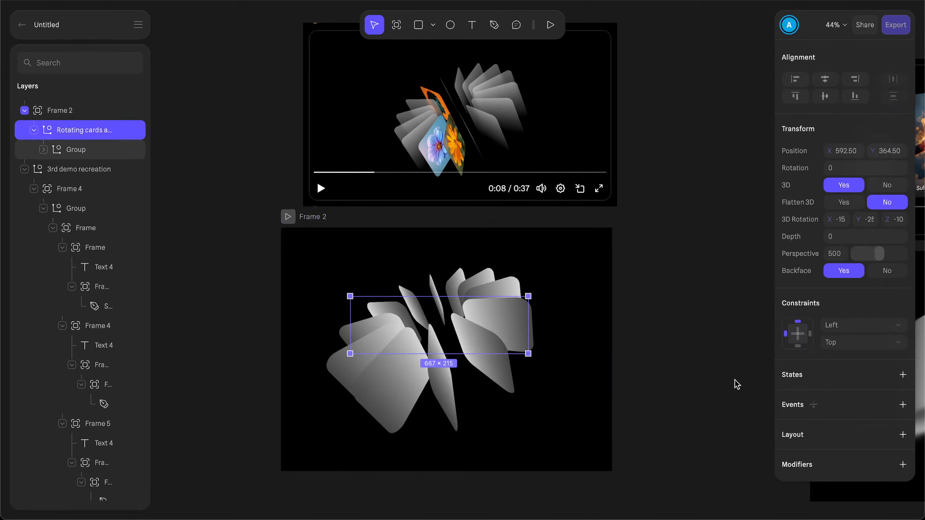
left_click(61, 148)
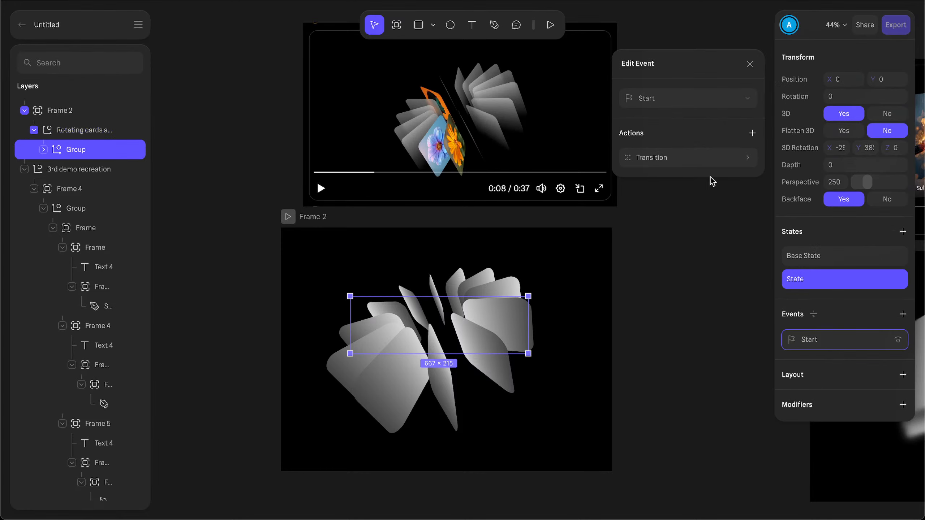
left_click(710, 155)
left_click(693, 248)
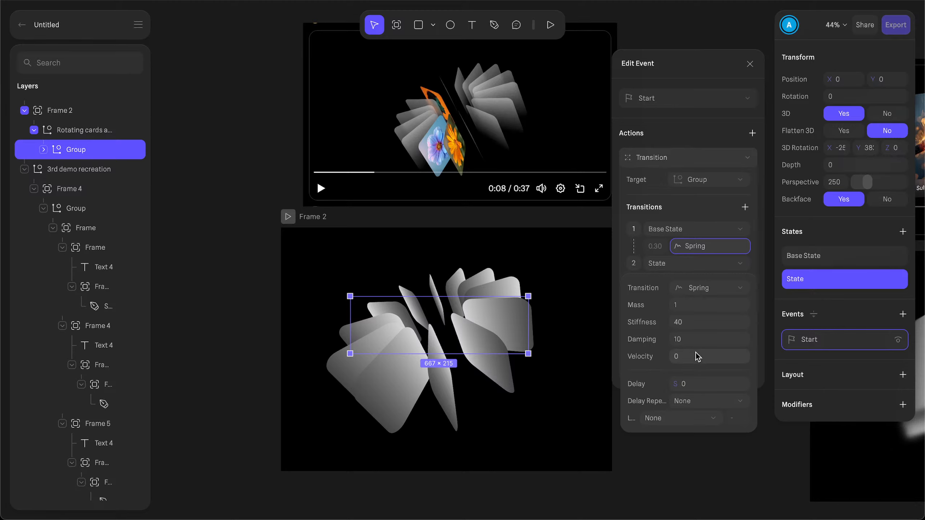
left_click(691, 339)
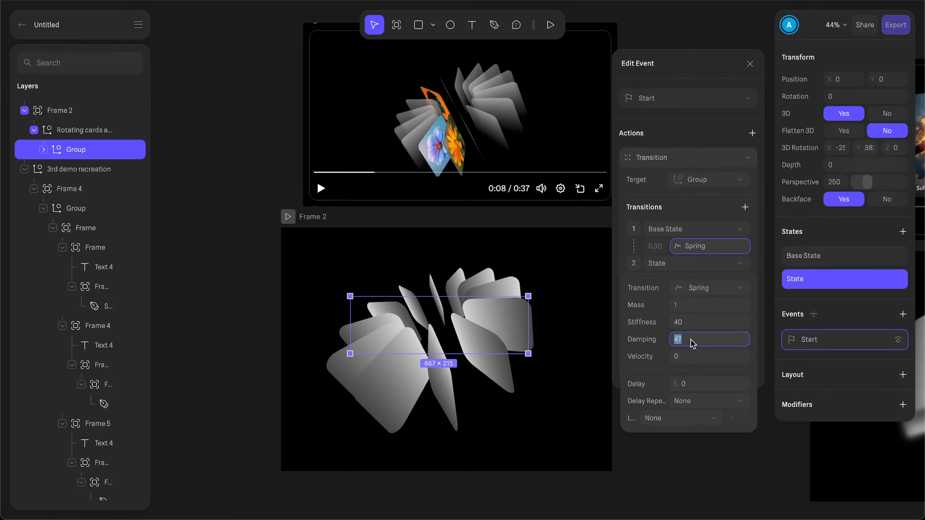
left_click(298, 225)
left_click(289, 218)
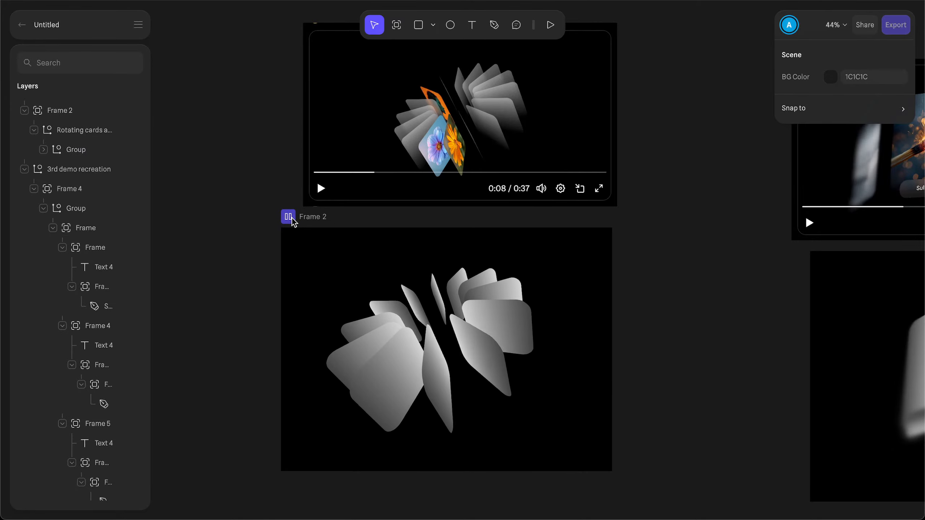
left_click(293, 222)
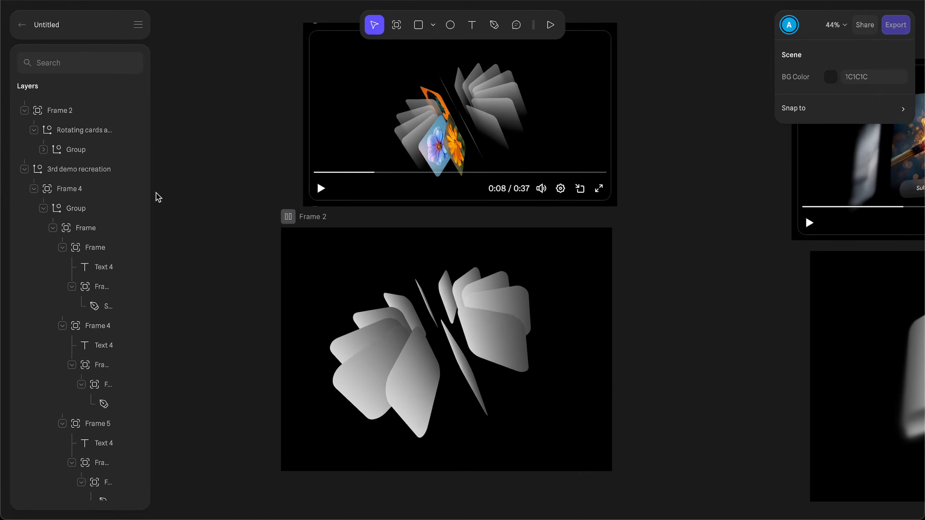
Step: Open the Spring transition's mass value for editing and replay the rotating cards preview
left_click(72, 149)
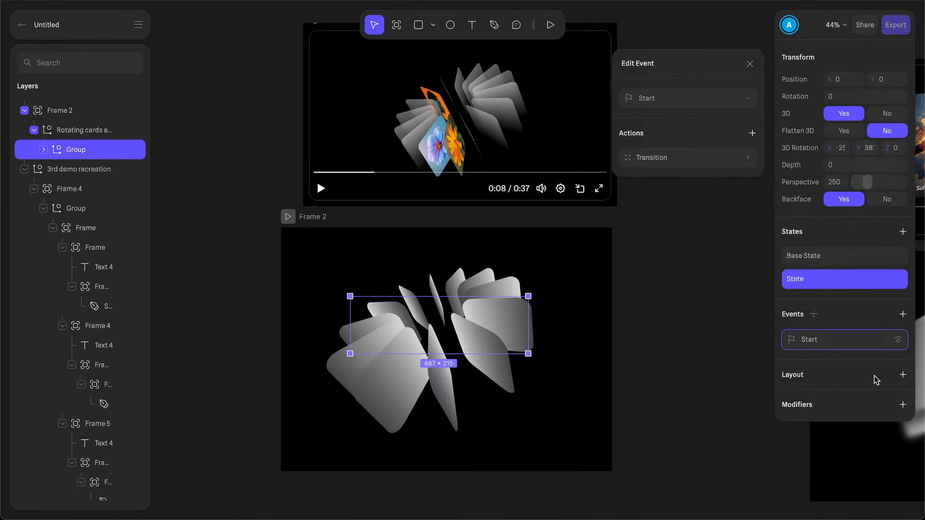
left_click(684, 161)
left_click(693, 248)
left_click(686, 306)
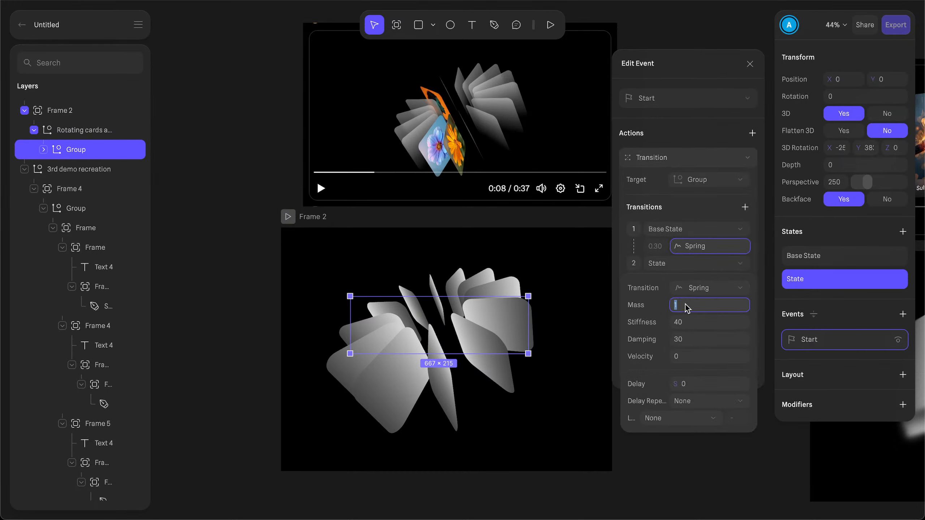
left_click(293, 222)
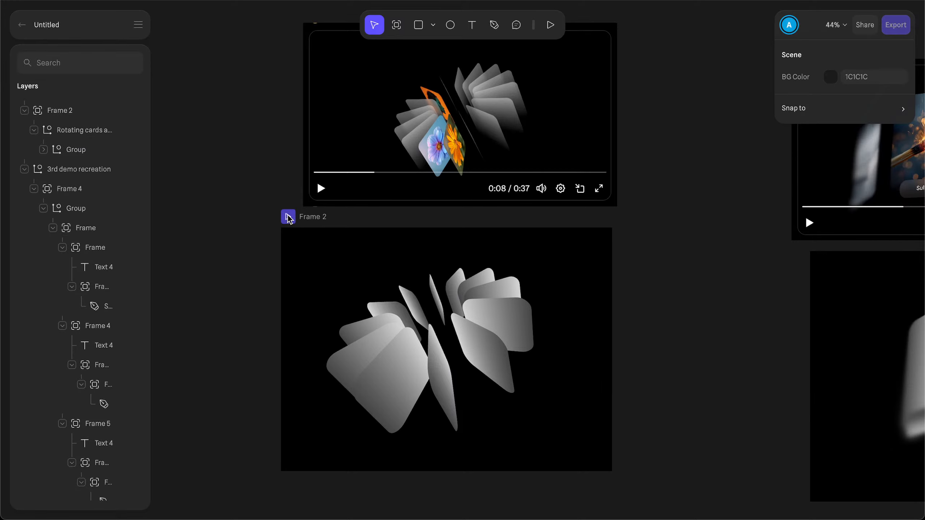
left_click(287, 218)
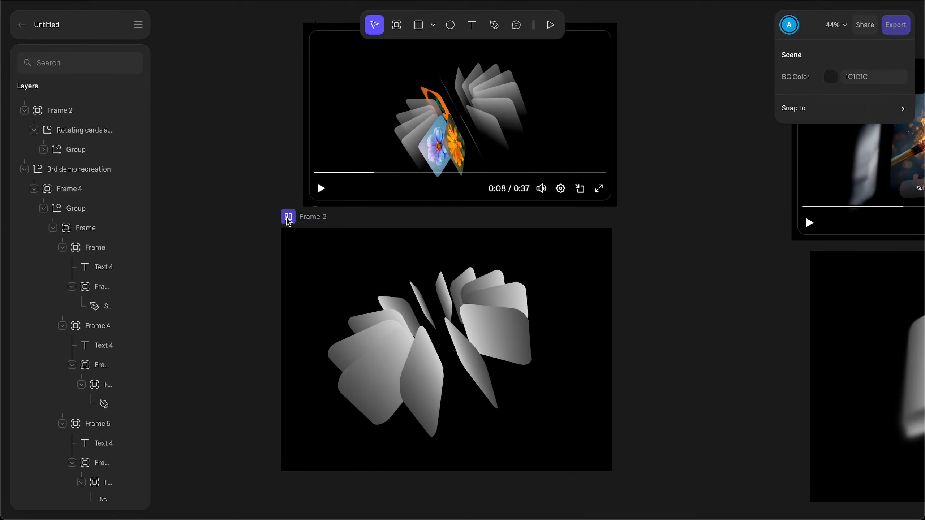
Step: Review the three reference demos alongside their recreations on the whole canvas
scroll(382, 297, "down", 5, "ctrl")
scroll(386, 296, "right", 3)
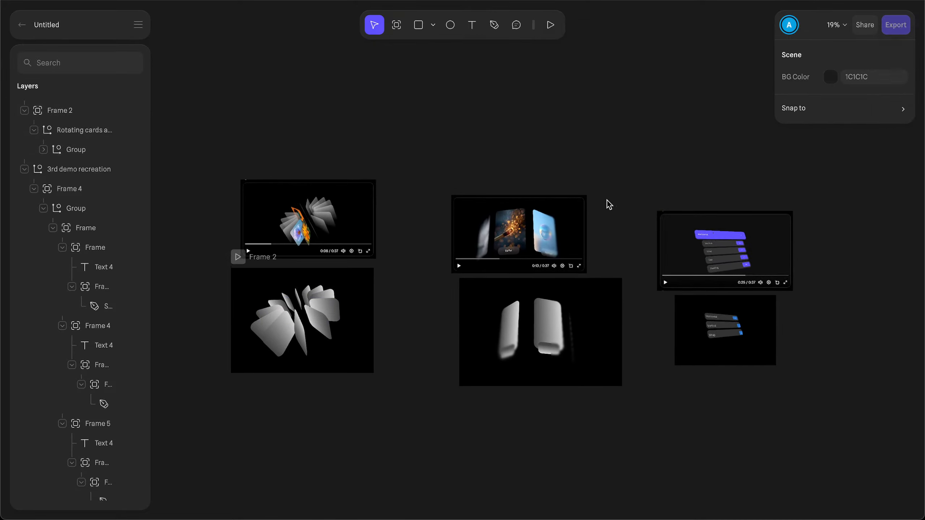
left_click_drag(161, 121, 779, 438)
right_click(623, 439)
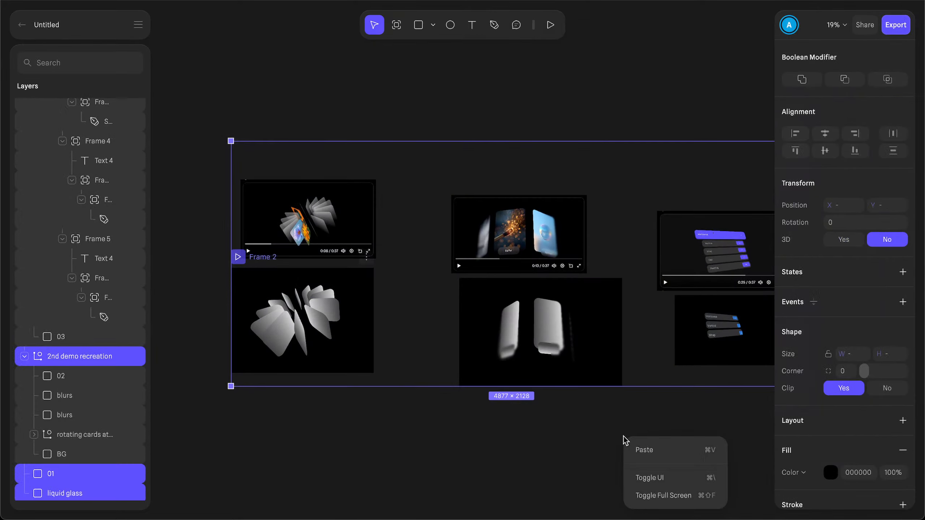
left_click(531, 436)
left_click(500, 94)
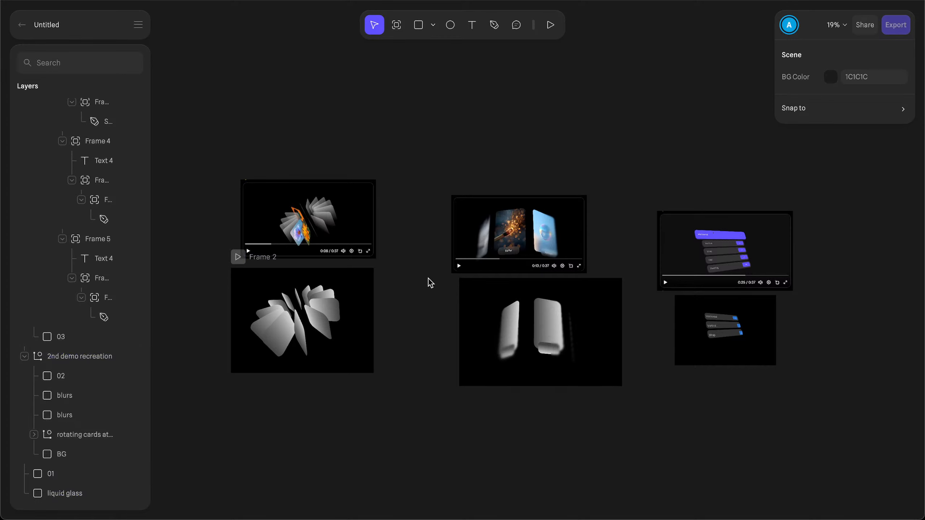
scroll(476, 339, "down", 2)
scroll(476, 339, "right", 2)
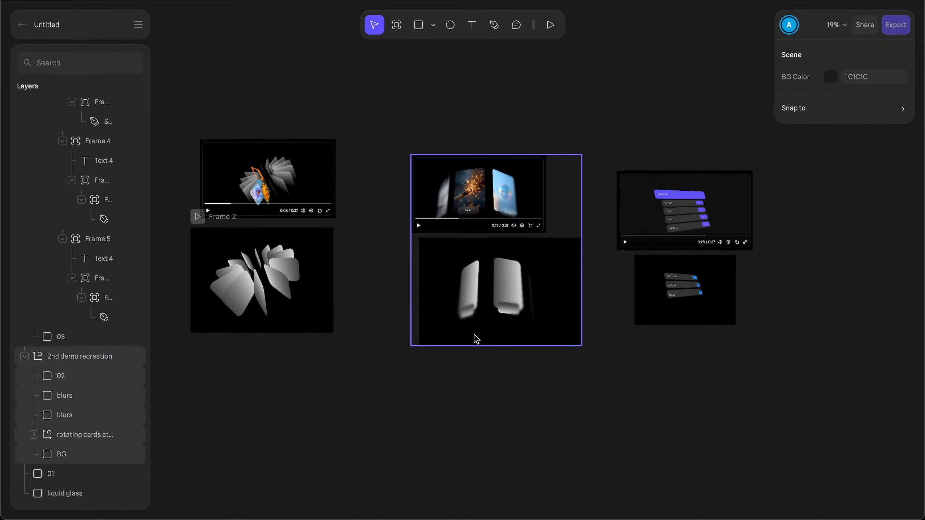
scroll(477, 339, "up", 1)
scroll(477, 339, "left", 1)
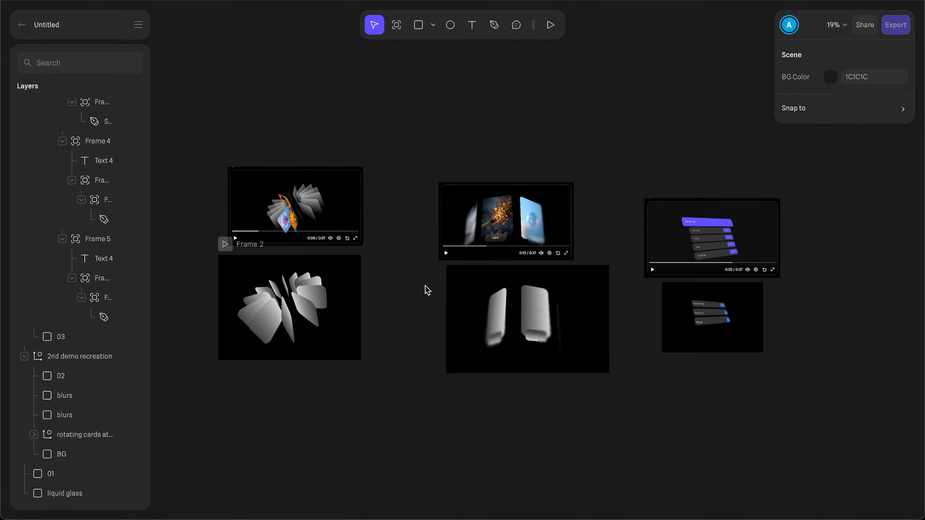